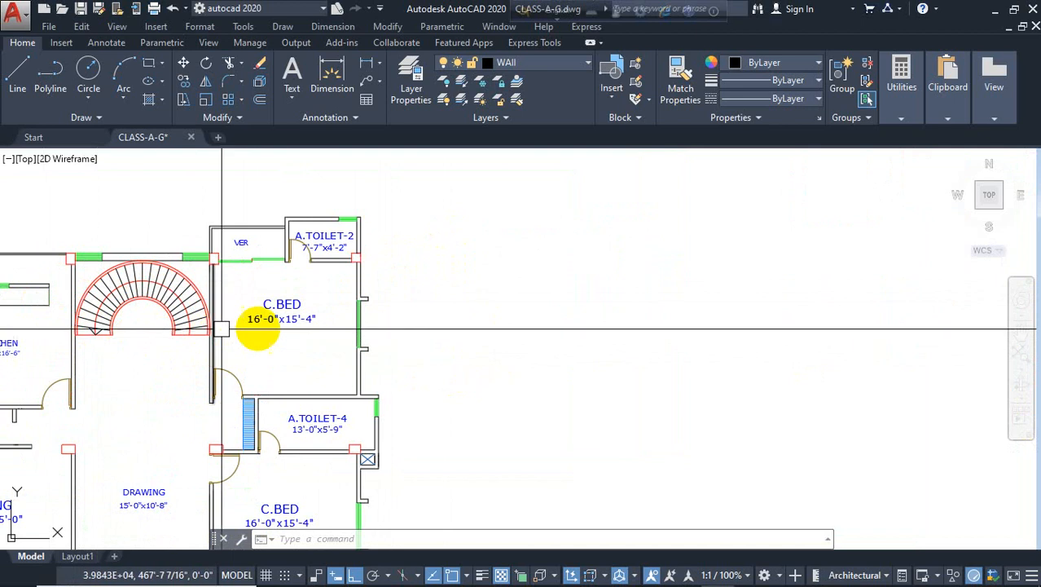
Draw a circle with an 8' radius in the empty area to the right of the floor plan
{"action": "scroll", "coordinate": [273, 314], "scroll_direction": "down", "scroll_amount": 5}
{"action": "scroll", "coordinate": [459, 324], "scroll_direction": "up", "scroll_amount": 5}
{"action": "middle_click_drag", "start_coordinate": [485, 322], "coordinate": [441, 333]}
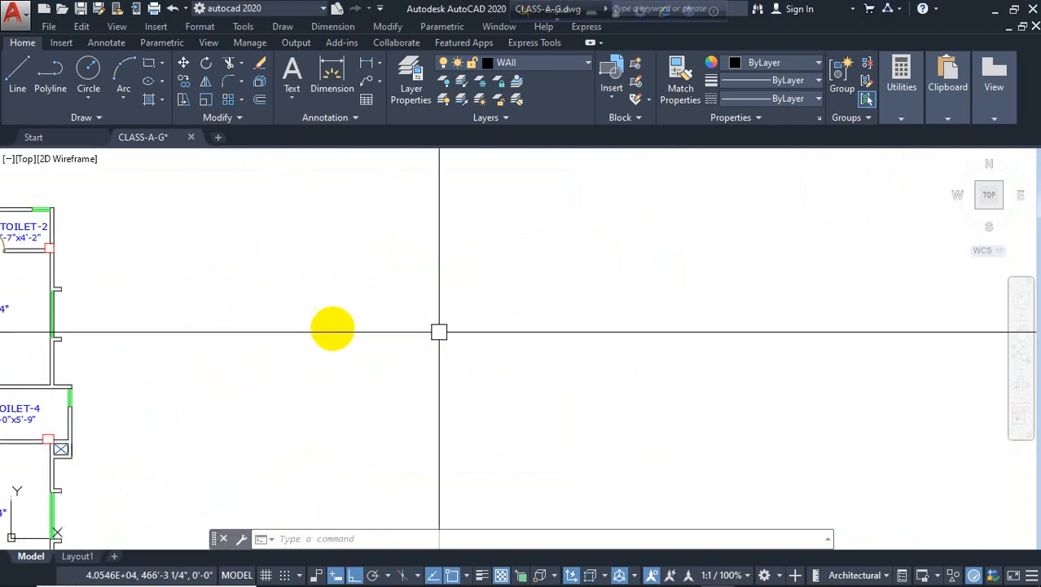
{"action": "left_click", "coordinate": [88, 75]}
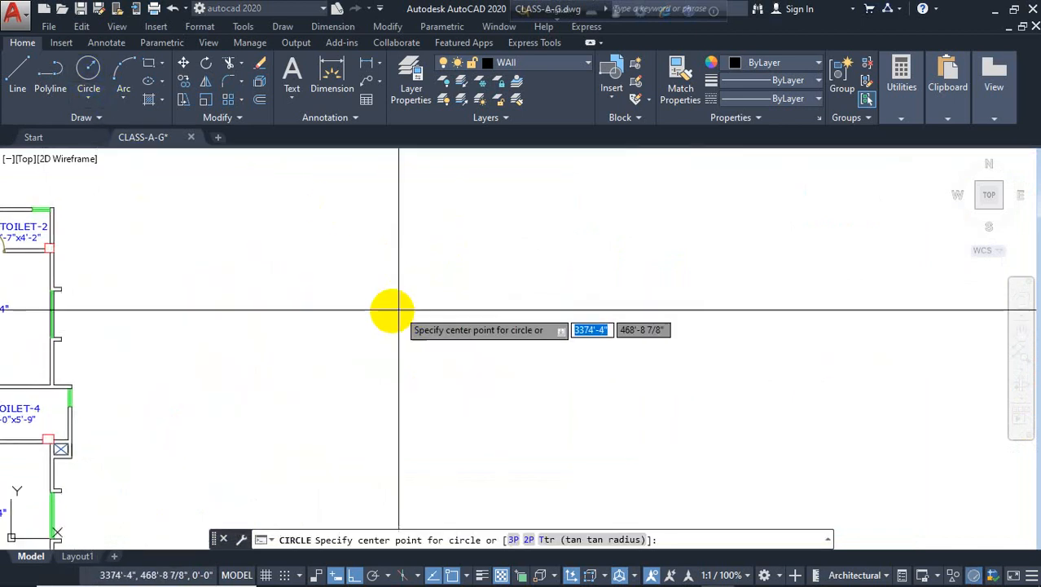
{"action": "left_click", "coordinate": [294, 307]}
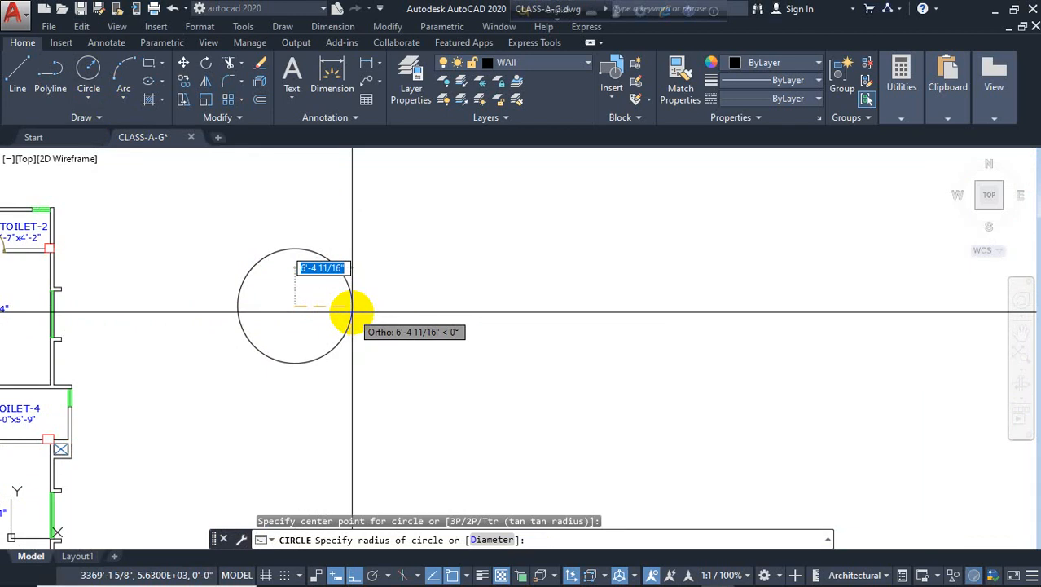
{"action": "type", "text": "8'"}
{"action": "key", "text": "Return"}
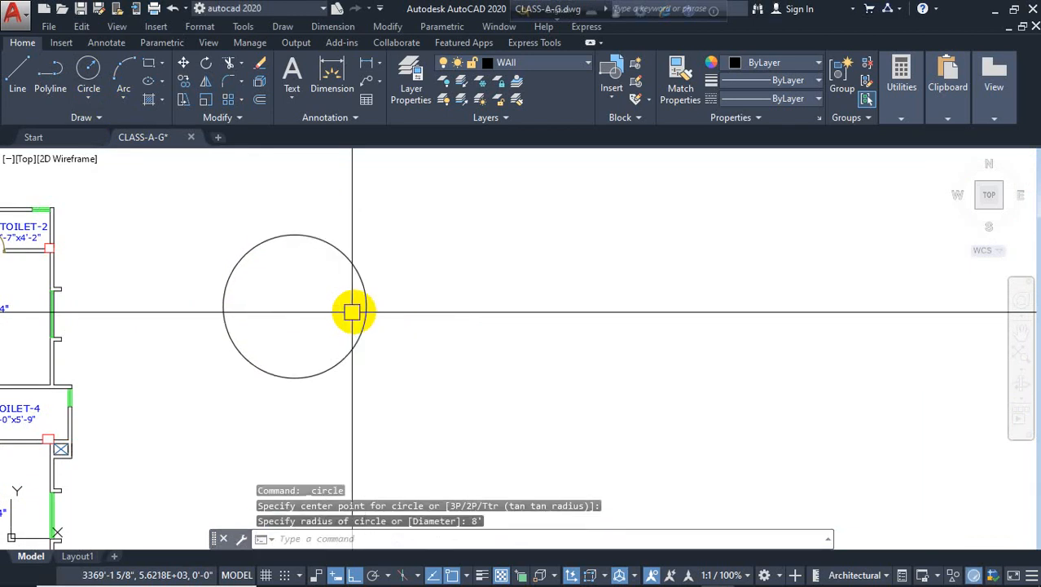
Check the circle's diameter with a quadrant-to-quadrant dimension without placing it
{"action": "left_click", "coordinate": [332, 75]}
{"action": "key", "text": "Return"}
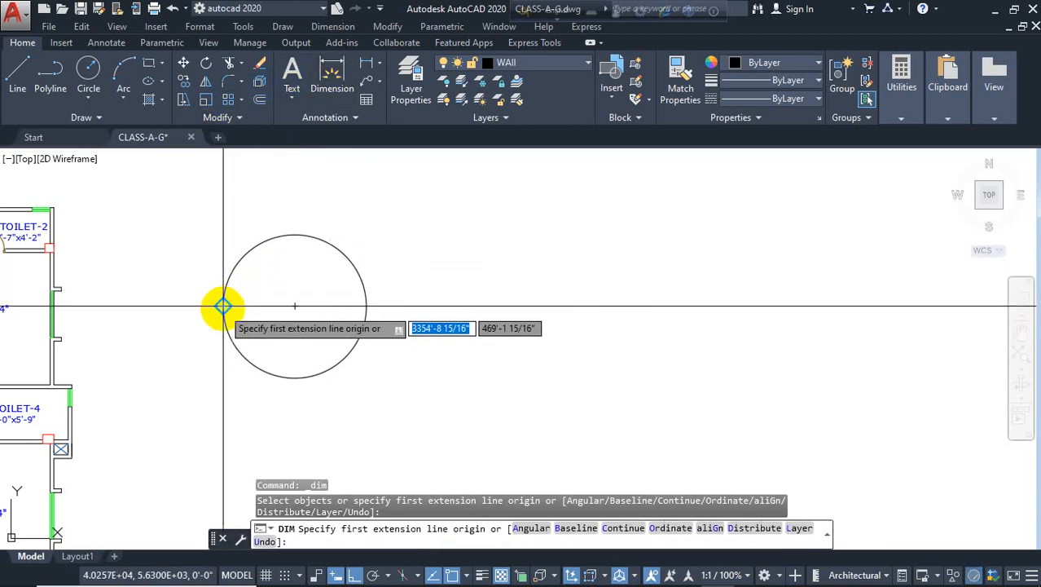
{"action": "left_click", "coordinate": [222, 304]}
{"action": "left_click", "coordinate": [365, 303]}
{"action": "scroll", "coordinate": [322, 302], "scroll_direction": "up", "scroll_amount": 4}
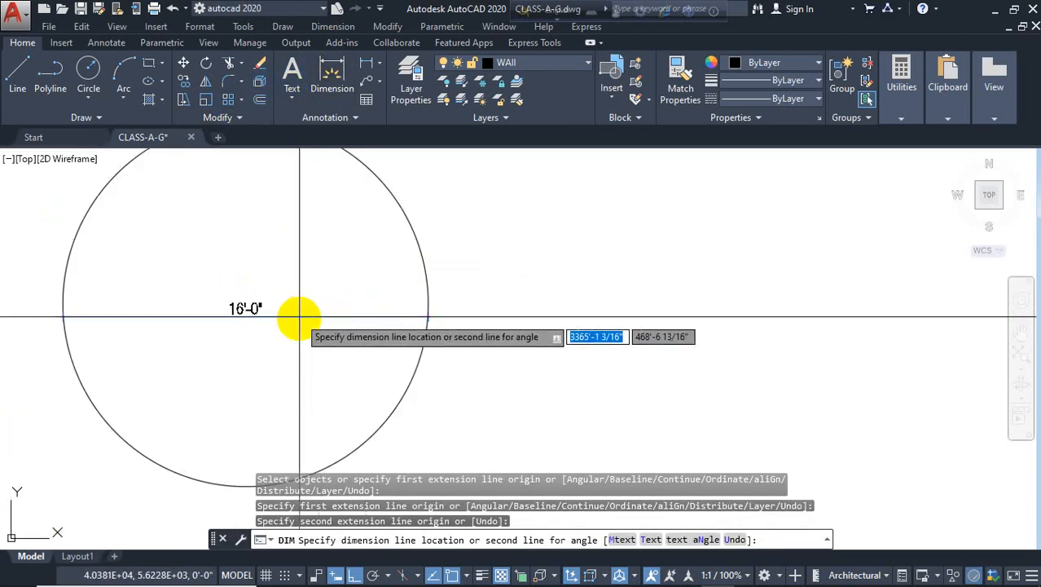
{"action": "key", "text": "Escape"}
{"action": "scroll", "coordinate": [303, 315], "scroll_direction": "down", "scroll_amount": 3}
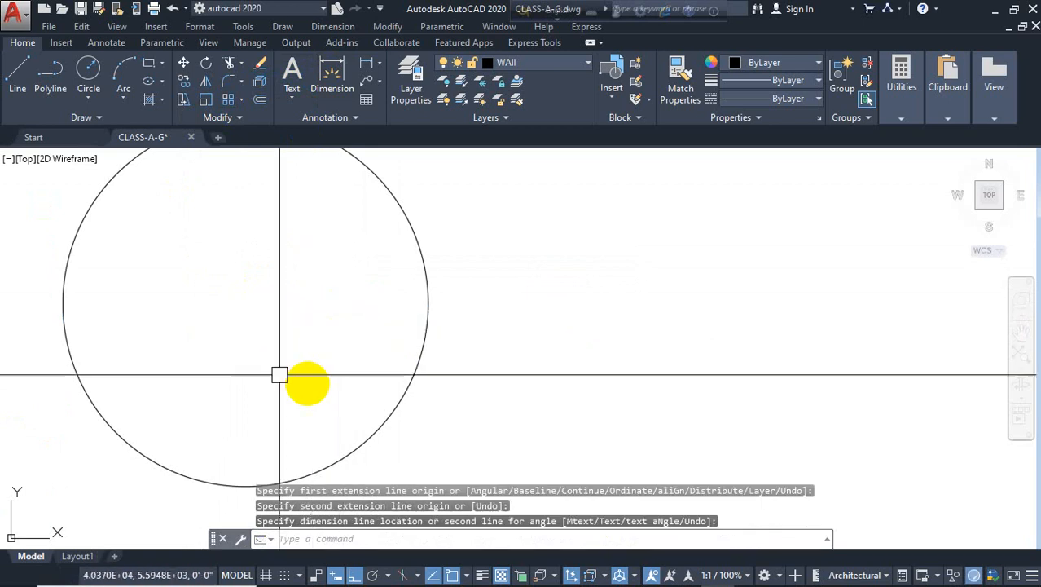
Draw a horizontal line across the circle from its left quadrant to its right quadrant
{"action": "mouse_move", "coordinate": [431, 371]}
{"action": "middle_mouse_down"}
{"action": "mouse_move", "coordinate": [526, 341]}
{"action": "mouse_move", "coordinate": [572, 297]}
{"action": "middle_mouse_up"}
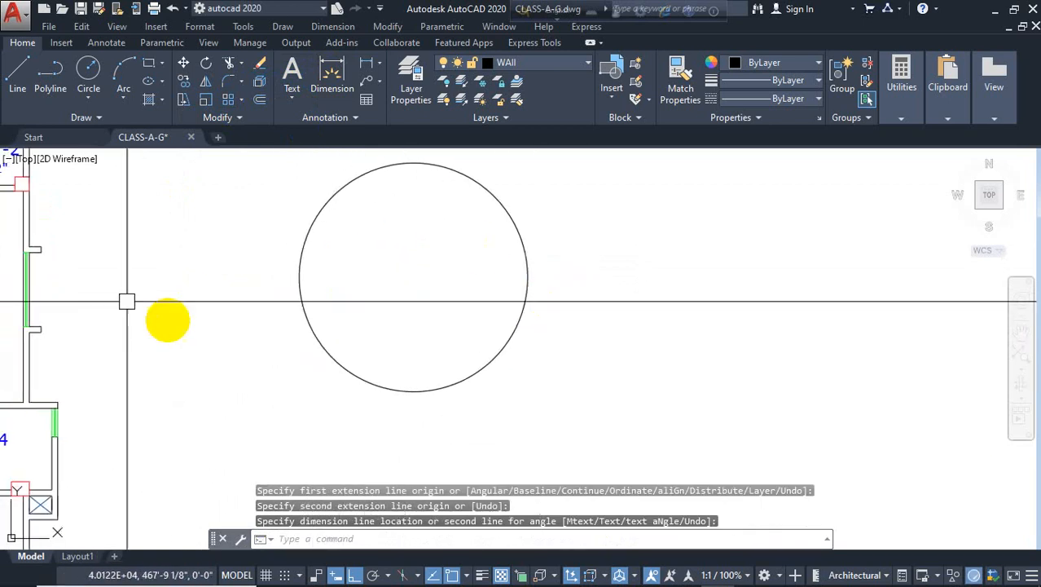
{"action": "left_click", "coordinate": [20, 70]}
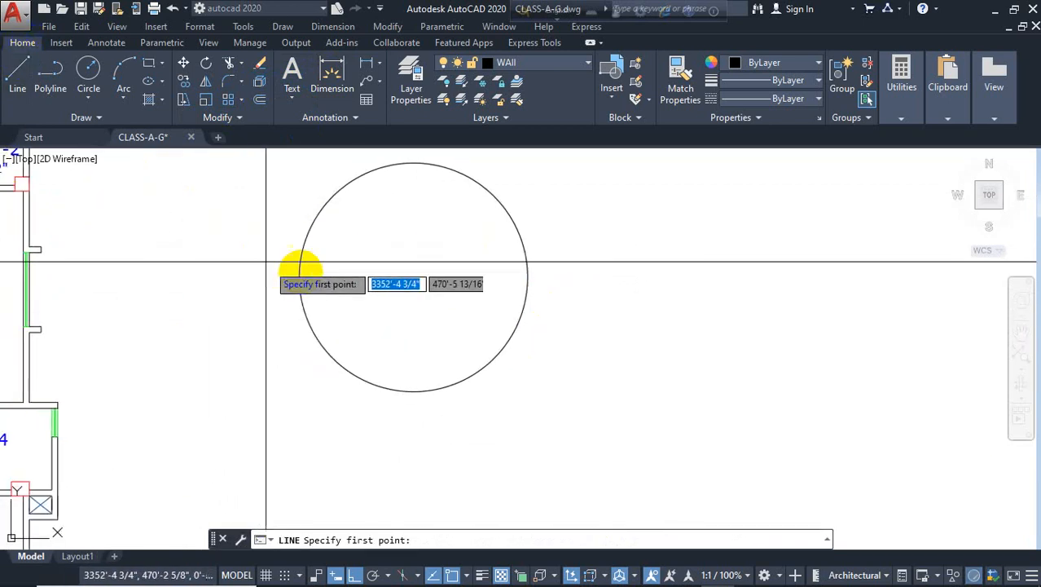
{"action": "left_click", "coordinate": [299, 277]}
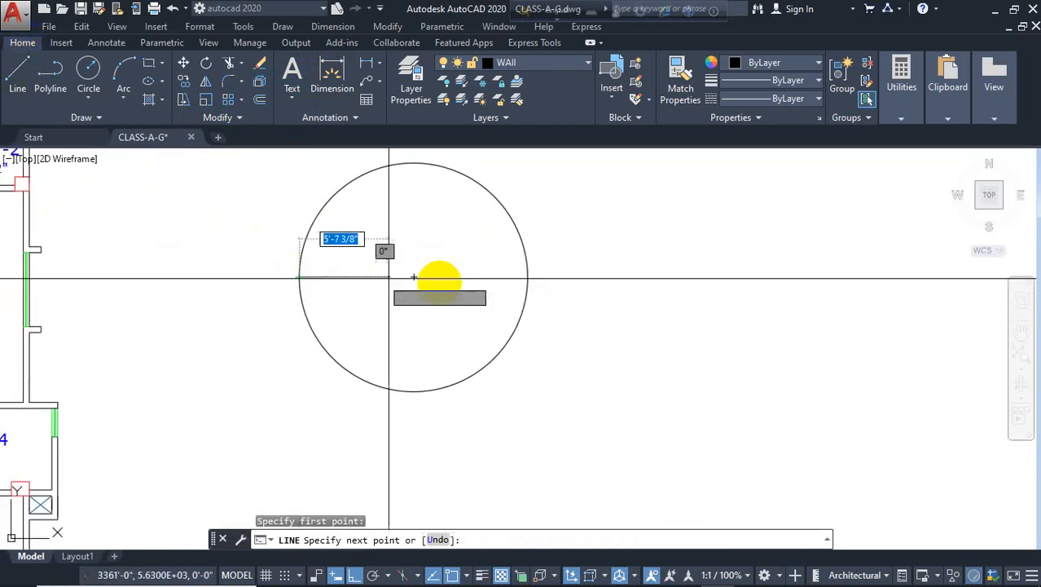
{"action": "left_click", "coordinate": [528, 277]}
{"action": "key", "text": "Escape"}
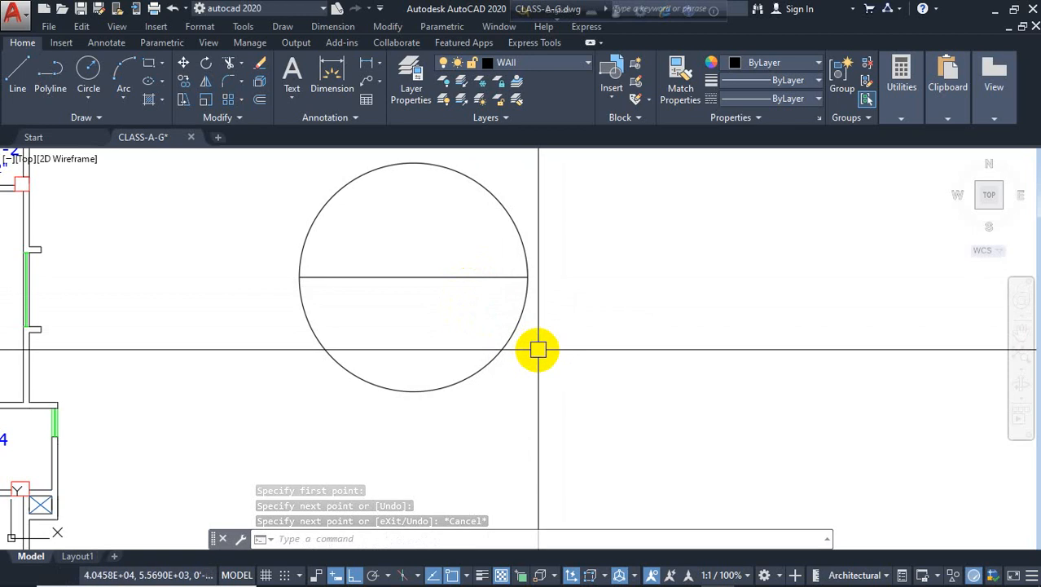
Offset the circle inward by 3'8 to create a concentric inner circle
{"action": "type", "text": "o"}
{"action": "key", "text": "Return"}
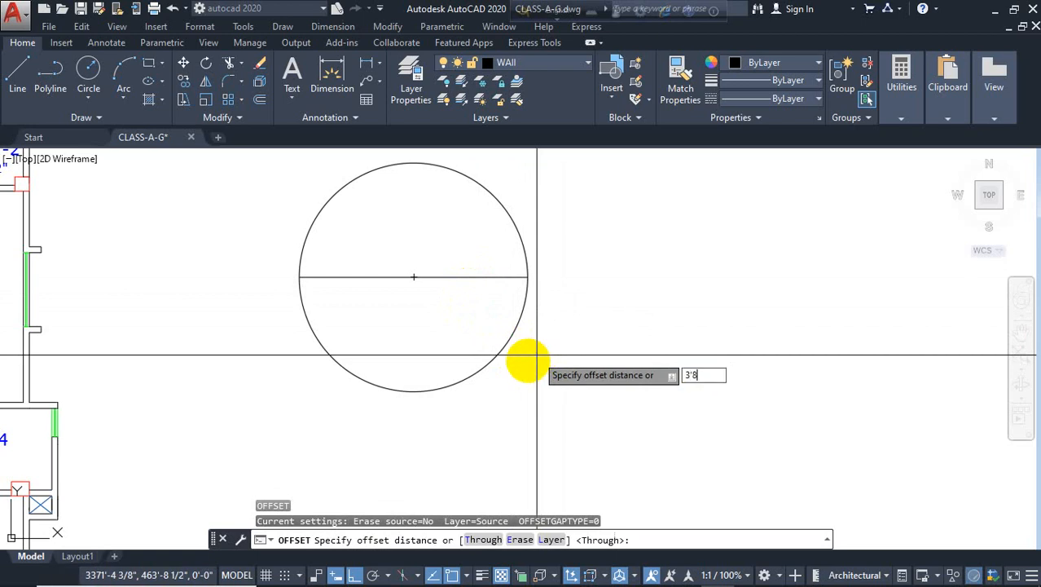
{"action": "key", "text": "Return"}
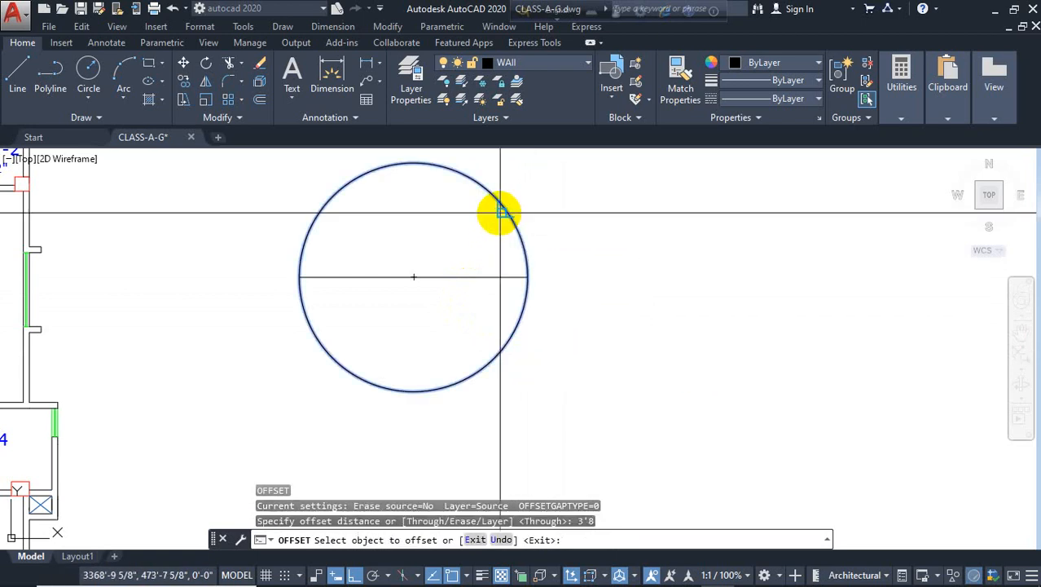
{"action": "left_click", "coordinate": [499, 211]}
{"action": "left_click", "coordinate": [474, 232]}
{"action": "key", "text": "Escape"}
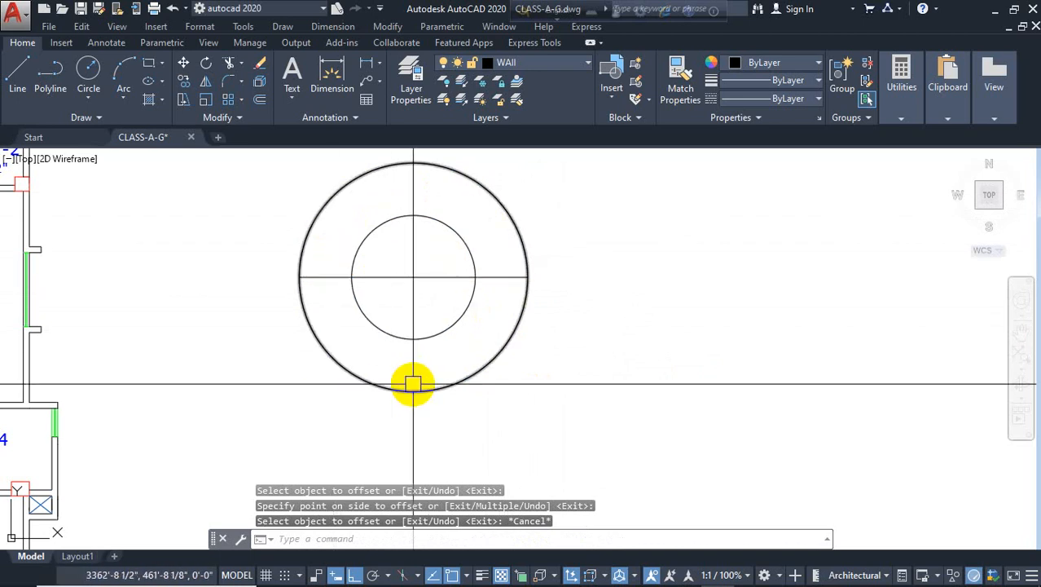
Trim away the lower halves of both circles and the line segment inside the inner circle
{"action": "type", "text": "tr"}
{"action": "key", "text": "Return"}
{"action": "key", "text": "Return"}
{"action": "left_click", "coordinate": [544, 394]}
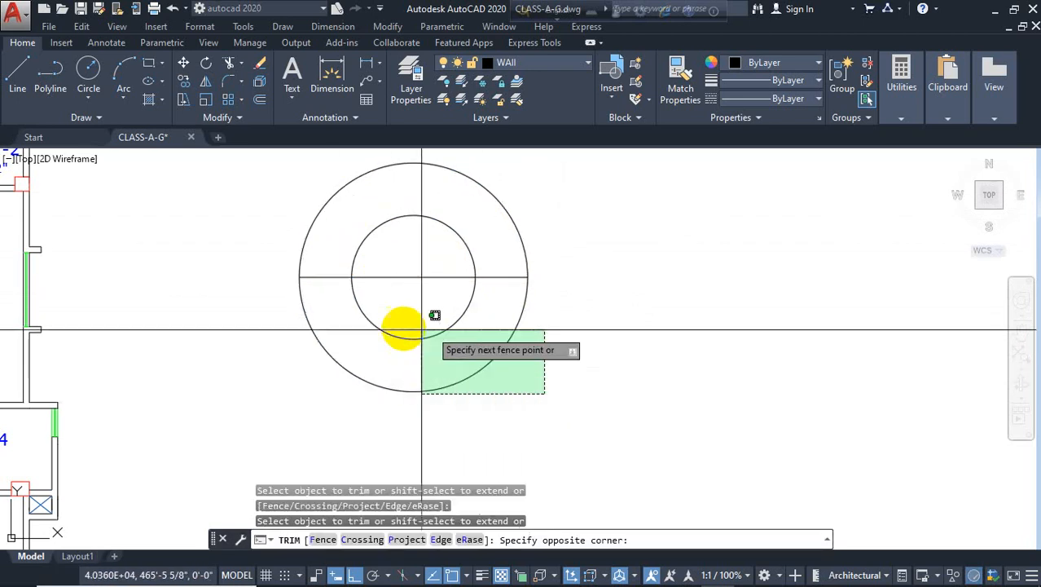
{"action": "left_click", "coordinate": [386, 328]}
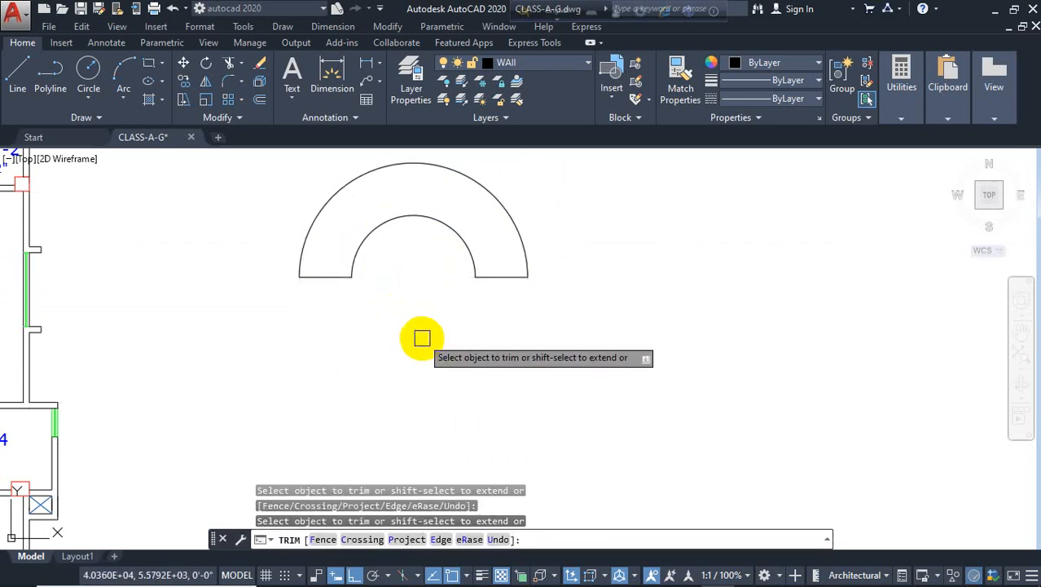
{"action": "key", "text": "Escape"}
Draw a vertical line from the center of the base line up to the outer arc
{"action": "middle_click_drag", "start_coordinate": [426, 341], "coordinate": [428, 376]}
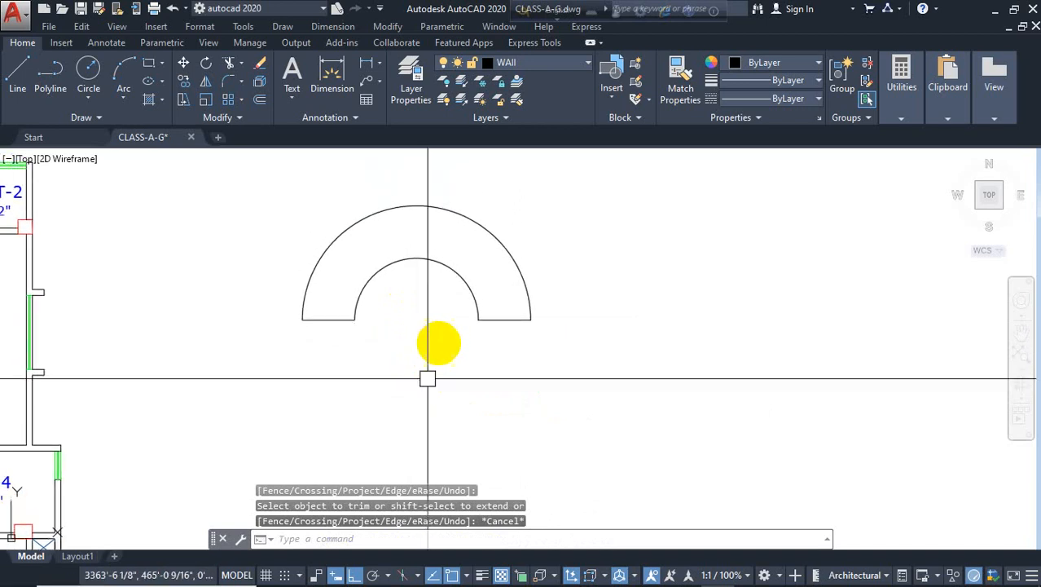
{"action": "scroll", "coordinate": [417, 293], "scroll_direction": "up", "scroll_amount": 2}
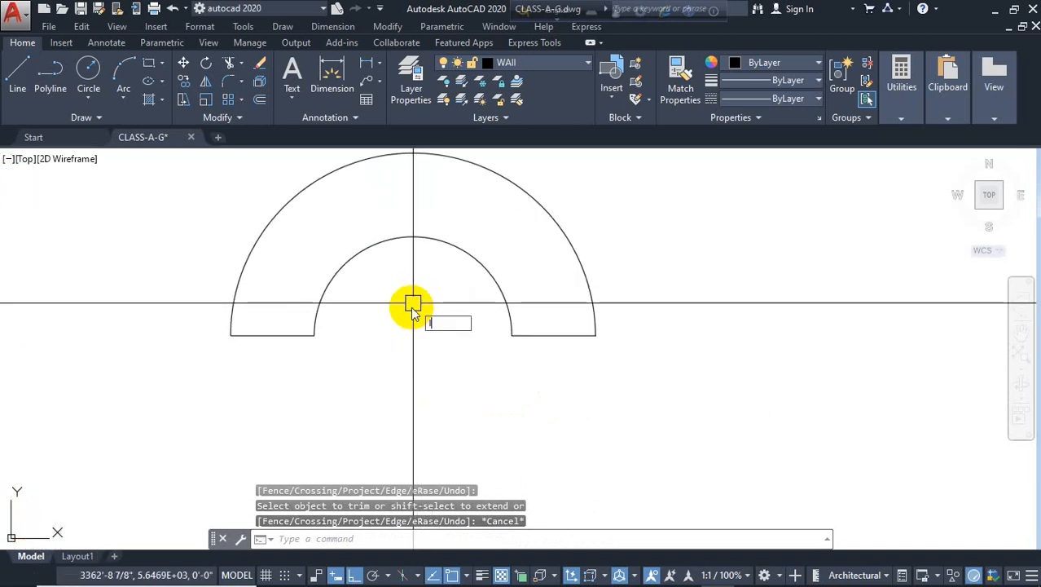
{"action": "type", "text": "l"}
{"action": "key", "text": "Return"}
{"action": "left_click", "coordinate": [415, 334]}
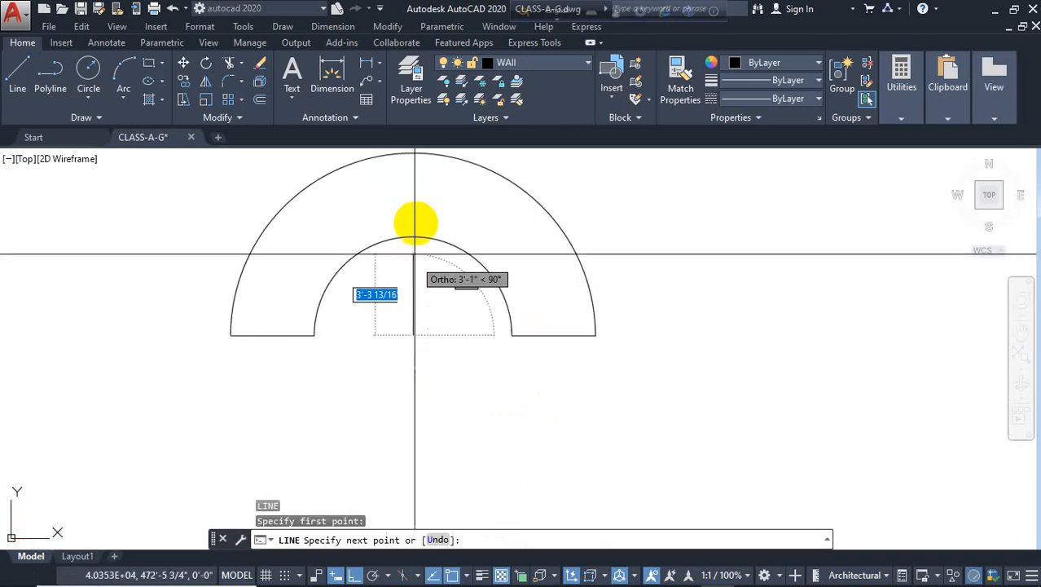
{"action": "left_click", "coordinate": [414, 156]}
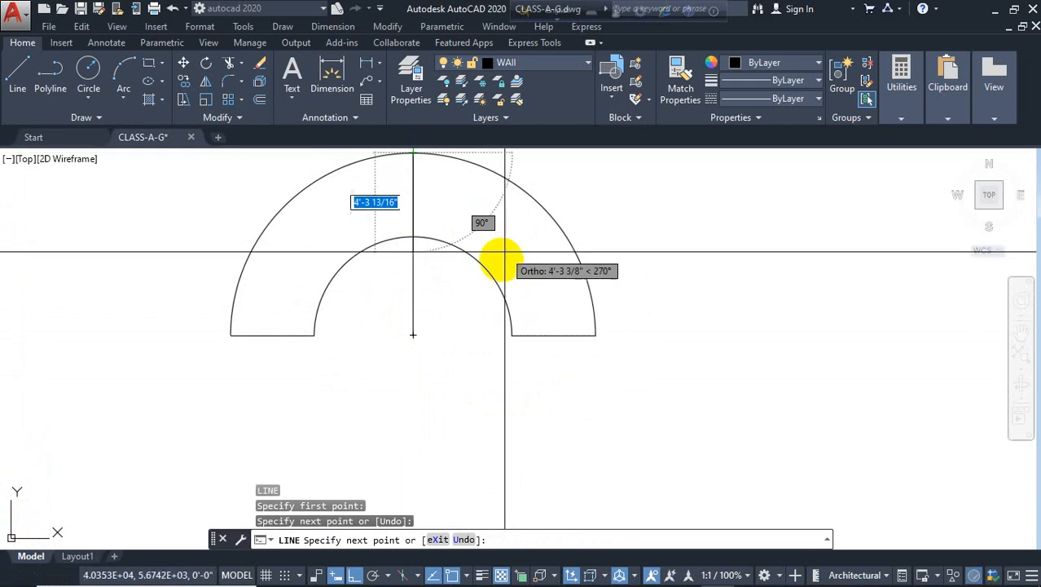
{"action": "key", "text": "Escape"}
Create a polar array of the vertical line around the base center with 48 items filling 360 degrees
{"action": "middle_click_drag", "start_coordinate": [434, 351], "coordinate": [404, 387]}
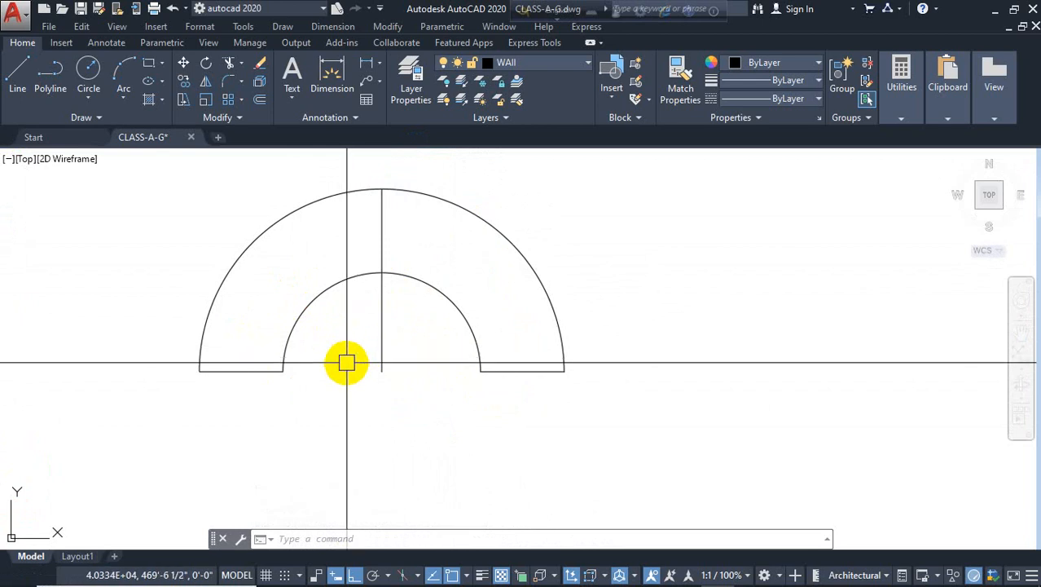
{"action": "key", "text": "Return"}
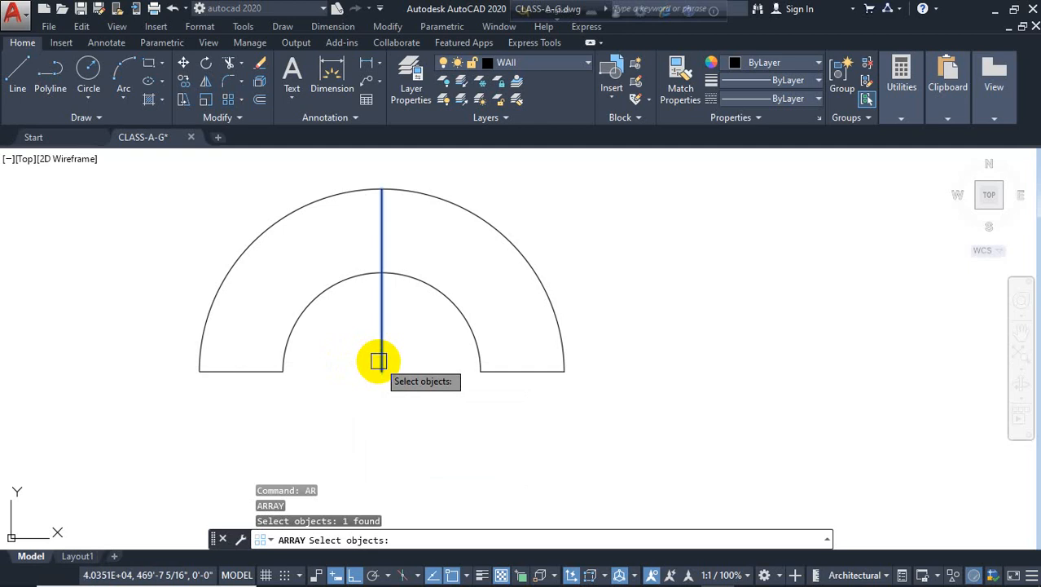
{"action": "key", "text": "Return"}
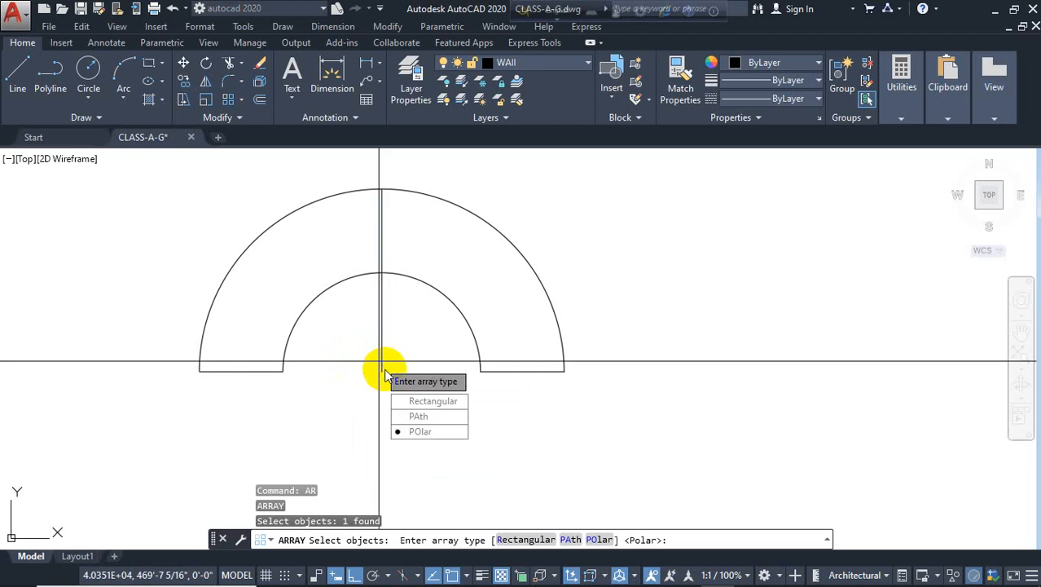
{"action": "left_click", "coordinate": [421, 432]}
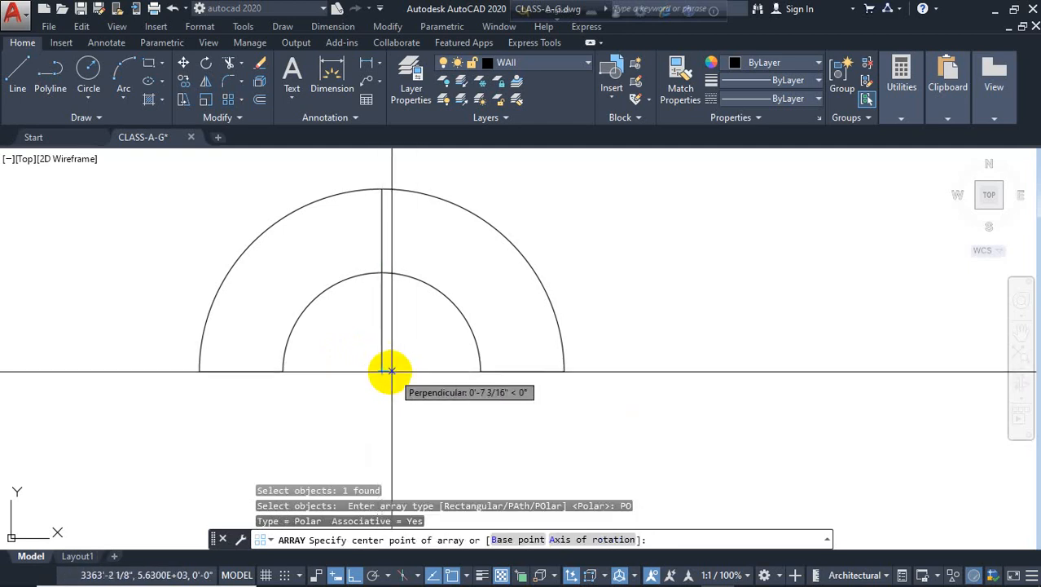
{"action": "left_click", "coordinate": [382, 370]}
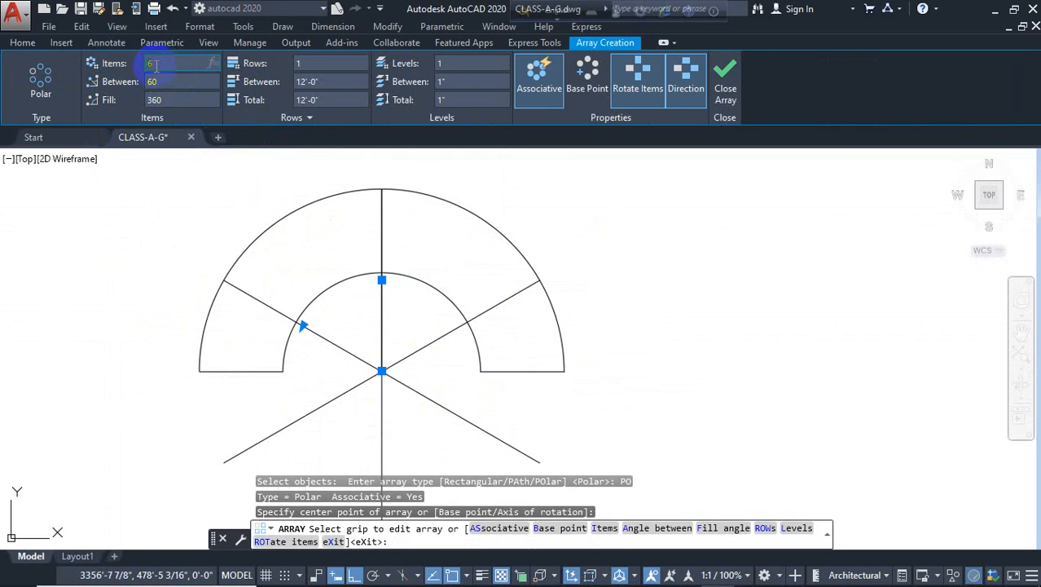
{"action": "key", "text": "Return"}
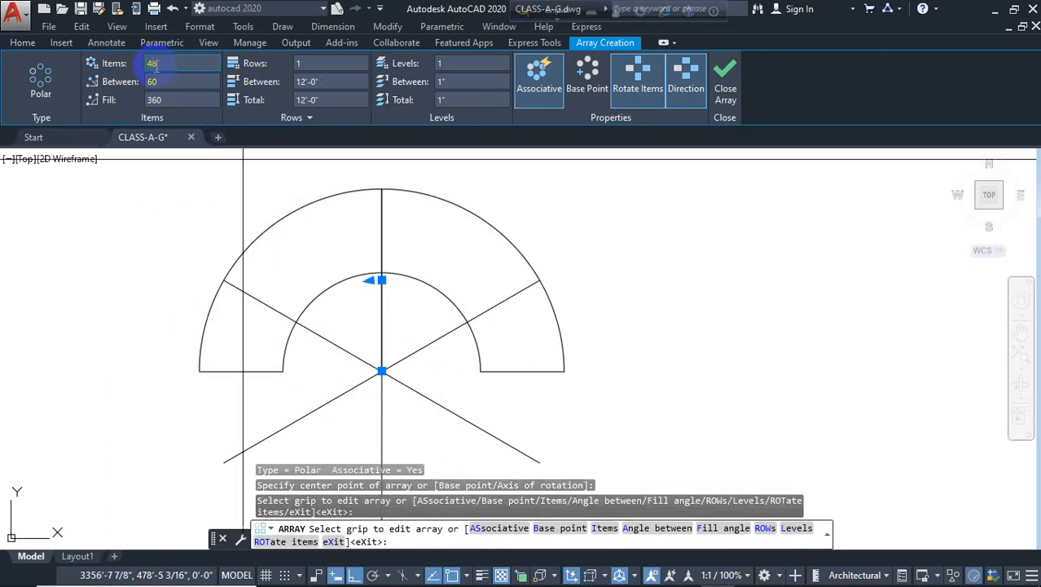
{"action": "left_click", "coordinate": [725, 81]}
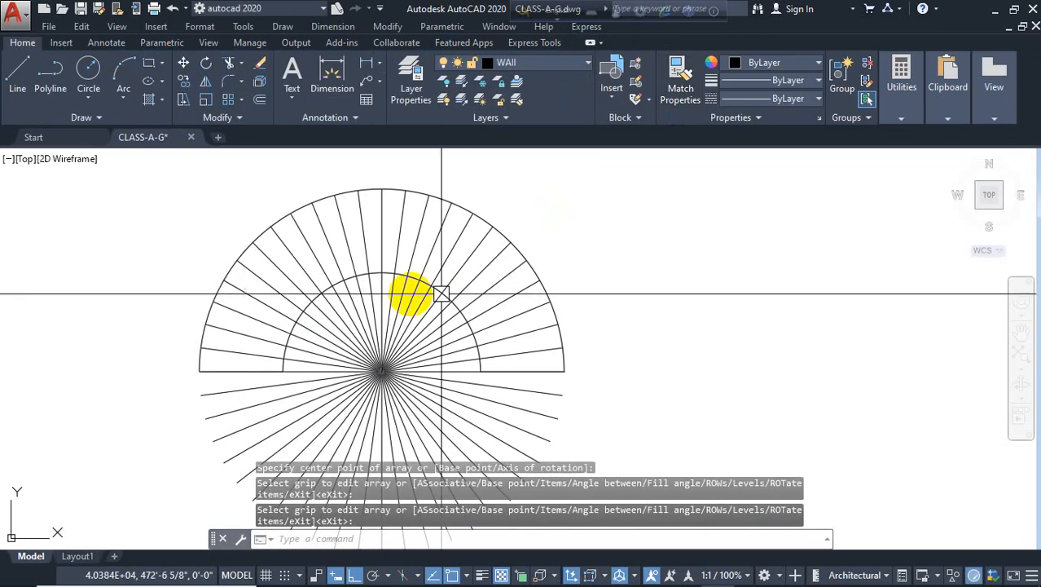
Try to trim the arrayed radial lines
{"action": "mouse_move", "coordinate": [418, 314]}
{"action": "middle_mouse_down"}
{"action": "mouse_move", "coordinate": [405, 284]}
{"action": "mouse_move", "coordinate": [443, 243]}
{"action": "middle_mouse_up"}
{"action": "middle_click_drag", "start_coordinate": [379, 319], "coordinate": [381, 342]}
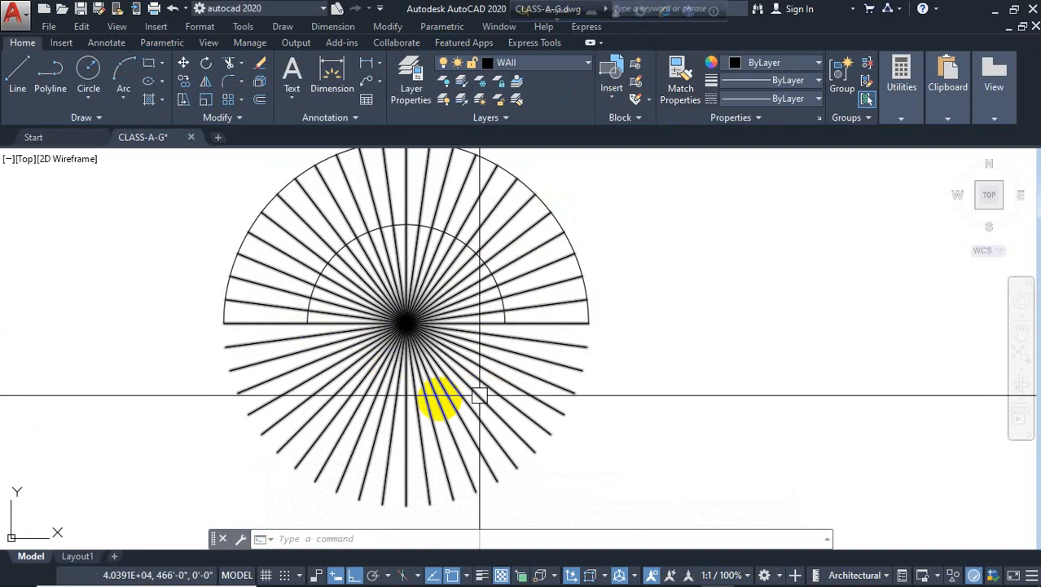
{"action": "key", "text": "Return"}
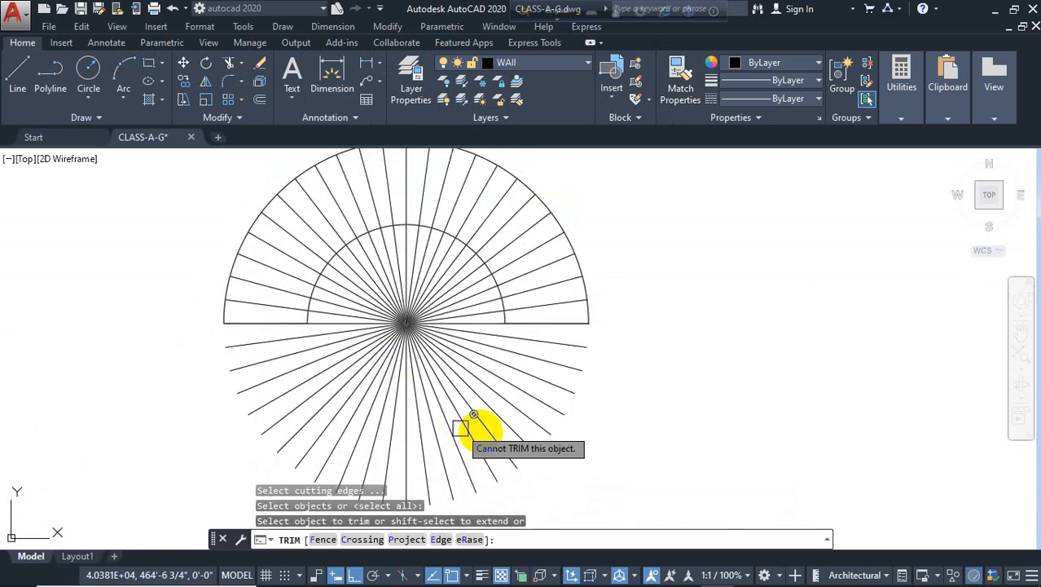
{"action": "key", "text": "Escape"}
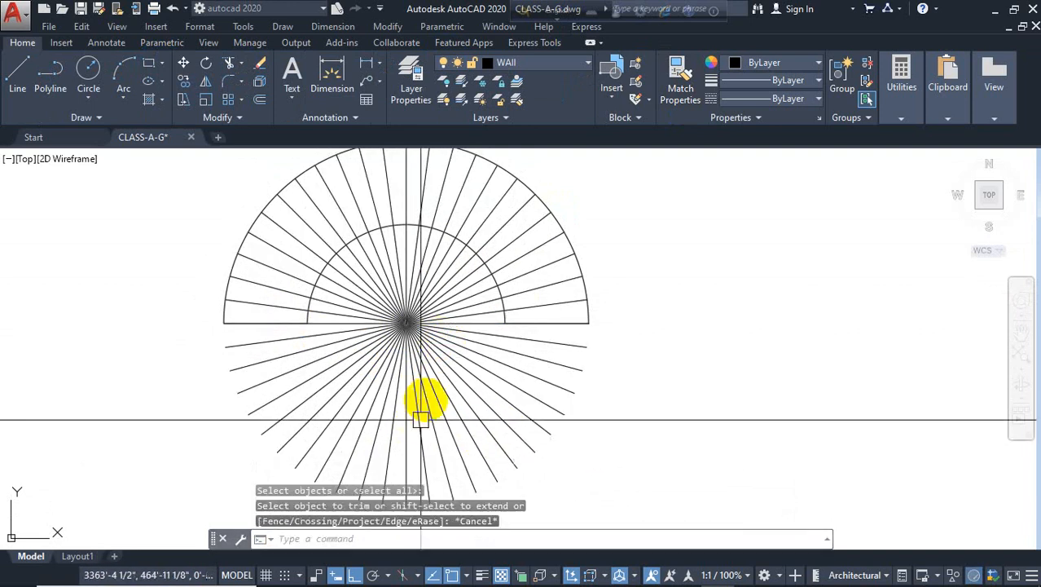
Explode the polar array into separate lines
{"action": "left_click", "coordinate": [422, 379]}
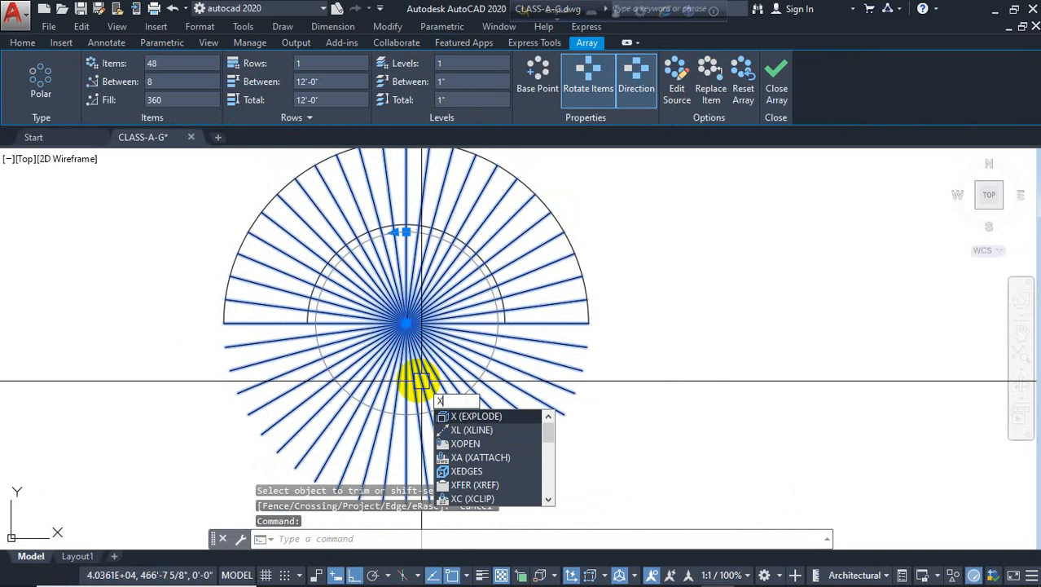
{"action": "key", "text": "Return"}
{"action": "key", "text": "Escape"}
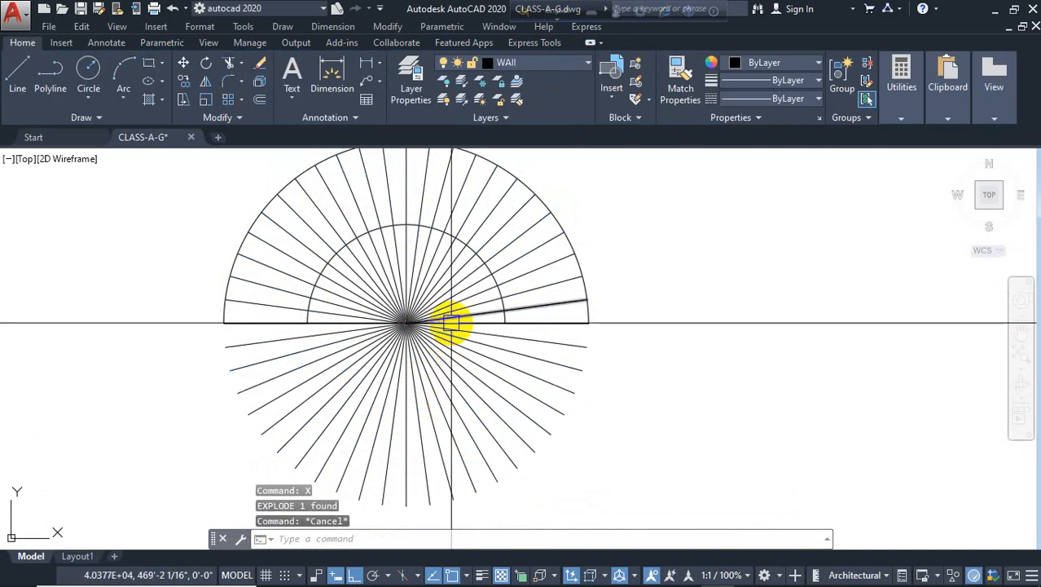
Trim the arrayed radial lines inside the inner arc above the base line, using all objects as cutting edges
{"action": "type", "text": "tr"}
{"action": "key", "text": "Return"}
{"action": "key", "text": "Return"}
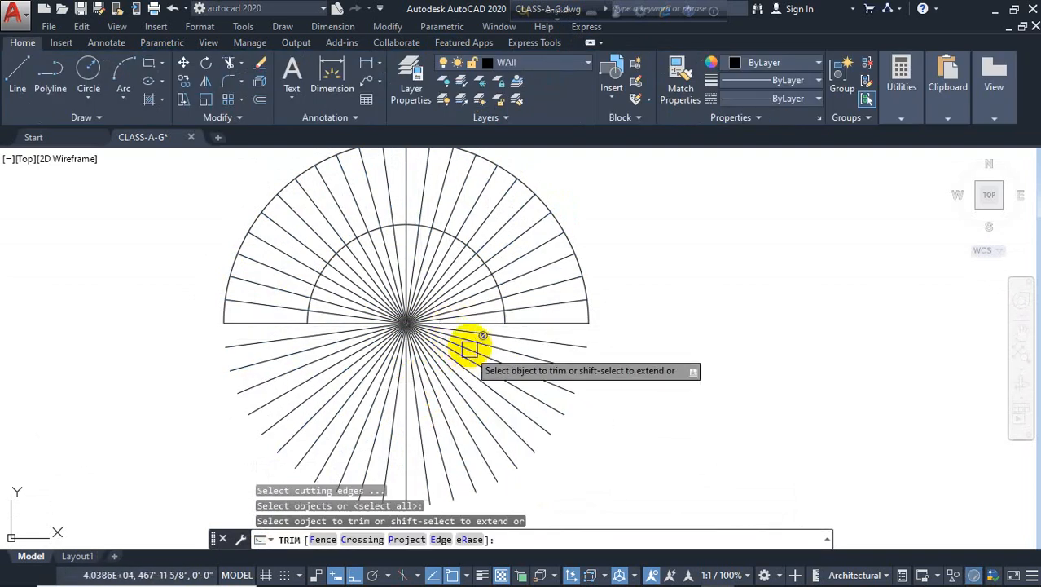
{"action": "left_click", "coordinate": [420, 313]}
{"action": "left_click", "coordinate": [465, 405]}
{"action": "left_click", "coordinate": [456, 360]}
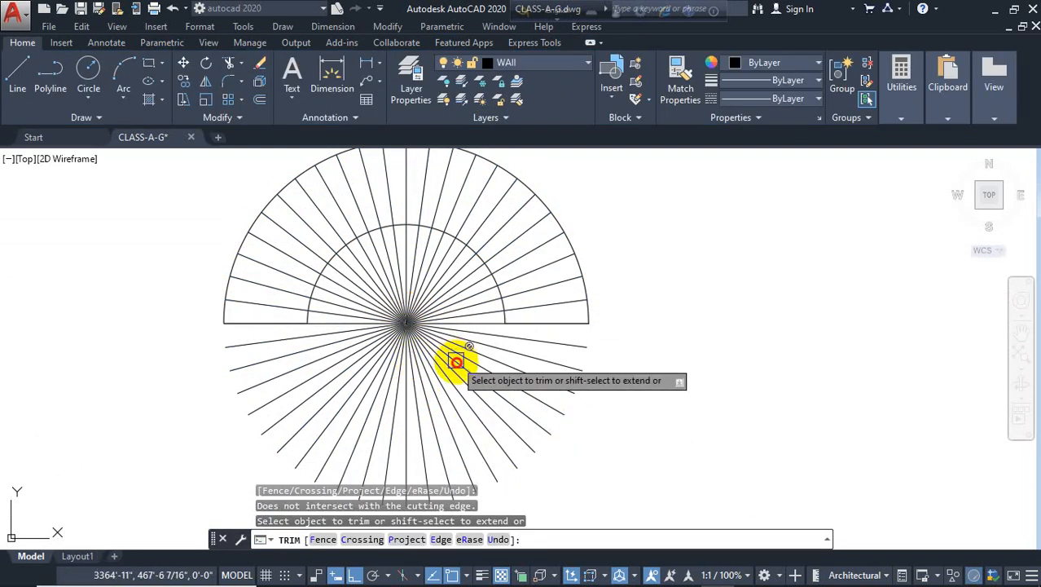
{"action": "left_click", "coordinate": [445, 330]}
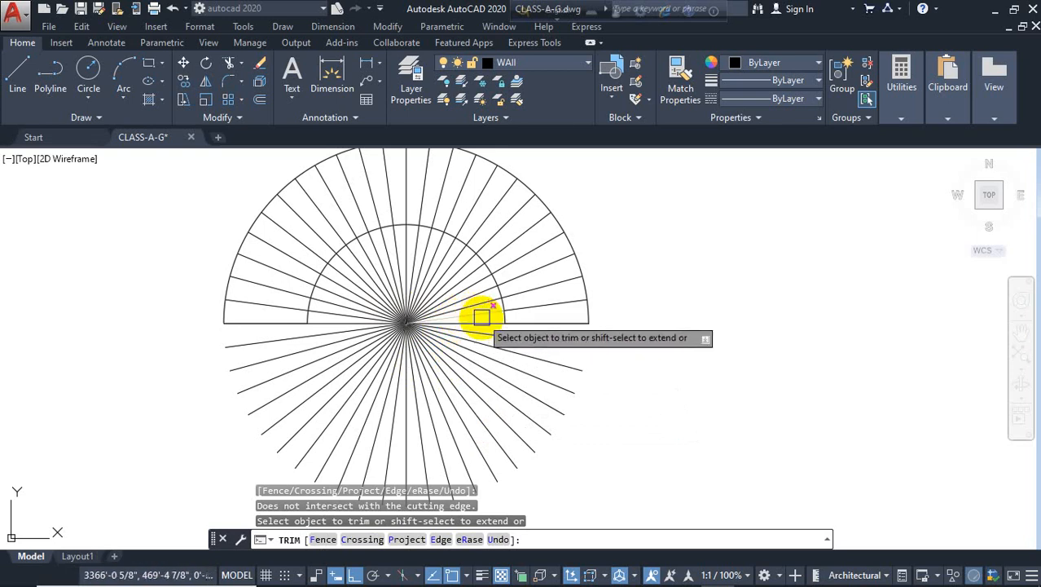
{"action": "left_click_drag", "start_coordinate": [482, 321], "coordinate": [333, 291]}
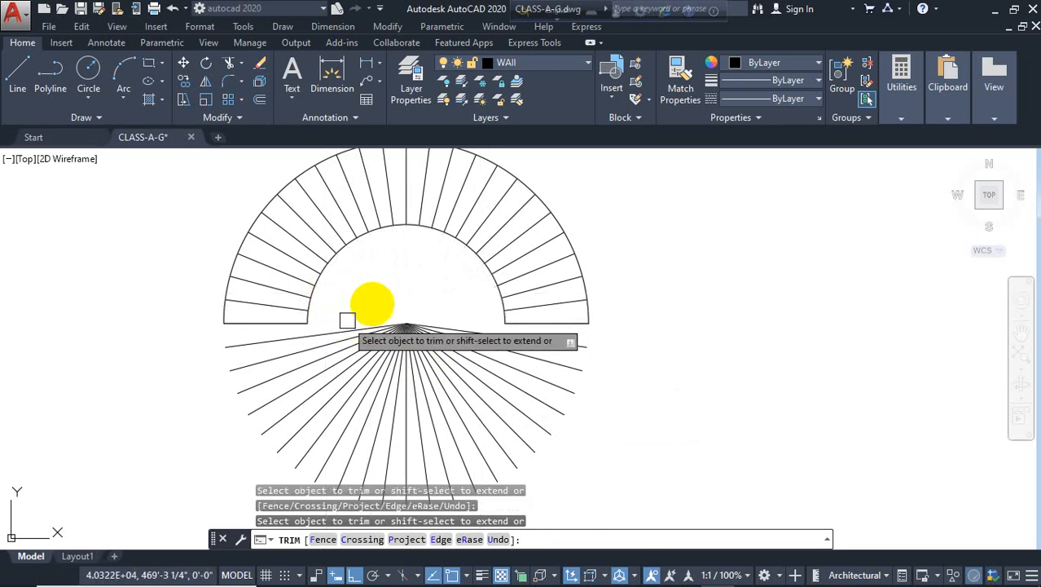
Select and erase all the radial lines below the base line
{"action": "key", "text": "Escape"}
{"action": "left_click", "coordinate": [446, 269]}
{"action": "left_click", "coordinate": [384, 330]}
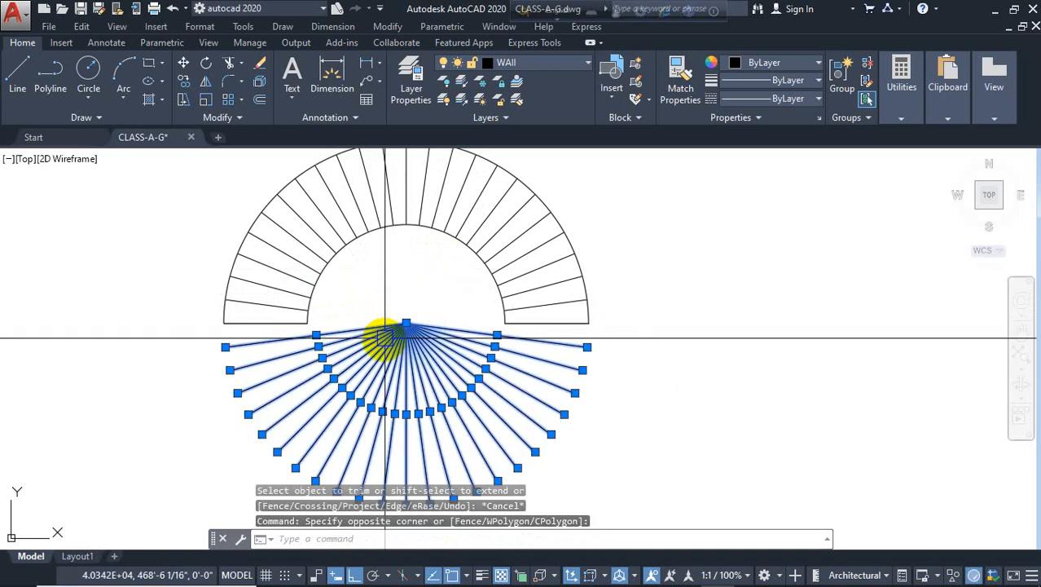
{"action": "key", "text": "Delete"}
{"action": "middle_click_drag", "start_coordinate": [410, 351], "coordinate": [400, 394]}
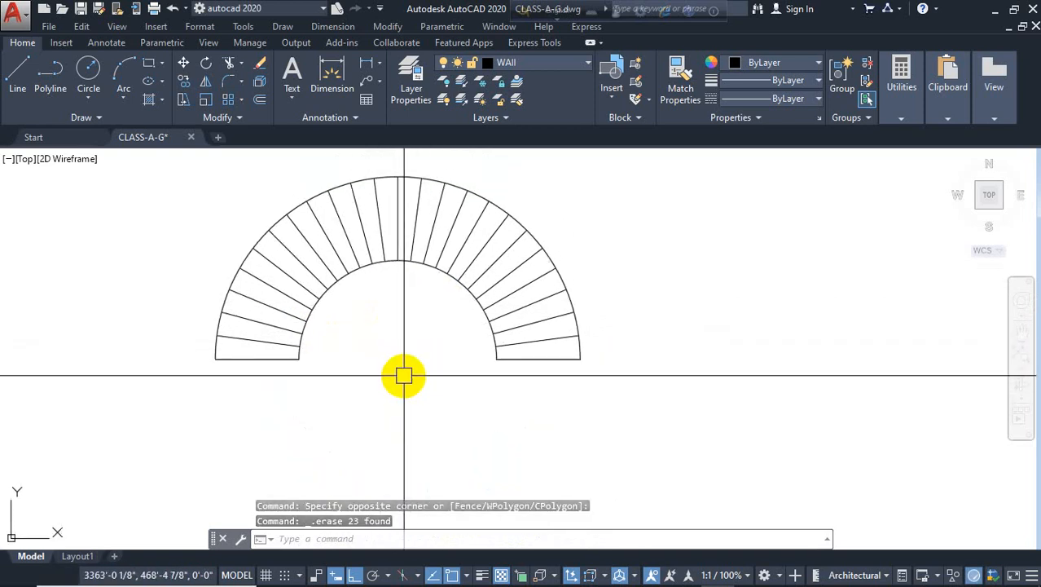
Offset the inner arc 2 inches inward and the outer arc 2 inches outward
{"action": "type", "text": "o"}
{"action": "key", "text": "Return"}
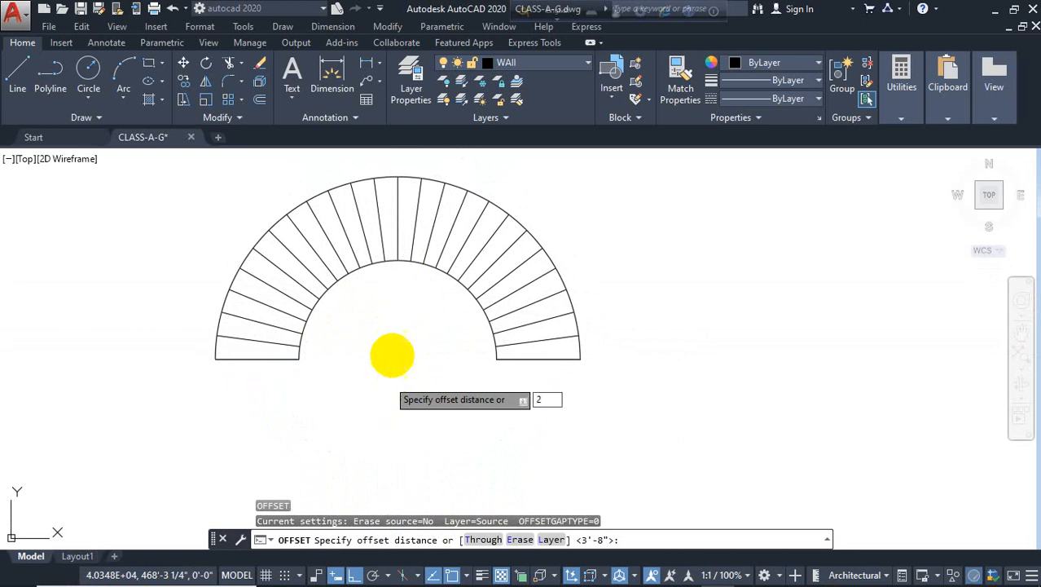
{"action": "type", "text": "2"}
{"action": "key", "text": "Return"}
{"action": "scroll", "coordinate": [392, 265], "scroll_direction": "up", "scroll_amount": 2}
{"action": "left_click", "coordinate": [388, 263]}
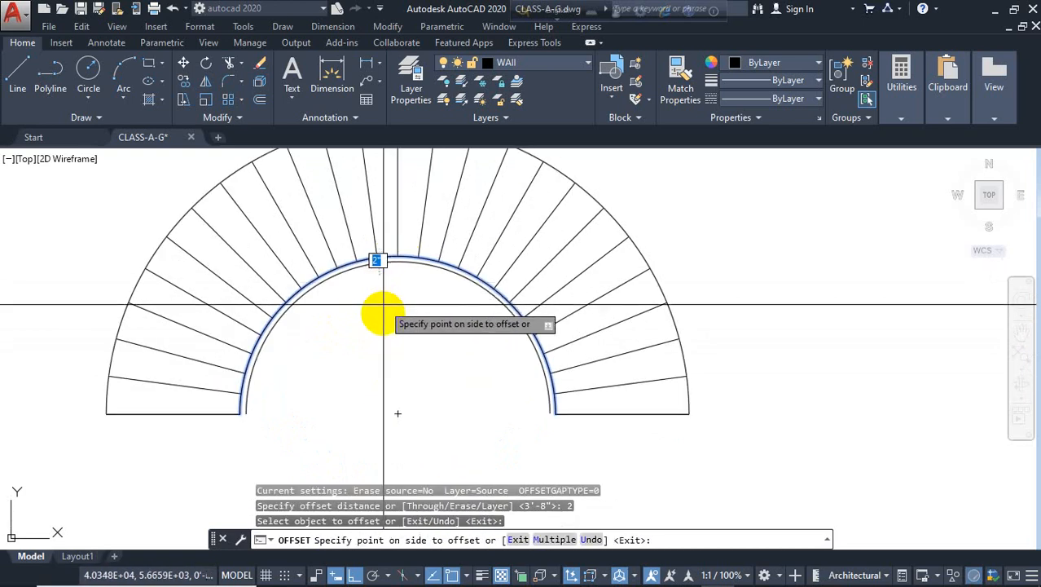
{"action": "left_click", "coordinate": [388, 317]}
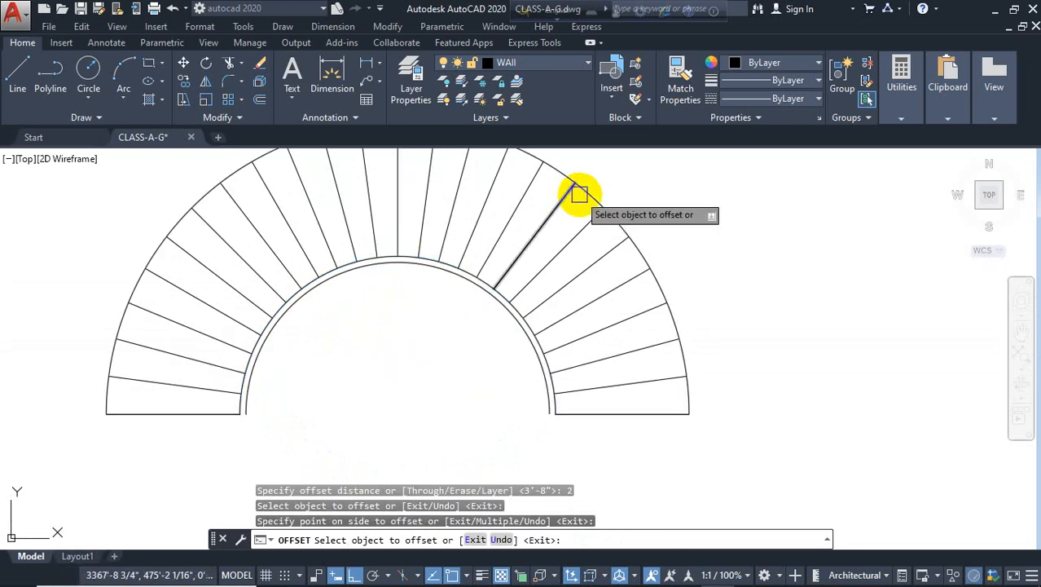
{"action": "middle_click_drag", "start_coordinate": [579, 194], "coordinate": [581, 253]}
{"action": "left_click", "coordinate": [580, 249]}
{"action": "left_click", "coordinate": [617, 226]}
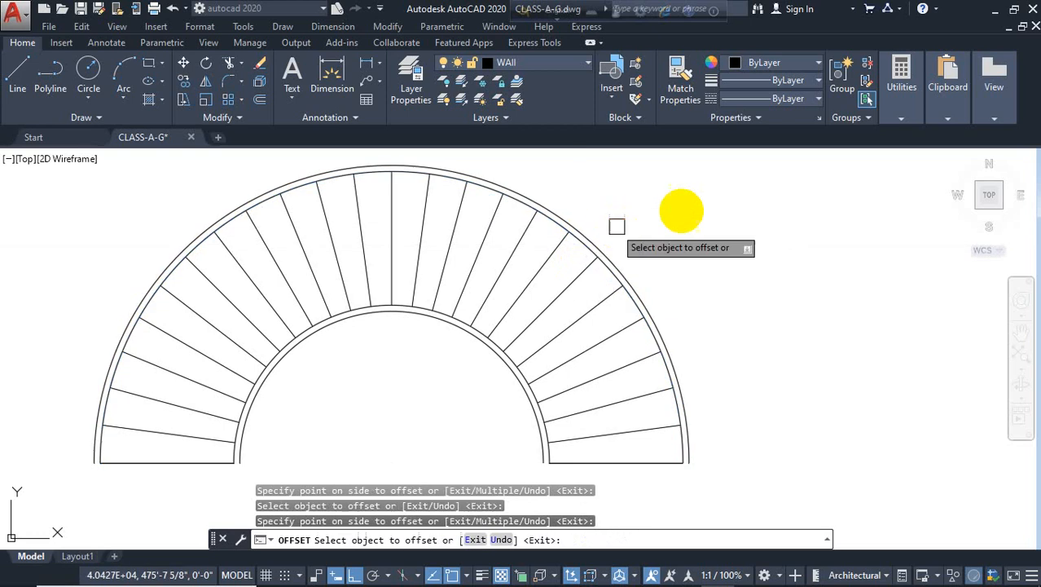
{"action": "key", "text": "Escape"}
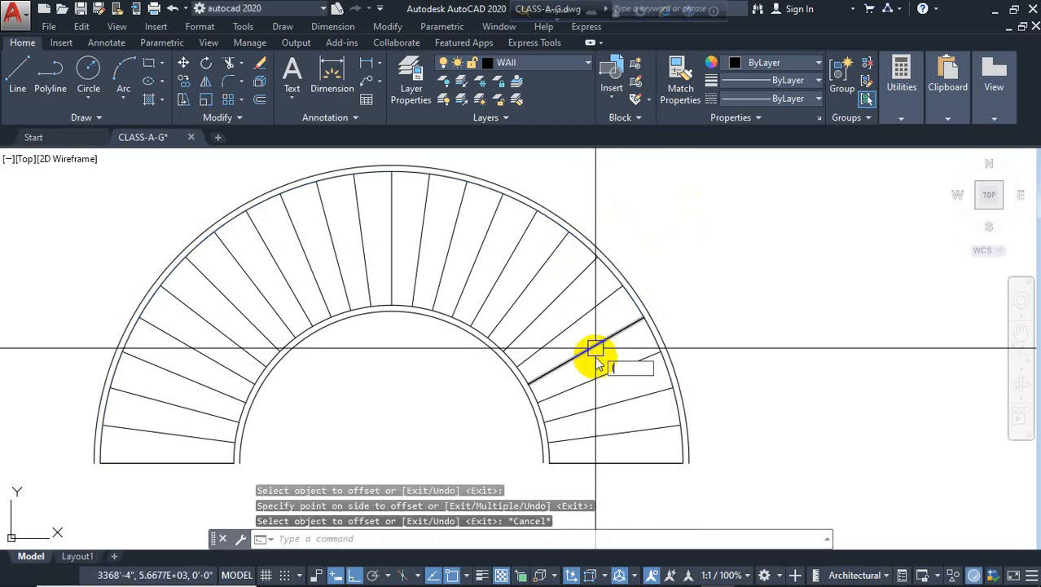
Draw lines closing the stair ends along the base line between the offset arcs on both sides
{"action": "type", "text": "l"}
{"action": "key", "text": "Return"}
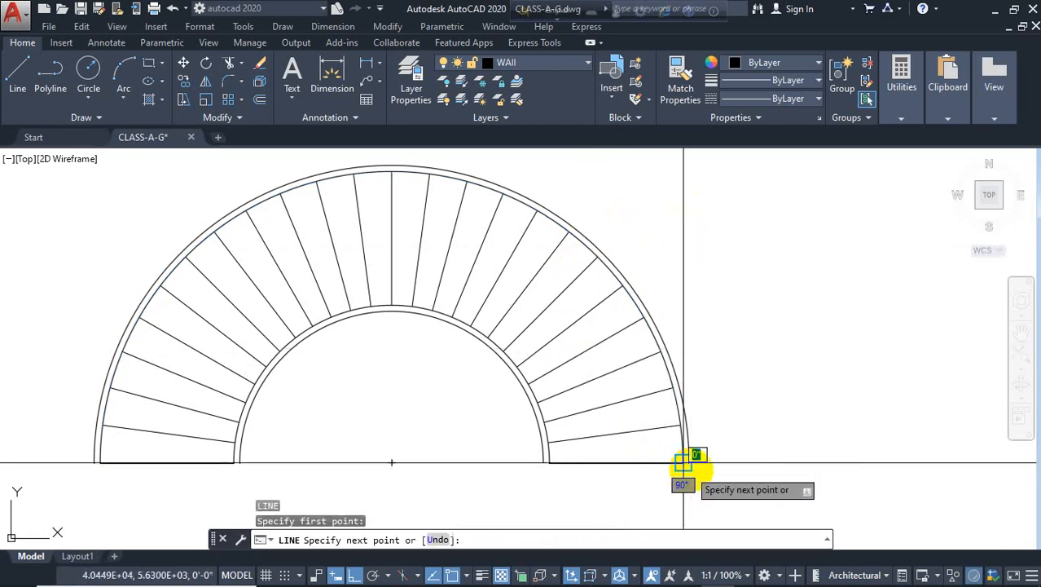
{"action": "left_click", "coordinate": [690, 463]}
{"action": "key", "text": "Return"}
{"action": "middle_click_drag", "start_coordinate": [380, 451], "coordinate": [416, 407]}
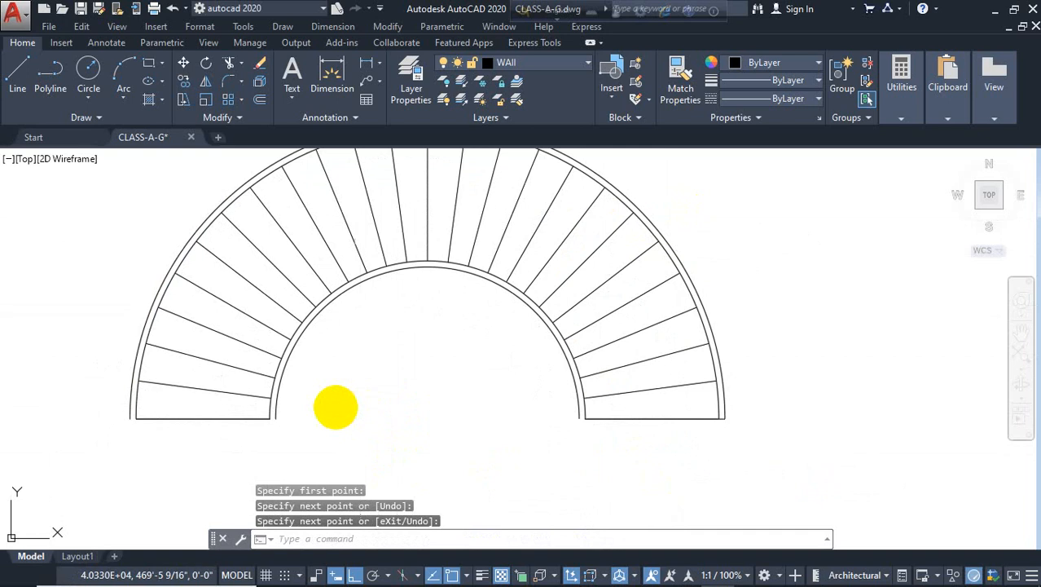
{"action": "key", "text": "Return"}
{"action": "key", "text": "Return"}
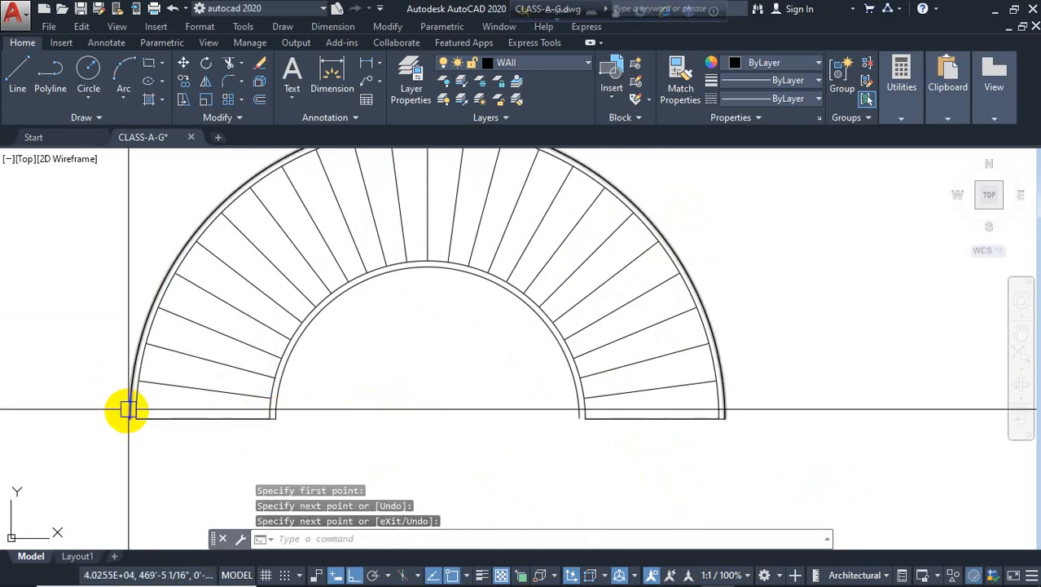
{"action": "key", "text": "Return"}
{"action": "left_click", "coordinate": [136, 418]}
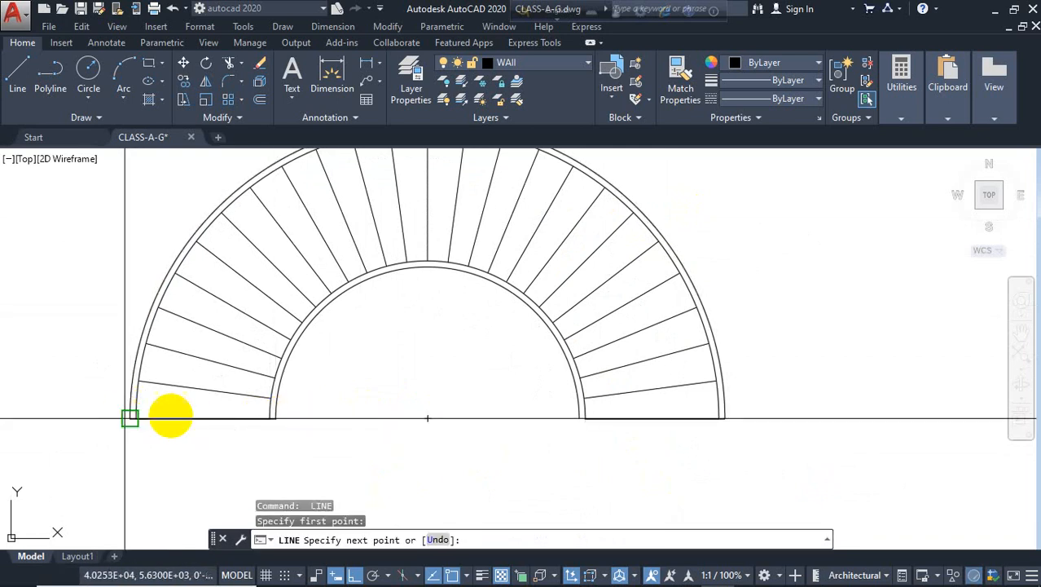
{"action": "left_click", "coordinate": [272, 418]}
{"action": "key", "text": "Escape"}
Offset the inner stair arc 2 feet outward to create a middle arc across the steps
{"action": "scroll", "coordinate": [204, 411], "scroll_direction": "down", "scroll_amount": 3}
{"action": "scroll", "coordinate": [252, 391], "scroll_direction": "up", "scroll_amount": 2}
{"action": "mouse_move", "coordinate": [254, 392]}
{"action": "middle_mouse_down"}
{"action": "mouse_move", "coordinate": [321, 391]}
{"action": "mouse_move", "coordinate": [392, 365]}
{"action": "middle_mouse_up"}
{"action": "type", "text": "o"}
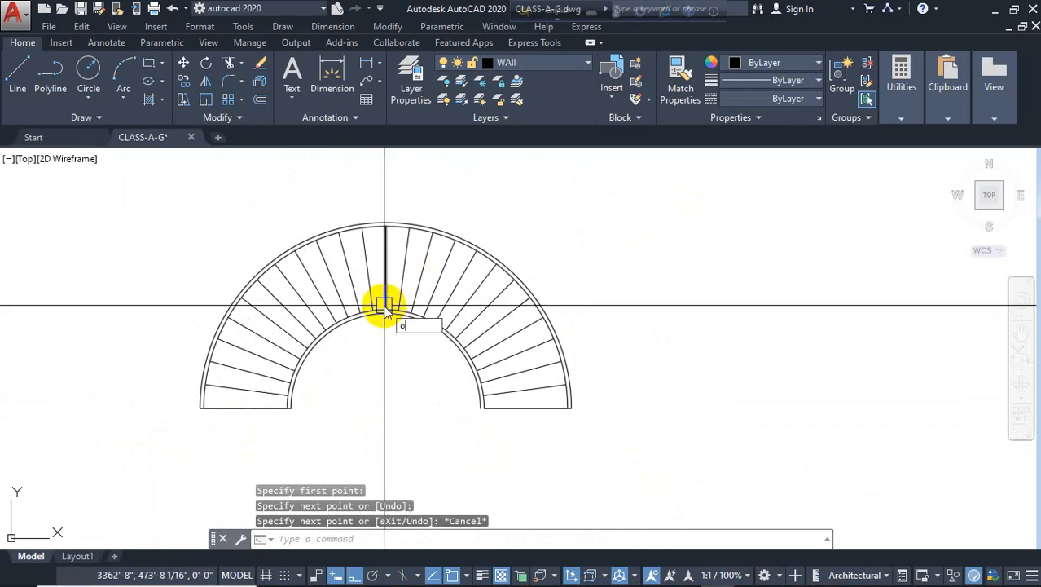
{"action": "key", "text": "Return"}
{"action": "type", "text": "2"}
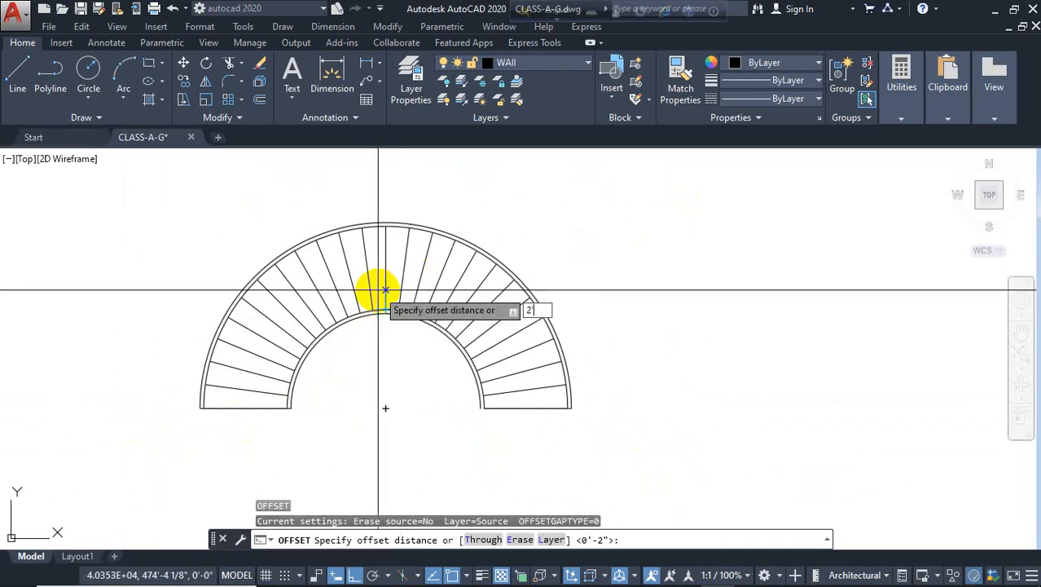
{"action": "type", "text": "'"}
{"action": "key", "text": "Return"}
{"action": "scroll", "coordinate": [387, 301], "scroll_direction": "up", "scroll_amount": 3}
{"action": "left_click", "coordinate": [384, 301]}
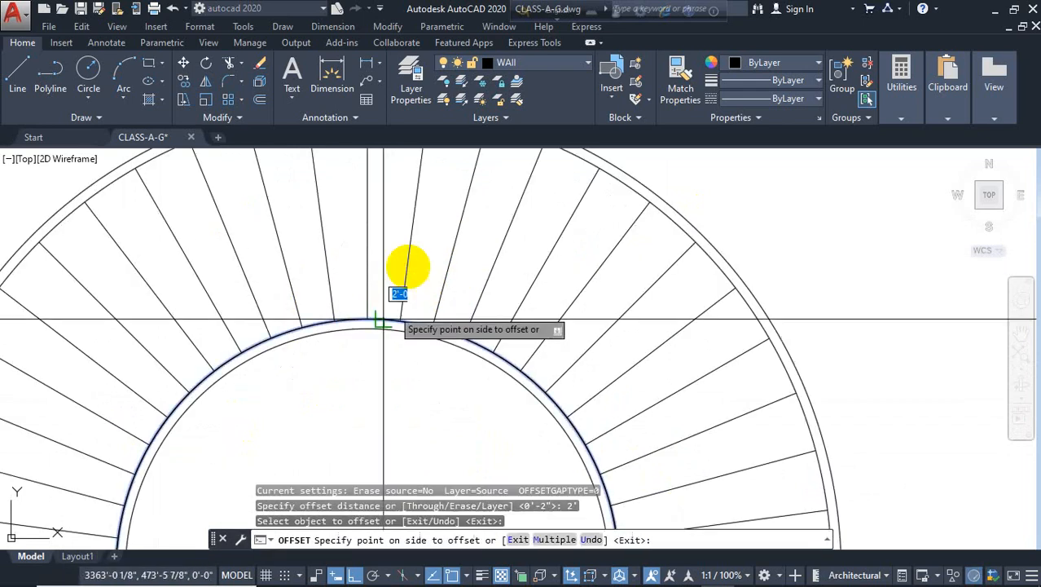
{"action": "left_click", "coordinate": [401, 273]}
{"action": "scroll", "coordinate": [416, 205], "scroll_direction": "down", "scroll_amount": 3}
{"action": "key", "text": "Escape"}
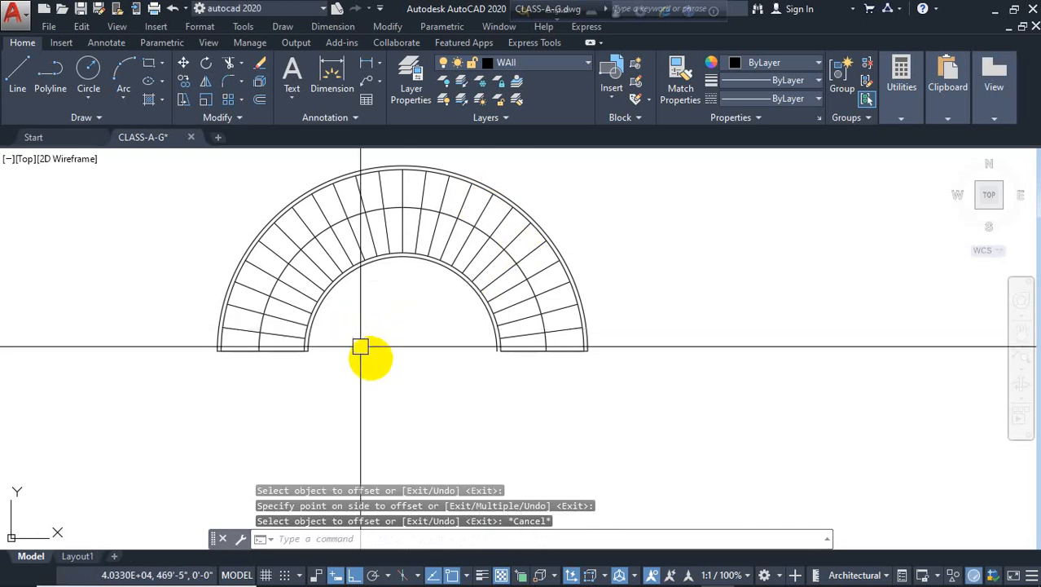
Draw two diagonal winder lines from one point on the right end's base line up to the step lines
{"action": "type", "text": "l"}
{"action": "key", "text": "Return"}
{"action": "scroll", "coordinate": [541, 354], "scroll_direction": "up", "scroll_amount": 4}
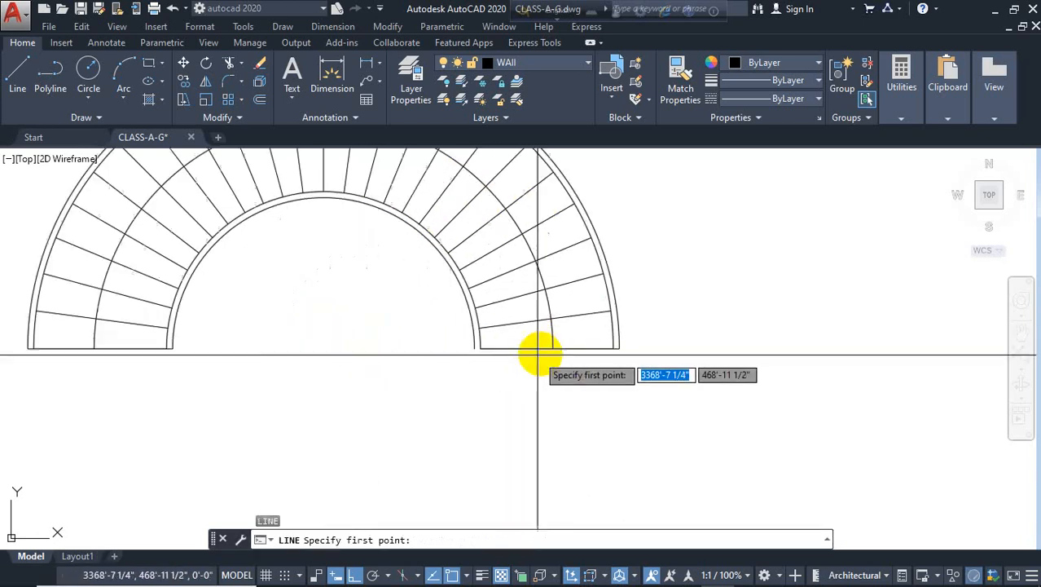
{"action": "left_click", "coordinate": [561, 345]}
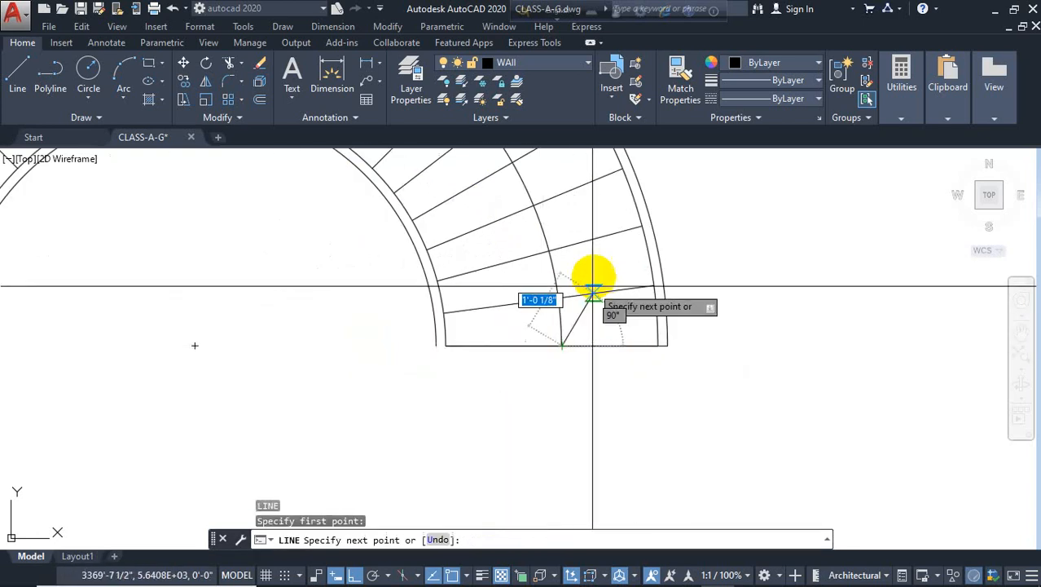
{"action": "left_click", "coordinate": [618, 239]}
{"action": "key", "text": "Return"}
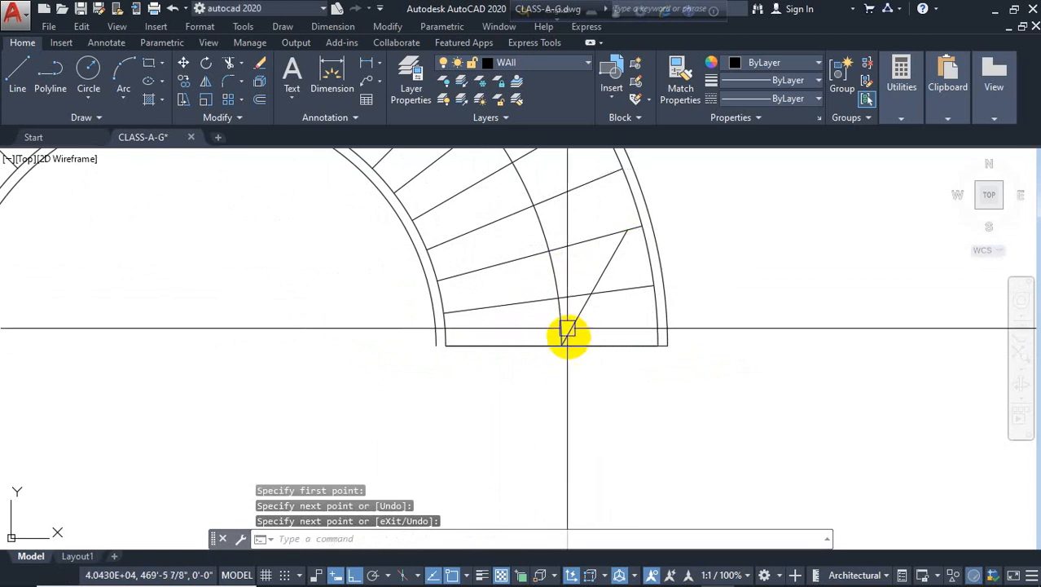
{"action": "key", "text": "Return"}
{"action": "left_click", "coordinate": [562, 346]}
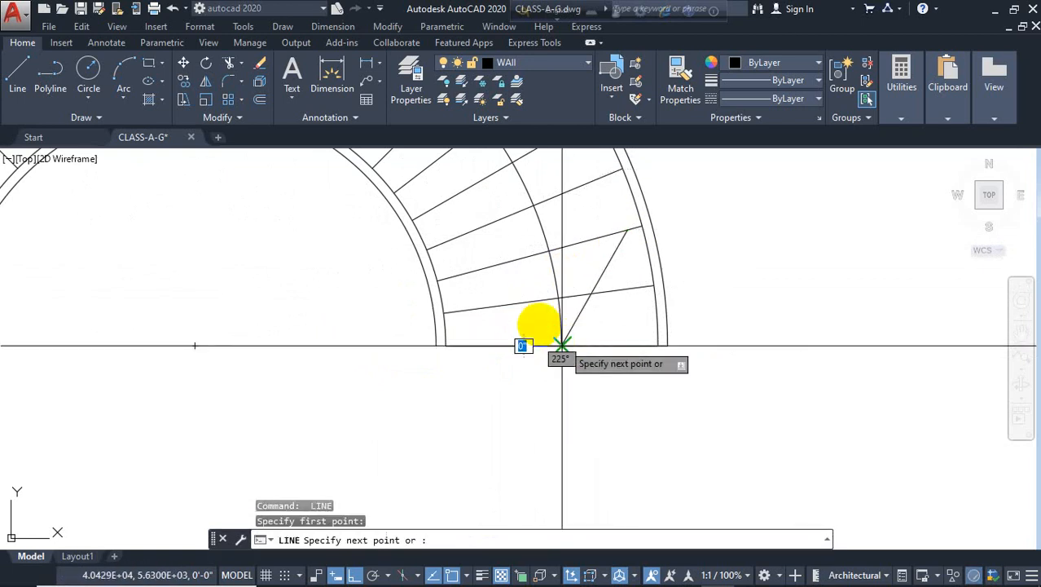
{"action": "left_click", "coordinate": [481, 278]}
{"action": "key", "text": "Escape"}
Erase the lowest step lines at the right end of the staircase and undo the erase
{"action": "scroll", "coordinate": [599, 326], "scroll_direction": "down", "scroll_amount": 4}
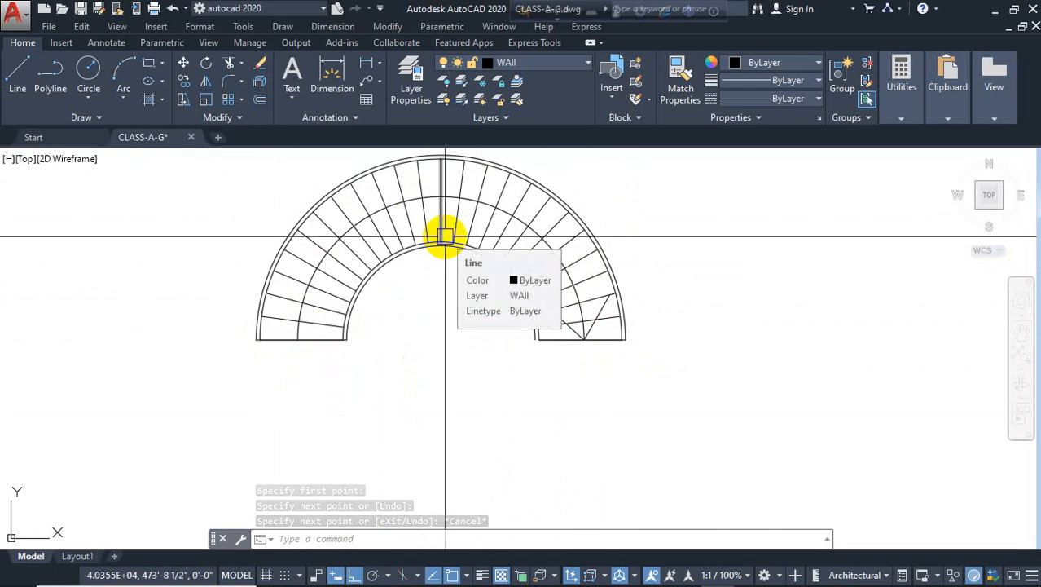
{"action": "scroll", "coordinate": [383, 338], "scroll_direction": "down", "scroll_amount": 2}
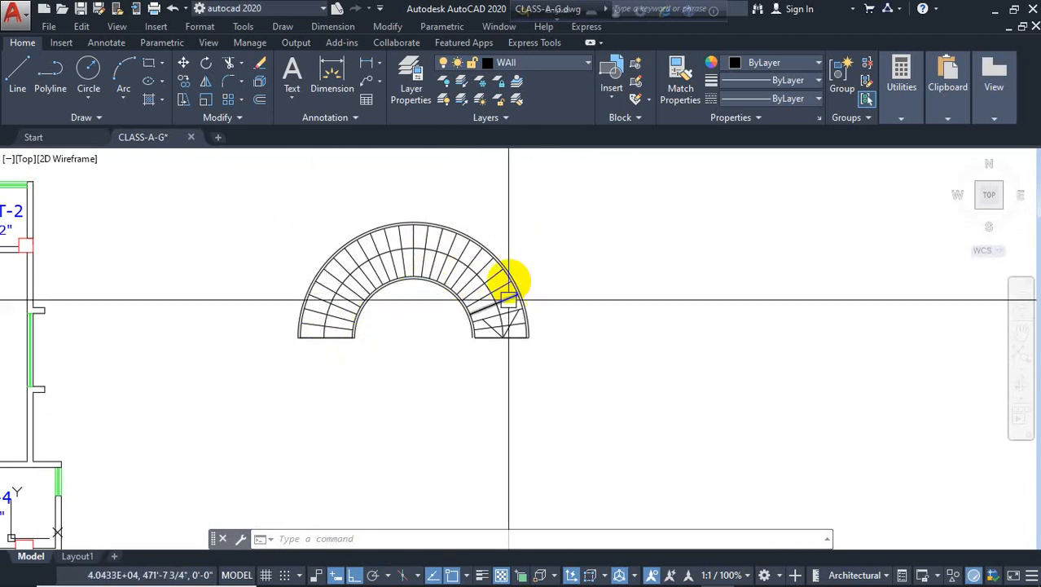
{"action": "middle_click_drag", "start_coordinate": [646, 297], "coordinate": [516, 295]}
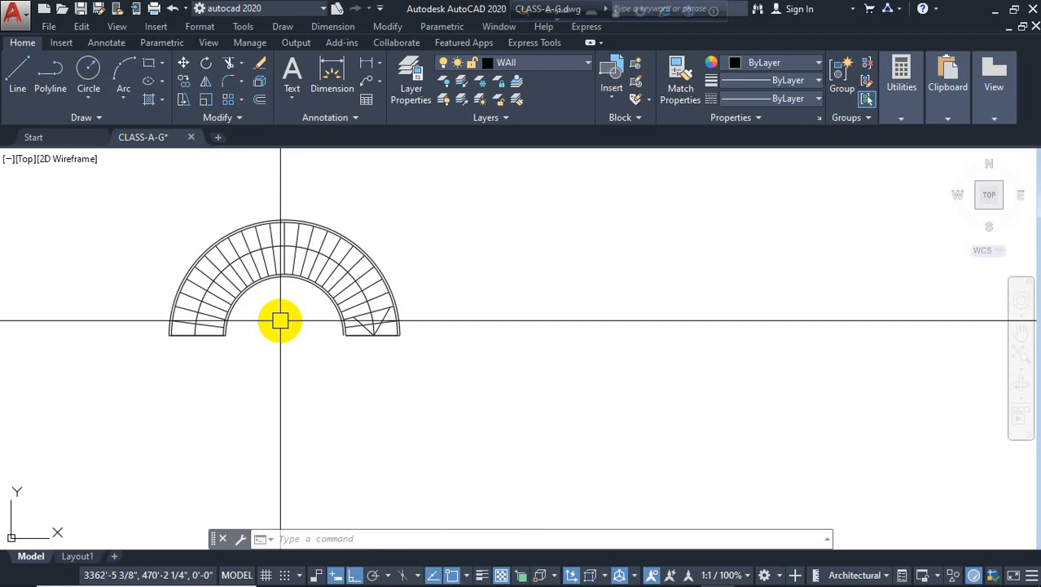
{"action": "scroll", "coordinate": [383, 317], "scroll_direction": "up", "scroll_amount": 5}
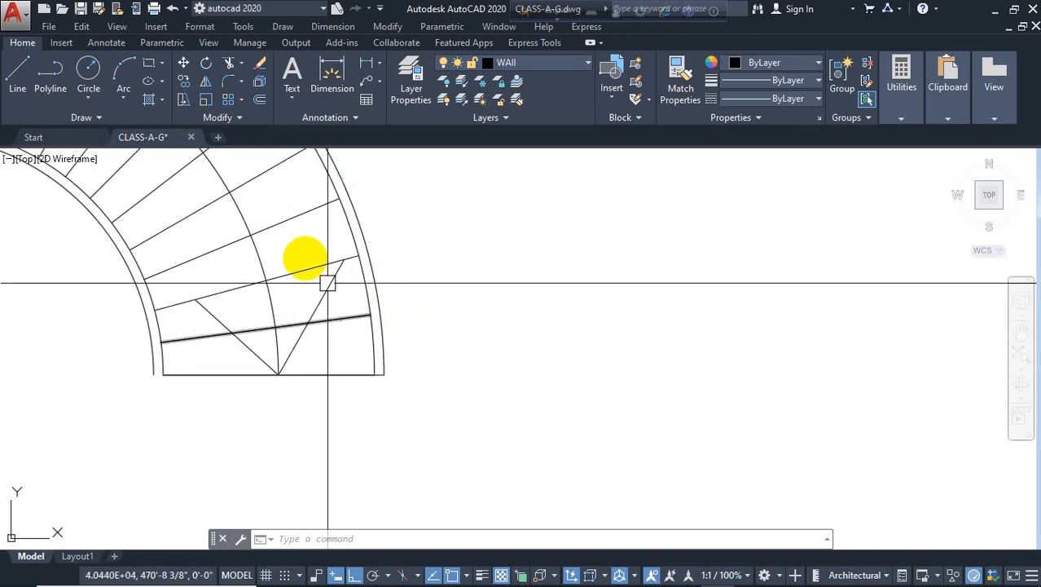
{"action": "left_click", "coordinate": [347, 305]}
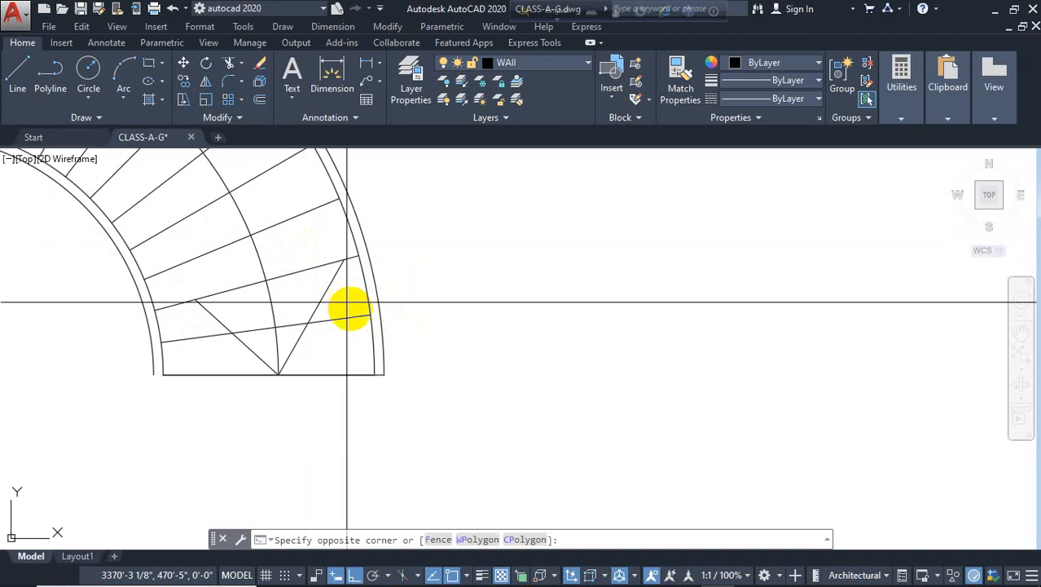
{"action": "left_click", "coordinate": [340, 374]}
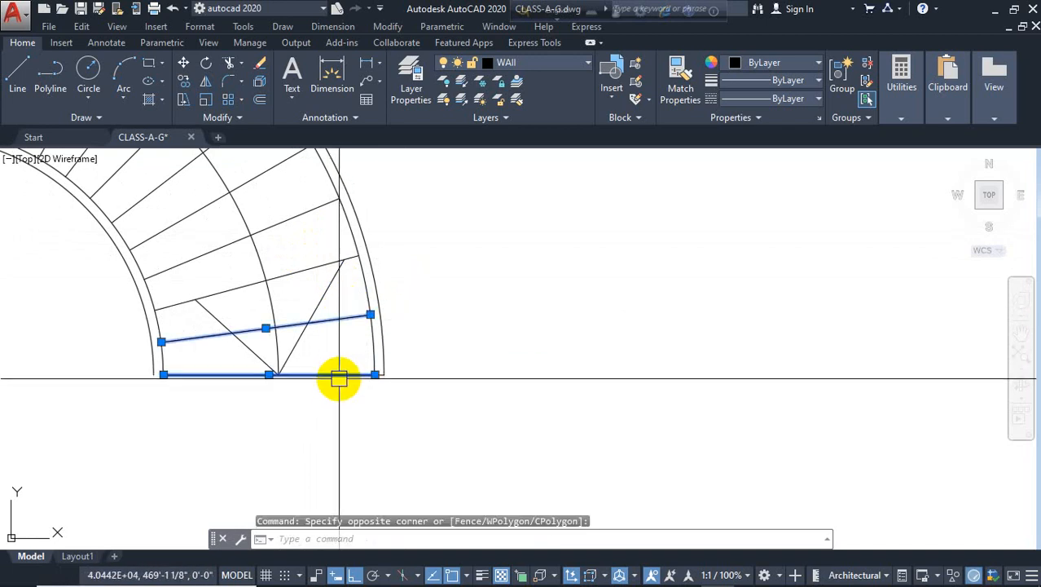
{"action": "key", "text": "Delete"}
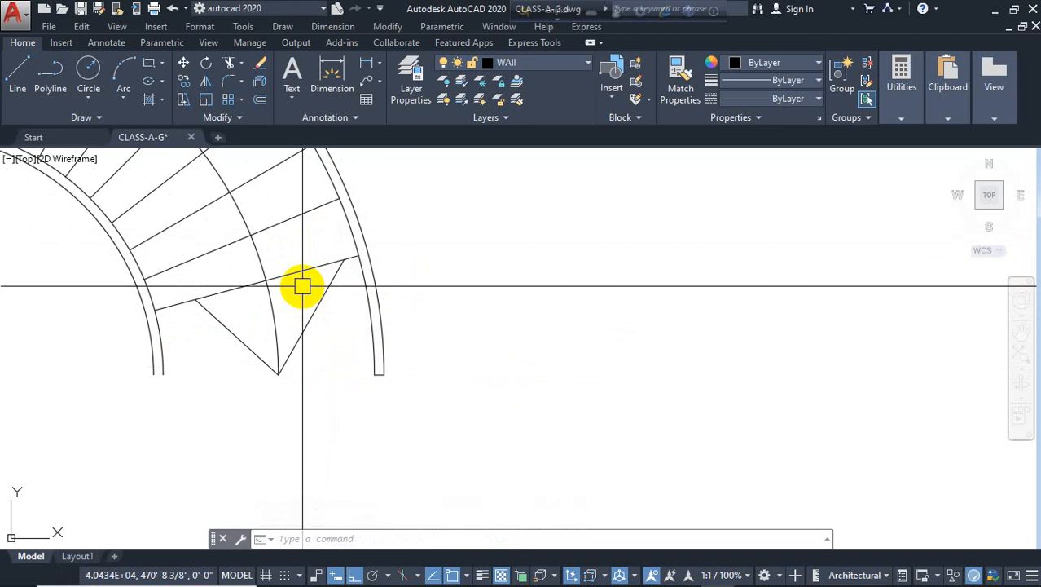
{"action": "key", "text": "Escape"}
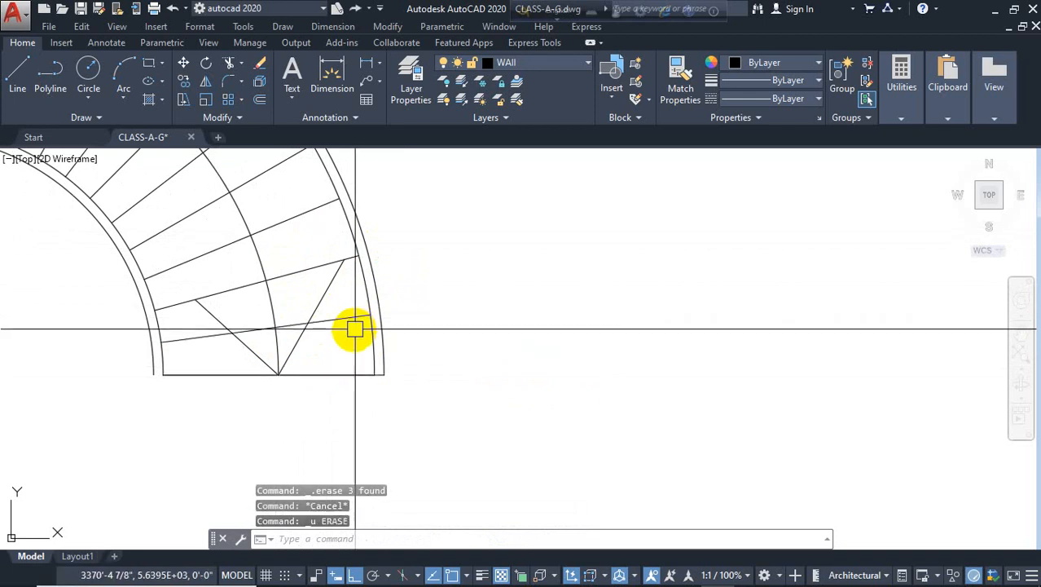
Copy the entire staircase plan to a new position to its right
{"action": "scroll", "coordinate": [354, 329], "scroll_direction": "down", "scroll_amount": 5}
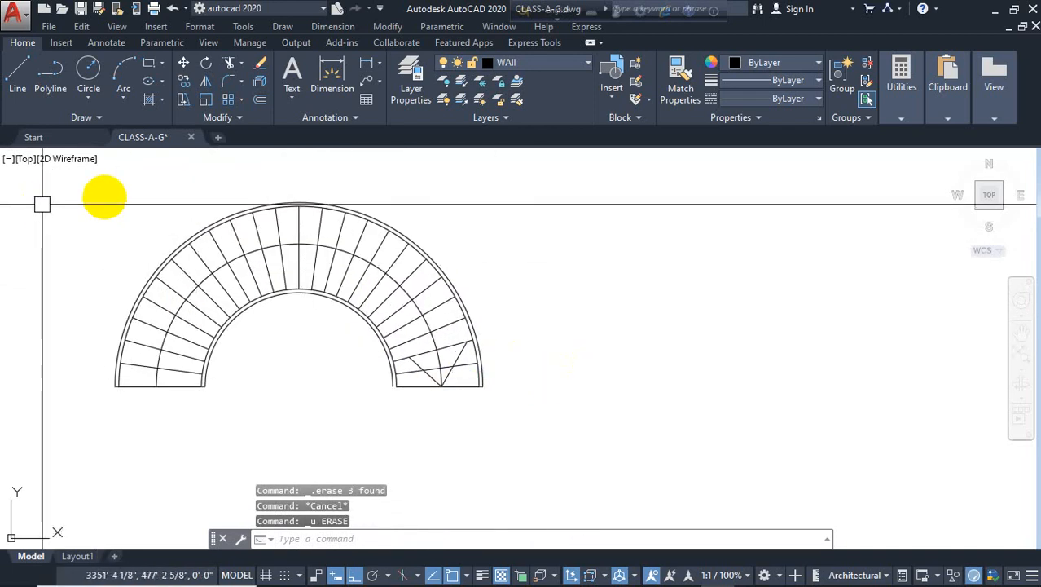
{"action": "middle_click_drag", "start_coordinate": [294, 318], "coordinate": [226, 313]}
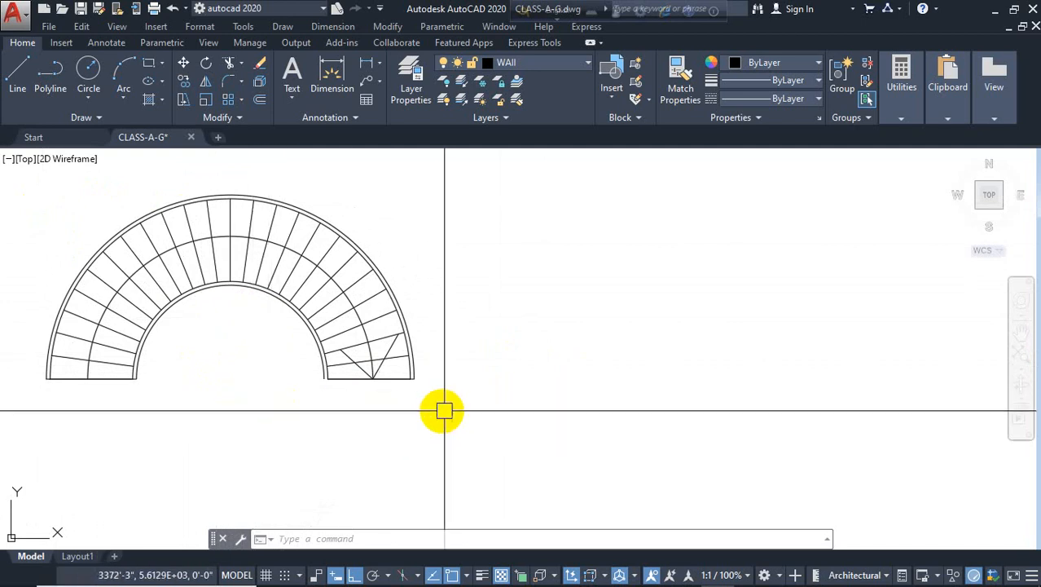
{"action": "mouse_move", "coordinate": [447, 412]}
{"action": "middle_mouse_down"}
{"action": "mouse_move", "coordinate": [409, 413]}
{"action": "mouse_move", "coordinate": [434, 413]}
{"action": "middle_mouse_up"}
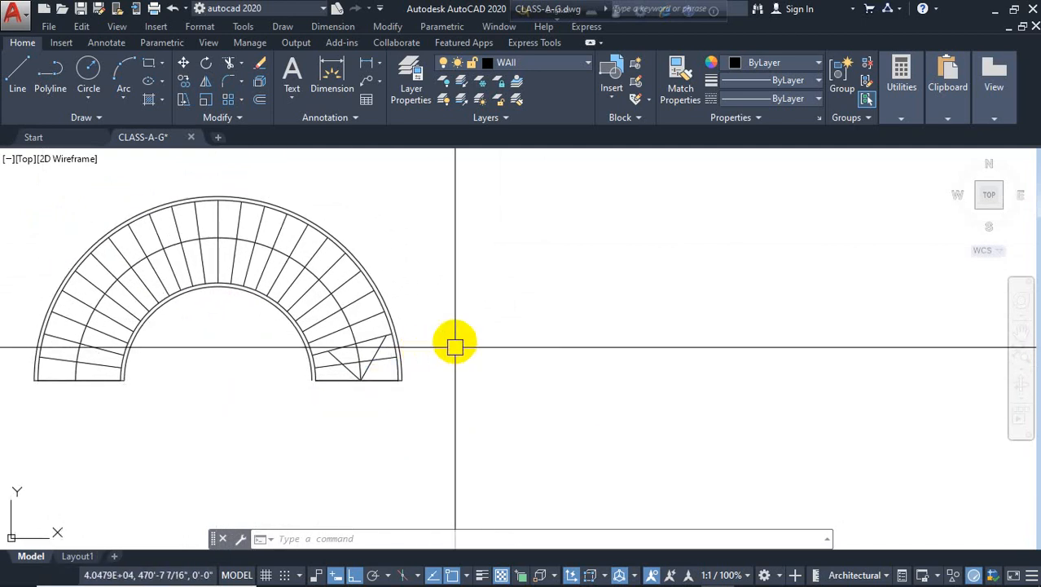
{"action": "left_click", "coordinate": [590, 182]}
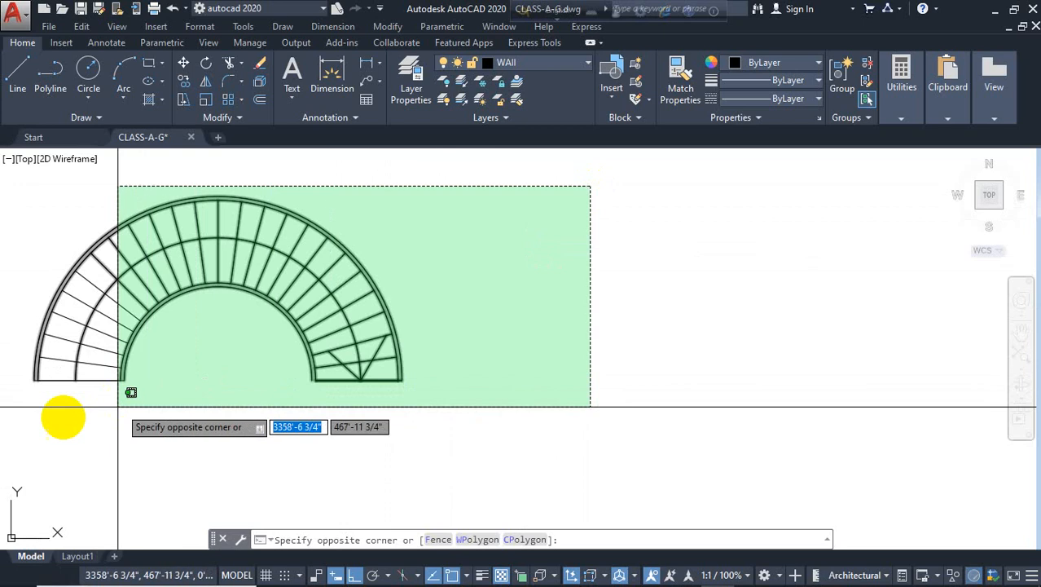
{"action": "left_click", "coordinate": [94, 425]}
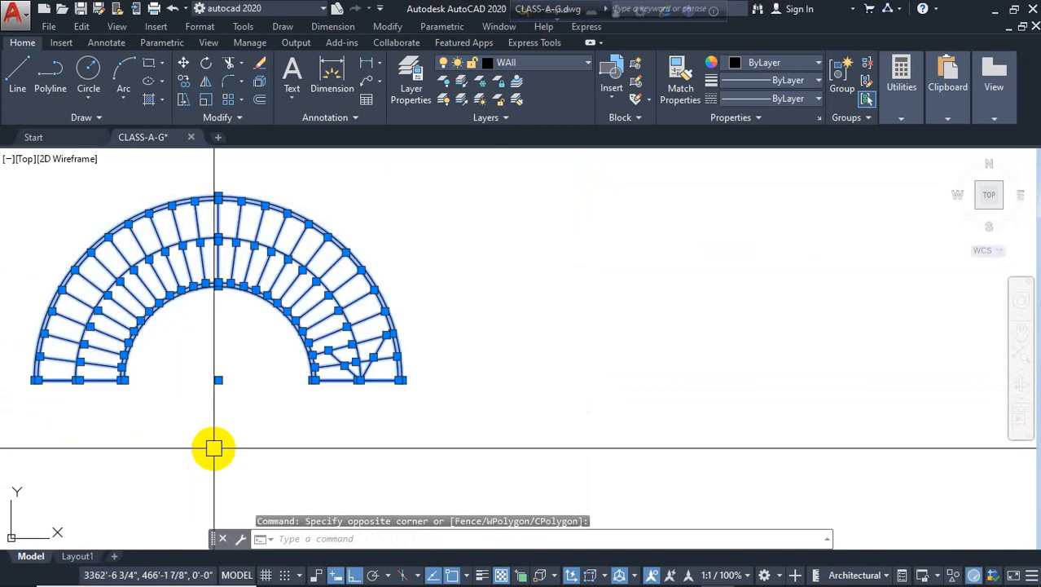
{"action": "type", "text": "co"}
{"action": "key", "text": "Return"}
{"action": "left_click", "coordinate": [242, 445]}
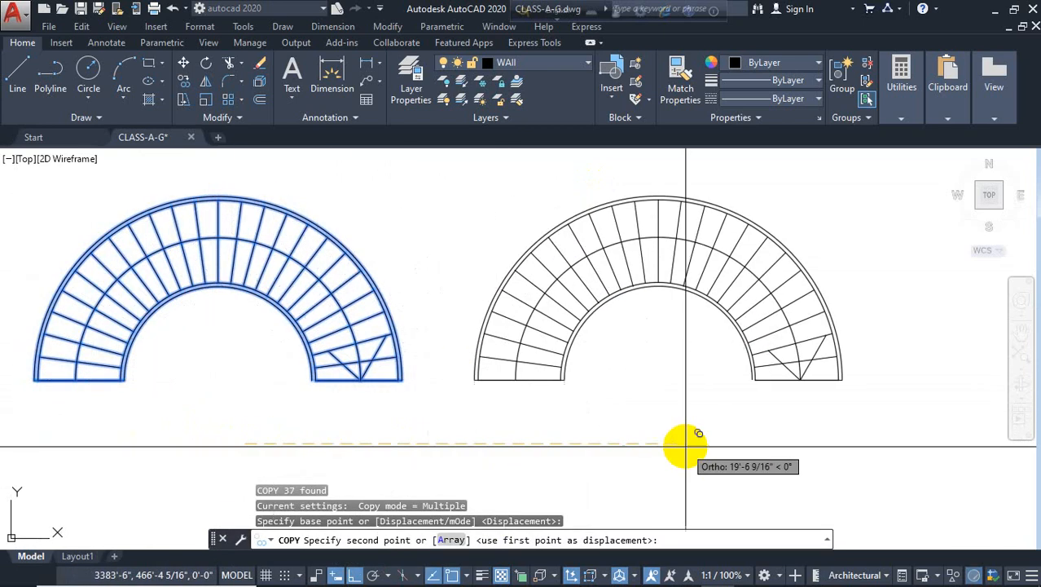
{"action": "left_click", "coordinate": [664, 445]}
{"action": "key", "text": "Escape"}
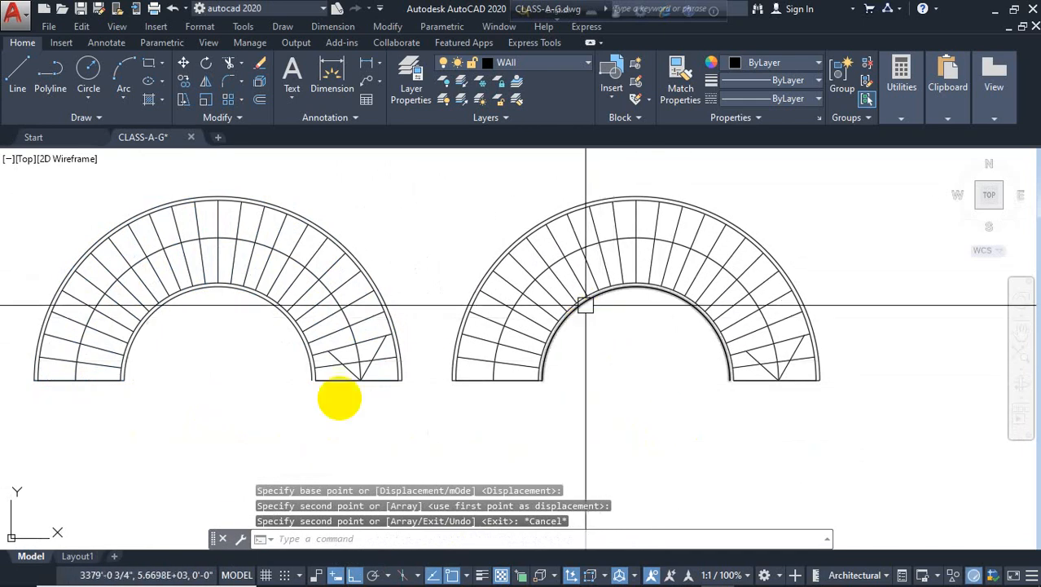
Delete the copied staircase plan
{"action": "scroll", "coordinate": [521, 366], "scroll_direction": "up", "scroll_amount": 4}
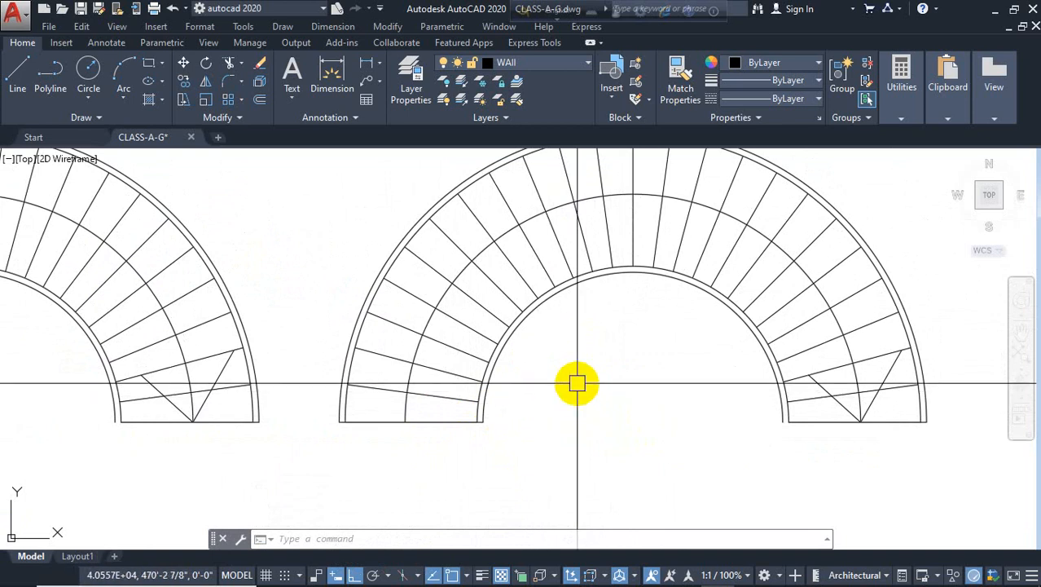
{"action": "scroll", "coordinate": [436, 438], "scroll_direction": "down", "scroll_amount": 2}
{"action": "middle_click_drag", "start_coordinate": [530, 430], "coordinate": [518, 427]}
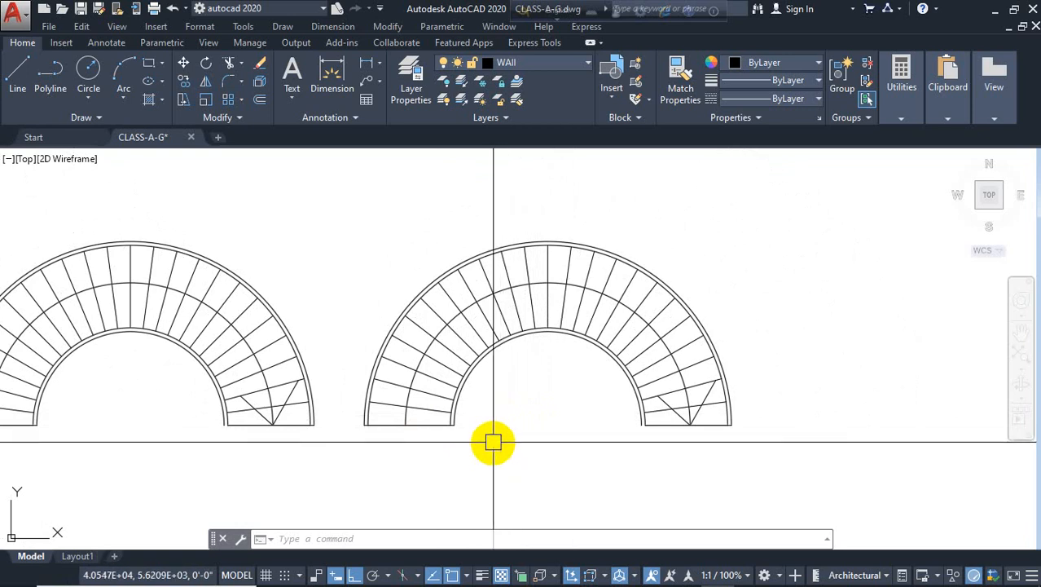
{"action": "left_click", "coordinate": [814, 210]}
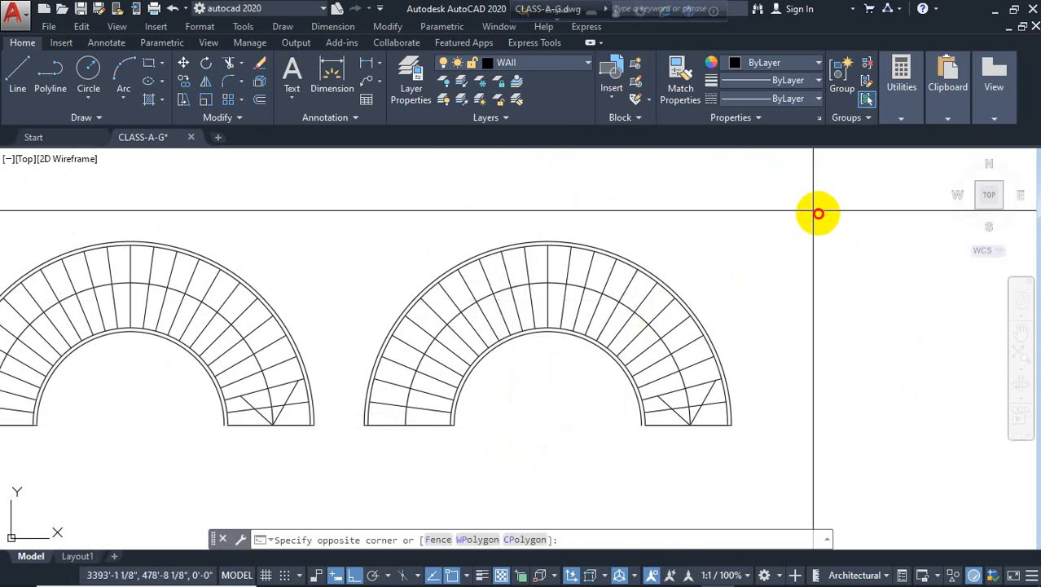
{"action": "left_click", "coordinate": [359, 468]}
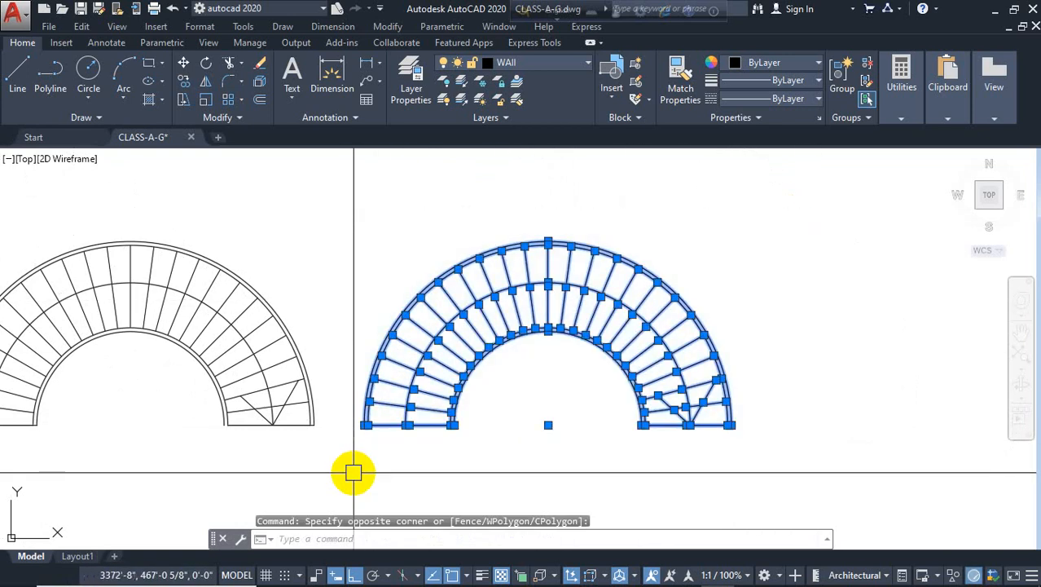
{"action": "key", "text": "Delete"}
Draw a vertical line to the right of the existing staircase
{"action": "type", "text": "l"}
{"action": "key", "text": "Return"}
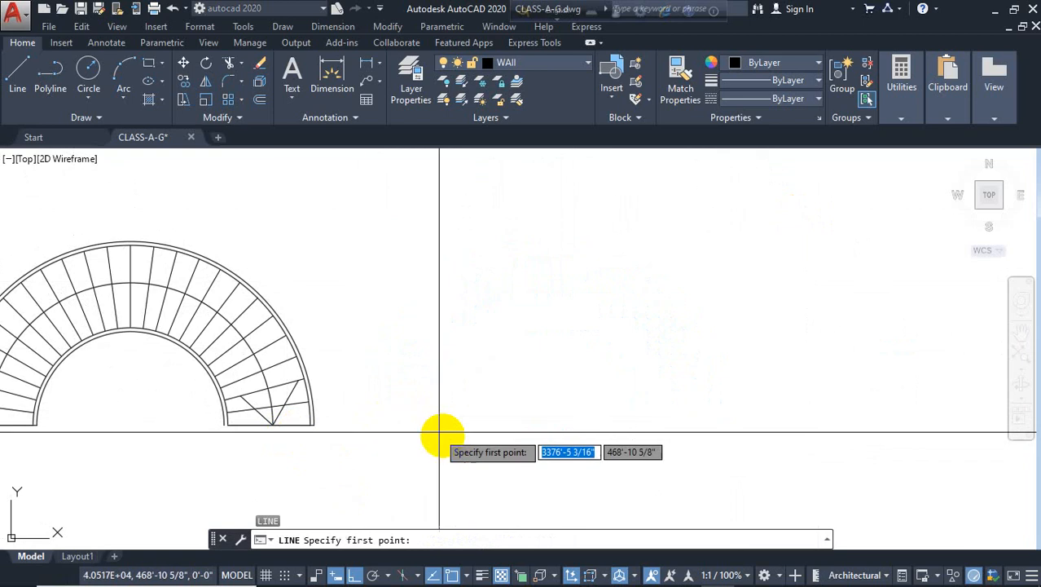
{"action": "left_click", "coordinate": [443, 435]}
{"action": "left_click", "coordinate": [443, 278]}
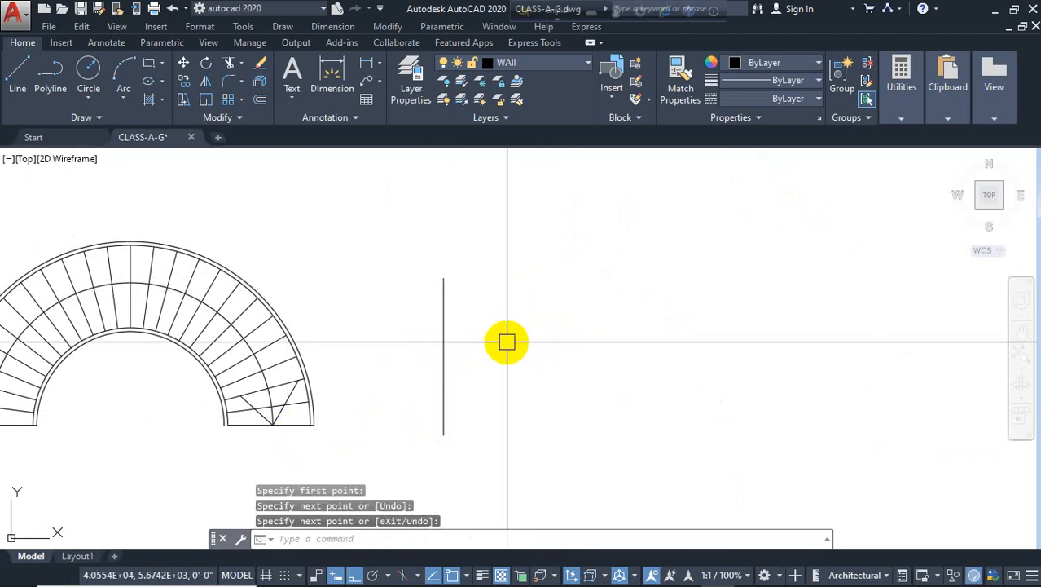
{"action": "key", "text": "Return"}
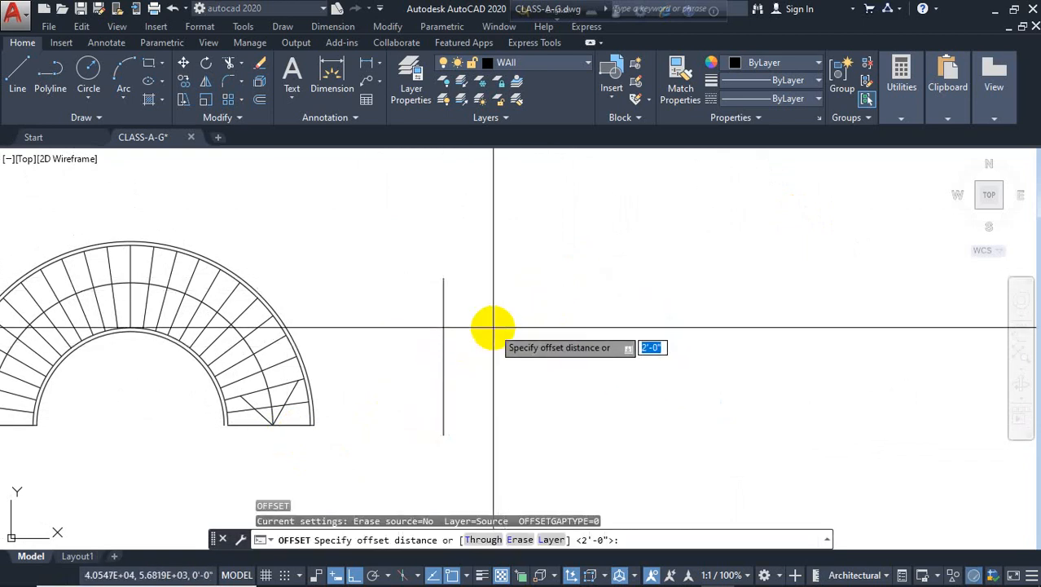
Offset the vertical line 4 feet, twice to the right and once to the left, making four parallel lines
{"action": "type", "text": "4'"}
{"action": "key", "text": "Return"}
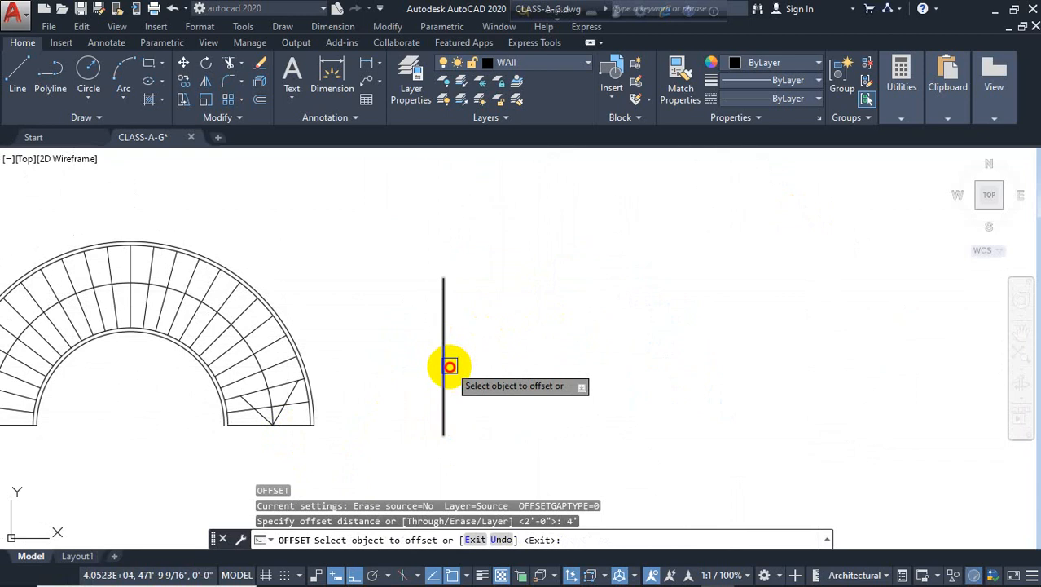
{"action": "left_click", "coordinate": [443, 365]}
{"action": "left_click", "coordinate": [555, 367]}
{"action": "left_click", "coordinate": [542, 377]}
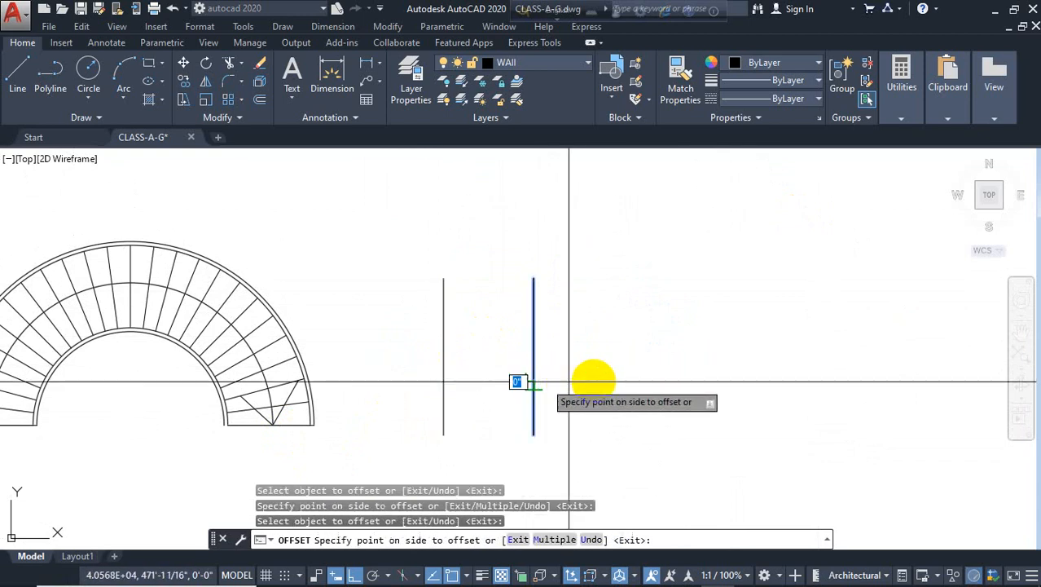
{"action": "left_click", "coordinate": [595, 379]}
{"action": "left_click", "coordinate": [447, 379]}
{"action": "left_click", "coordinate": [413, 390]}
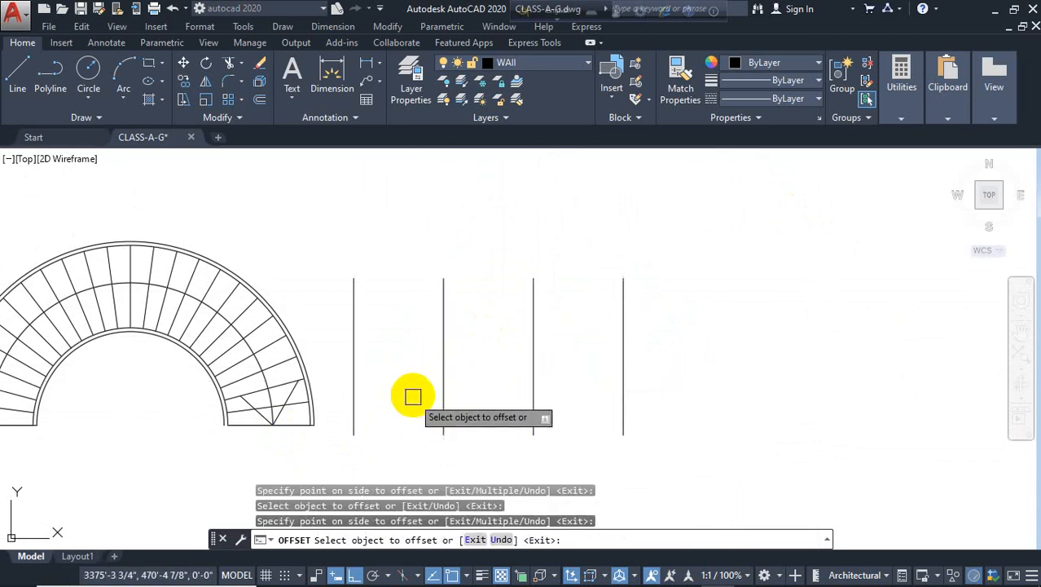
{"action": "key", "text": "Escape"}
{"action": "left_click", "coordinate": [332, 75]}
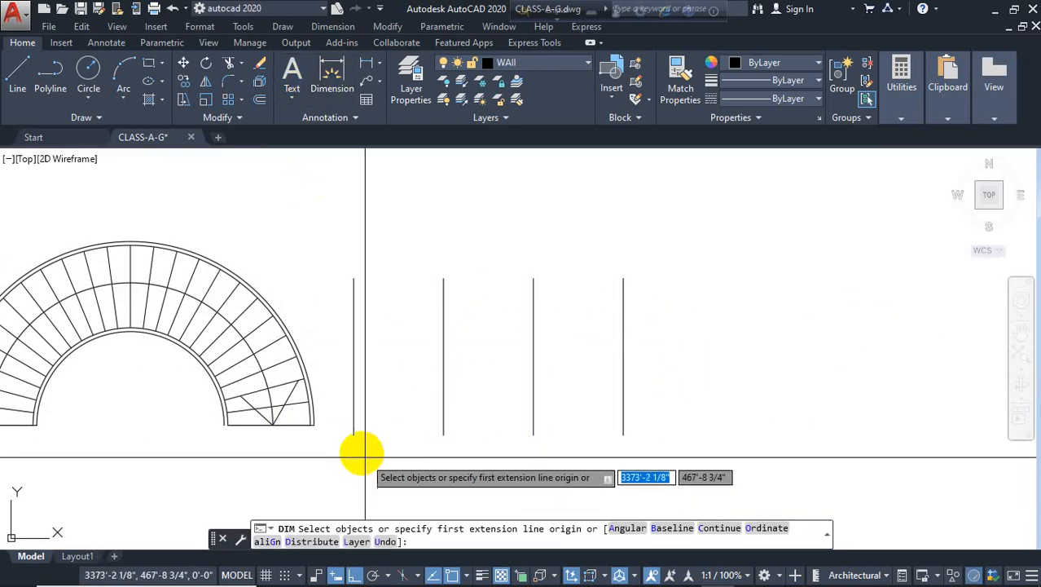
{"action": "left_click", "coordinate": [353, 435]}
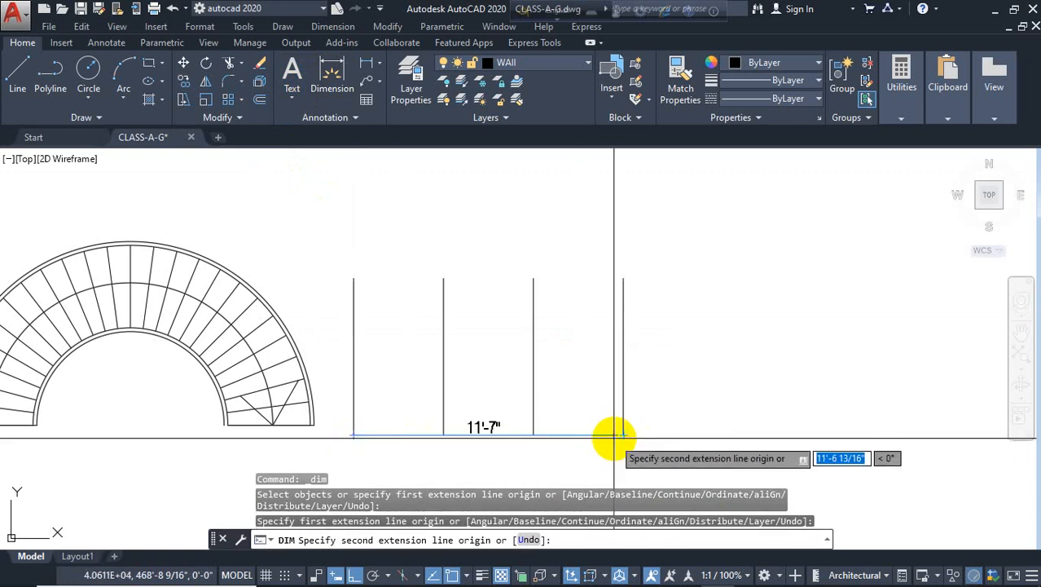
{"action": "key", "text": "Escape"}
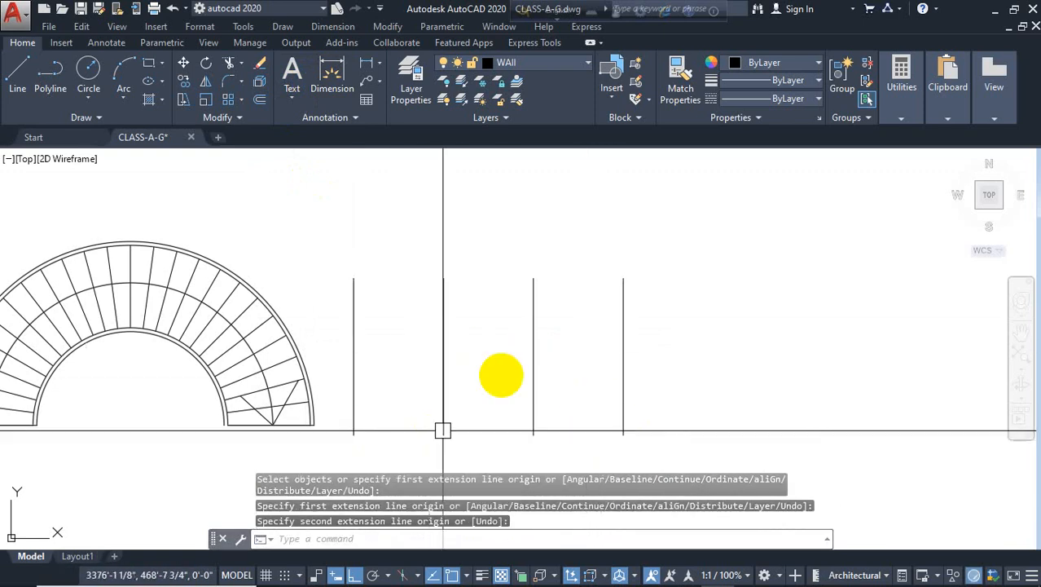
Fillet the two middle vertical lines to join their tops with a semicircular arc
{"action": "middle_click_drag", "start_coordinate": [503, 364], "coordinate": [535, 361]}
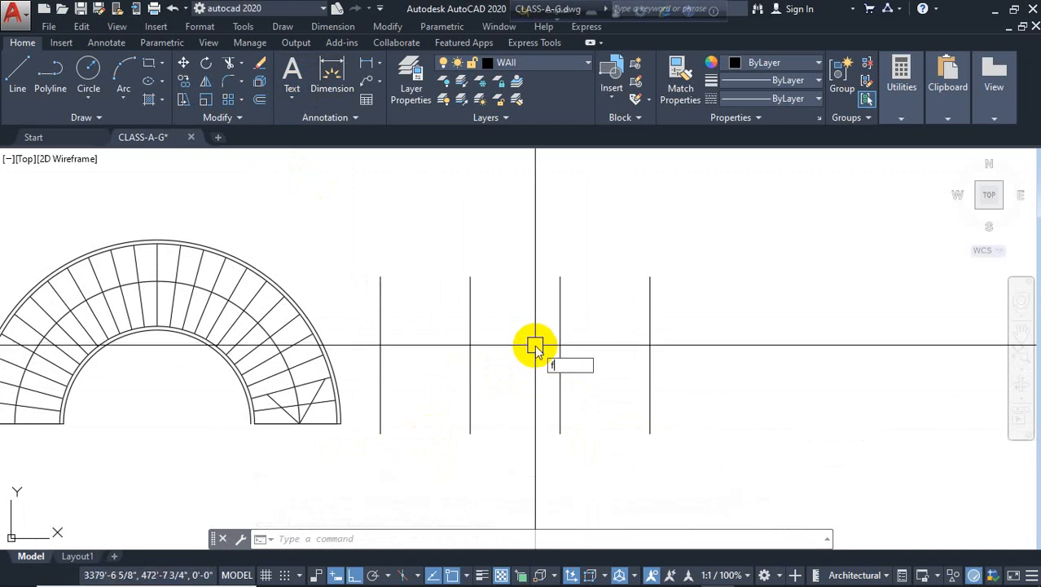
{"action": "key", "text": "Return"}
{"action": "left_click", "coordinate": [471, 310]}
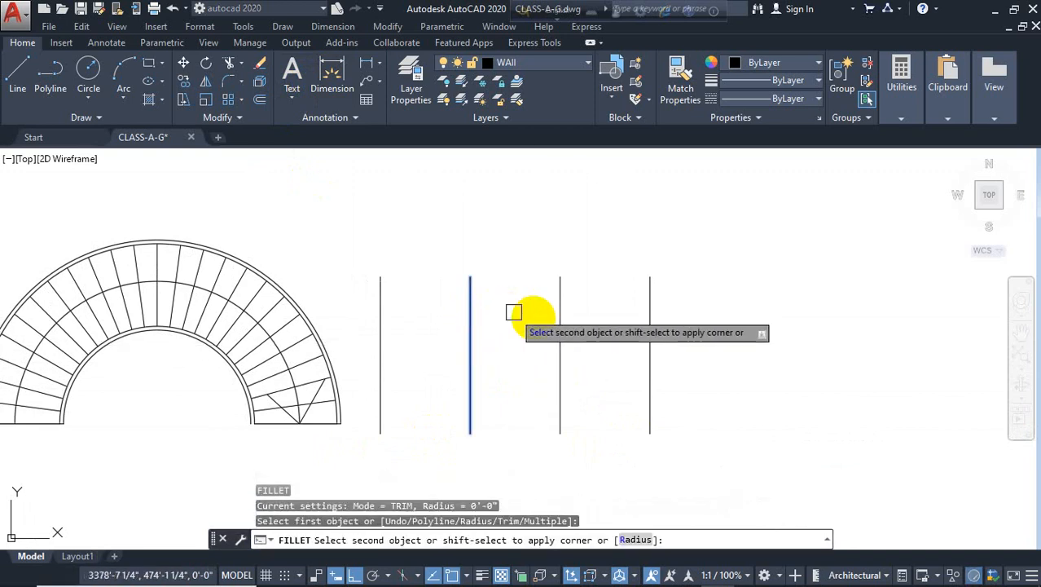
{"action": "left_click", "coordinate": [559, 337]}
Offset the semicircular arc 4 feet outward to form the outer arc joining the outer lines
{"action": "type", "text": "o"}
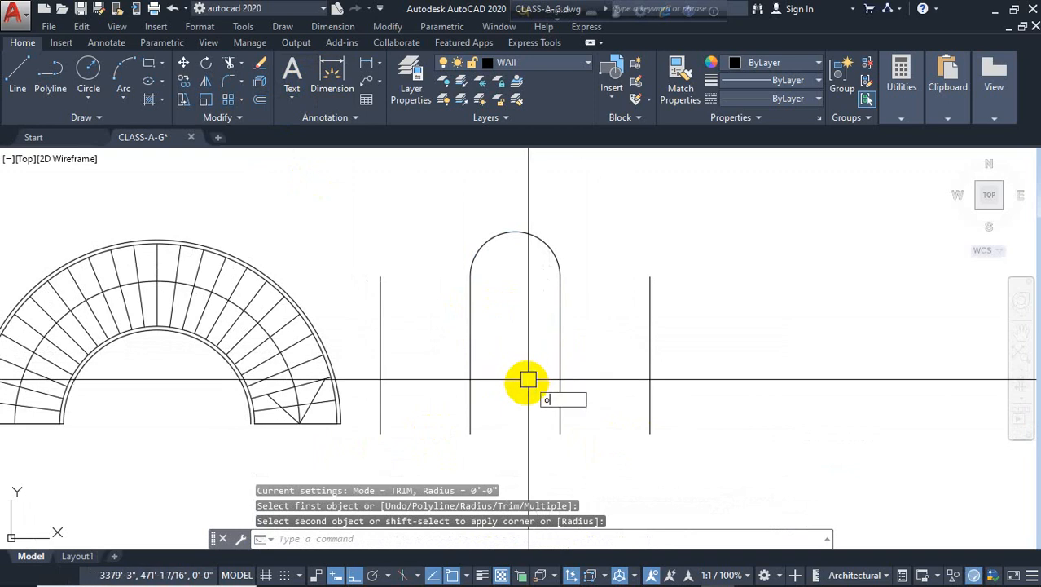
{"action": "key", "text": "Return"}
{"action": "type", "text": "4'"}
{"action": "key", "text": "Return"}
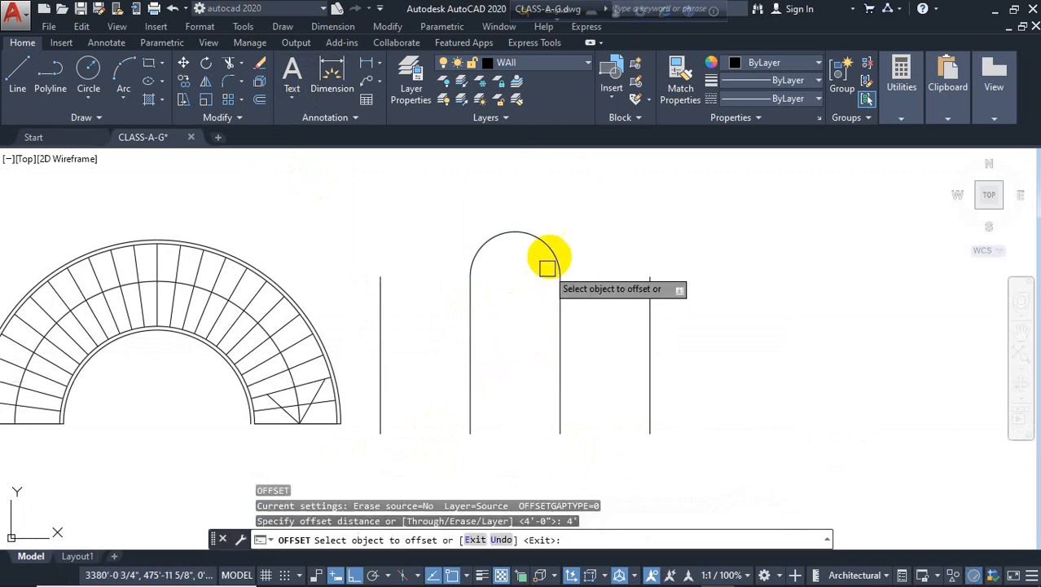
{"action": "left_click", "coordinate": [556, 254]}
{"action": "left_click", "coordinate": [752, 209]}
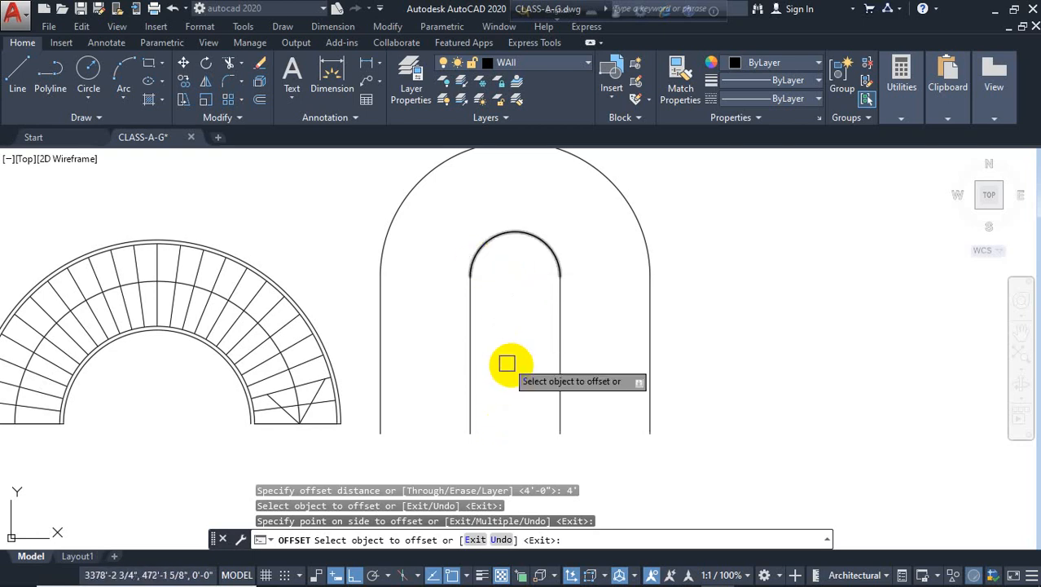
{"action": "key", "text": "Escape"}
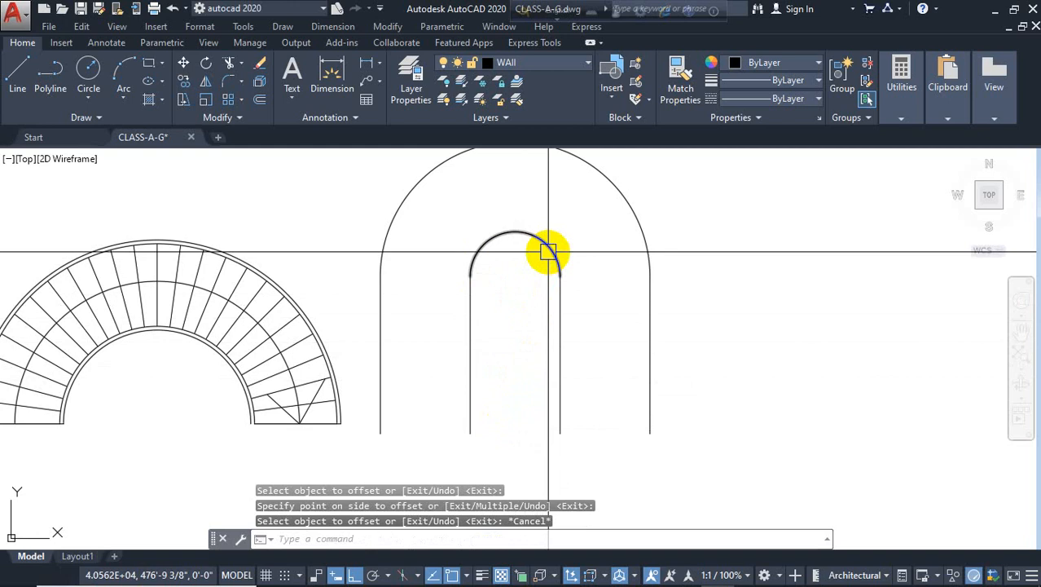
Draw horizontal lines at the arc base across both sides, between the inner and outer vertical lines
{"action": "type", "text": "l"}
{"action": "key", "text": "Return"}
{"action": "left_click", "coordinate": [560, 277]}
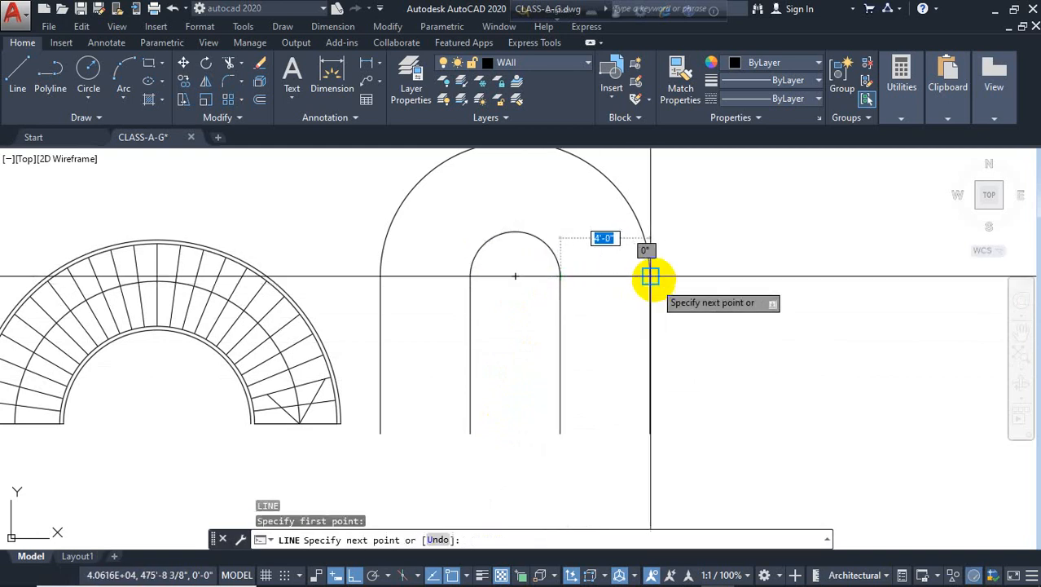
{"action": "left_click", "coordinate": [649, 276]}
{"action": "key", "text": "Return"}
{"action": "key", "text": "Return"}
{"action": "left_click", "coordinate": [470, 276]}
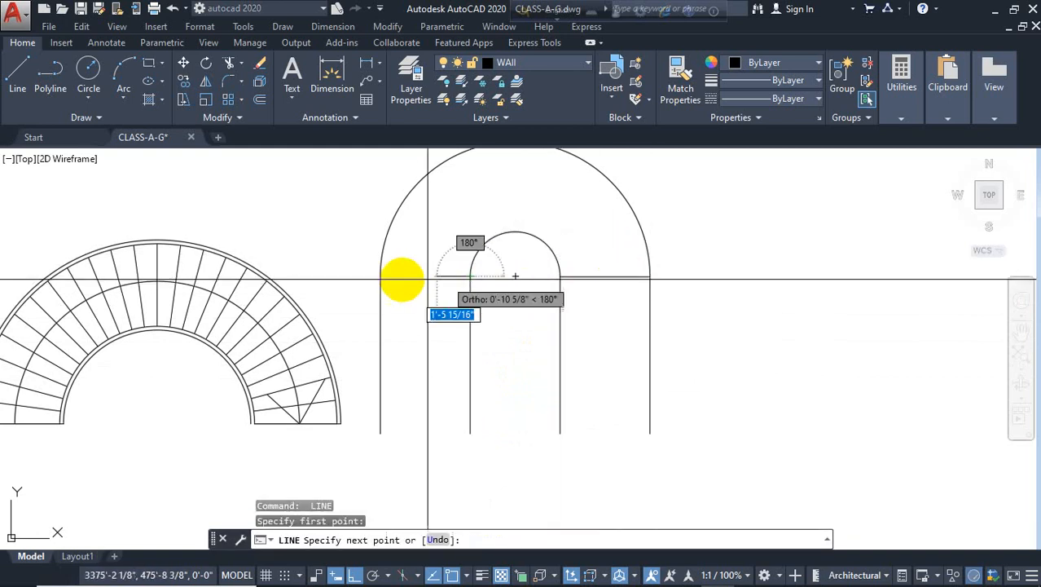
{"action": "left_click", "coordinate": [383, 277]}
{"action": "key", "text": "Escape"}
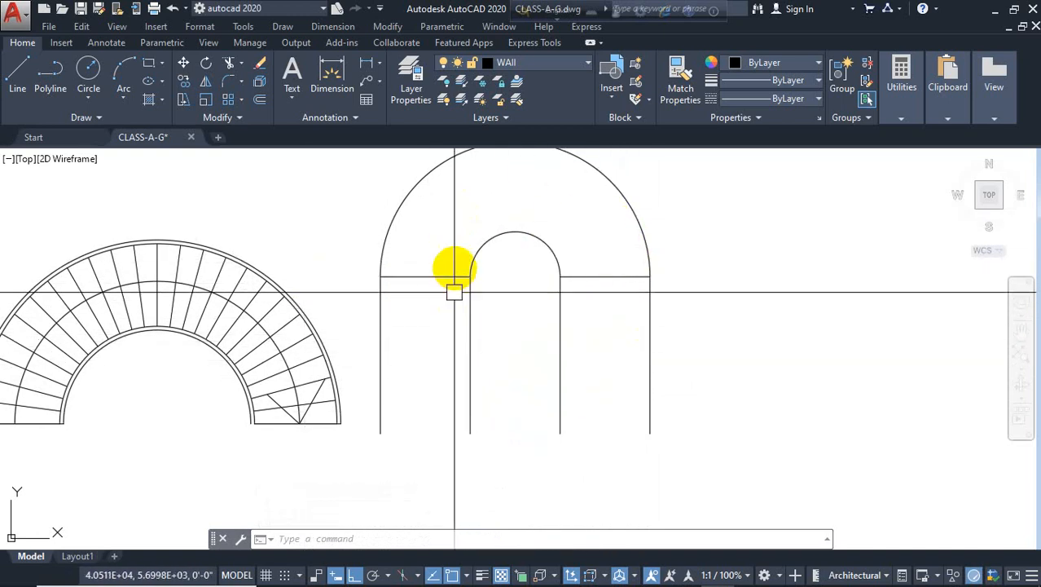
Draw a vertical line from the arcs' centre straight up to the outer arc
{"action": "middle_click_drag", "start_coordinate": [471, 243], "coordinate": [476, 274]}
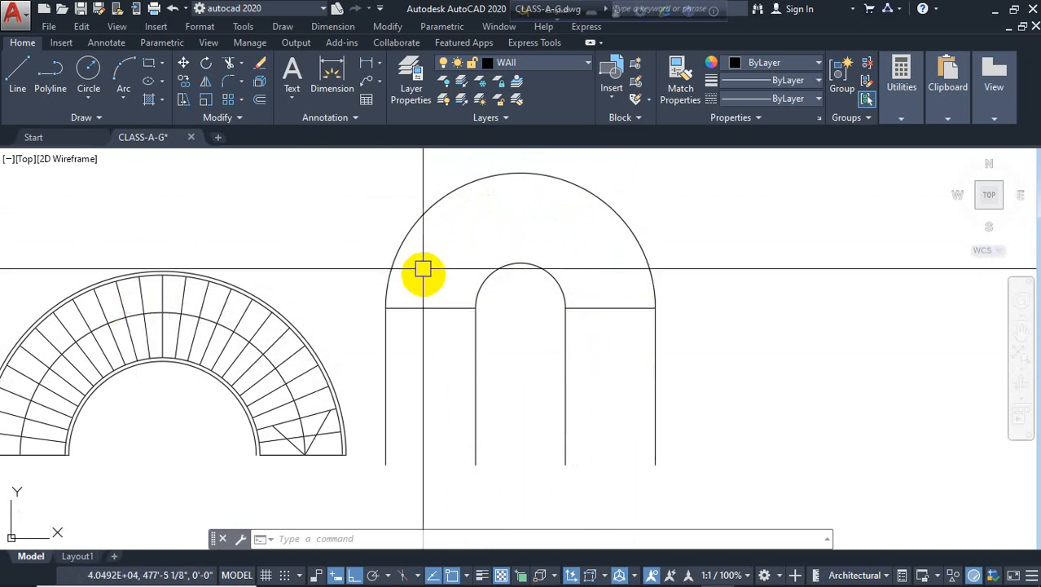
{"action": "type", "text": "l"}
{"action": "key", "text": "Return"}
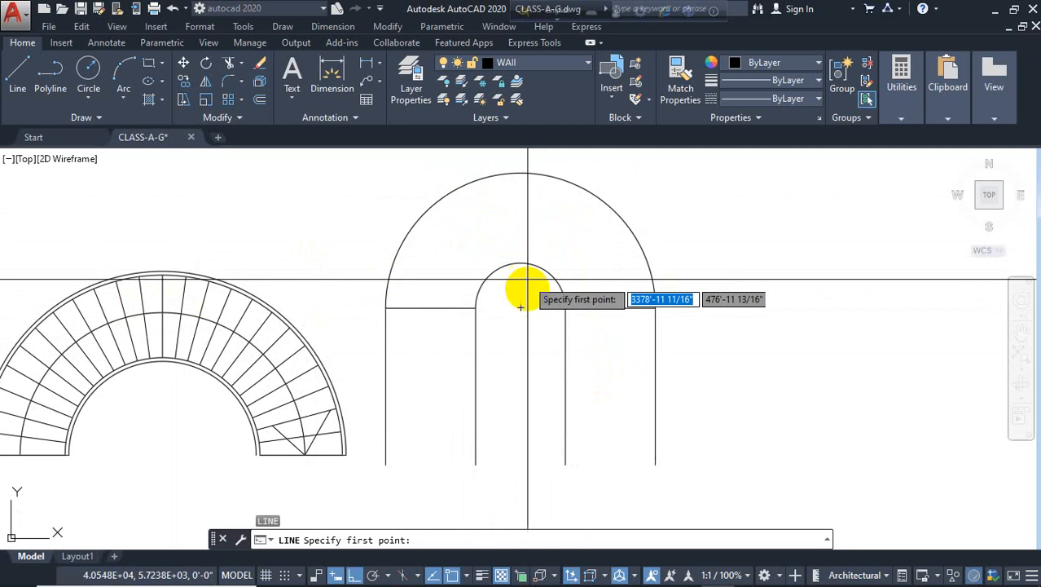
{"action": "left_click", "coordinate": [519, 307]}
{"action": "left_click", "coordinate": [521, 173]}
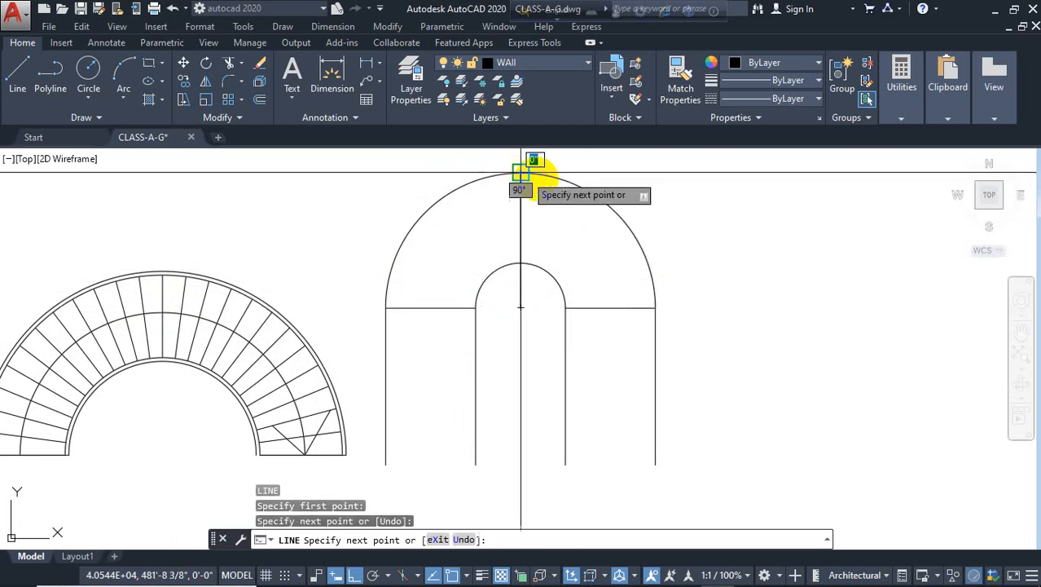
{"action": "key", "text": "Escape"}
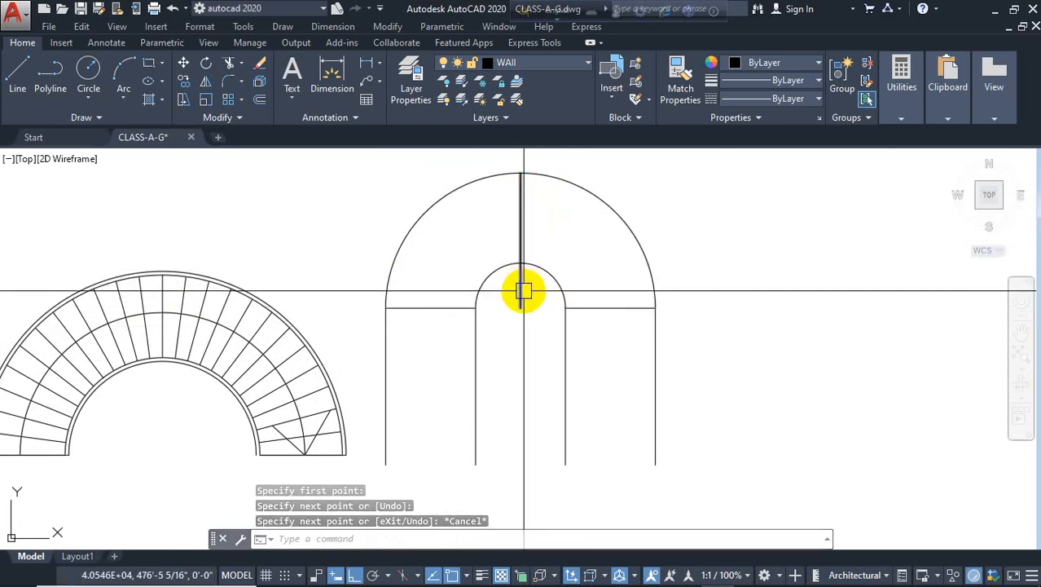
{"action": "key", "text": "Return"}
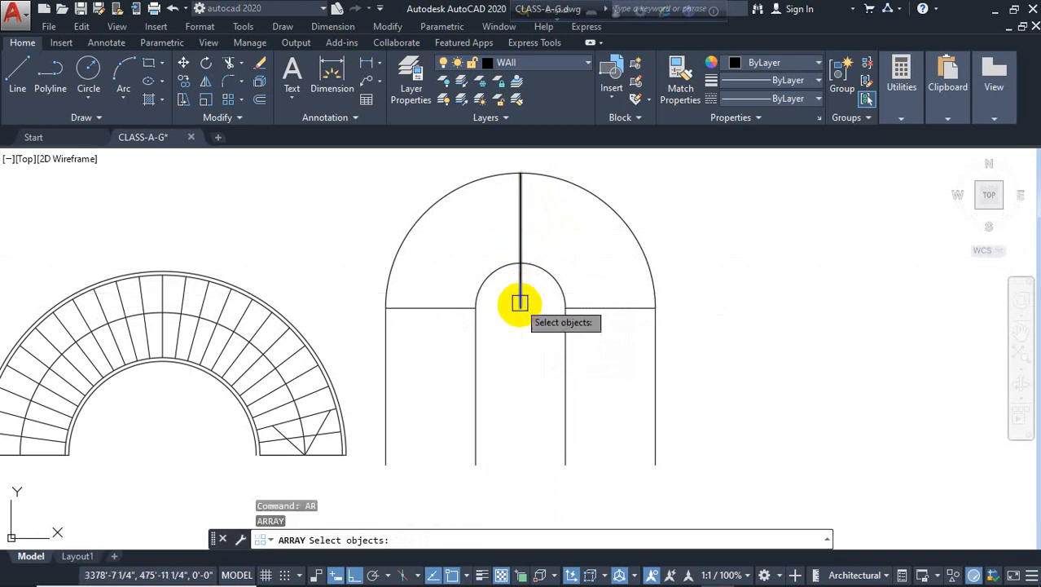
{"action": "key", "text": "Escape"}
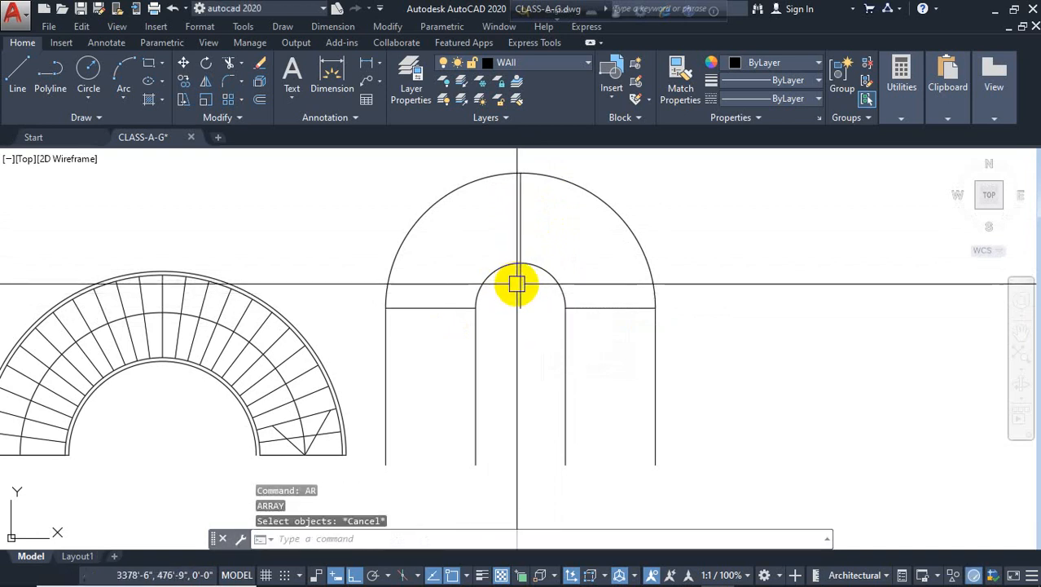
Make PLANT the current layer
{"action": "scroll", "coordinate": [516, 284], "scroll_direction": "up", "scroll_amount": 2}
{"action": "left_click", "coordinate": [541, 269]}
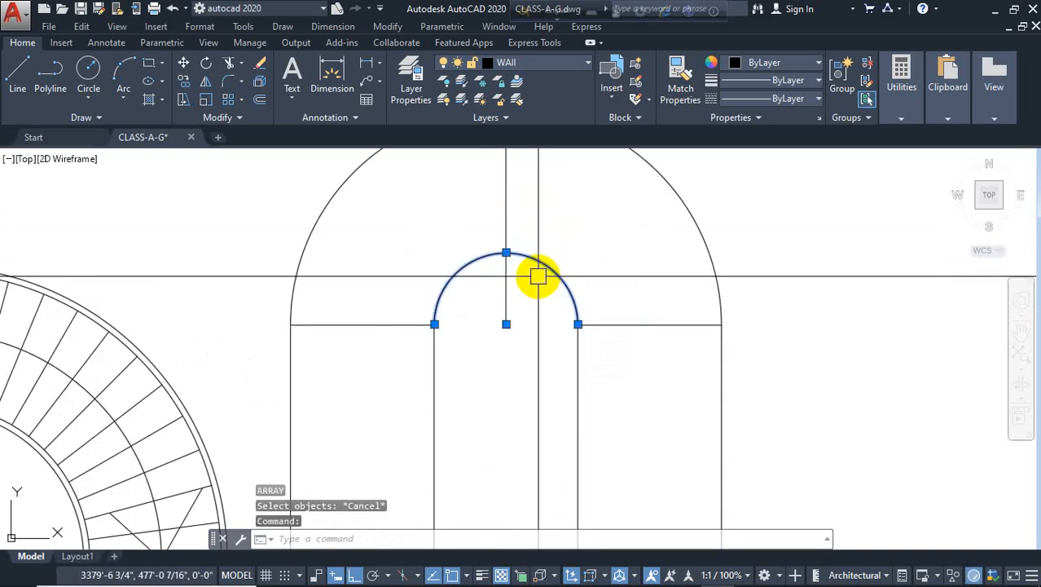
{"action": "key", "text": "Escape"}
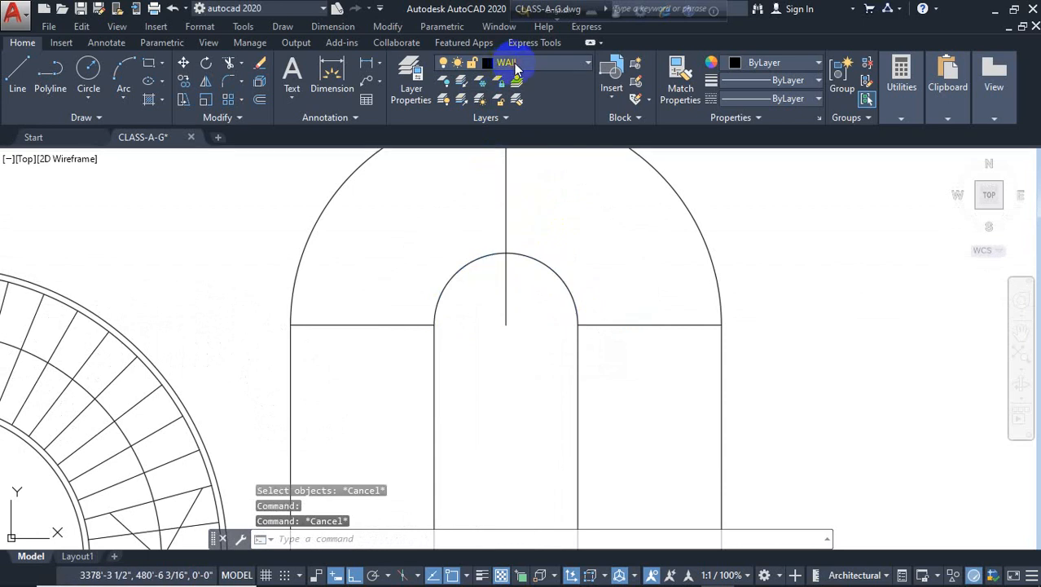
{"action": "left_click", "coordinate": [521, 64]}
{"action": "left_click", "coordinate": [522, 144]}
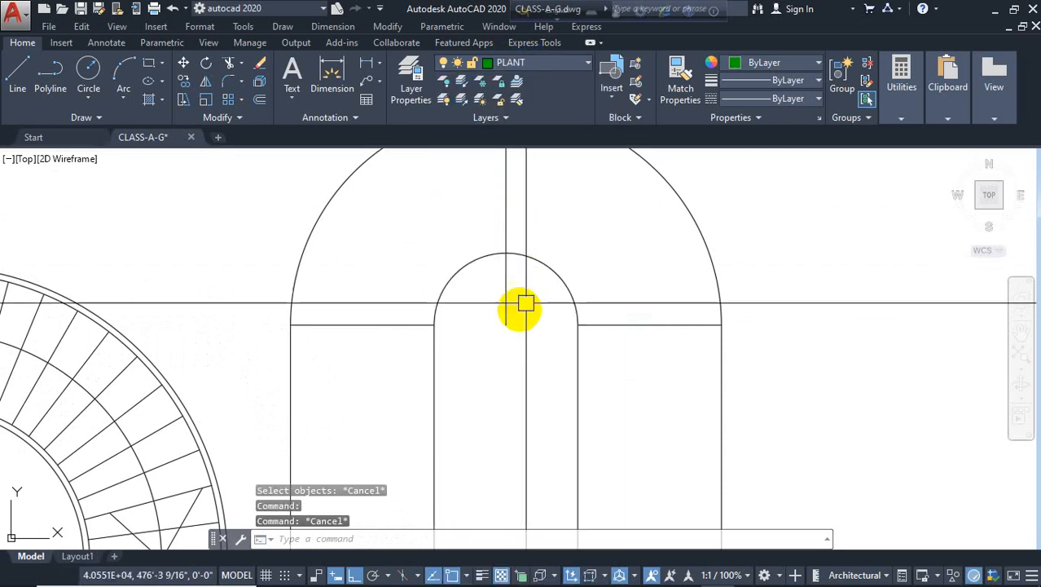
Divide the inner semicircular arc into 12 equal segments with the Divide command
{"action": "type", "text": "div"}
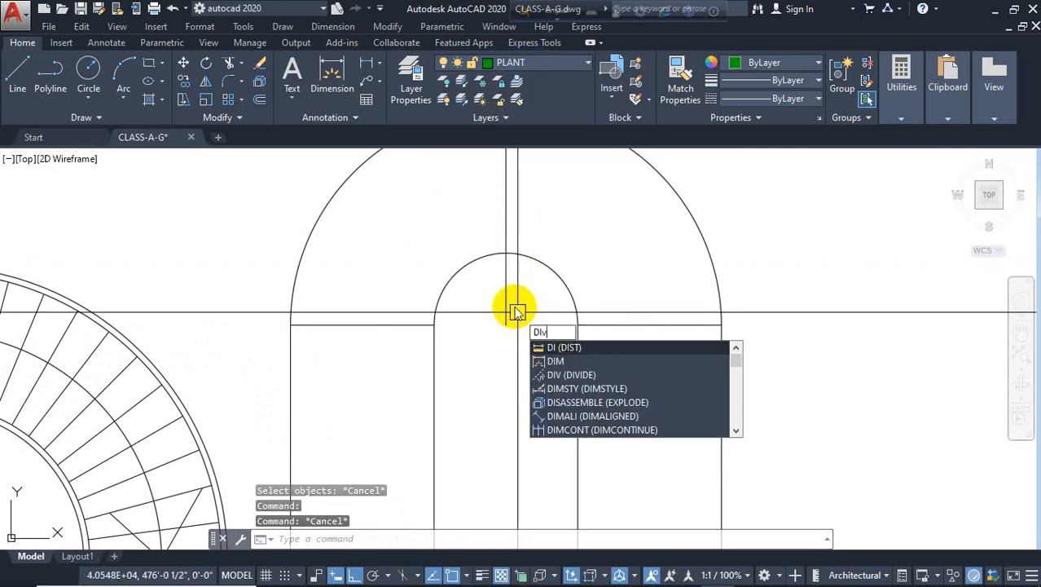
{"action": "key", "text": "Return"}
{"action": "left_click", "coordinate": [534, 264]}
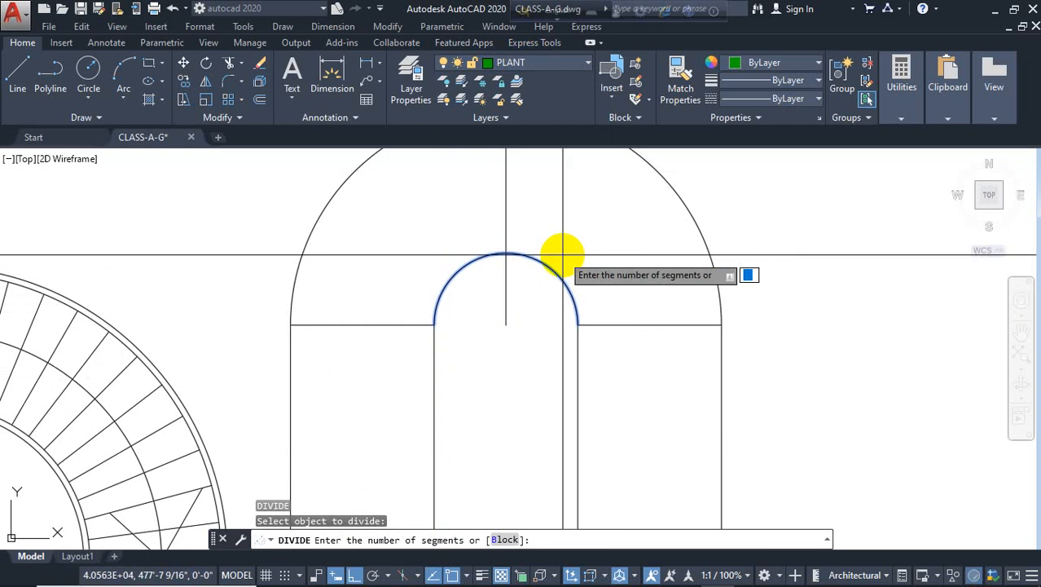
{"action": "type", "text": "12"}
{"action": "key", "text": "Return"}
{"action": "middle_click_drag", "start_coordinate": [565, 253], "coordinate": [592, 313]}
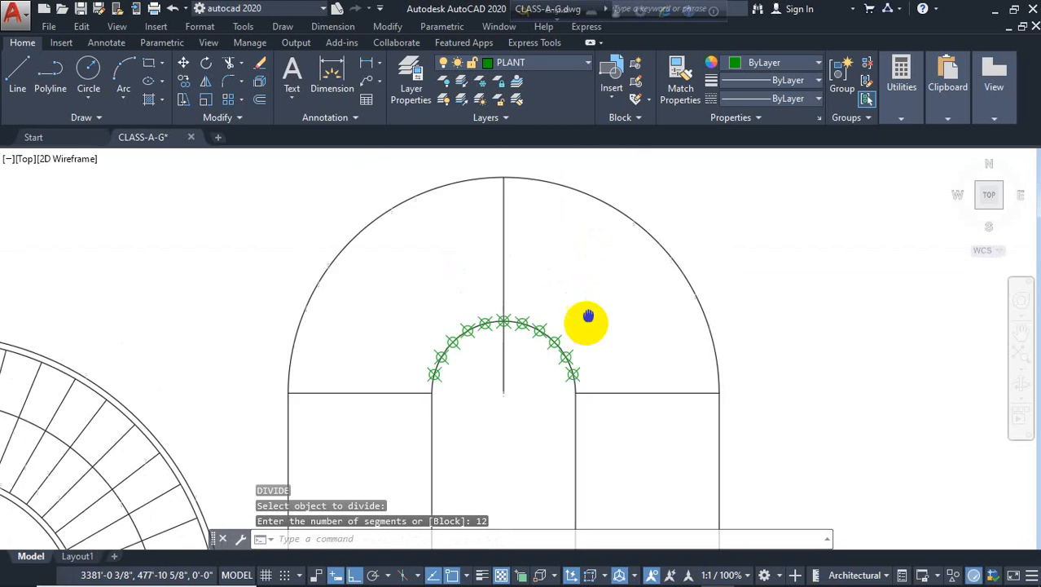
Divide the outer semicircular arc into 12 equal segments as well
{"action": "key", "text": "Return"}
{"action": "left_click", "coordinate": [595, 210]}
{"action": "type", "text": "1"}
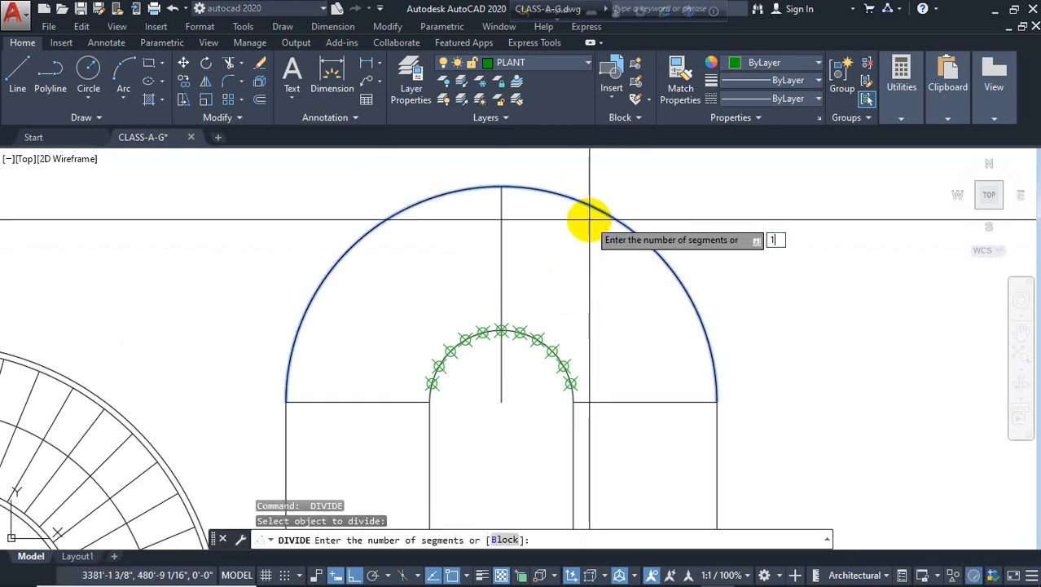
{"action": "type", "text": "2"}
{"action": "key", "text": "Return"}
{"action": "key", "text": "Escape"}
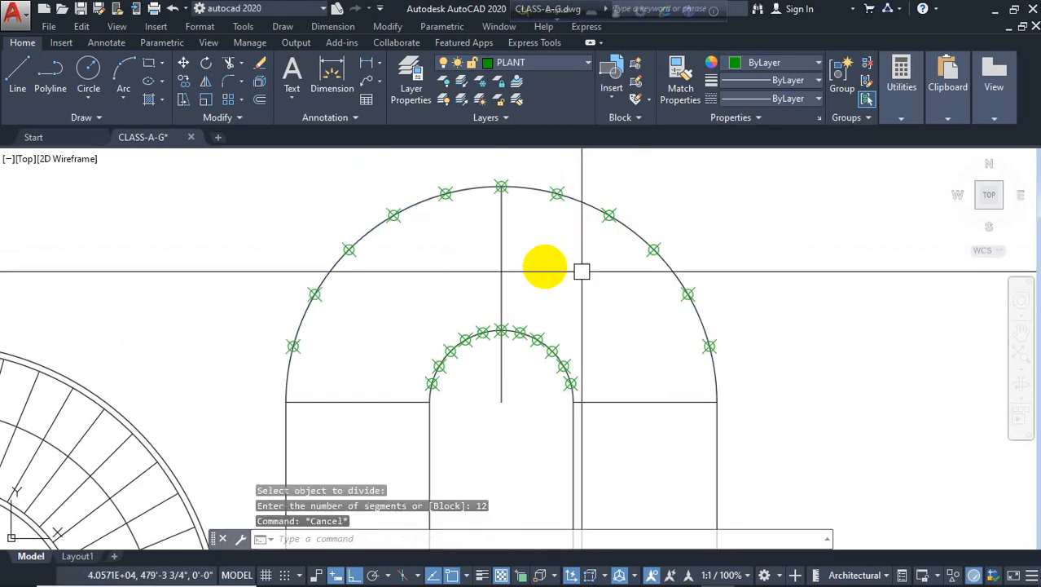
{"action": "left_click", "coordinate": [17, 74]}
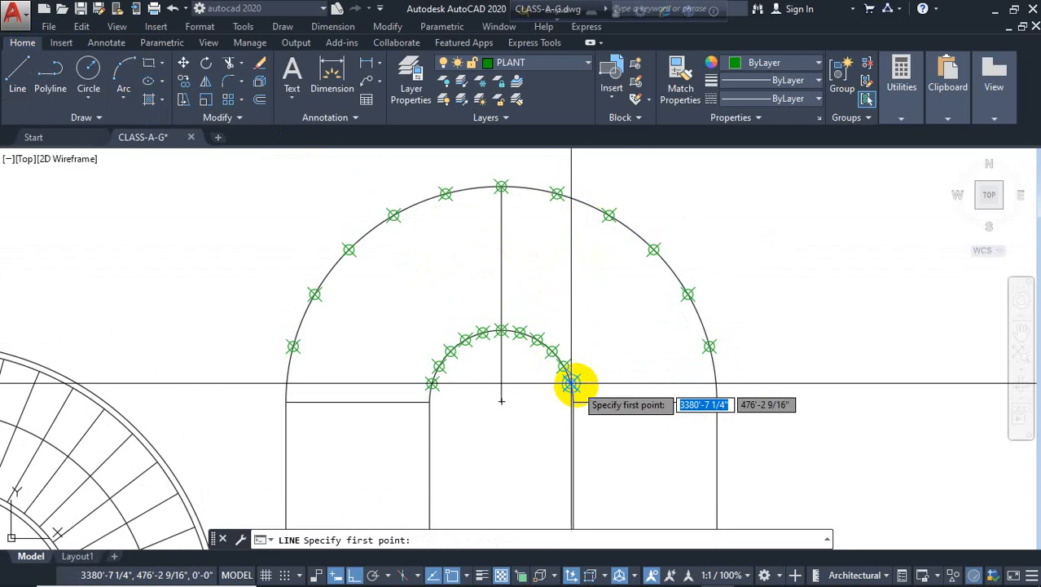
{"action": "left_click", "coordinate": [571, 382]}
{"action": "left_click", "coordinate": [710, 348]}
{"action": "key", "text": "Return"}
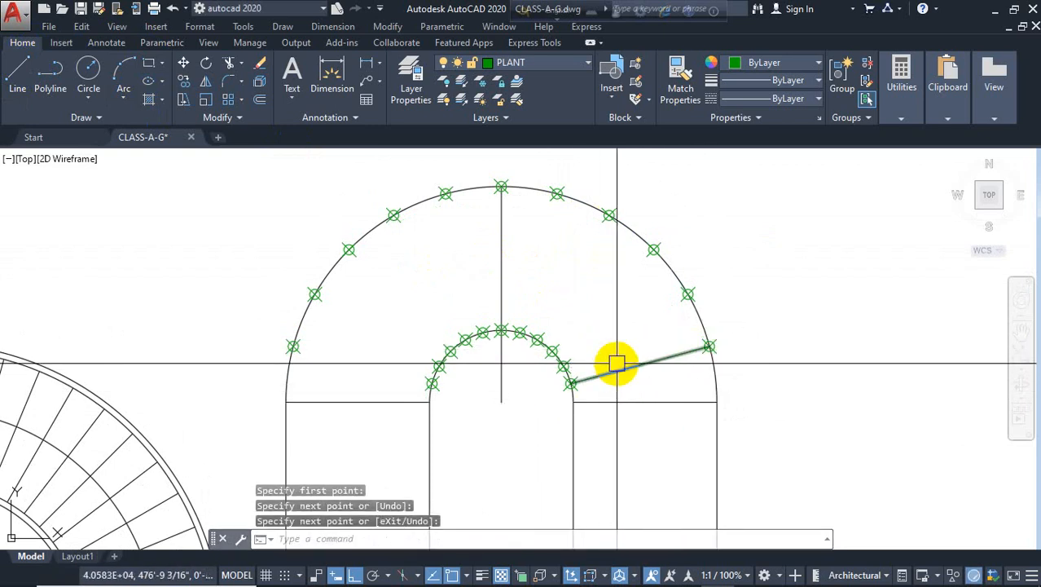
{"action": "key", "text": "Delete"}
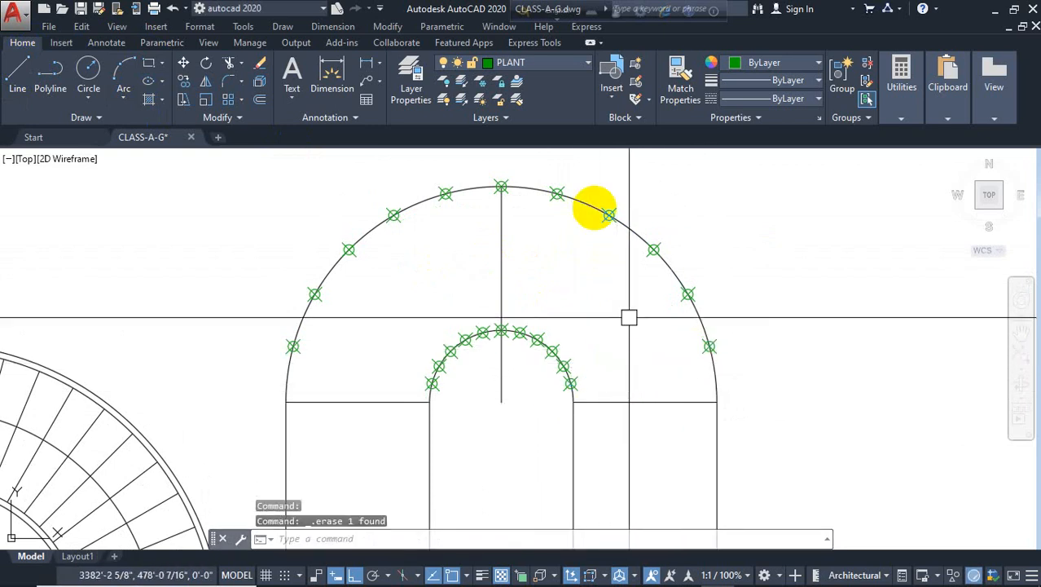
Make Wall the current layer and draw a radial step line joining the lowest right division points of the inner and outer arcs
{"action": "left_click", "coordinate": [553, 63]}
{"action": "left_click", "coordinate": [531, 485]}
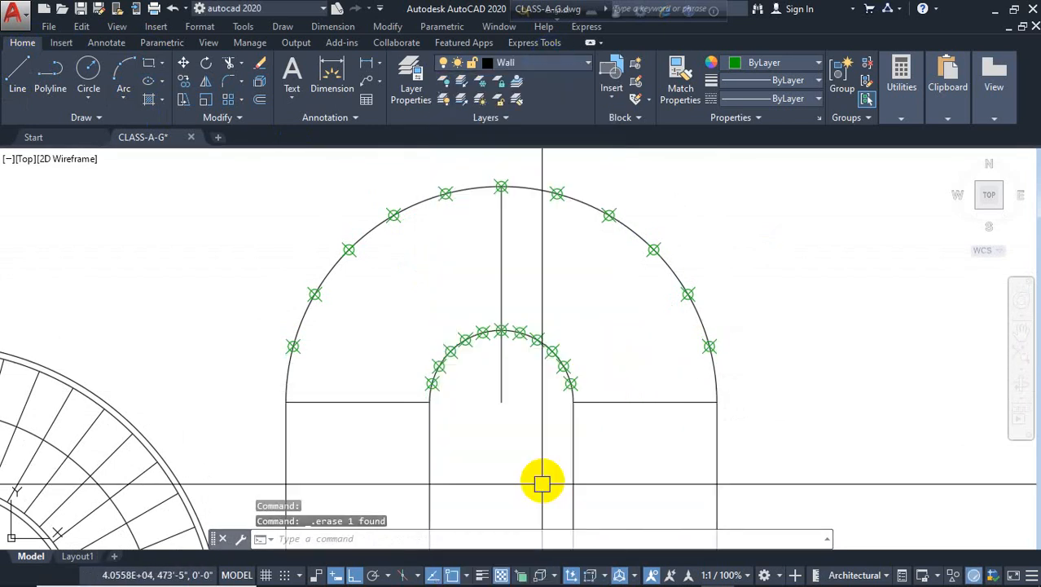
{"action": "type", "text": "l"}
{"action": "key", "text": "Return"}
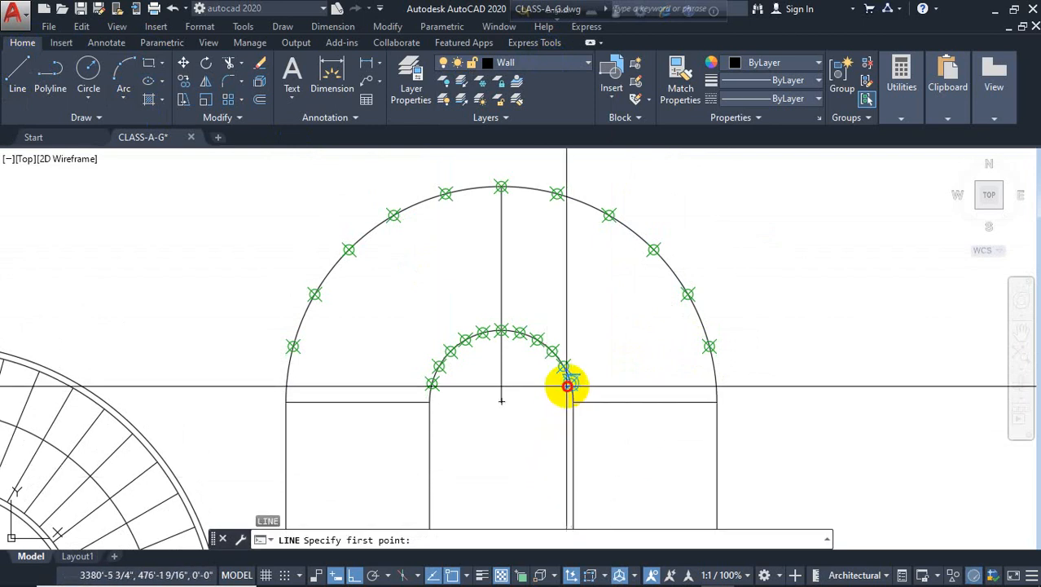
{"action": "left_click", "coordinate": [571, 383]}
{"action": "left_click", "coordinate": [712, 348]}
{"action": "key", "text": "space"}
{"action": "key", "text": "space"}
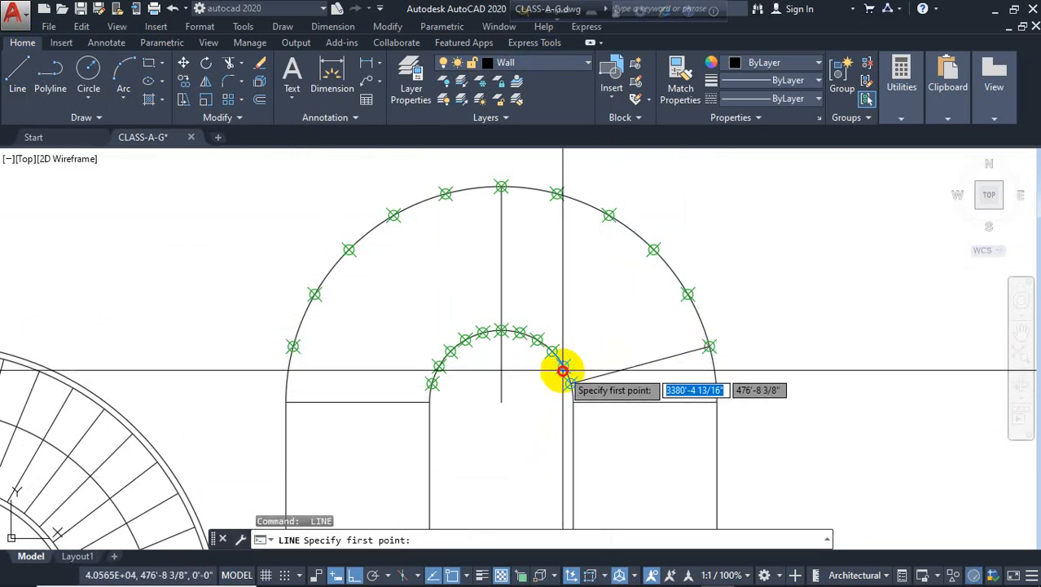
Draw three more radial step lines on the right side, each joining matching division points of the inner and outer arcs
{"action": "left_click", "coordinate": [563, 368]}
{"action": "left_click", "coordinate": [689, 293]}
{"action": "key", "text": "space"}
{"action": "key", "text": "space"}
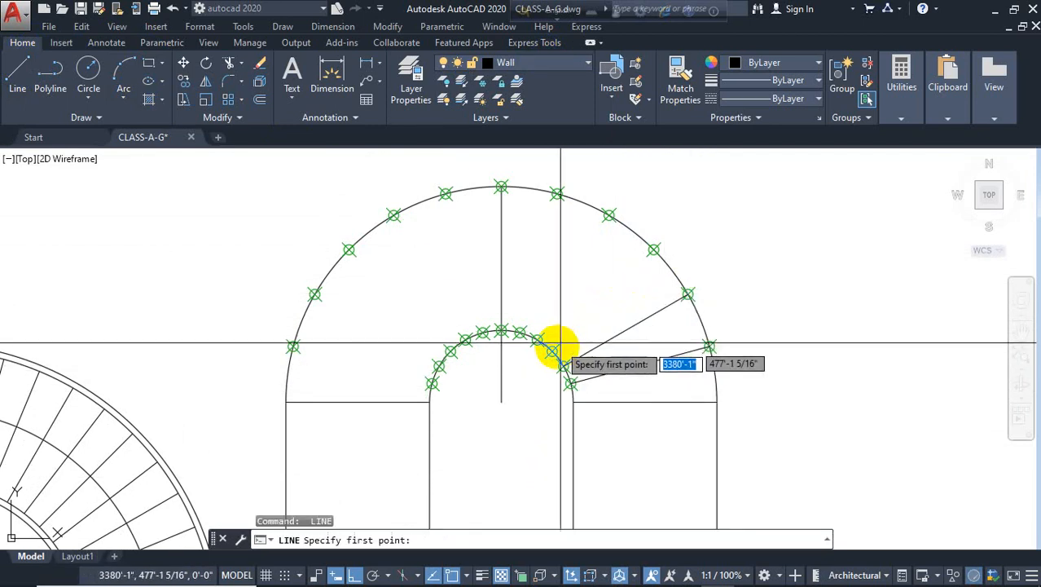
{"action": "left_click", "coordinate": [553, 350]}
{"action": "left_click", "coordinate": [656, 249]}
{"action": "key", "text": "space"}
{"action": "key", "text": "space"}
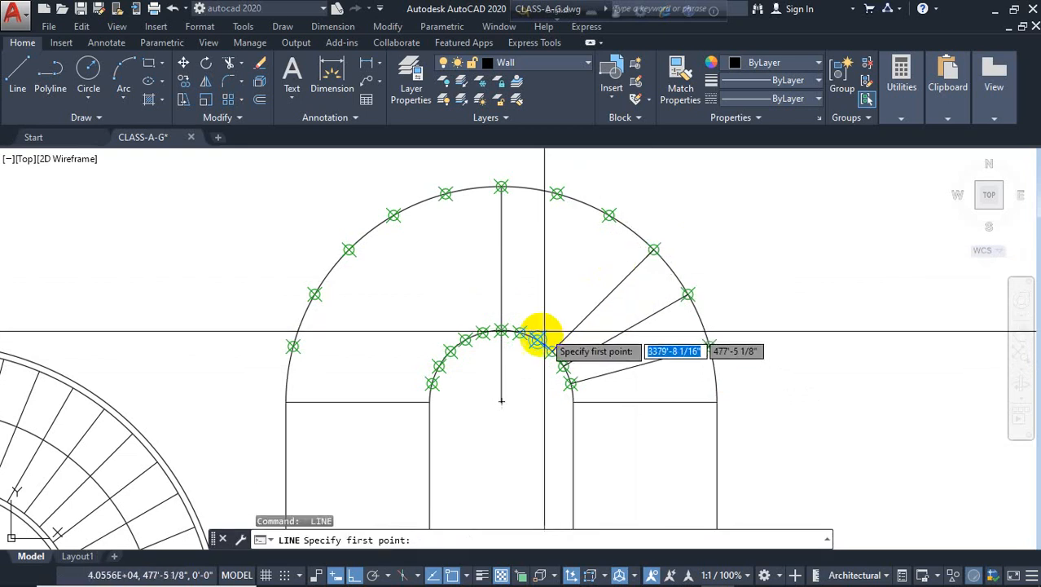
{"action": "left_click", "coordinate": [536, 339]}
{"action": "left_click", "coordinate": [605, 214]}
{"action": "key", "text": "space"}
{"action": "key", "text": "space"}
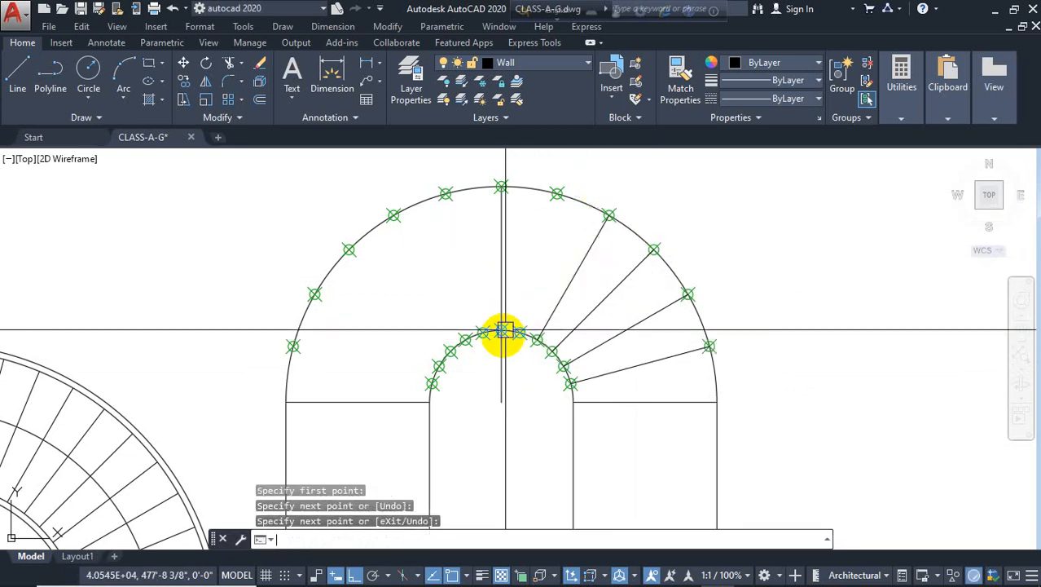
Draw three radial step lines across the top of the arcs, including the central one, between matching division points
{"action": "left_click", "coordinate": [520, 332]}
{"action": "left_click", "coordinate": [557, 193]}
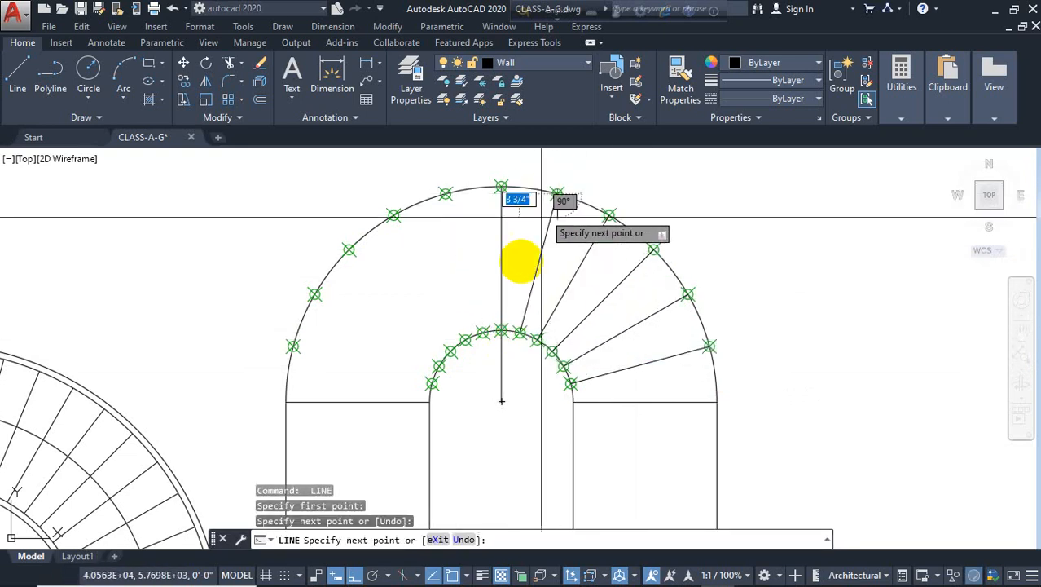
{"action": "key", "text": "space"}
{"action": "key", "text": "space"}
{"action": "left_click", "coordinate": [501, 330]}
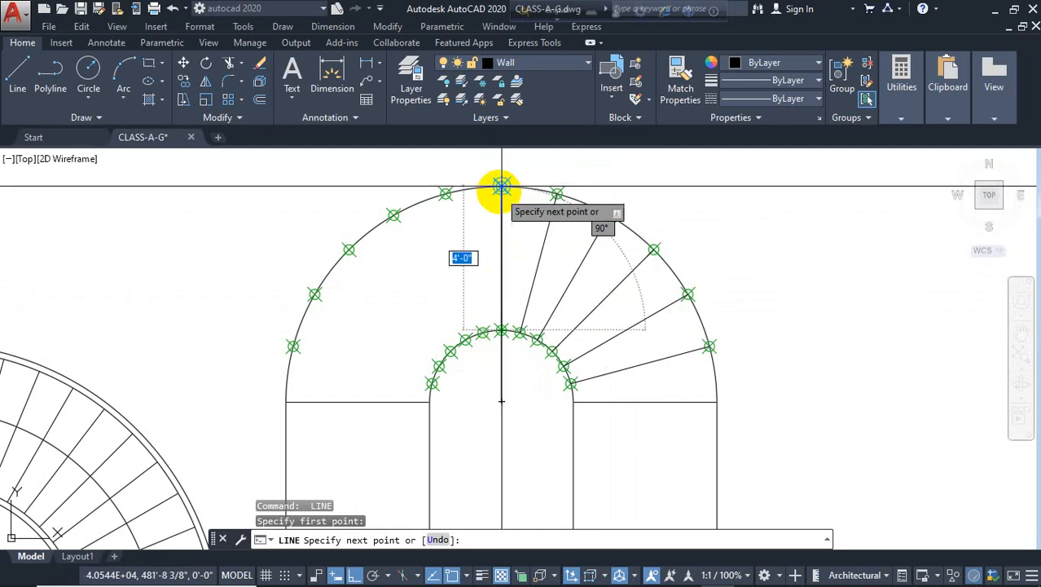
{"action": "left_click", "coordinate": [501, 189]}
{"action": "key", "text": "space"}
{"action": "key", "text": "space"}
{"action": "left_click", "coordinate": [482, 332]}
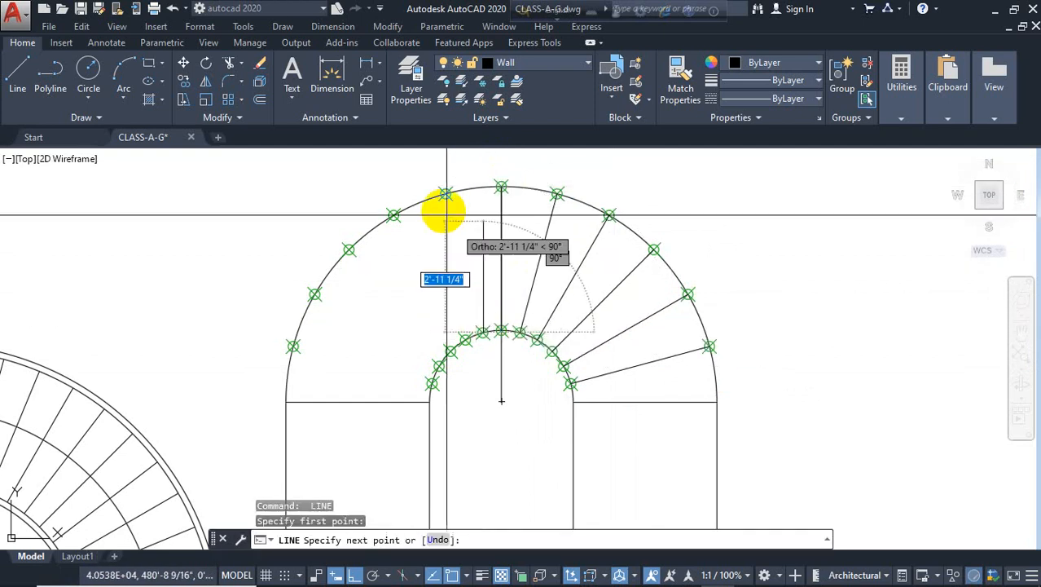
{"action": "left_click", "coordinate": [445, 194]}
{"action": "key", "text": "space"}
{"action": "key", "text": "space"}
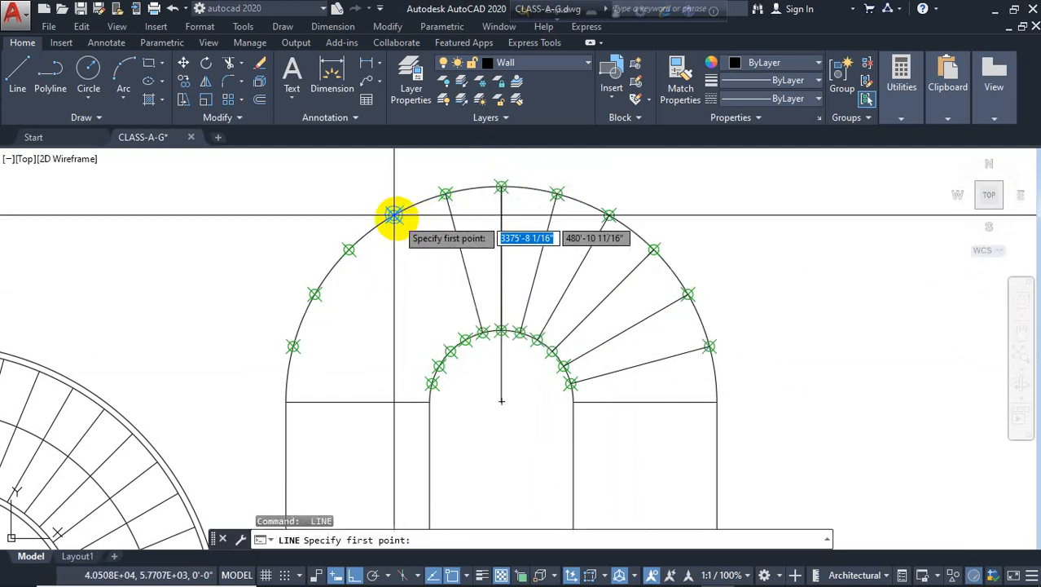
Draw the next radial step line on the left and stretch its inner end onto the matching inner division point
{"action": "left_click", "coordinate": [393, 215]}
{"action": "left_click", "coordinate": [469, 334]}
{"action": "scroll", "coordinate": [464, 326], "scroll_direction": "up", "scroll_amount": 4}
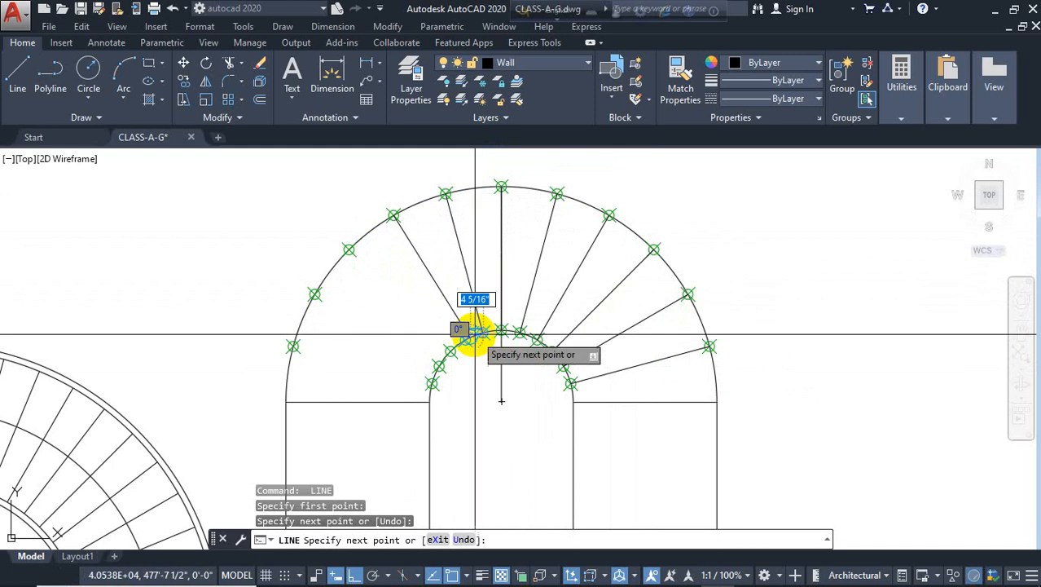
{"action": "key", "text": "Escape"}
{"action": "left_click", "coordinate": [461, 318]}
{"action": "left_click", "coordinate": [458, 336]}
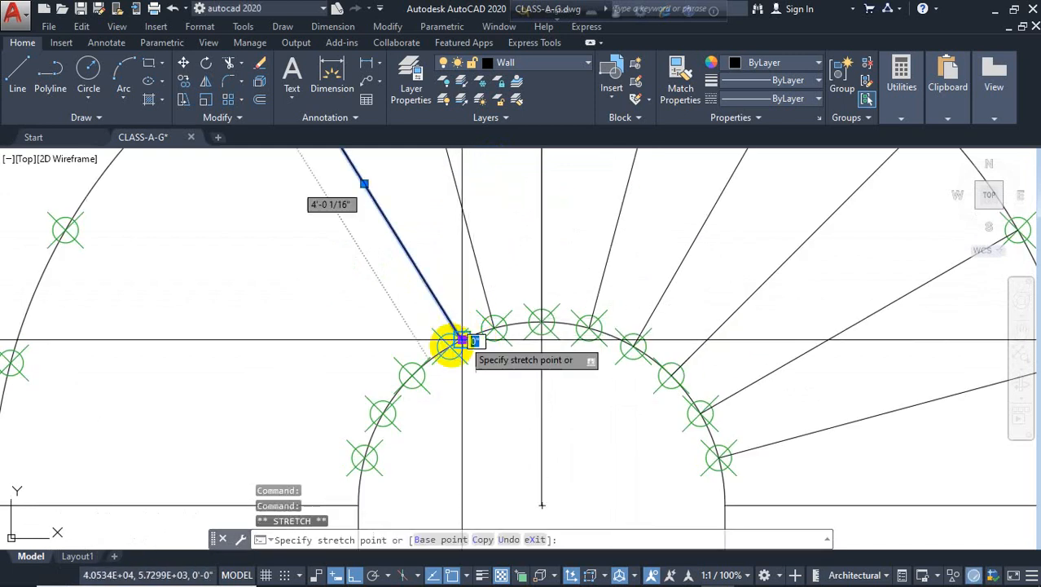
{"action": "left_click", "coordinate": [451, 346]}
{"action": "key", "text": "Escape"}
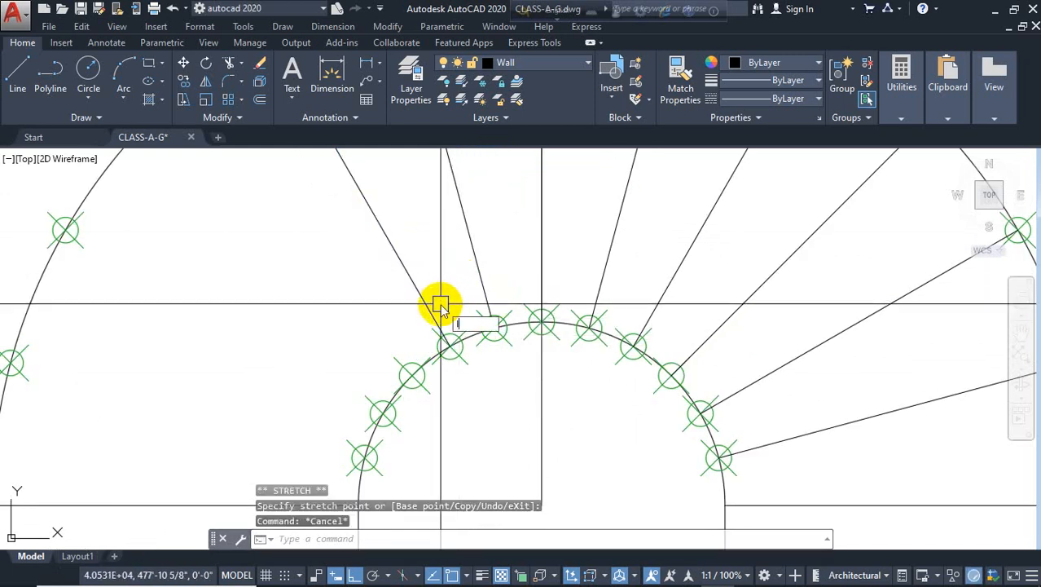
Draw the remaining radial step lines on the left side between matching inner and outer division points
{"action": "key", "text": "space"}
{"action": "left_click", "coordinate": [411, 373]}
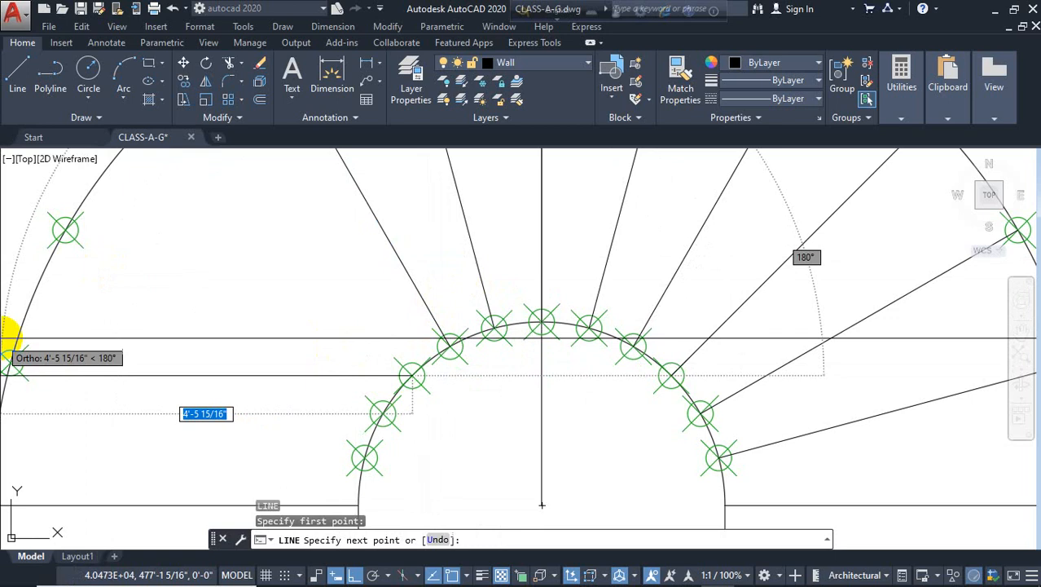
{"action": "scroll", "coordinate": [185, 310], "scroll_direction": "down", "scroll_amount": 4}
{"action": "left_click", "coordinate": [173, 236]}
{"action": "key", "text": "space"}
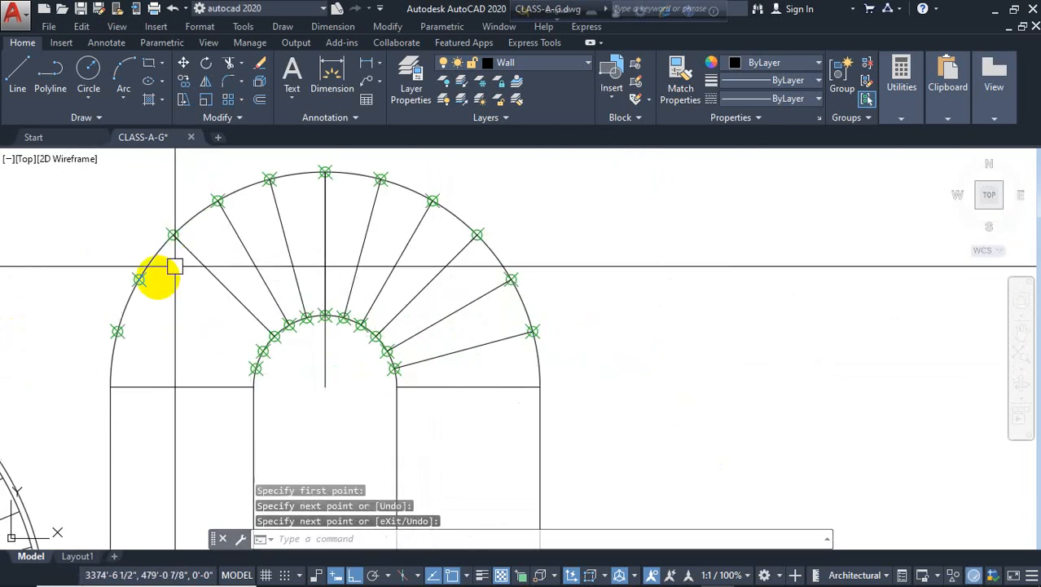
{"action": "key", "text": "space"}
{"action": "left_click", "coordinate": [140, 278]}
{"action": "scroll", "coordinate": [244, 337], "scroll_direction": "up", "scroll_amount": 2}
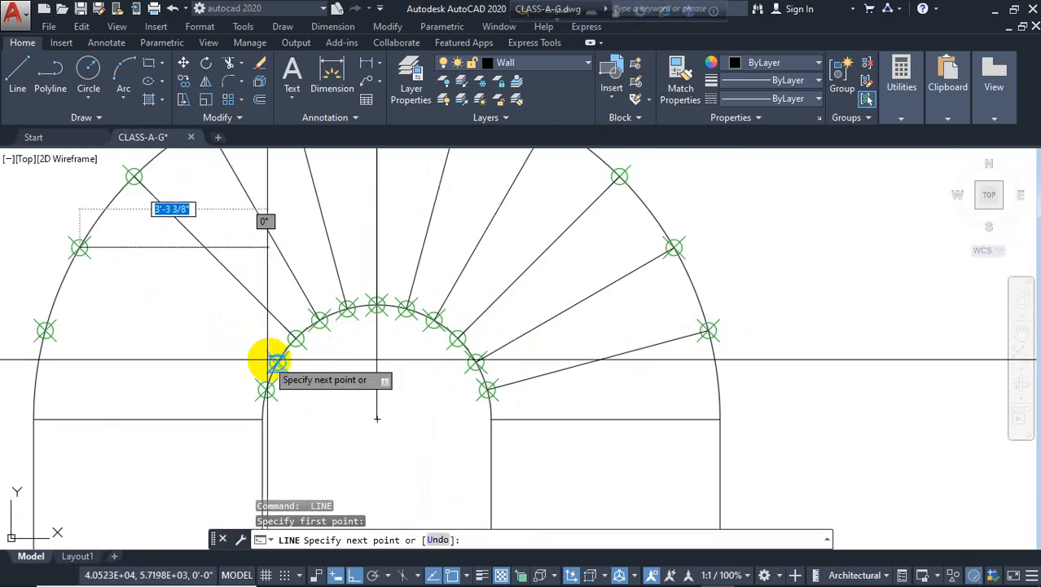
{"action": "left_click", "coordinate": [277, 361]}
{"action": "key", "text": "space"}
{"action": "key", "text": "space"}
{"action": "left_click", "coordinate": [266, 389]}
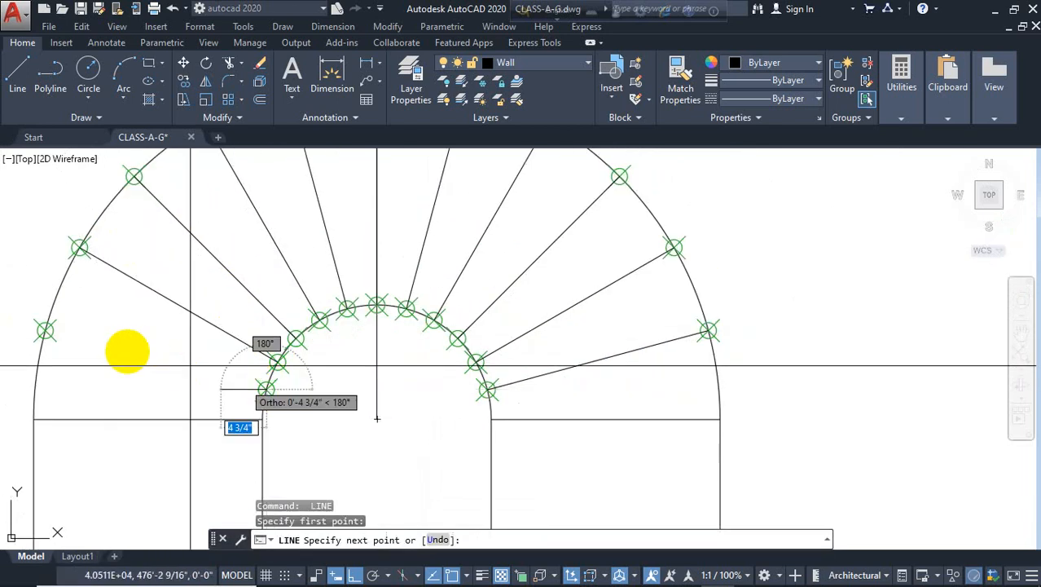
{"action": "left_click", "coordinate": [44, 330]}
{"action": "key", "text": "Escape"}
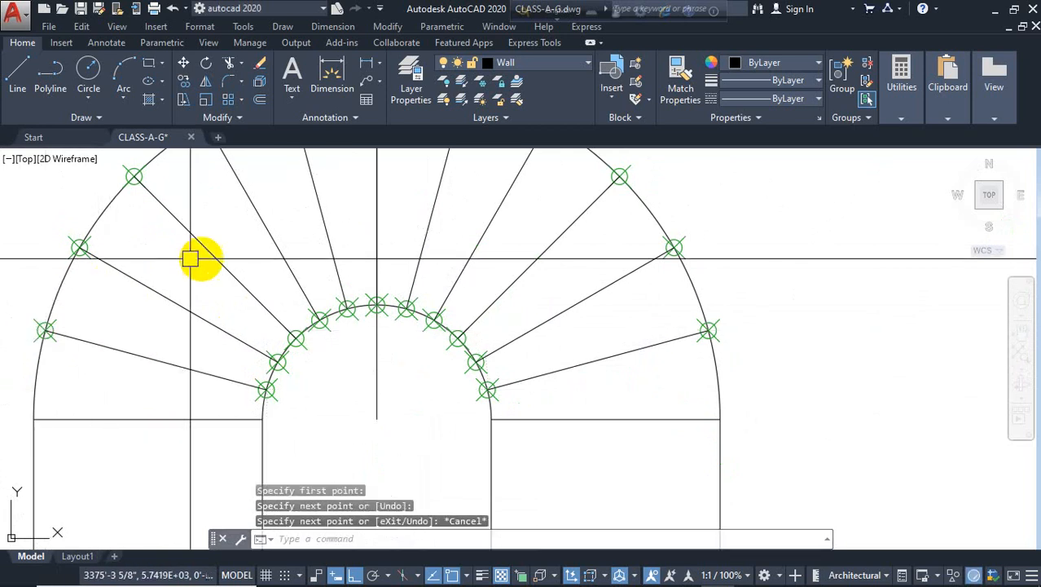
Isolate the PLANT layer by picking one of the division point markers
{"action": "scroll", "coordinate": [189, 259], "scroll_direction": "down", "scroll_amount": 2}
{"action": "left_click", "coordinate": [304, 287]}
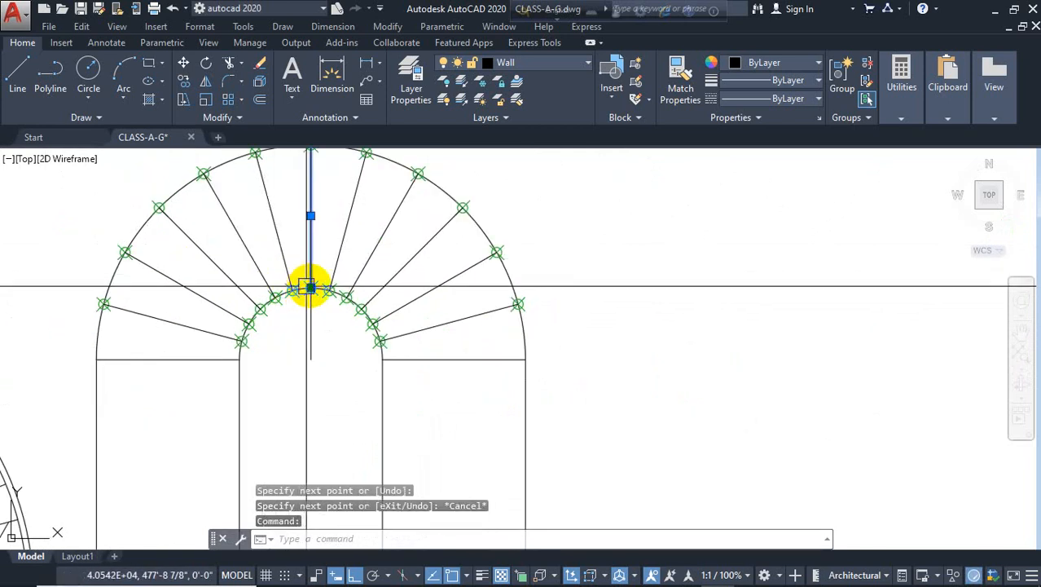
{"action": "key", "text": "Escape"}
{"action": "scroll", "coordinate": [334, 275], "scroll_direction": "up", "scroll_amount": 3}
{"action": "left_click", "coordinate": [328, 275]}
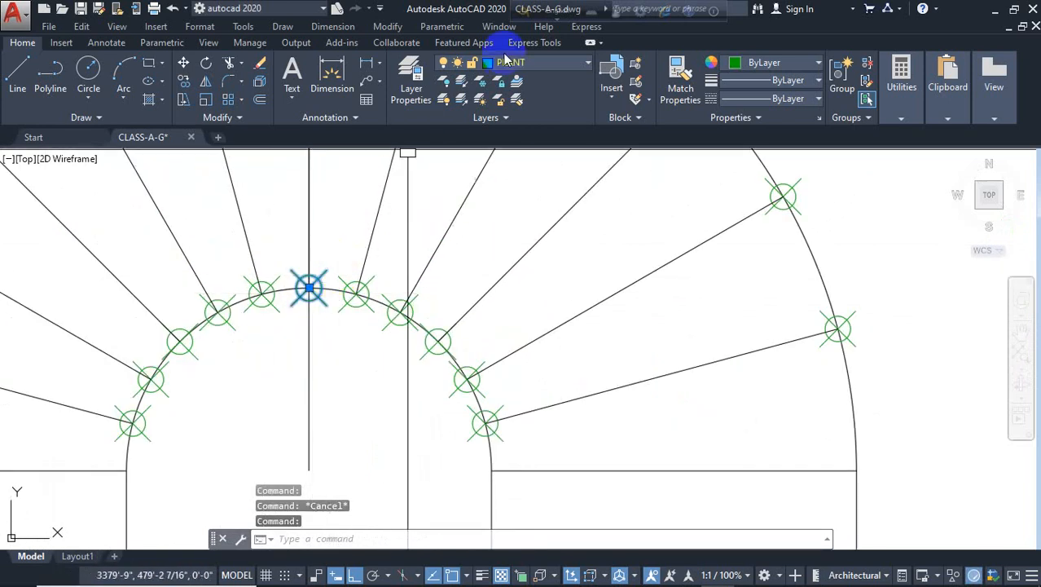
{"action": "scroll", "coordinate": [396, 253], "scroll_direction": "down", "scroll_amount": 8}
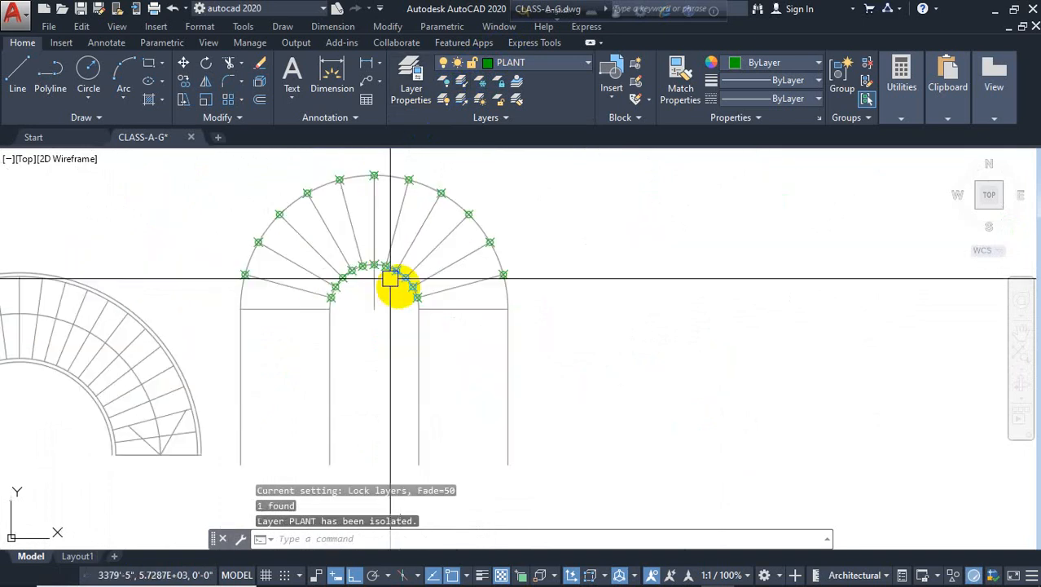
{"action": "left_click", "coordinate": [547, 211]}
Erase all division point markers on the isolated layer and unisolate the layers
{"action": "left_click", "coordinate": [296, 304]}
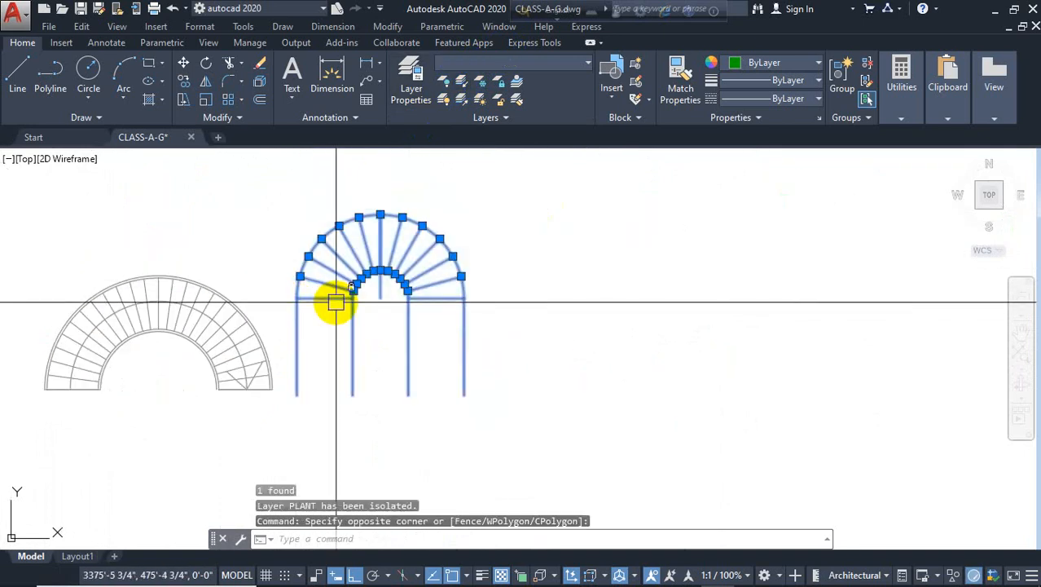
{"action": "key", "text": "Delete"}
{"action": "left_click", "coordinate": [463, 99]}
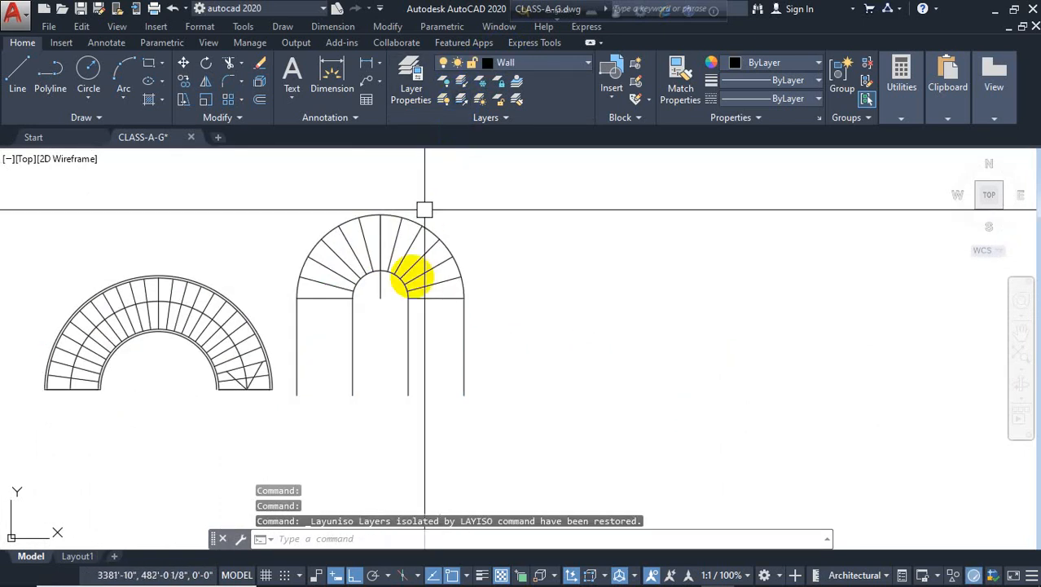
Offset the top step line of the right straight run repeatedly 10 inches downward to create tread lines
{"action": "scroll", "coordinate": [412, 278], "scroll_direction": "up", "scroll_amount": 5}
{"action": "key", "text": "Return"}
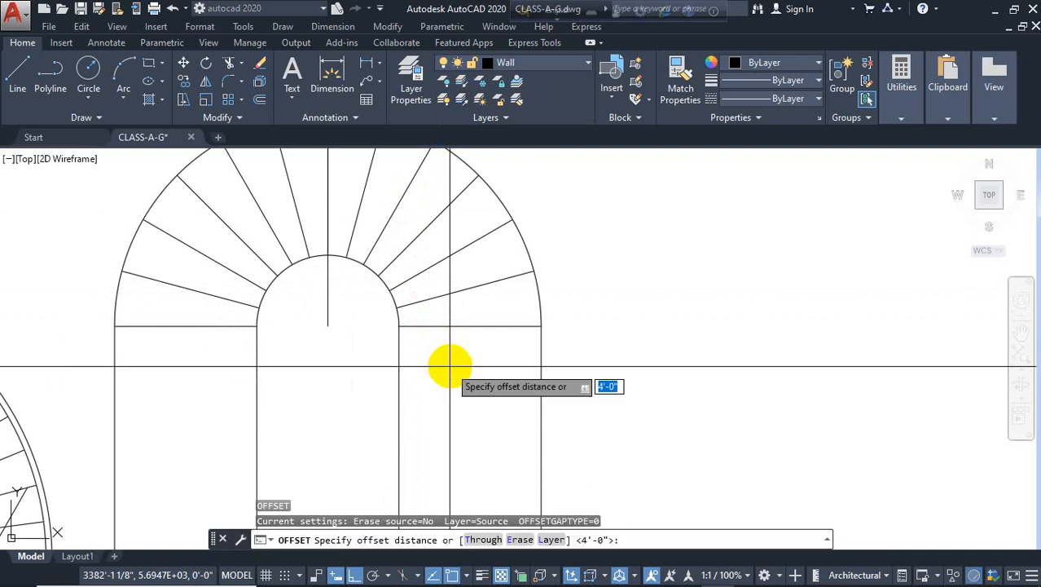
{"action": "key", "text": "Return"}
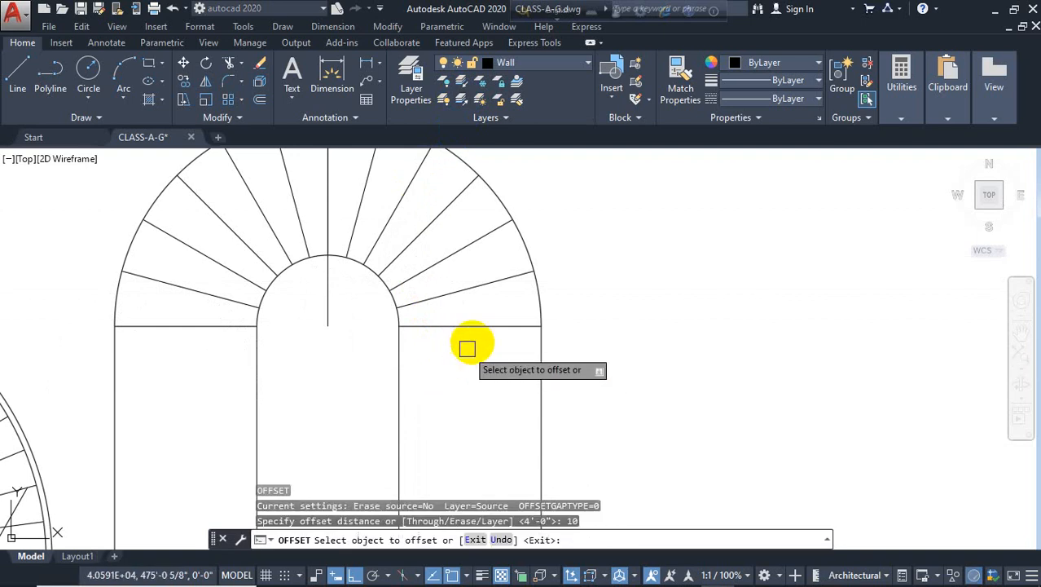
{"action": "left_click", "coordinate": [474, 328]}
{"action": "left_click", "coordinate": [462, 380]}
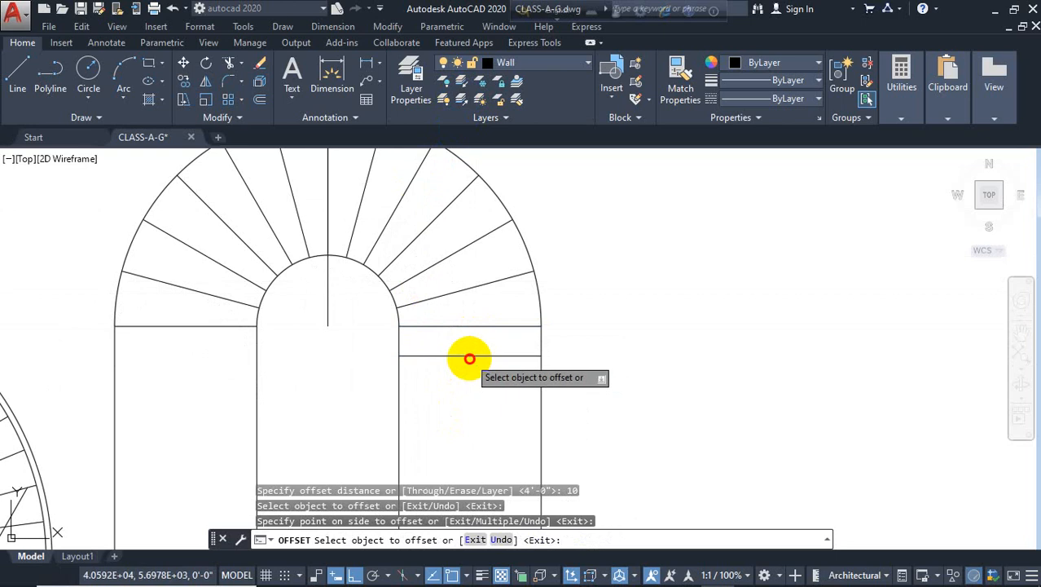
{"action": "left_click", "coordinate": [470, 358]}
{"action": "left_click", "coordinate": [462, 390]}
{"action": "left_click", "coordinate": [461, 390]}
{"action": "left_click", "coordinate": [451, 423]}
{"action": "left_click", "coordinate": [447, 422]}
{"action": "left_click", "coordinate": [441, 445]}
{"action": "middle_click_drag", "start_coordinate": [464, 447], "coordinate": [512, 354]}
{"action": "left_click", "coordinate": [513, 352]}
{"action": "left_click", "coordinate": [502, 389]}
{"action": "left_click", "coordinate": [501, 382]}
{"action": "left_click", "coordinate": [490, 422]}
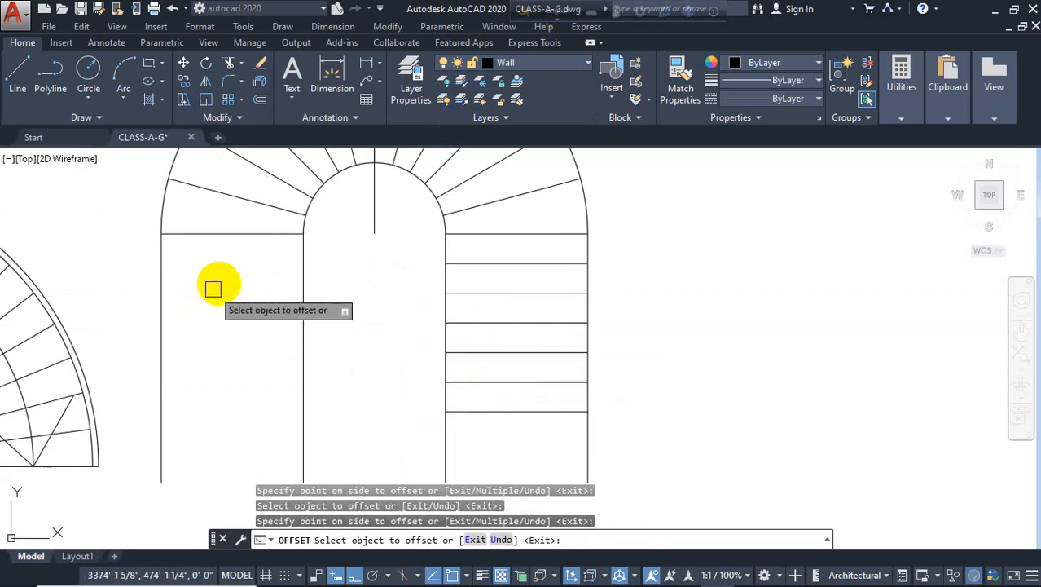
Continue offsetting tread lines 10 inches apart down to the bottom of the right run
{"action": "scroll", "coordinate": [228, 232], "scroll_direction": "down", "scroll_amount": 2}
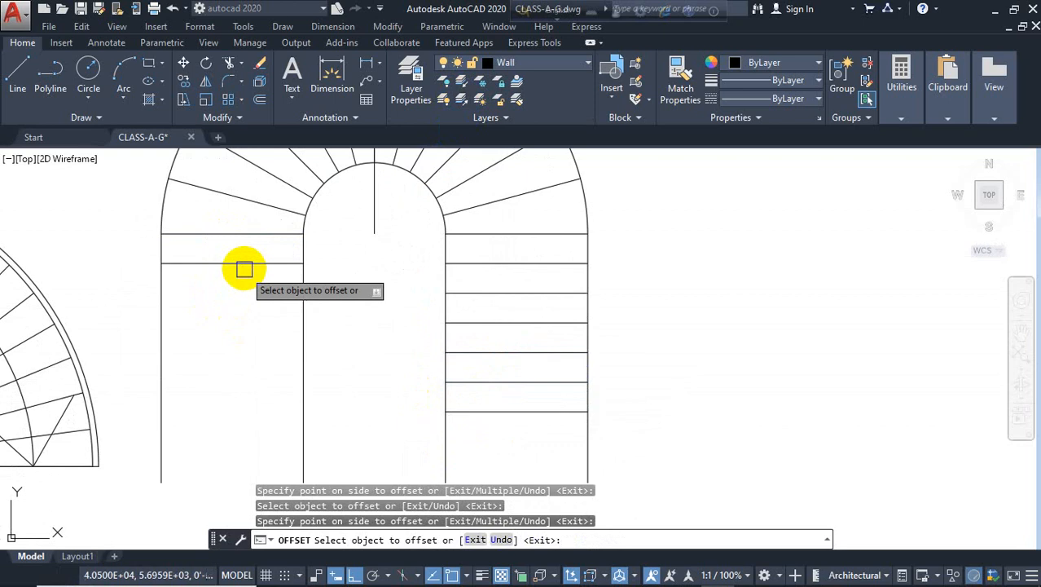
{"action": "middle_click_drag", "start_coordinate": [421, 386], "coordinate": [577, 383]}
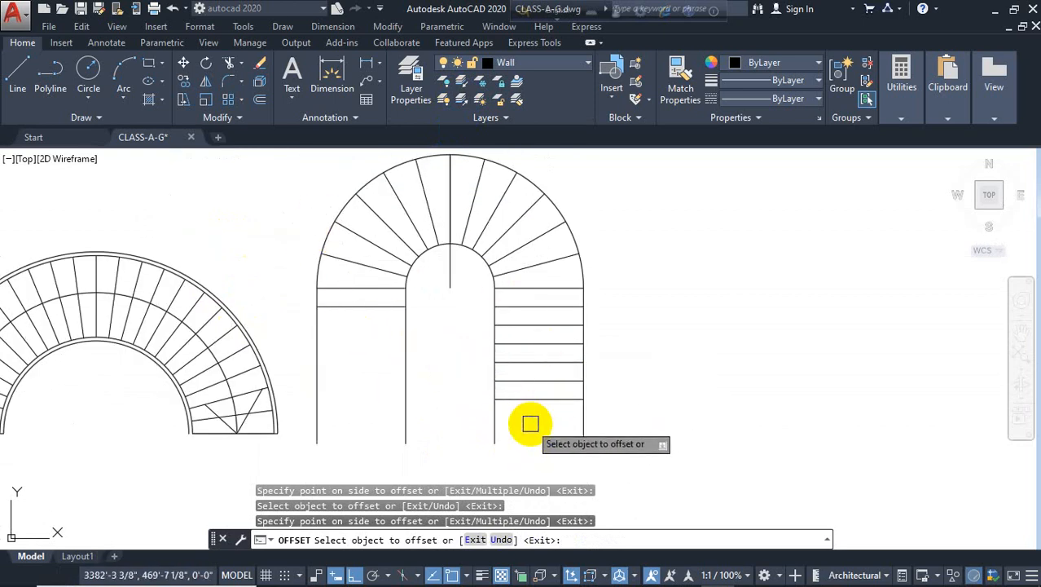
{"action": "scroll", "coordinate": [529, 422], "scroll_direction": "up", "scroll_amount": 2}
{"action": "left_click", "coordinate": [541, 351]}
{"action": "left_click", "coordinate": [524, 388]}
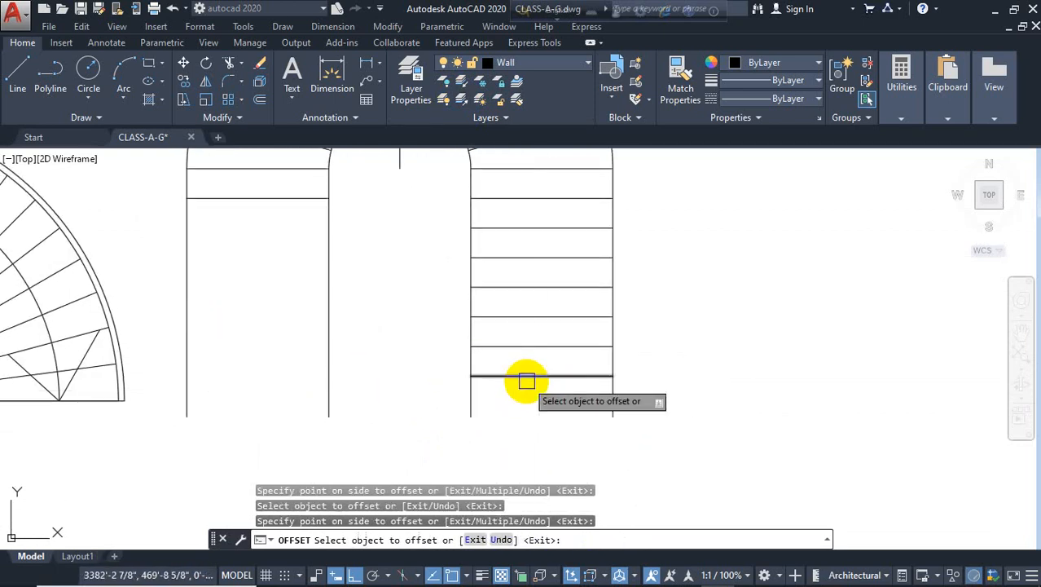
{"action": "left_click", "coordinate": [521, 379]}
{"action": "left_click", "coordinate": [520, 412]}
{"action": "scroll", "coordinate": [392, 399], "scroll_direction": "down", "scroll_amount": 2}
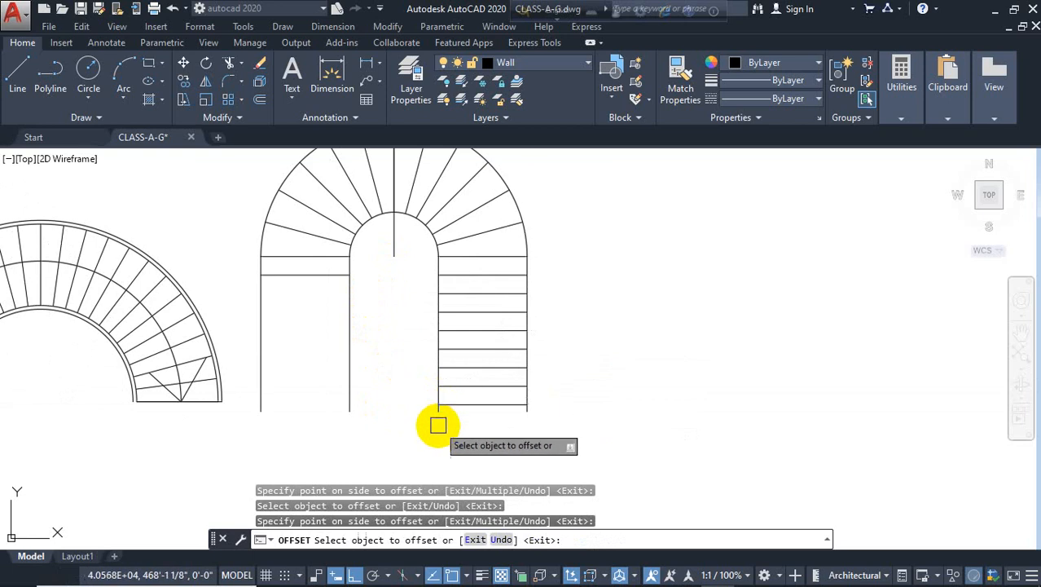
{"action": "key", "text": "Escape"}
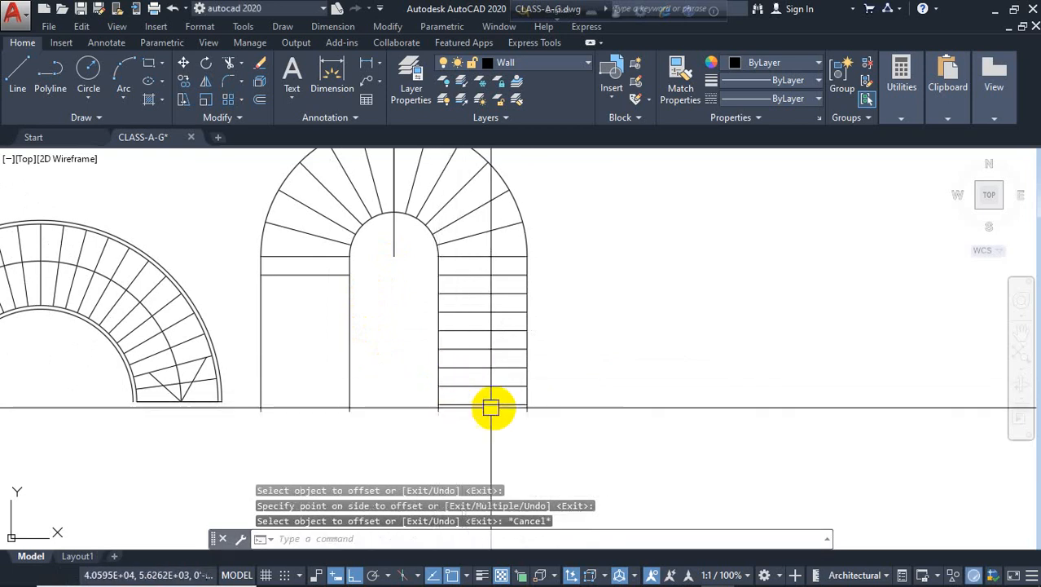
Trim the side lines below the last treads of both runs and delete the central vertical line
{"action": "type", "text": "tr"}
{"action": "key", "text": "Return"}
{"action": "key", "text": "Return"}
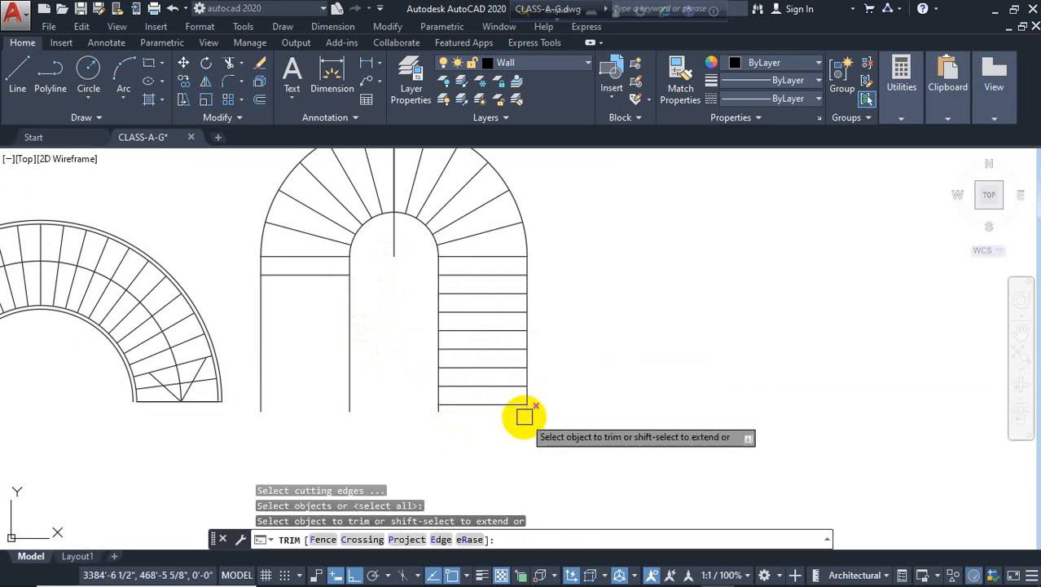
{"action": "left_click", "coordinate": [434, 419]}
{"action": "left_click", "coordinate": [462, 407]}
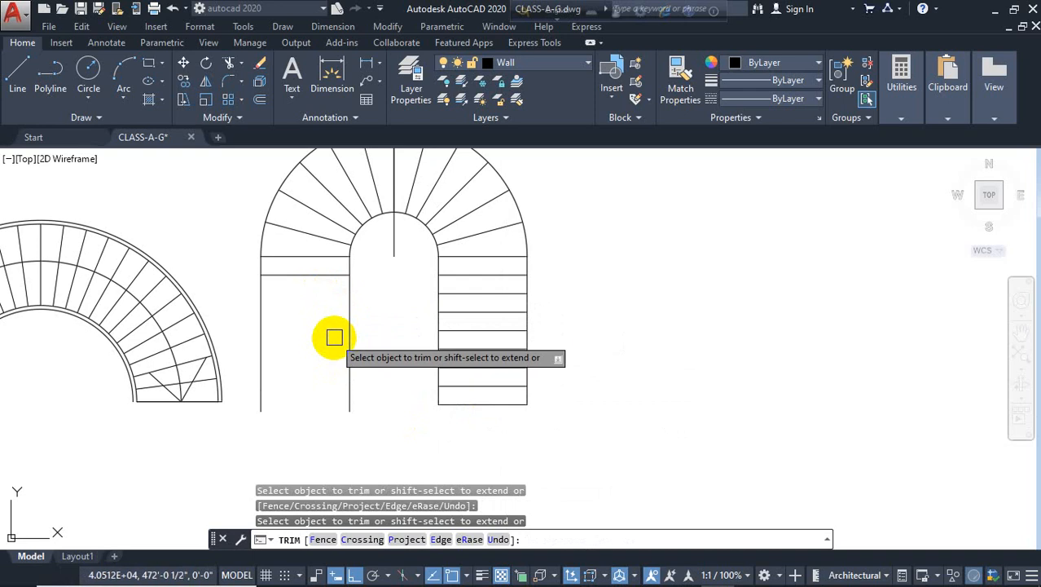
{"action": "left_click", "coordinate": [349, 310]}
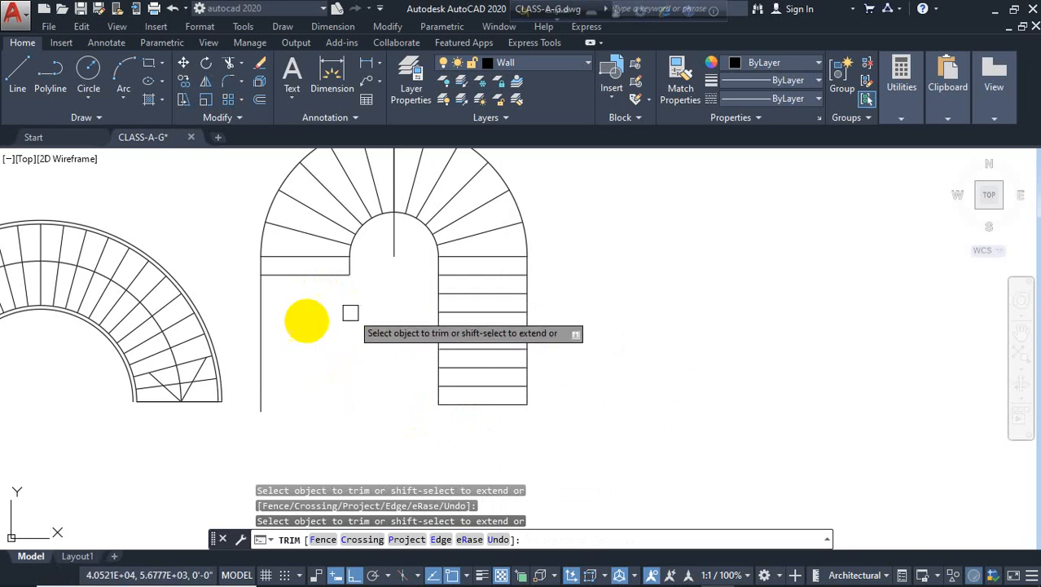
{"action": "left_click", "coordinate": [257, 339]}
{"action": "key", "text": "Escape"}
{"action": "left_click", "coordinate": [393, 253]}
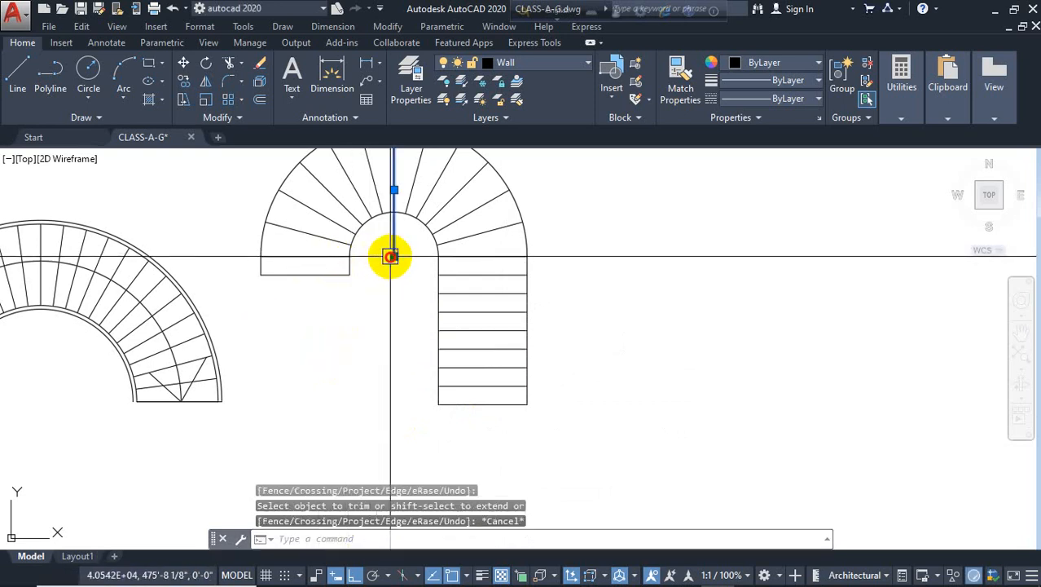
{"action": "key", "text": "Delete"}
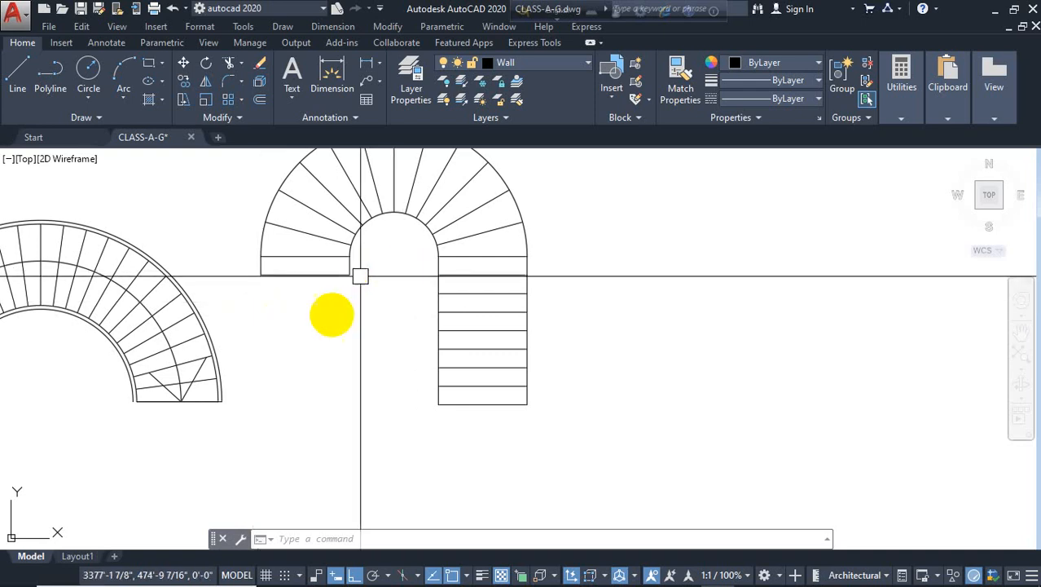
Offset the left run's bottom step line 10 inches downward
{"action": "middle_click_drag", "start_coordinate": [280, 475], "coordinate": [272, 499]}
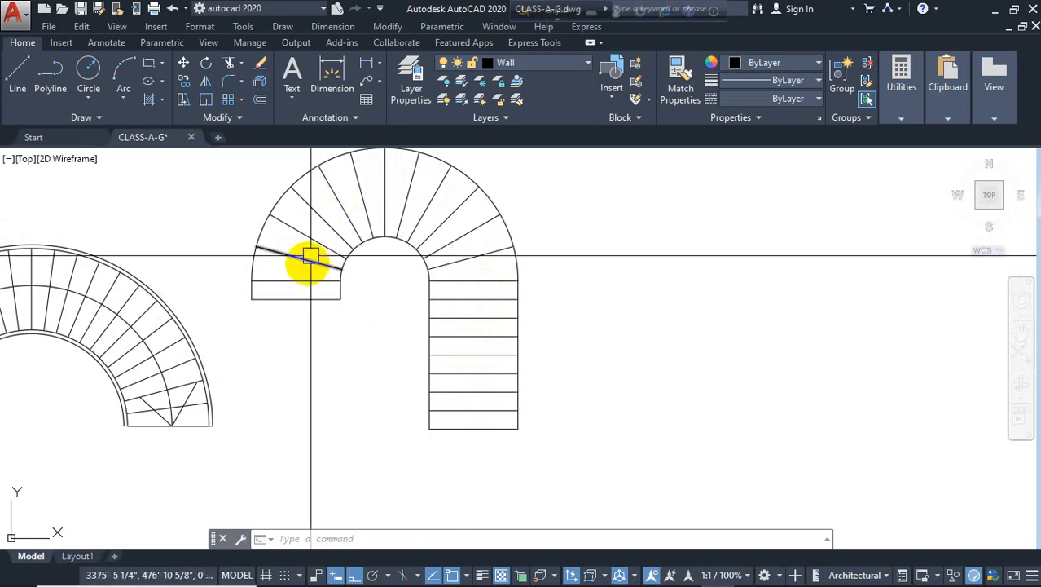
{"action": "type", "text": "o"}
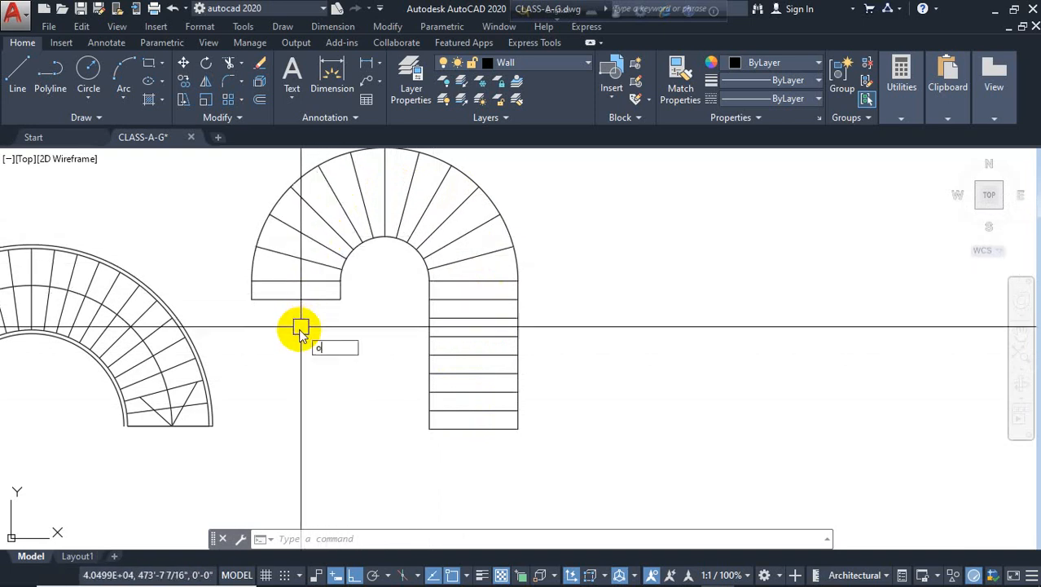
{"action": "key", "text": "Return"}
{"action": "type", "text": "1"}
{"action": "key", "text": "Return"}
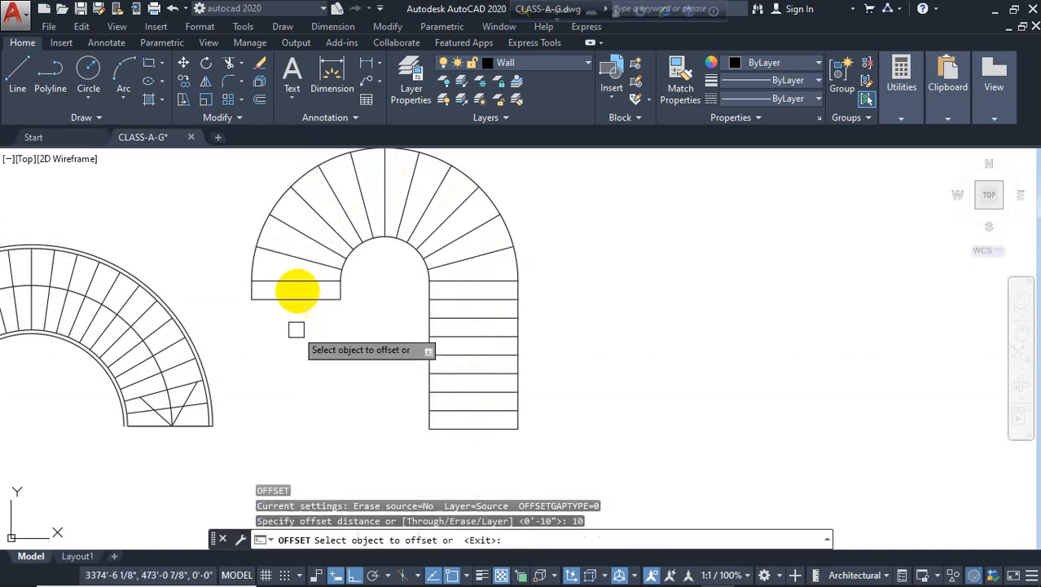
{"action": "left_click", "coordinate": [297, 298]}
{"action": "left_click", "coordinate": [299, 332]}
{"action": "key", "text": "Escape"}
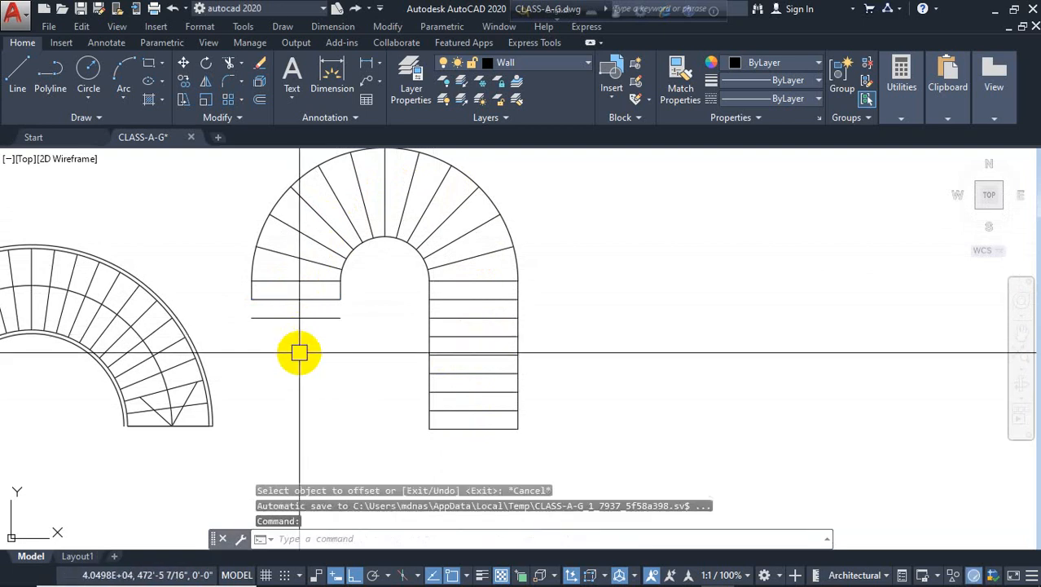
Extend both side lines of the left run down to the new bottom step line
{"action": "scroll", "coordinate": [345, 313], "scroll_direction": "up", "scroll_amount": 2}
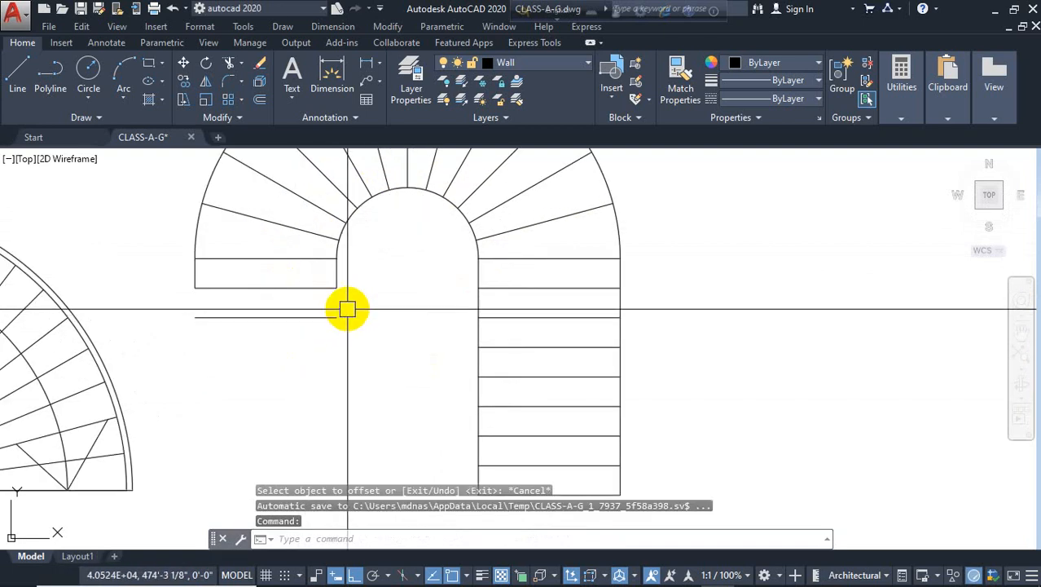
{"action": "type", "text": "ex"}
{"action": "key", "text": "Return"}
{"action": "key", "text": "Return"}
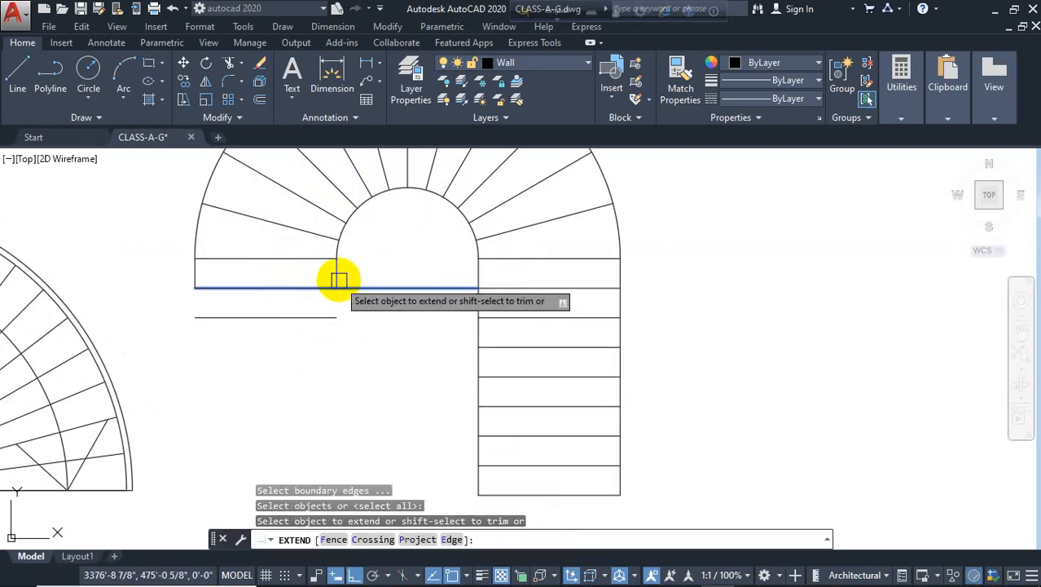
{"action": "left_click", "coordinate": [337, 277]}
{"action": "left_click", "coordinate": [275, 332]}
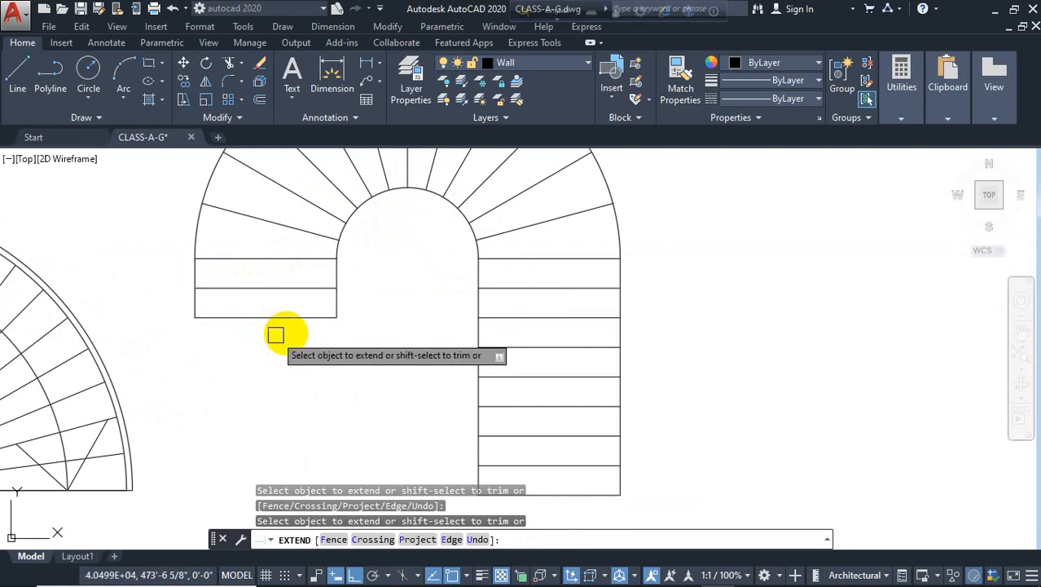
{"action": "key", "text": "Escape"}
Copy the whole U-shaped stair to an open area on its right
{"action": "scroll", "coordinate": [355, 339], "scroll_direction": "down", "scroll_amount": 2}
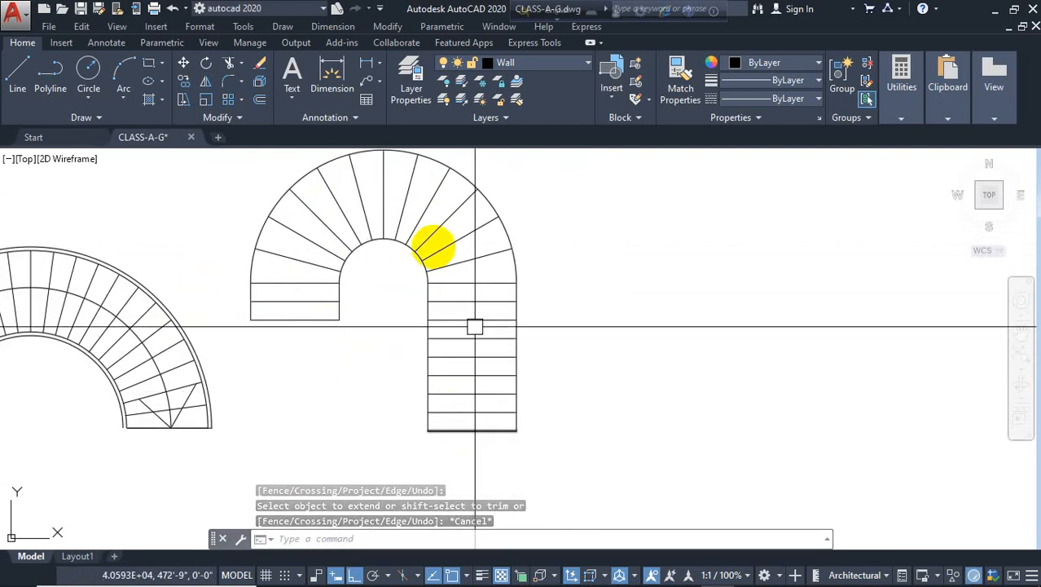
{"action": "scroll", "coordinate": [365, 334], "scroll_direction": "down", "scroll_amount": 3}
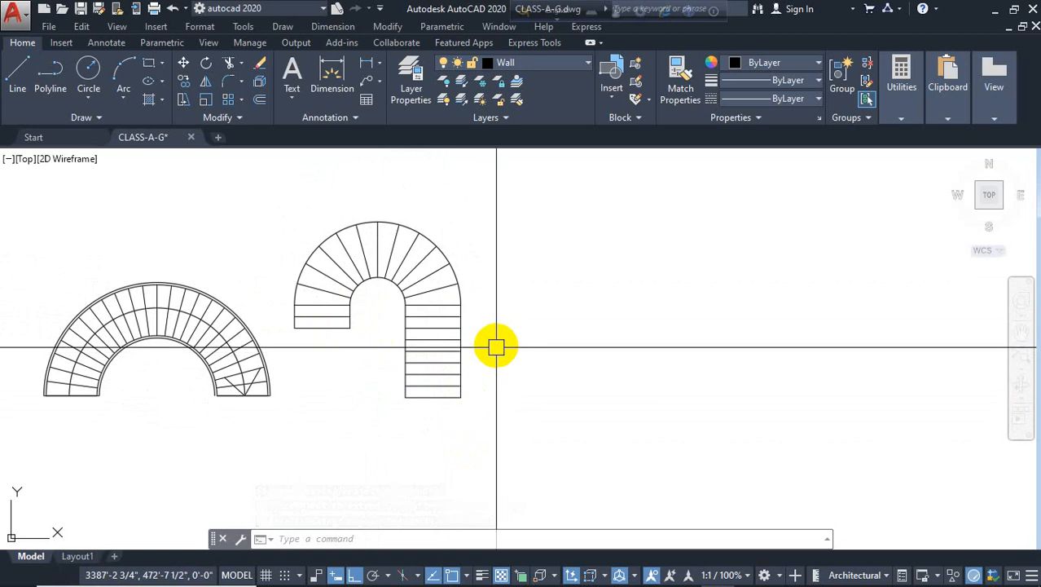
{"action": "scroll", "coordinate": [484, 326], "scroll_direction": "up", "scroll_amount": 2}
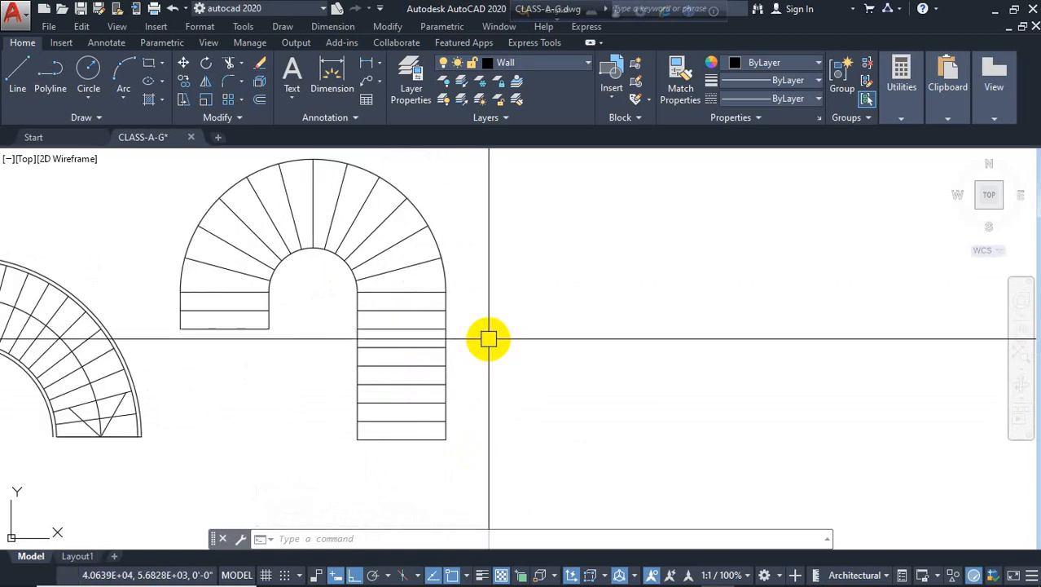
{"action": "scroll", "coordinate": [497, 309], "scroll_direction": "down", "scroll_amount": 2}
{"action": "scroll", "coordinate": [487, 322], "scroll_direction": "up", "scroll_amount": 2}
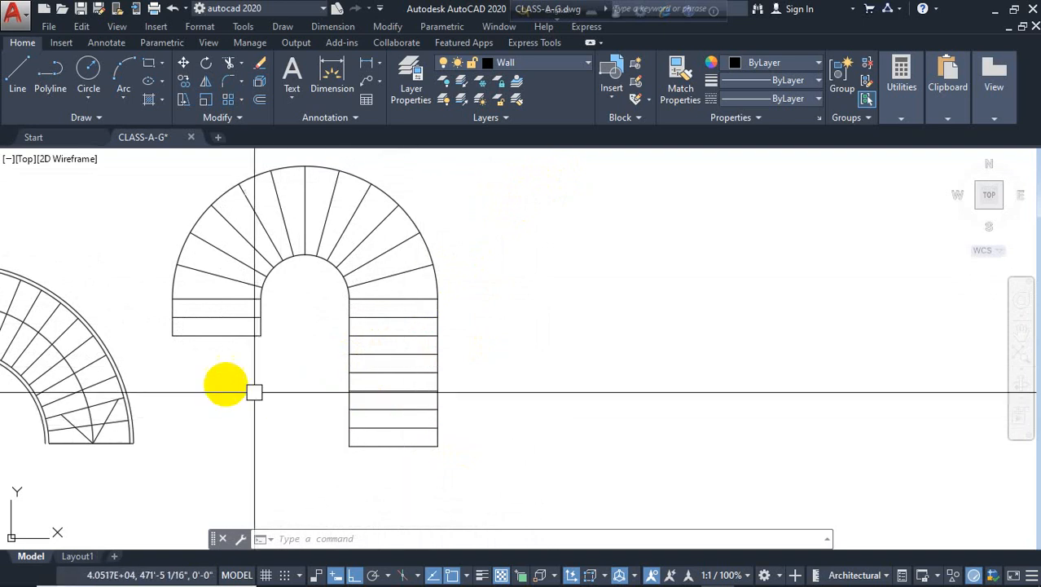
{"action": "left_click", "coordinate": [638, 162]}
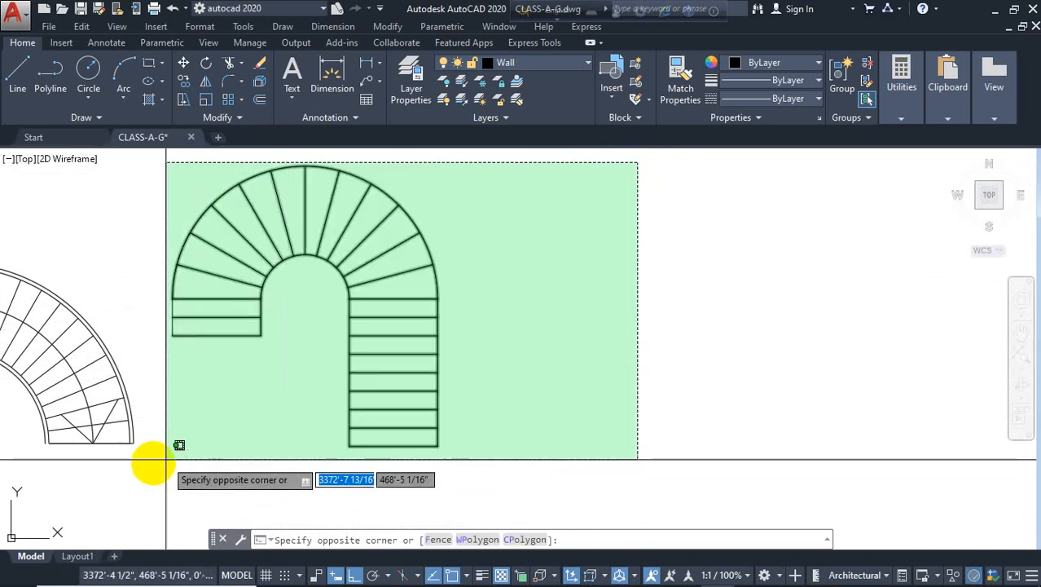
{"action": "left_click", "coordinate": [158, 477]}
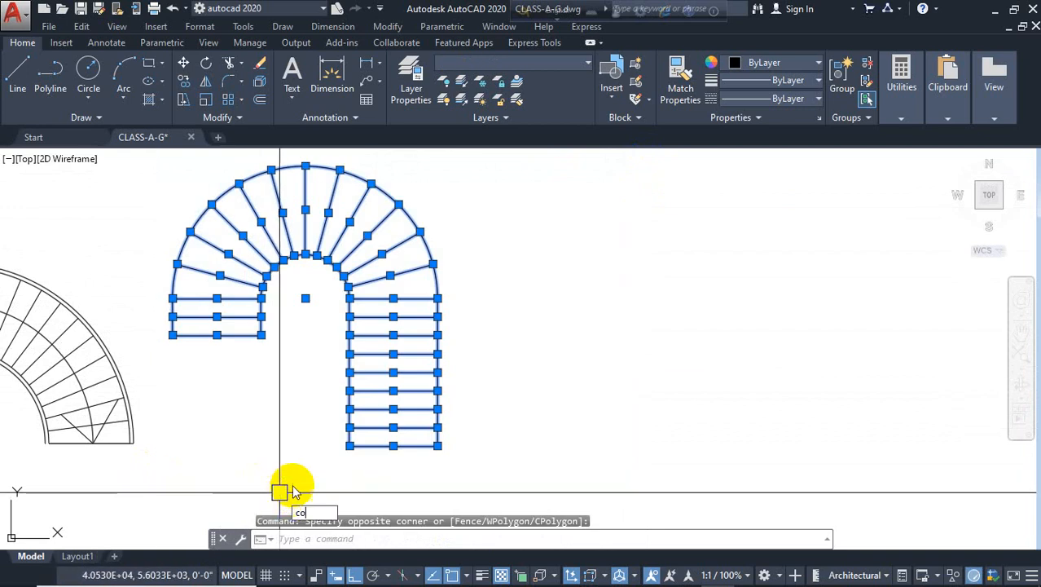
{"action": "type", "text": "co"}
{"action": "key", "text": "Return"}
{"action": "left_click", "coordinate": [299, 490]}
{"action": "left_click", "coordinate": [618, 420]}
{"action": "key", "text": "Escape"}
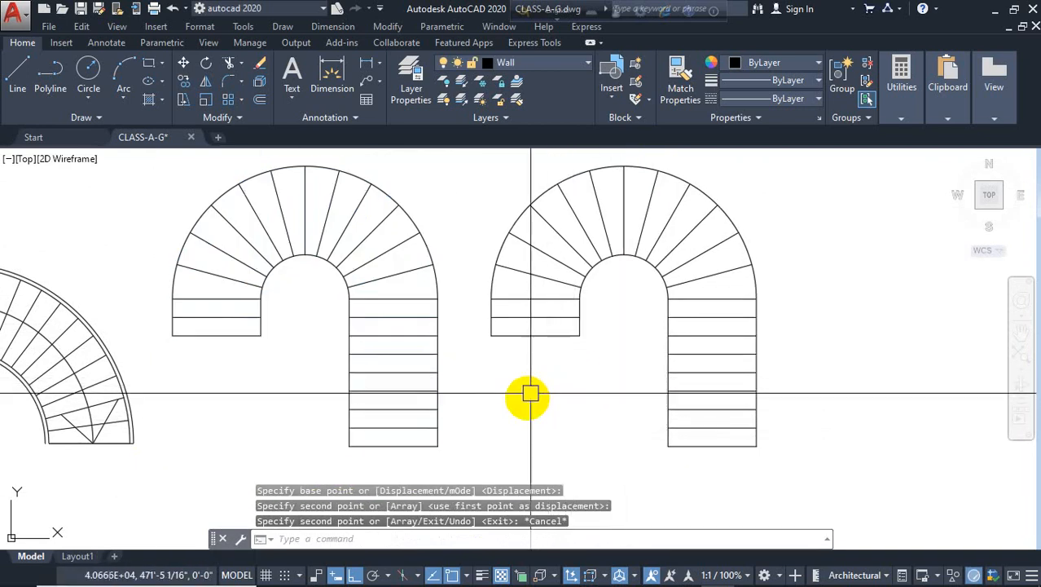
Offset three more step lines 10 inches apart below the copied stair's left run
{"action": "type", "text": "o"}
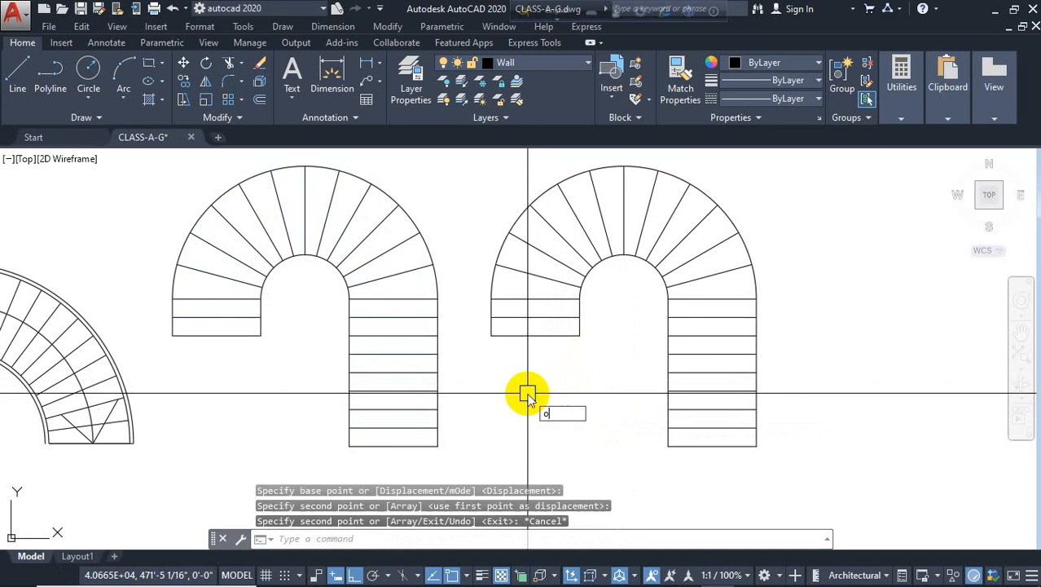
{"action": "key", "text": "Return"}
{"action": "type", "text": "10"}
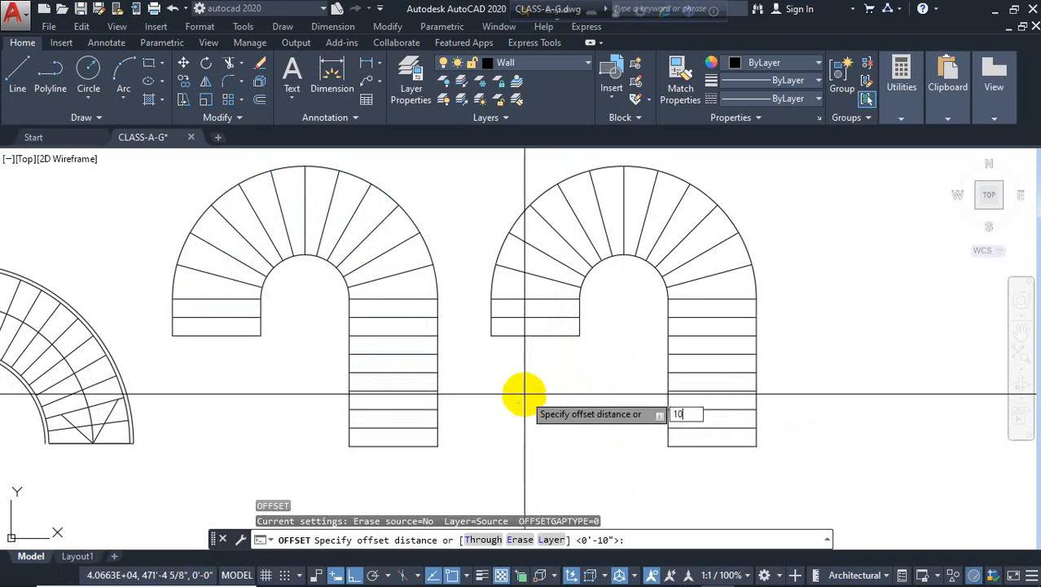
{"action": "key", "text": "Return"}
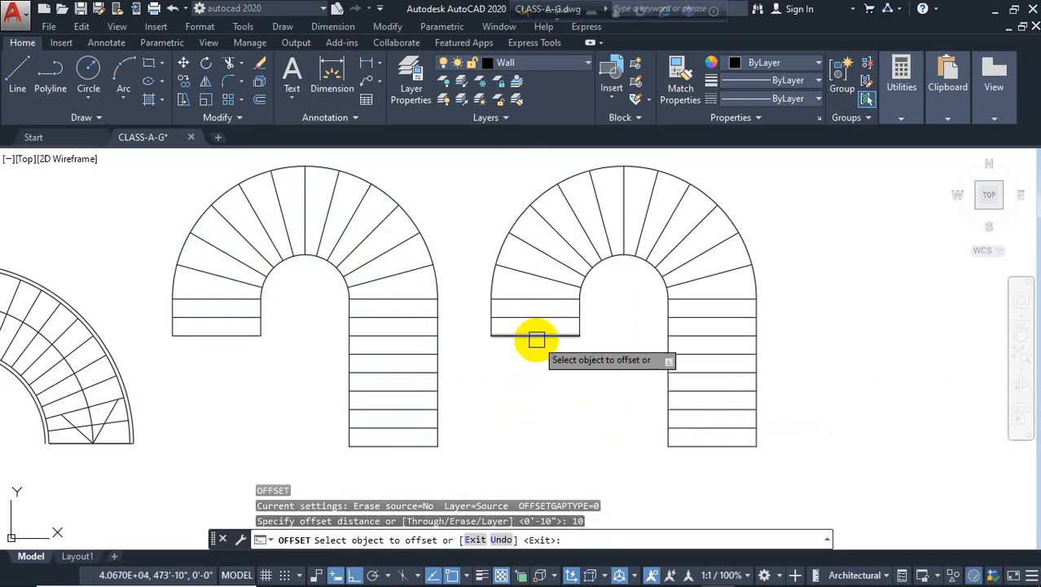
{"action": "left_click", "coordinate": [537, 337]}
{"action": "left_click", "coordinate": [533, 355]}
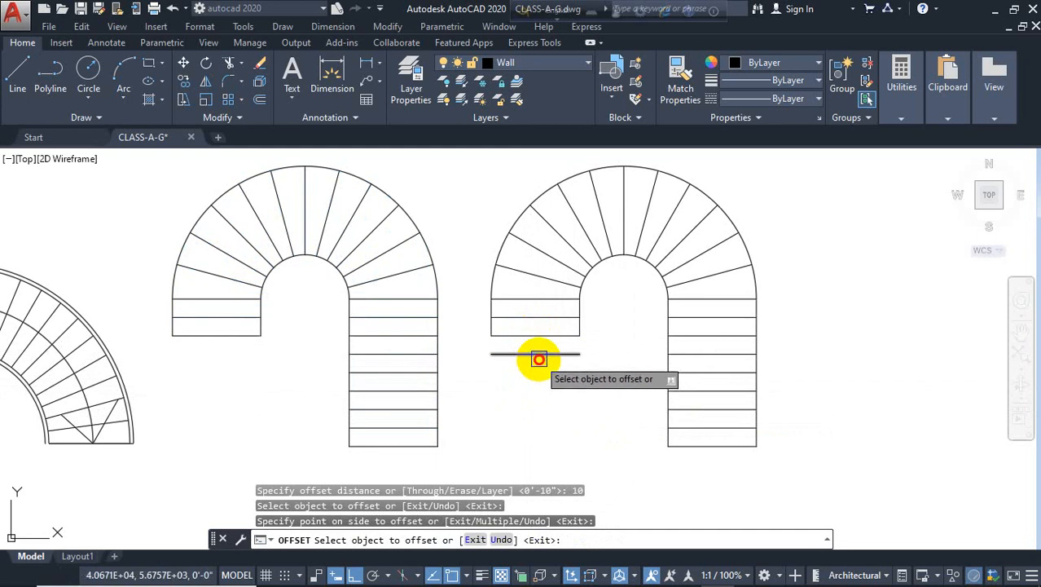
{"action": "left_click", "coordinate": [539, 355]}
{"action": "left_click", "coordinate": [534, 407]}
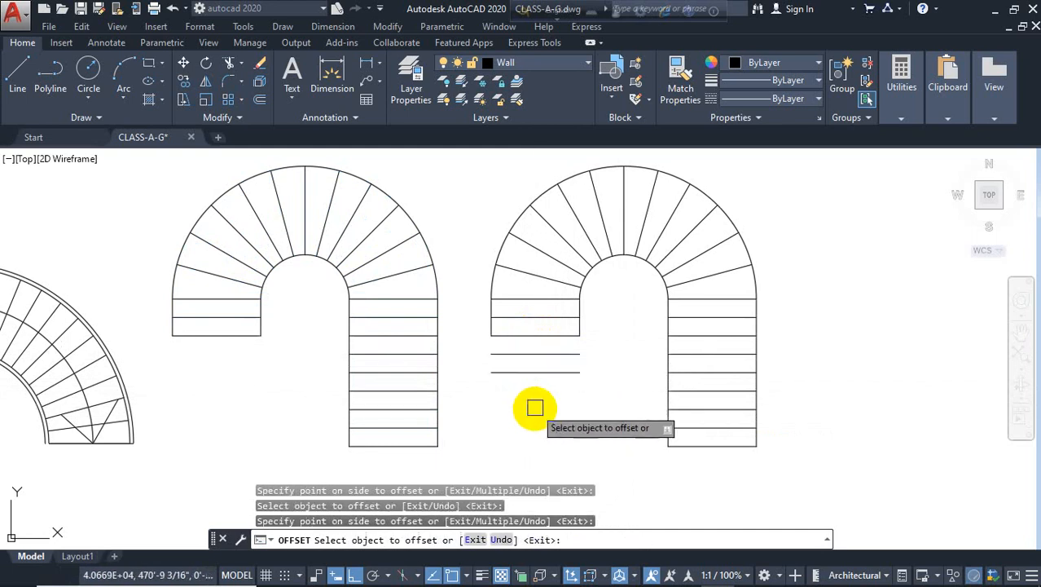
{"action": "left_click", "coordinate": [558, 374]}
{"action": "left_click", "coordinate": [553, 409]}
{"action": "key", "text": "Escape"}
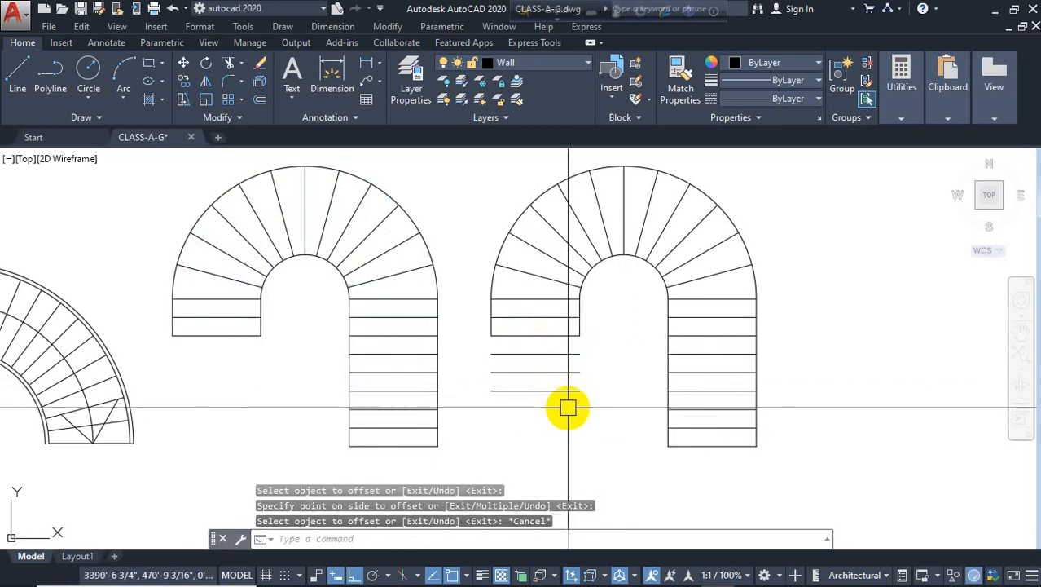
{"action": "key", "text": "Return"}
{"action": "left_click", "coordinate": [566, 392]}
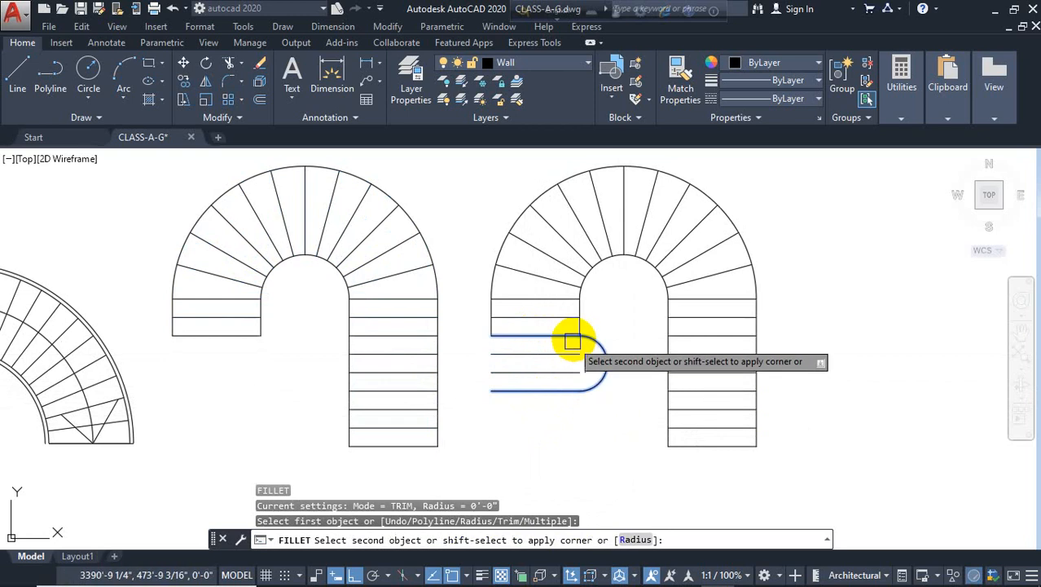
{"action": "scroll", "coordinate": [570, 326], "scroll_direction": "up", "scroll_amount": 4}
{"action": "key", "text": "Return"}
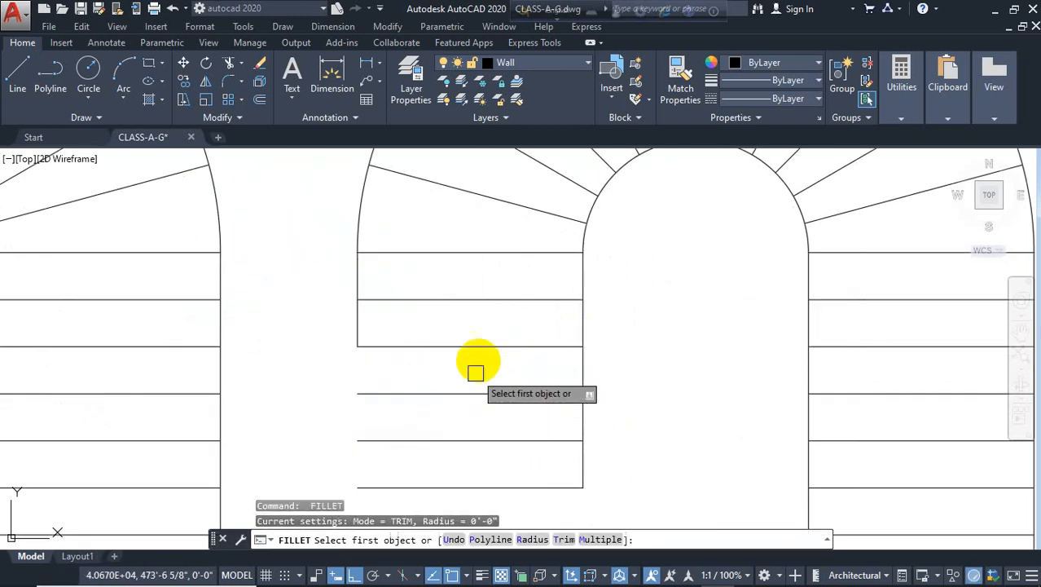
{"action": "scroll", "coordinate": [479, 364], "scroll_direction": "down", "scroll_amount": 2}
{"action": "left_click", "coordinate": [417, 437]}
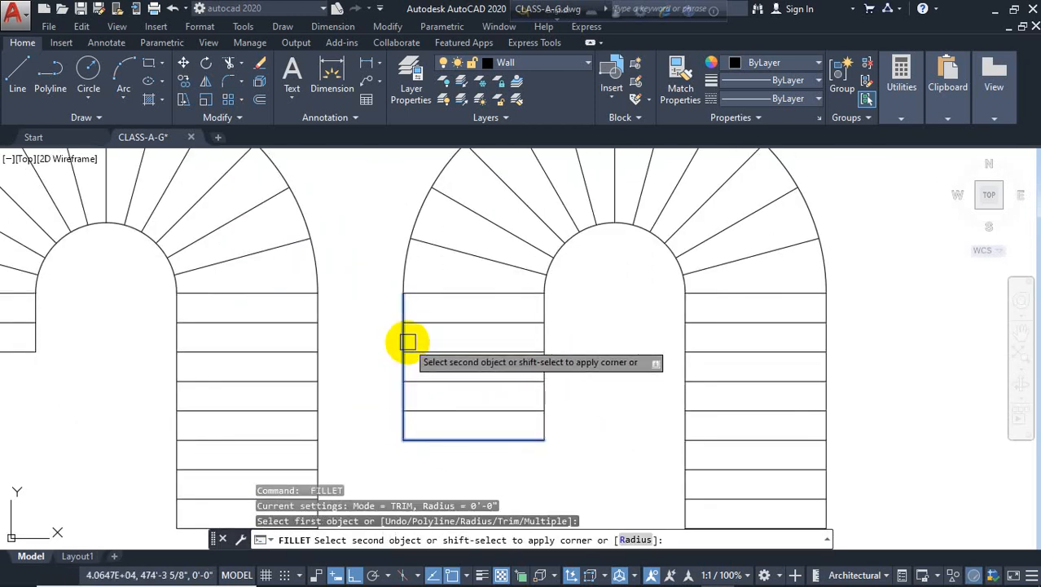
{"action": "scroll", "coordinate": [604, 365], "scroll_direction": "down", "scroll_amount": 3}
{"action": "key", "text": "Escape"}
{"action": "key", "text": "l"}
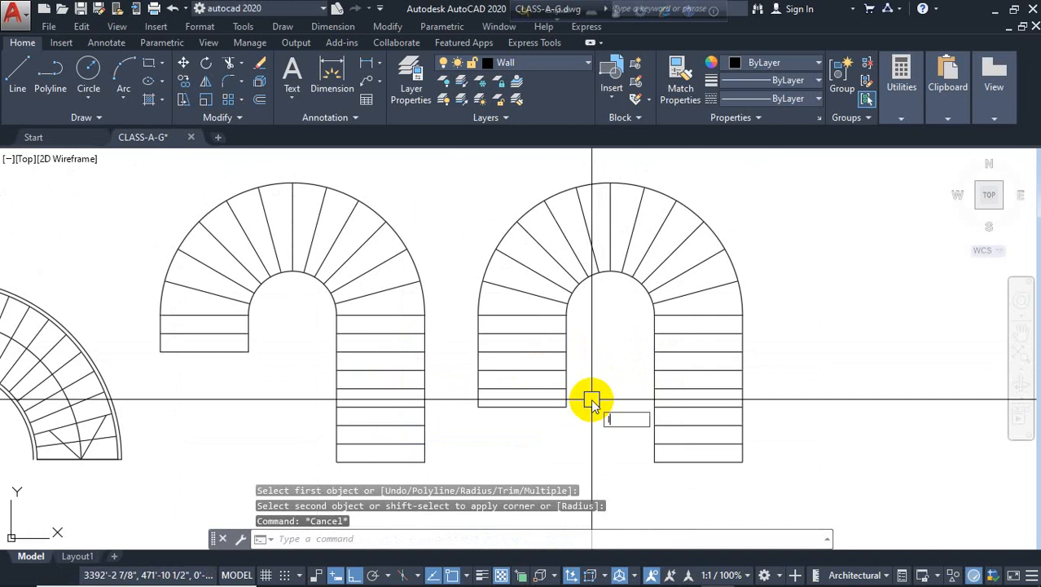
{"action": "key", "text": "Return"}
{"action": "left_click", "coordinate": [566, 405]}
{"action": "key", "text": "Escape"}
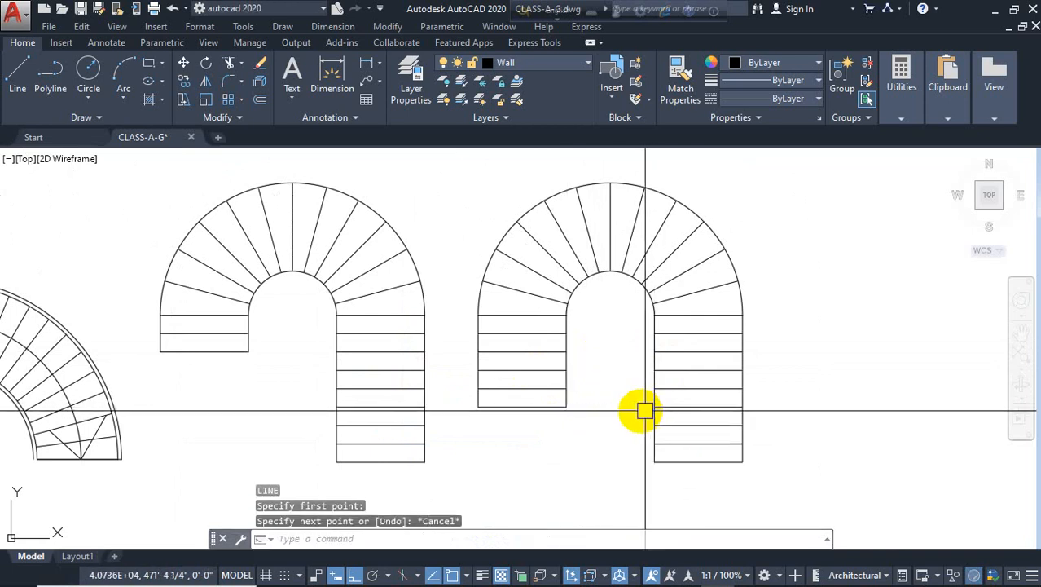
Trim and erase the lower steps of the copied stair's right run so it ends with the left run
{"action": "type", "text": "tr"}
{"action": "key", "text": "Return"}
{"action": "scroll", "coordinate": [651, 414], "scroll_direction": "up", "scroll_amount": 2}
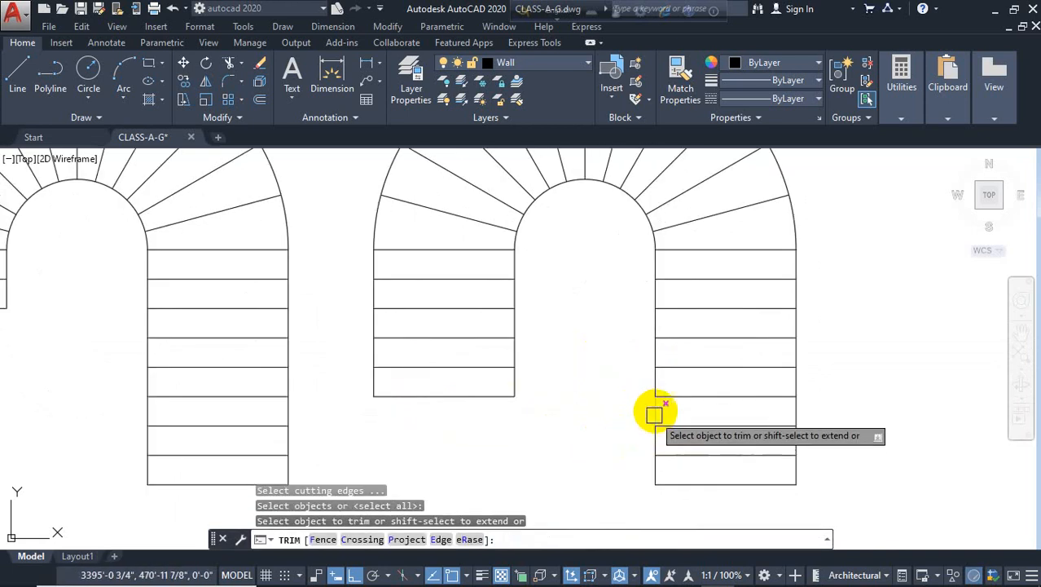
{"action": "left_click", "coordinate": [656, 411]}
{"action": "key", "text": "Escape"}
{"action": "left_click", "coordinate": [826, 410]}
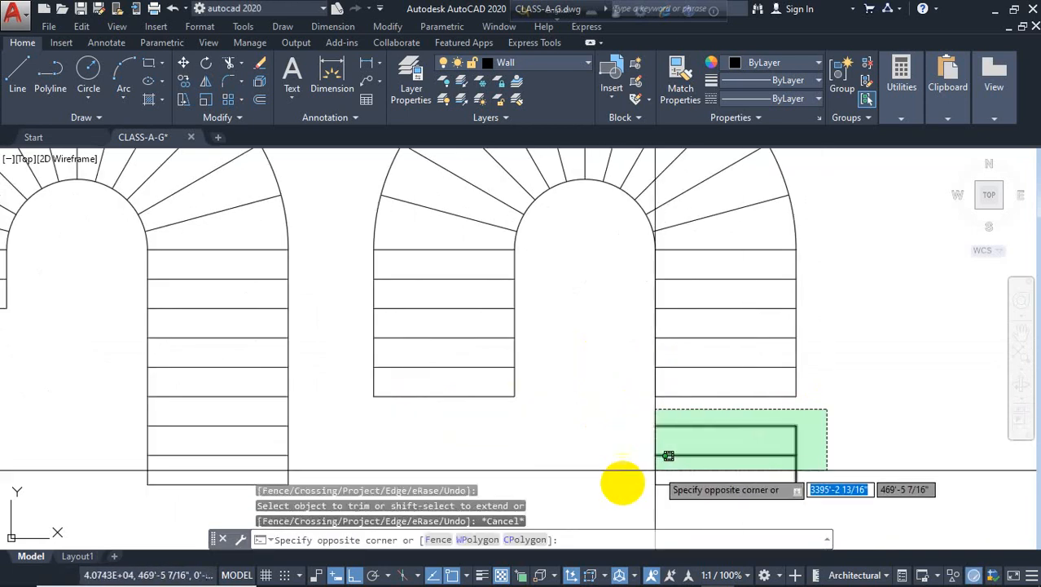
{"action": "left_click", "coordinate": [607, 492]}
{"action": "key", "text": "Delete"}
{"action": "scroll", "coordinate": [606, 492], "scroll_direction": "down", "scroll_amount": 3}
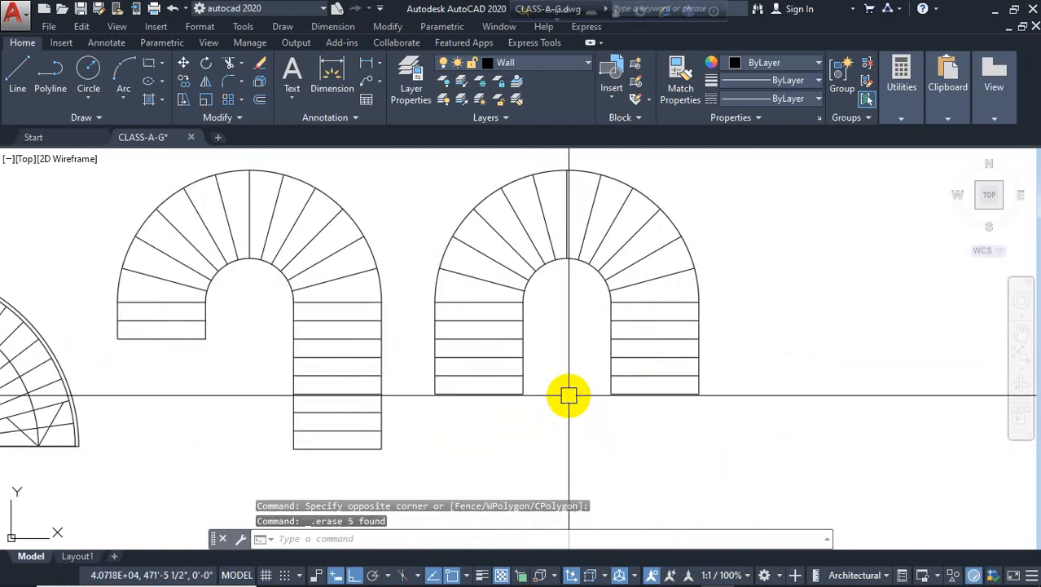
Offset the copied stair's inner arc and one side line of each run 2' to form its middle walkline
{"action": "type", "text": "o"}
{"action": "key", "text": "Return"}
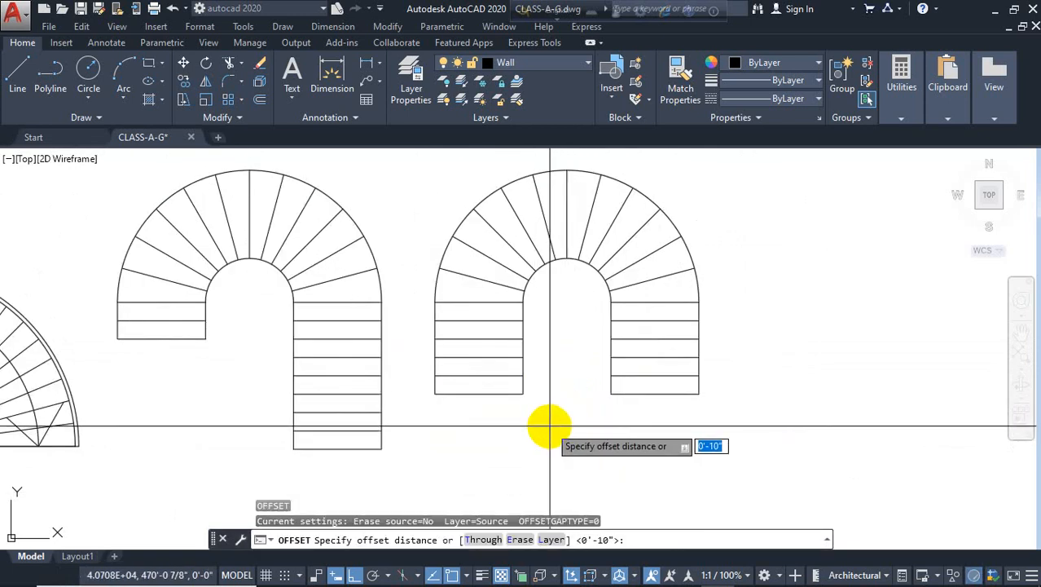
{"action": "type", "text": "2'"}
{"action": "key", "text": "Return"}
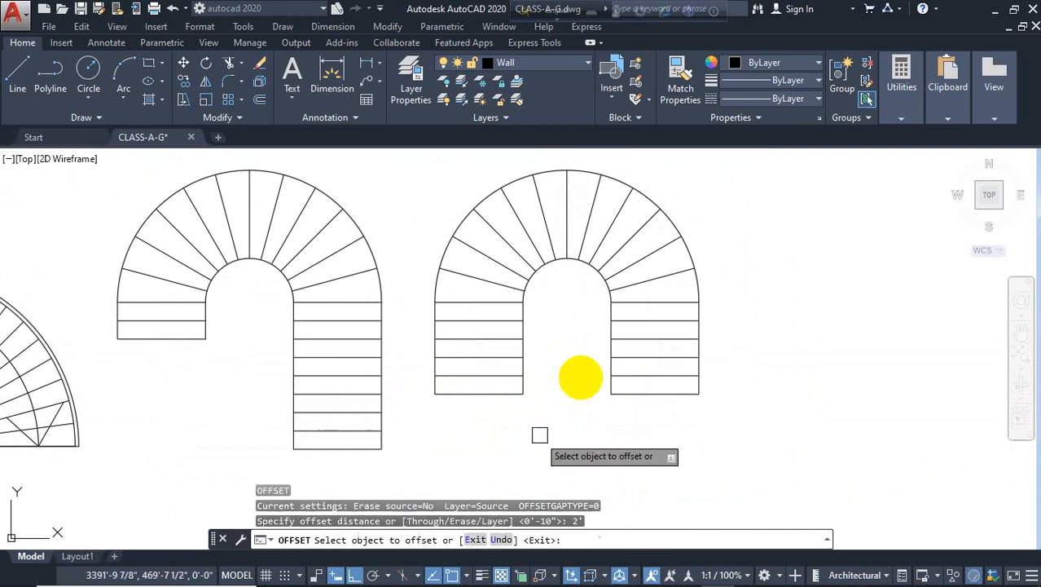
{"action": "left_click", "coordinate": [573, 170]}
{"action": "left_click", "coordinate": [565, 244]}
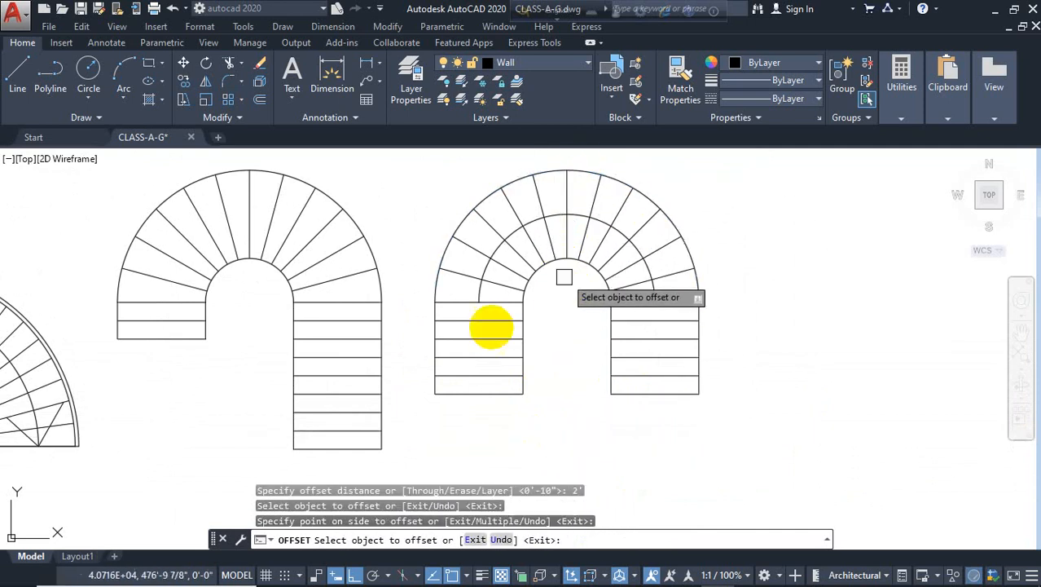
{"action": "scroll", "coordinate": [431, 374], "scroll_direction": "up", "scroll_amount": 2}
{"action": "left_click", "coordinate": [434, 354]}
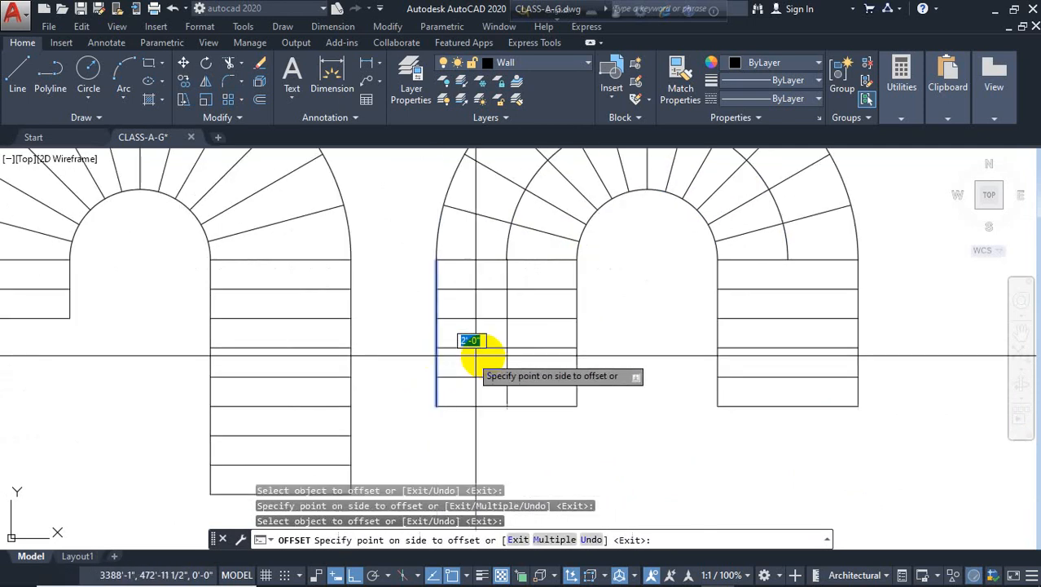
{"action": "left_click", "coordinate": [470, 342]}
{"action": "left_click", "coordinate": [715, 308]}
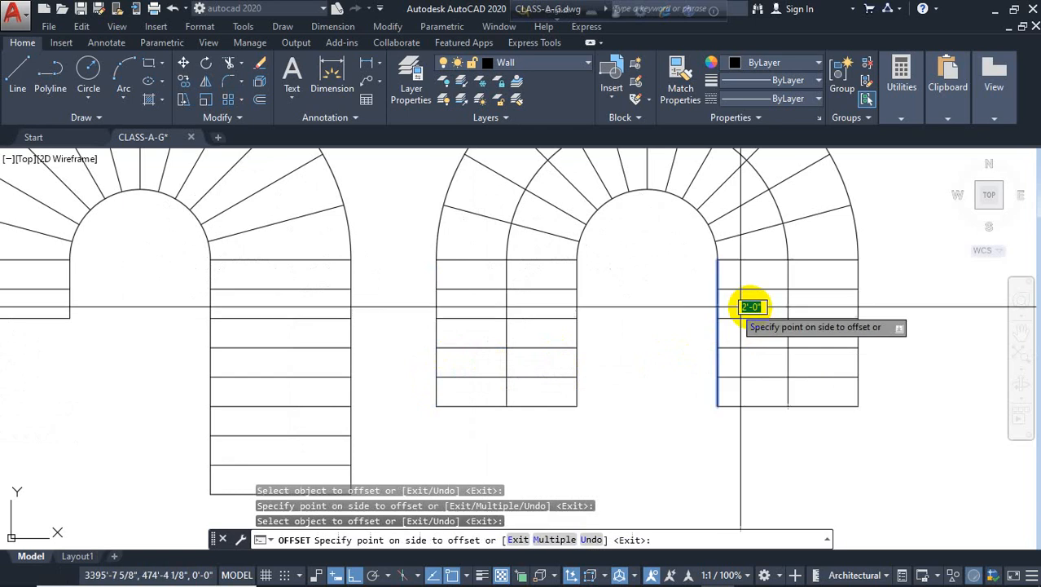
{"action": "left_click", "coordinate": [758, 303]}
{"action": "key", "text": "Escape"}
Draw a diagonal line from the bottom of the copied left run's walkline up toward its inner side
{"action": "key", "text": "l"}
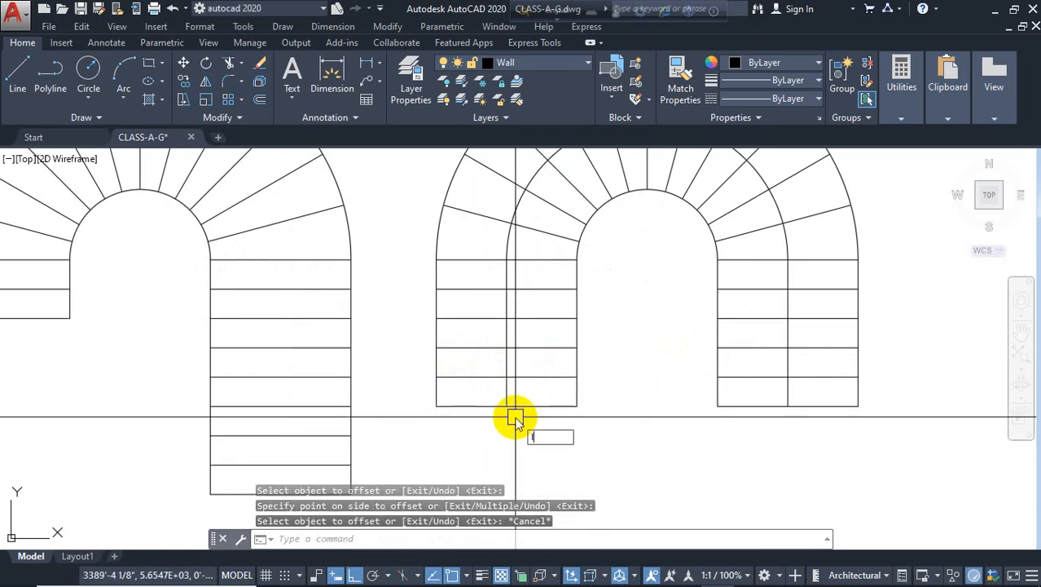
{"action": "key", "text": "Return"}
{"action": "left_click", "coordinate": [505, 405]}
{"action": "left_click", "coordinate": [561, 348]}
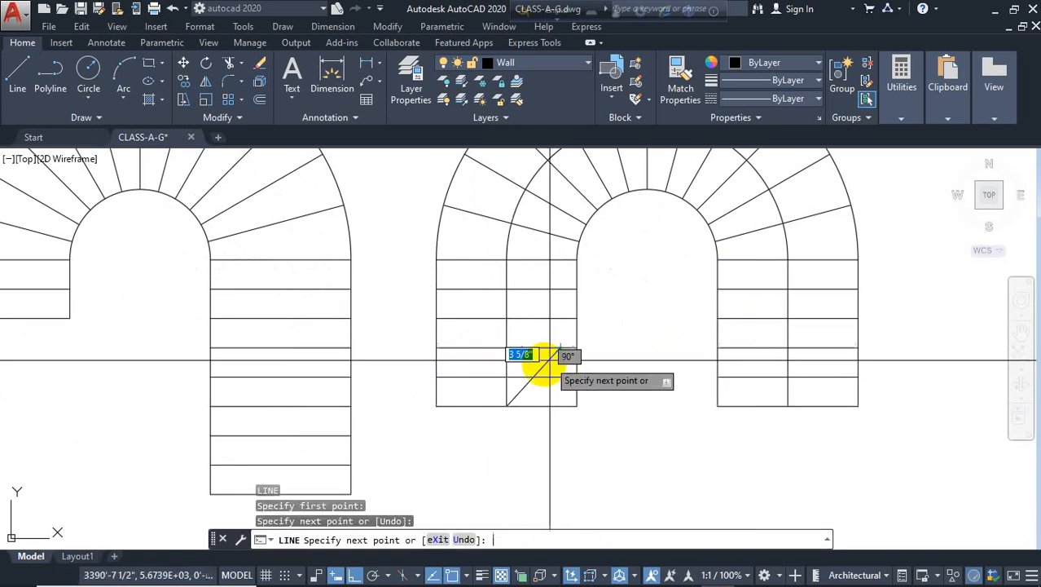
{"action": "key", "text": "Return"}
{"action": "left_click", "coordinate": [506, 404]}
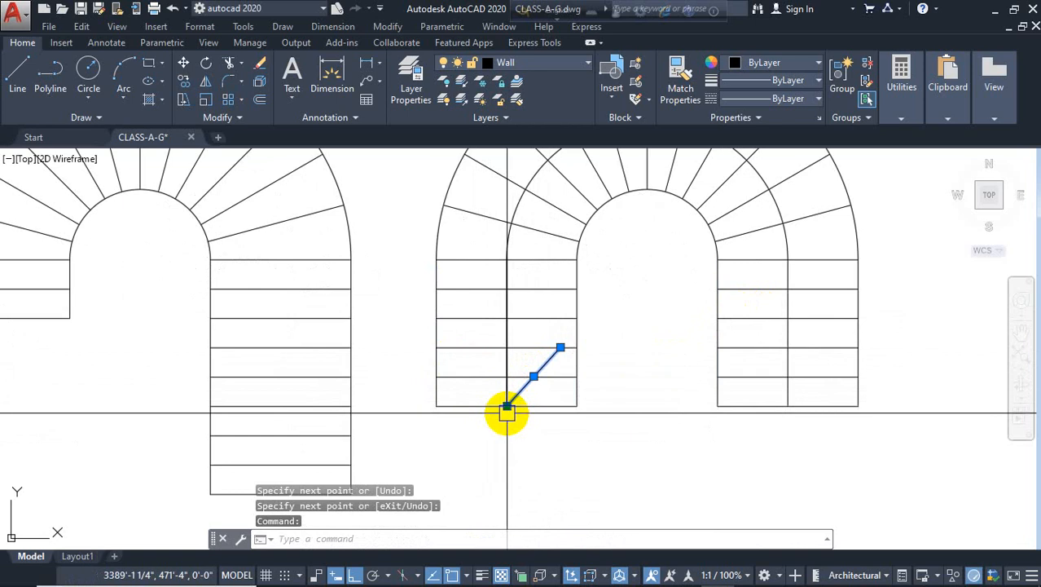
{"action": "key", "text": "m"}
{"action": "key", "text": "Return"}
{"action": "key", "text": "Escape"}
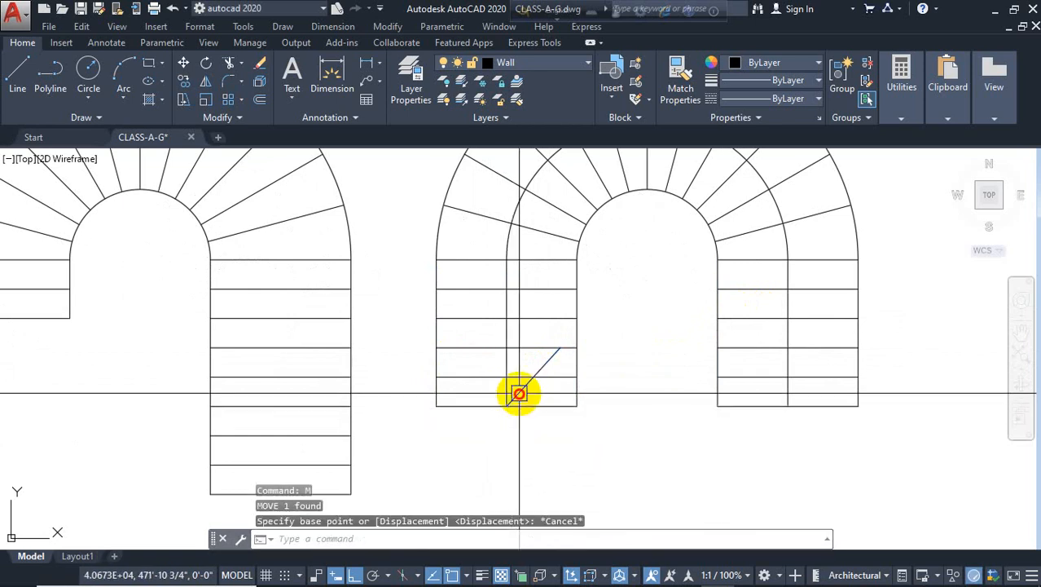
Mirror the diagonal about the walkline, keeping the source, to form an arrowhead
{"action": "type", "text": "mi"}
{"action": "key", "text": "Return"}
{"action": "left_click", "coordinate": [506, 406]}
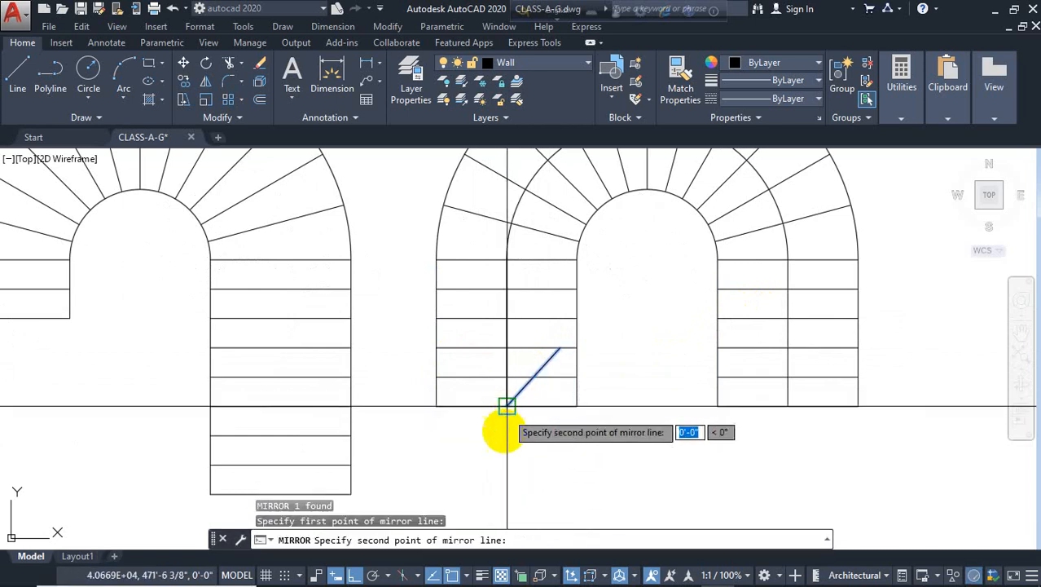
{"action": "left_click", "coordinate": [506, 453]}
{"action": "left_click", "coordinate": [523, 487]}
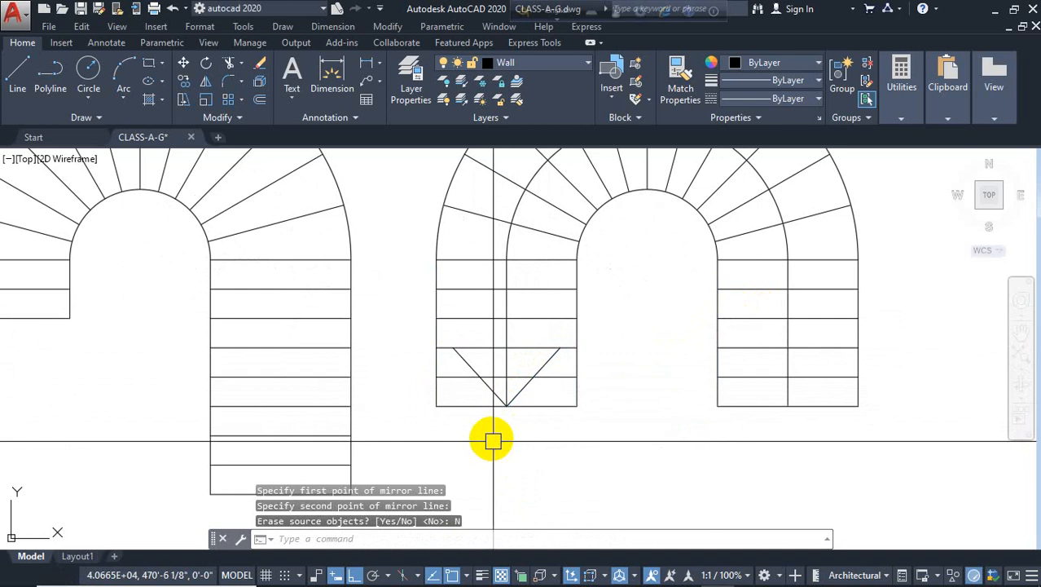
{"action": "key", "text": "Escape"}
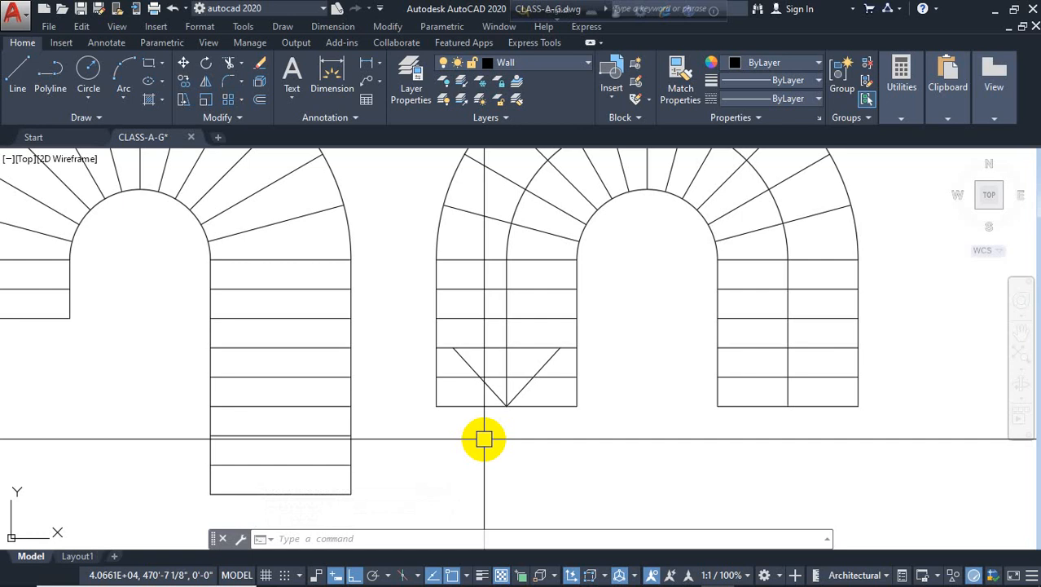
{"action": "key", "text": "Escape"}
{"action": "key", "text": "Escape"}
Offset the original stair's inner arc and right run's outer side line 2' inward as its walkline
{"action": "scroll", "coordinate": [400, 306], "scroll_direction": "down", "scroll_amount": 2}
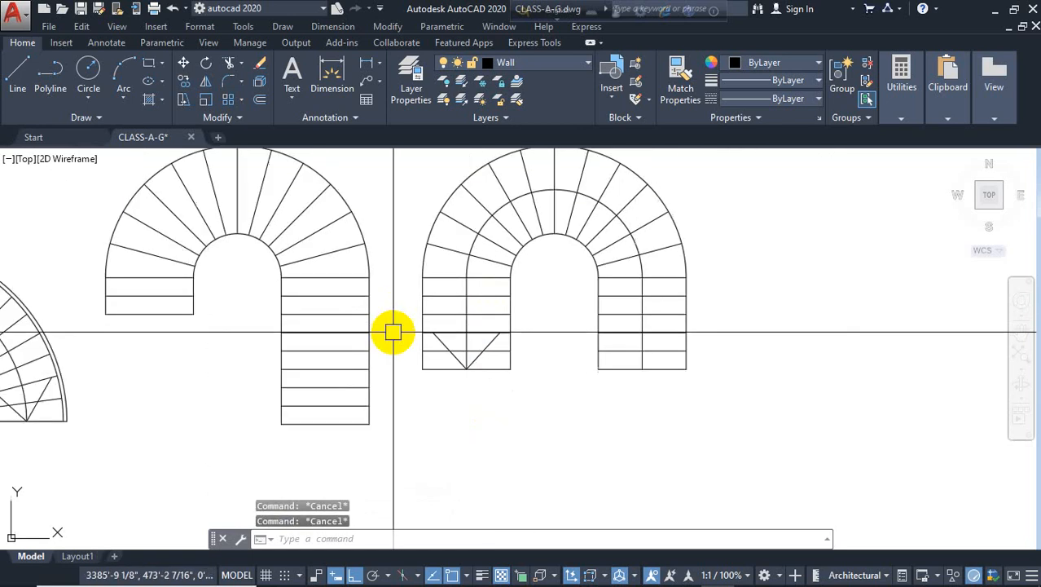
{"action": "middle_click_drag", "start_coordinate": [392, 334], "coordinate": [498, 342]}
{"action": "middle_click_drag", "start_coordinate": [497, 381], "coordinate": [500, 382]}
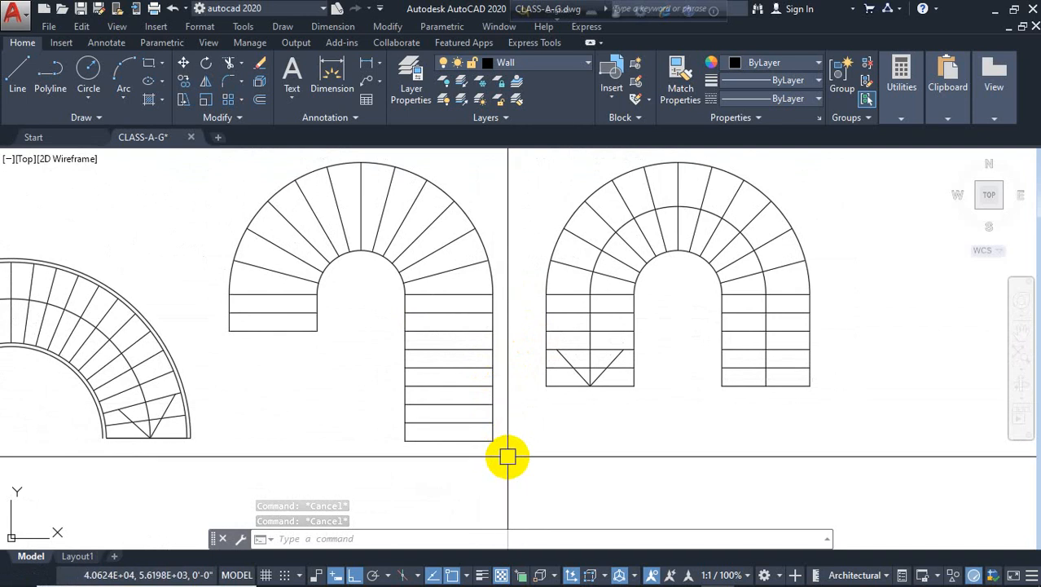
{"action": "key", "text": "Return"}
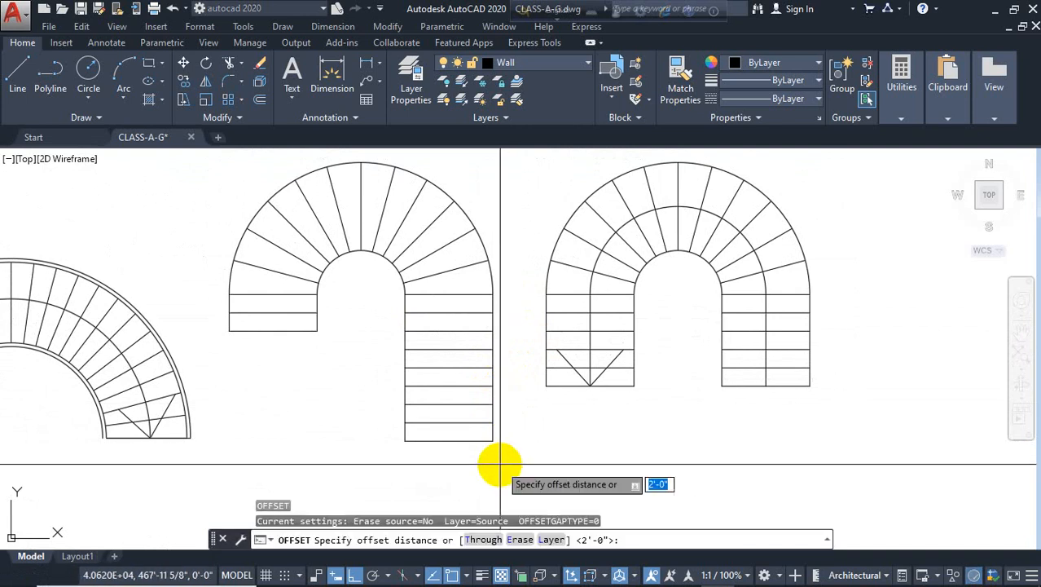
{"action": "type", "text": "2"}
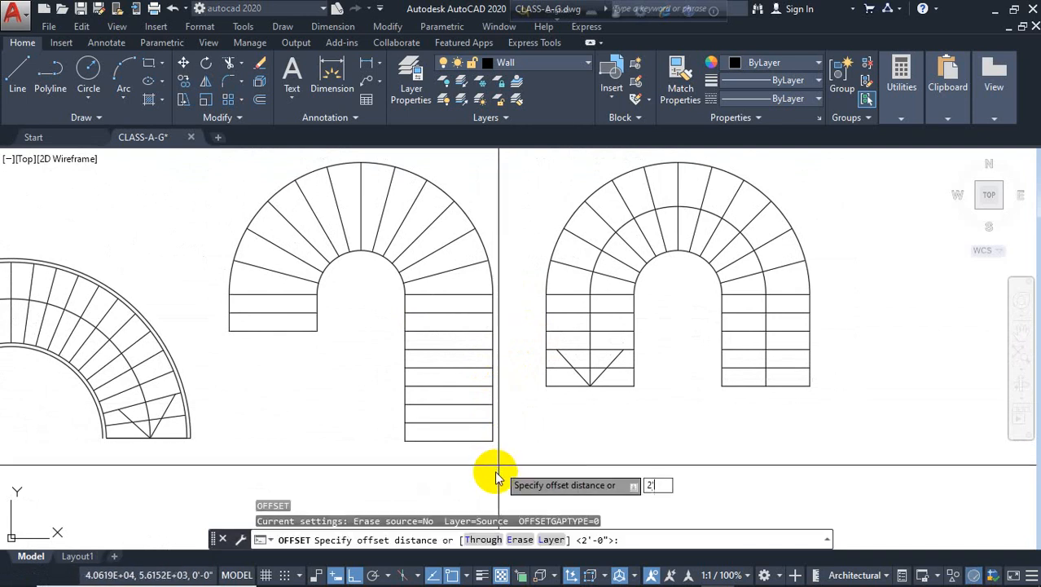
{"action": "type", "text": "'"}
{"action": "key", "text": "Return"}
{"action": "scroll", "coordinate": [368, 245], "scroll_direction": "up", "scroll_amount": 4}
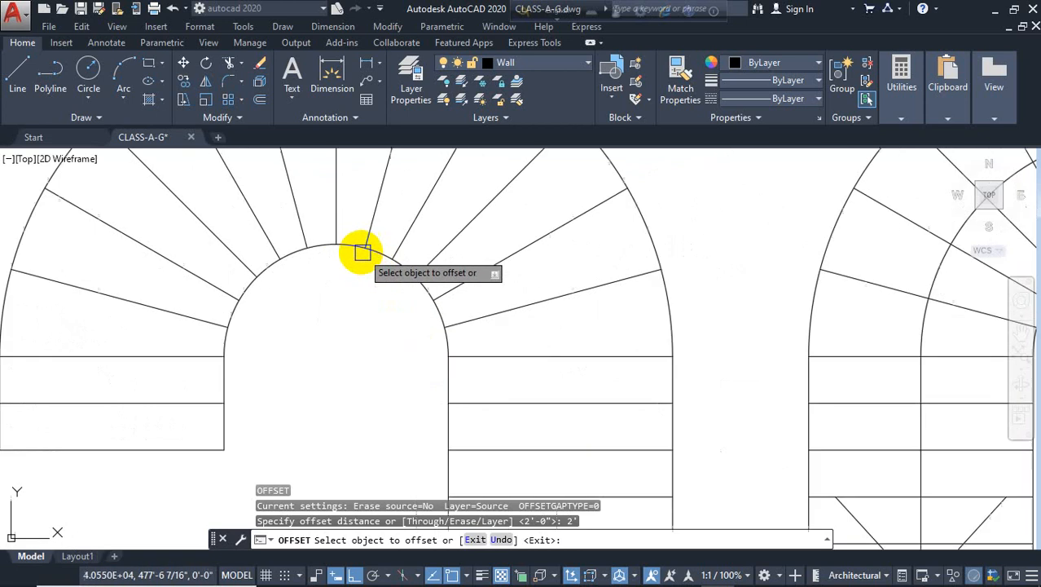
{"action": "left_click", "coordinate": [351, 249]}
{"action": "left_click", "coordinate": [351, 213]}
{"action": "scroll", "coordinate": [360, 318], "scroll_direction": "down", "scroll_amount": 4}
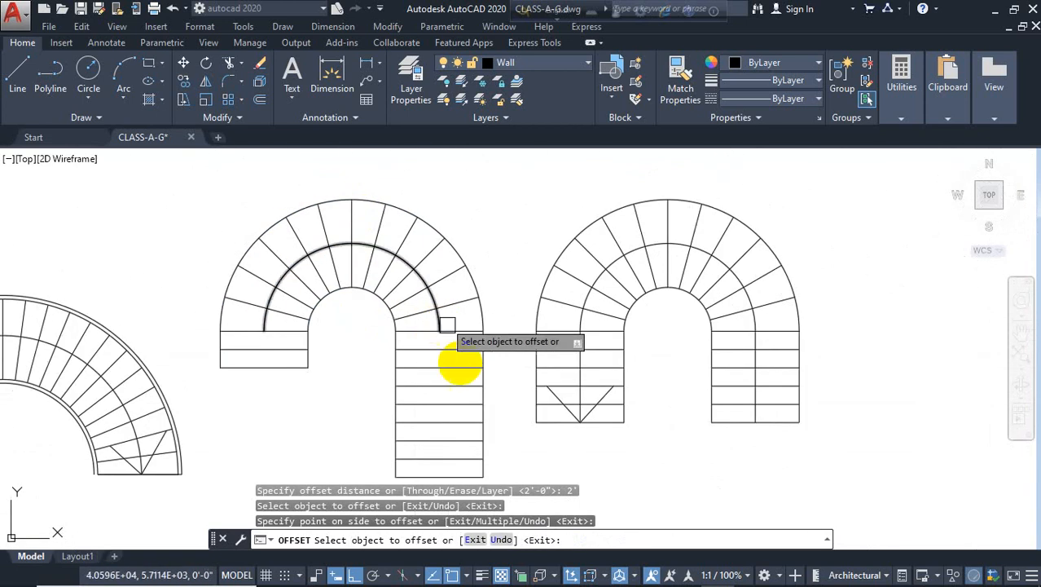
{"action": "scroll", "coordinate": [482, 399], "scroll_direction": "up", "scroll_amount": 2}
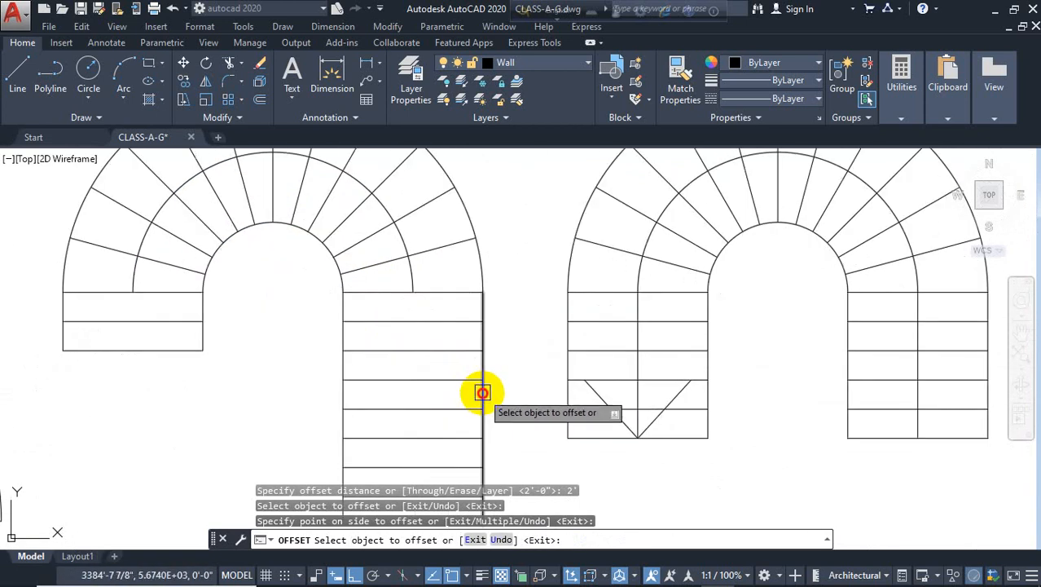
{"action": "left_click", "coordinate": [482, 390]}
{"action": "left_click", "coordinate": [402, 374]}
{"action": "scroll", "coordinate": [495, 326], "scroll_direction": "down", "scroll_amount": 4}
{"action": "scroll", "coordinate": [331, 327], "scroll_direction": "up", "scroll_amount": 4}
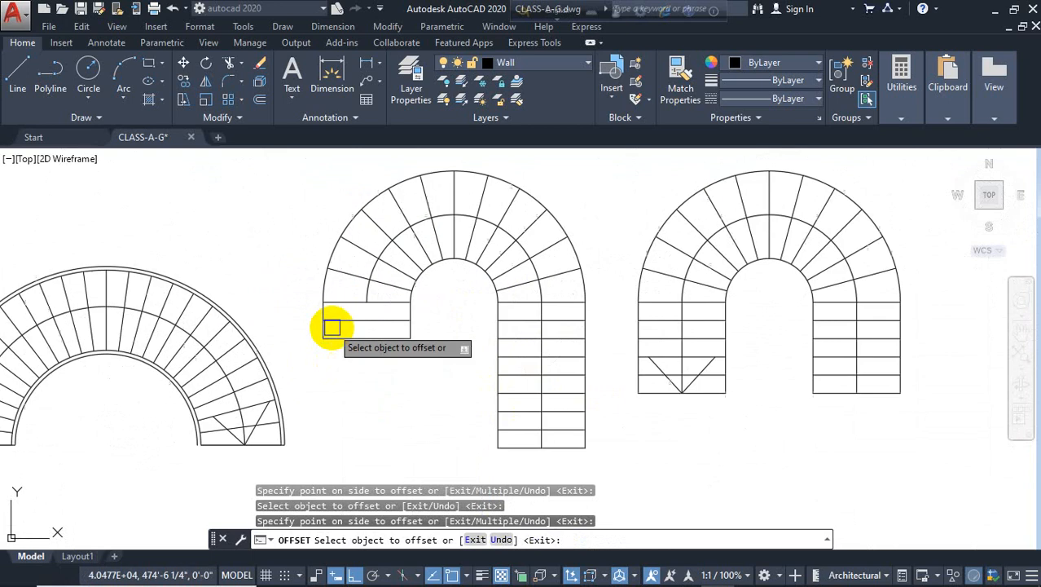
{"action": "key", "text": "Escape"}
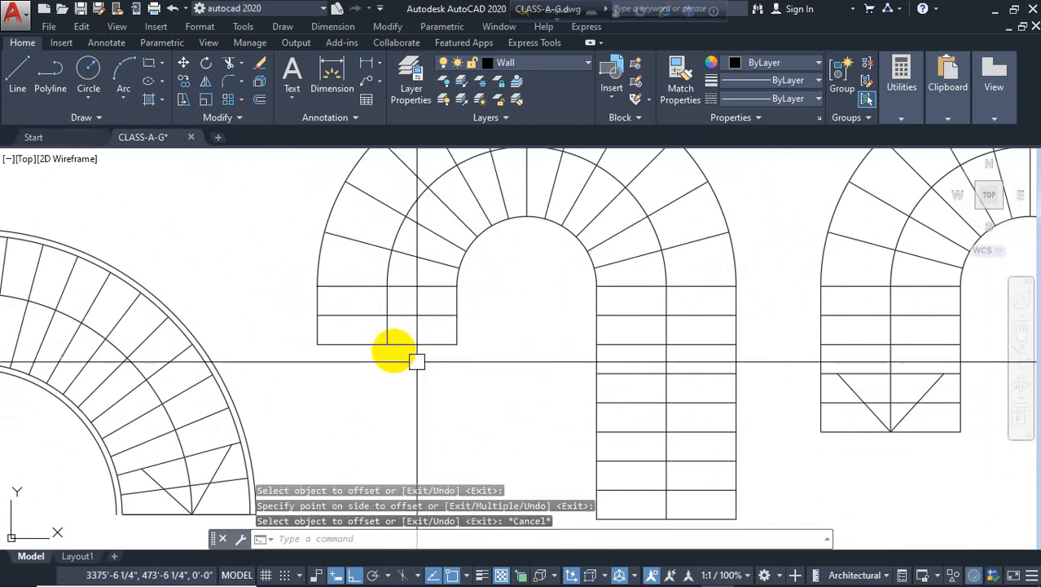
{"action": "scroll", "coordinate": [358, 391], "scroll_direction": "down", "scroll_amount": 3}
{"action": "type", "text": "l"}
{"action": "key", "text": "Return"}
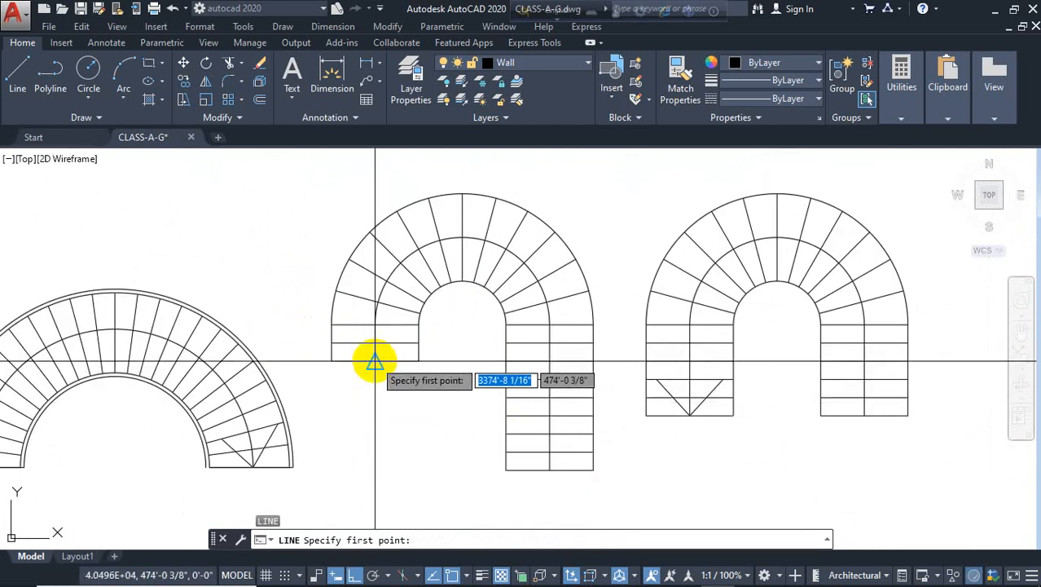
{"action": "left_click", "coordinate": [374, 360]}
{"action": "scroll", "coordinate": [379, 349], "scroll_direction": "up", "scroll_amount": 2}
{"action": "key", "text": "Escape"}
{"action": "scroll", "coordinate": [367, 367], "scroll_direction": "down", "scroll_amount": 3}
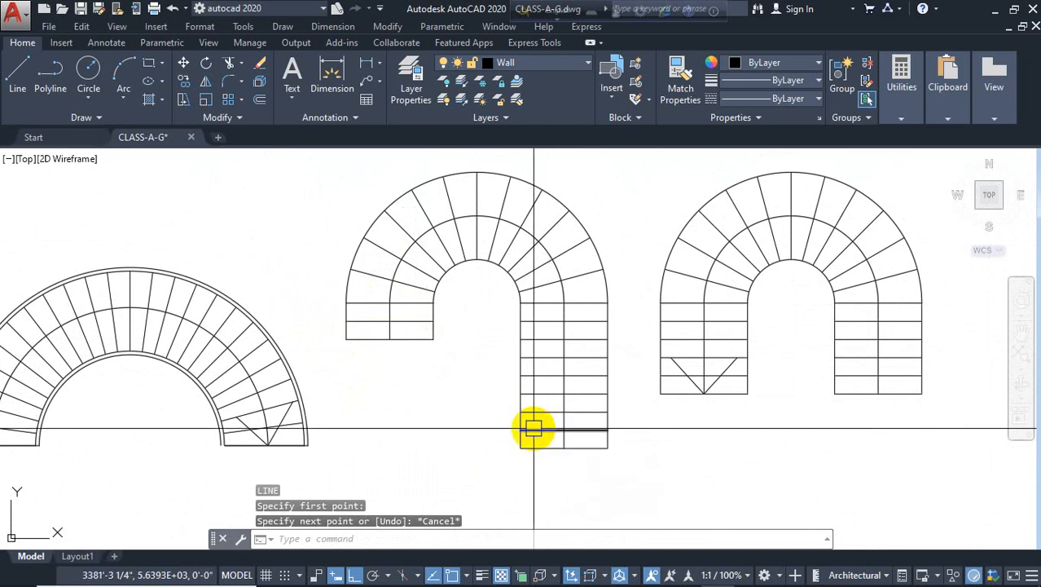
Draw two diagonal lines from the bottom middle of the original stair's left run to form an arrowhead
{"action": "type", "text": "l"}
{"action": "key", "text": "Return"}
{"action": "scroll", "coordinate": [414, 321], "scroll_direction": "up", "scroll_amount": 2}
{"action": "left_click", "coordinate": [374, 352]}
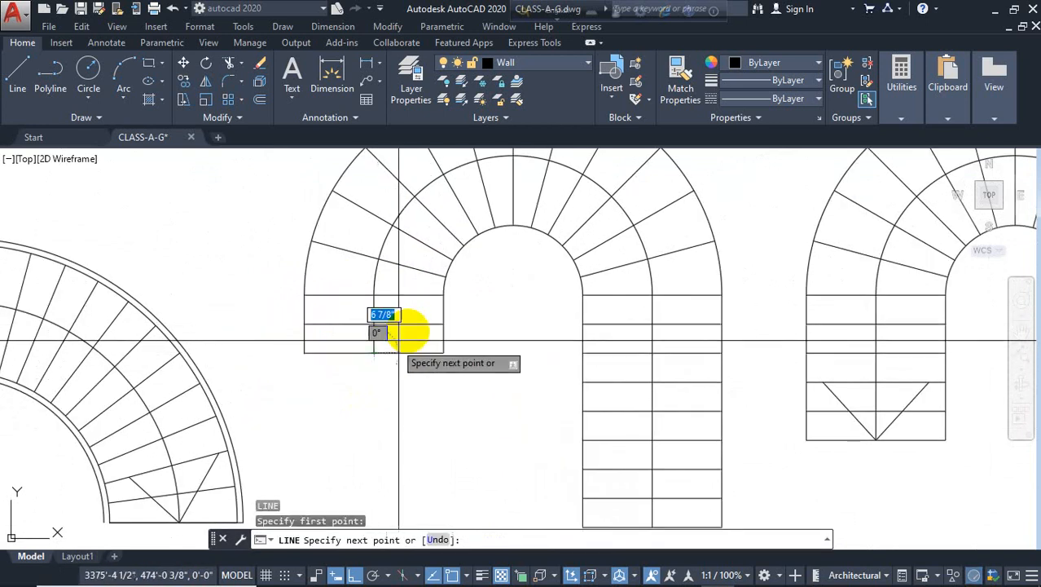
{"action": "left_click", "coordinate": [413, 325]}
{"action": "key", "text": "Return"}
{"action": "key", "text": "Return"}
{"action": "left_click", "coordinate": [374, 353]}
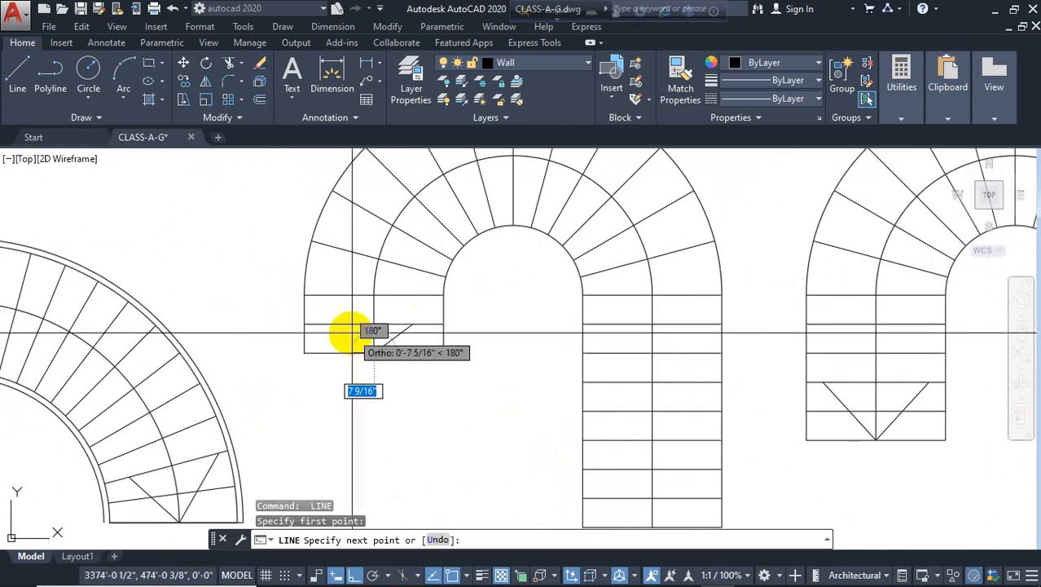
{"action": "left_click", "coordinate": [344, 332]}
{"action": "key", "text": "Escape"}
{"action": "scroll", "coordinate": [273, 393], "scroll_direction": "down", "scroll_amount": 4}
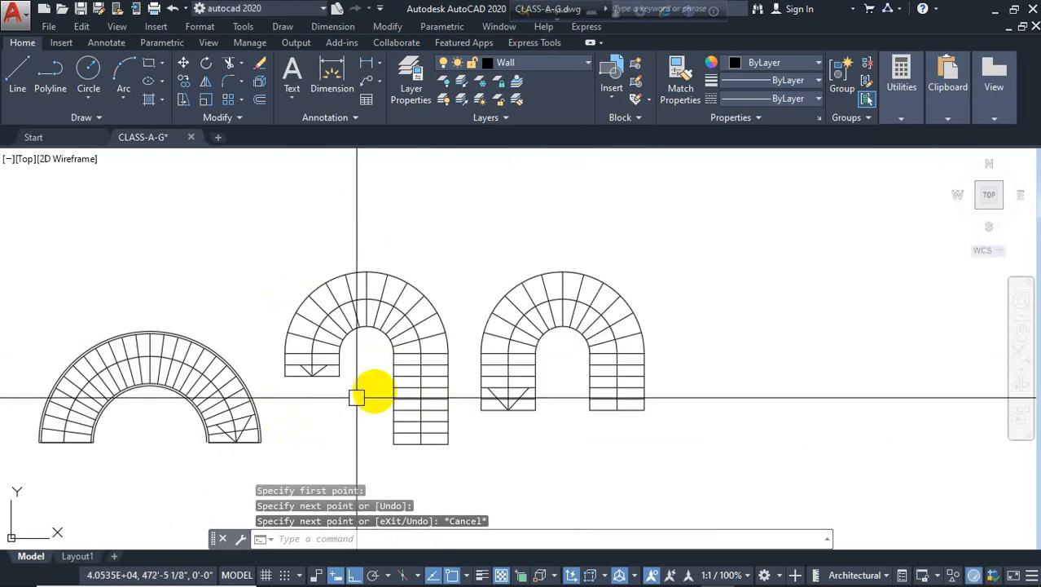
{"action": "middle_click_drag", "start_coordinate": [475, 372], "coordinate": [402, 330]}
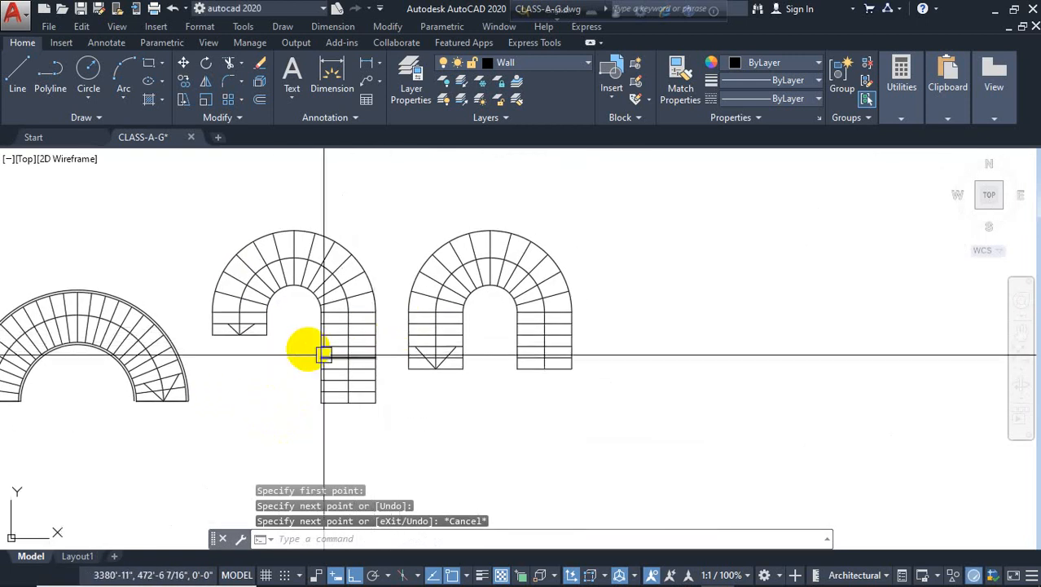
Offset the copied stair's inner arc, inner side lines, outer arc and outer side line 2" outward as borders
{"action": "scroll", "coordinate": [306, 333], "scroll_direction": "up", "scroll_amount": 2}
{"action": "key", "text": "Return"}
{"action": "type", "text": "2"}
{"action": "key", "text": "Return"}
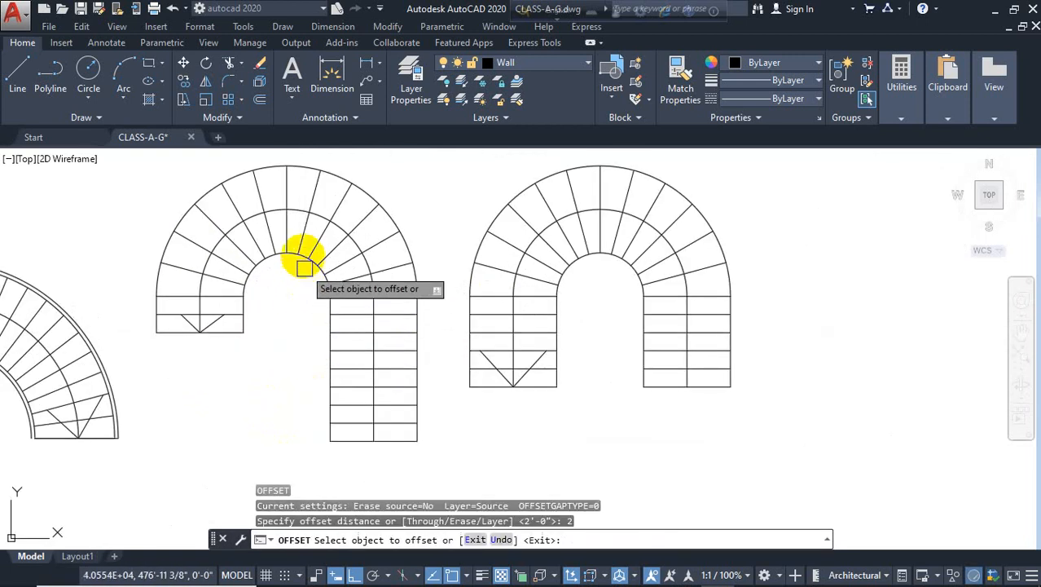
{"action": "scroll", "coordinate": [293, 255], "scroll_direction": "up", "scroll_amount": 2}
{"action": "left_click", "coordinate": [286, 254]}
{"action": "left_click", "coordinate": [280, 316]}
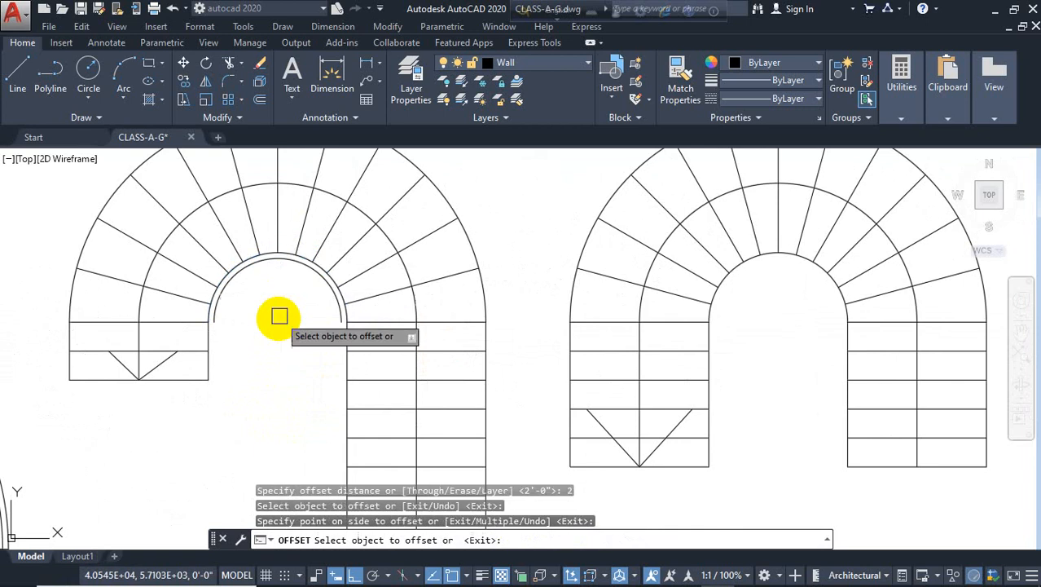
{"action": "left_click", "coordinate": [213, 352]}
{"action": "left_click", "coordinate": [233, 360]}
{"action": "left_click", "coordinate": [345, 334]}
{"action": "left_click", "coordinate": [338, 330]}
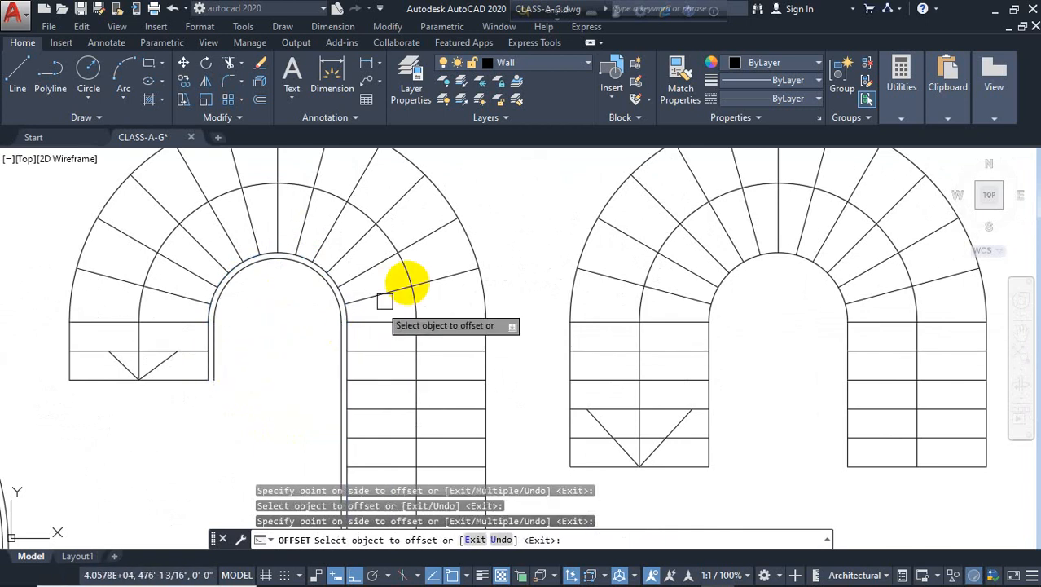
{"action": "left_click", "coordinate": [449, 232]}
{"action": "left_click", "coordinate": [535, 230]}
{"action": "left_click", "coordinate": [487, 333]}
{"action": "left_click", "coordinate": [522, 339]}
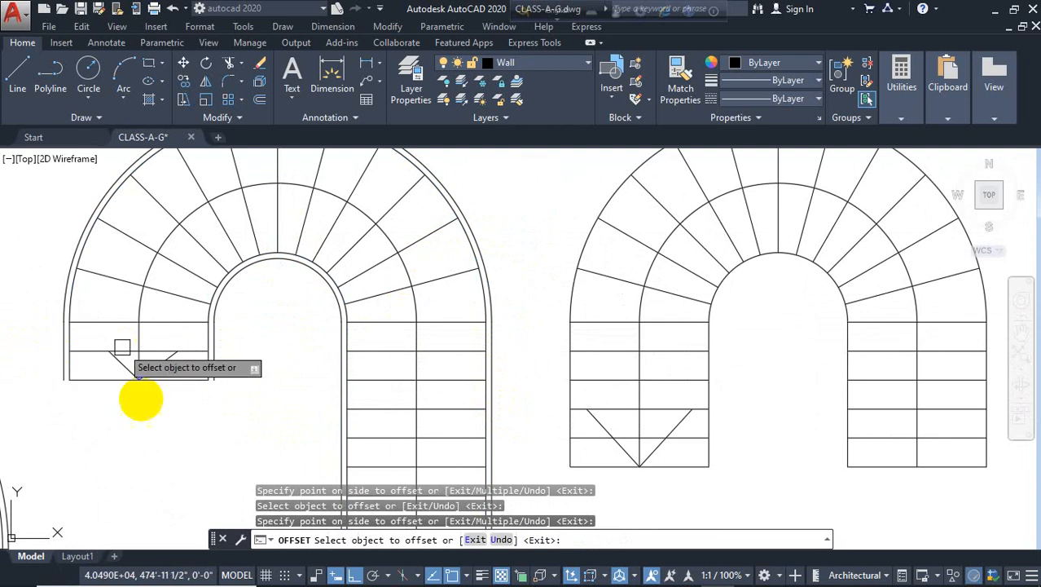
Offset the original stair's inner arc, both inner side lines and both outer side lines 2" outward as borders
{"action": "scroll", "coordinate": [139, 395], "scroll_direction": "down", "scroll_amount": 4}
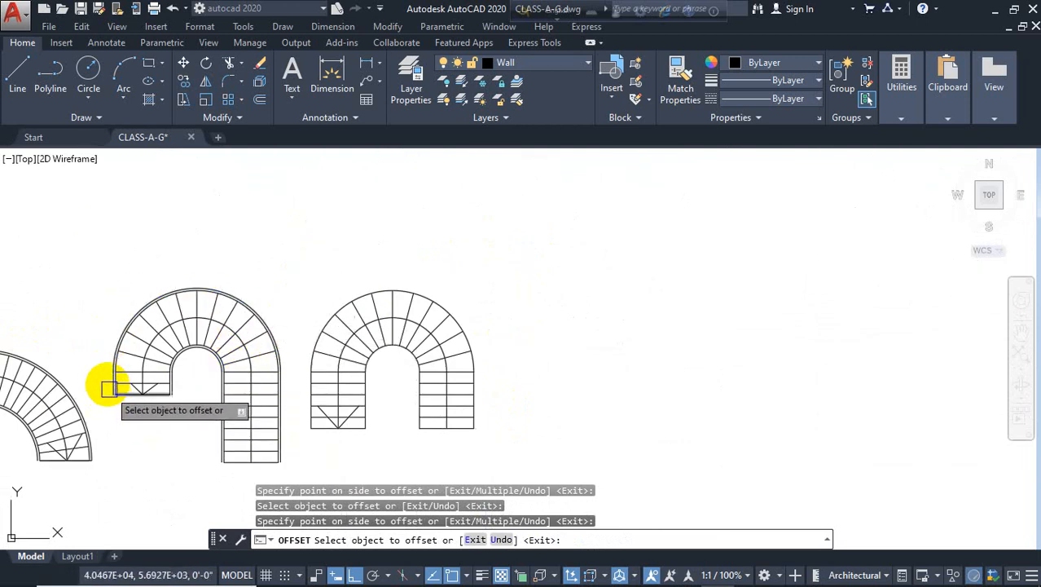
{"action": "scroll", "coordinate": [480, 291], "scroll_direction": "down", "scroll_amount": 4}
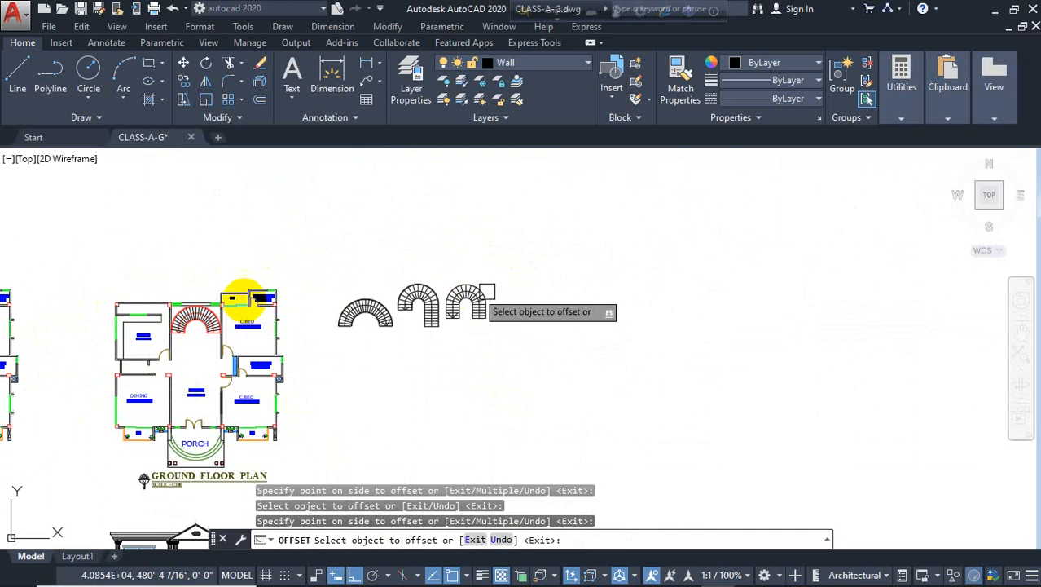
{"action": "scroll", "coordinate": [176, 299], "scroll_direction": "up", "scroll_amount": 5}
{"action": "scroll", "coordinate": [366, 350], "scroll_direction": "down", "scroll_amount": 4}
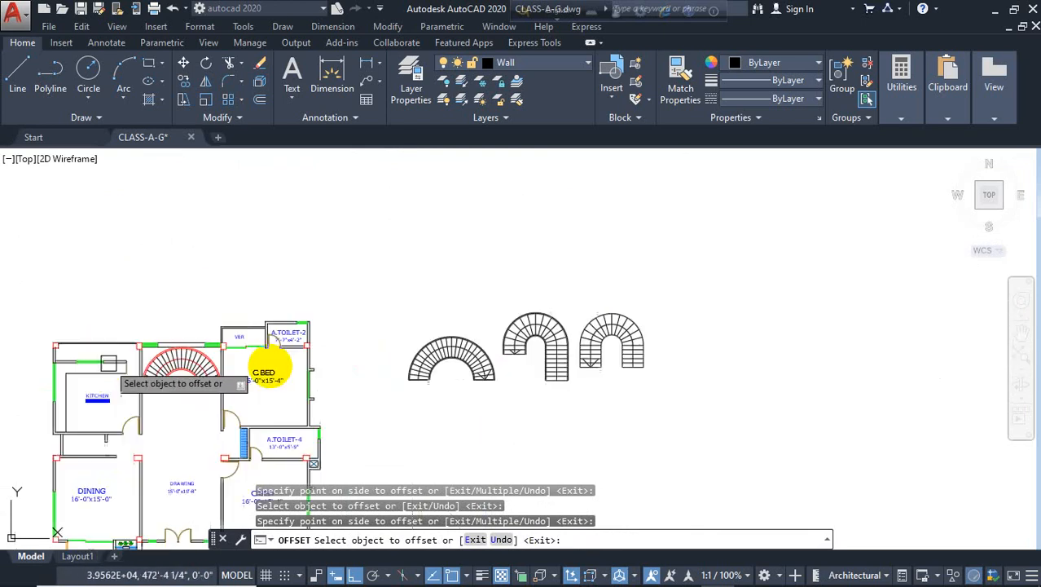
{"action": "scroll", "coordinate": [521, 326], "scroll_direction": "up", "scroll_amount": 4}
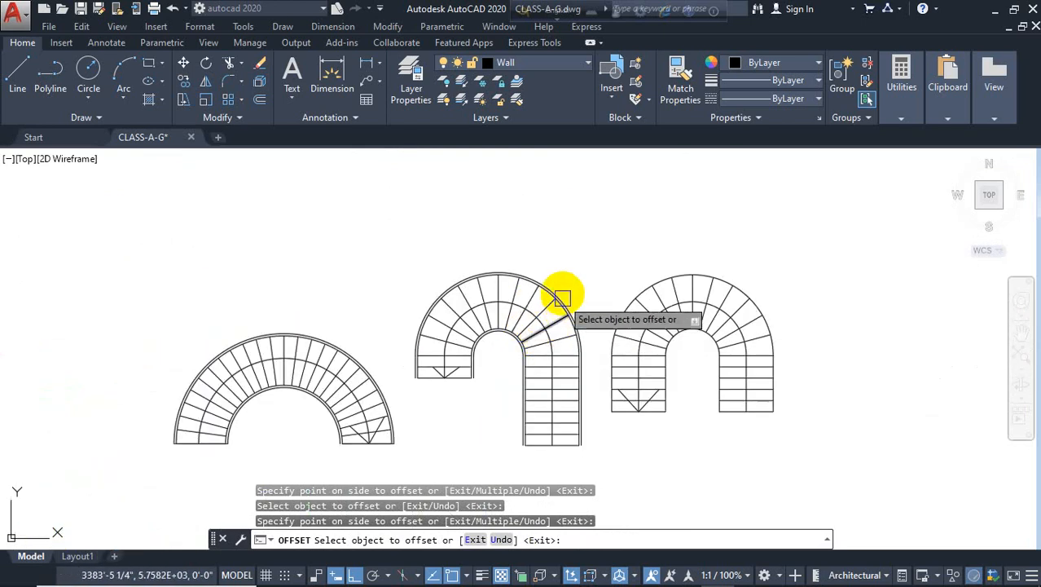
{"action": "scroll", "coordinate": [441, 269], "scroll_direction": "up", "scroll_amount": 2}
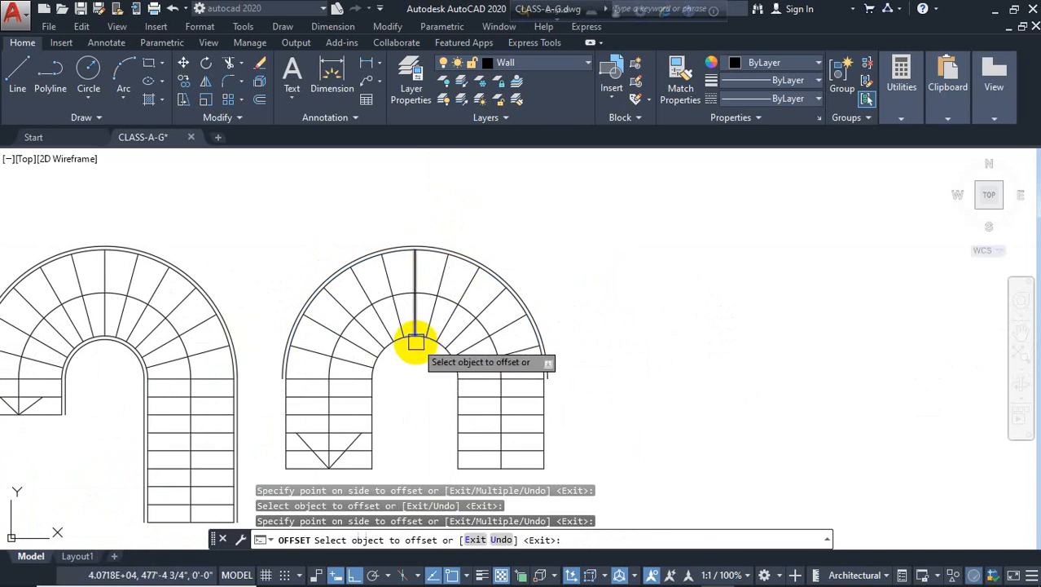
{"action": "left_click", "coordinate": [417, 343]}
{"action": "key", "text": "space"}
{"action": "key", "text": "space"}
{"action": "scroll", "coordinate": [419, 346], "scroll_direction": "up", "scroll_amount": 4}
{"action": "key", "text": "space"}
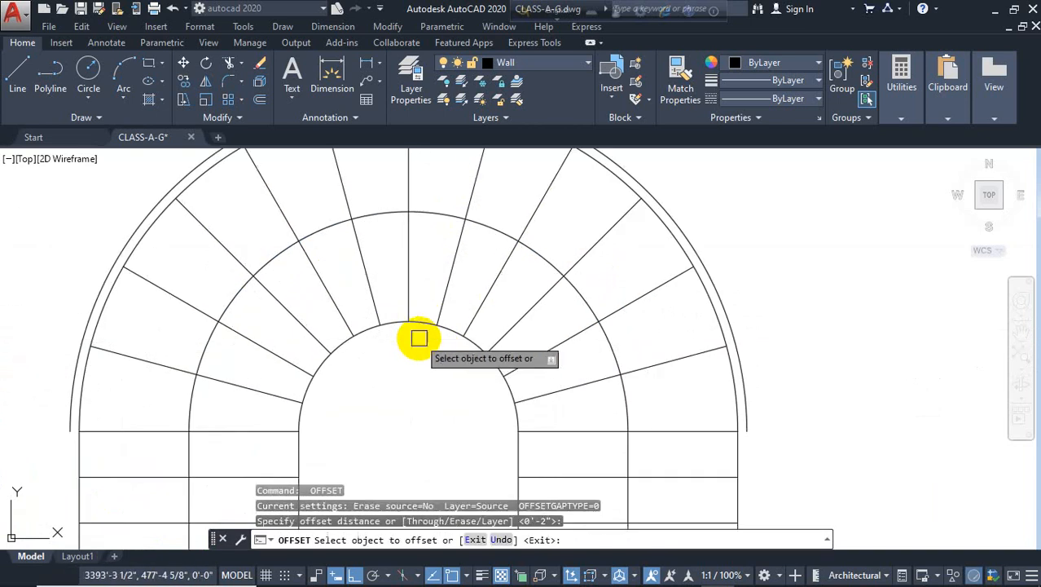
{"action": "left_click", "coordinate": [419, 325]}
{"action": "left_click", "coordinate": [435, 356]}
{"action": "scroll", "coordinate": [456, 363], "scroll_direction": "down", "scroll_amount": 4}
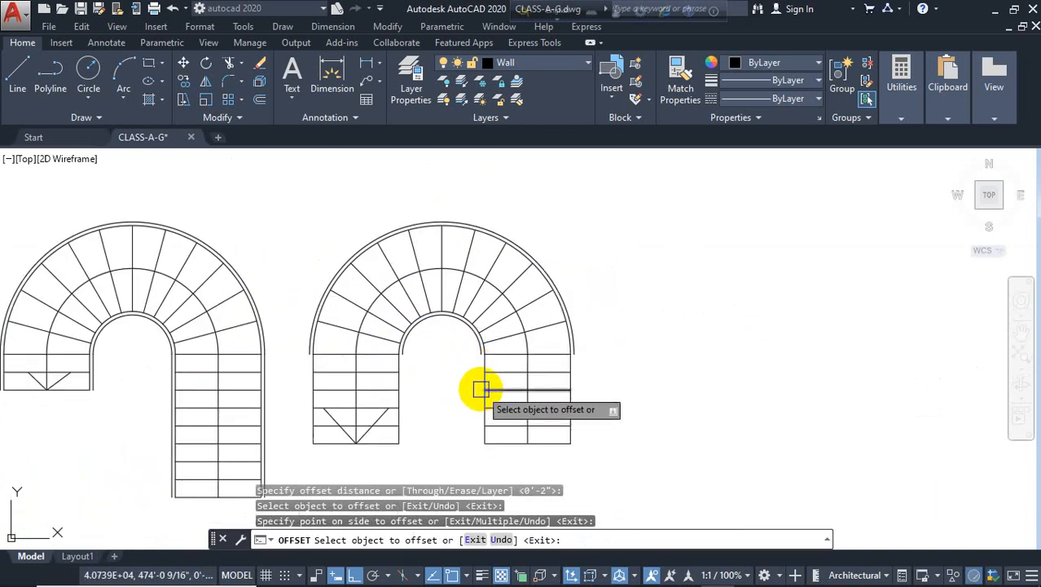
{"action": "scroll", "coordinate": [481, 389], "scroll_direction": "up", "scroll_amount": 2}
{"action": "left_click", "coordinate": [480, 372]}
{"action": "left_click", "coordinate": [425, 396]}
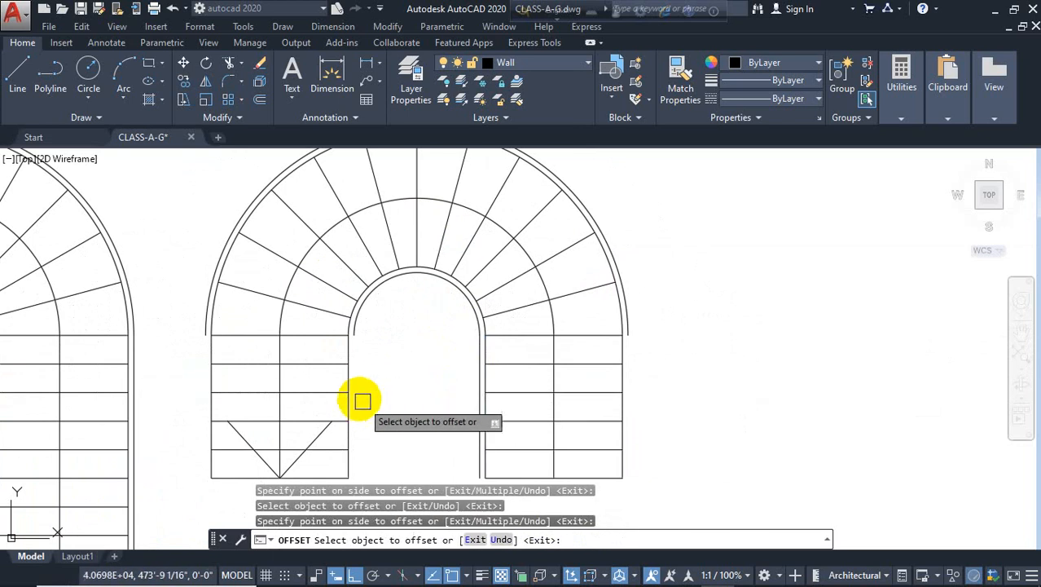
{"action": "left_click", "coordinate": [352, 382]}
{"action": "left_click", "coordinate": [400, 378]}
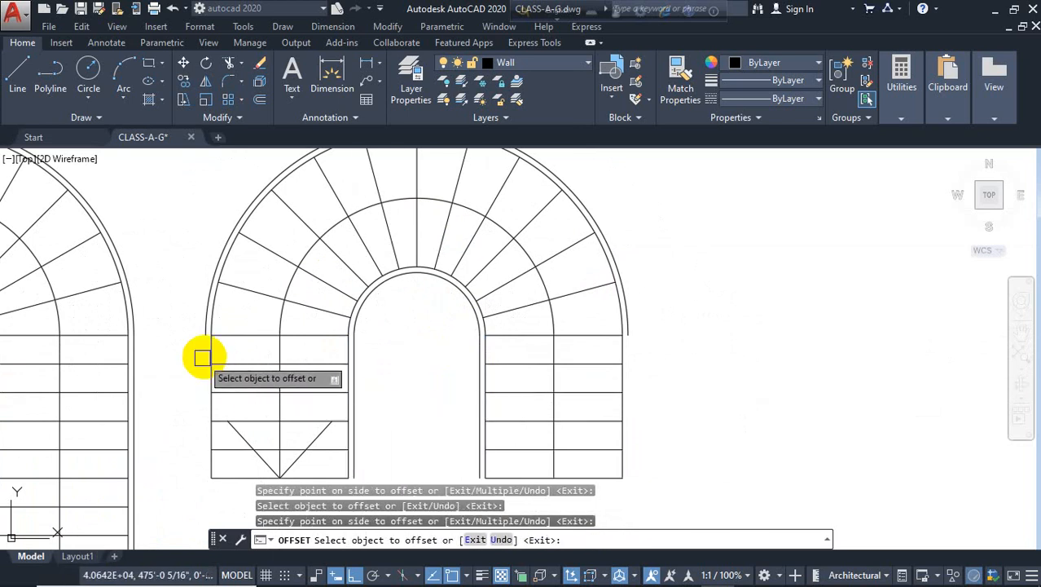
{"action": "left_click", "coordinate": [212, 354]}
{"action": "left_click", "coordinate": [194, 355]}
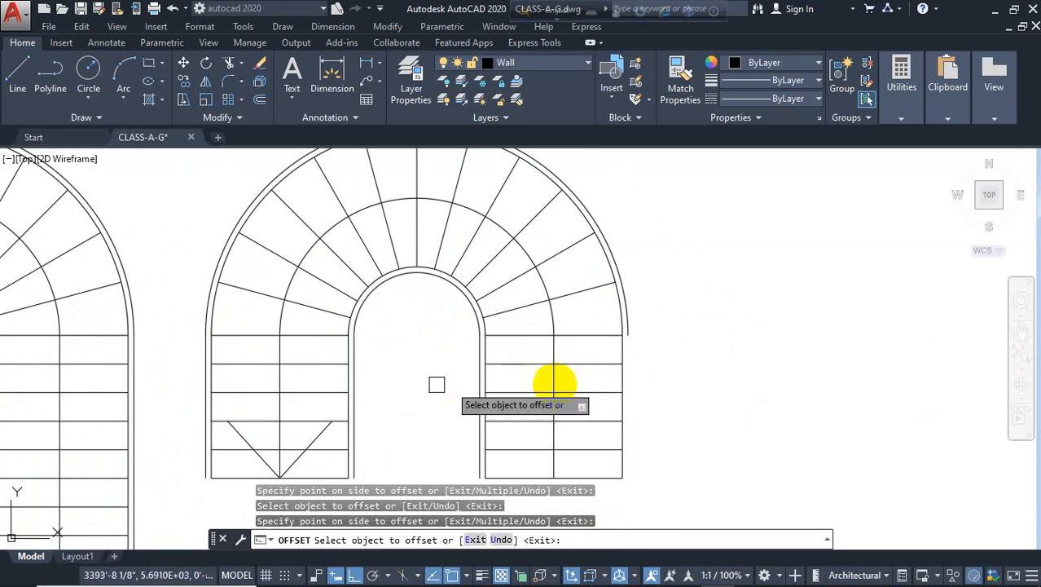
{"action": "left_click", "coordinate": [622, 352]}
{"action": "left_click", "coordinate": [655, 349]}
{"action": "scroll", "coordinate": [632, 338], "scroll_direction": "down", "scroll_amount": 4}
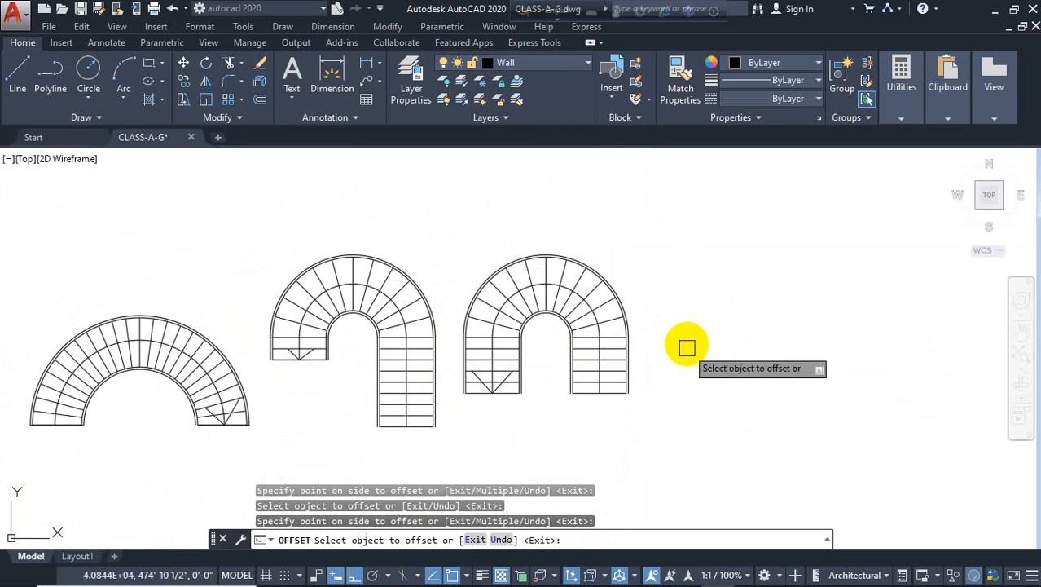
{"action": "key", "text": "Escape"}
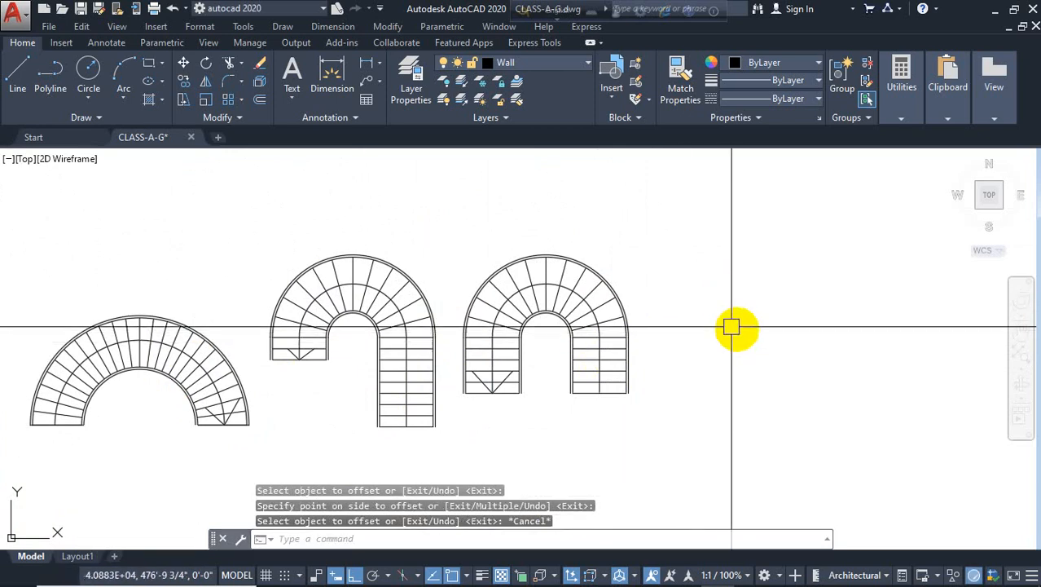
{"action": "middle_click_drag", "start_coordinate": [695, 297], "coordinate": [668, 245]}
{"action": "scroll", "coordinate": [659, 304], "scroll_direction": "down", "scroll_amount": 2}
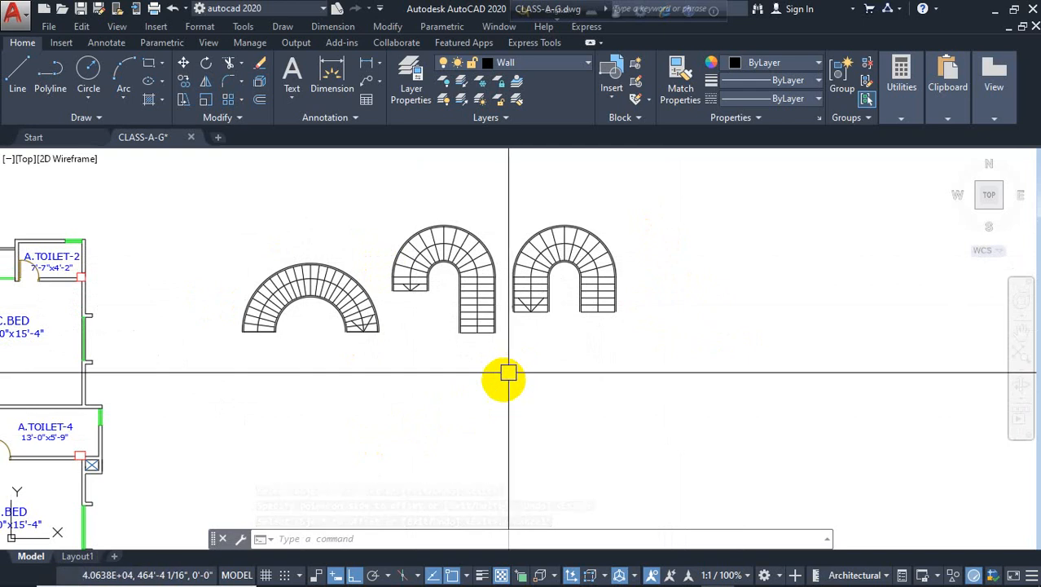
{"action": "middle_click_drag", "start_coordinate": [523, 430], "coordinate": [463, 438]}
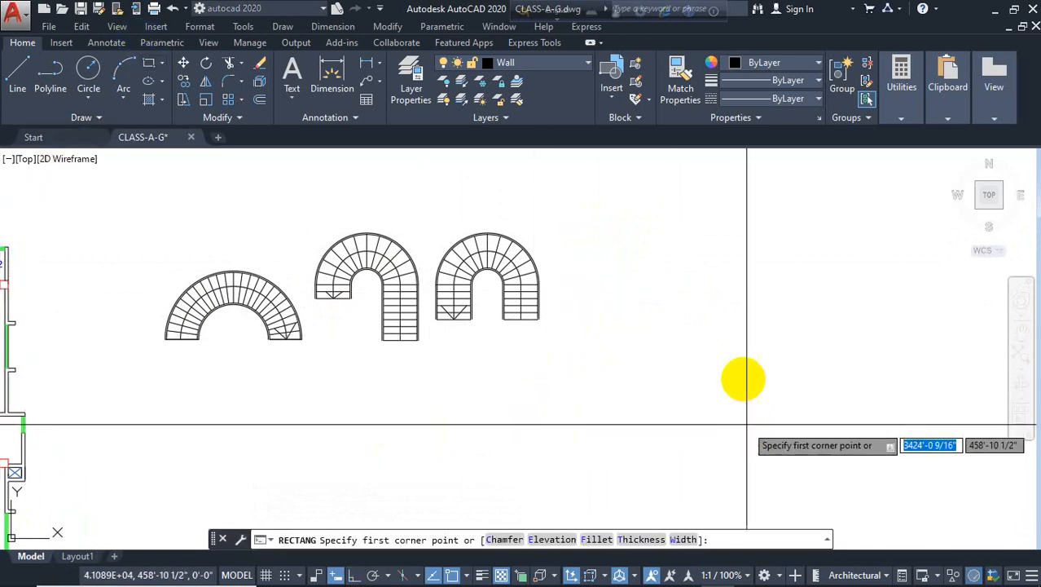
{"action": "middle_click_drag", "start_coordinate": [650, 318], "coordinate": [537, 337]}
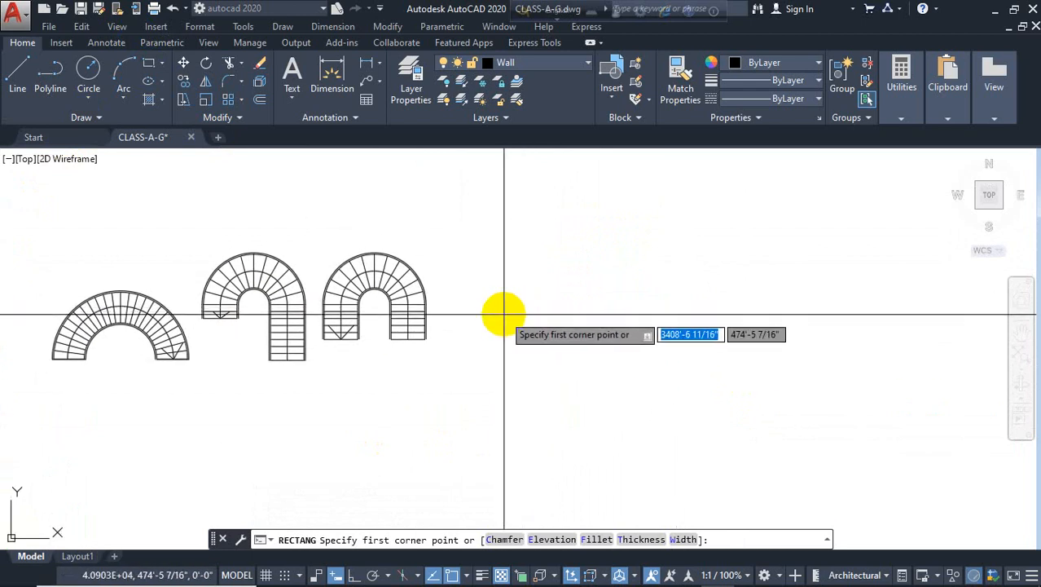
{"action": "left_click", "coordinate": [536, 284]}
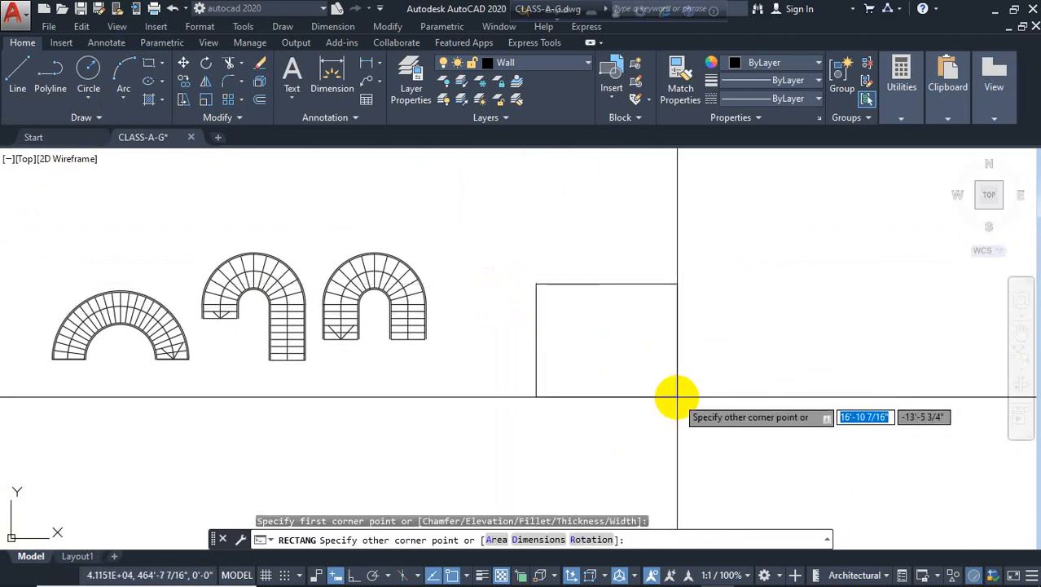
{"action": "scroll", "coordinate": [676, 396], "scroll_direction": "up", "scroll_amount": 2}
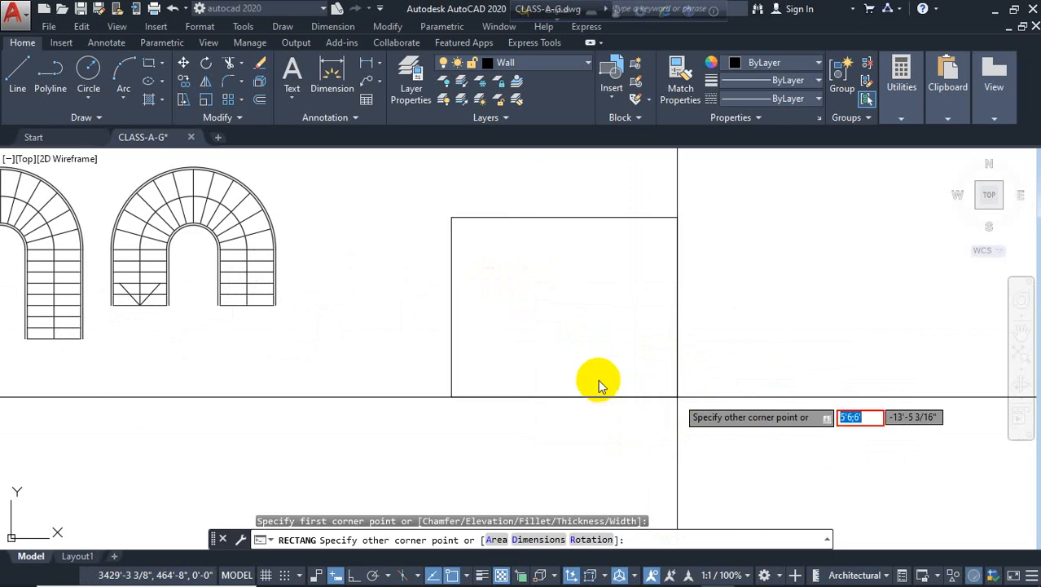
{"action": "key", "text": "Escape"}
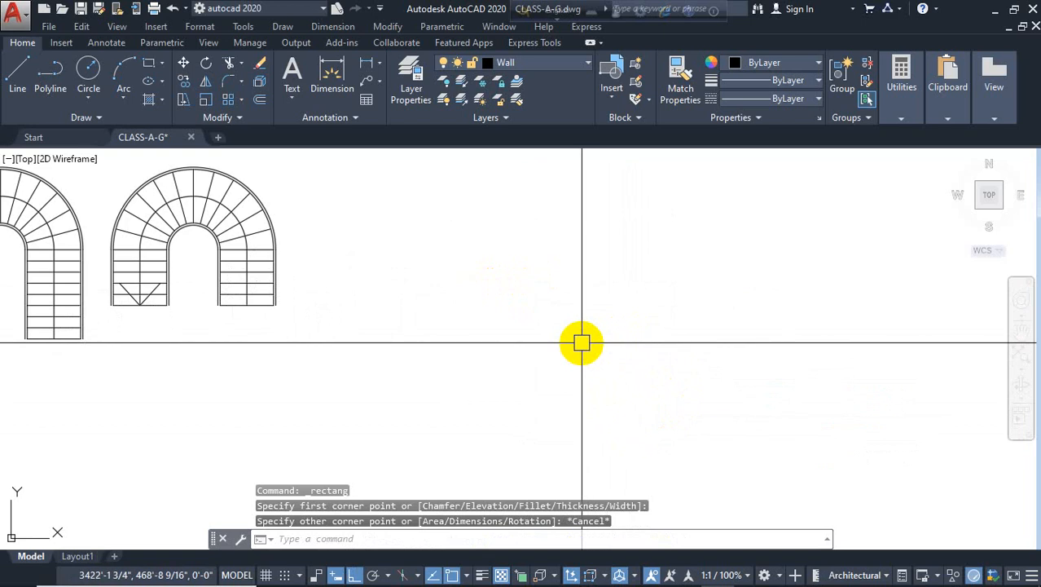
Draw a 5'6" by 6' rectangle to the right of the stair plans
{"action": "type", "text": "rec"}
{"action": "key", "text": "Return"}
{"action": "left_click", "coordinate": [528, 277]}
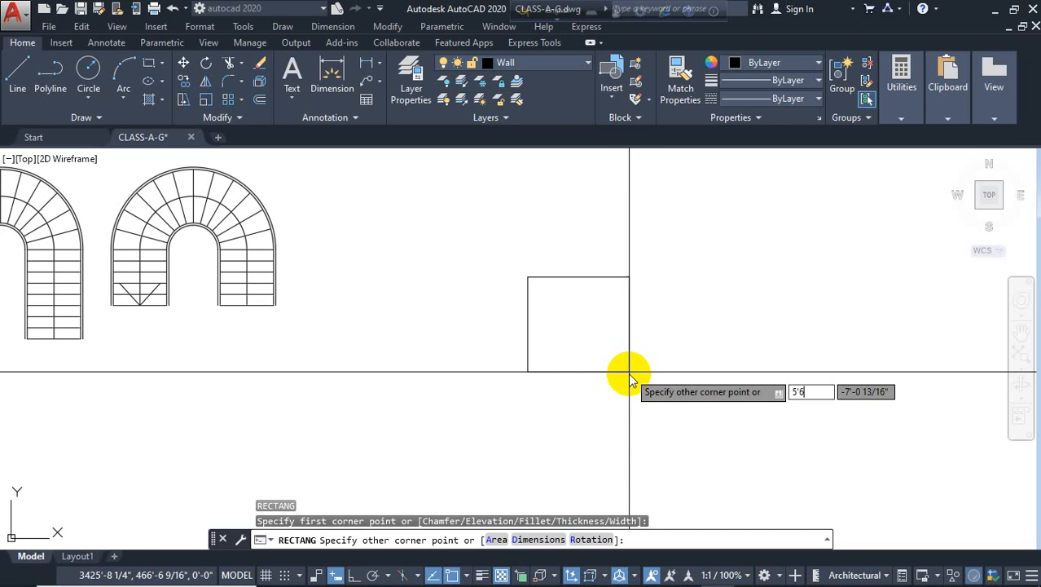
{"action": "type", "text": "5'6"}
{"action": "key", "text": "Tab"}
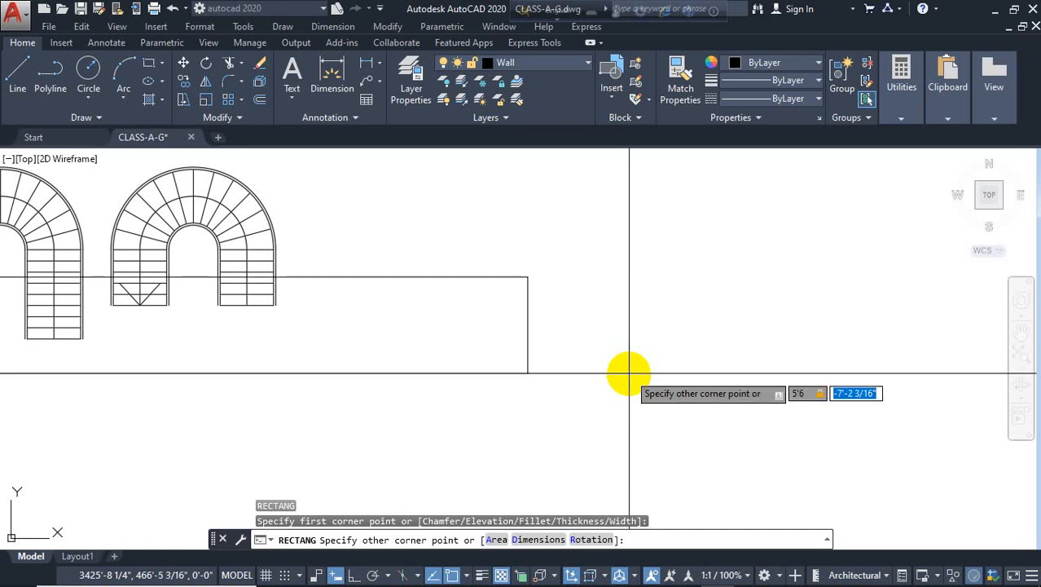
{"action": "type", "text": "6'"}
{"action": "key", "text": "Return"}
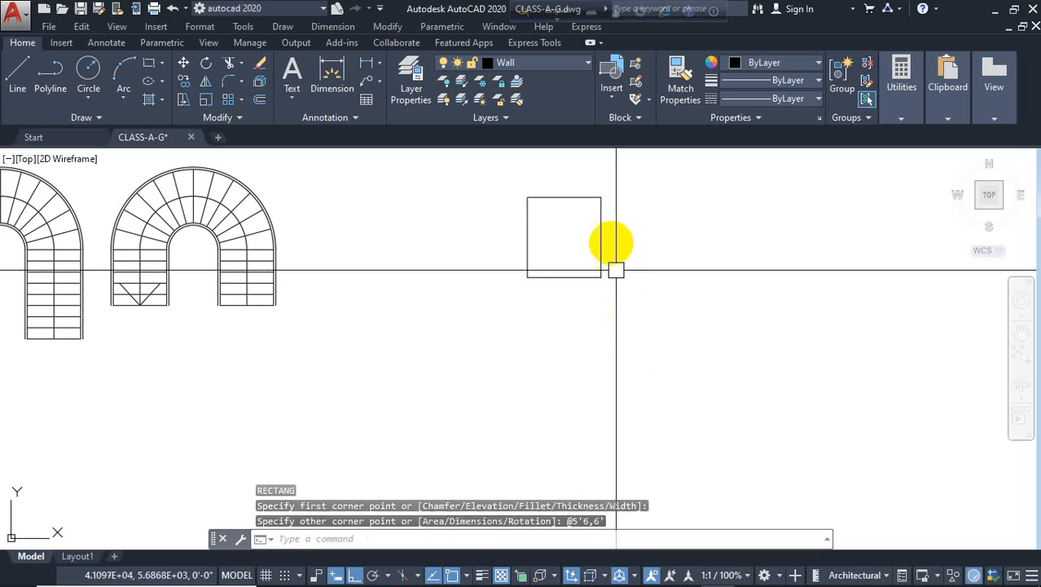
Start offsetting the new rectangle's outline
{"action": "middle_click_drag", "start_coordinate": [616, 283], "coordinate": [592, 259]}
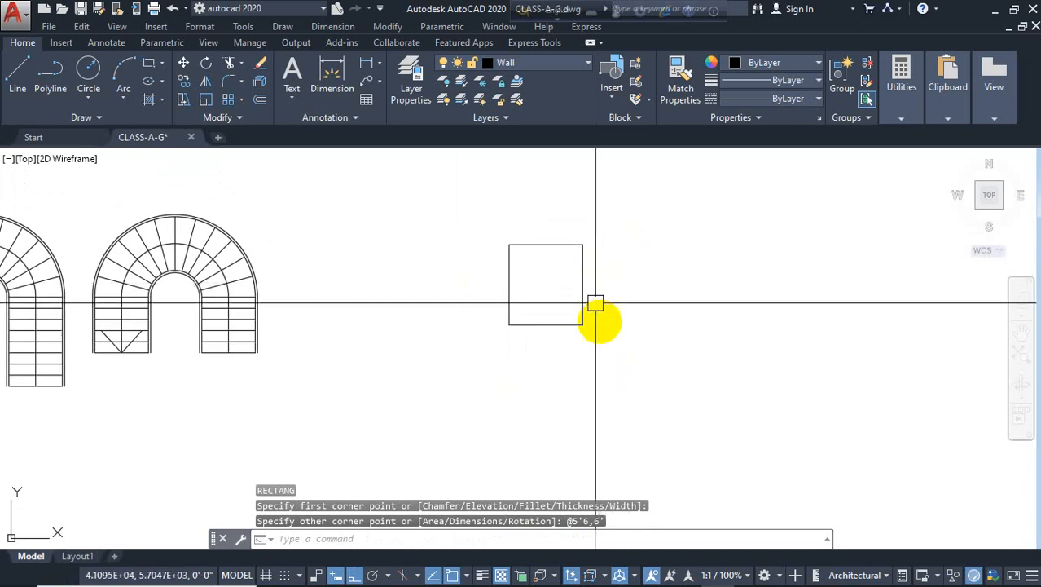
{"action": "type", "text": "o"}
{"action": "key", "text": "Return"}
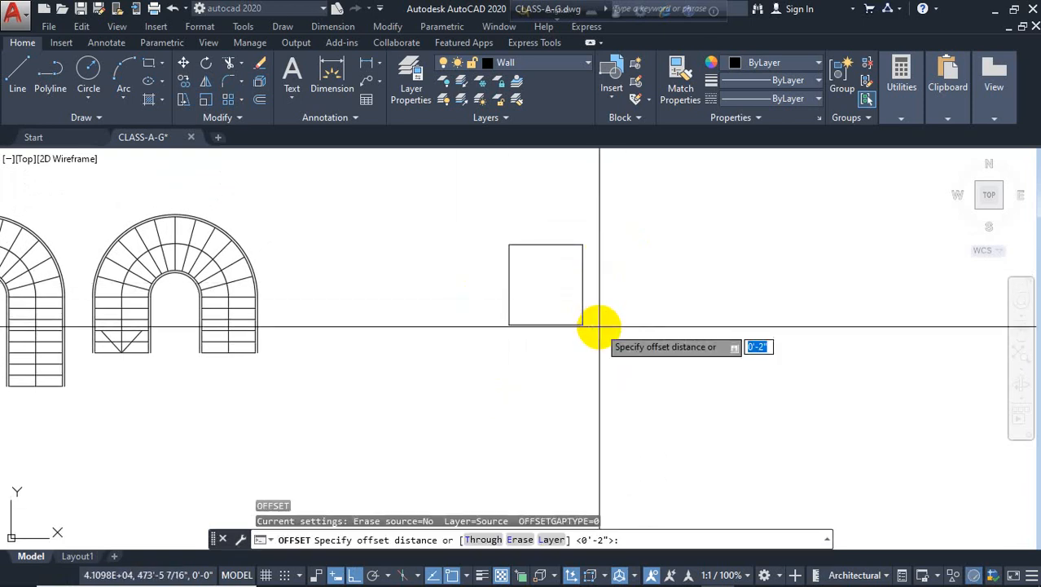
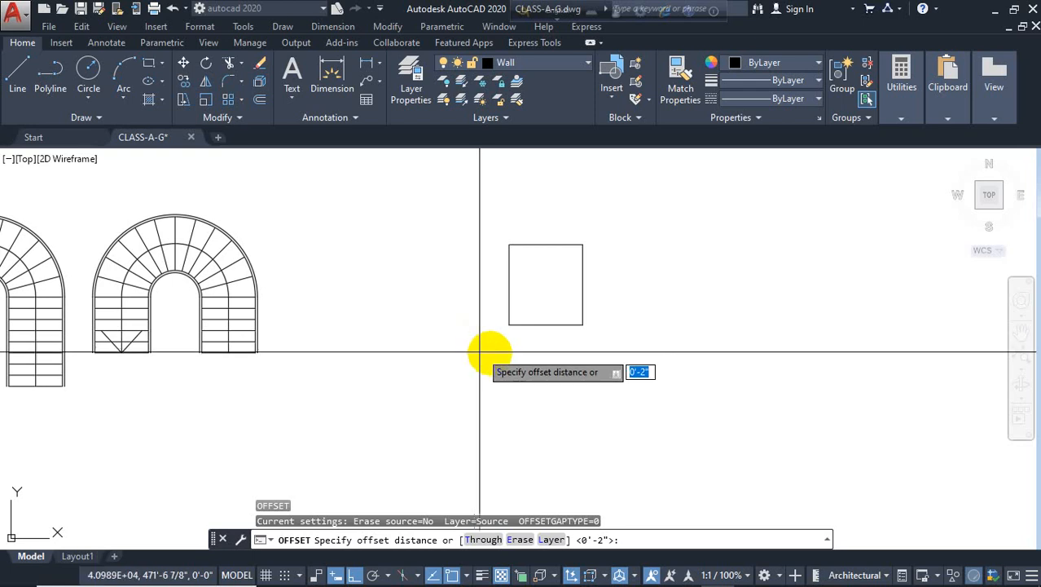
Offset the 5'6" by 6' rectangle 10" outward
{"action": "type", "text": "10"}
{"action": "key", "text": "Return"}
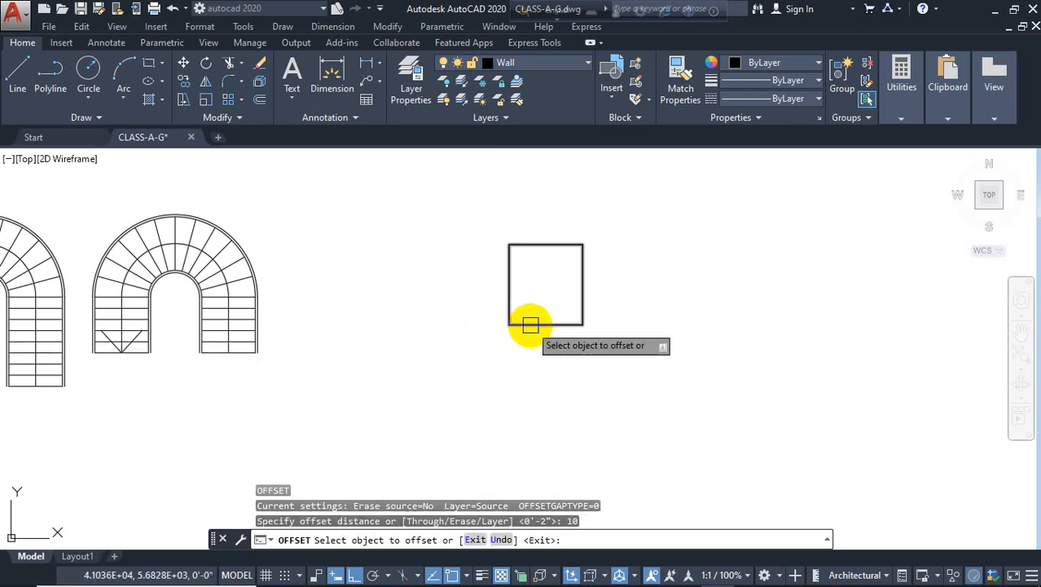
{"action": "left_click", "coordinate": [530, 324]}
{"action": "left_click", "coordinate": [509, 400]}
{"action": "key", "text": "Escape"}
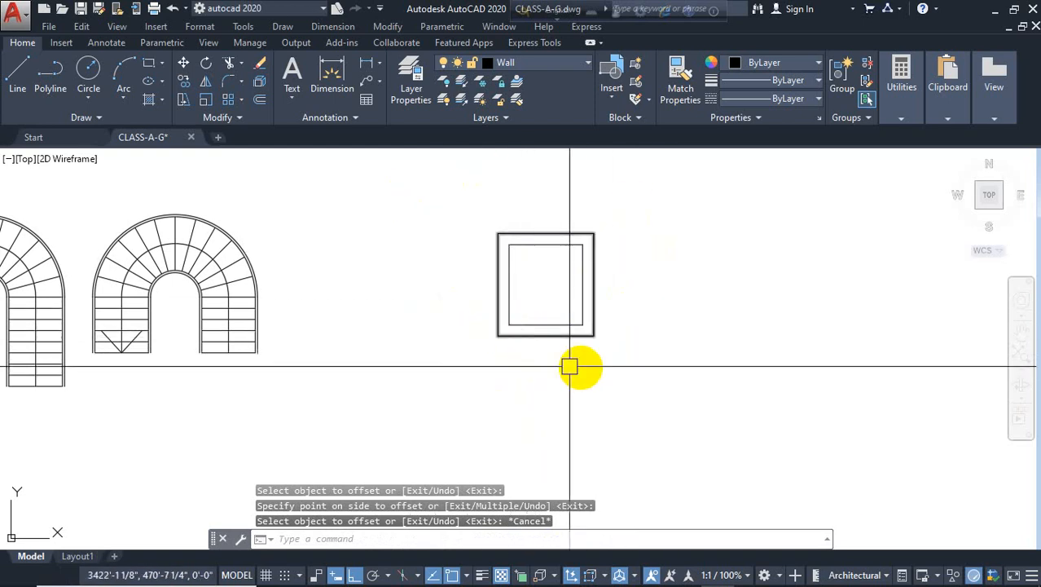
Offset the new outer rectangle 4' outward
{"action": "key", "text": "Return"}
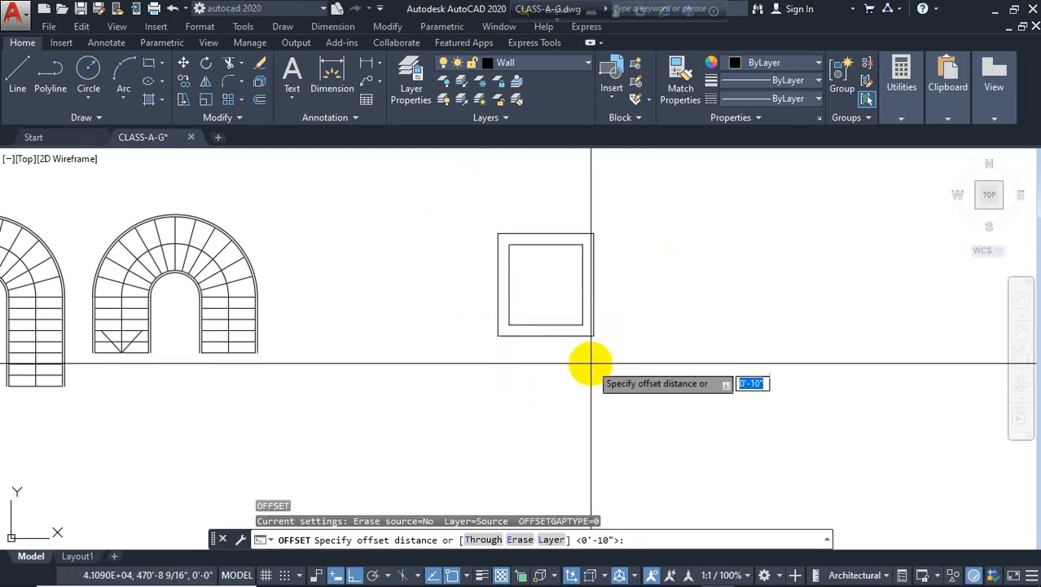
{"action": "type", "text": "4"}
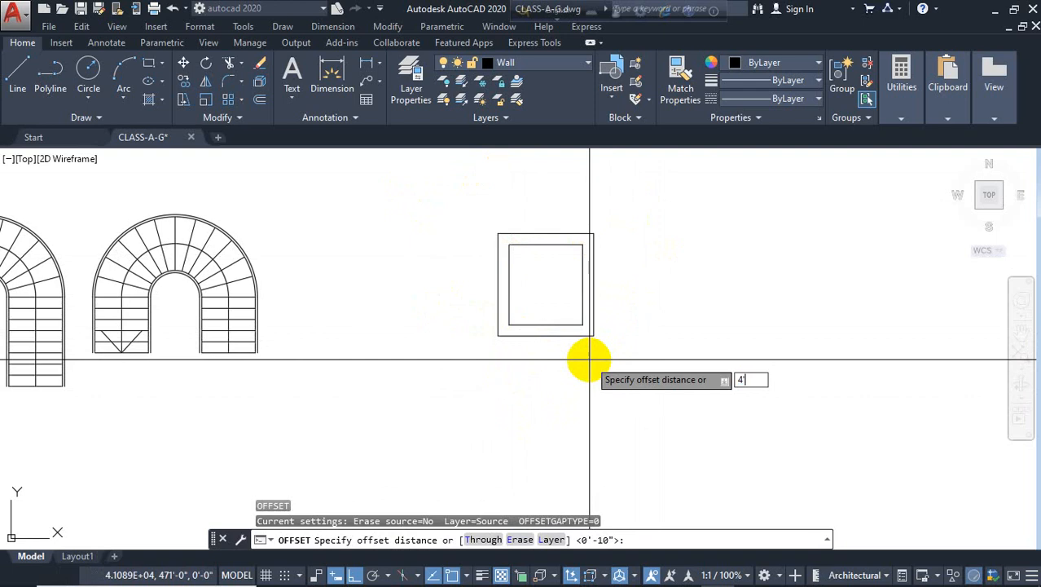
{"action": "key", "text": "Return"}
{"action": "left_click", "coordinate": [598, 284]}
{"action": "left_click", "coordinate": [696, 319]}
{"action": "key", "text": "Escape"}
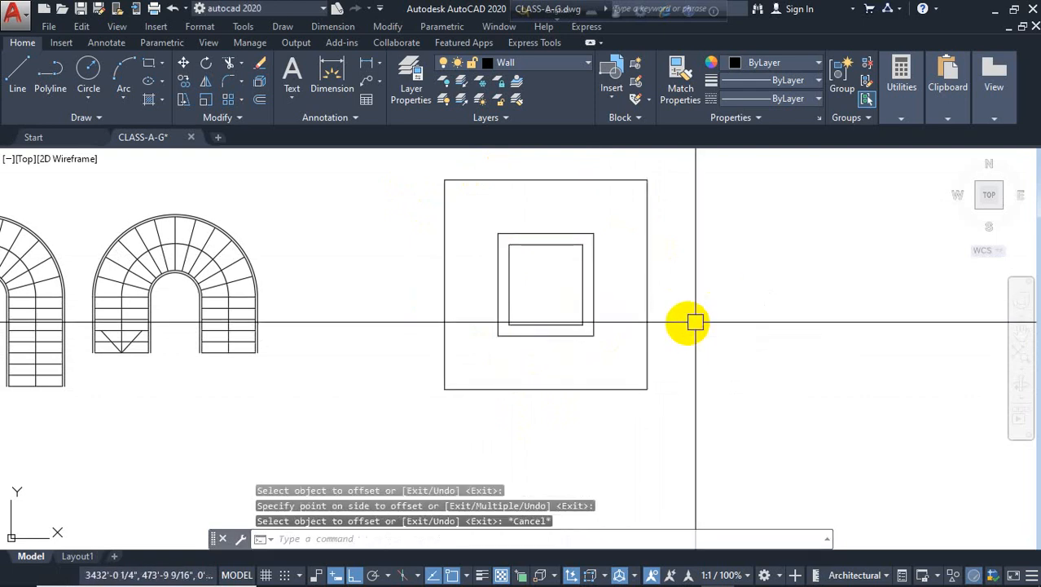
Offset the largest rectangle 5" outward to form a double wall outline
{"action": "type", "text": "o"}
{"action": "key", "text": "Return"}
{"action": "type", "text": "5"}
{"action": "key", "text": "Return"}
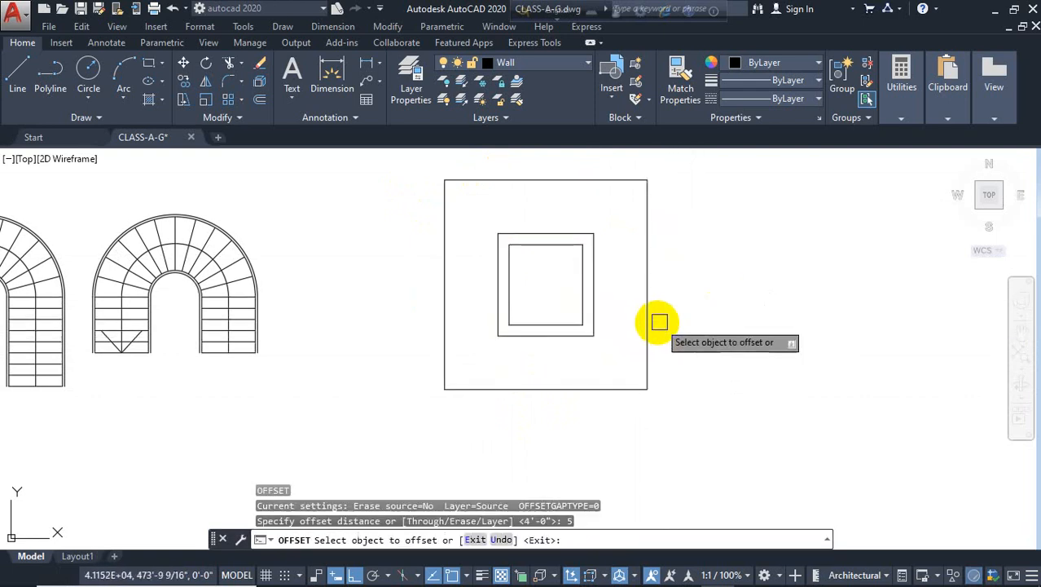
{"action": "left_click", "coordinate": [651, 309]}
{"action": "left_click", "coordinate": [703, 330]}
{"action": "key", "text": "Escape"}
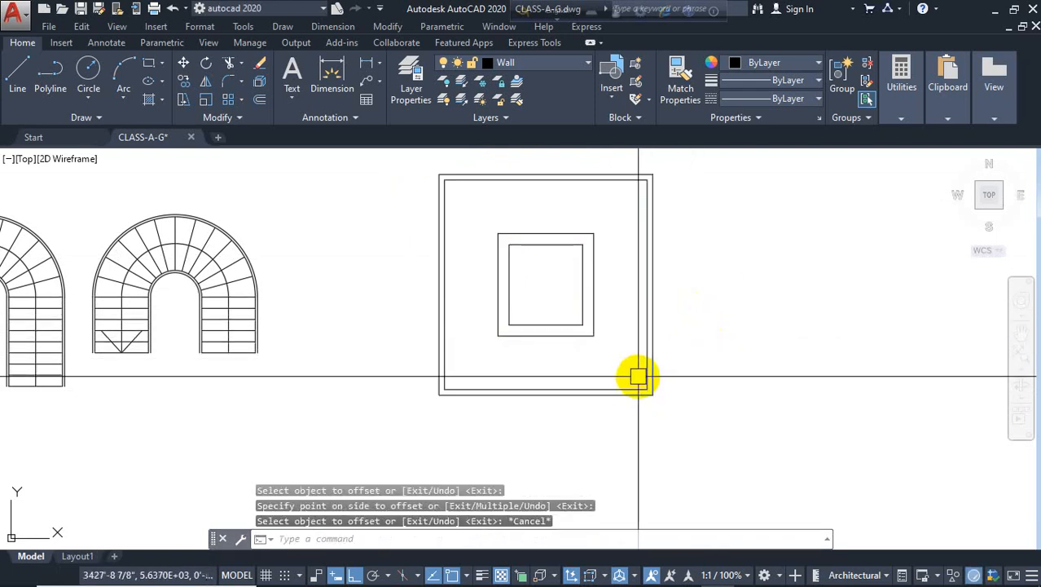
Draw horizontal lines extending the middle rectangle's bottom edge out to the outer walls on both sides
{"action": "type", "text": "l"}
{"action": "key", "text": "Return"}
{"action": "left_click", "coordinate": [594, 335]}
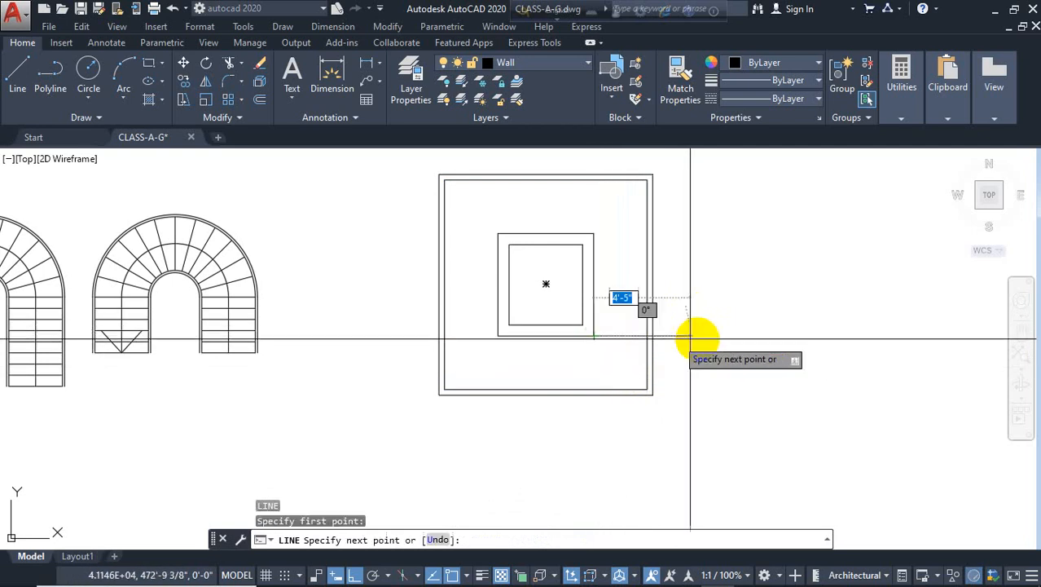
{"action": "left_click", "coordinate": [695, 338]}
{"action": "key", "text": "Return"}
{"action": "key", "text": "Return"}
{"action": "left_click", "coordinate": [497, 335]}
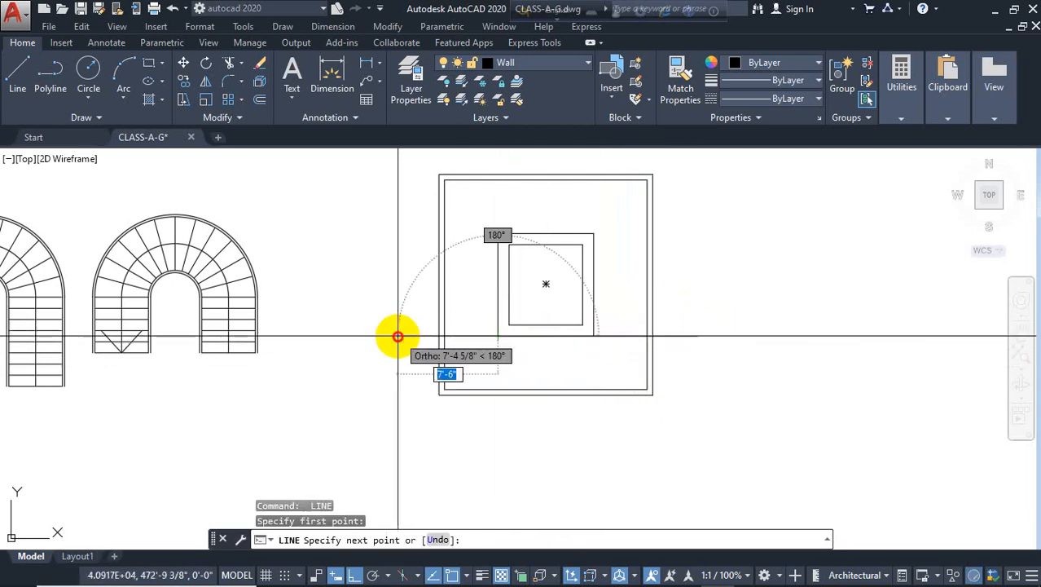
{"action": "left_click", "coordinate": [398, 335]}
{"action": "key", "text": "Escape"}
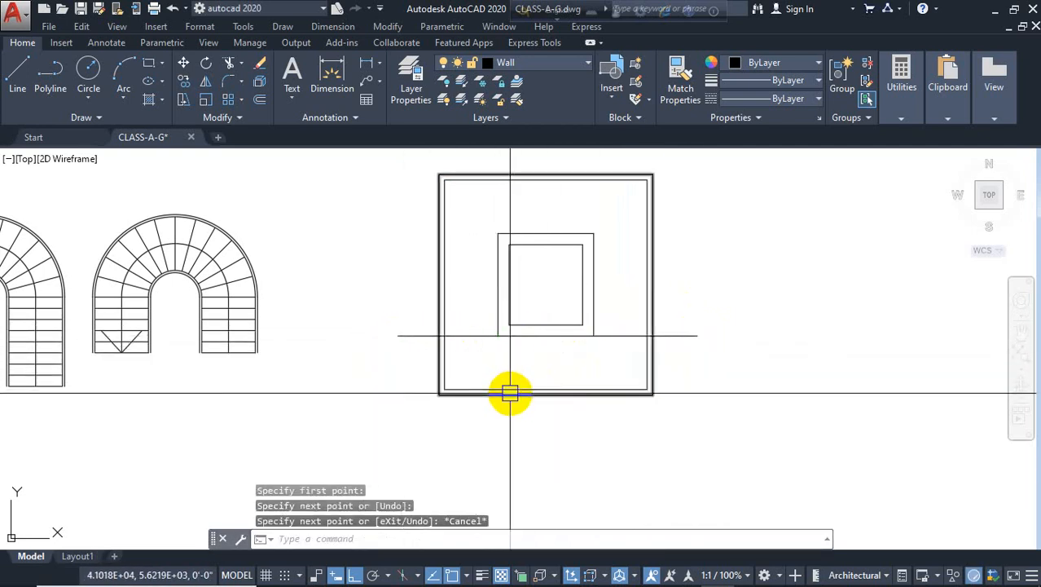
Trim the outer rectangles' bottom edges and overhanging line ends below the new horizontal line
{"action": "key", "text": "Return"}
{"action": "key", "text": "Return"}
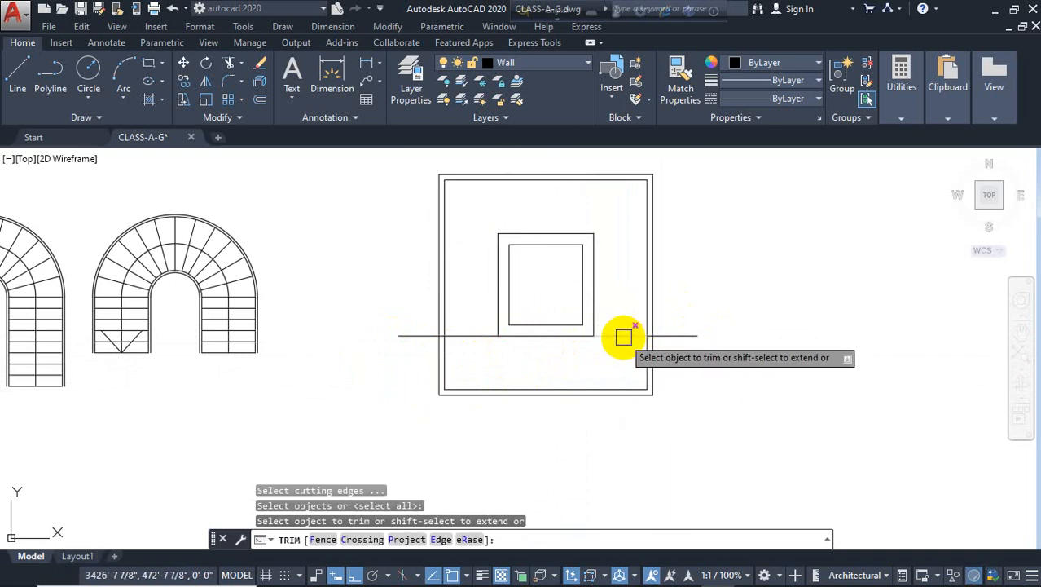
{"action": "left_click", "coordinate": [409, 335]}
{"action": "left_click", "coordinate": [581, 373]}
{"action": "left_click", "coordinate": [531, 427]}
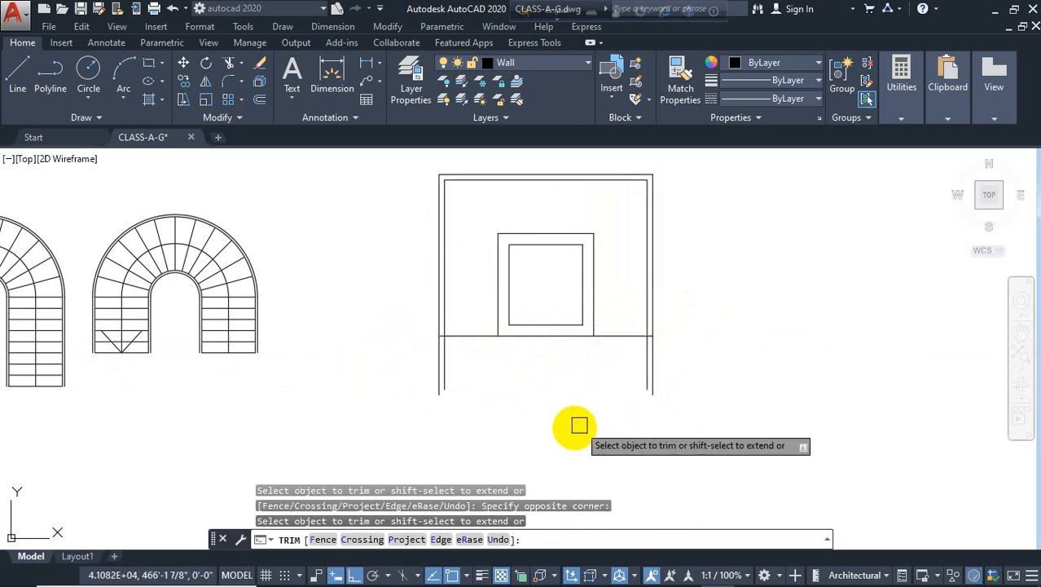
{"action": "left_click", "coordinate": [673, 366]}
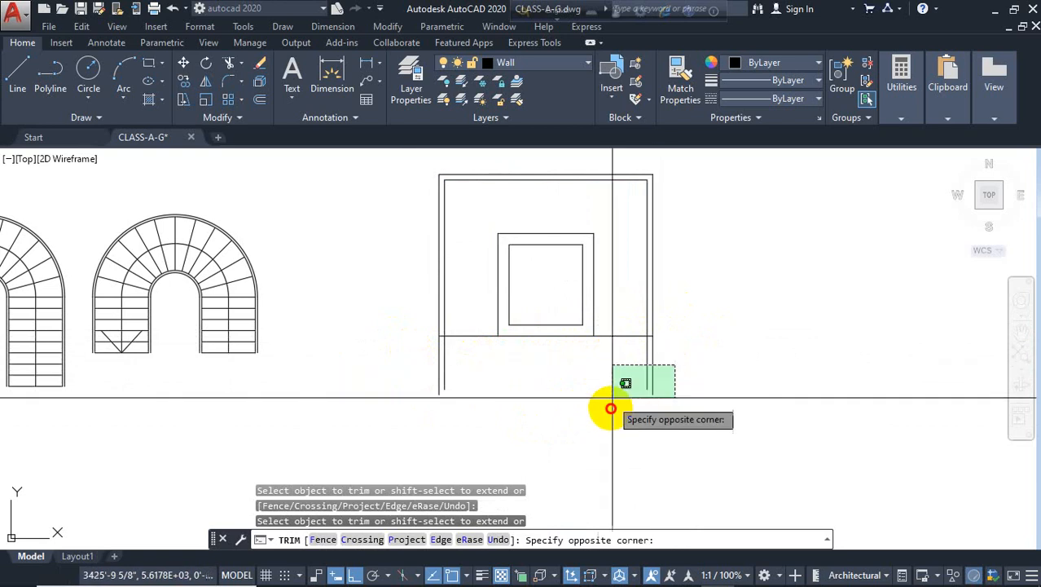
{"action": "left_click", "coordinate": [613, 407]}
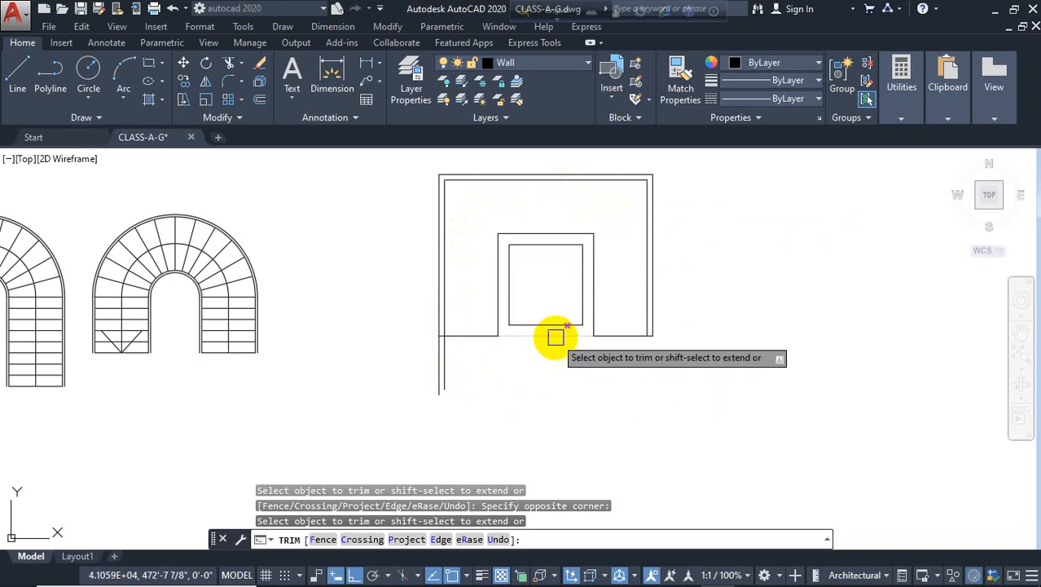
{"action": "key", "text": "Escape"}
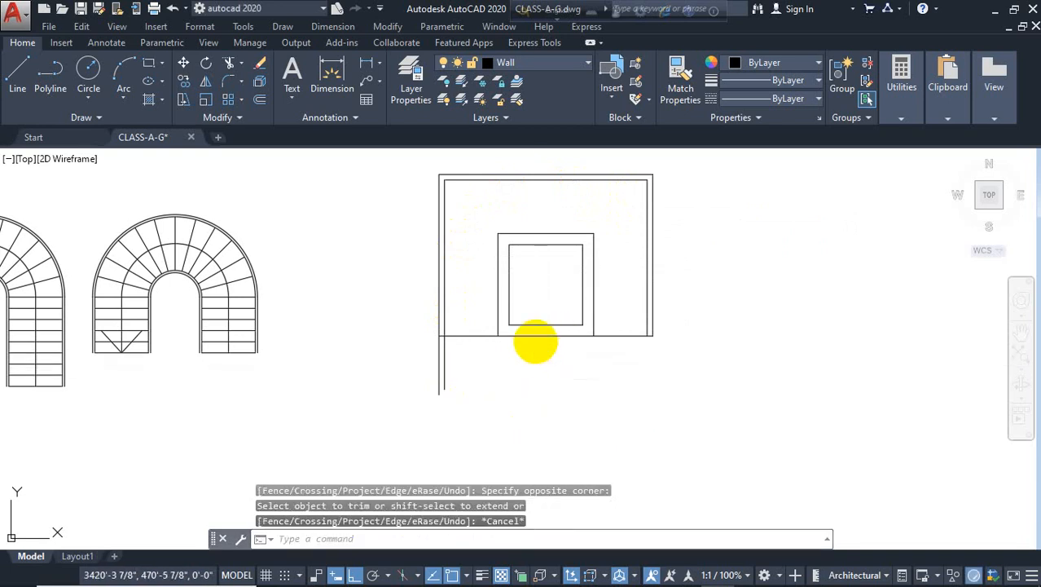
Draw a short vertical line from the inner rectangle's bottom midpoint down to the middle rectangle's bottom edge
{"action": "scroll", "coordinate": [535, 342], "scroll_direction": "up", "scroll_amount": 2}
{"action": "type", "text": "l"}
{"action": "key", "text": "Return"}
{"action": "left_click", "coordinate": [549, 318]}
{"action": "left_click", "coordinate": [550, 334]}
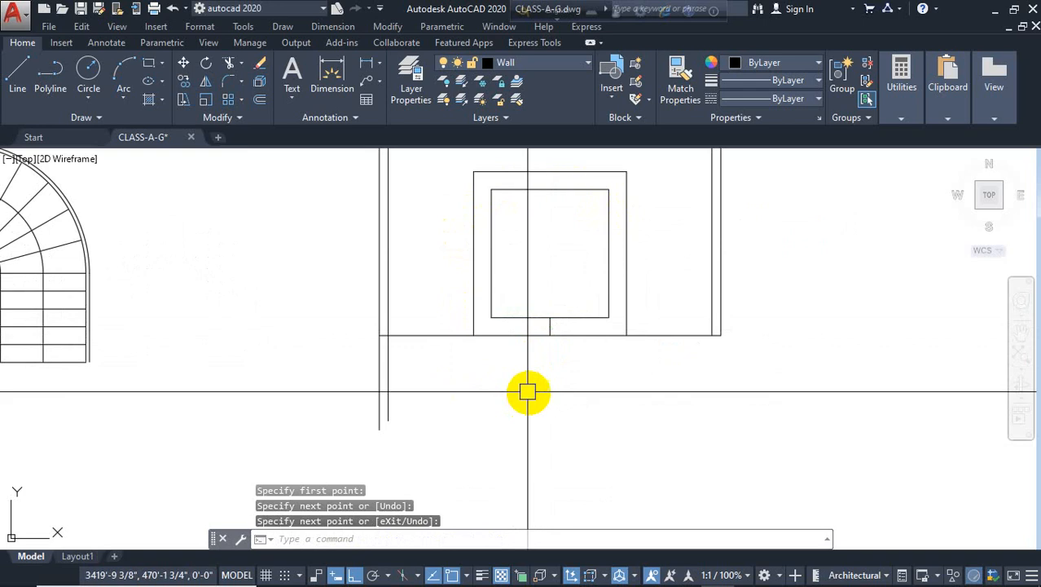
{"action": "key", "text": "Return"}
Offset the short vertical line 15" to each side to mark a door opening
{"action": "type", "text": "o"}
{"action": "key", "text": "Return"}
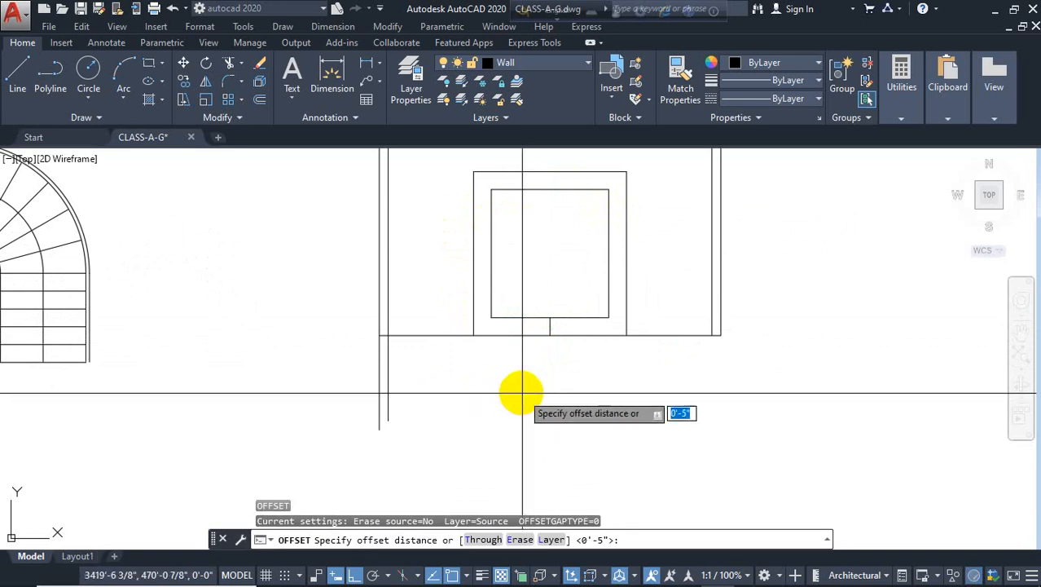
{"action": "type", "text": "15"}
{"action": "key", "text": "Return"}
{"action": "scroll", "coordinate": [542, 334], "scroll_direction": "up", "scroll_amount": 3}
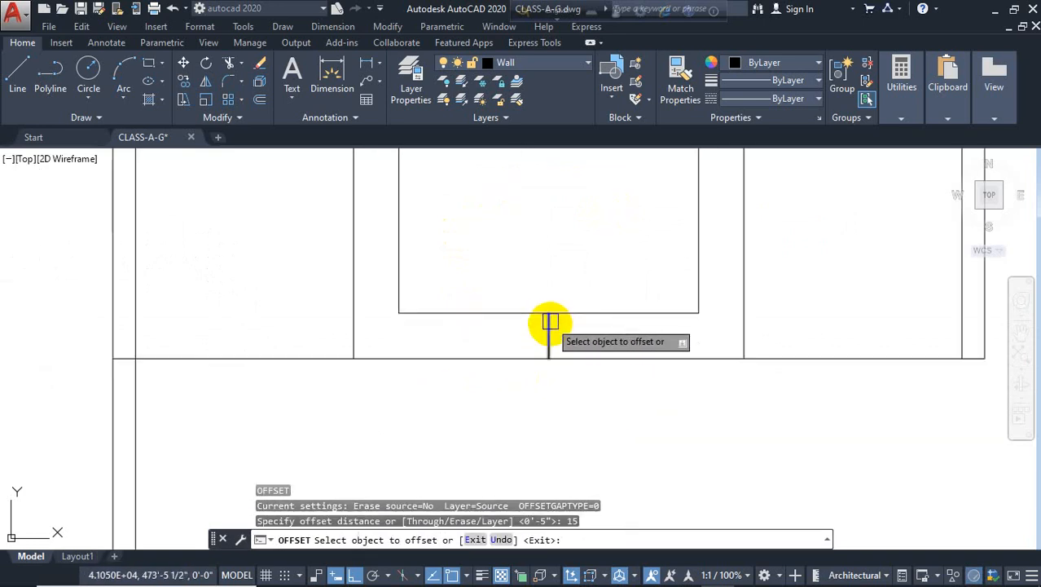
{"action": "left_click", "coordinate": [548, 330]}
{"action": "left_click", "coordinate": [592, 332]}
{"action": "left_click", "coordinate": [548, 333]}
{"action": "left_click", "coordinate": [406, 376]}
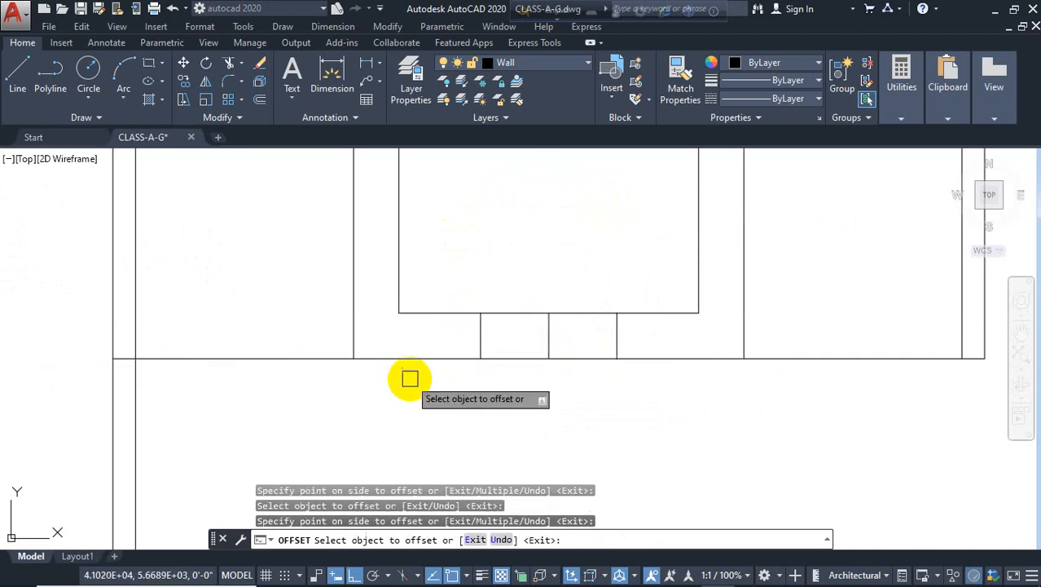
{"action": "key", "text": "Escape"}
Trim the wall lines between the two offset lines and erase the central guide line
{"action": "type", "text": "tr"}
{"action": "key", "text": "Return"}
{"action": "key", "text": "Return"}
{"action": "left_click", "coordinate": [567, 281]}
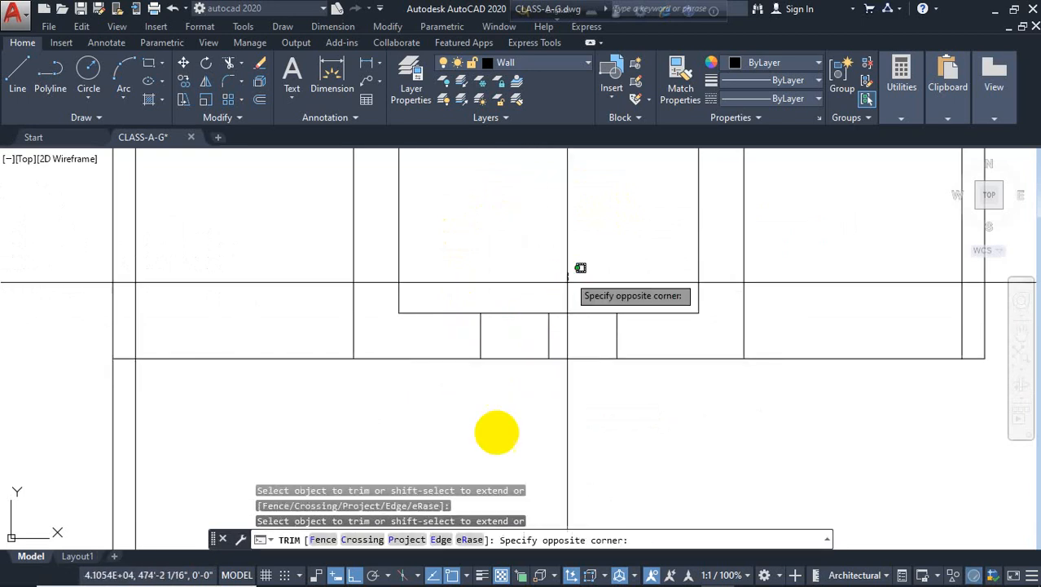
{"action": "left_click", "coordinate": [497, 429]}
{"action": "key", "text": "Escape"}
{"action": "left_click", "coordinate": [548, 344]}
{"action": "key", "text": "Delete"}
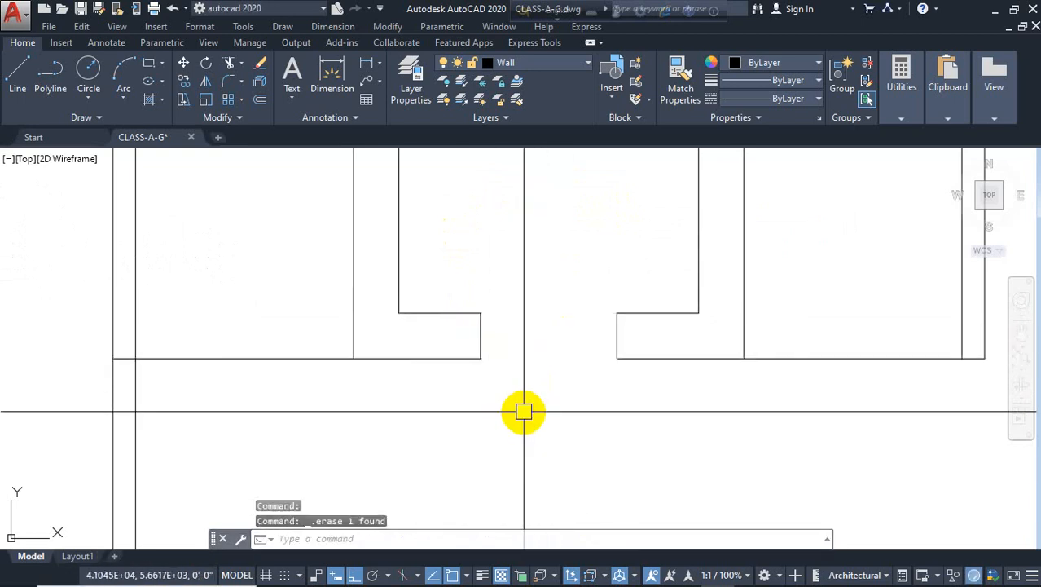
Draw two crossing diagonal lines across the door opening as a door symbol
{"action": "type", "text": "l"}
{"action": "key", "text": "Return"}
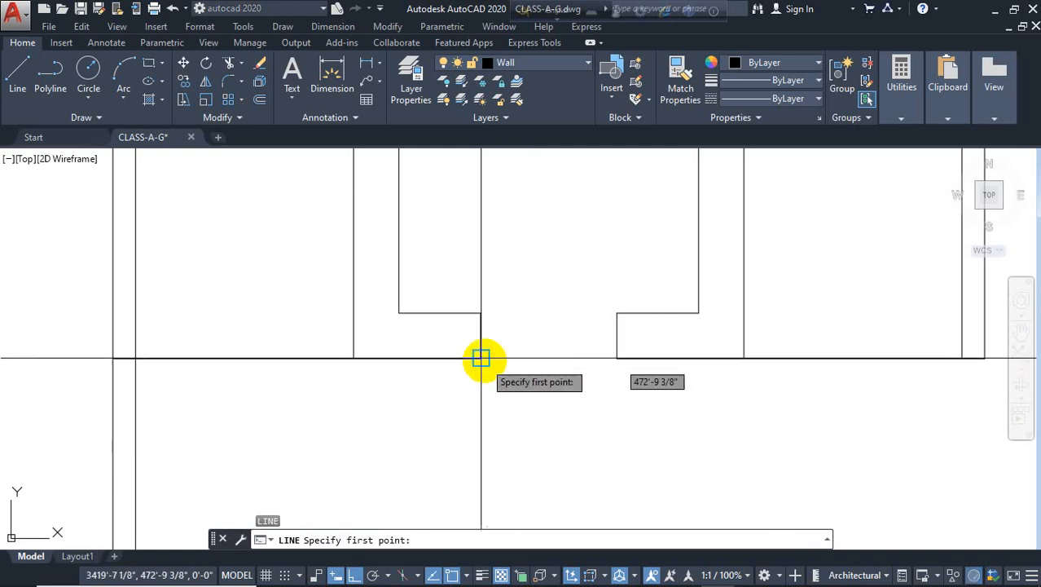
{"action": "left_click", "coordinate": [480, 356]}
{"action": "left_click", "coordinate": [617, 312]}
{"action": "key", "text": "Return"}
{"action": "key", "text": "Return"}
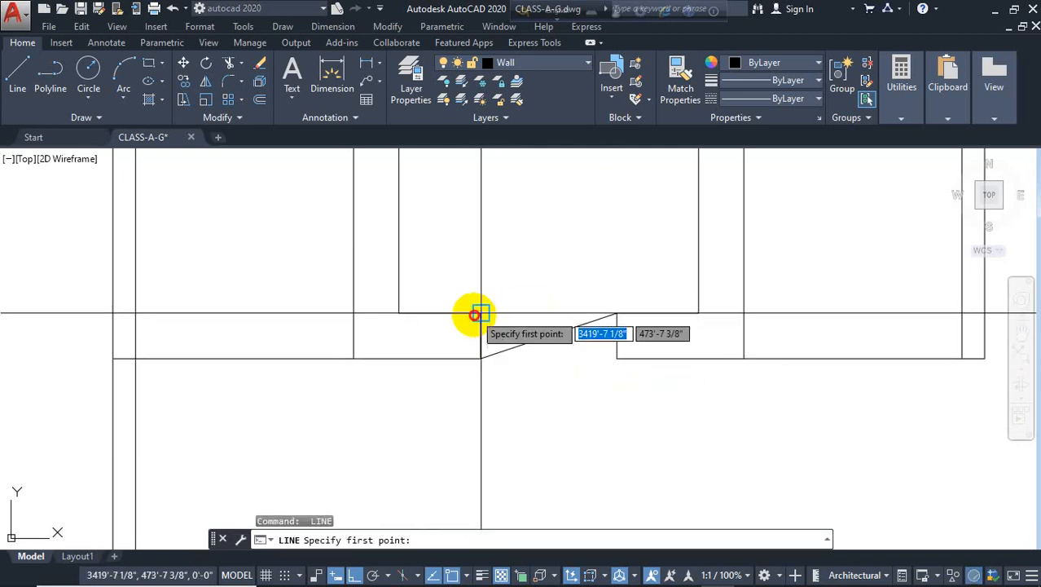
{"action": "left_click", "coordinate": [481, 312]}
{"action": "left_click", "coordinate": [617, 357]}
{"action": "key", "text": "Escape"}
Draw two diagonal lines forming an X across the inner rectangle
{"action": "scroll", "coordinate": [534, 309], "scroll_direction": "down", "scroll_amount": 3}
{"action": "scroll", "coordinate": [516, 341], "scroll_direction": "down", "scroll_amount": 2}
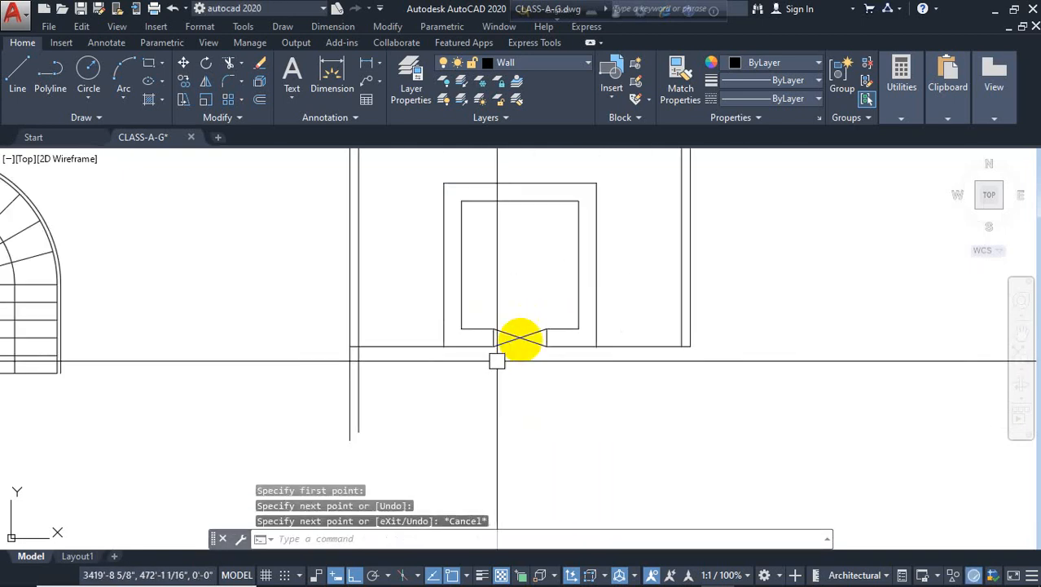
{"action": "middle_click_drag", "start_coordinate": [516, 342], "coordinate": [544, 392]}
{"action": "key", "text": "Return"}
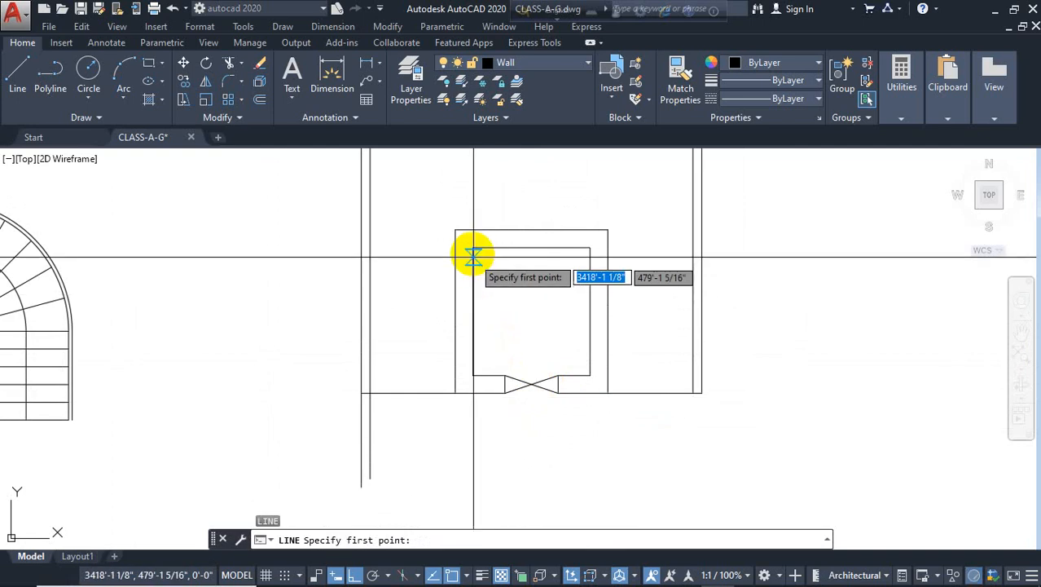
{"action": "left_click", "coordinate": [474, 247]}
{"action": "left_click", "coordinate": [589, 374]}
{"action": "key", "text": "Return"}
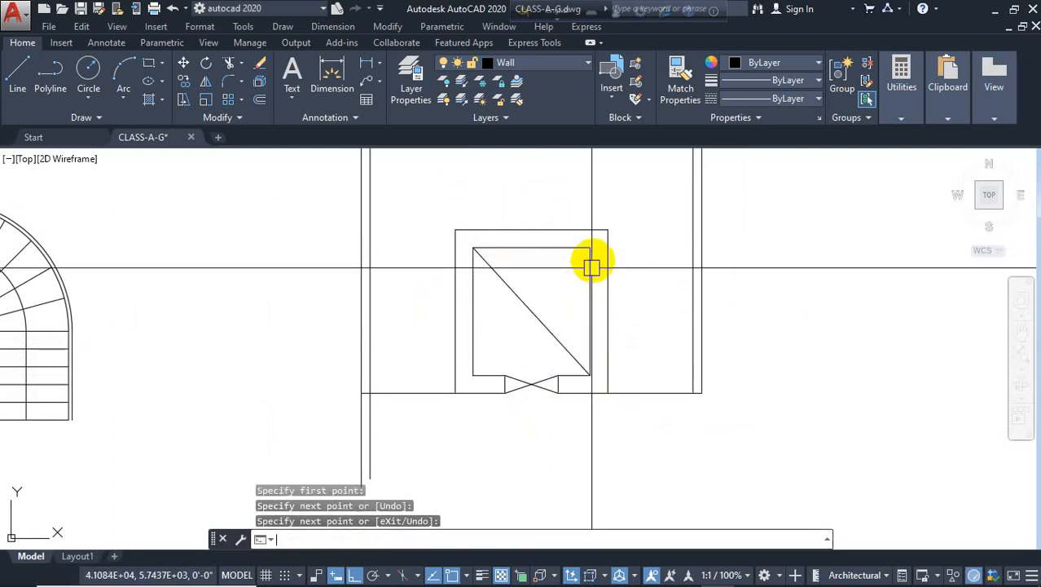
{"action": "key", "text": "Return"}
{"action": "left_click", "coordinate": [589, 247]}
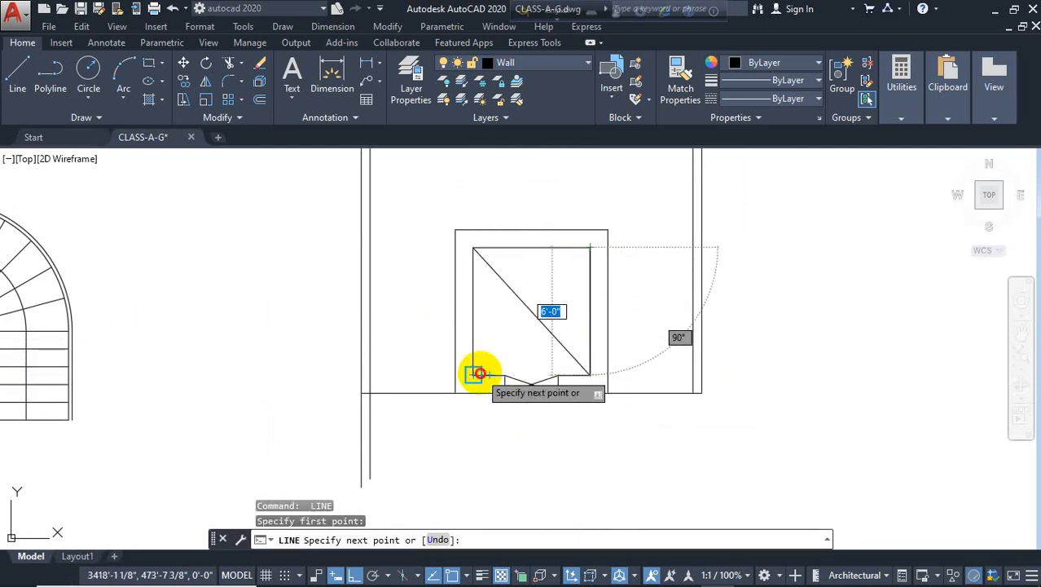
{"action": "left_click", "coordinate": [473, 375]}
{"action": "key", "text": "Escape"}
Offset the bottom wall line right of the door 10" upward
{"action": "scroll", "coordinate": [423, 346], "scroll_direction": "down", "scroll_amount": 4}
{"action": "scroll", "coordinate": [456, 375], "scroll_direction": "up", "scroll_amount": 2}
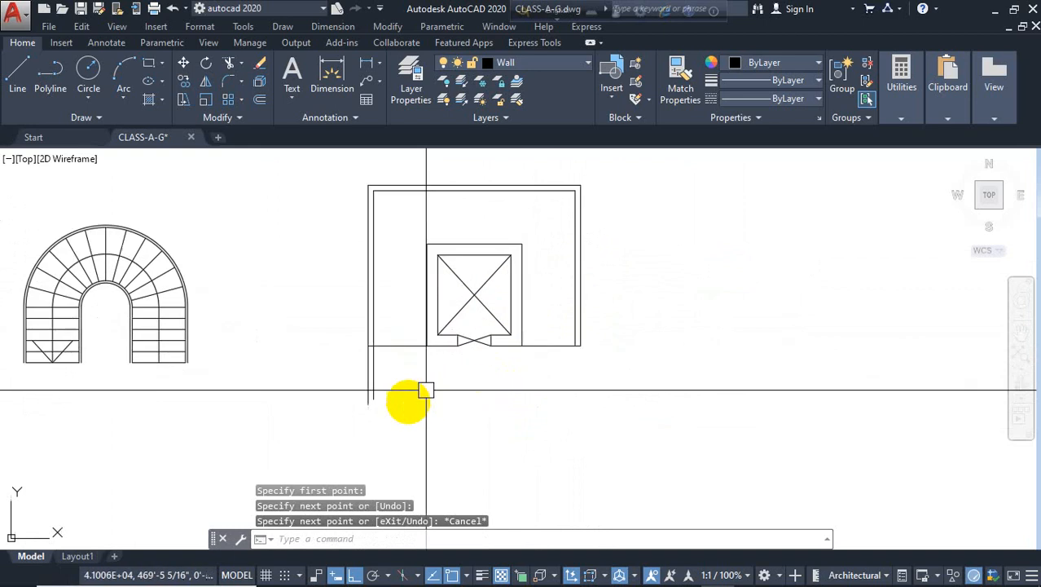
{"action": "scroll", "coordinate": [540, 326], "scroll_direction": "up", "scroll_amount": 1}
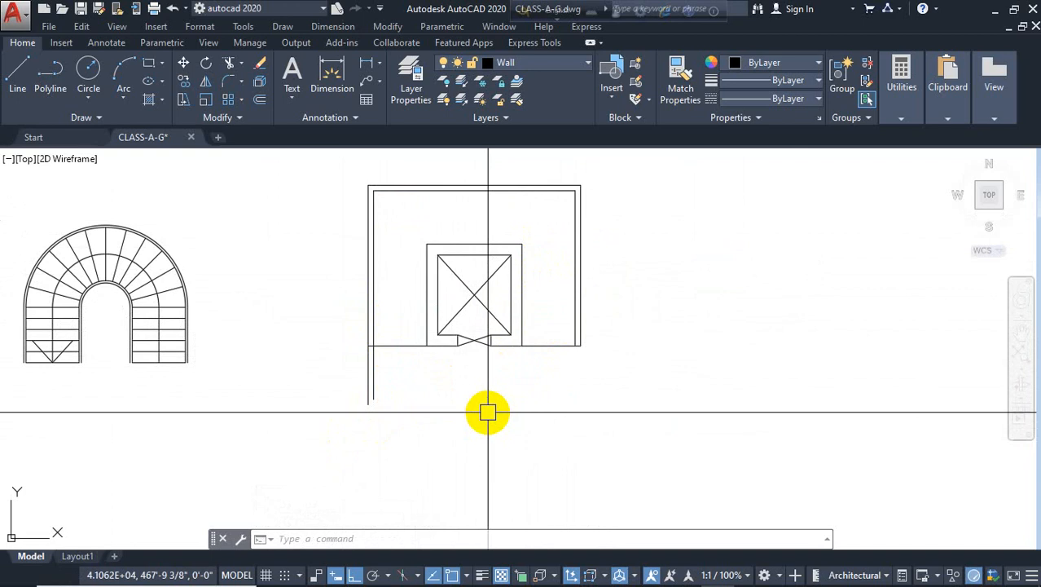
{"action": "scroll", "coordinate": [487, 412], "scroll_direction": "down", "scroll_amount": 1}
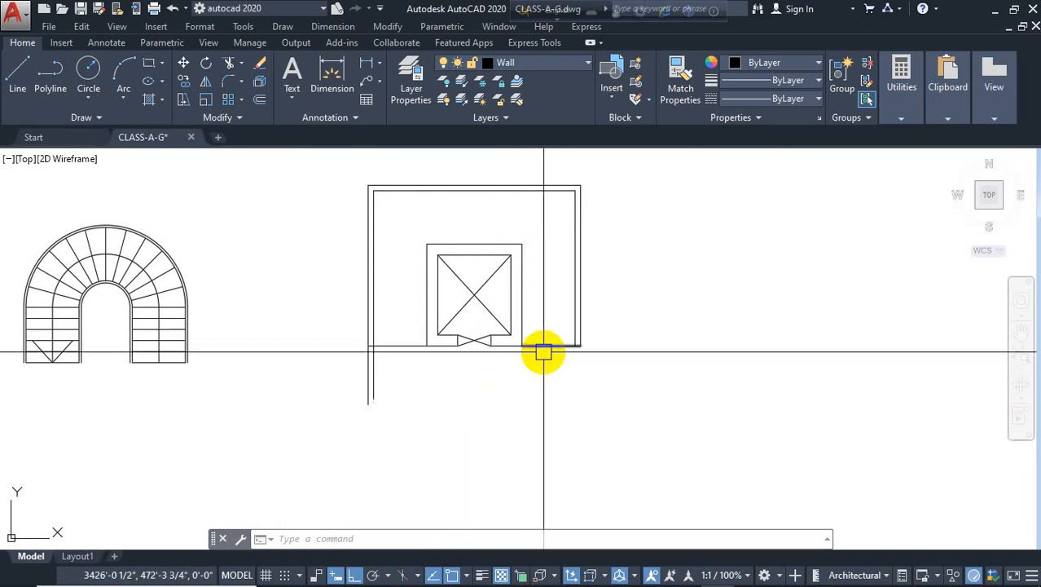
{"action": "scroll", "coordinate": [571, 403], "scroll_direction": "up", "scroll_amount": 1}
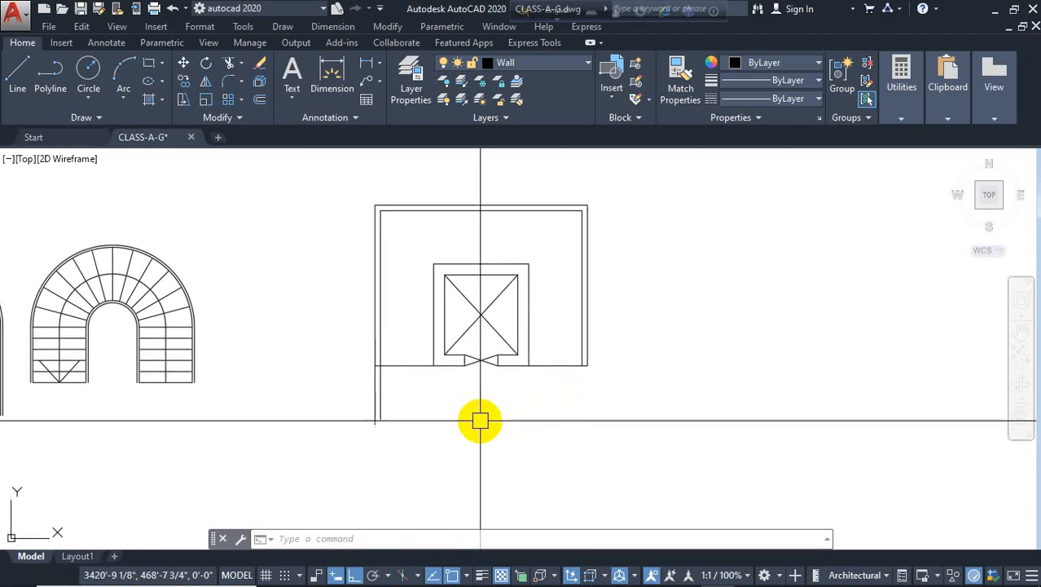
{"action": "scroll", "coordinate": [551, 363], "scroll_direction": "up", "scroll_amount": 4}
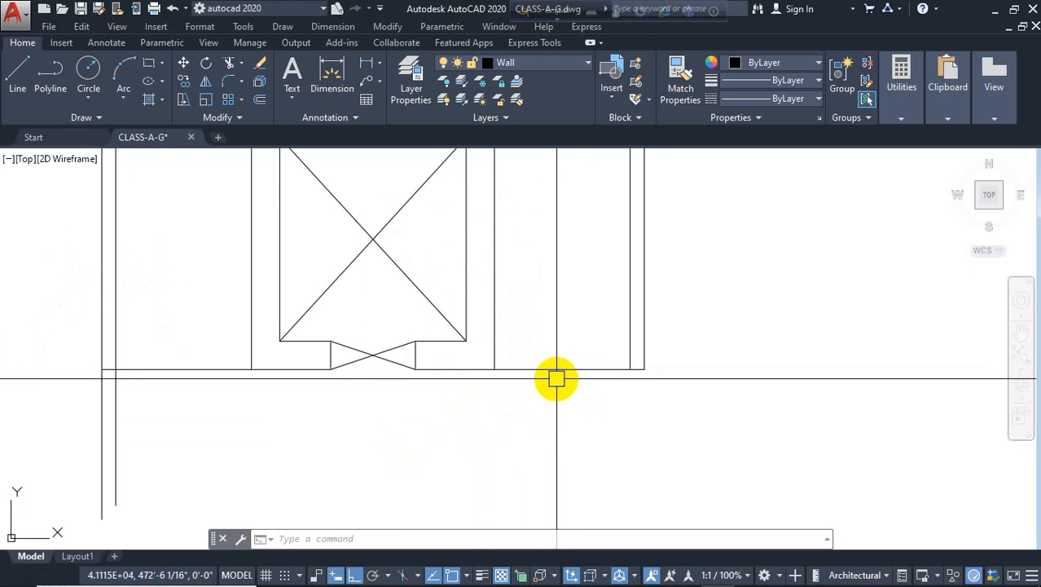
{"action": "type", "text": "o"}
{"action": "key", "text": "Return"}
{"action": "type", "text": "1"}
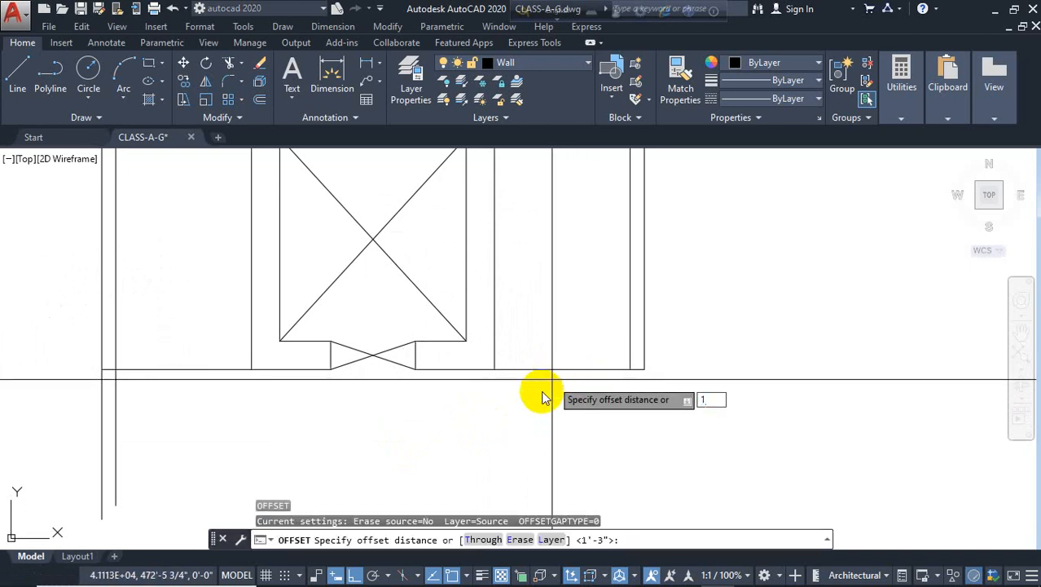
{"action": "type", "text": "0"}
{"action": "key", "text": "Return"}
{"action": "left_click", "coordinate": [554, 358]}
{"action": "left_click", "coordinate": [597, 305]}
{"action": "scroll", "coordinate": [621, 349], "scroll_direction": "up", "scroll_amount": 3}
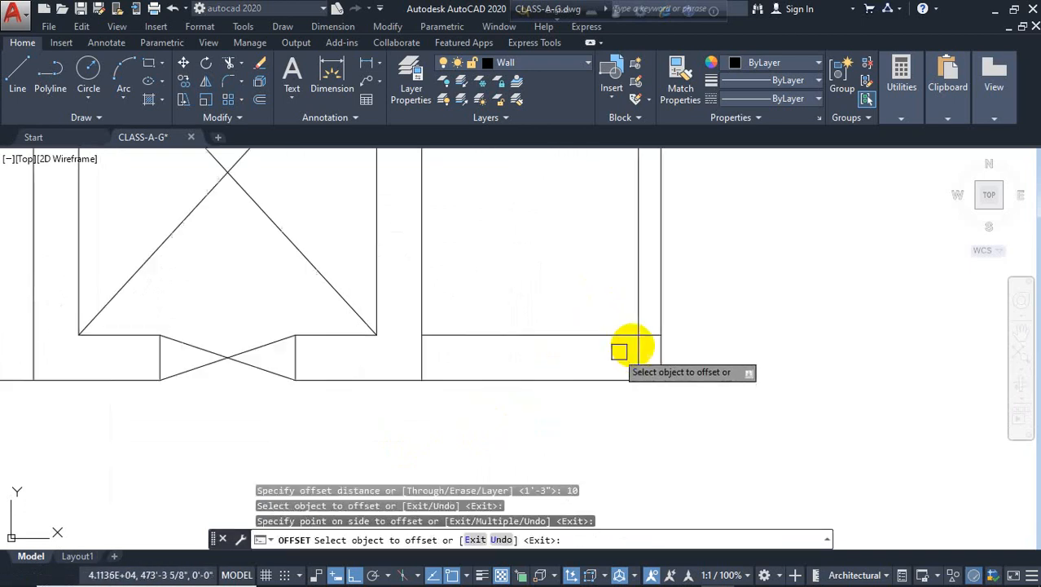
{"action": "key", "text": "Escape"}
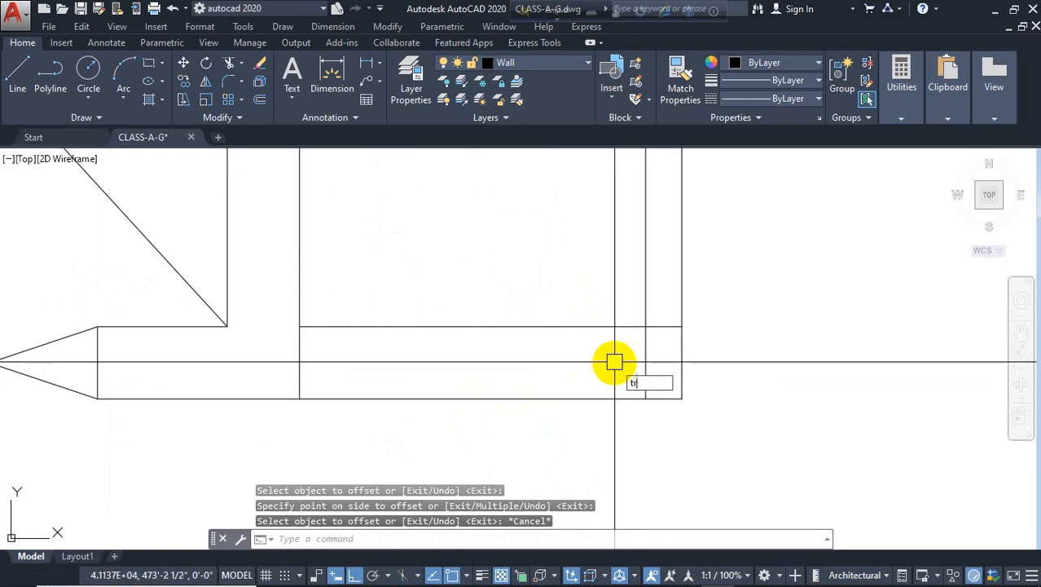
{"action": "type", "text": "tr"}
{"action": "key", "text": "Return"}
Draw a short line closing the bottom end of the right wall
{"action": "key", "text": "Return"}
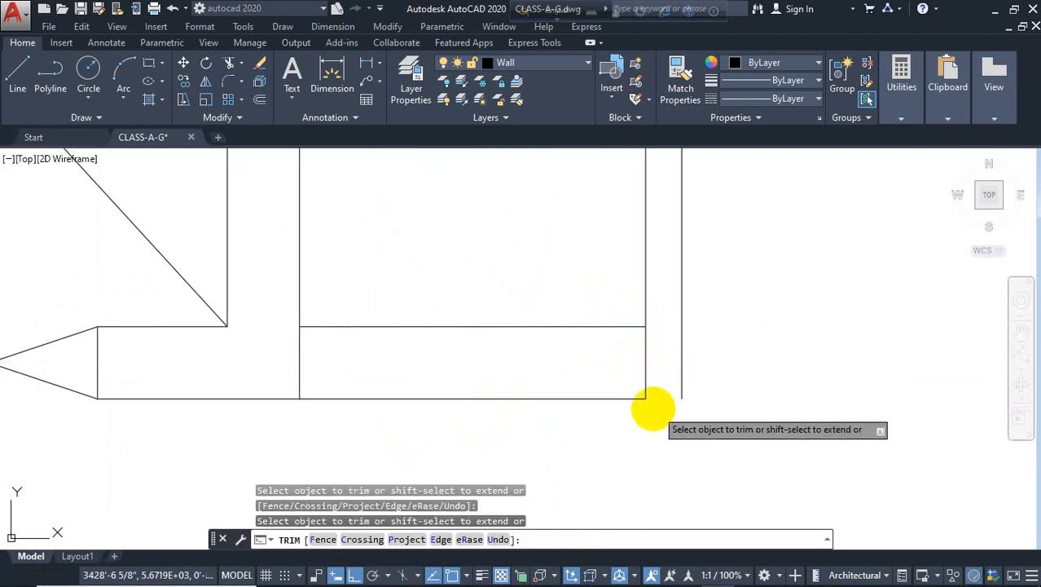
{"action": "key", "text": "Escape"}
{"action": "type", "text": "l"}
{"action": "key", "text": "Return"}
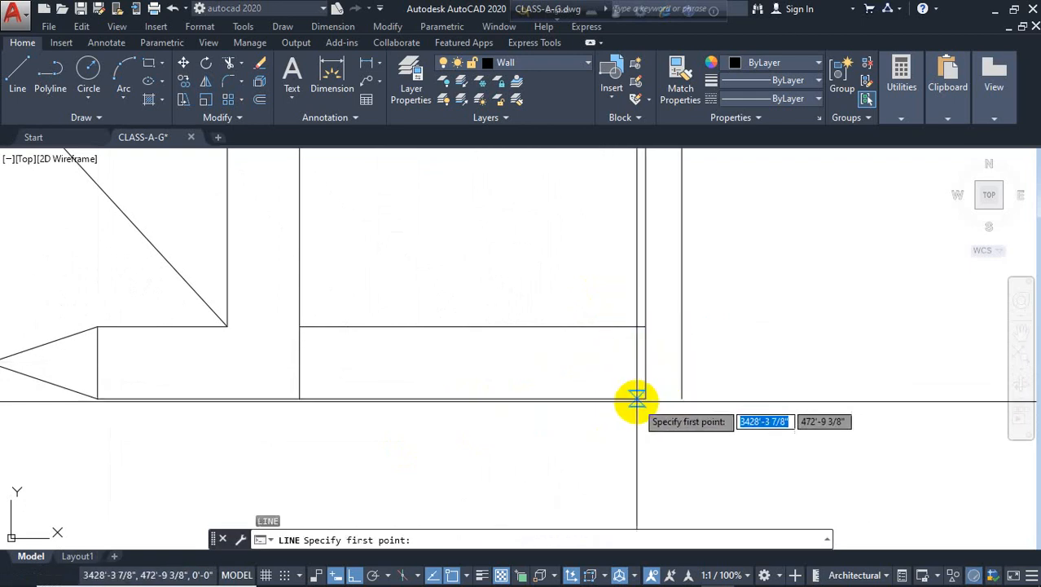
{"action": "left_click", "coordinate": [646, 400]}
{"action": "left_click", "coordinate": [663, 400]}
{"action": "scroll", "coordinate": [662, 400], "scroll_direction": "up", "scroll_amount": 5}
{"action": "key", "text": "Escape"}
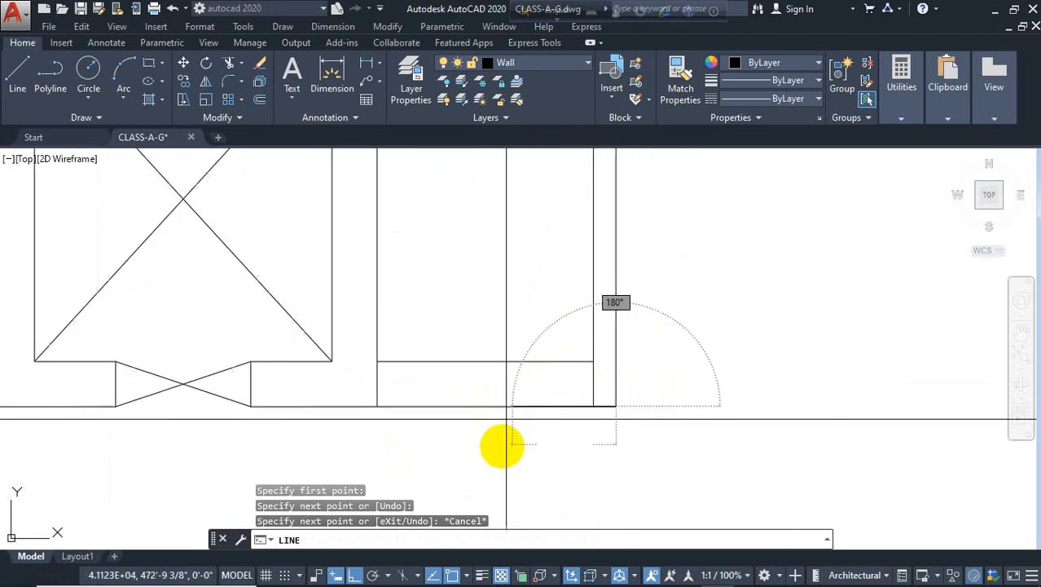
Offset the line right of the door repeatedly 10" upward to create stair tread lines beside the elevator shaft
{"action": "scroll", "coordinate": [503, 445], "scroll_direction": "down", "scroll_amount": 5}
{"action": "key", "text": "Escape"}
{"action": "scroll", "coordinate": [512, 447], "scroll_direction": "up", "scroll_amount": 4}
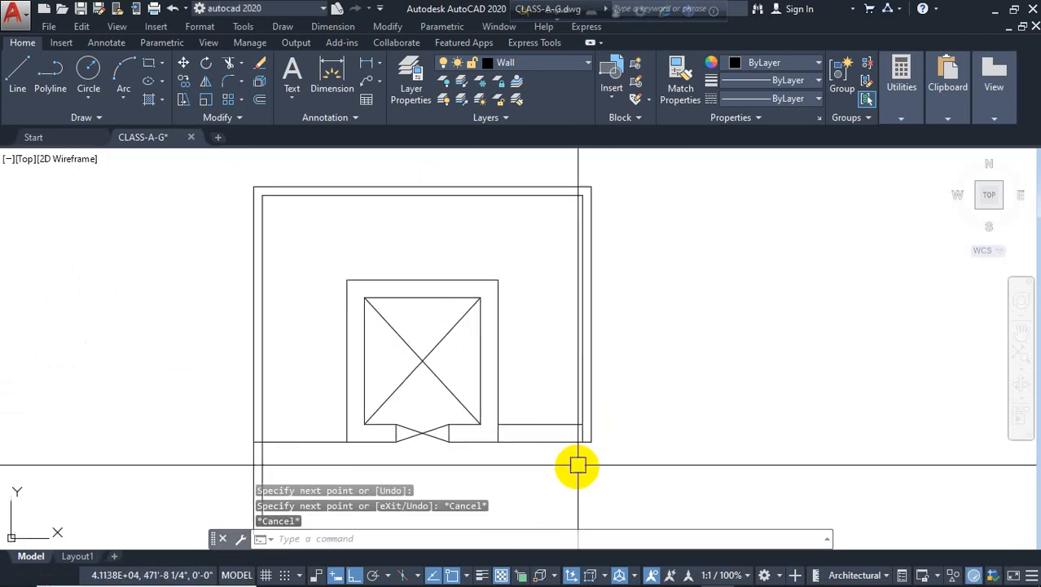
{"action": "type", "text": "o"}
{"action": "key", "text": "Return"}
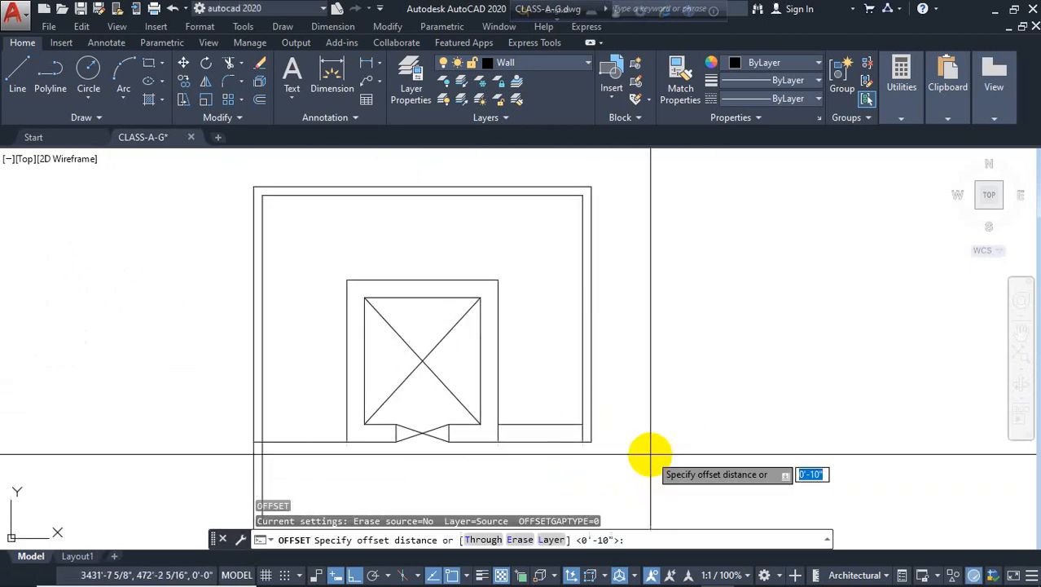
{"action": "key", "text": "Return"}
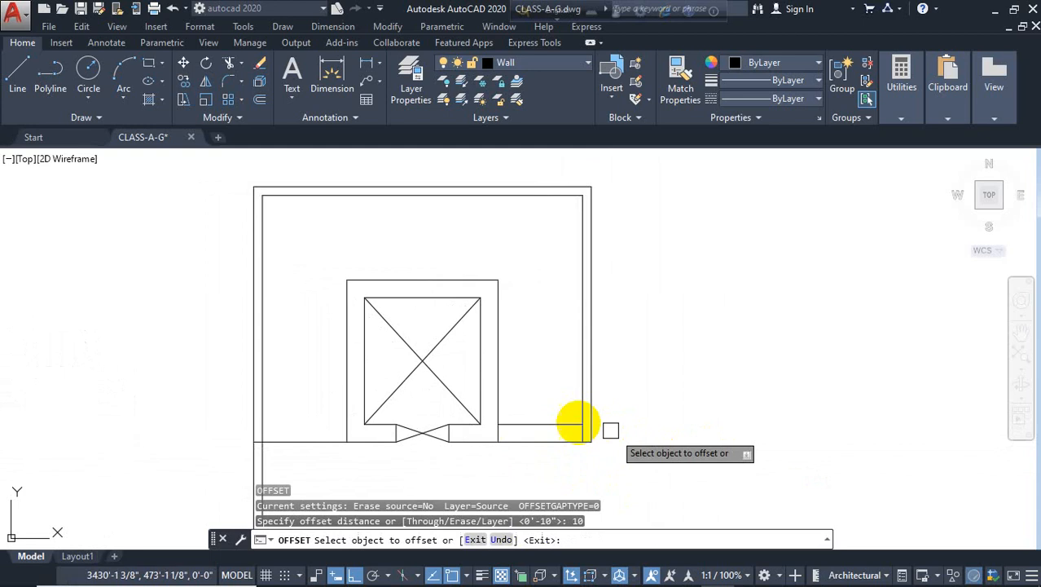
{"action": "left_click", "coordinate": [553, 424]}
{"action": "left_click", "coordinate": [555, 407]}
{"action": "left_click", "coordinate": [553, 393]}
{"action": "left_click", "coordinate": [553, 388]}
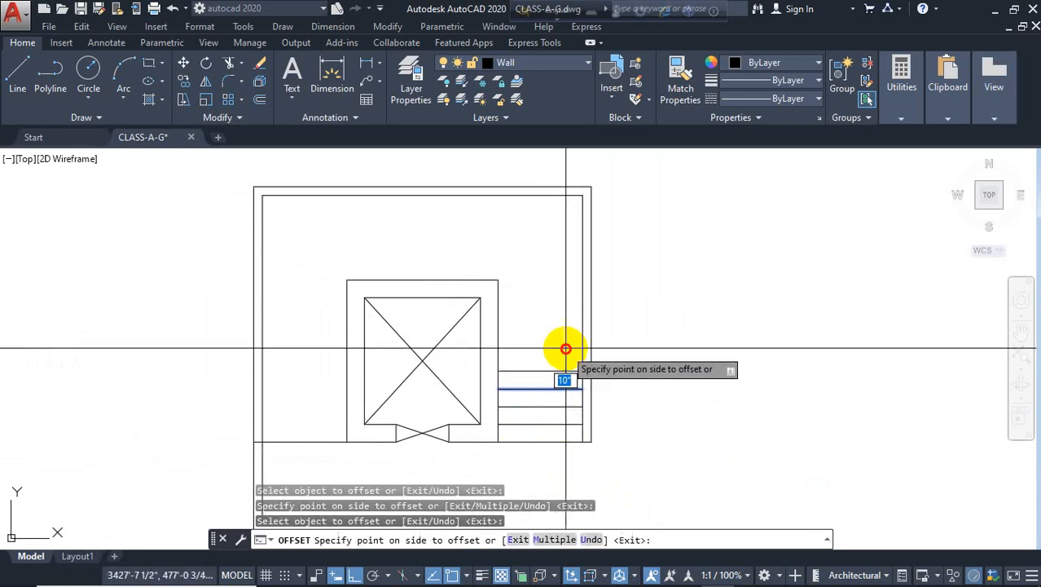
{"action": "left_click", "coordinate": [562, 352]}
{"action": "left_click", "coordinate": [545, 353]}
{"action": "left_click", "coordinate": [543, 329]}
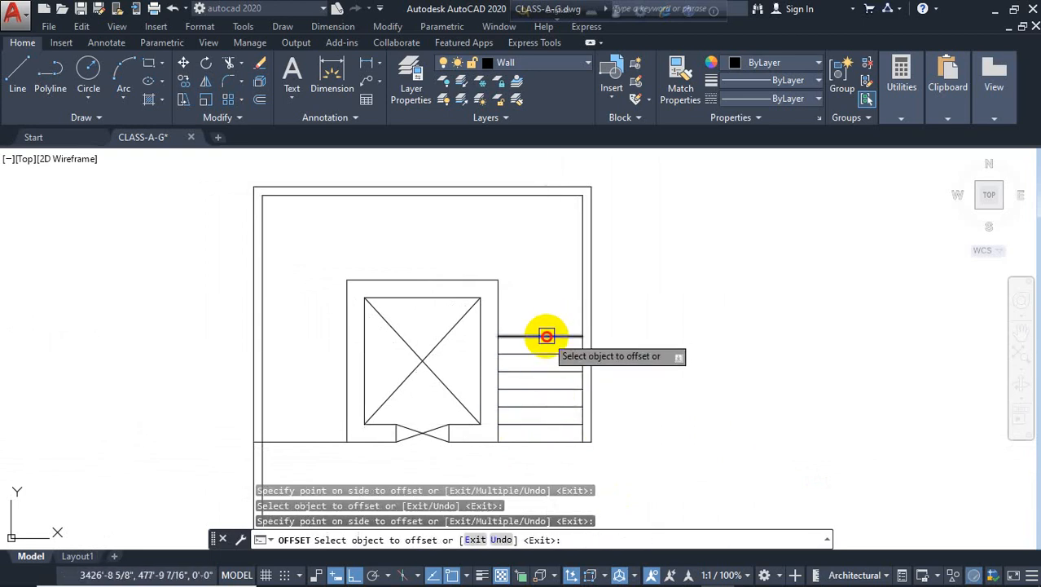
{"action": "left_click", "coordinate": [546, 336]}
{"action": "left_click", "coordinate": [548, 301]}
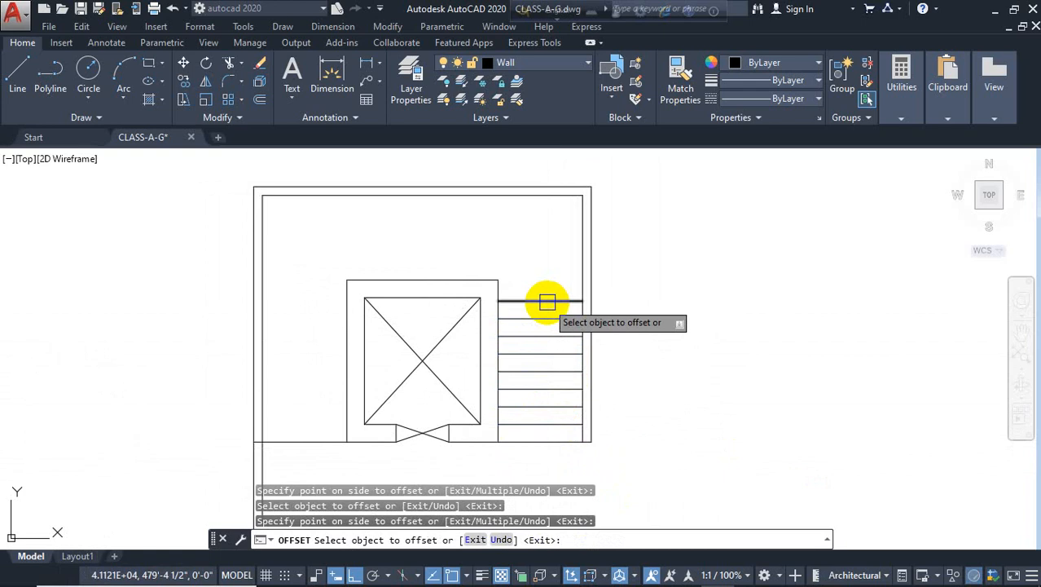
{"action": "key", "text": "Escape"}
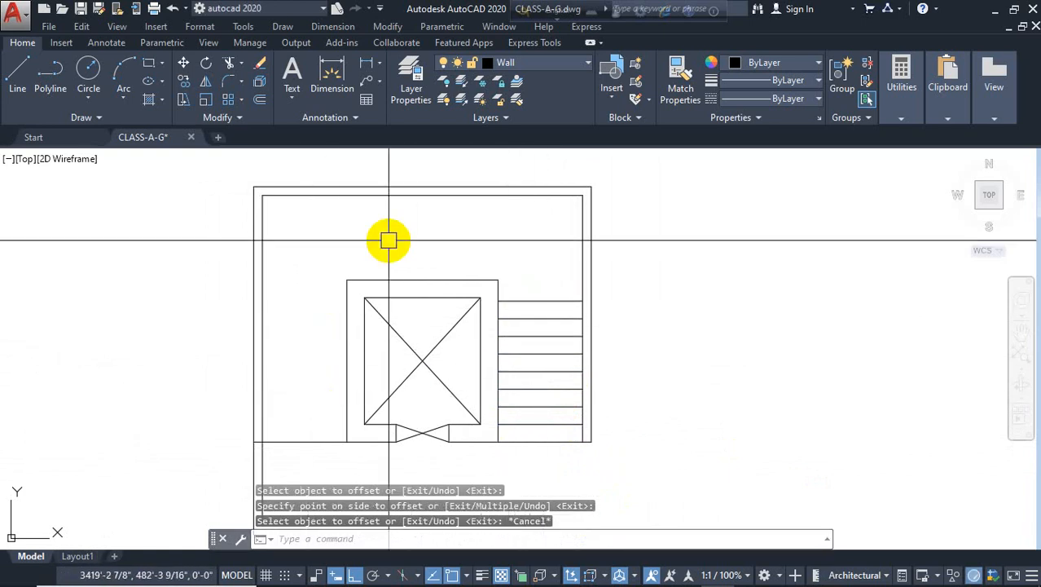
Draw a vertical line from the shaft's top-right corner up to the inner top wall
{"action": "type", "text": "l"}
{"action": "key", "text": "Return"}
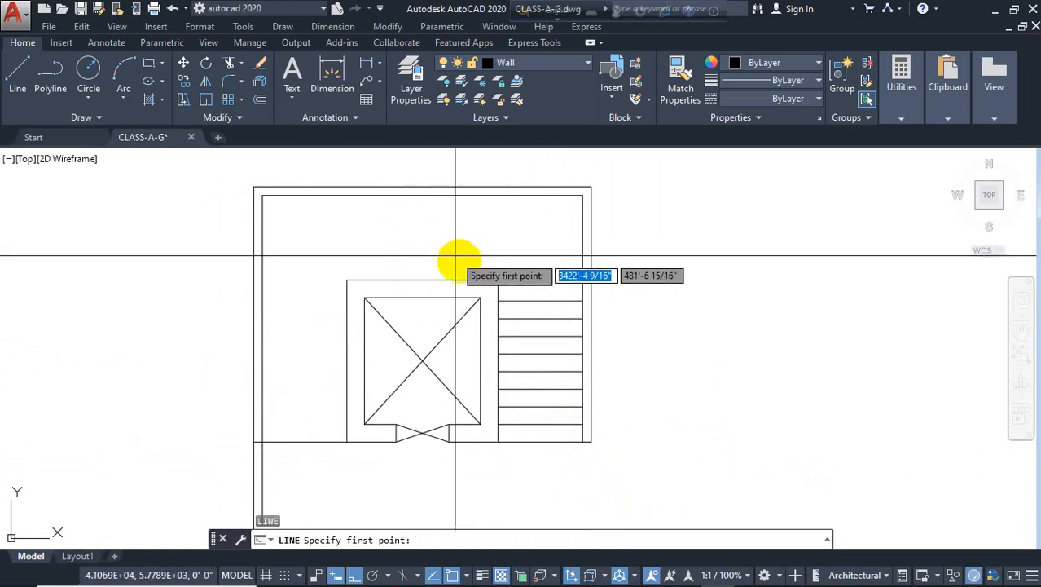
{"action": "left_click", "coordinate": [498, 279]}
{"action": "left_click", "coordinate": [497, 195]}
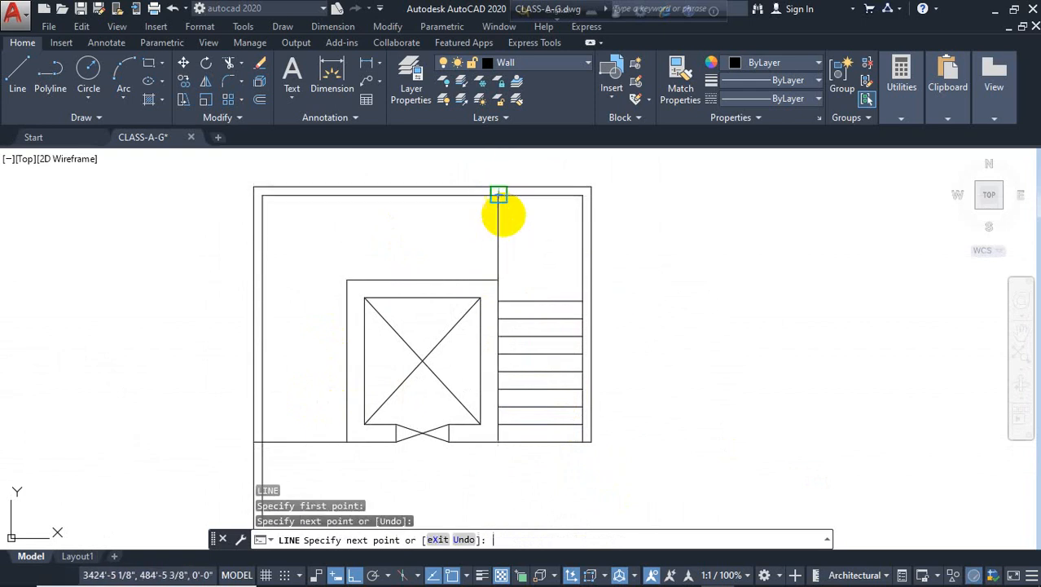
{"action": "key", "text": "Return"}
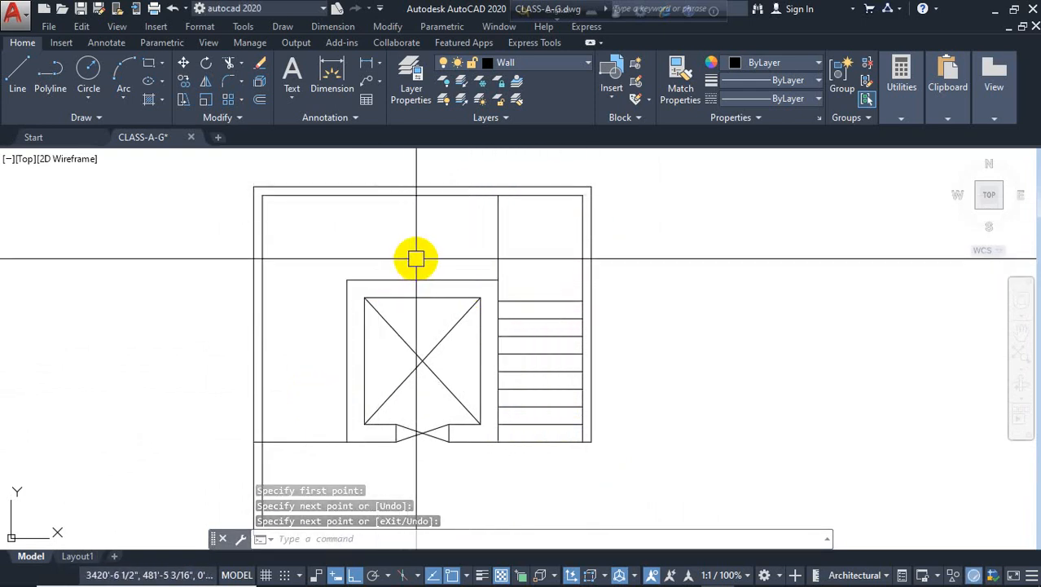
Offset the new vertical line 10" to the left
{"action": "type", "text": "o"}
{"action": "key", "text": "Return"}
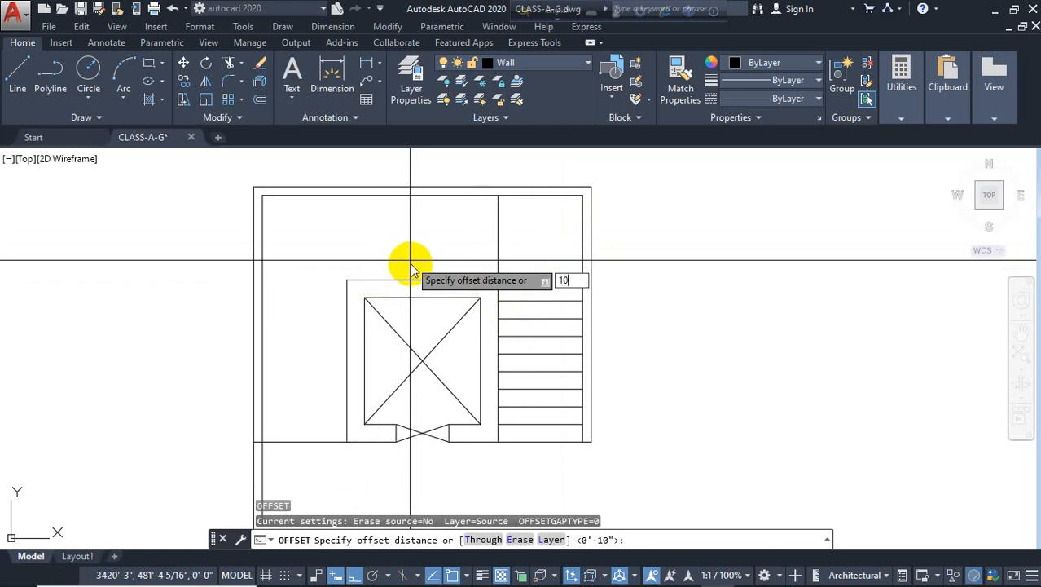
{"action": "key", "text": "Return"}
{"action": "left_click", "coordinate": [495, 241]}
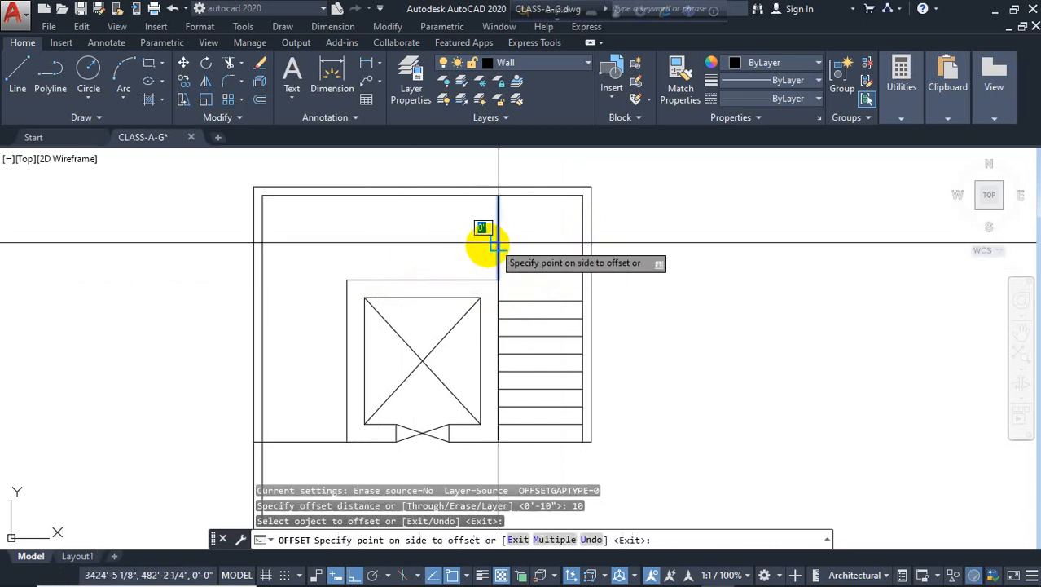
{"action": "left_click", "coordinate": [469, 253]}
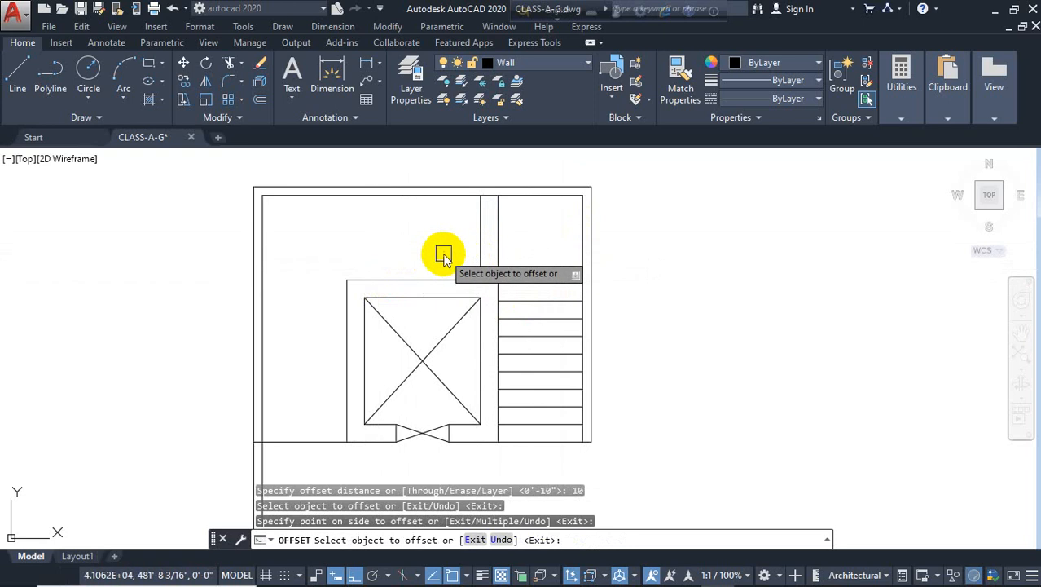
{"action": "key", "text": "Escape"}
{"action": "key", "text": "Escape"}
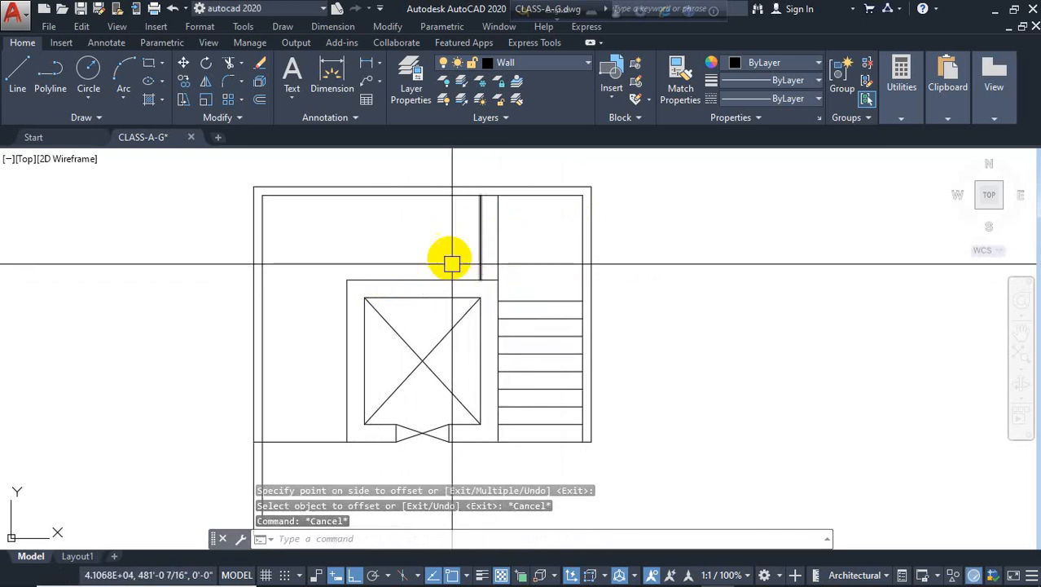
{"action": "type", "text": "o"}
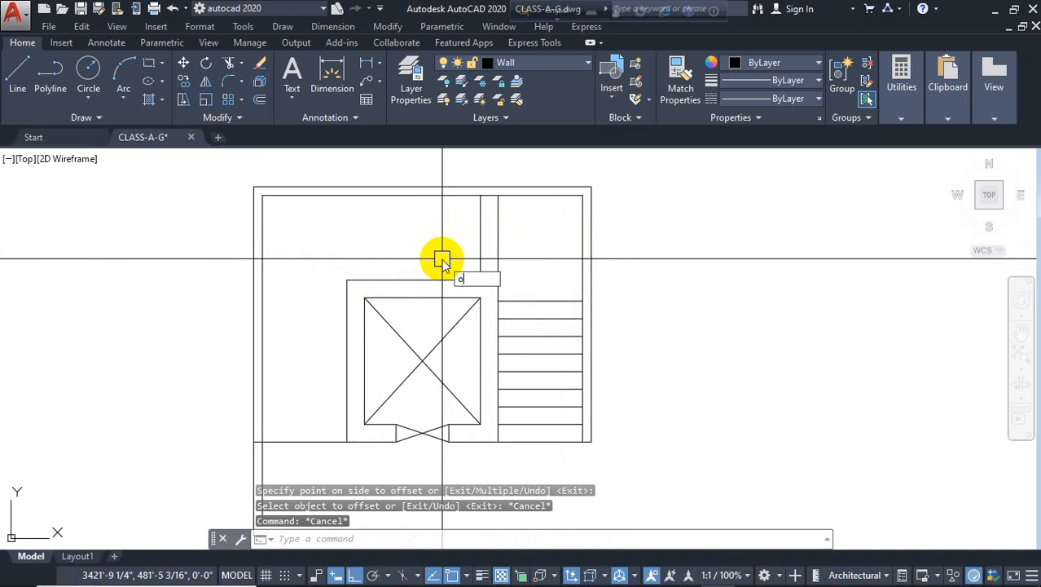
{"action": "key", "text": "Return"}
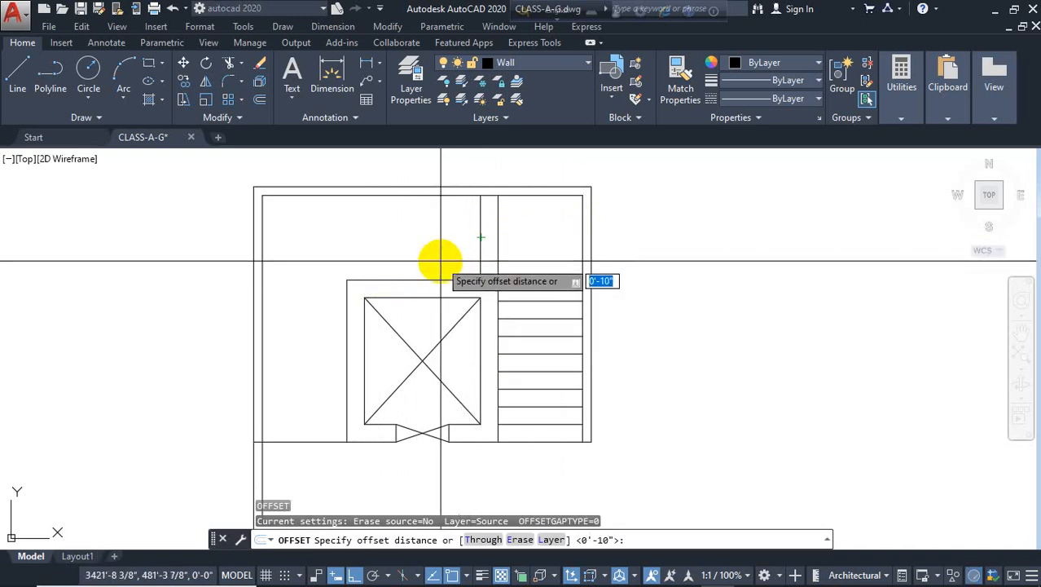
{"action": "key", "text": "Return"}
{"action": "key", "text": "Escape"}
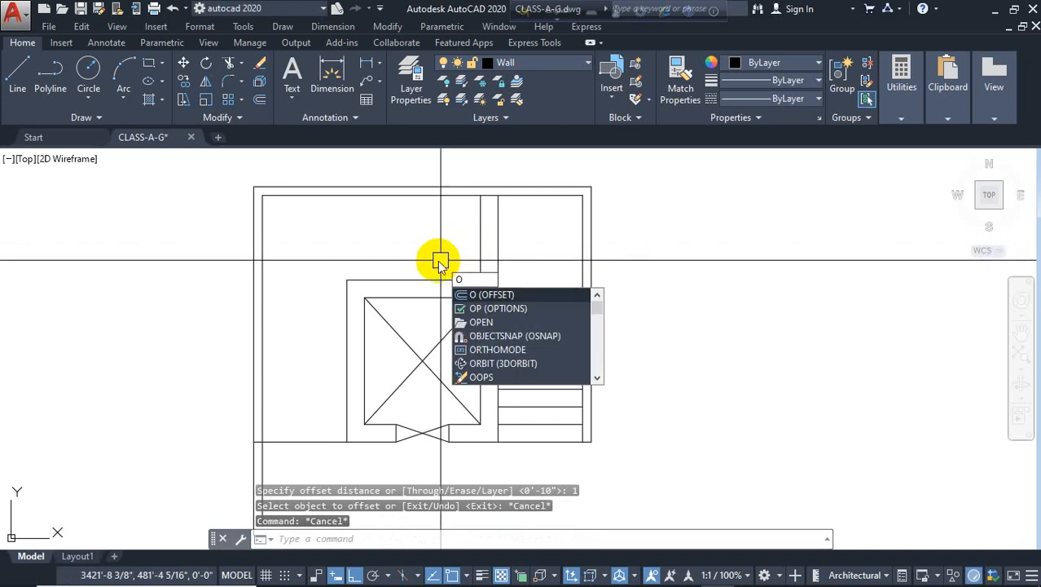
{"action": "key", "text": "Return"}
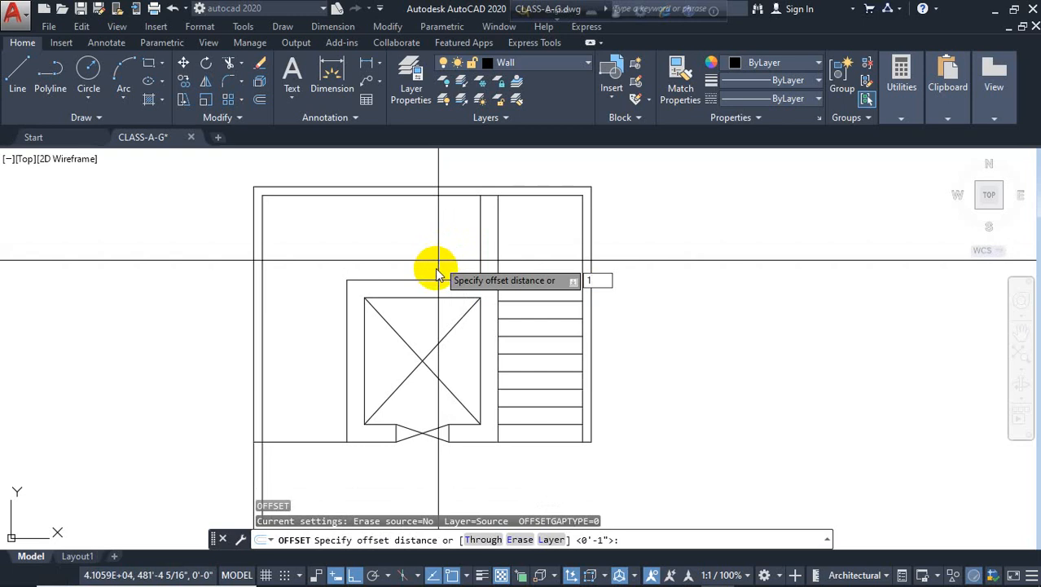
{"action": "key", "text": "Return"}
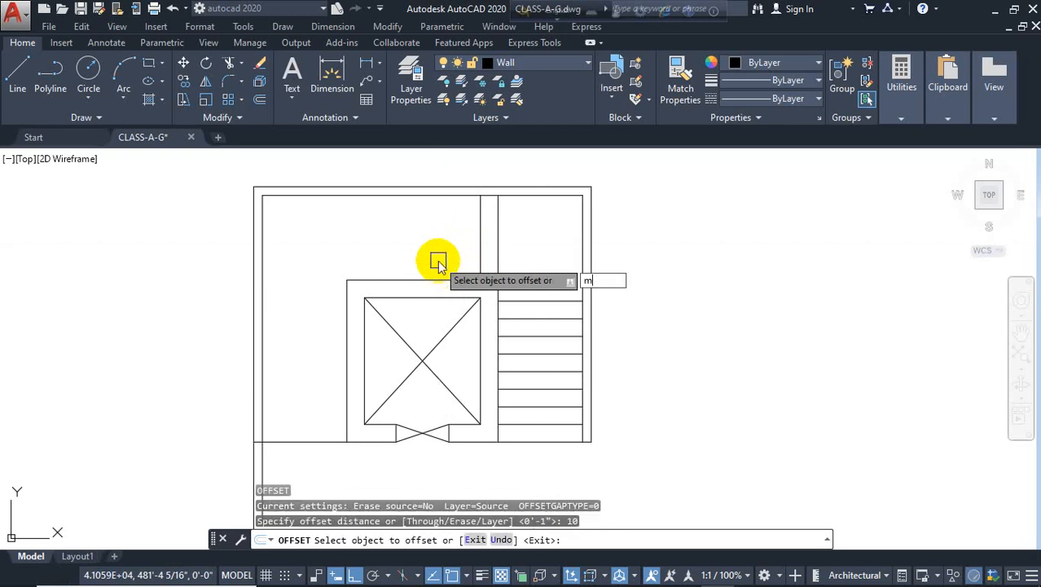
{"action": "key", "text": "Return"}
{"action": "key", "text": "Escape"}
Offset the vertical lines repeatedly 10" to the left to create tread lines along the top run
{"action": "type", "text": "o"}
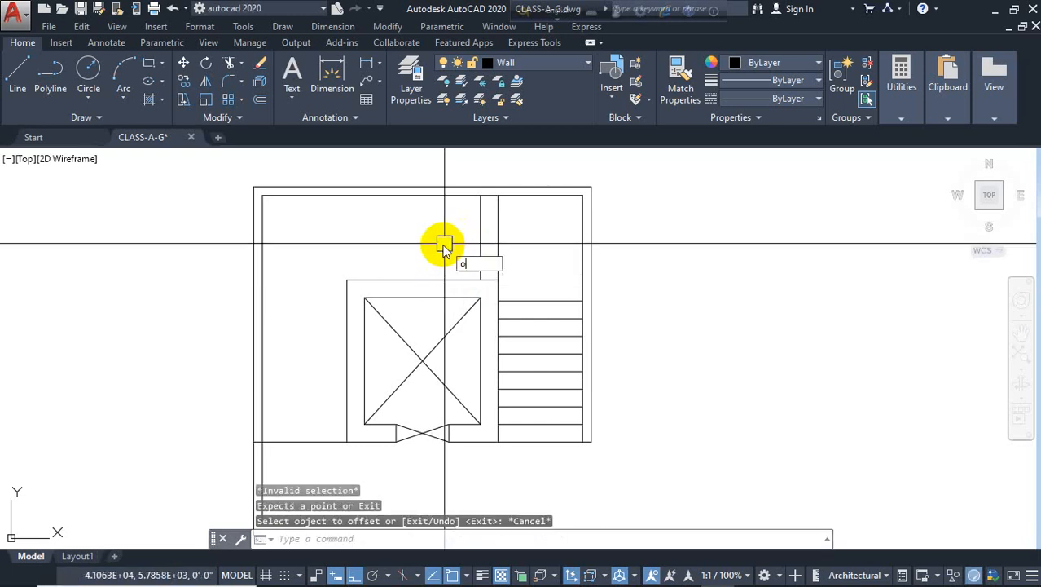
{"action": "key", "text": "Return"}
{"action": "type", "text": "10"}
{"action": "key", "text": "Return"}
{"action": "left_click", "coordinate": [477, 210]}
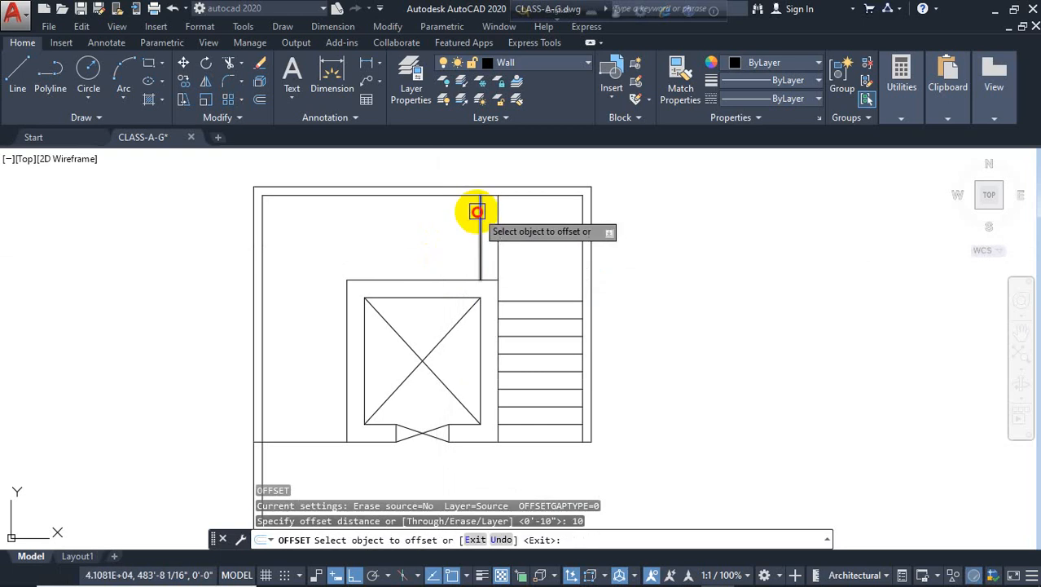
{"action": "key", "text": "Return"}
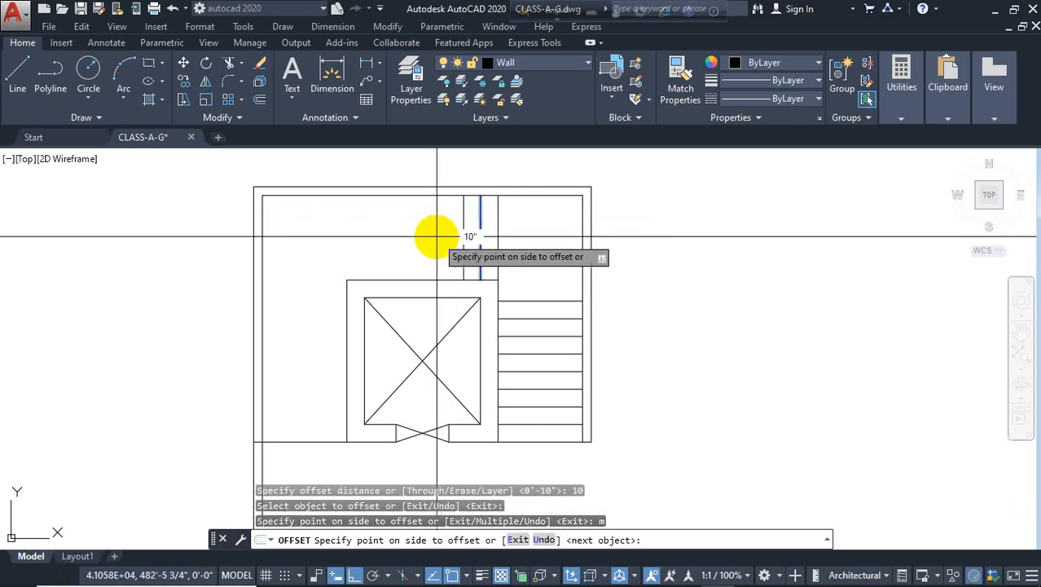
{"action": "left_click", "coordinate": [415, 238]}
{"action": "left_click", "coordinate": [396, 241]}
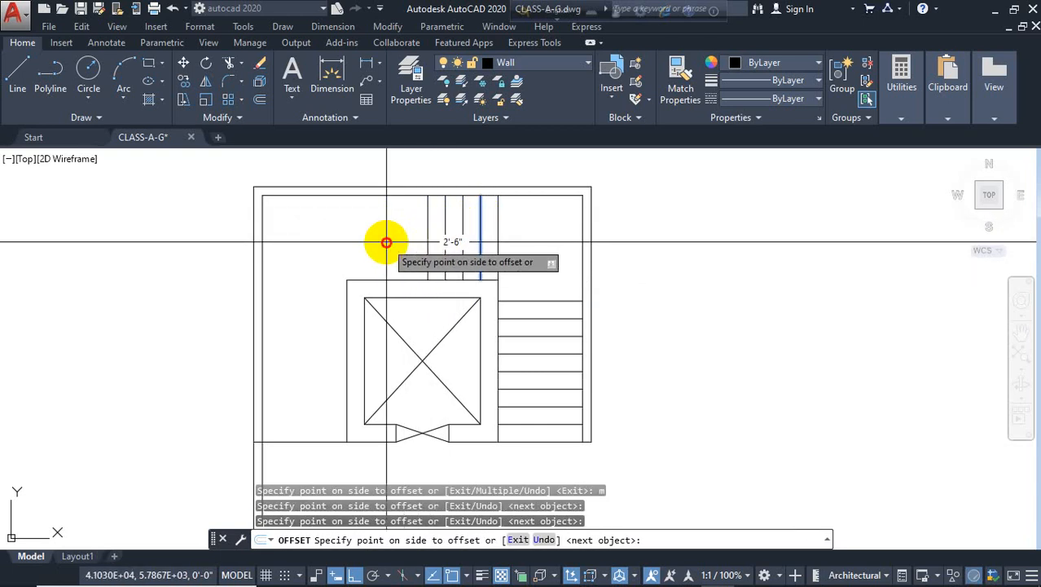
{"action": "left_click", "coordinate": [359, 243]}
{"action": "left_click", "coordinate": [344, 245]}
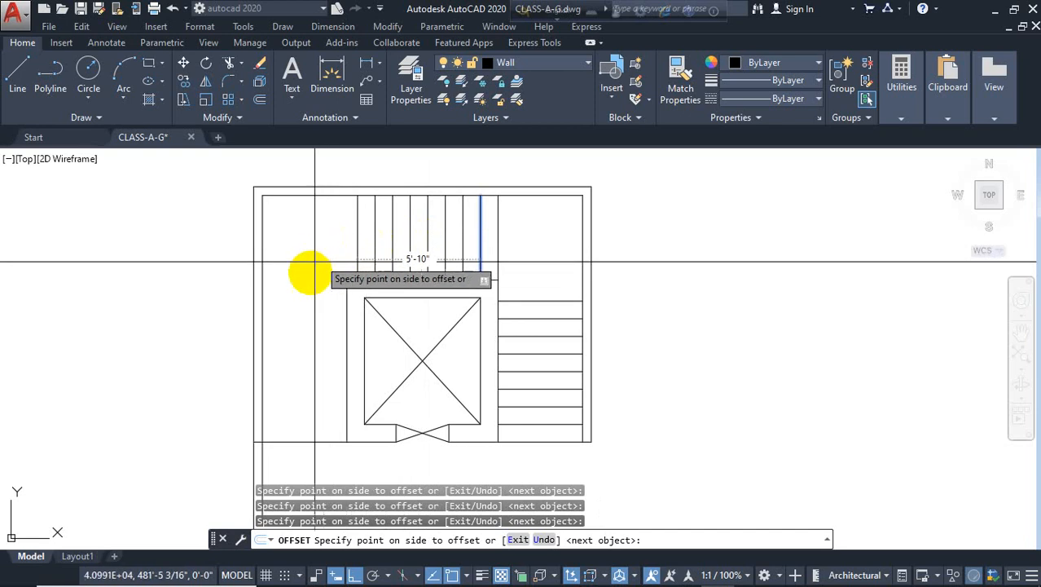
{"action": "key", "text": "Return"}
{"action": "left_click", "coordinate": [371, 245]}
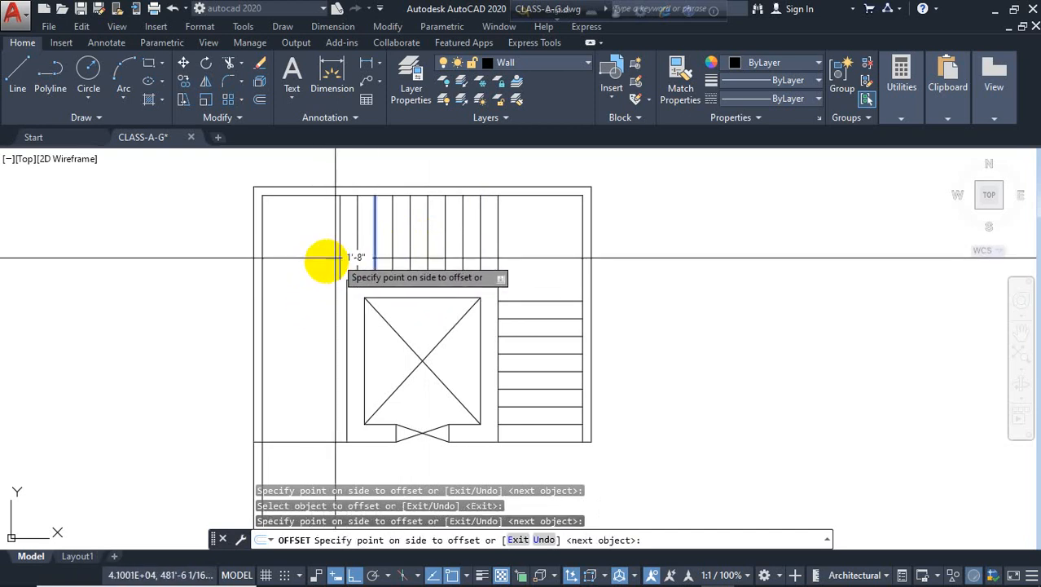
{"action": "left_click", "coordinate": [314, 256]}
{"action": "key", "text": "Escape"}
Draw a horizontal line from the shaft's top-left corner to the left inner wall
{"action": "type", "text": "l"}
{"action": "key", "text": "Return"}
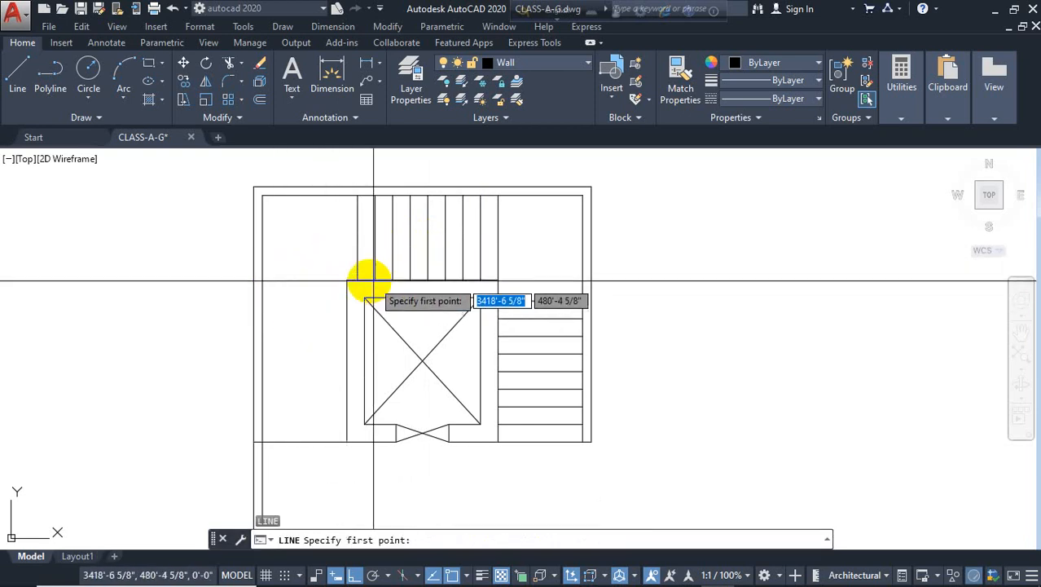
{"action": "left_click", "coordinate": [348, 280]}
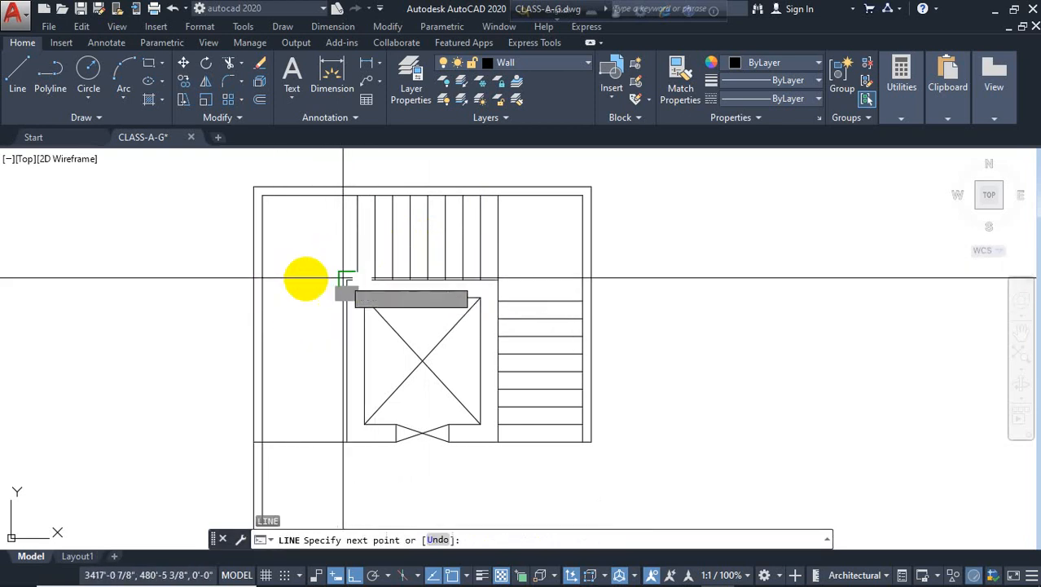
{"action": "left_click", "coordinate": [269, 279]}
{"action": "key", "text": "Escape"}
{"action": "left_click", "coordinate": [295, 280]}
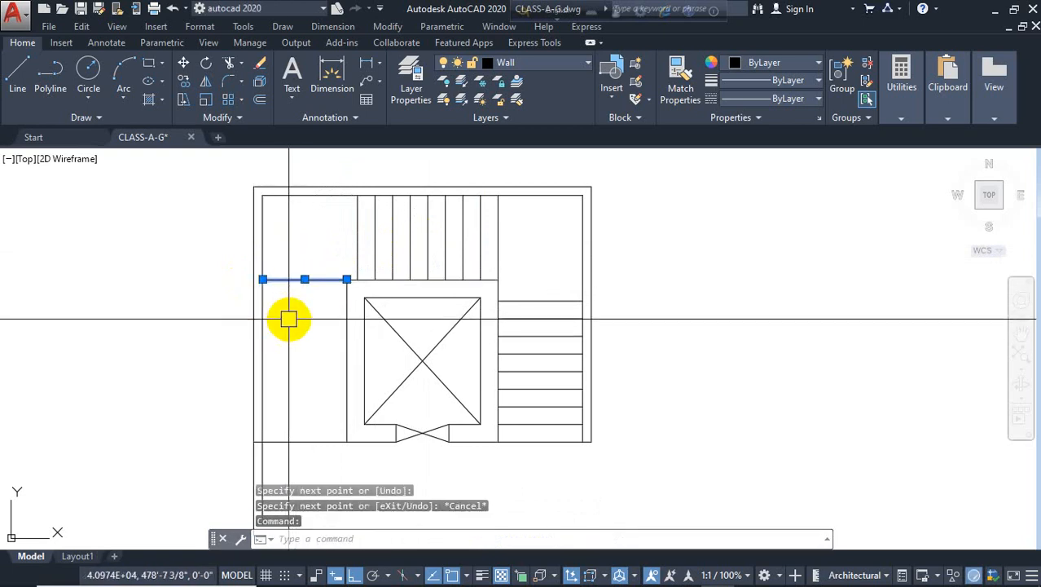
{"action": "key", "text": "Escape"}
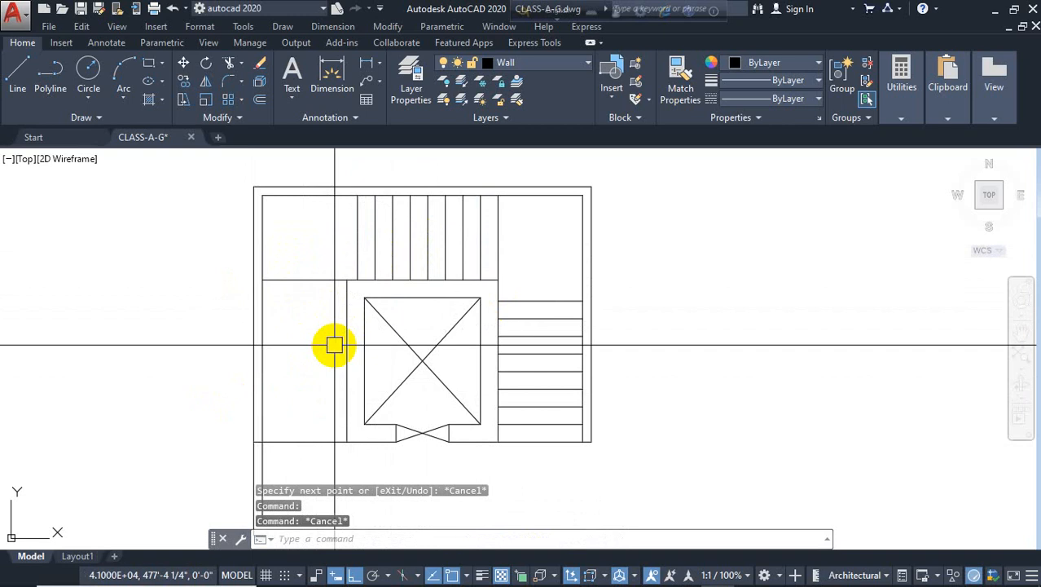
Offset the horizontal line repeatedly 10" downward to create tread lines along the left run
{"action": "type", "text": "o"}
{"action": "key", "text": "Return"}
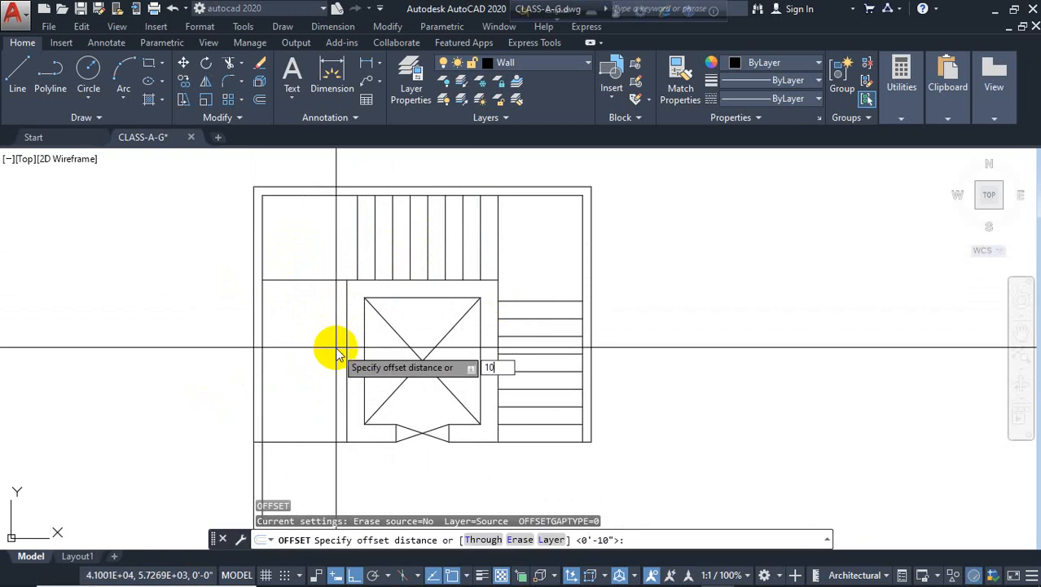
{"action": "key", "text": "Return"}
{"action": "left_click", "coordinate": [324, 282]}
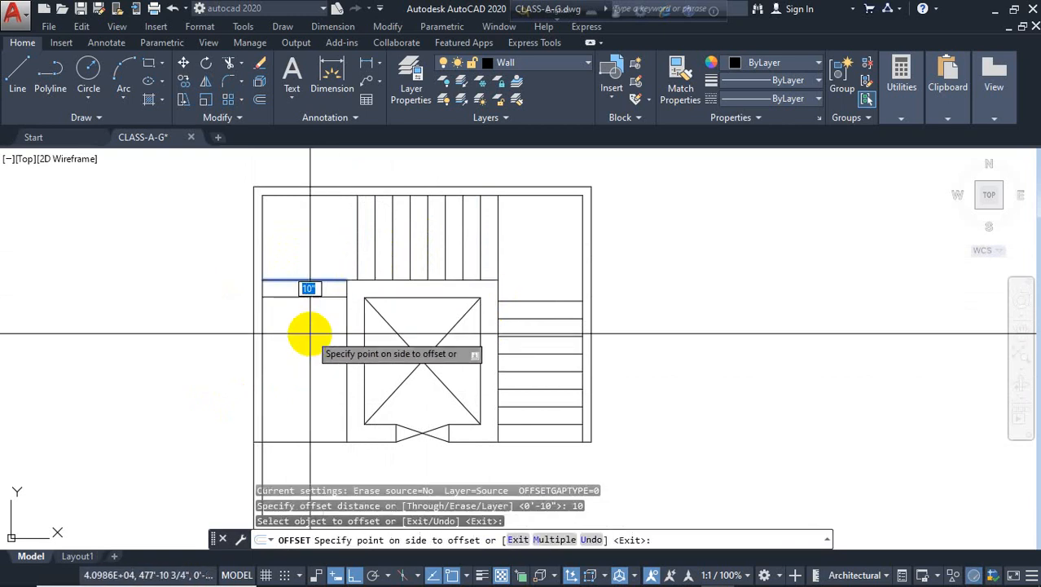
{"action": "key", "text": "Return"}
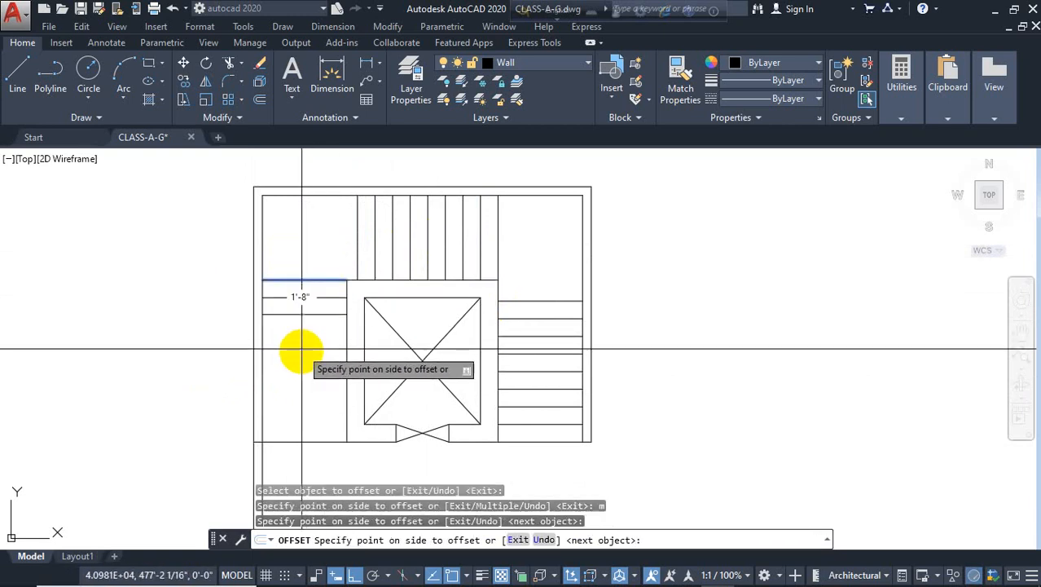
{"action": "left_click", "coordinate": [302, 355]}
{"action": "left_click", "coordinate": [303, 370]}
{"action": "left_click", "coordinate": [298, 385]}
{"action": "left_click", "coordinate": [301, 399]}
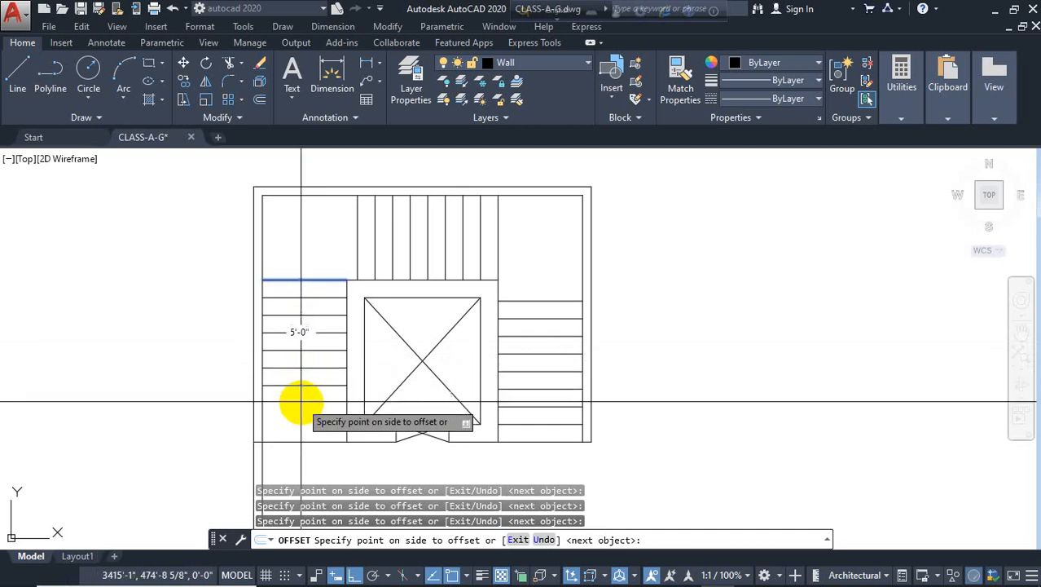
{"action": "left_click", "coordinate": [301, 405]}
{"action": "left_click", "coordinate": [300, 431]}
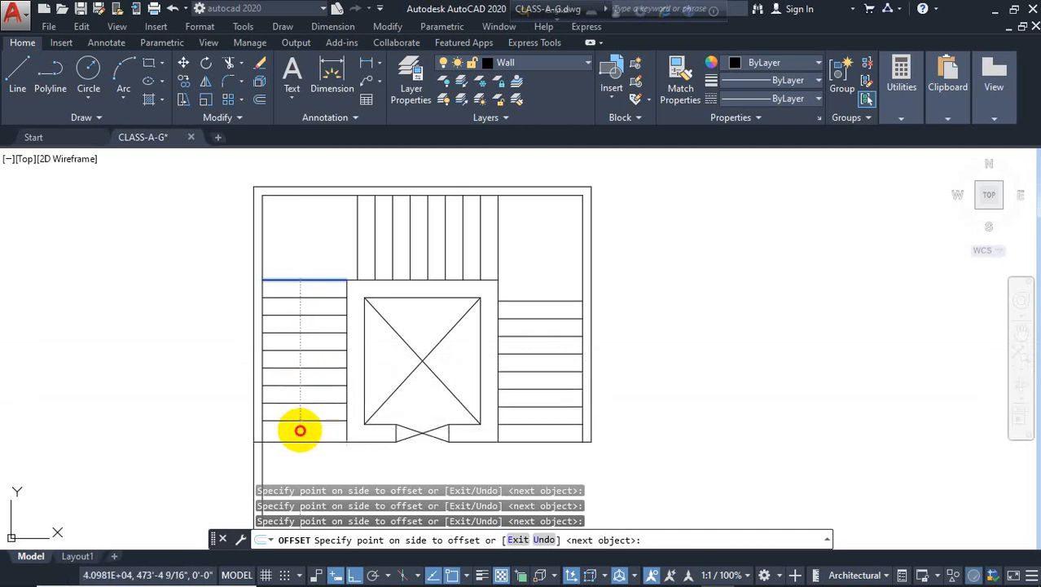
{"action": "key", "text": "Return"}
{"action": "key", "text": "Return"}
Delete the extra bottom tread line and move the left run's nine treads down to the shaft's bottom edge
{"action": "left_click", "coordinate": [289, 441]}
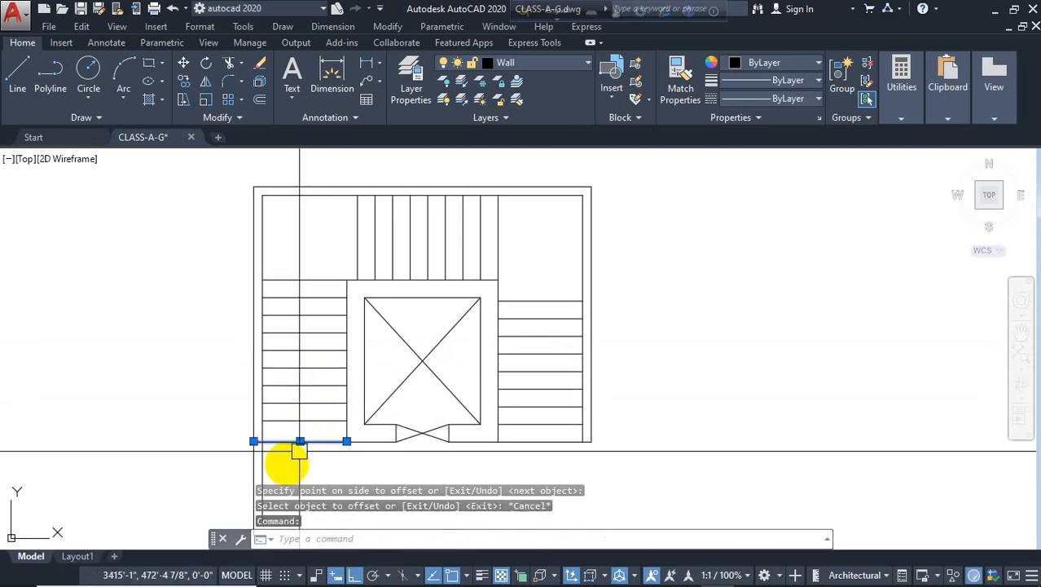
{"action": "key", "text": "Delete"}
{"action": "middle_click_drag", "start_coordinate": [282, 447], "coordinate": [303, 383]}
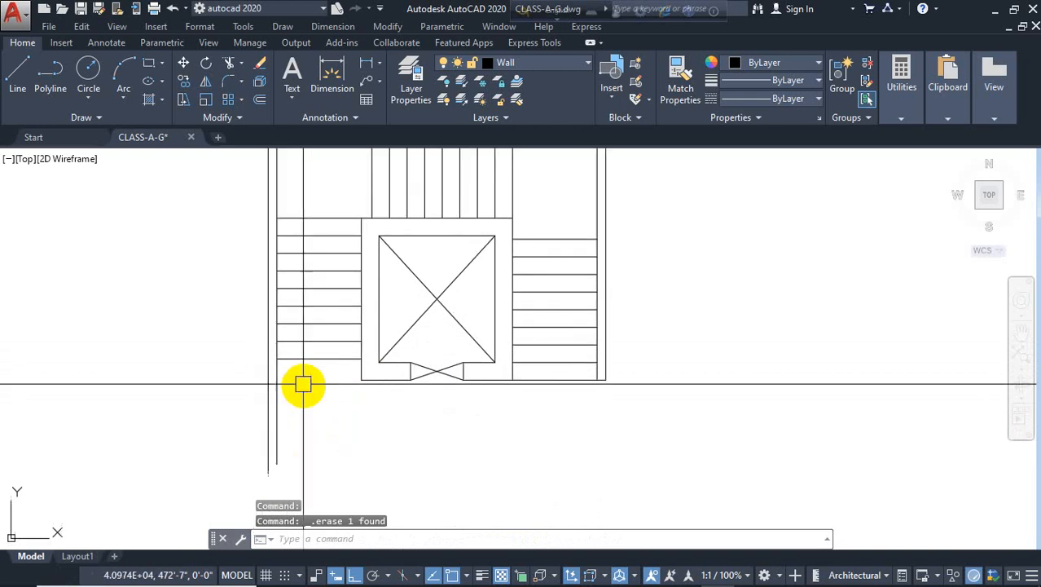
{"action": "middle_click_drag", "start_coordinate": [331, 216], "coordinate": [334, 247]}
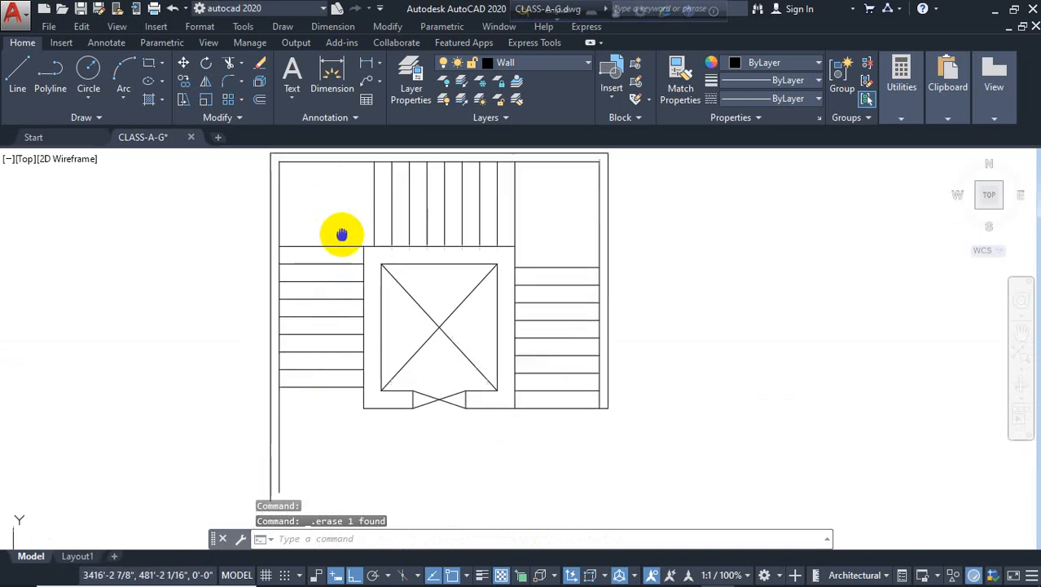
{"action": "left_click", "coordinate": [354, 230]}
{"action": "left_click", "coordinate": [317, 400]}
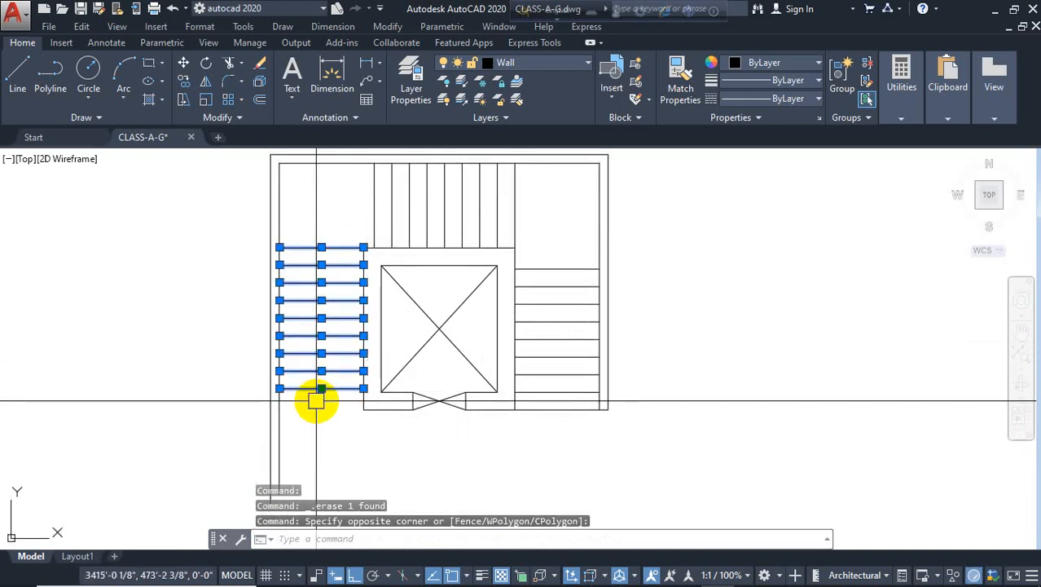
{"action": "key", "text": "Return"}
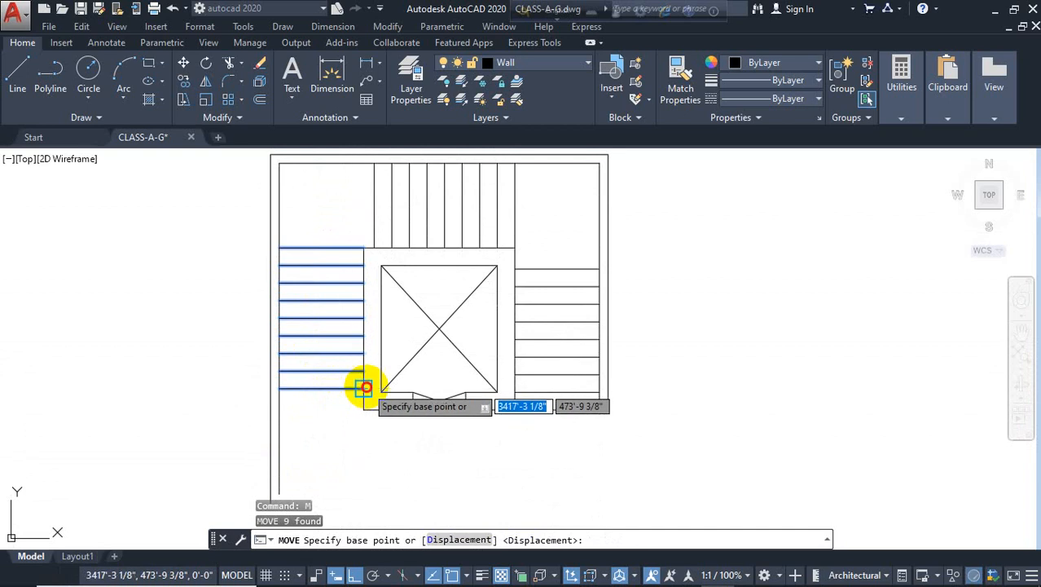
{"action": "left_click", "coordinate": [364, 387]}
{"action": "left_click", "coordinate": [364, 409]}
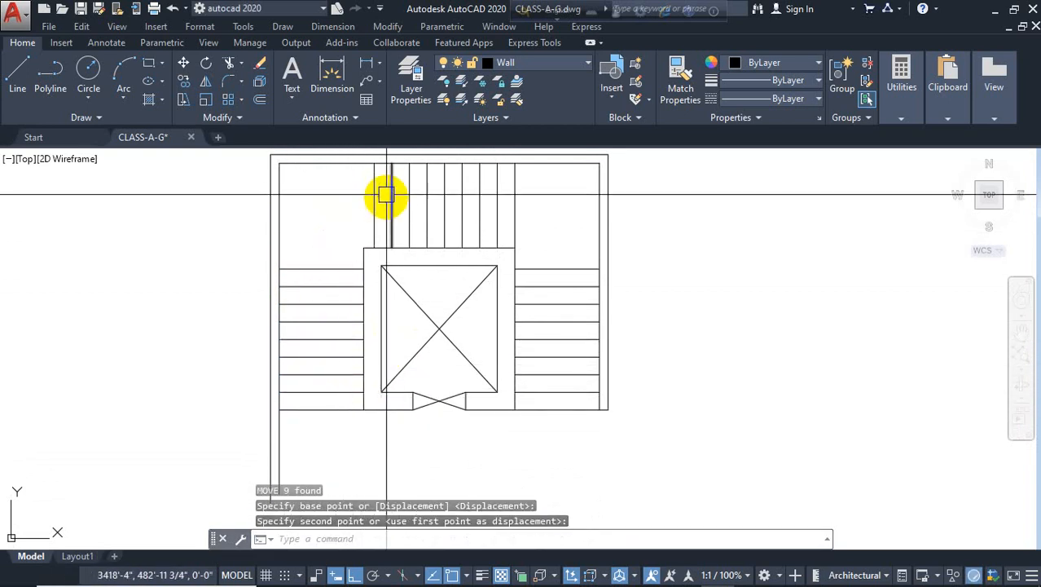
{"action": "scroll", "coordinate": [344, 237], "scroll_direction": "up", "scroll_amount": 3}
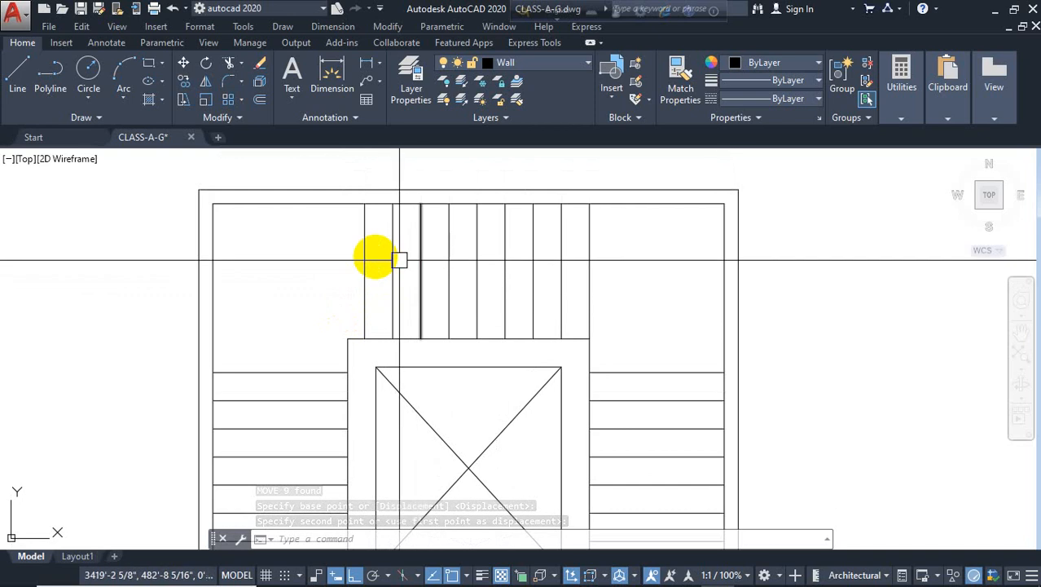
{"action": "scroll", "coordinate": [453, 264], "scroll_direction": "up", "scroll_amount": 2}
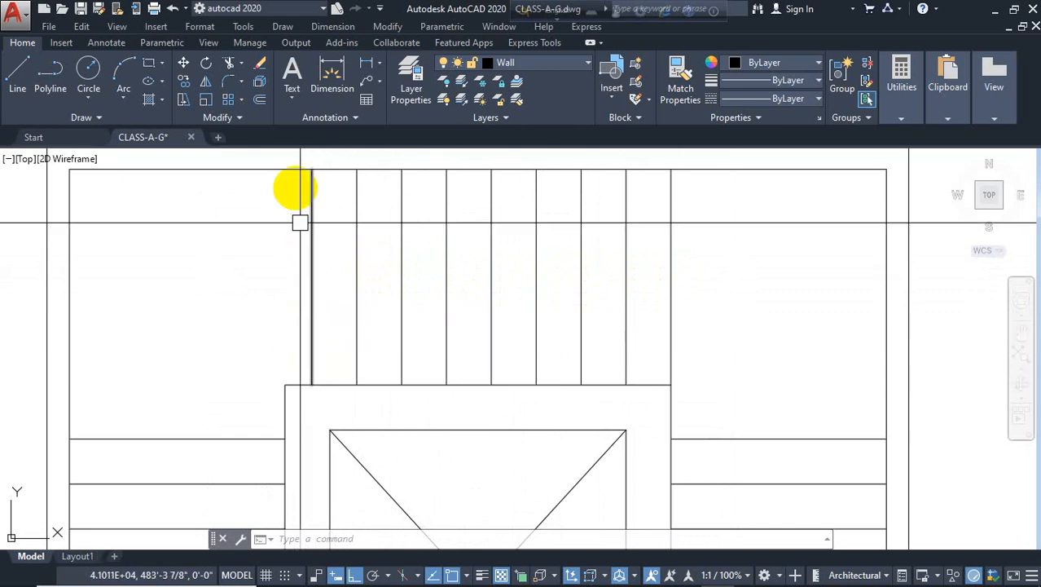
{"action": "scroll", "coordinate": [351, 323], "scroll_direction": "down", "scroll_amount": 5}
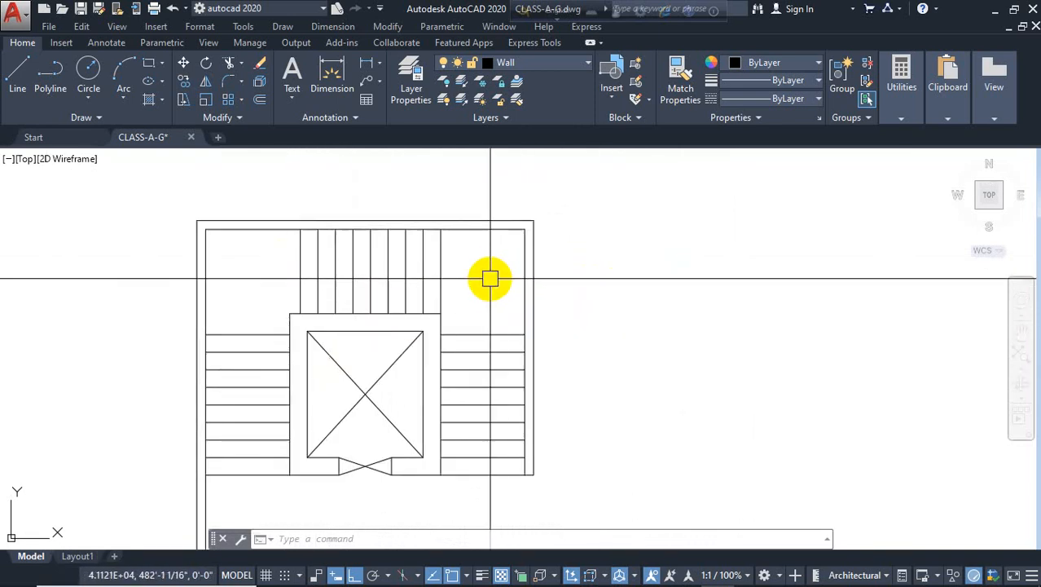
{"action": "scroll", "coordinate": [488, 269], "scroll_direction": "down", "scroll_amount": 4}
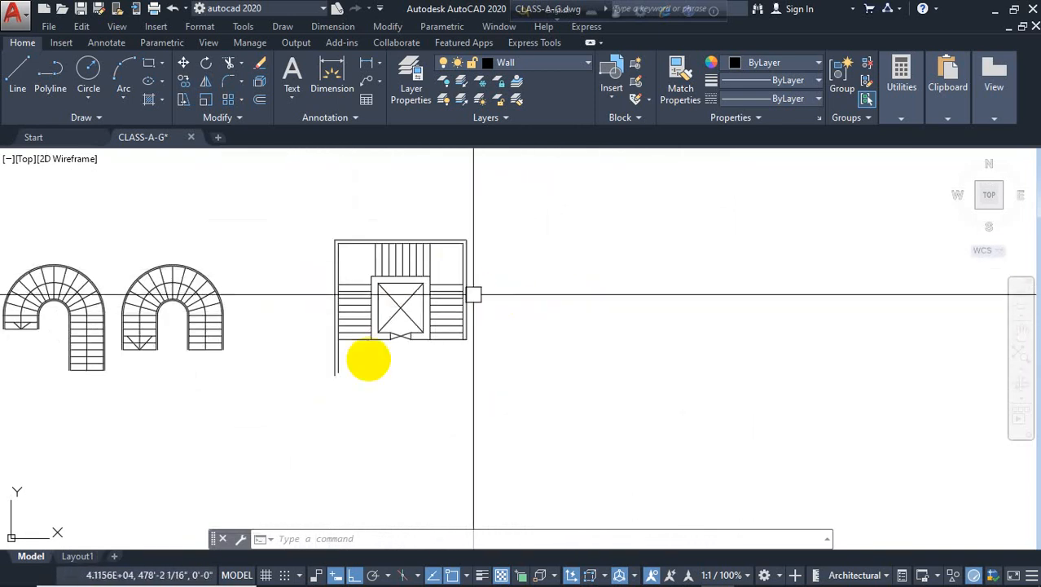
{"action": "scroll", "coordinate": [384, 291], "scroll_direction": "up", "scroll_amount": 5}
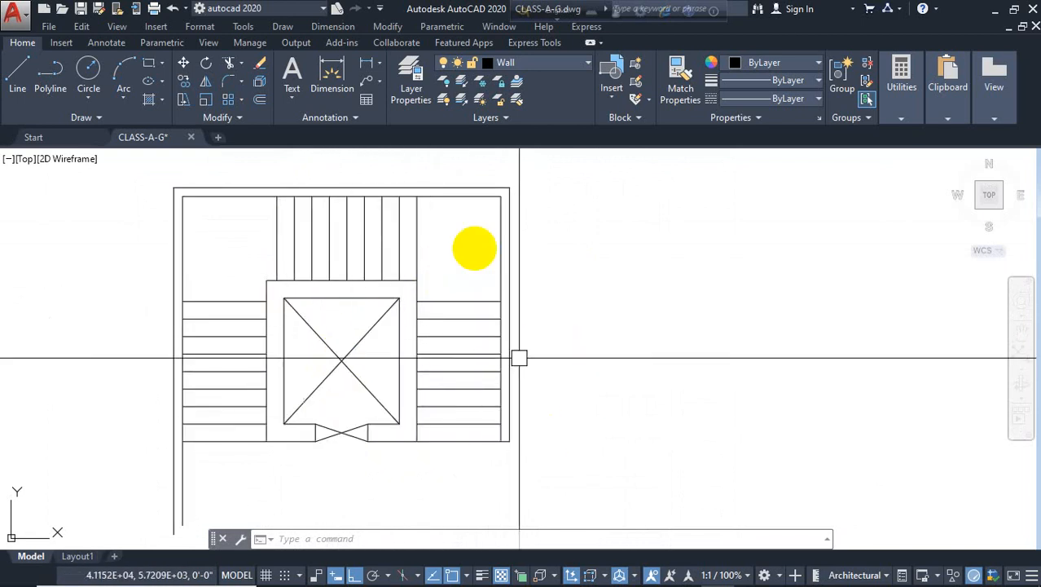
{"action": "key", "text": "Escape"}
{"action": "key", "text": "Escape"}
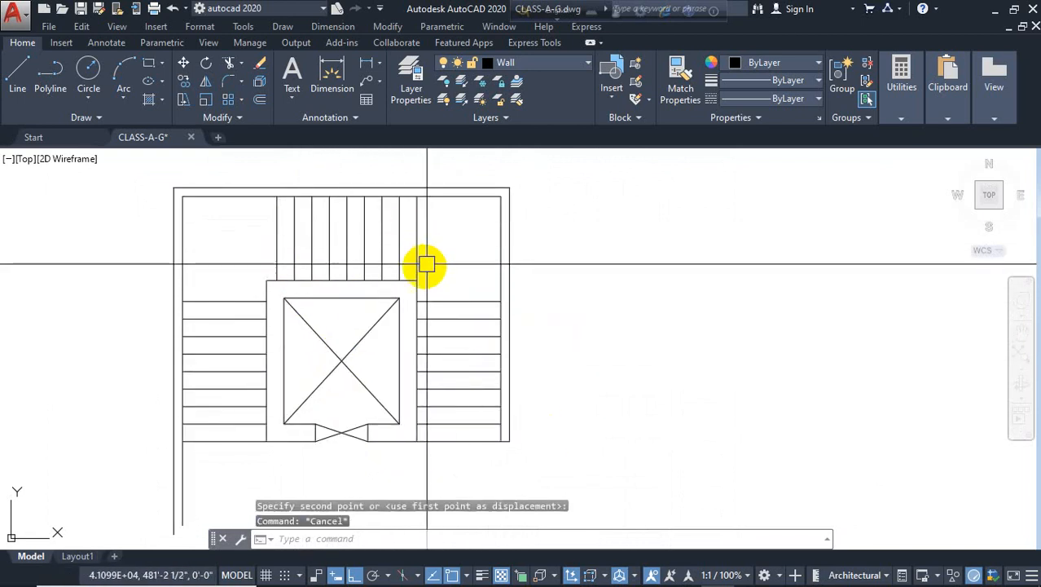
{"action": "type", "text": "i"}
{"action": "key", "text": "Return"}
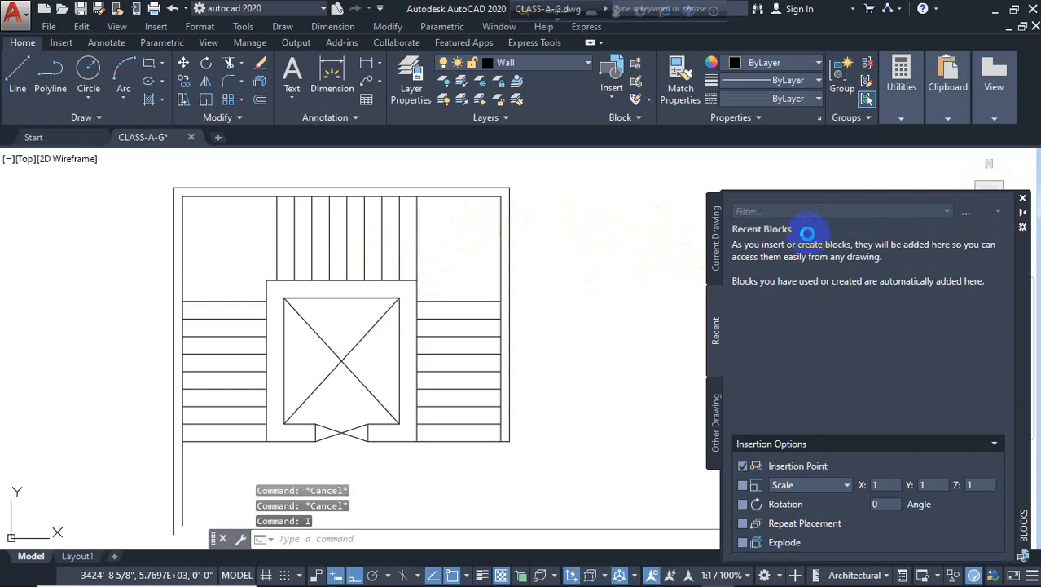
{"action": "left_click", "coordinate": [585, 273]}
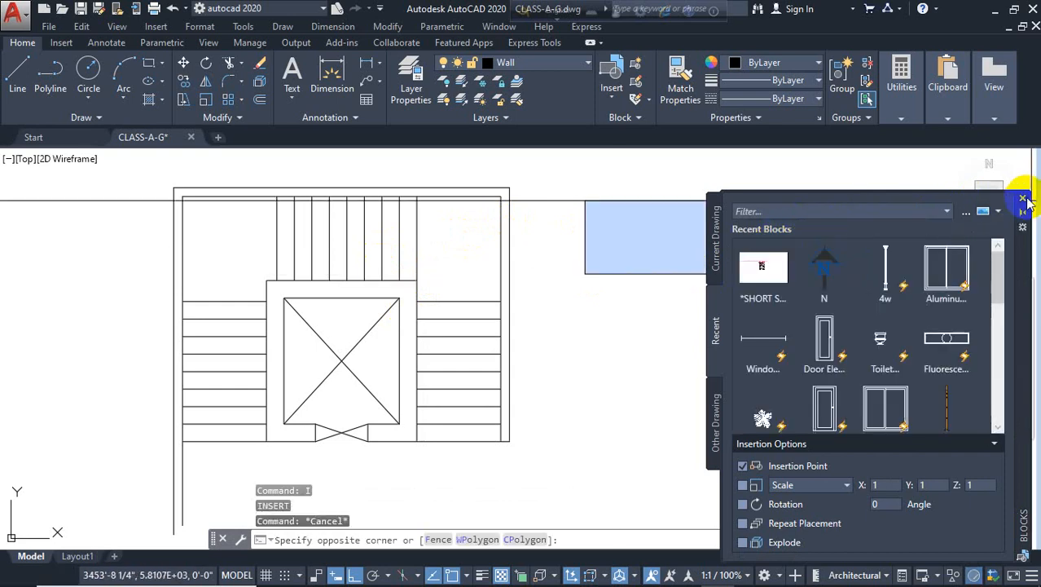
{"action": "left_click", "coordinate": [1024, 201]}
{"action": "key", "text": "Escape"}
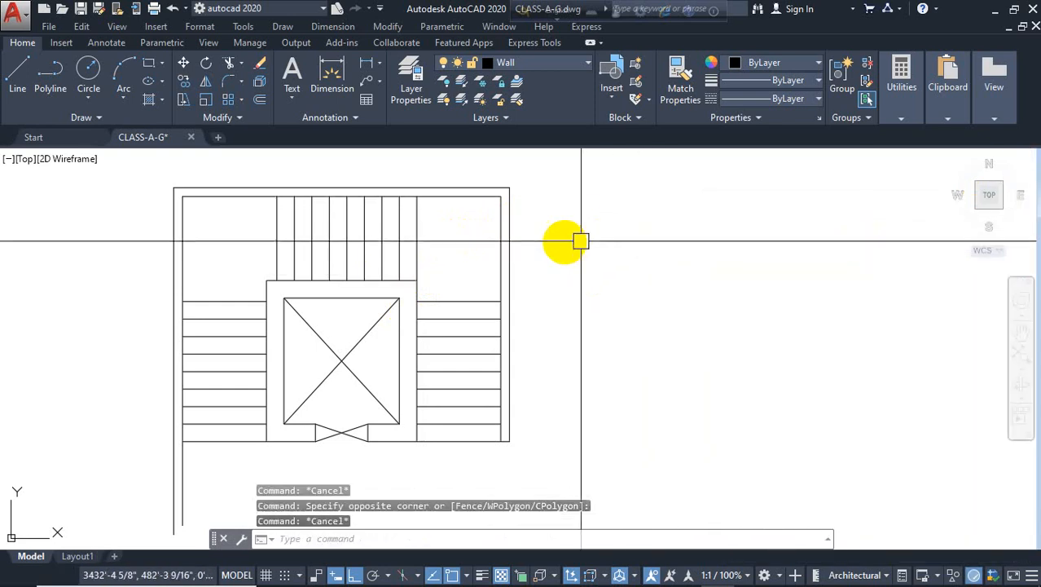
Draw vertical lines up through the top wall from the right inner wall and the top run's right edge
{"action": "type", "text": "l"}
{"action": "key", "text": "Return"}
{"action": "left_click", "coordinate": [501, 196]}
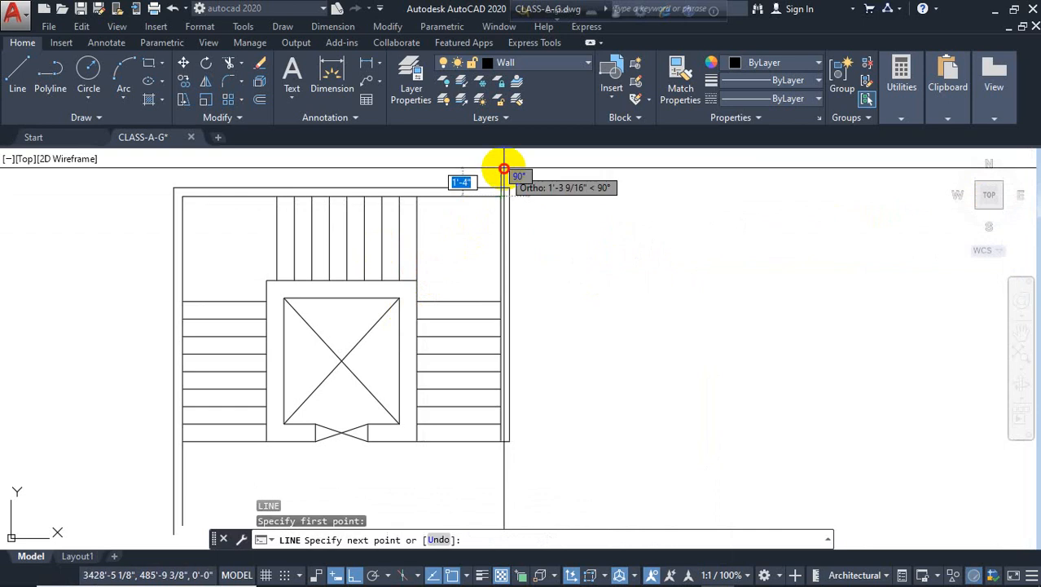
{"action": "left_click", "coordinate": [501, 169]}
{"action": "key", "text": "Return"}
{"action": "key", "text": "Return"}
{"action": "left_click", "coordinate": [417, 197]}
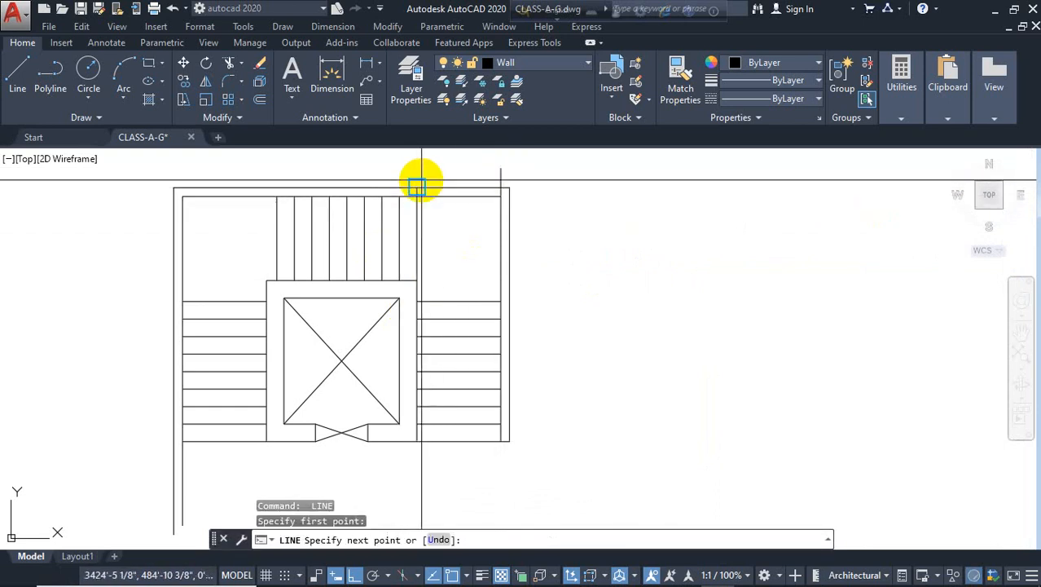
{"action": "left_click", "coordinate": [418, 188]}
{"action": "key", "text": "Return"}
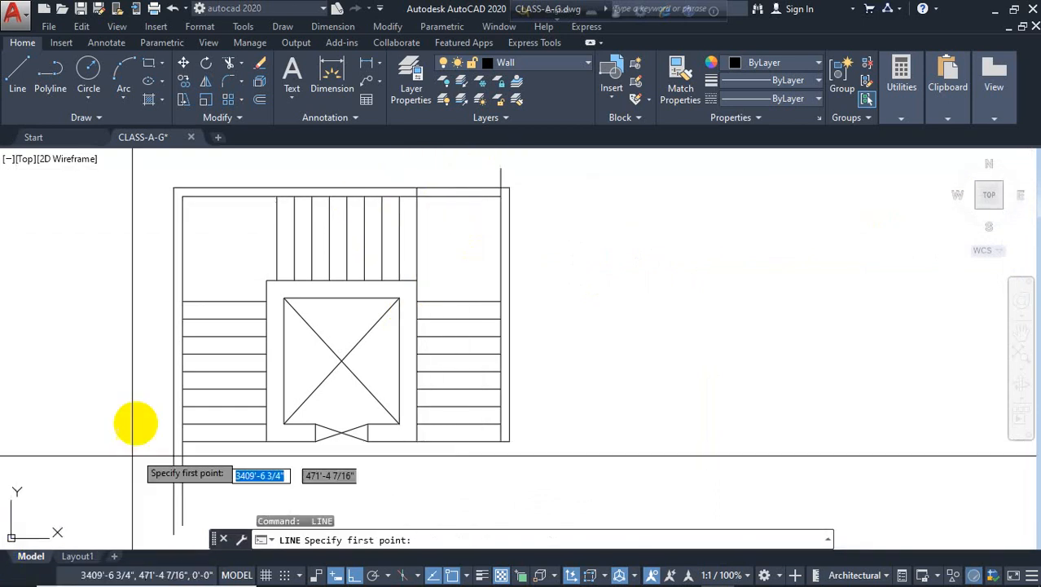
Draw vertical lines up through the top wall from the top run's left edge and the left inner wall
{"action": "left_click", "coordinate": [276, 196]}
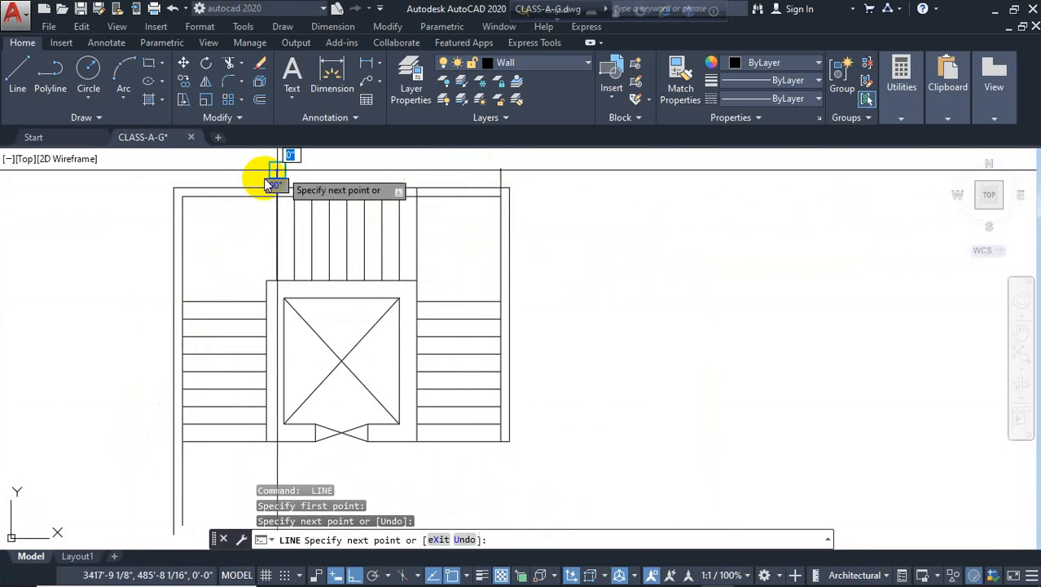
{"action": "left_click", "coordinate": [277, 171]}
{"action": "key", "text": "Return"}
{"action": "key", "text": "Return"}
{"action": "left_click", "coordinate": [183, 195]}
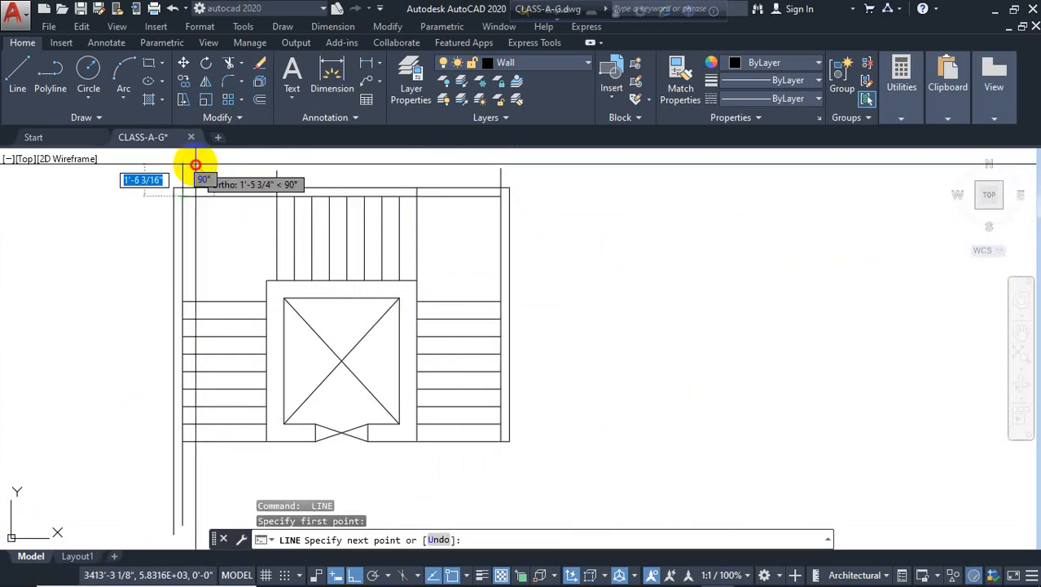
{"action": "left_click", "coordinate": [183, 166]}
{"action": "key", "text": "Escape"}
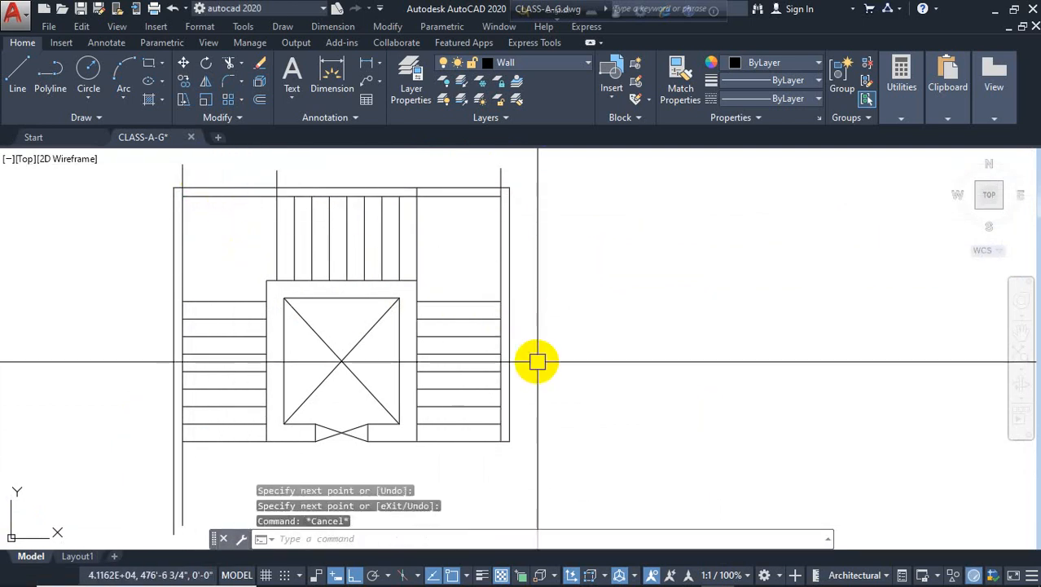
Trim the top outer wall segments between the new vertical lines to open the top of the stairwell
{"action": "key", "text": "Return"}
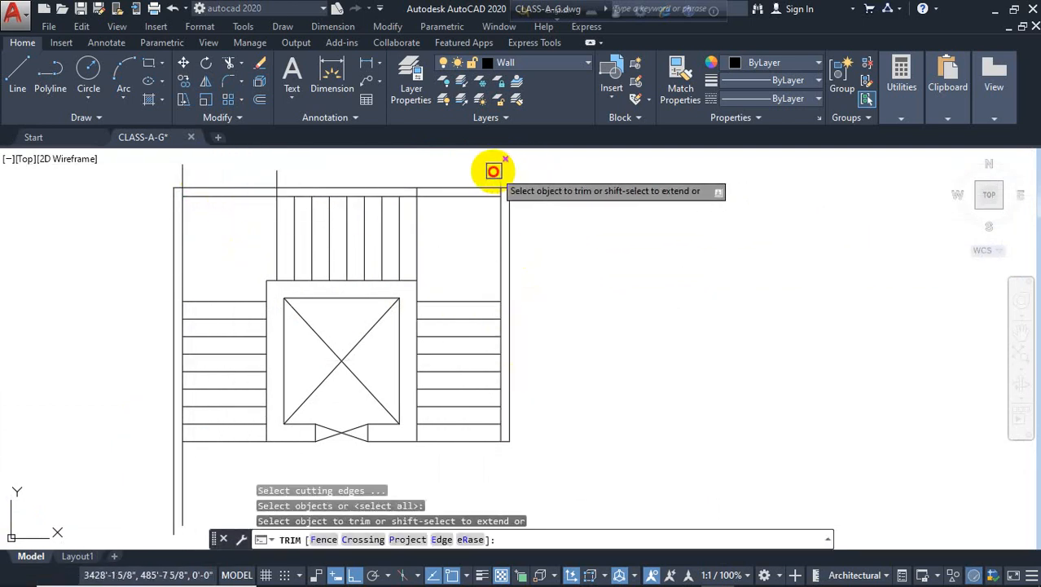
{"action": "left_click", "coordinate": [493, 170]}
{"action": "left_click", "coordinate": [517, 174]}
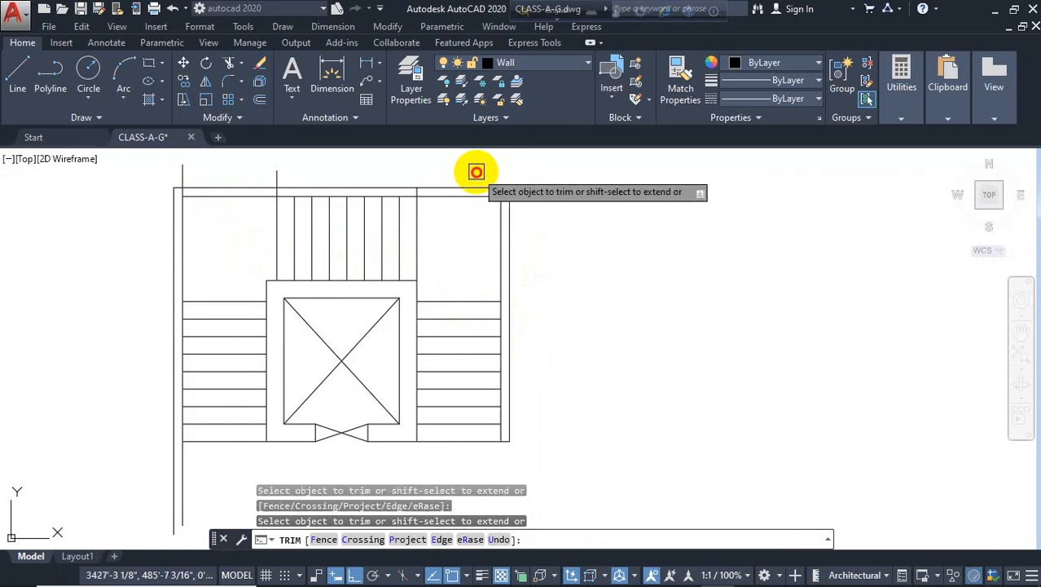
{"action": "left_click", "coordinate": [276, 174]}
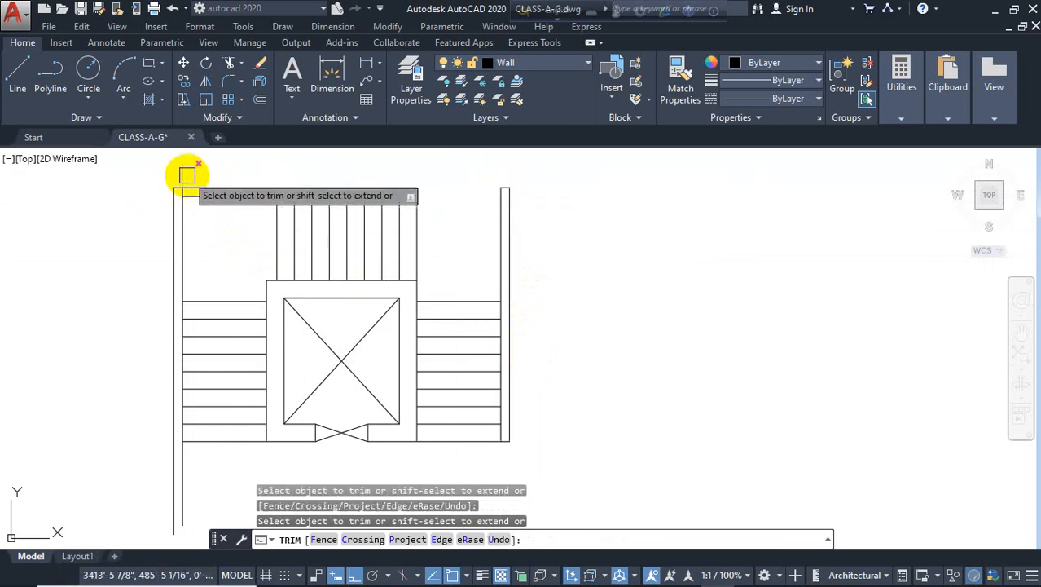
{"action": "left_click", "coordinate": [208, 191]}
{"action": "key", "text": "Escape"}
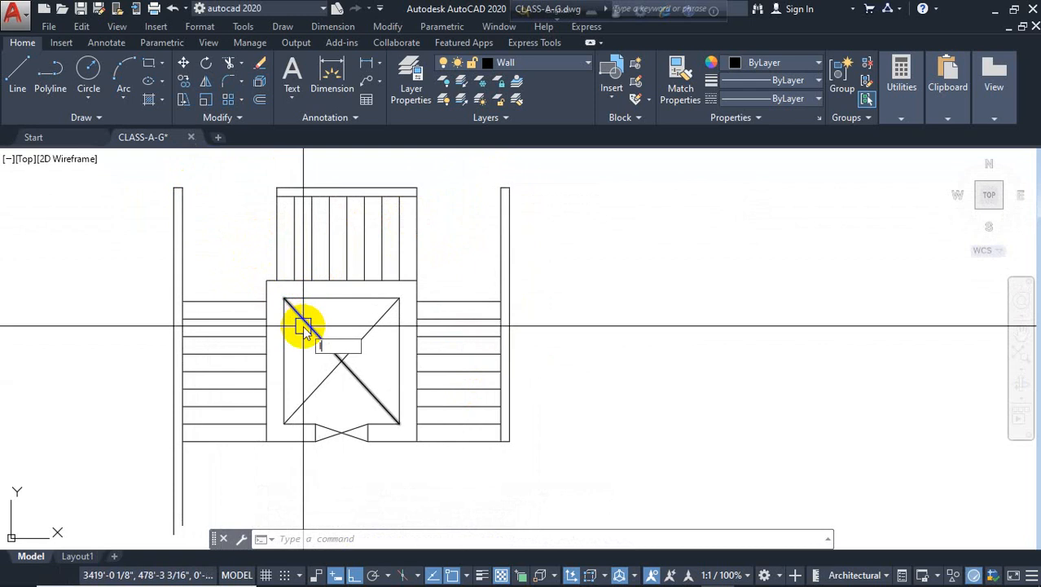
Draw a horizontal line across the top-left opening from the top run's left edge to the left wall
{"action": "key", "text": "l"}
{"action": "key", "text": "Return"}
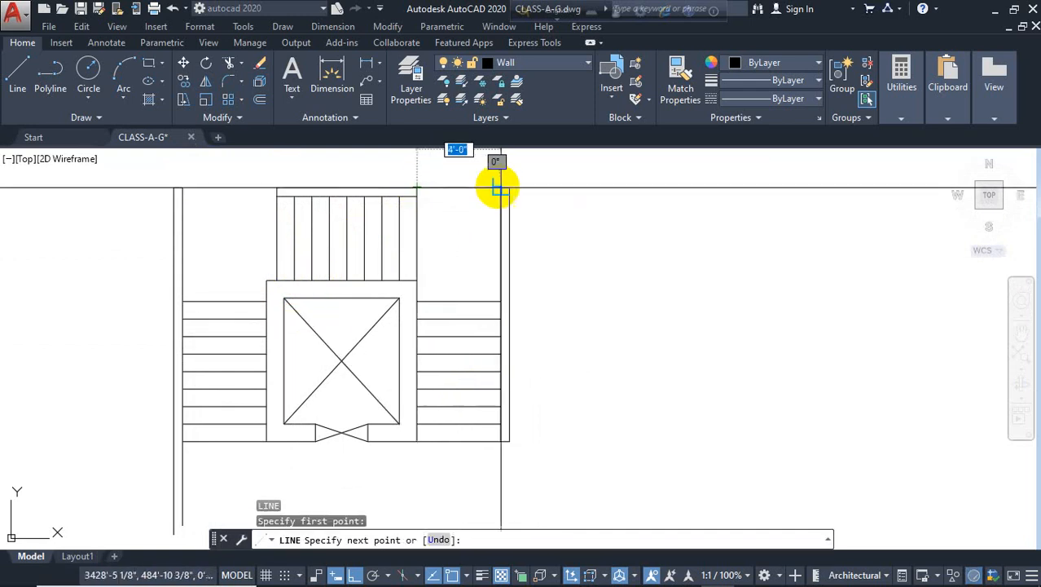
{"action": "key", "text": "Return"}
{"action": "key", "text": "Return"}
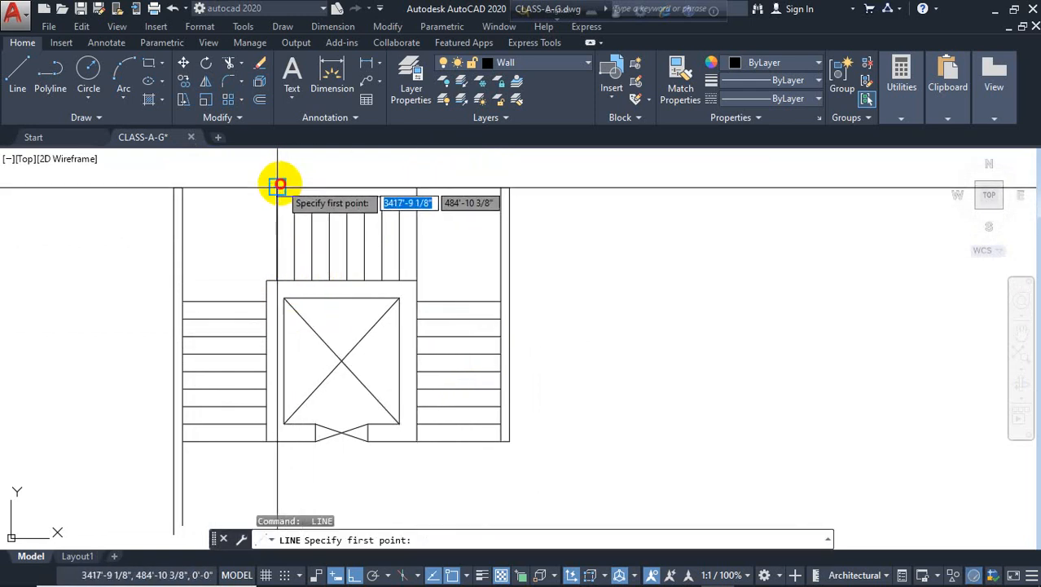
{"action": "left_click", "coordinate": [277, 188]}
{"action": "left_click", "coordinate": [184, 187]}
{"action": "key", "text": "Escape"}
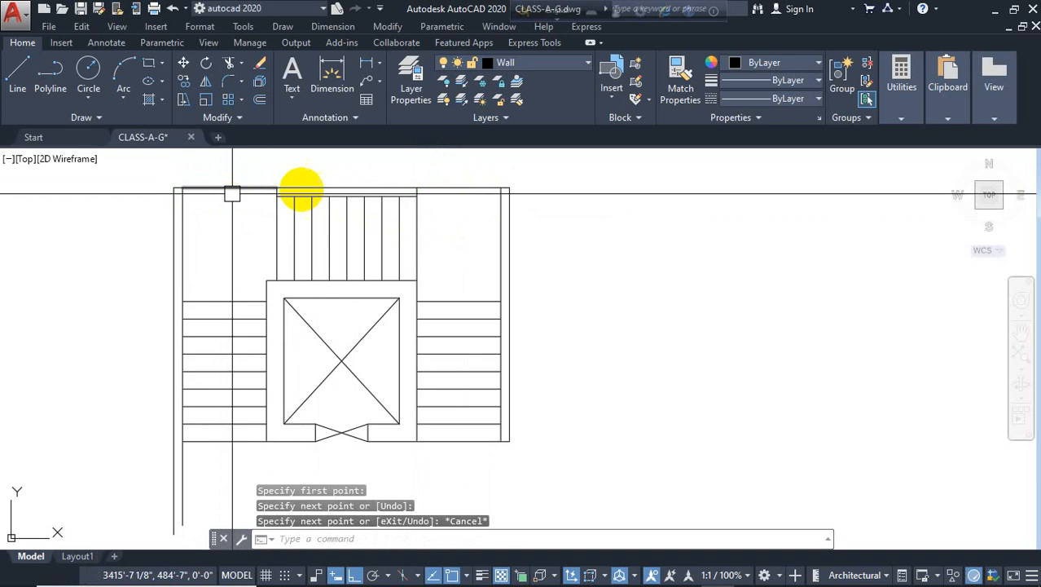
Assign the top opening lines to the Win layer
{"action": "left_click", "coordinate": [457, 188]}
{"action": "left_click", "coordinate": [243, 181]}
{"action": "left_click", "coordinate": [548, 65]}
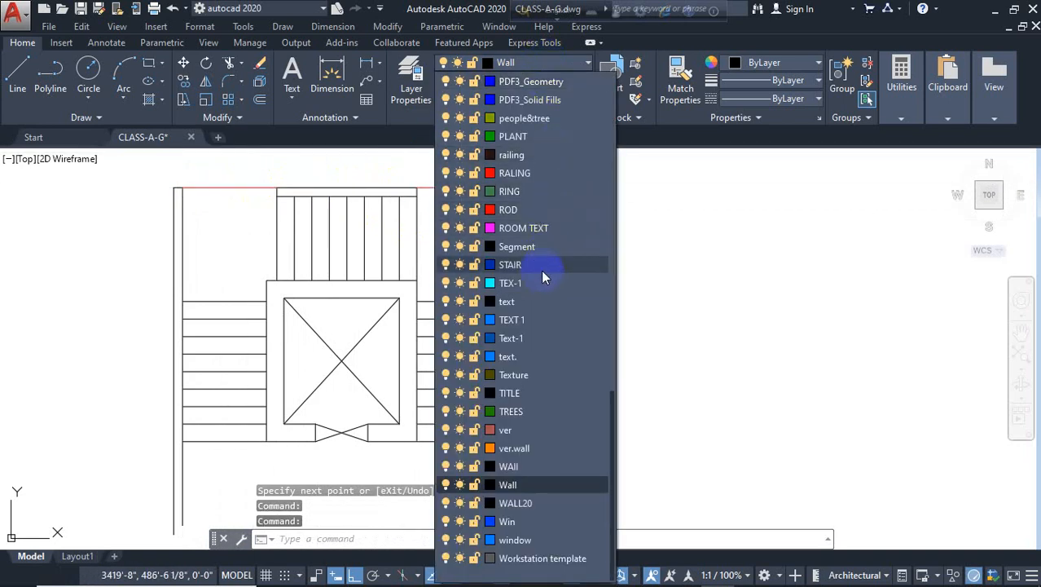
{"action": "left_click", "coordinate": [506, 521]}
{"action": "key", "text": "Escape"}
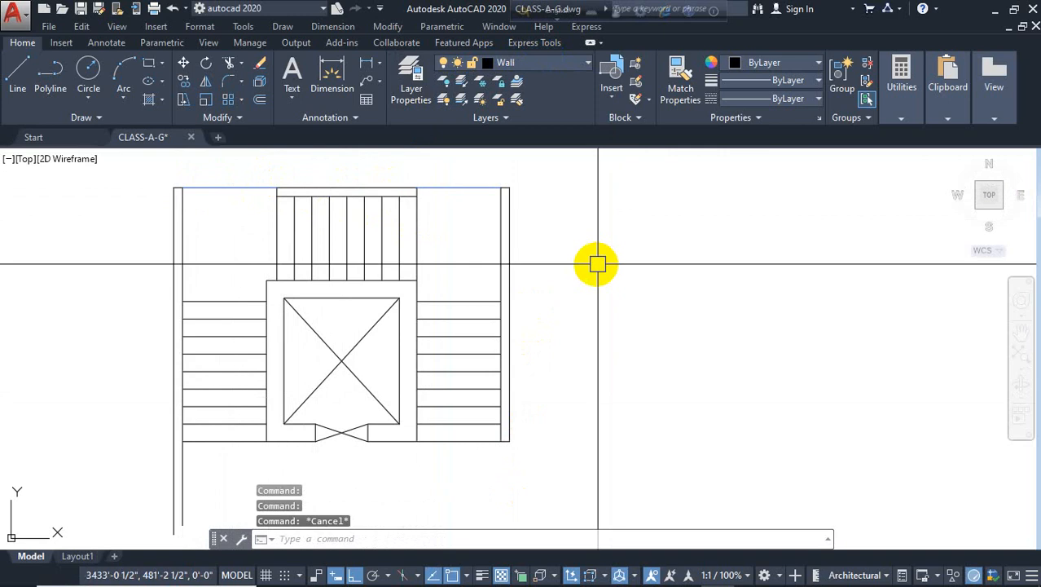
Offset the top opening line 5" down into the stairwell
{"action": "type", "text": "o"}
{"action": "key", "text": "Return"}
{"action": "type", "text": "5"}
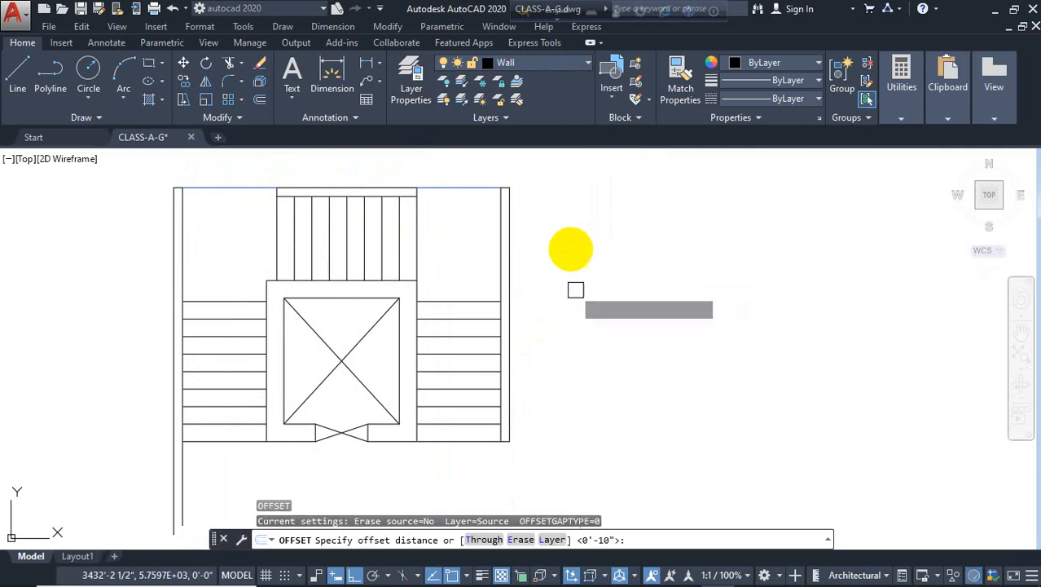
{"action": "key", "text": "Return"}
{"action": "left_click", "coordinate": [446, 188]}
{"action": "left_click", "coordinate": [440, 202]}
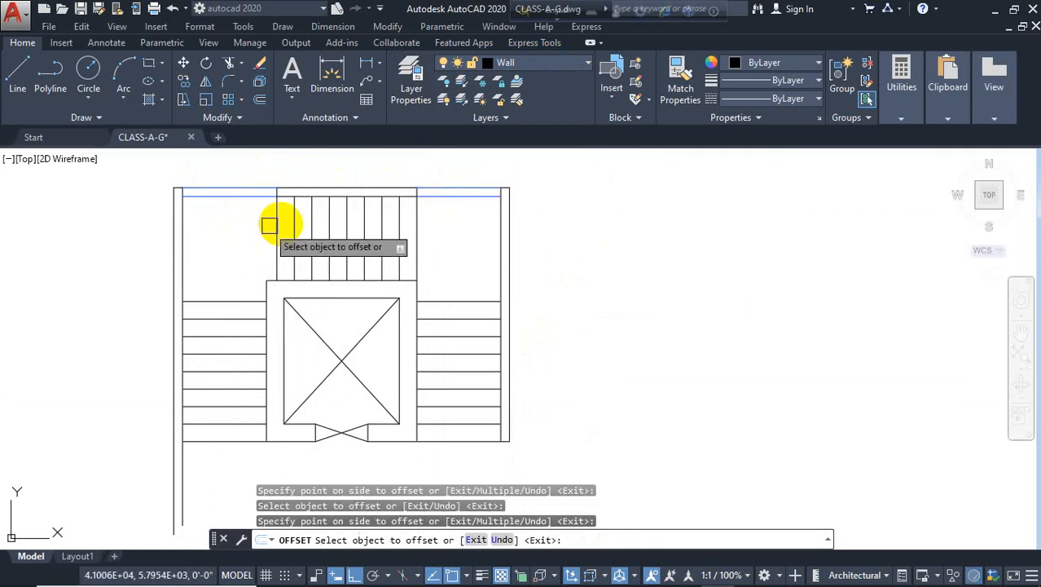
{"action": "key", "text": "Escape"}
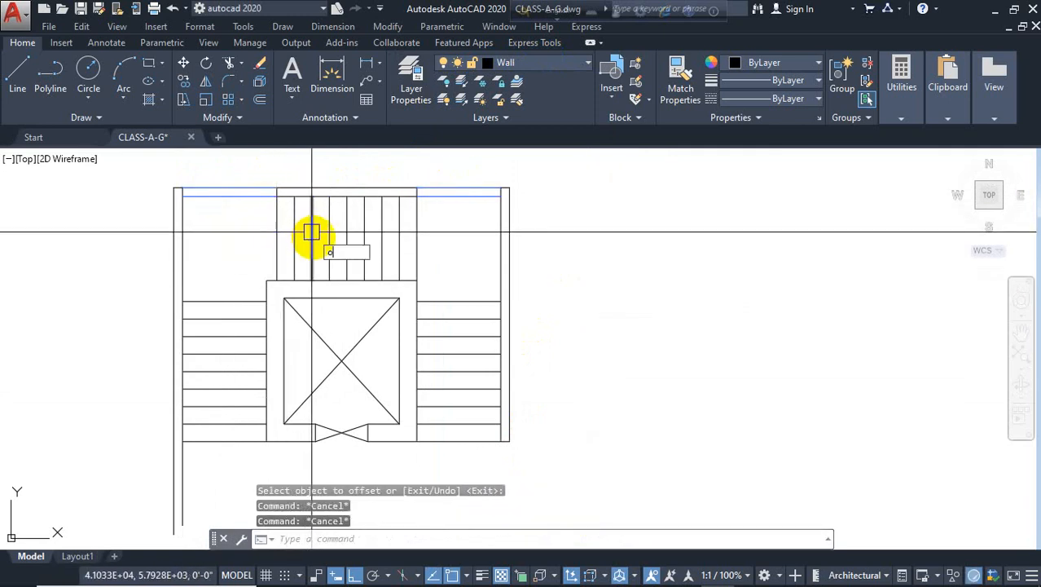
Offset the top opening lines 2" downward on both the right and left openings to form window lines
{"action": "key", "text": "Return"}
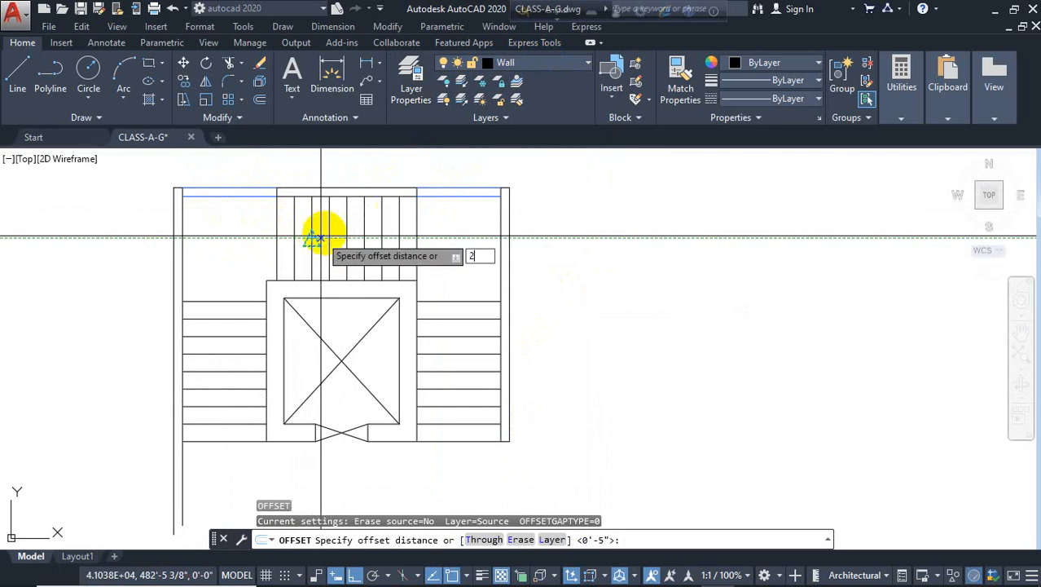
{"action": "type", "text": "2"}
{"action": "key", "text": "Return"}
{"action": "scroll", "coordinate": [366, 220], "scroll_direction": "up", "scroll_amount": 1}
{"action": "scroll", "coordinate": [456, 183], "scroll_direction": "up", "scroll_amount": 2}
{"action": "left_click", "coordinate": [460, 192]}
{"action": "left_click", "coordinate": [480, 205]}
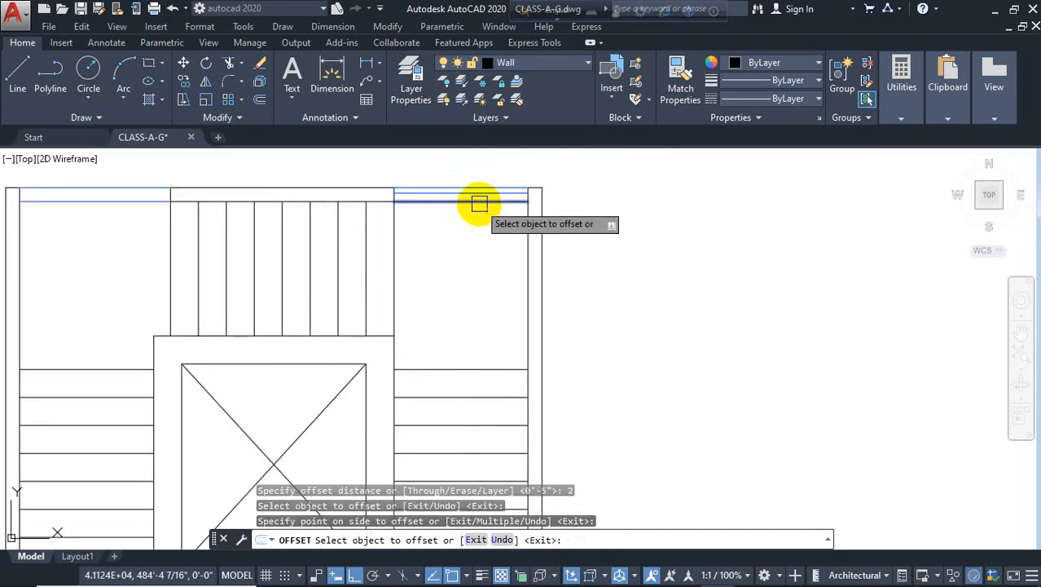
{"action": "left_click", "coordinate": [479, 204]}
{"action": "left_click", "coordinate": [403, 232]}
{"action": "scroll", "coordinate": [402, 232], "scroll_direction": "down", "scroll_amount": 2}
{"action": "left_click", "coordinate": [228, 209]}
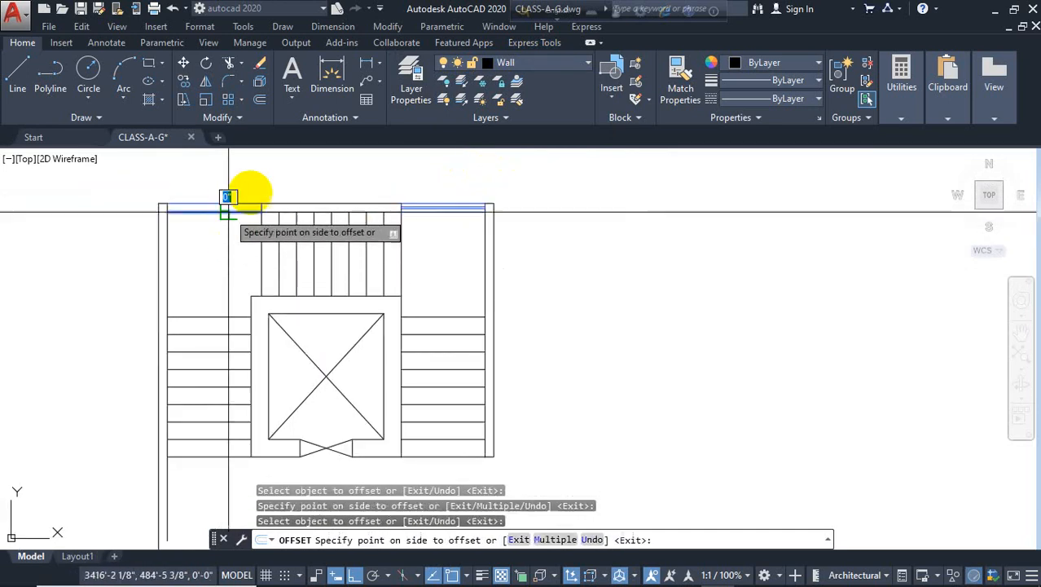
{"action": "left_click", "coordinate": [228, 197]}
{"action": "key", "text": "Escape"}
{"action": "key", "text": "Escape"}
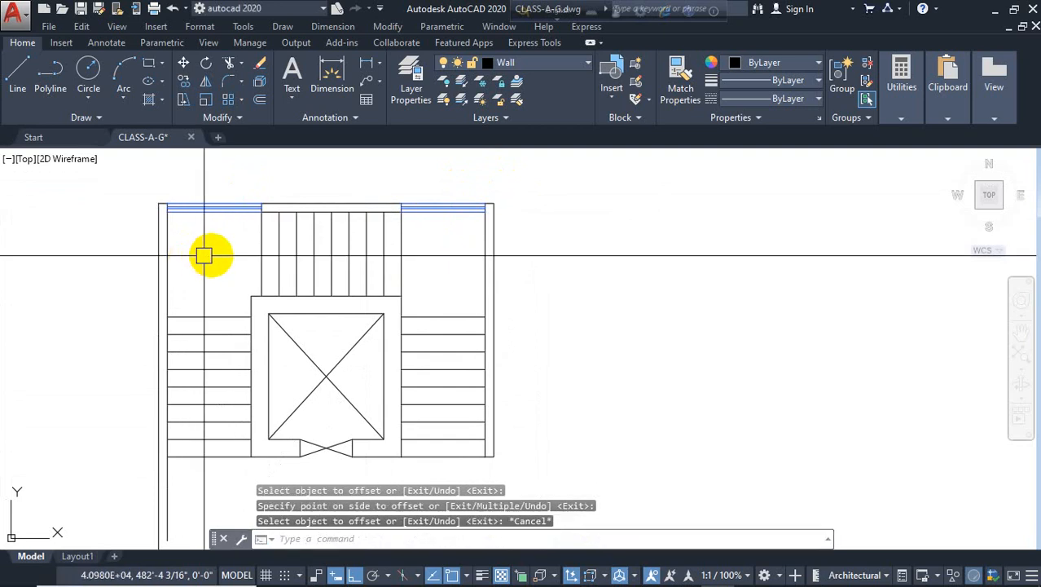
Examine the stair in an existing house floor plan elsewhere in the drawing
{"action": "mouse_move", "coordinate": [426, 304]}
{"action": "middle_mouse_down"}
{"action": "mouse_move", "coordinate": [453, 290]}
{"action": "mouse_move", "coordinate": [454, 233]}
{"action": "middle_mouse_up"}
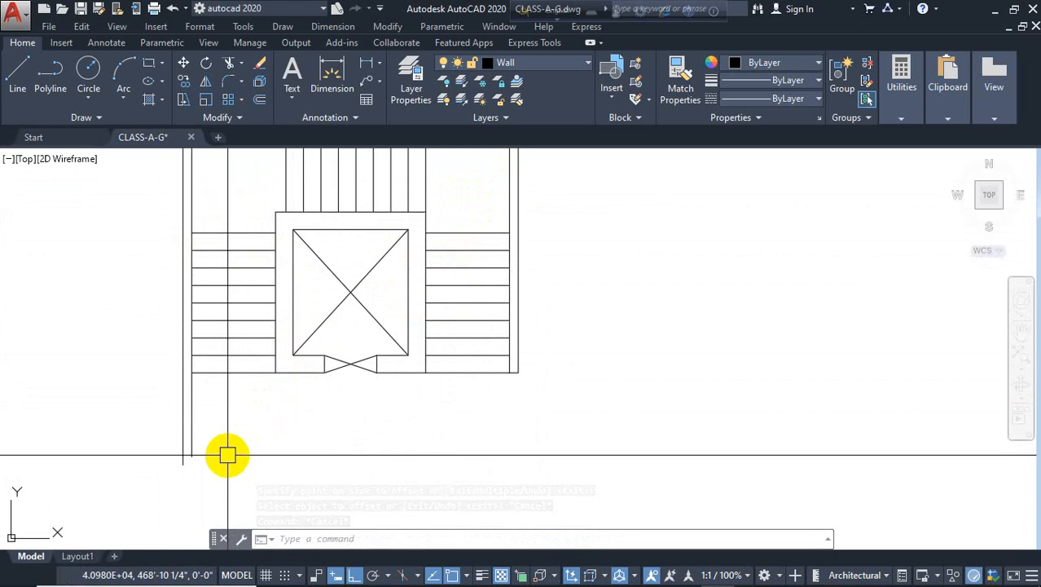
{"action": "middle_click_drag", "start_coordinate": [343, 367], "coordinate": [330, 447]}
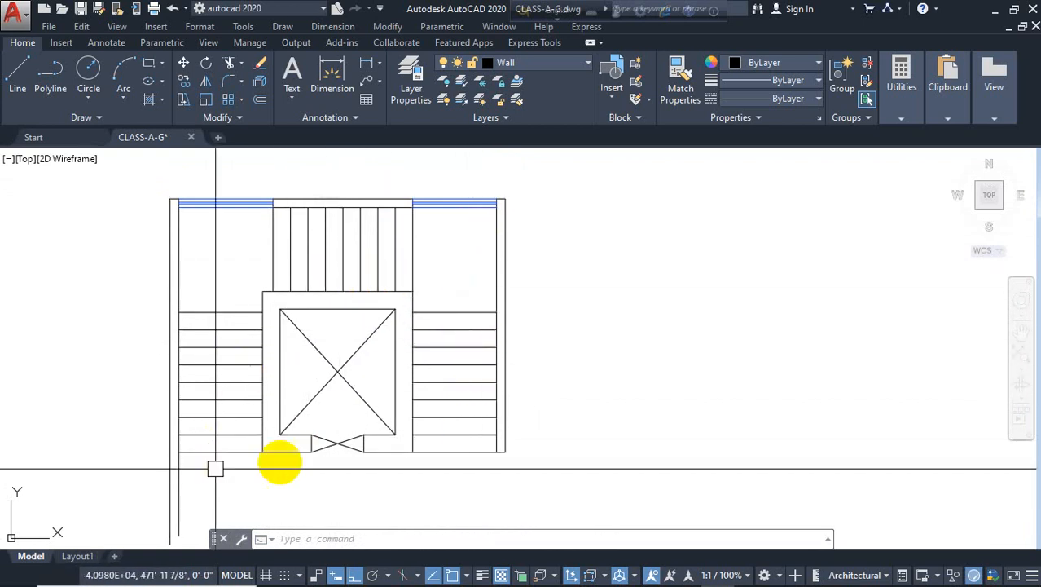
{"action": "scroll", "coordinate": [307, 254], "scroll_direction": "down", "scroll_amount": 2}
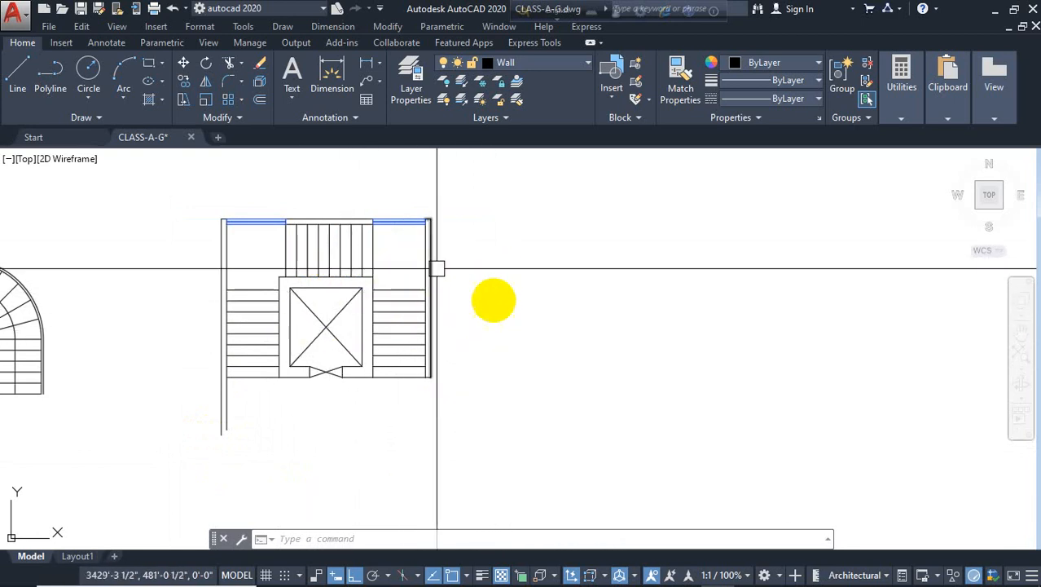
{"action": "scroll", "coordinate": [486, 293], "scroll_direction": "down", "scroll_amount": 3}
{"action": "mouse_move", "coordinate": [202, 286]}
{"action": "middle_mouse_down"}
{"action": "mouse_move", "coordinate": [561, 261]}
{"action": "mouse_move", "coordinate": [576, 132]}
{"action": "middle_mouse_up"}
{"action": "scroll", "coordinate": [425, 231], "scroll_direction": "down", "scroll_amount": 2}
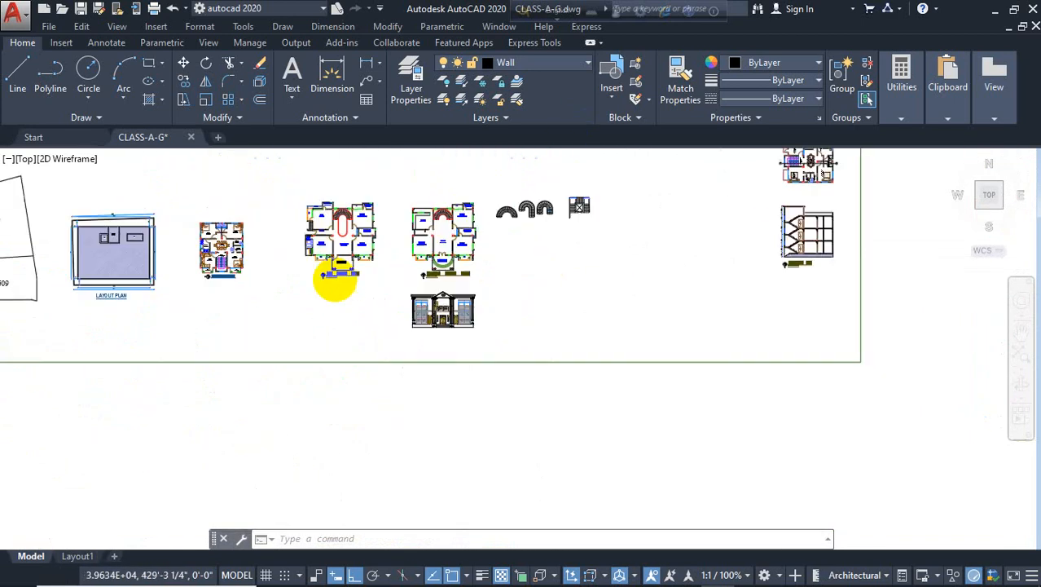
{"action": "scroll", "coordinate": [269, 284], "scroll_direction": "down", "scroll_amount": 2}
{"action": "middle_click_drag", "start_coordinate": [201, 289], "coordinate": [588, 290]}
{"action": "scroll", "coordinate": [306, 244], "scroll_direction": "up", "scroll_amount": 6}
{"action": "scroll", "coordinate": [463, 212], "scroll_direction": "up", "scroll_amount": 4}
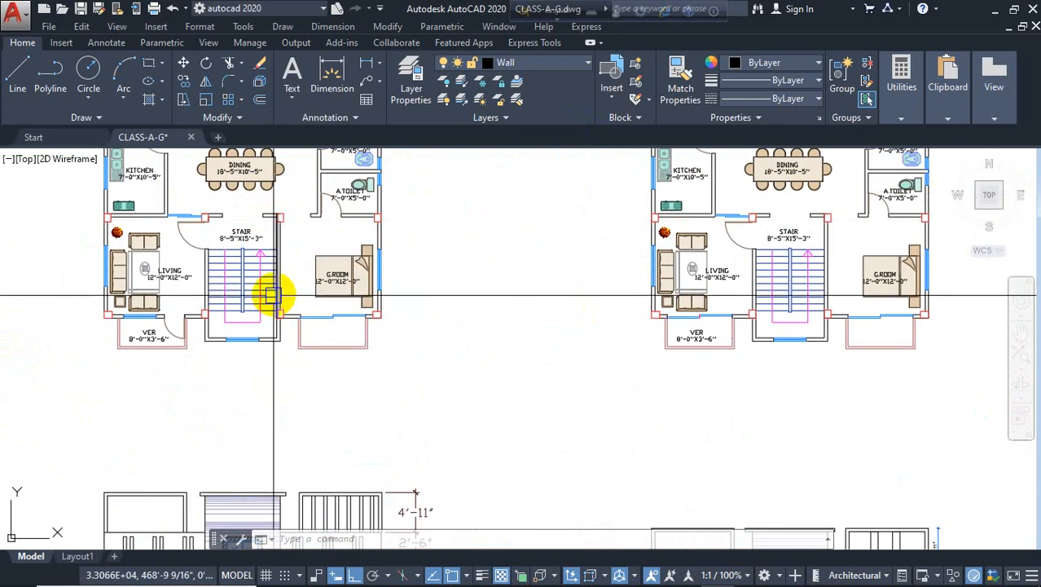
{"action": "scroll", "coordinate": [272, 295], "scroll_direction": "up", "scroll_amount": 4}
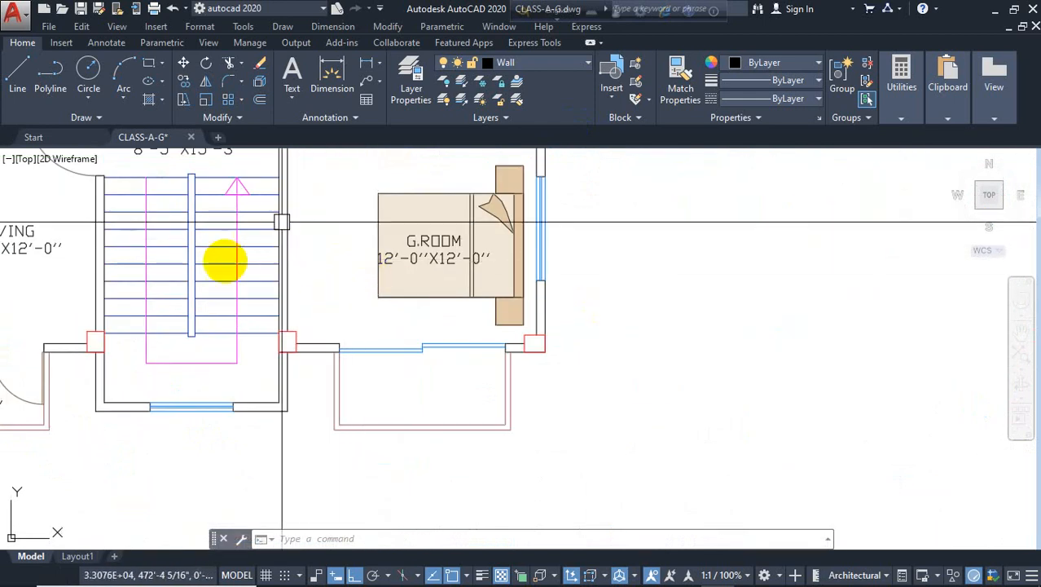
{"action": "scroll", "coordinate": [236, 259], "scroll_direction": "down", "scroll_amount": 2}
{"action": "middle_click_drag", "start_coordinate": [267, 281], "coordinate": [214, 342]}
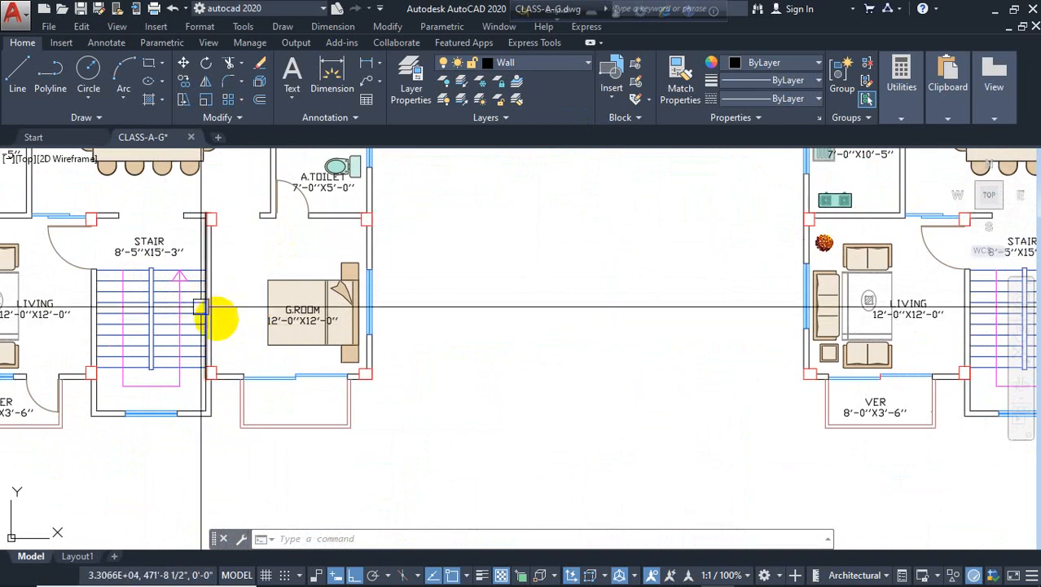
{"action": "scroll", "coordinate": [221, 324], "scroll_direction": "down", "scroll_amount": 5}
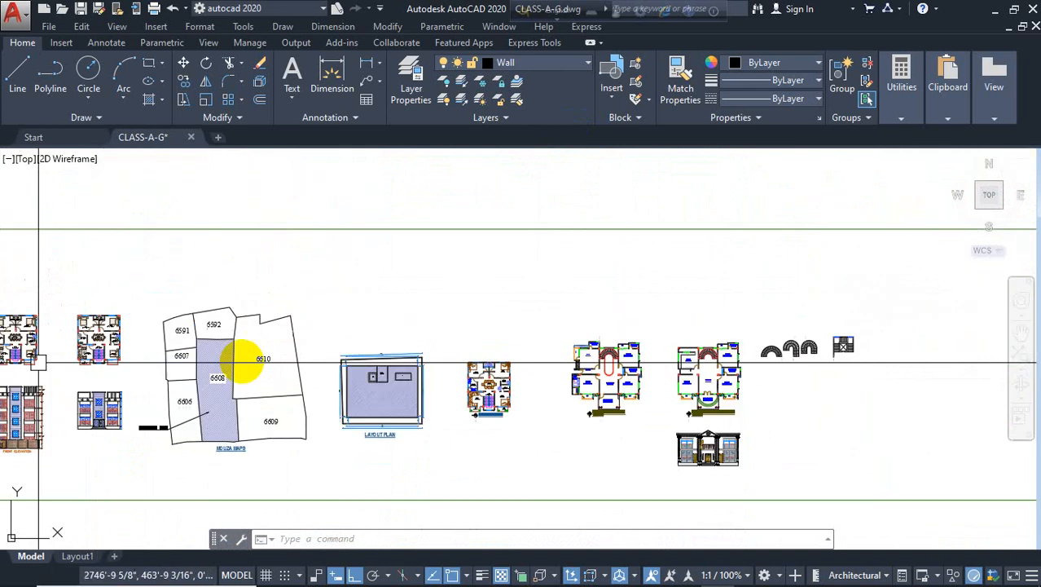
Draw an 18' vertical line to the right of the elevator stair plan
{"action": "scroll", "coordinate": [565, 288], "scroll_direction": "up", "scroll_amount": 4}
{"action": "scroll", "coordinate": [509, 277], "scroll_direction": "up", "scroll_amount": 5}
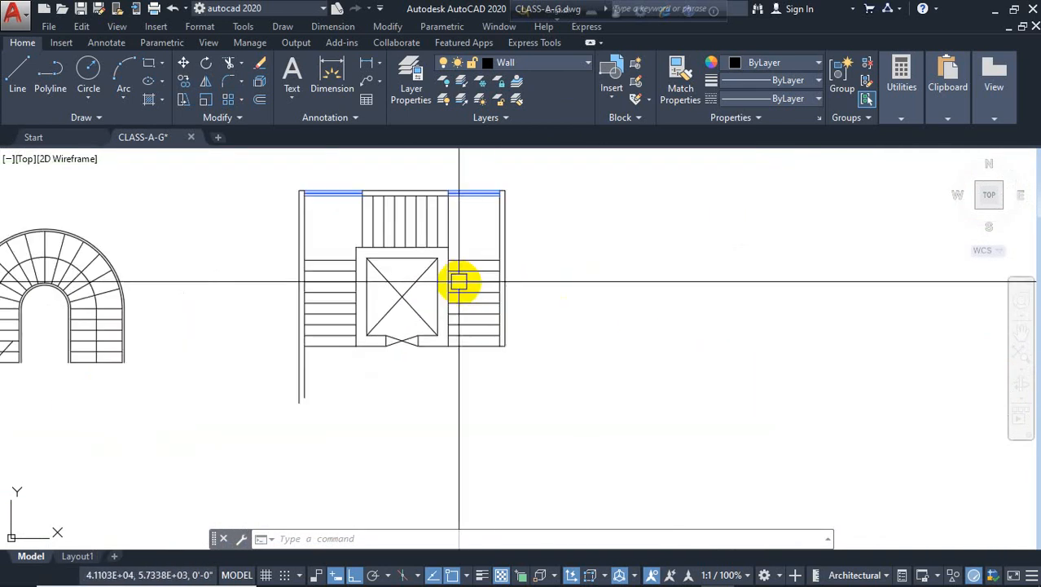
{"action": "scroll", "coordinate": [535, 293], "scroll_direction": "down", "scroll_amount": 3}
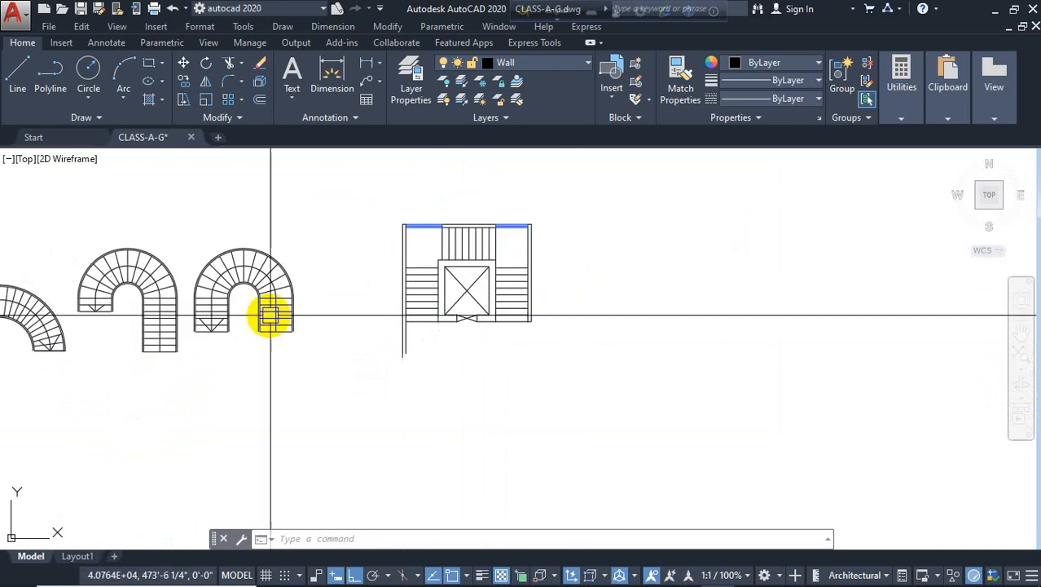
{"action": "mouse_move", "coordinate": [341, 323]}
{"action": "middle_mouse_down"}
{"action": "mouse_move", "coordinate": [542, 344]}
{"action": "mouse_move", "coordinate": [546, 290]}
{"action": "mouse_move", "coordinate": [605, 291]}
{"action": "mouse_move", "coordinate": [510, 299]}
{"action": "middle_mouse_up"}
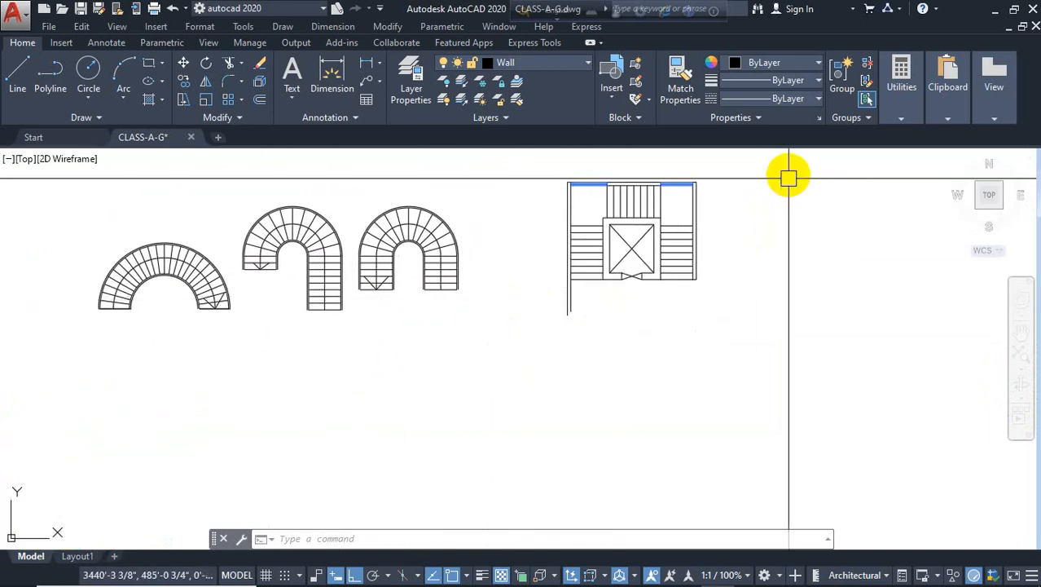
{"action": "middle_click_drag", "start_coordinate": [674, 333], "coordinate": [529, 357]}
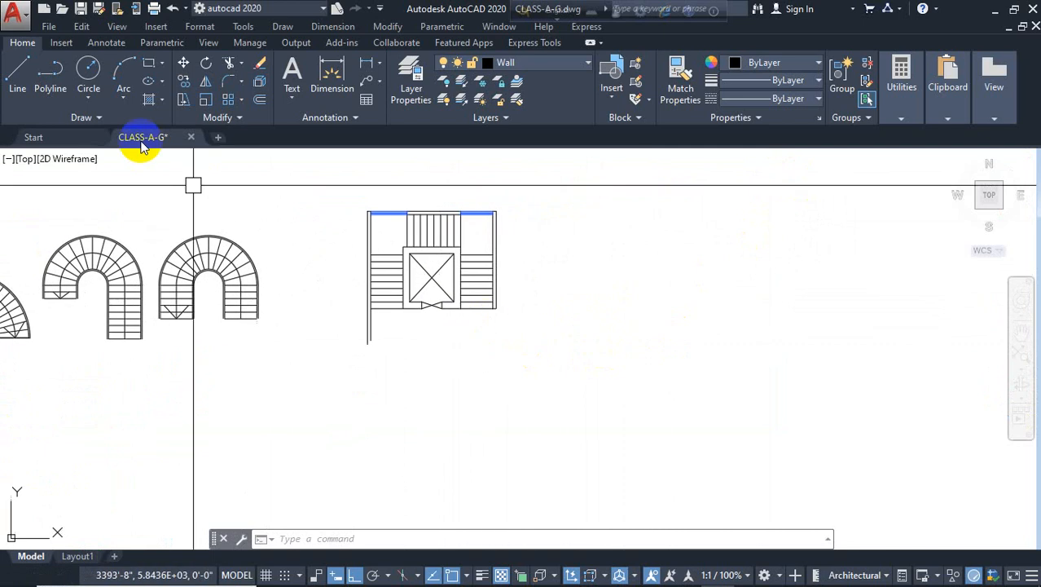
{"action": "key", "text": "l"}
{"action": "key", "text": "Return"}
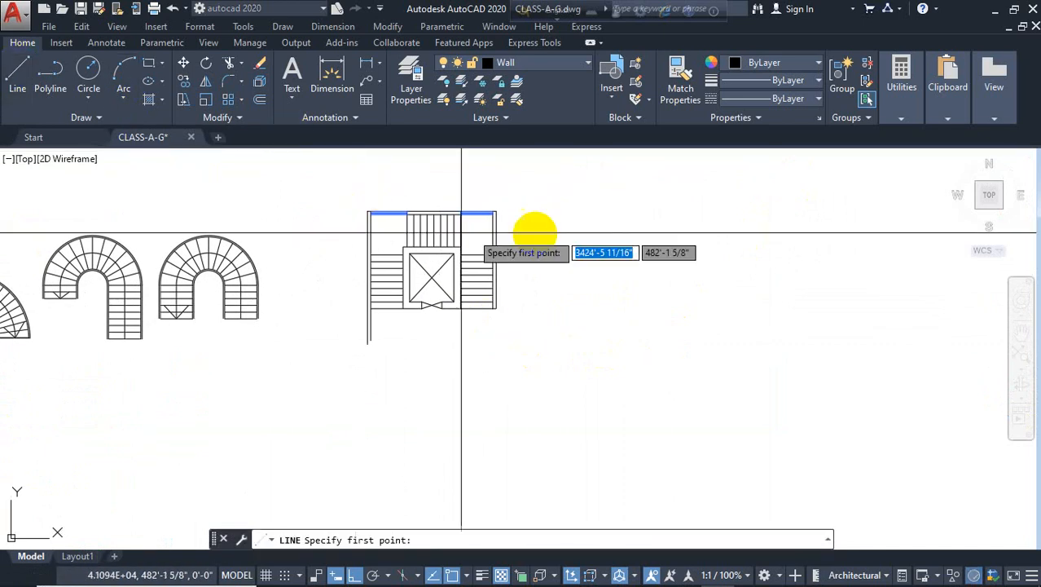
{"action": "left_click", "coordinate": [592, 193]}
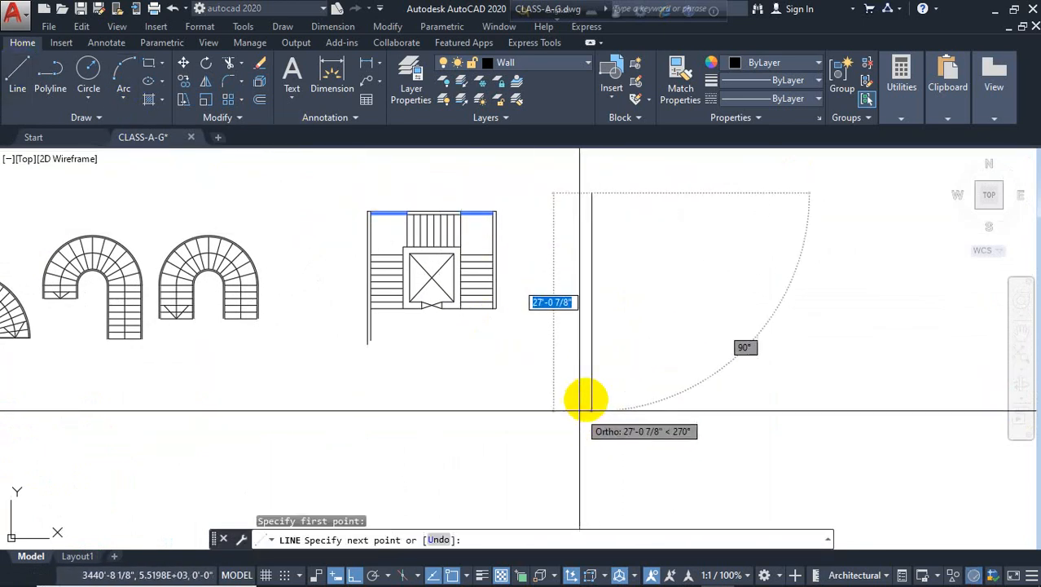
{"action": "type", "text": "1"}
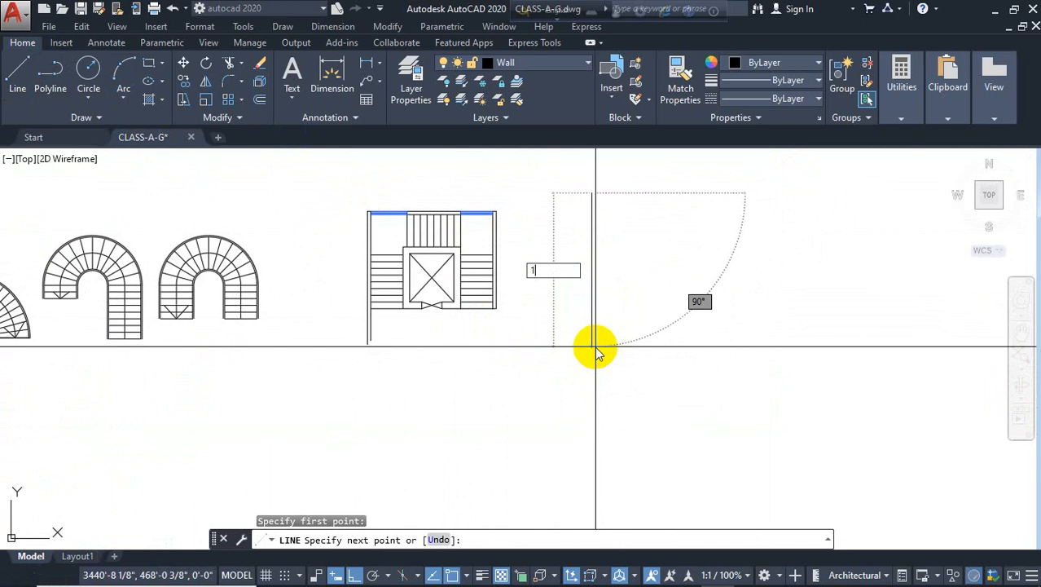
{"action": "type", "text": "8'"}
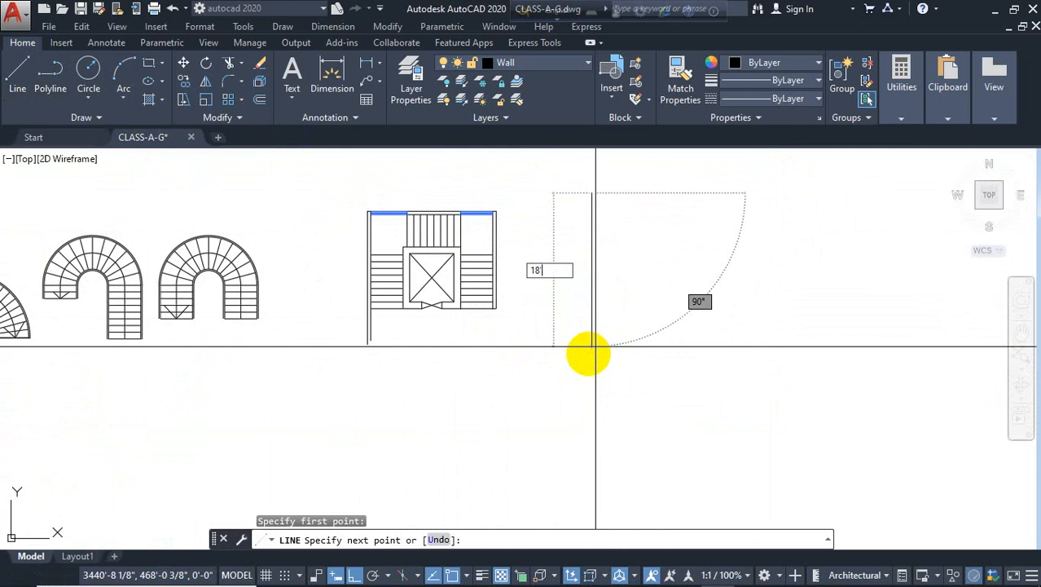
{"action": "key", "text": "Return"}
{"action": "key", "text": "Escape"}
Offset the vertical line 5" to the right to form a wall thickness
{"action": "type", "text": "o"}
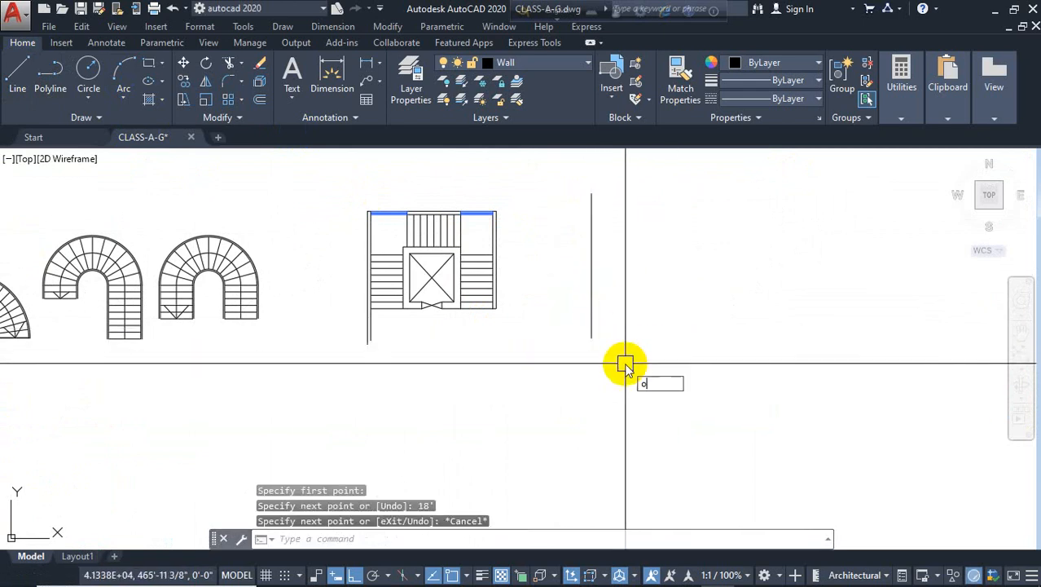
{"action": "key", "text": "Return"}
{"action": "type", "text": "5"}
{"action": "key", "text": "Return"}
{"action": "left_click", "coordinate": [593, 320]}
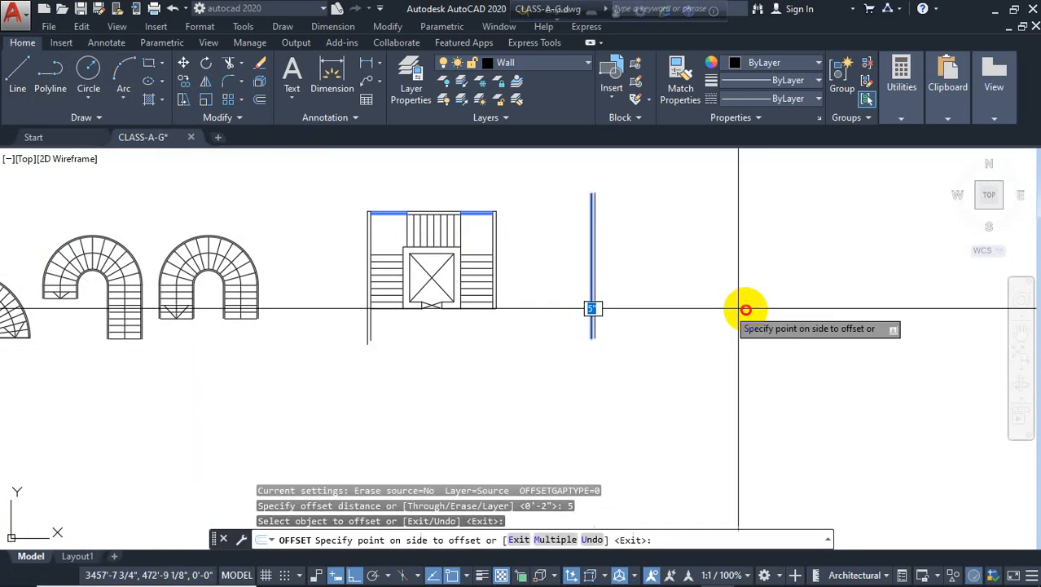
{"action": "left_click", "coordinate": [639, 340]}
{"action": "key", "text": "Return"}
Offset the vertical line 8' to the right for the opposite wall
{"action": "key", "text": "Return"}
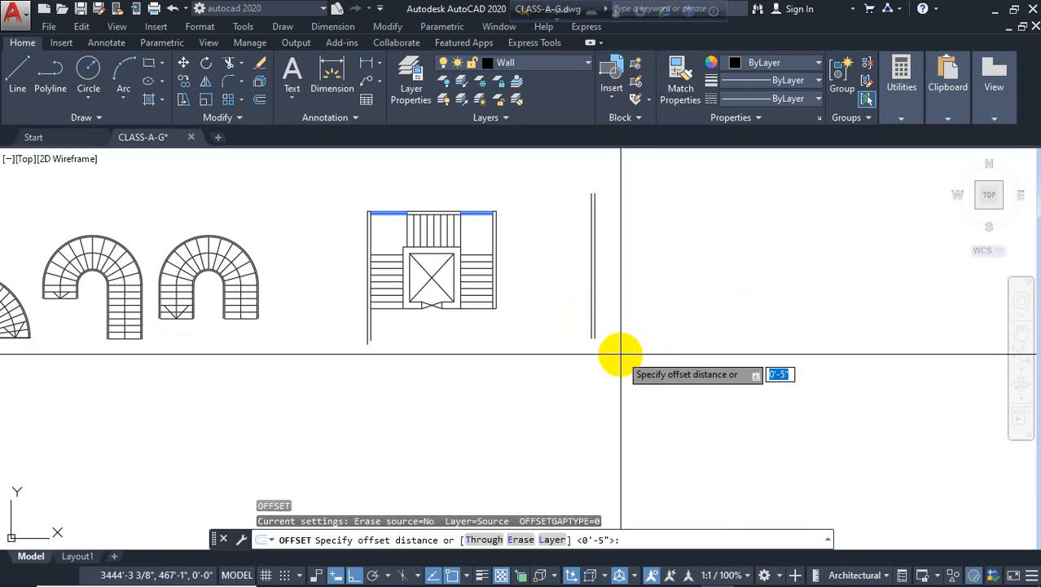
{"action": "type", "text": "8'"}
Offset the new right wall line 5" to the right to give it thickness
{"action": "key", "text": "Return"}
{"action": "left_click", "coordinate": [592, 298]}
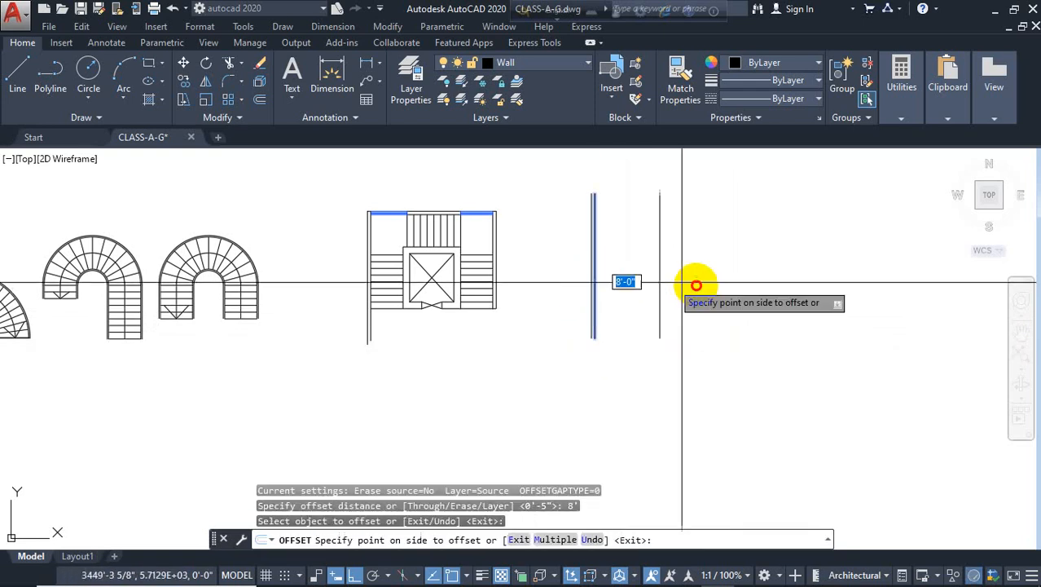
{"action": "left_click", "coordinate": [706, 308]}
{"action": "key", "text": "Escape"}
{"action": "key", "text": "Return"}
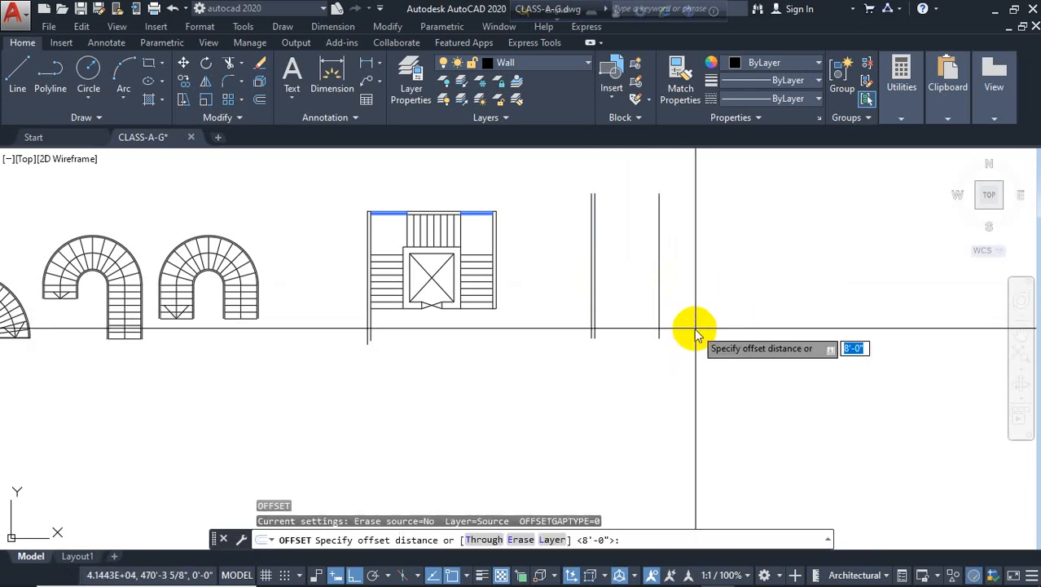
{"action": "type", "text": "5"}
{"action": "key", "text": "Return"}
{"action": "left_click", "coordinate": [661, 254]}
{"action": "left_click", "coordinate": [703, 276]}
{"action": "key", "text": "Escape"}
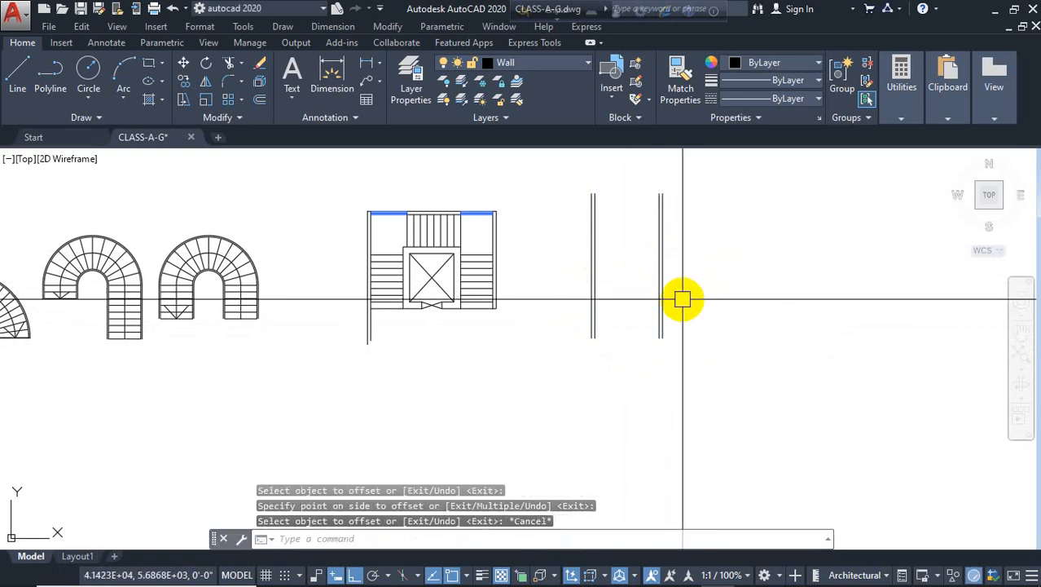
Draw a horizontal line across the tops of the two walls
{"action": "type", "text": "l"}
{"action": "key", "text": "Return"}
{"action": "scroll", "coordinate": [673, 175], "scroll_direction": "up", "scroll_amount": 4}
{"action": "left_click", "coordinate": [640, 221]}
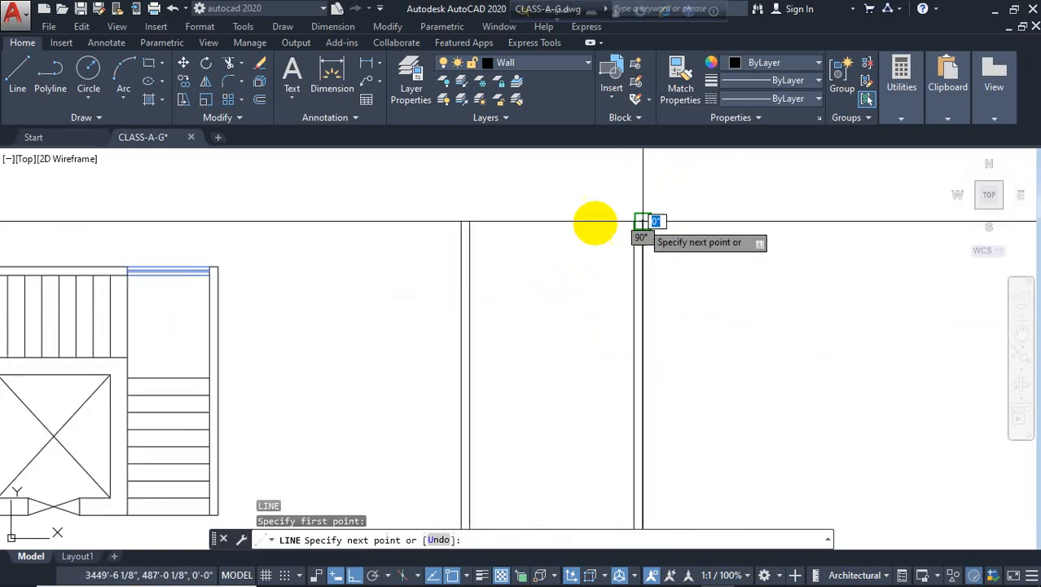
{"action": "left_click", "coordinate": [461, 220]}
{"action": "key", "text": "Escape"}
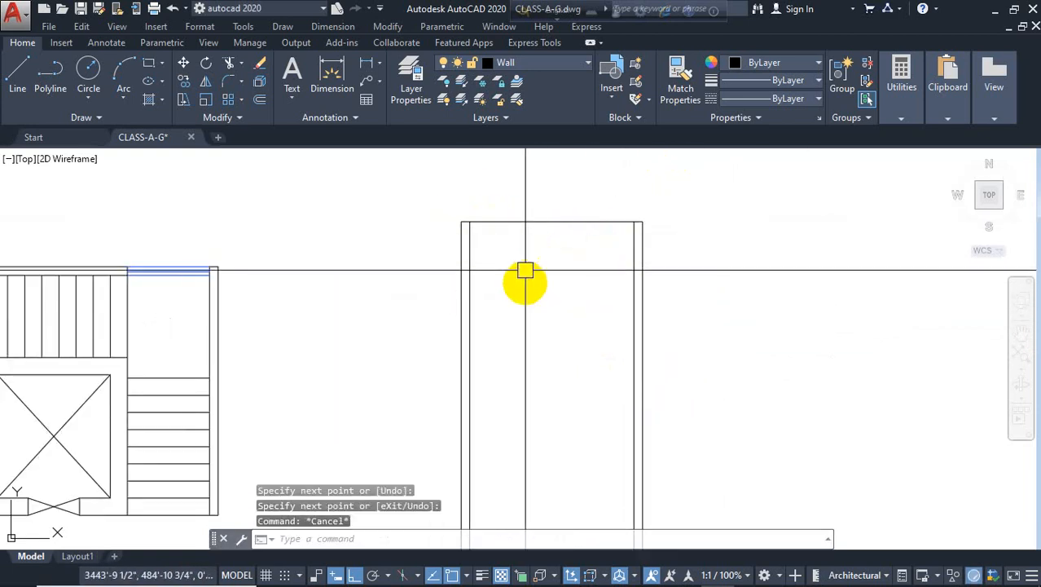
Offset the top line 5" downward for the top wall's inner face
{"action": "type", "text": "o"}
{"action": "key", "text": "Return"}
{"action": "type", "text": "5"}
{"action": "key", "text": "Return"}
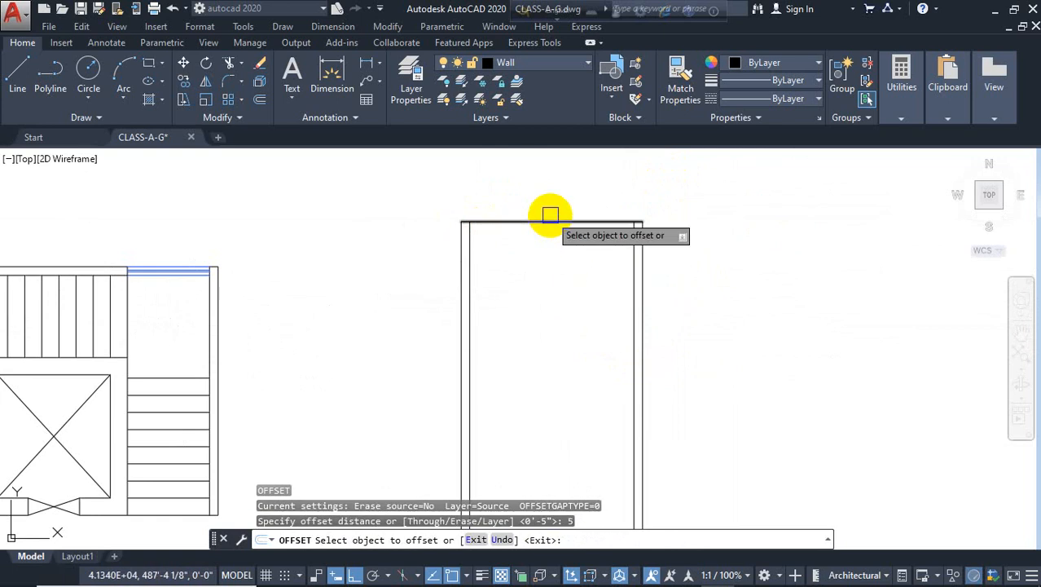
{"action": "left_click", "coordinate": [549, 221]}
{"action": "left_click", "coordinate": [509, 269]}
{"action": "key", "text": "Escape"}
Fillet the inner top corners with zero radius to join the inner wall lines
{"action": "type", "text": "f"}
{"action": "key", "text": "Return"}
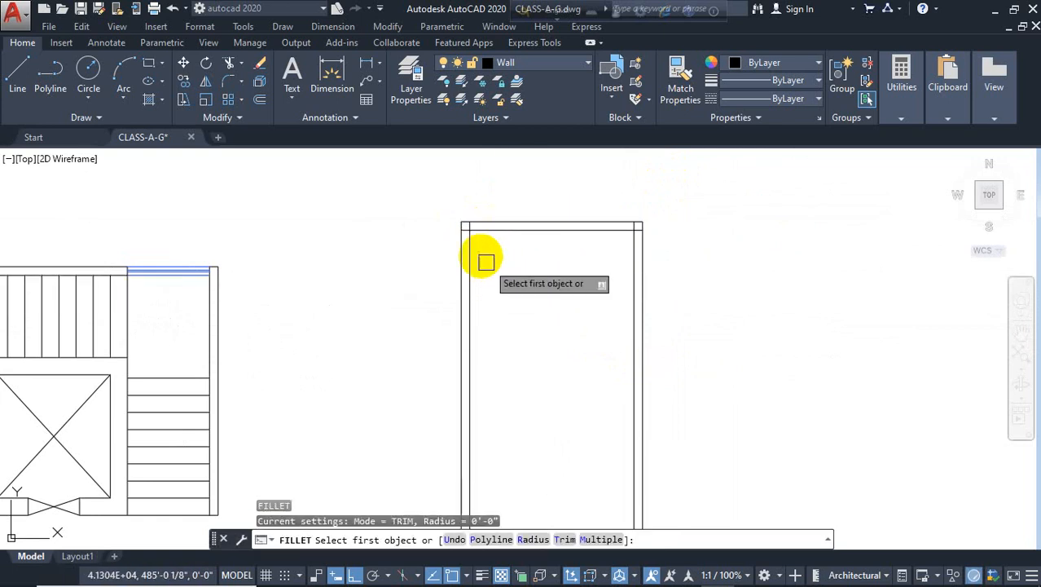
{"action": "left_click", "coordinate": [475, 245]}
{"action": "left_click", "coordinate": [530, 235]}
{"action": "key", "text": "Return"}
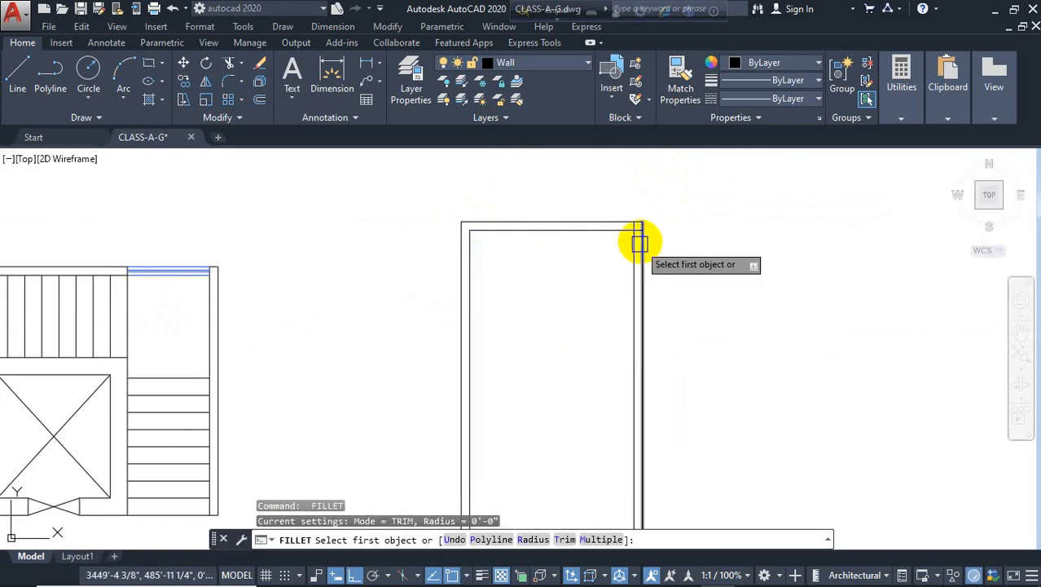
{"action": "left_click", "coordinate": [626, 233]}
{"action": "key", "text": "Escape"}
{"action": "scroll", "coordinate": [526, 261], "scroll_direction": "down", "scroll_amount": 3}
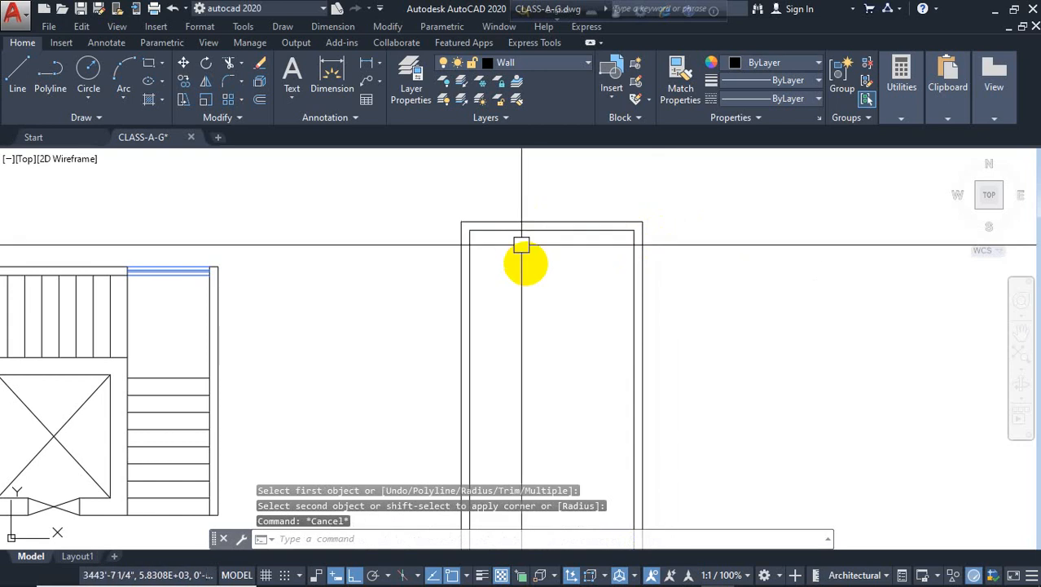
Offset the inner top wall line 4' downward to mark the landing edge
{"action": "type", "text": "o"}
{"action": "key", "text": "Return"}
{"action": "type", "text": "4"}
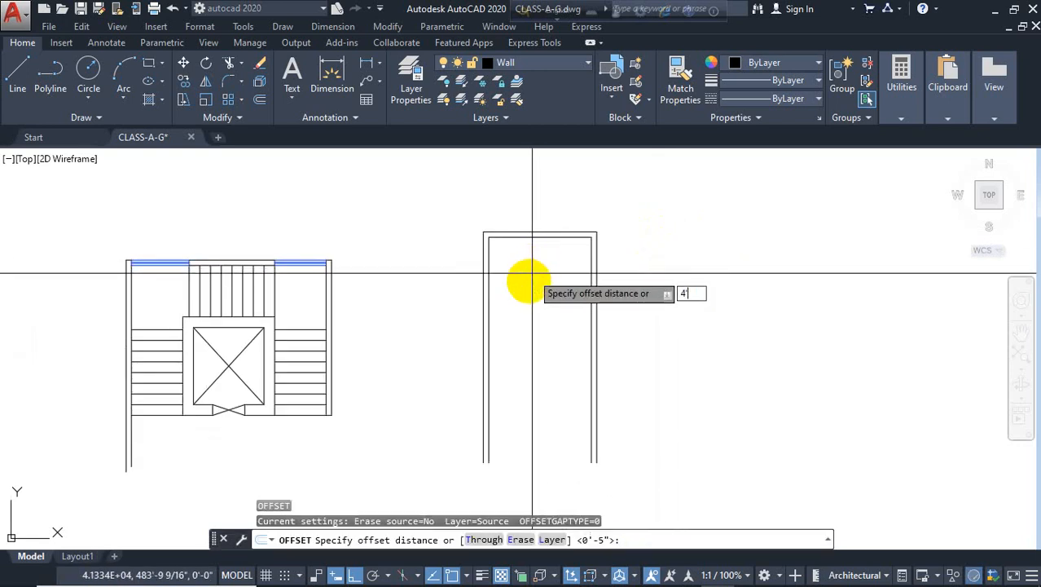
{"action": "key", "text": "Return"}
{"action": "left_click", "coordinate": [528, 237]}
{"action": "left_click", "coordinate": [506, 351]}
{"action": "key", "text": "Escape"}
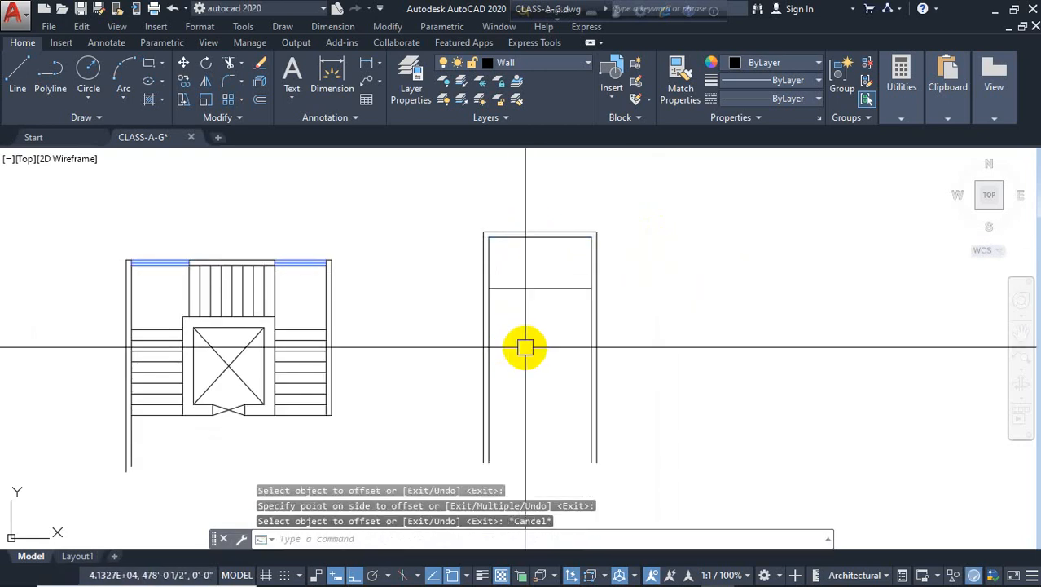
Offset the landing line repeatedly 10" downward using Multiple mode to draw the stair treads
{"action": "key", "text": "Return"}
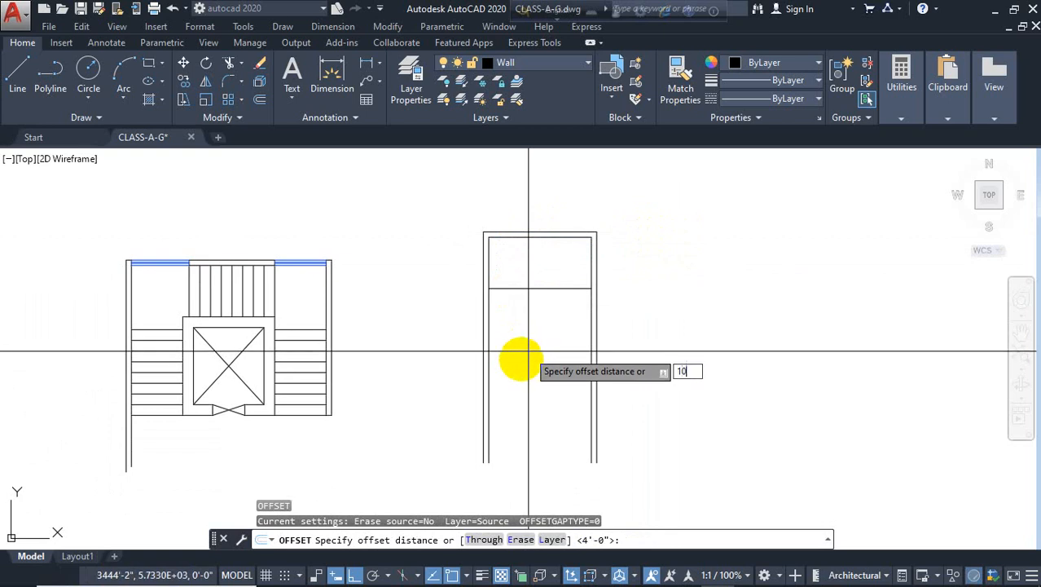
{"action": "type", "text": "10"}
{"action": "key", "text": "Return"}
{"action": "left_click", "coordinate": [536, 289]}
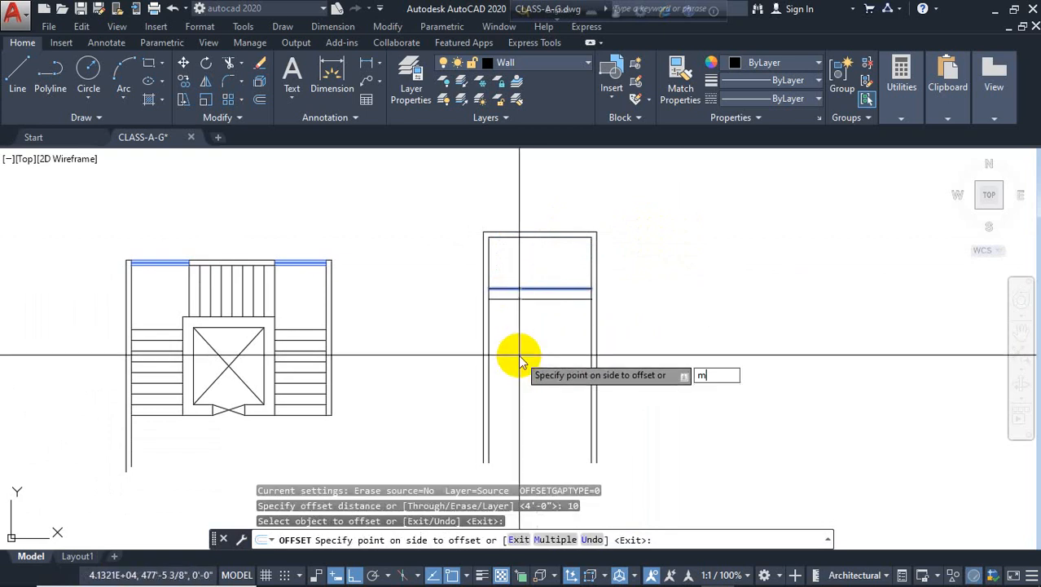
{"action": "key", "text": "Return"}
{"action": "left_click", "coordinate": [524, 389]}
{"action": "left_click", "coordinate": [526, 398]}
{"action": "left_click", "coordinate": [526, 405]}
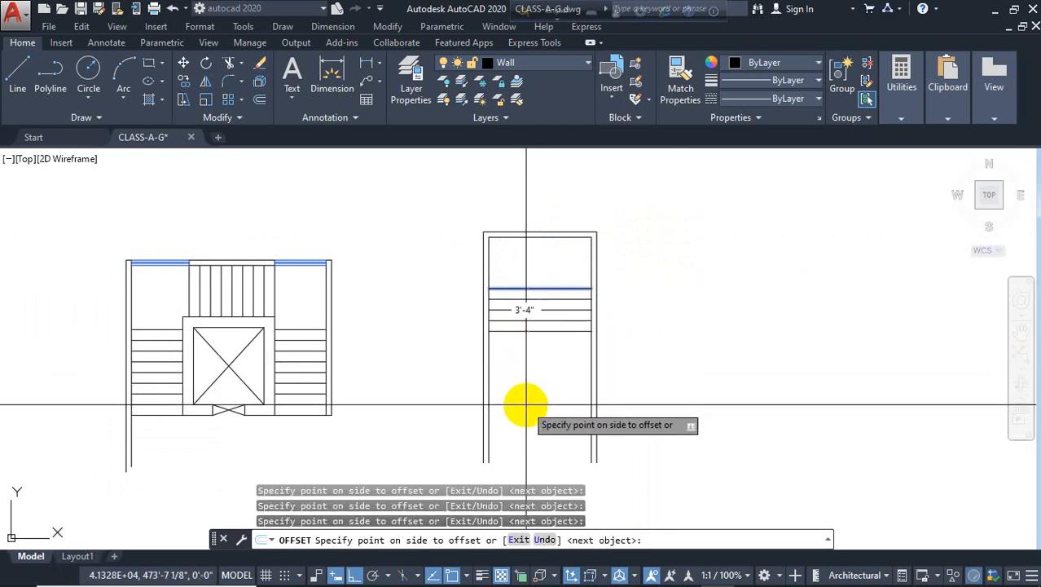
{"action": "left_click", "coordinate": [527, 407]}
{"action": "left_click", "coordinate": [531, 426]}
{"action": "left_click", "coordinate": [531, 430]}
{"action": "left_click", "coordinate": [529, 434]}
{"action": "left_click", "coordinate": [529, 440]}
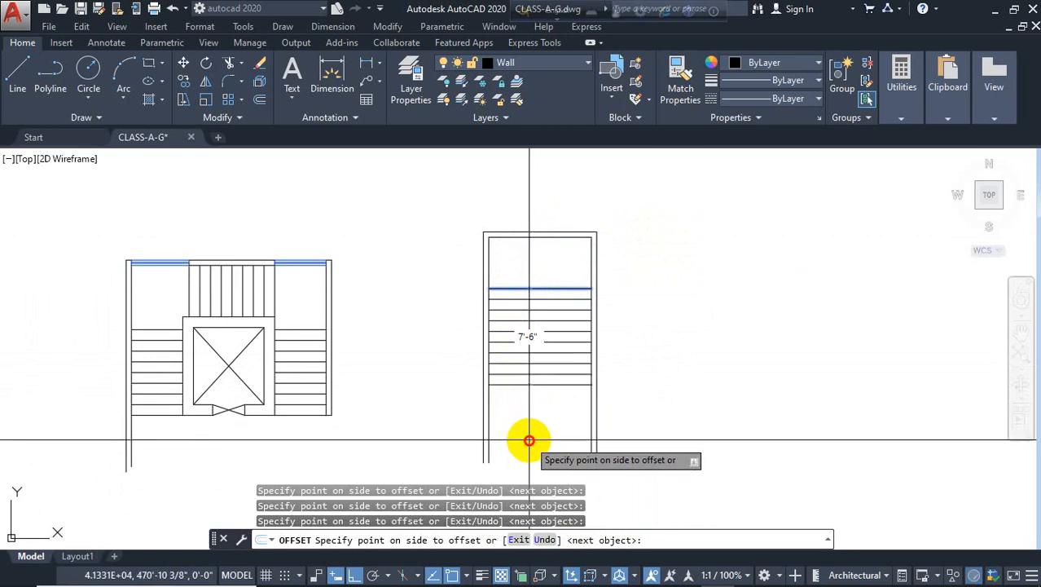
{"action": "left_click", "coordinate": [530, 441]}
{"action": "left_click", "coordinate": [528, 447]}
{"action": "left_click", "coordinate": [527, 448]}
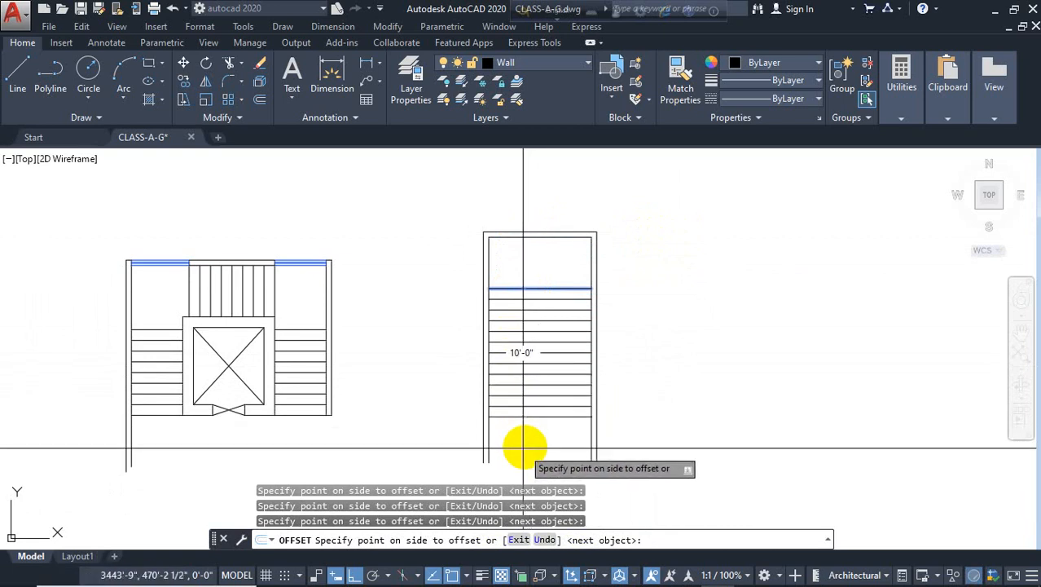
{"action": "key", "text": "Return"}
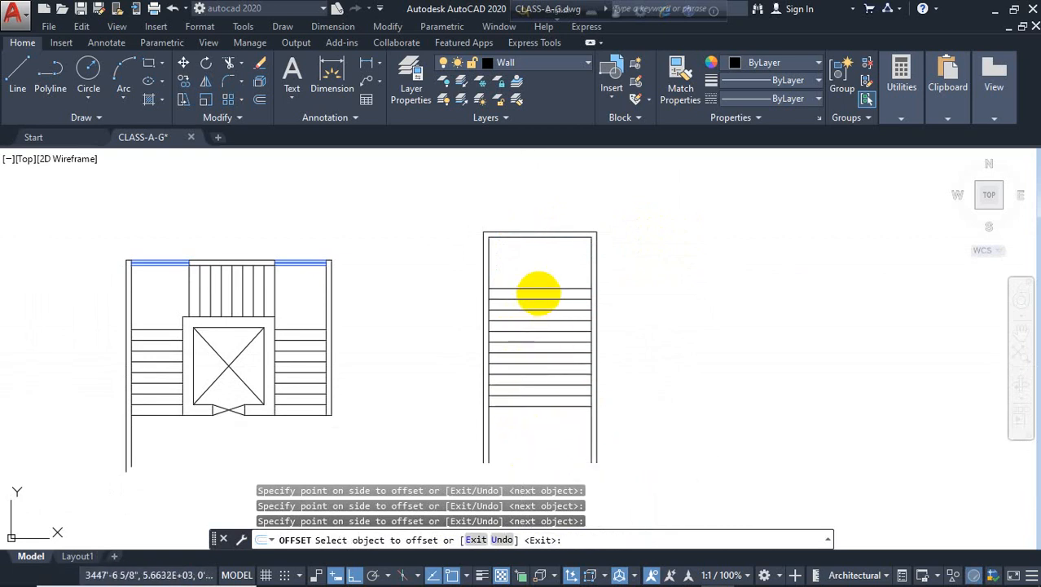
Draw a vertical line down the middle of the stair from the inner top wall
{"action": "key", "text": "Escape"}
{"action": "type", "text": "l"}
{"action": "key", "text": "Return"}
{"action": "left_click", "coordinate": [541, 237]}
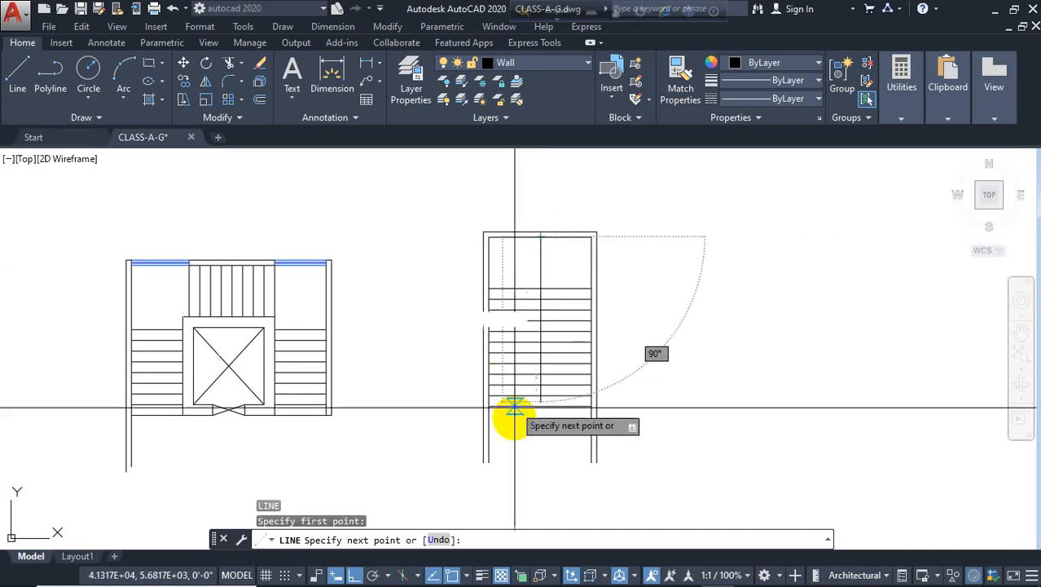
{"action": "key", "text": "Escape"}
Trim the center line so it starts at the first tread
{"action": "type", "text": "t"}
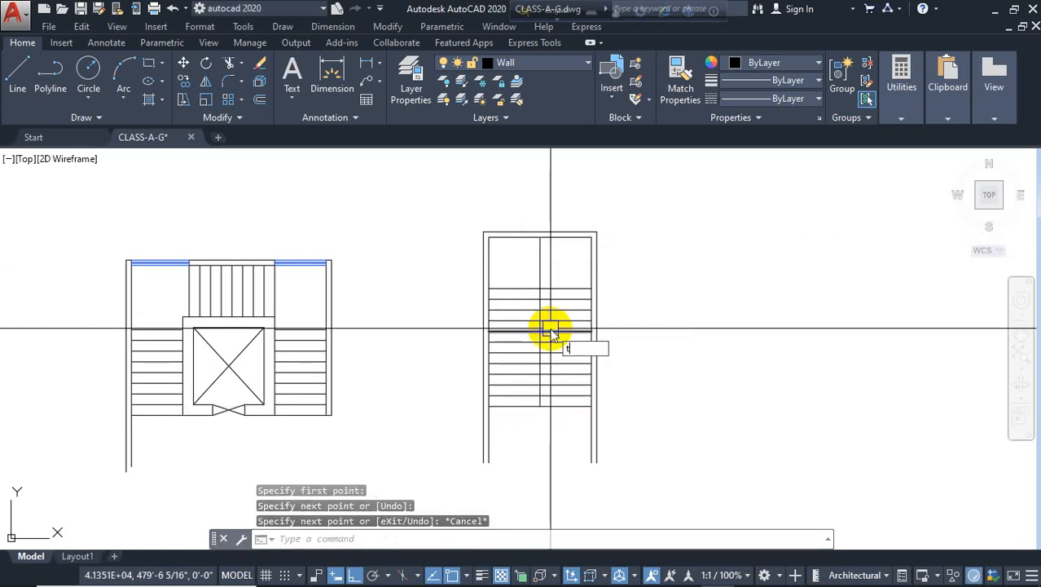
{"action": "type", "text": "r"}
{"action": "key", "text": "Return"}
Offset the stair center line 1" to each side and erase the original center line
{"action": "key", "text": "Return"}
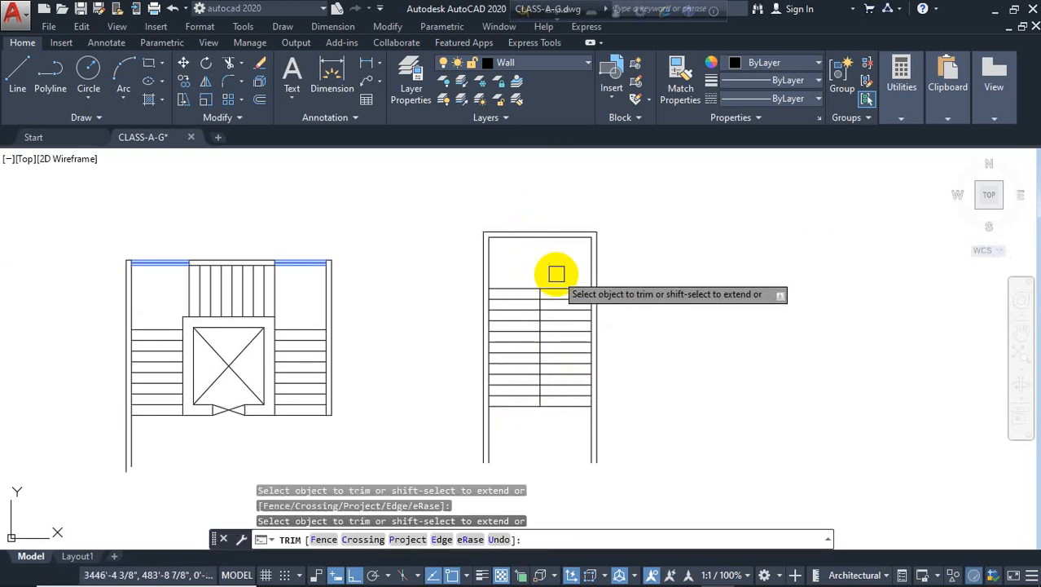
{"action": "key", "text": "Escape"}
{"action": "type", "text": "o"}
{"action": "key", "text": "Return"}
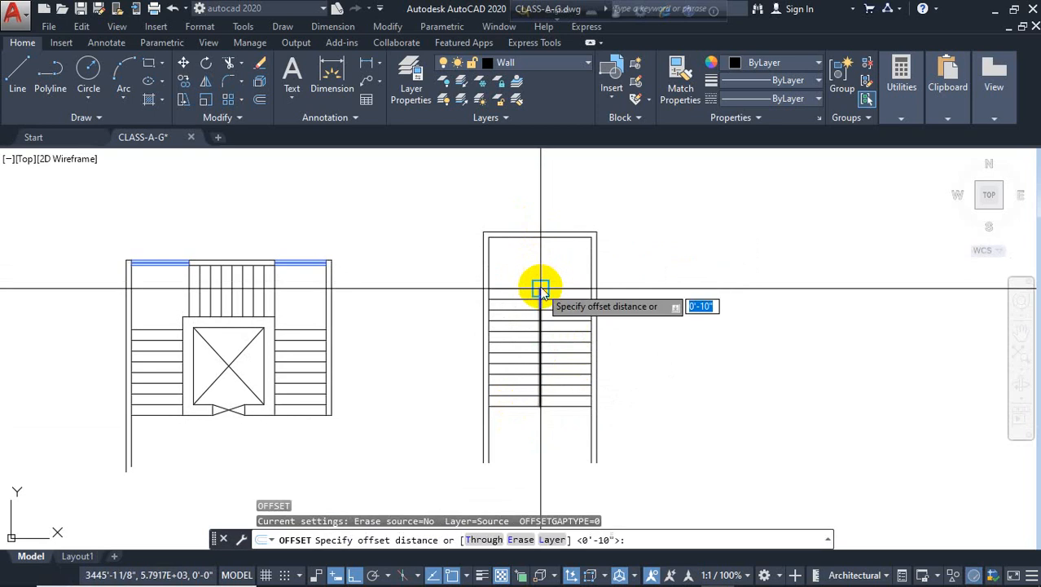
{"action": "type", "text": "1"}
{"action": "key", "text": "Return"}
{"action": "scroll", "coordinate": [536, 294], "scroll_direction": "up", "scroll_amount": 6}
{"action": "left_click", "coordinate": [553, 298]}
{"action": "left_click", "coordinate": [540, 305]}
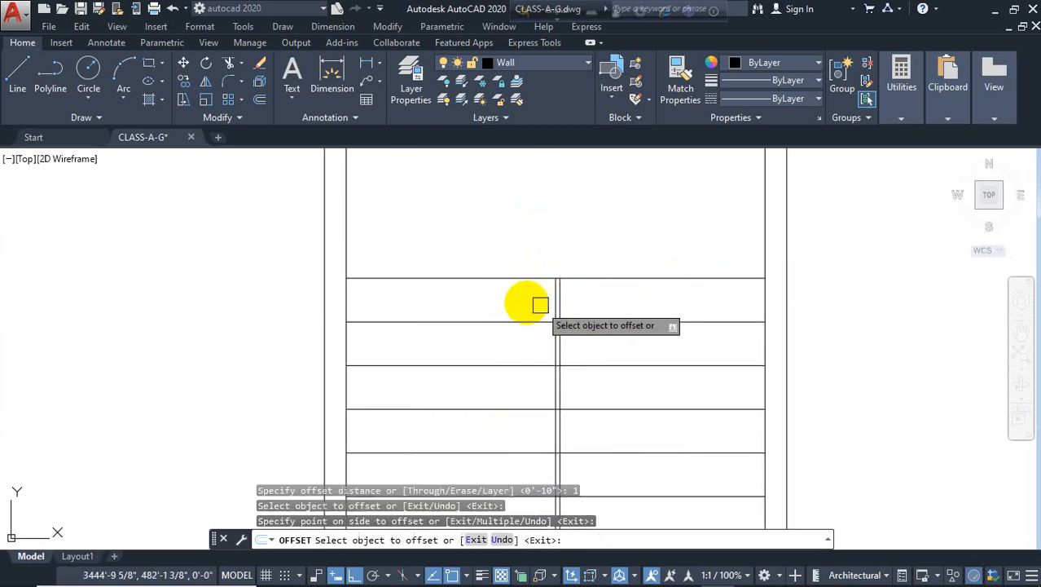
{"action": "left_click", "coordinate": [551, 298]}
{"action": "left_click", "coordinate": [472, 302]}
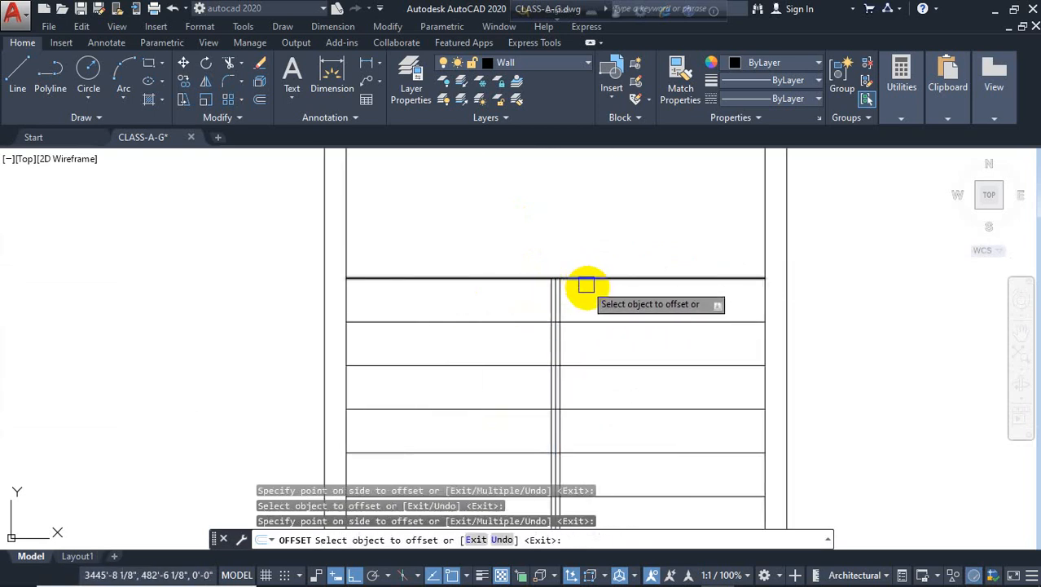
{"action": "middle_click_drag", "start_coordinate": [589, 292], "coordinate": [552, 268]}
{"action": "scroll", "coordinate": [557, 272], "scroll_direction": "up", "scroll_amount": 4}
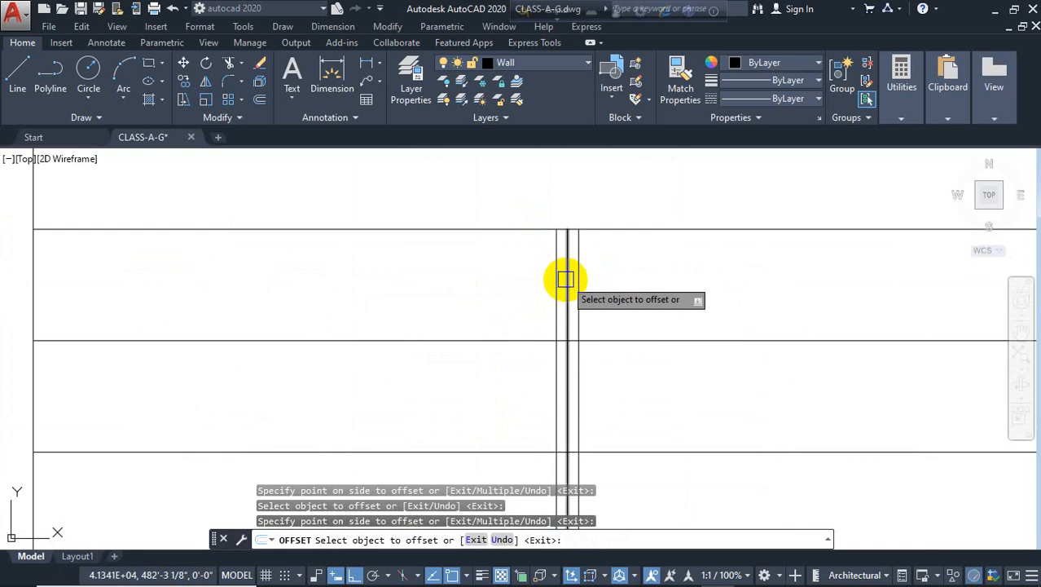
{"action": "key", "text": "Escape"}
{"action": "left_click", "coordinate": [566, 289]}
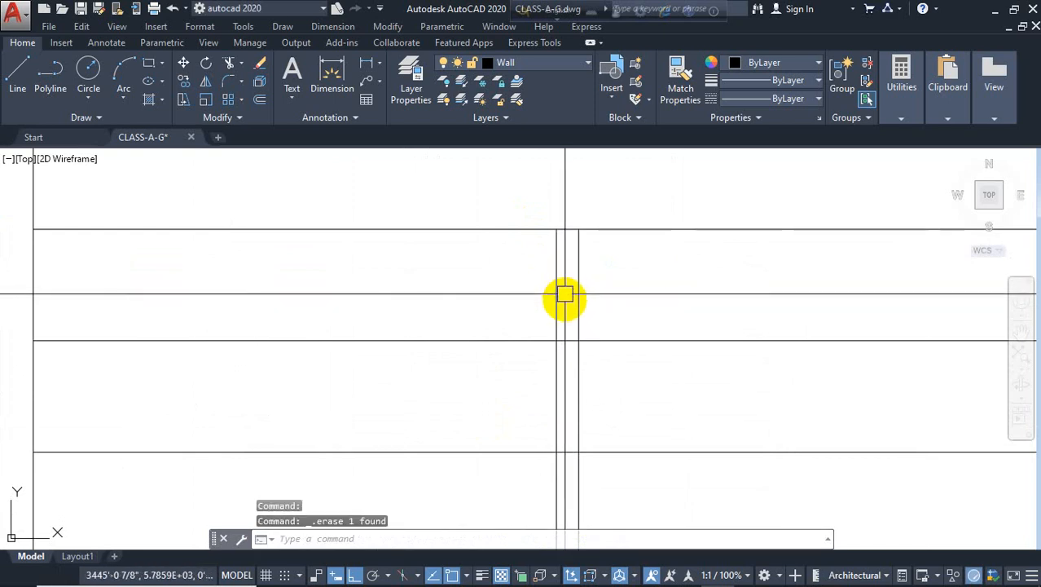
Offset the handrail lines and the first and last tread lines 2" outward to outline the handrail
{"action": "type", "text": "o"}
{"action": "key", "text": "Return"}
{"action": "type", "text": "2"}
{"action": "key", "text": "Return"}
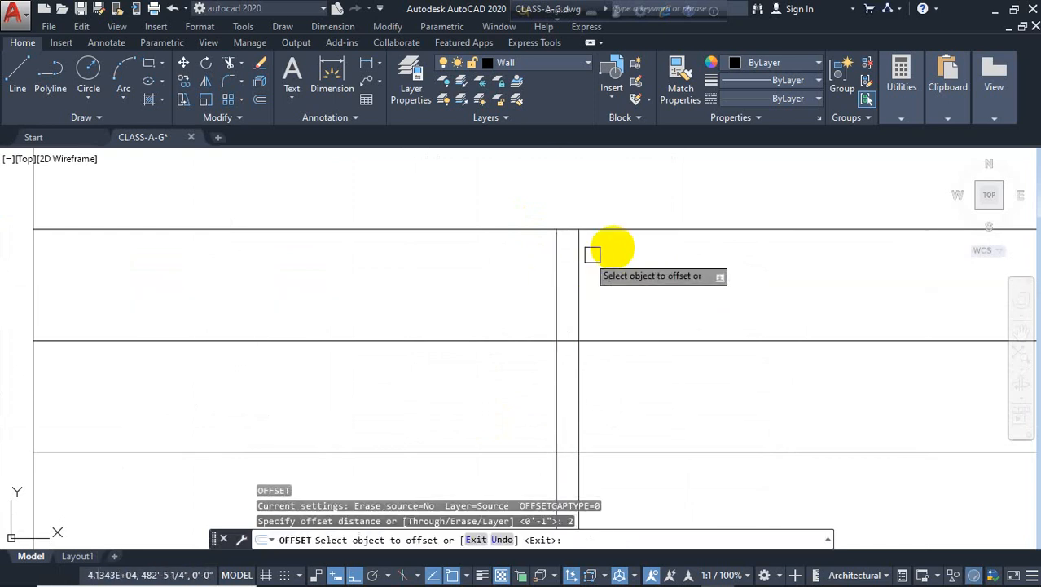
{"action": "left_click", "coordinate": [632, 229]}
{"action": "left_click", "coordinate": [670, 192]}
{"action": "left_click", "coordinate": [557, 244]}
{"action": "left_click", "coordinate": [492, 283]}
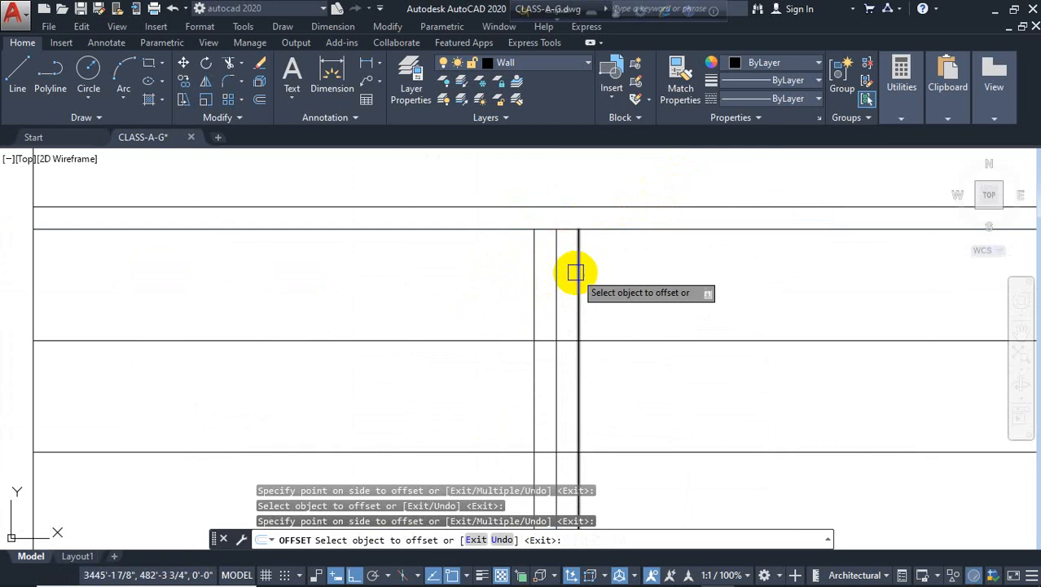
{"action": "scroll", "coordinate": [632, 409], "scroll_direction": "down", "scroll_amount": 4}
{"action": "left_click", "coordinate": [652, 391]}
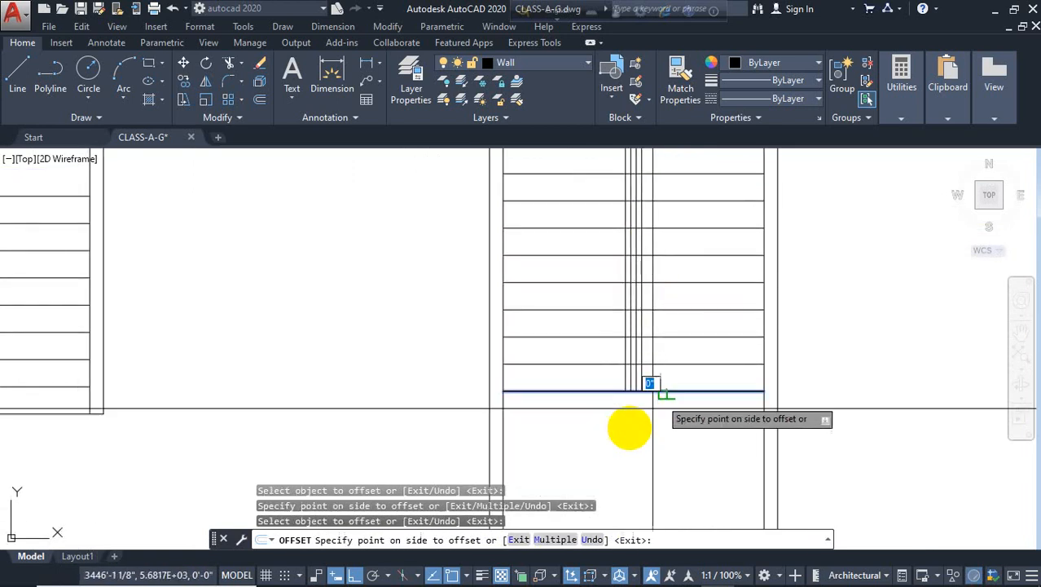
{"action": "left_click", "coordinate": [649, 402]}
{"action": "key", "text": "Return"}
{"action": "scroll", "coordinate": [640, 400], "scroll_direction": "up", "scroll_amount": 5}
Fillet the outer handrail corners with zero radius to close the handrail outline
{"action": "type", "text": "f"}
{"action": "key", "text": "Return"}
{"action": "scroll", "coordinate": [634, 392], "scroll_direction": "up", "scroll_amount": 2}
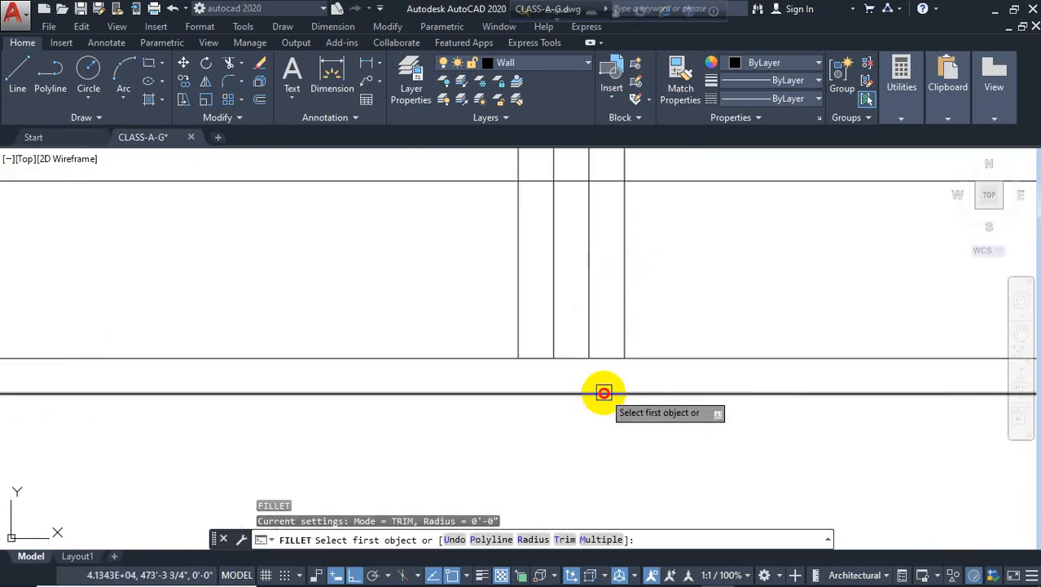
{"action": "left_click", "coordinate": [602, 394]}
{"action": "left_click", "coordinate": [623, 352]}
{"action": "key", "text": "Return"}
{"action": "left_click", "coordinate": [532, 395]}
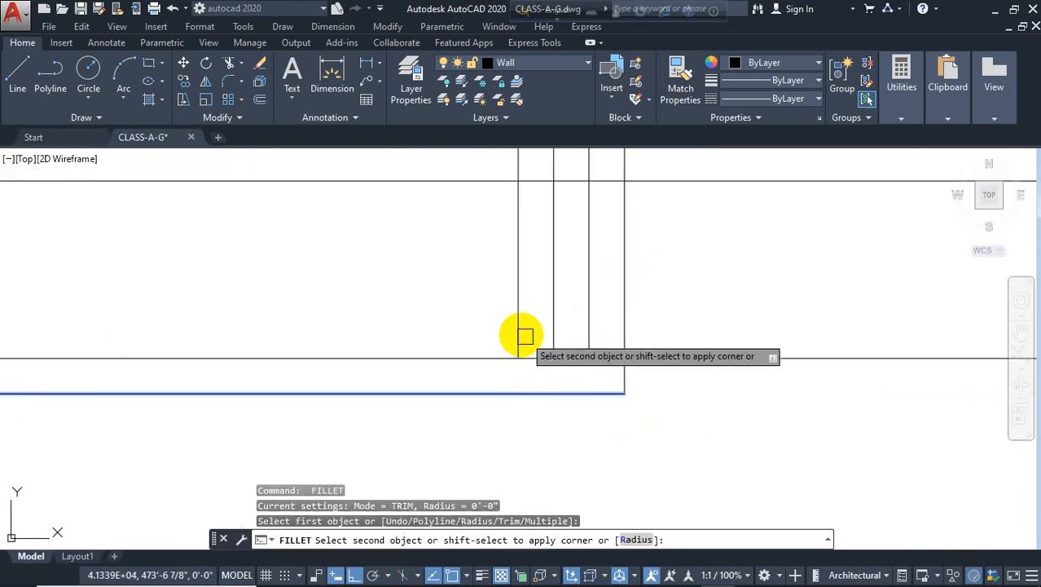
{"action": "left_click", "coordinate": [519, 334]}
{"action": "scroll", "coordinate": [468, 400], "scroll_direction": "down", "scroll_amount": 5}
{"action": "scroll", "coordinate": [509, 244], "scroll_direction": "up", "scroll_amount": 3}
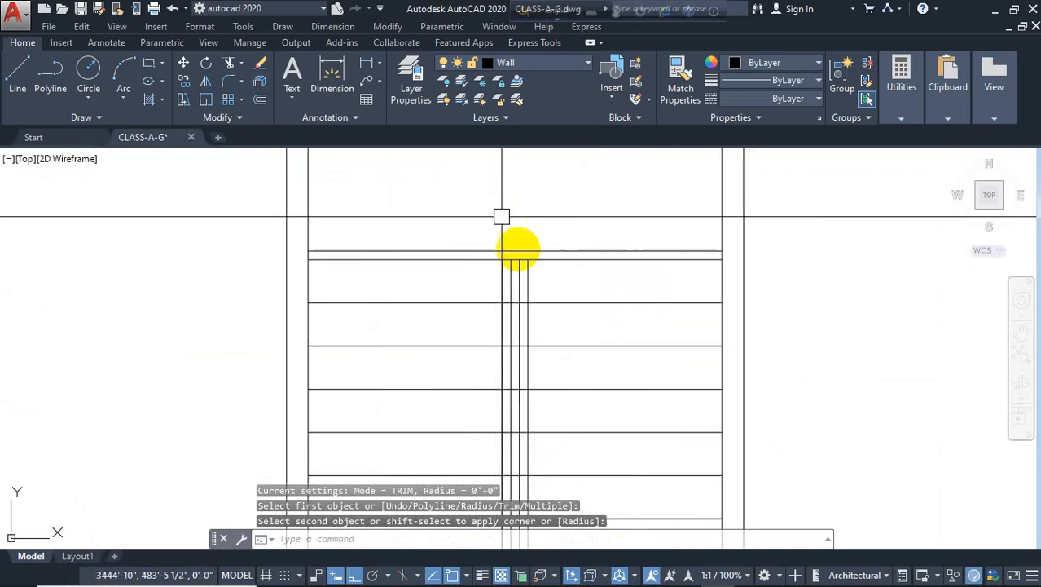
{"action": "key", "text": "Return"}
{"action": "scroll", "coordinate": [501, 272], "scroll_direction": "up", "scroll_amount": 2}
{"action": "left_click", "coordinate": [520, 245]}
{"action": "left_click", "coordinate": [541, 224]}
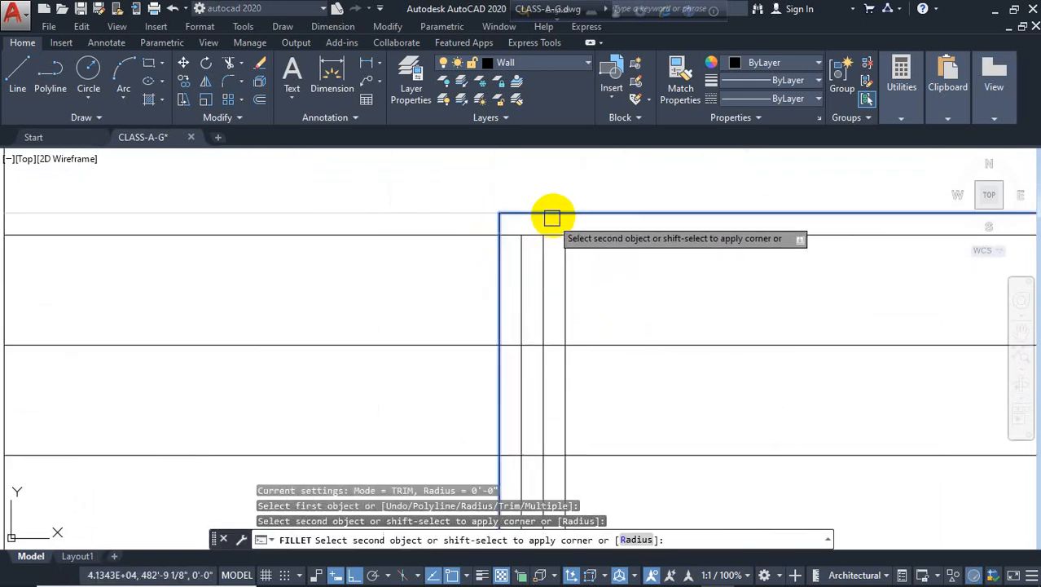
{"action": "left_click", "coordinate": [551, 217]}
{"action": "key", "text": "Return"}
{"action": "left_click", "coordinate": [565, 264]}
{"action": "left_click", "coordinate": [531, 212]}
{"action": "key", "text": "Escape"}
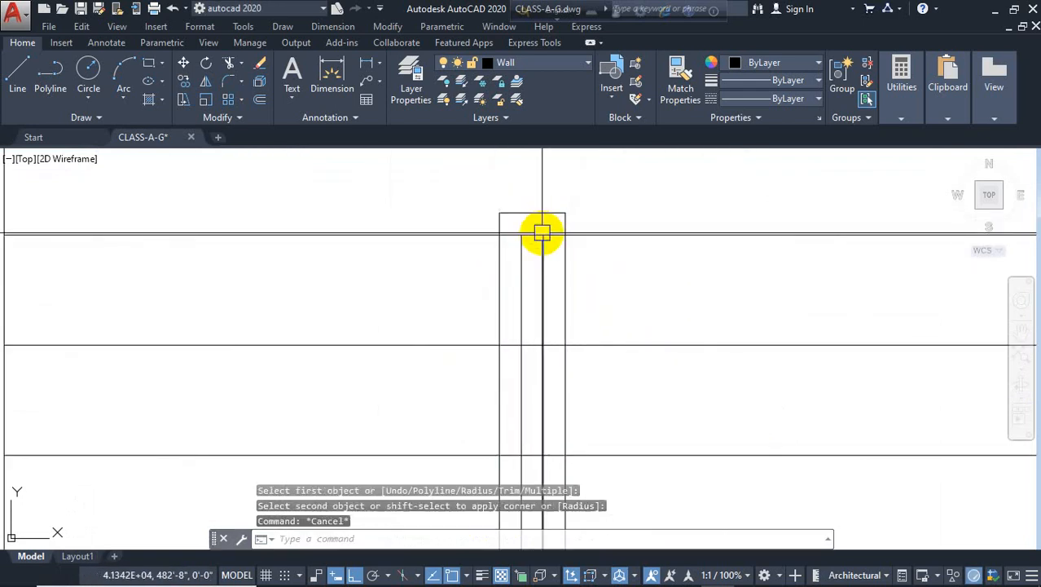
Trim the extra line ends sticking out past the handrail outline
{"action": "type", "text": "tr"}
{"action": "key", "text": "Return"}
{"action": "key", "text": "Return"}
{"action": "scroll", "coordinate": [550, 236], "scroll_direction": "up", "scroll_amount": 4}
{"action": "left_click", "coordinate": [550, 234]}
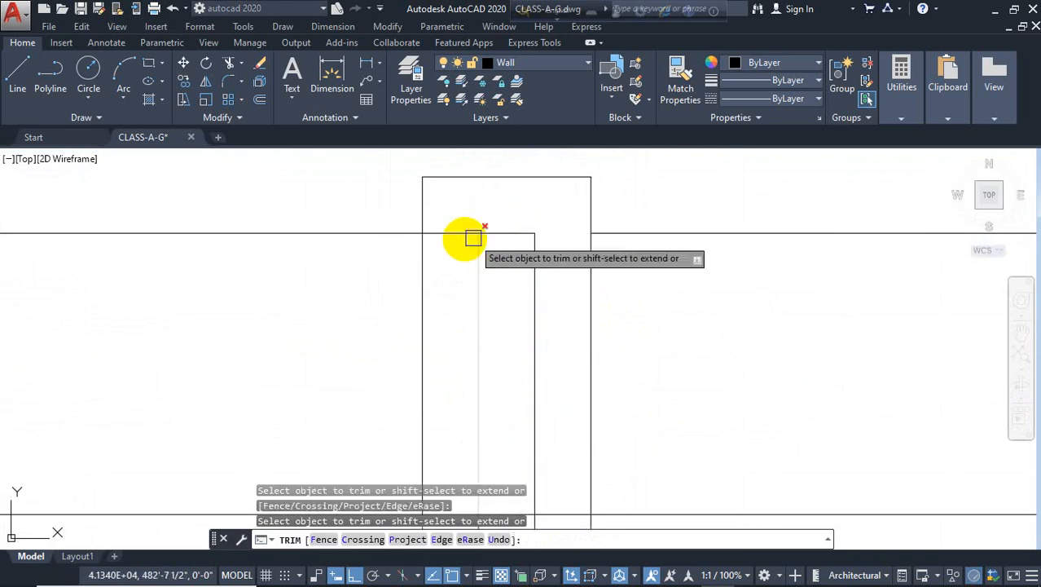
{"action": "left_click", "coordinate": [470, 235]}
{"action": "scroll", "coordinate": [554, 181], "scroll_direction": "down", "scroll_amount": 12}
{"action": "scroll", "coordinate": [545, 255], "scroll_direction": "up", "scroll_amount": 10}
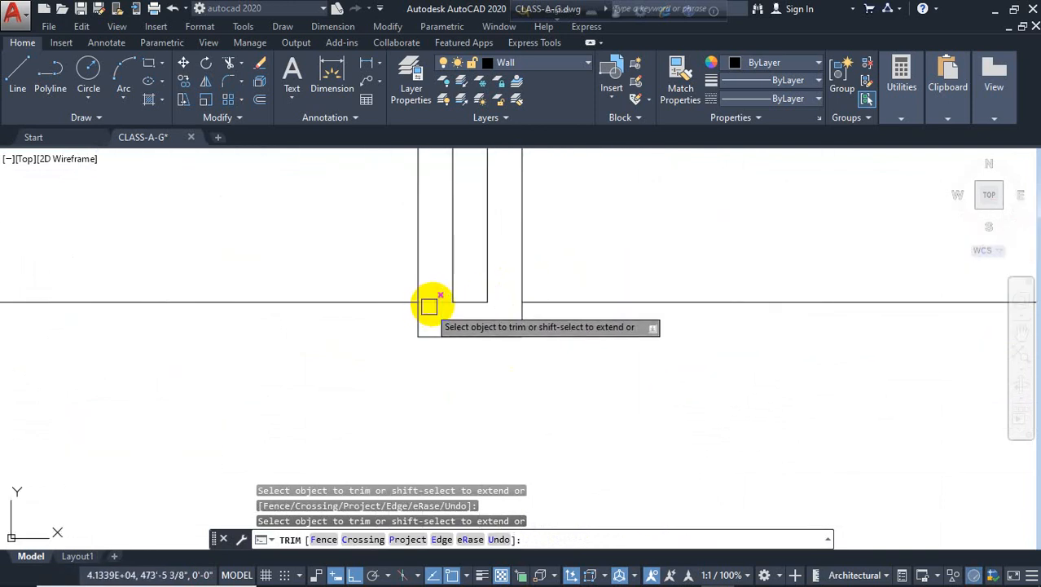
{"action": "scroll", "coordinate": [435, 342], "scroll_direction": "down", "scroll_amount": 4}
{"action": "key", "text": "Escape"}
Trim the tread lines inside the handrail using the handrail edges as cutting edges
{"action": "type", "text": "t"}
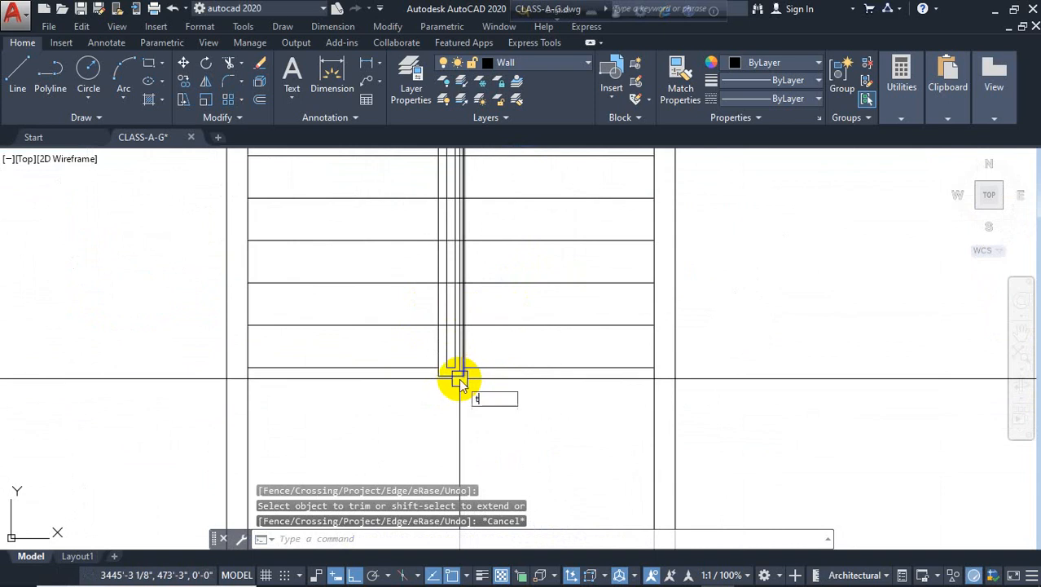
{"action": "type", "text": "r"}
{"action": "key", "text": "Return"}
{"action": "scroll", "coordinate": [456, 349], "scroll_direction": "up", "scroll_amount": 3}
{"action": "left_click", "coordinate": [454, 359]}
{"action": "left_click", "coordinate": [414, 356]}
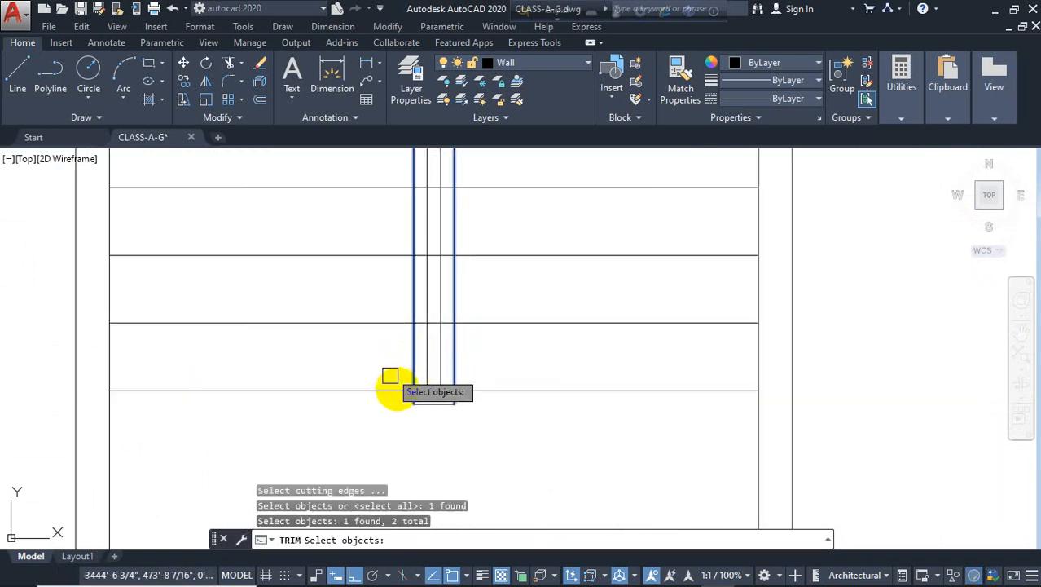
{"action": "scroll", "coordinate": [442, 333], "scroll_direction": "up", "scroll_amount": 3}
{"action": "key", "text": "Return"}
{"action": "left_click", "coordinate": [448, 332]}
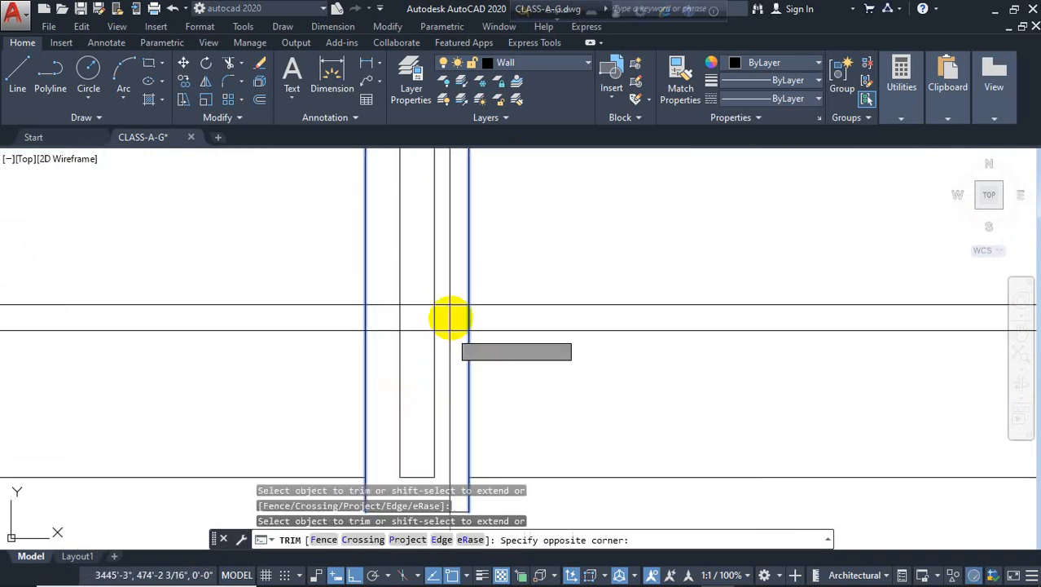
{"action": "scroll", "coordinate": [447, 288], "scroll_direction": "down", "scroll_amount": 4}
{"action": "middle_click_drag", "start_coordinate": [447, 285], "coordinate": [446, 522]}
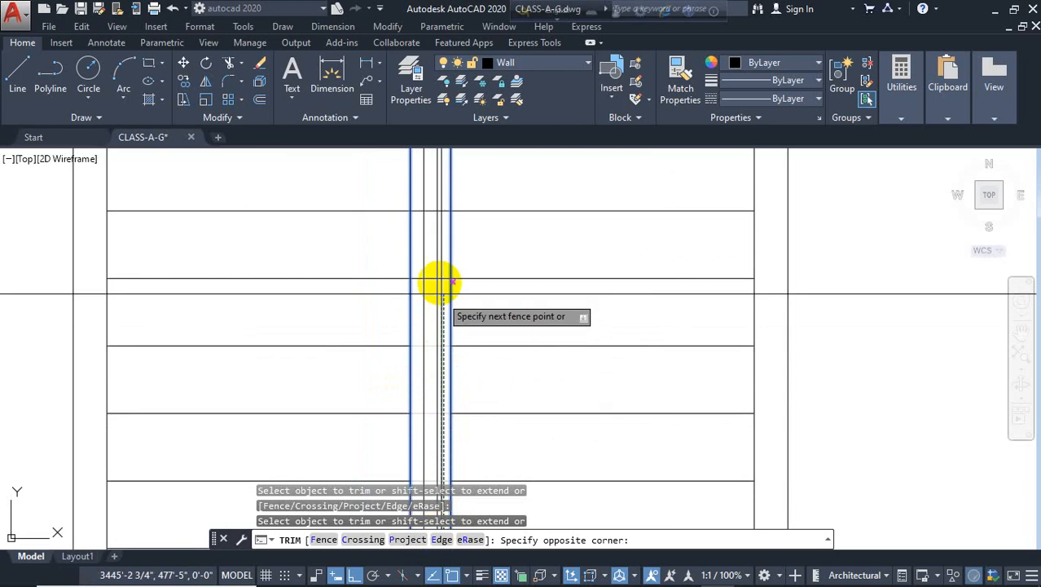
{"action": "middle_click_drag", "start_coordinate": [441, 259], "coordinate": [433, 564]}
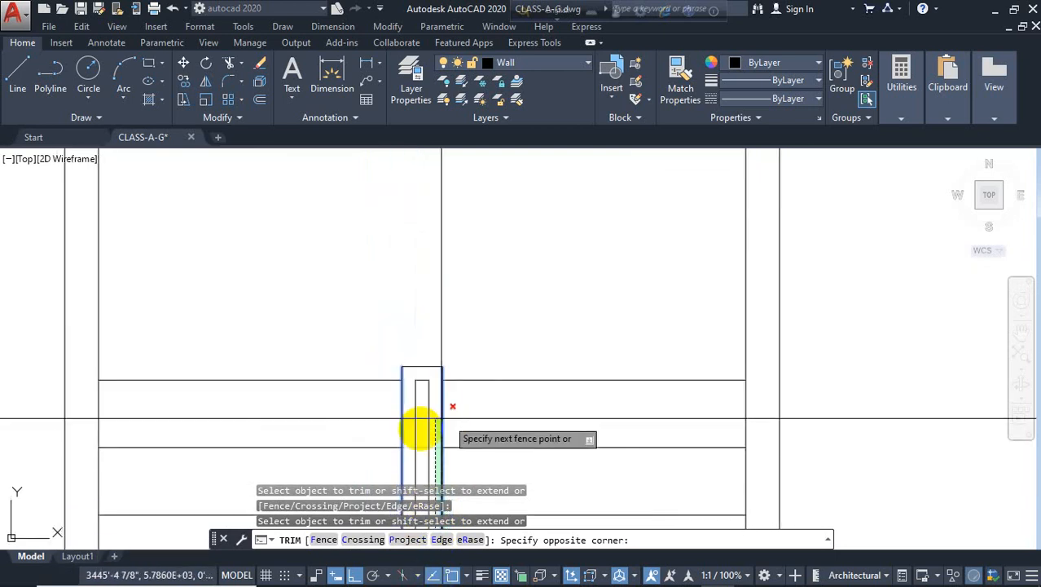
{"action": "scroll", "coordinate": [424, 428], "scroll_direction": "up", "scroll_amount": 2}
{"action": "middle_click_drag", "start_coordinate": [432, 437], "coordinate": [472, 293]}
{"action": "key", "text": "Return"}
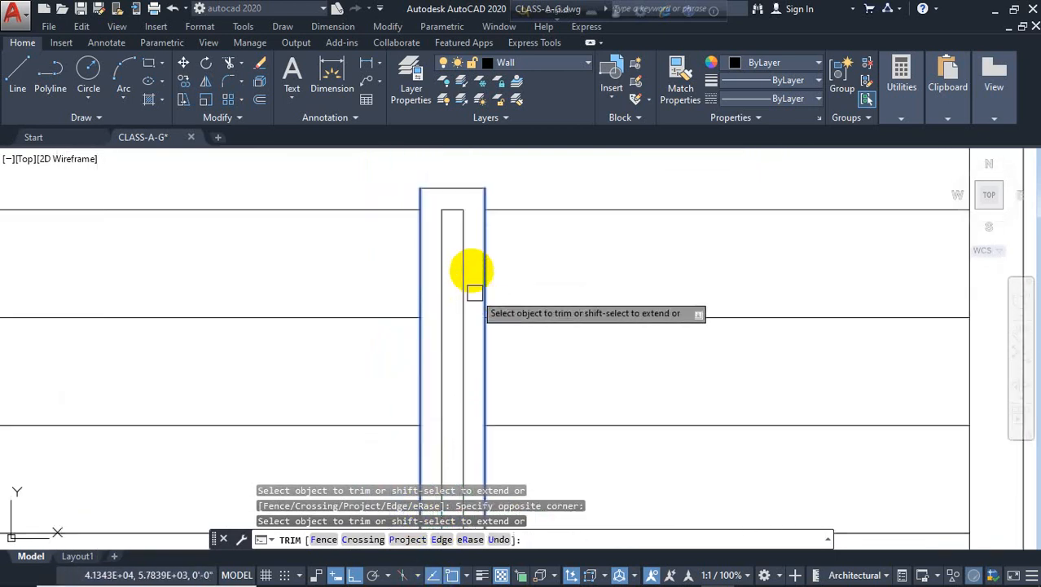
{"action": "key", "text": "Escape"}
{"action": "scroll", "coordinate": [469, 260], "scroll_direction": "down", "scroll_amount": 8}
{"action": "key", "text": "Escape"}
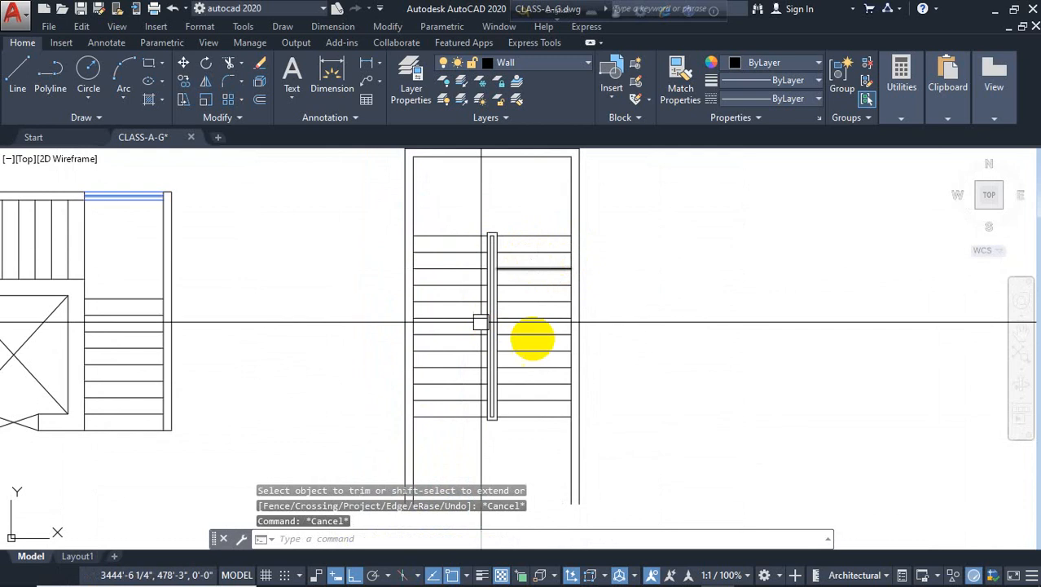
{"action": "middle_click_drag", "start_coordinate": [520, 431], "coordinate": [386, 459]}
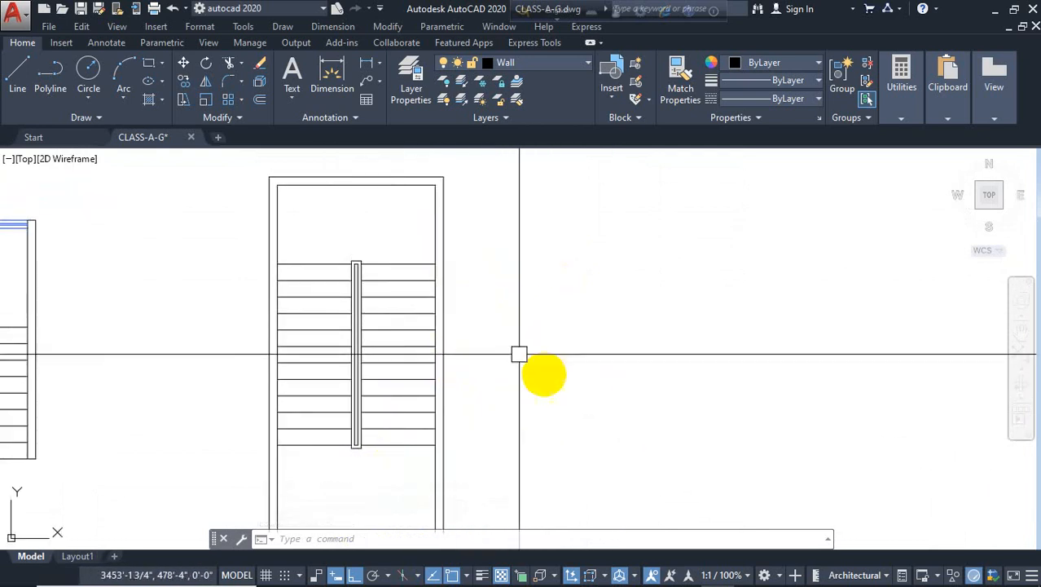
{"action": "middle_click_drag", "start_coordinate": [515, 382], "coordinate": [504, 308]}
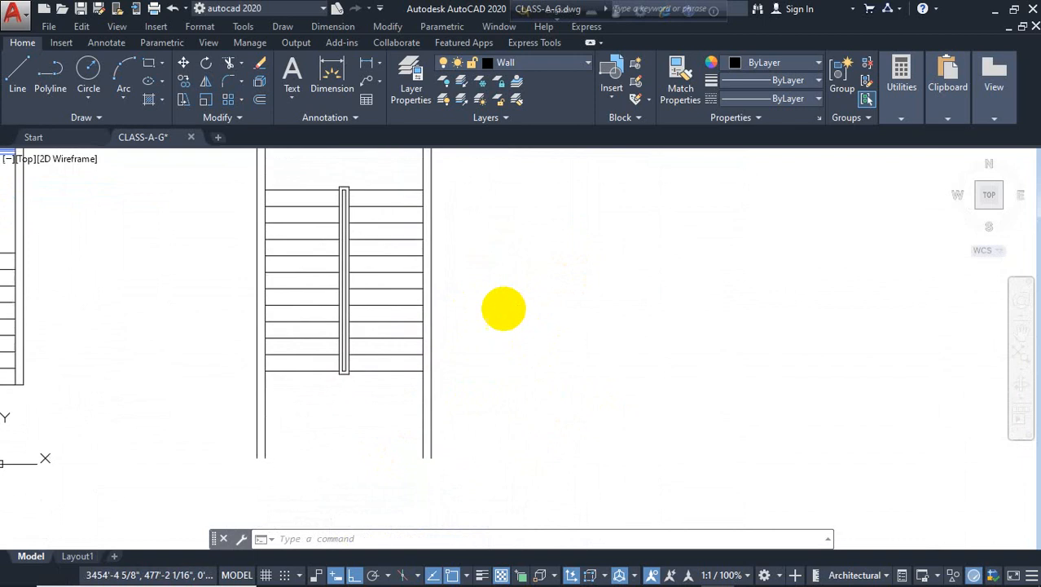
{"action": "type", "text": "l"}
{"action": "key", "text": "Return"}
{"action": "left_click", "coordinate": [430, 373]}
{"action": "key", "text": "Return"}
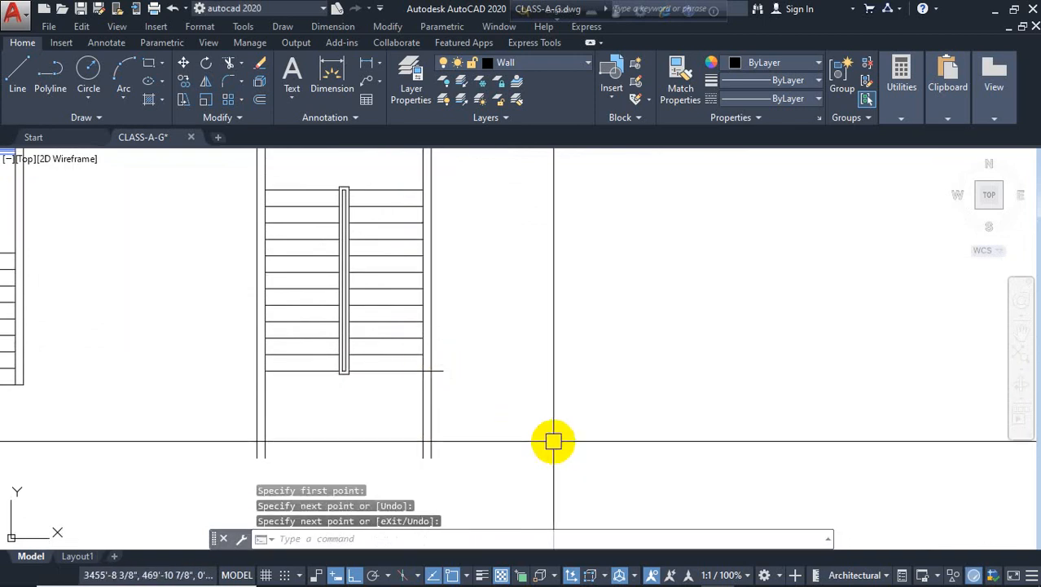
{"action": "key", "text": "Escape"}
{"action": "key", "text": "Escape"}
{"action": "type", "text": "tr"}
{"action": "key", "text": "Return"}
{"action": "key", "text": "Return"}
{"action": "left_click", "coordinate": [480, 398]}
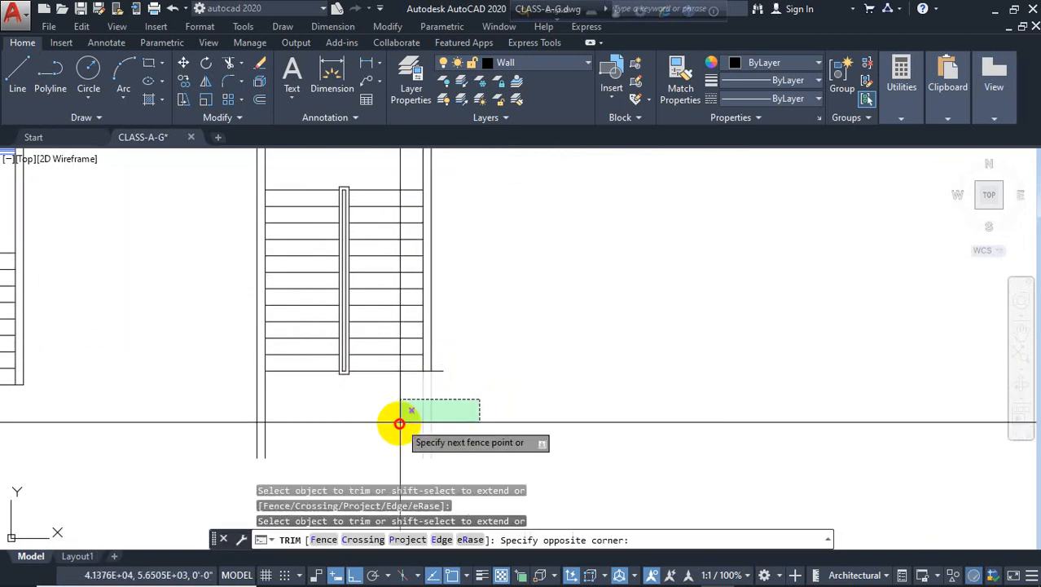
{"action": "left_click", "coordinate": [400, 422]}
{"action": "left_click", "coordinate": [445, 370]}
{"action": "key", "text": "Escape"}
{"action": "key", "text": "Escape"}
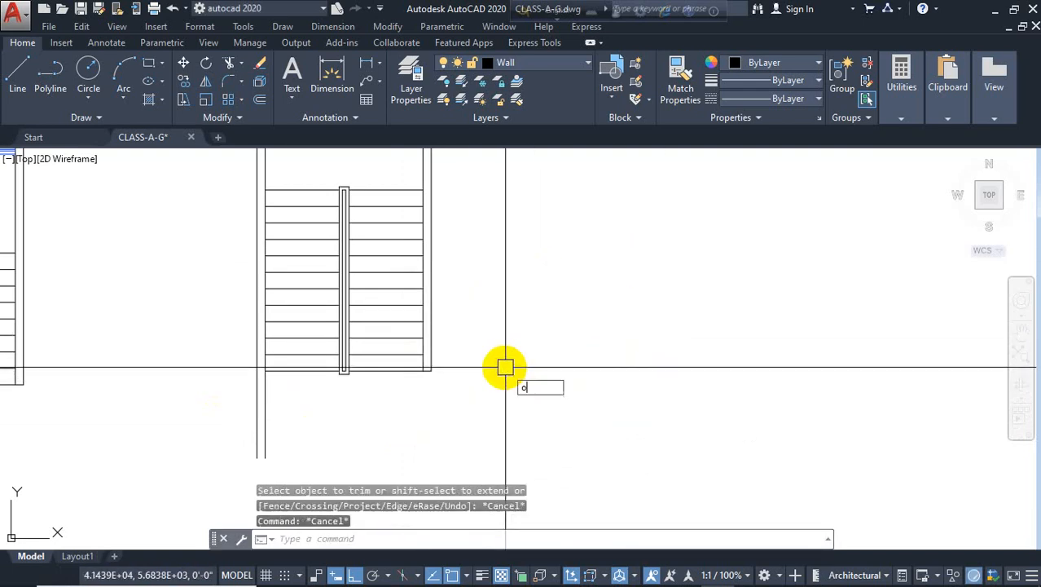
Offset the stair enclosure's right wall line 10" outward
{"action": "type", "text": "o"}
{"action": "key", "text": "Return"}
{"action": "key", "text": "Escape"}
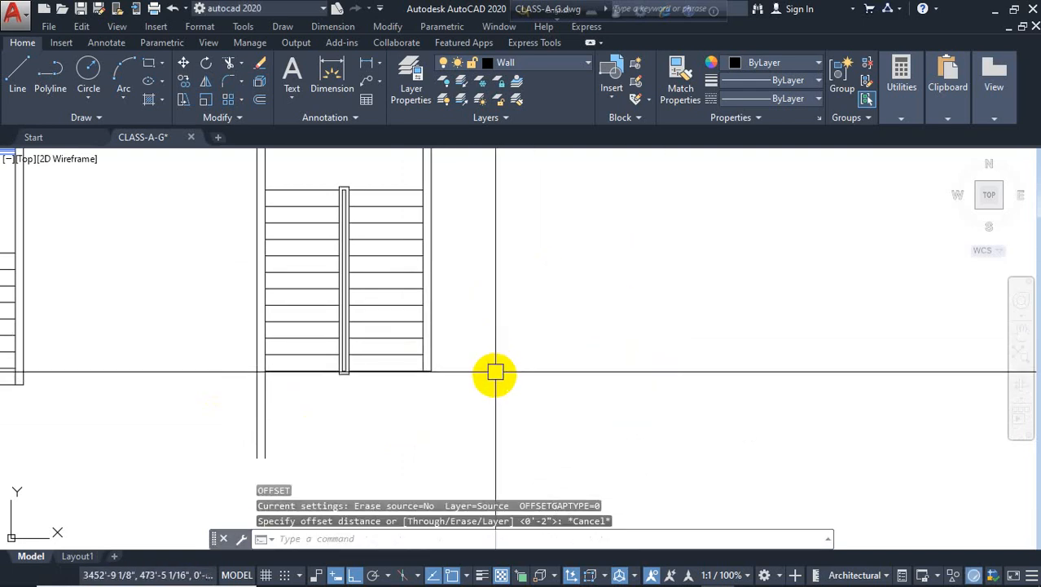
{"action": "type", "text": "o"}
{"action": "key", "text": "Return"}
{"action": "type", "text": "1"}
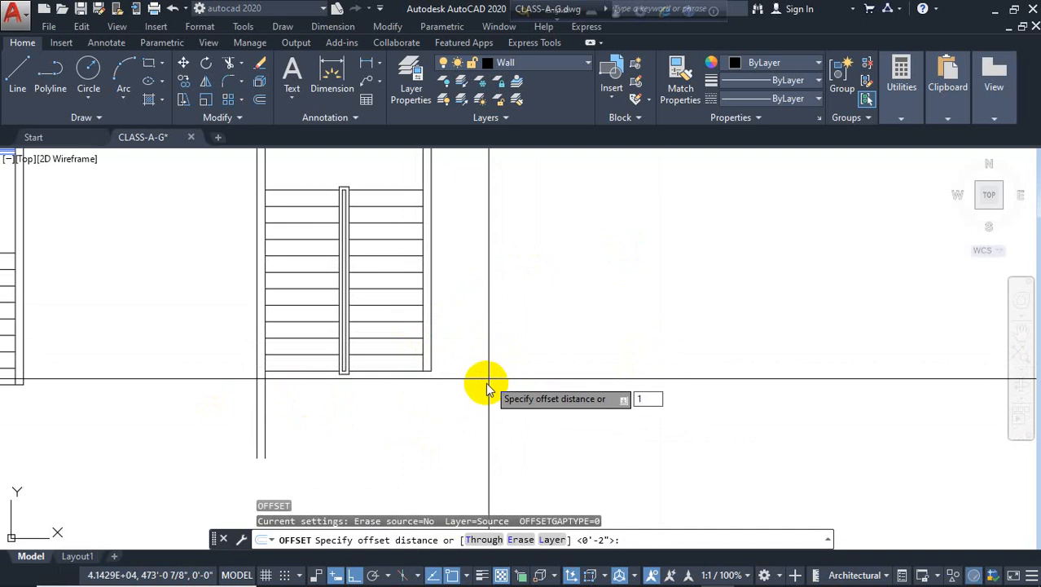
{"action": "type", "text": "0"}
{"action": "key", "text": "Return"}
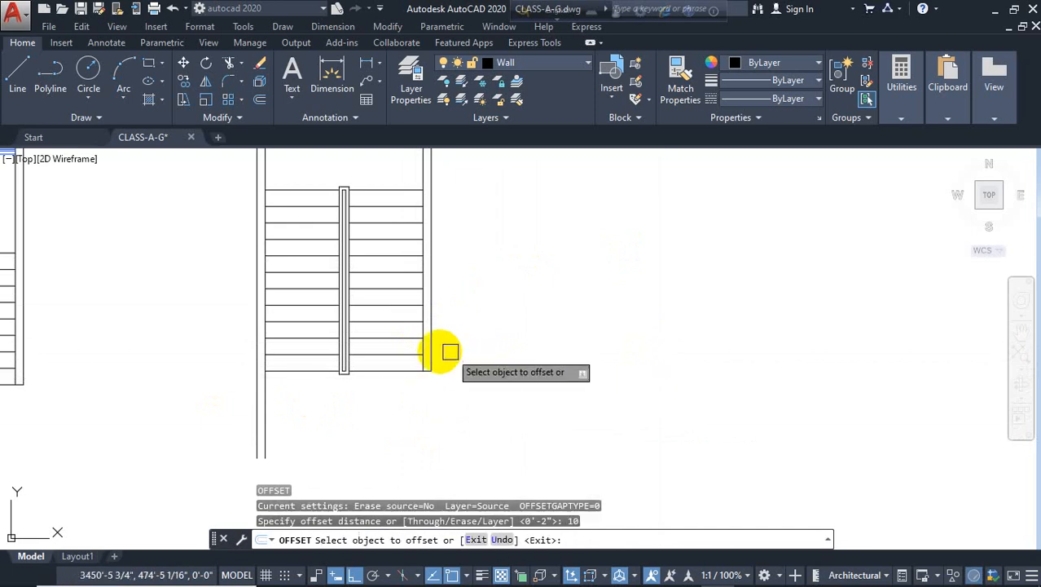
{"action": "scroll", "coordinate": [422, 352], "scroll_direction": "up", "scroll_amount": 2}
{"action": "left_click", "coordinate": [424, 343]}
{"action": "left_click", "coordinate": [535, 342]}
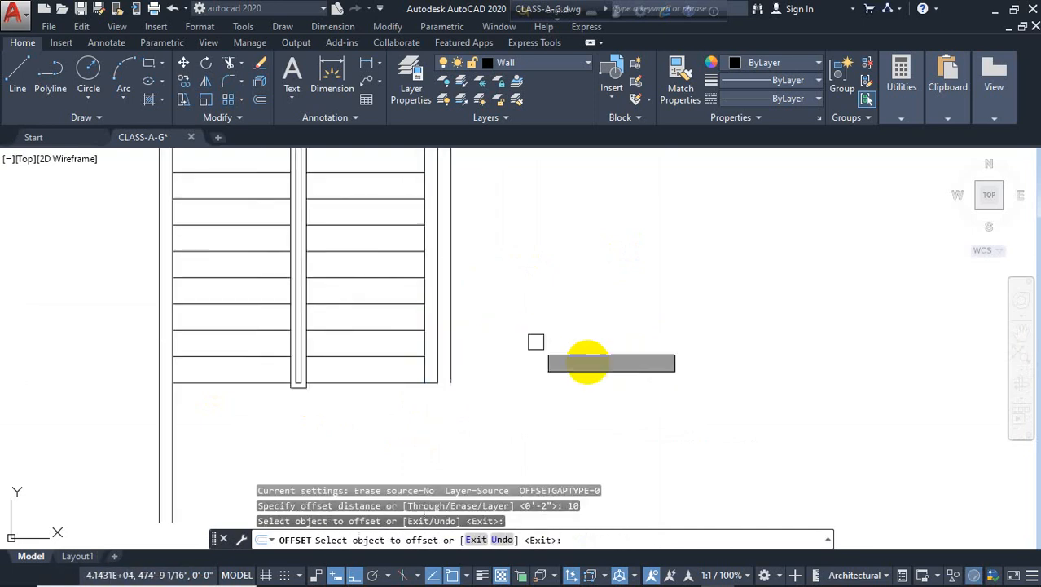
{"action": "key", "text": "Escape"}
{"action": "scroll", "coordinate": [478, 365], "scroll_direction": "down", "scroll_amount": 1}
{"action": "key", "text": "Escape"}
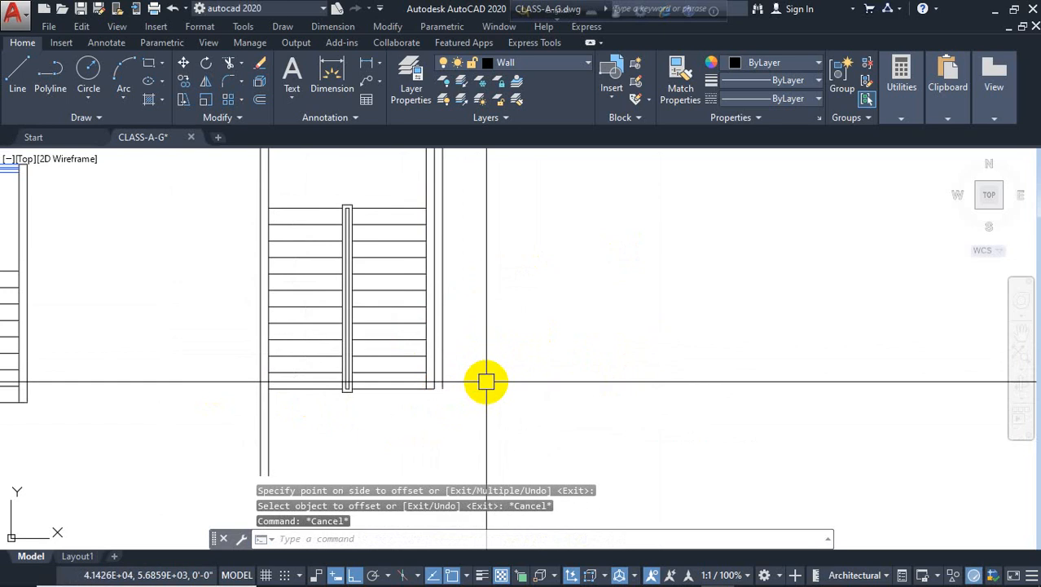
Offset the new wall line 5' further to the right for the elevator shaft
{"action": "type", "text": "o"}
{"action": "key", "text": "Return"}
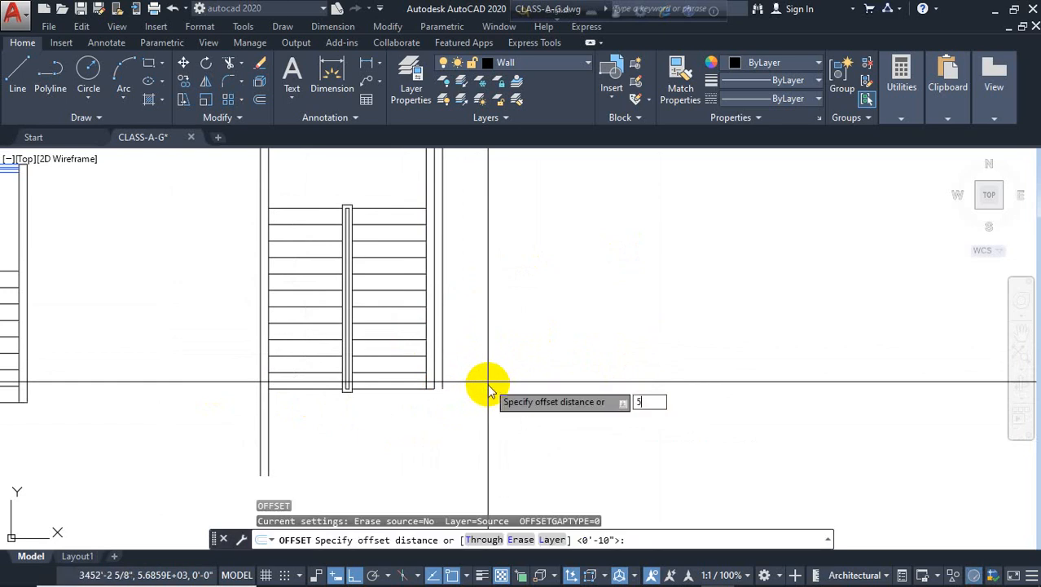
{"action": "type", "text": "5'"}
{"action": "key", "text": "Return"}
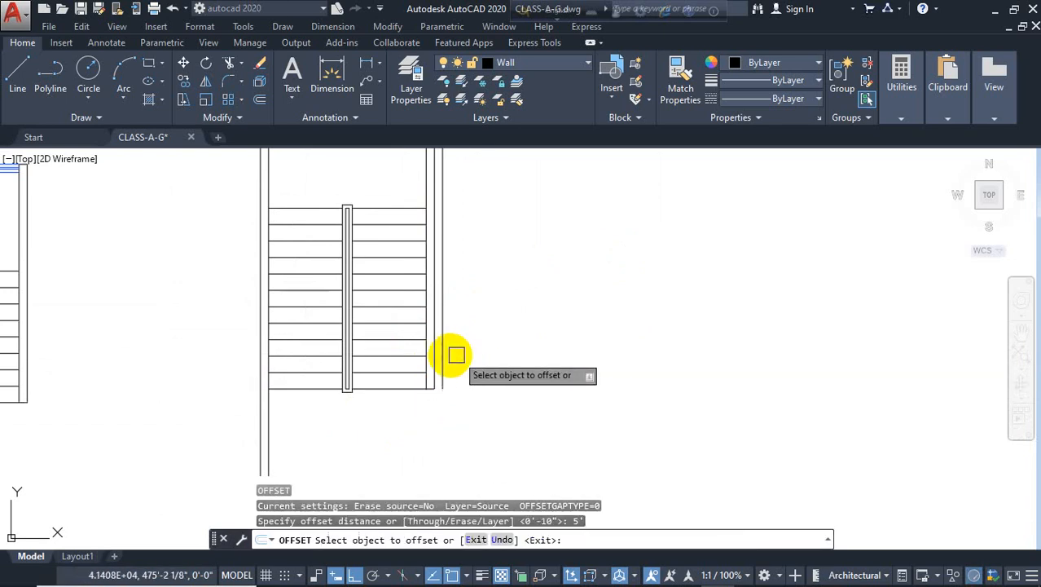
{"action": "left_click", "coordinate": [443, 358]}
{"action": "left_click", "coordinate": [562, 368]}
{"action": "key", "text": "Escape"}
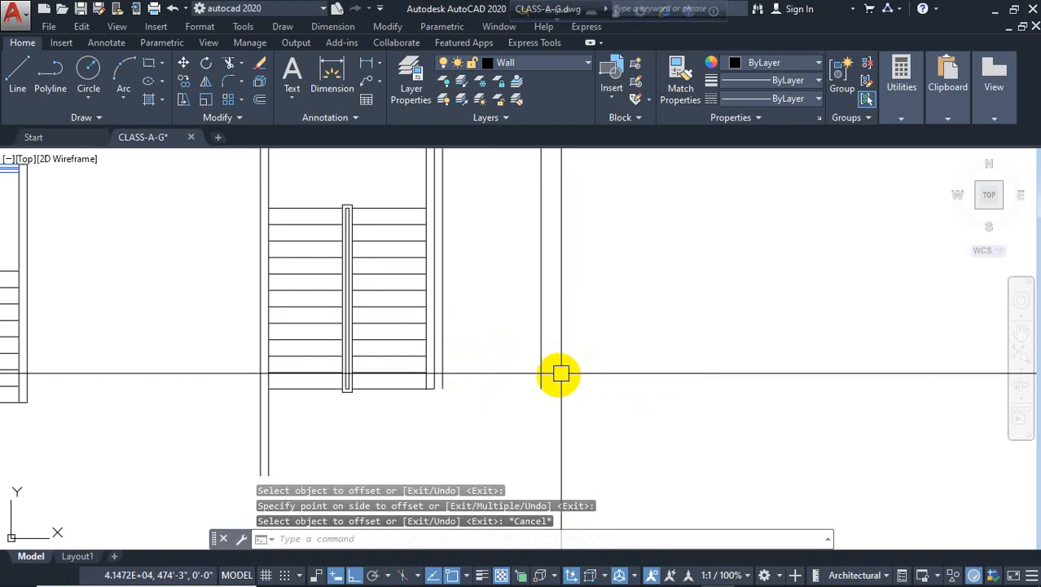
Draw a horizontal line closing the bottom between the two new vertical shaft lines
{"action": "type", "text": "l"}
{"action": "key", "text": "Return"}
{"action": "left_click", "coordinate": [434, 389]}
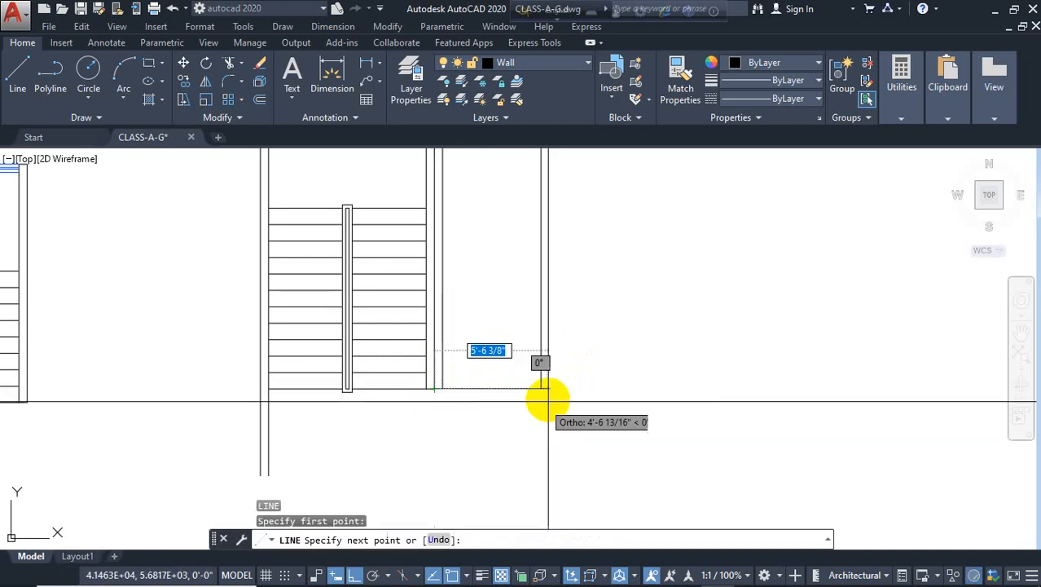
{"action": "key", "text": "Escape"}
{"action": "key", "text": "Escape"}
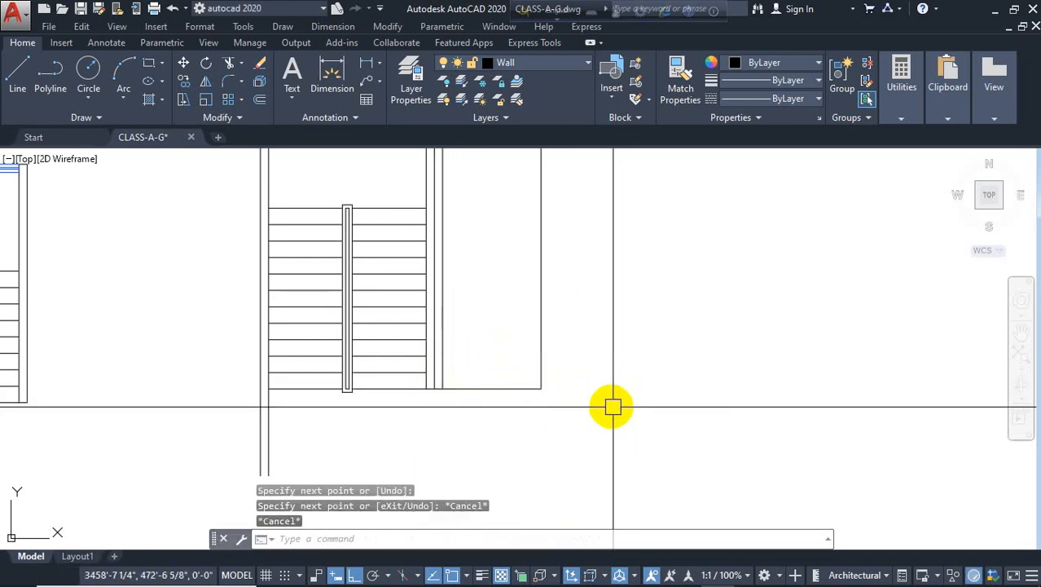
Offset the shaft's bottom line 10" upward
{"action": "type", "text": "o"}
{"action": "key", "text": "Return"}
{"action": "type", "text": "10"}
{"action": "key", "text": "Return"}
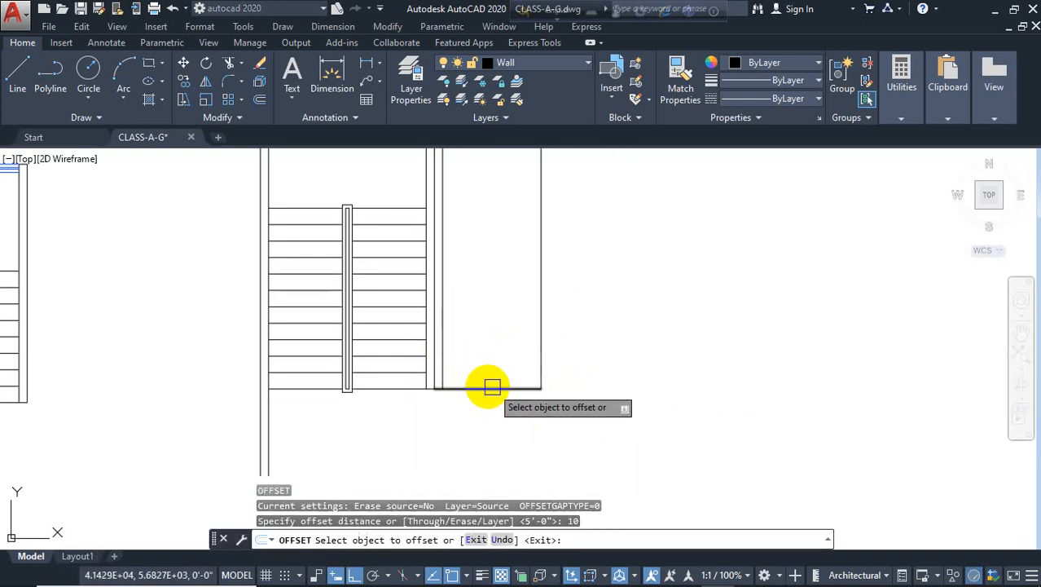
{"action": "left_click", "coordinate": [489, 388]}
{"action": "left_click", "coordinate": [497, 316]}
{"action": "key", "text": "Escape"}
Offset the inner bottom line 5' upward to form the shaft's inner top edge
{"action": "type", "text": "o"}
{"action": "key", "text": "Return"}
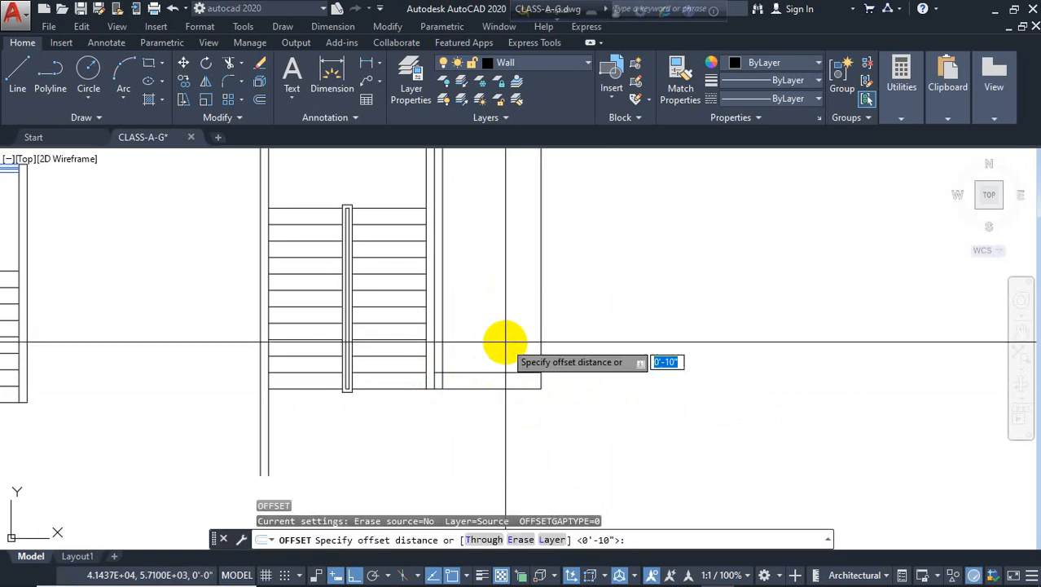
{"action": "left_click", "coordinate": [499, 371]}
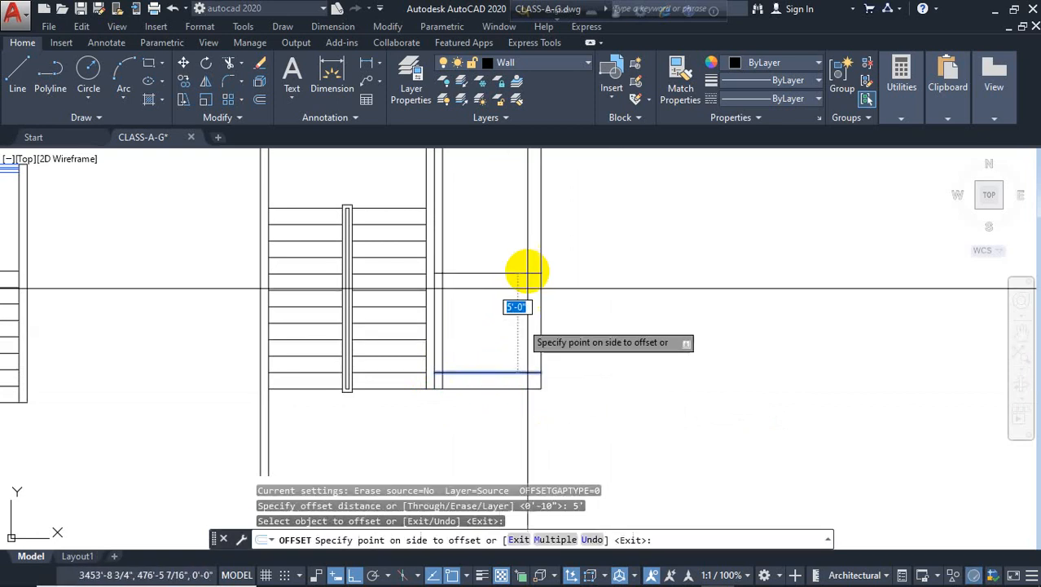
{"action": "left_click", "coordinate": [530, 272]}
{"action": "key", "text": "Escape"}
Offset the shaft's right line and inner top line 10" outward to form the outer walls
{"action": "key", "text": "Return"}
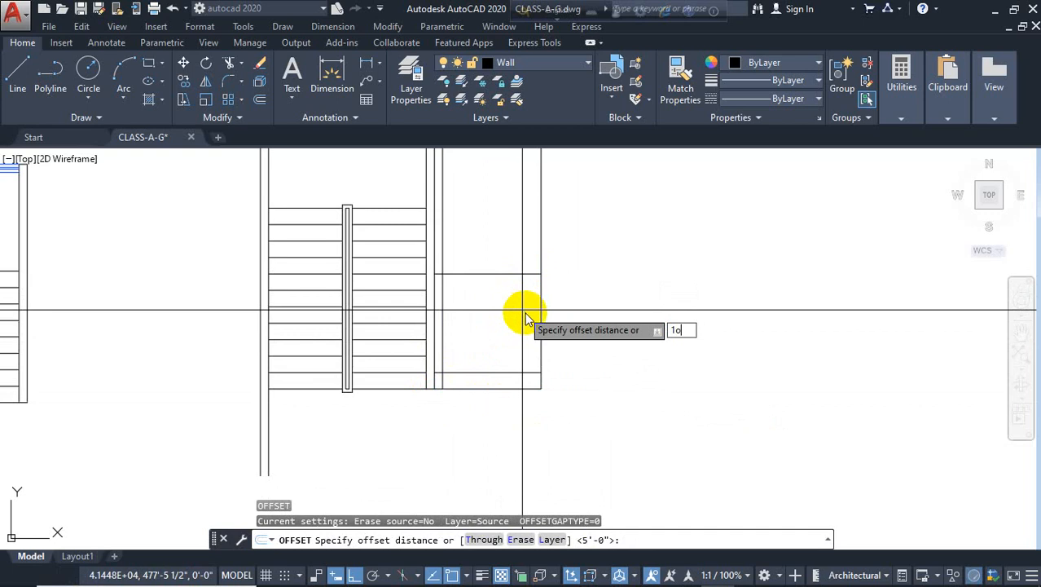
{"action": "type", "text": "10"}
{"action": "key", "text": "Return"}
{"action": "left_click", "coordinate": [544, 318]}
{"action": "left_click", "coordinate": [554, 319]}
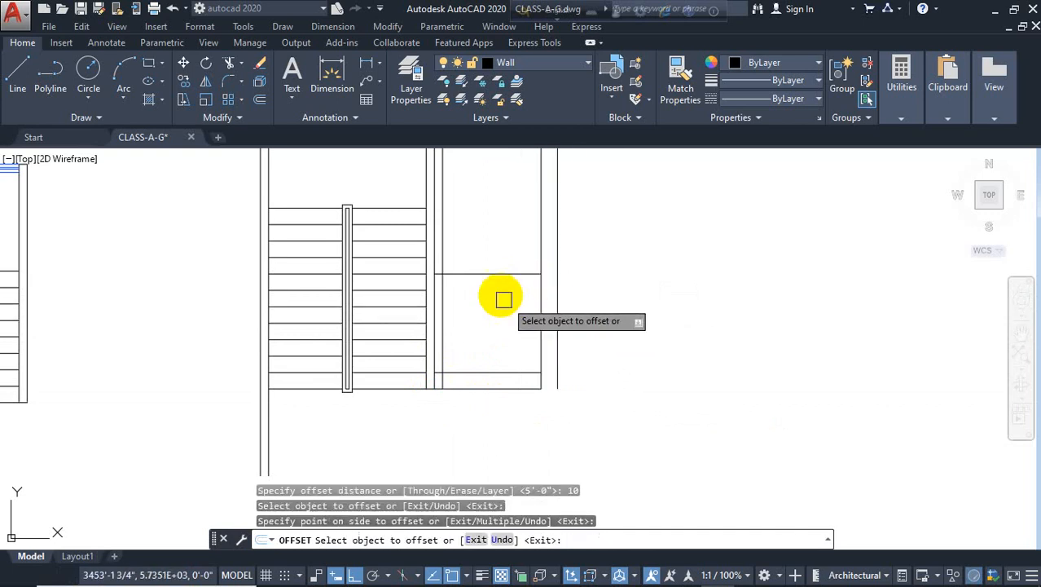
{"action": "left_click", "coordinate": [506, 274]}
{"action": "left_click", "coordinate": [518, 220]}
{"action": "key", "text": "Escape"}
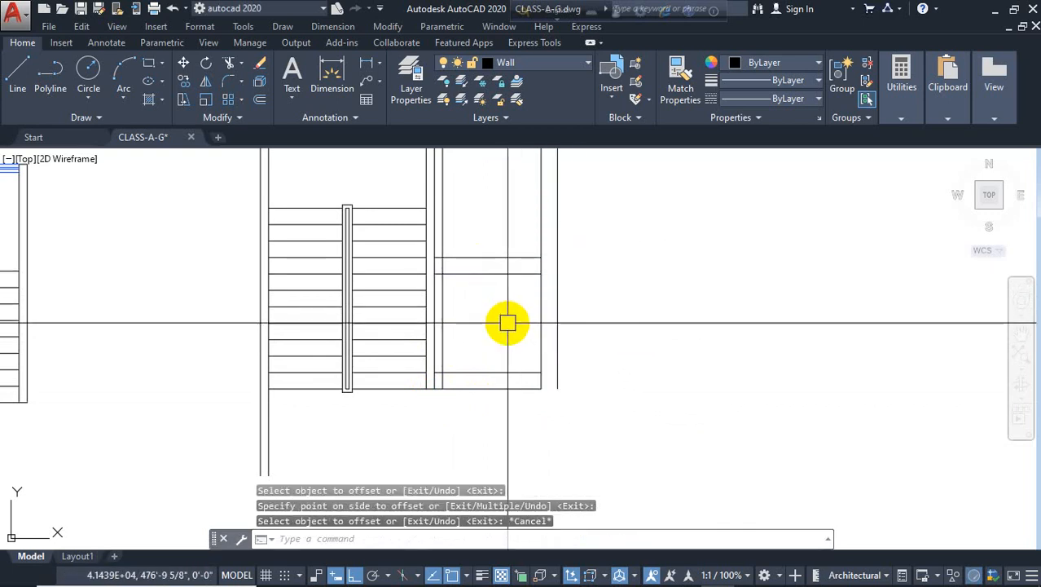
Fillet the lower inner and outer shaft corners with zero radius
{"action": "type", "text": "f"}
{"action": "key", "text": "Return"}
{"action": "left_click", "coordinate": [517, 372]}
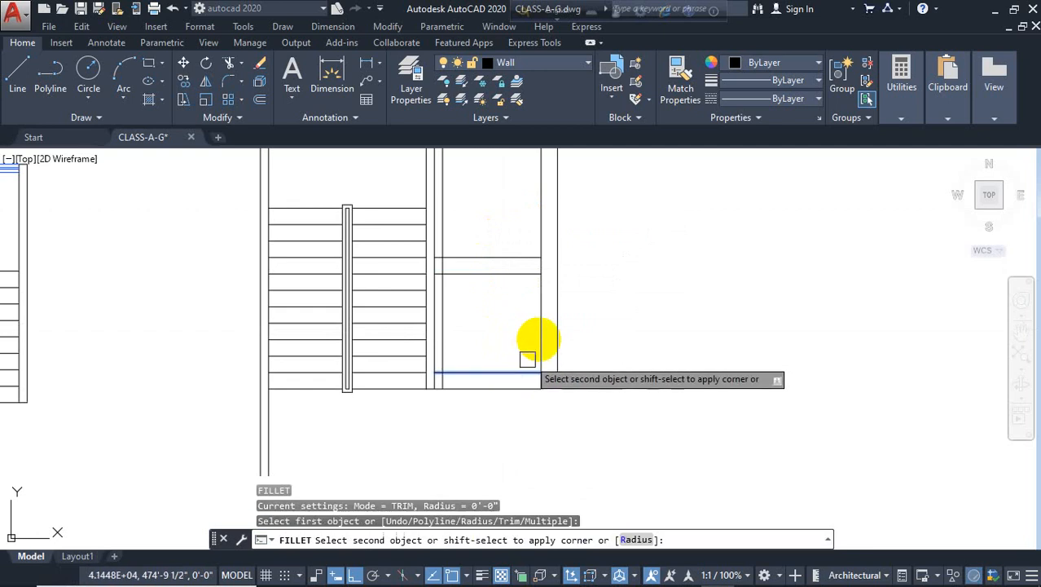
{"action": "left_click", "coordinate": [540, 337]}
{"action": "key", "text": "Return"}
{"action": "left_click", "coordinate": [528, 389]}
{"action": "left_click", "coordinate": [555, 362]}
{"action": "key", "text": "Return"}
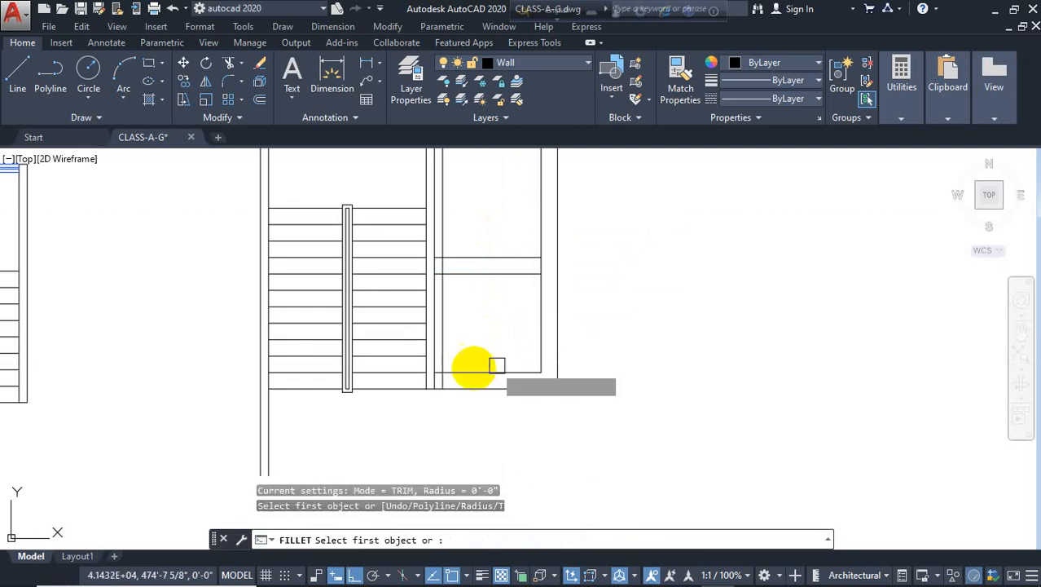
{"action": "left_click", "coordinate": [458, 371]}
{"action": "left_click", "coordinate": [447, 356]}
{"action": "key", "text": "Return"}
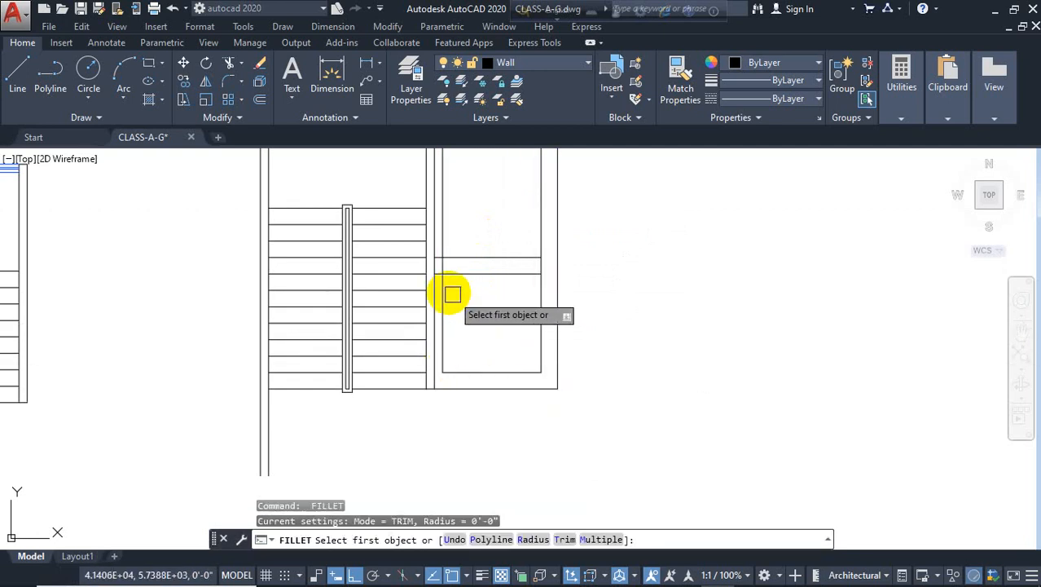
Fillet the upper inner and outer shaft corners with zero radius to close both rectangles
{"action": "left_click", "coordinate": [448, 287]}
{"action": "left_click", "coordinate": [482, 279]}
{"action": "key", "text": "Return"}
{"action": "left_click", "coordinate": [528, 275]}
{"action": "left_click", "coordinate": [537, 295]}
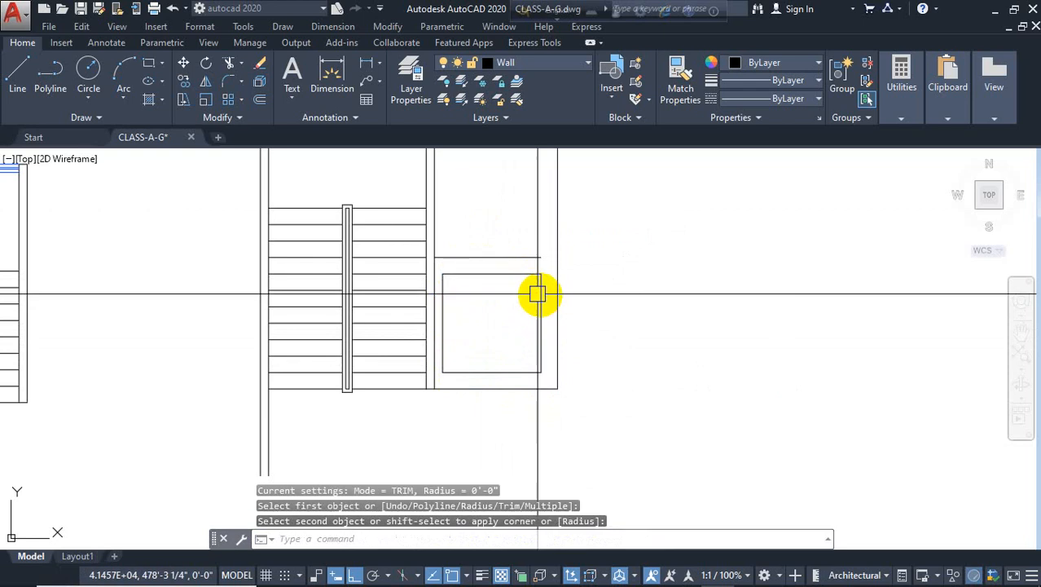
{"action": "key", "text": "Return"}
{"action": "left_click", "coordinate": [558, 274]}
{"action": "key", "text": "Escape"}
{"action": "key", "text": "Escape"}
{"action": "scroll", "coordinate": [453, 303], "scroll_direction": "up", "scroll_amount": 4}
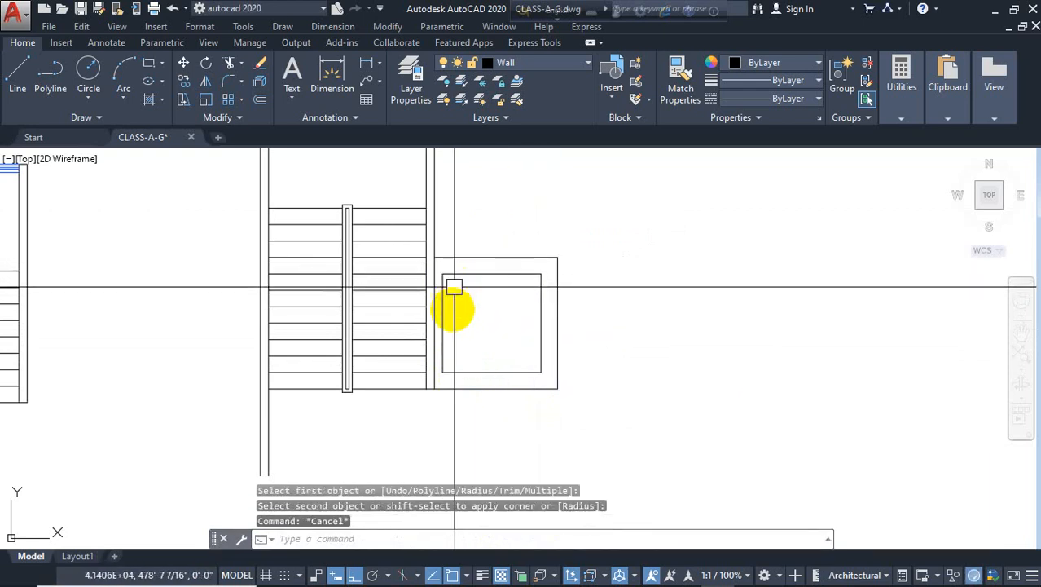
Stretch the stair wall line's lower end up to the shaft's outer top corner
{"action": "left_click", "coordinate": [428, 334]}
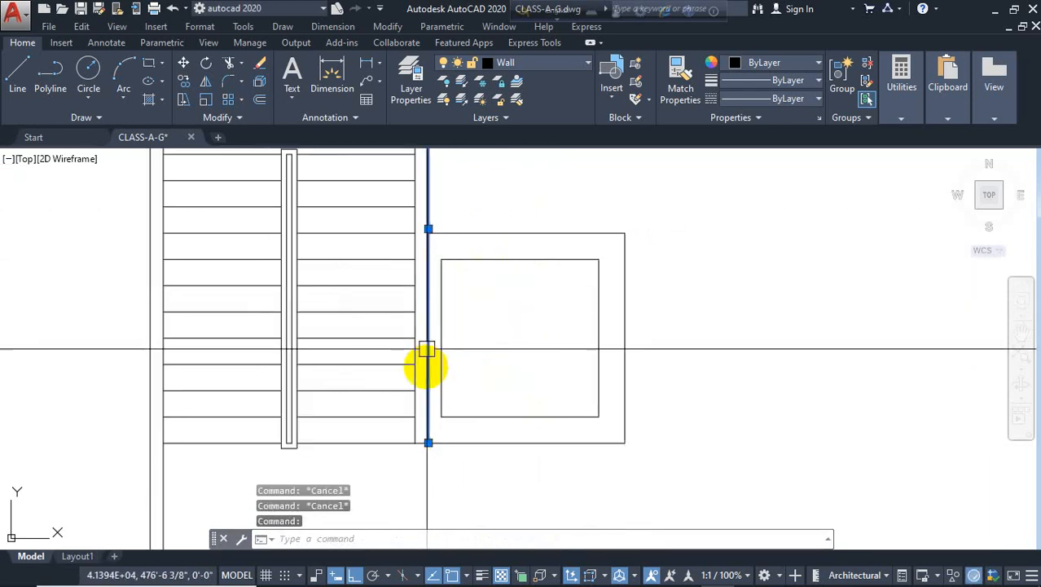
{"action": "left_click", "coordinate": [429, 442]}
{"action": "left_click", "coordinate": [428, 232]}
{"action": "key", "text": "Escape"}
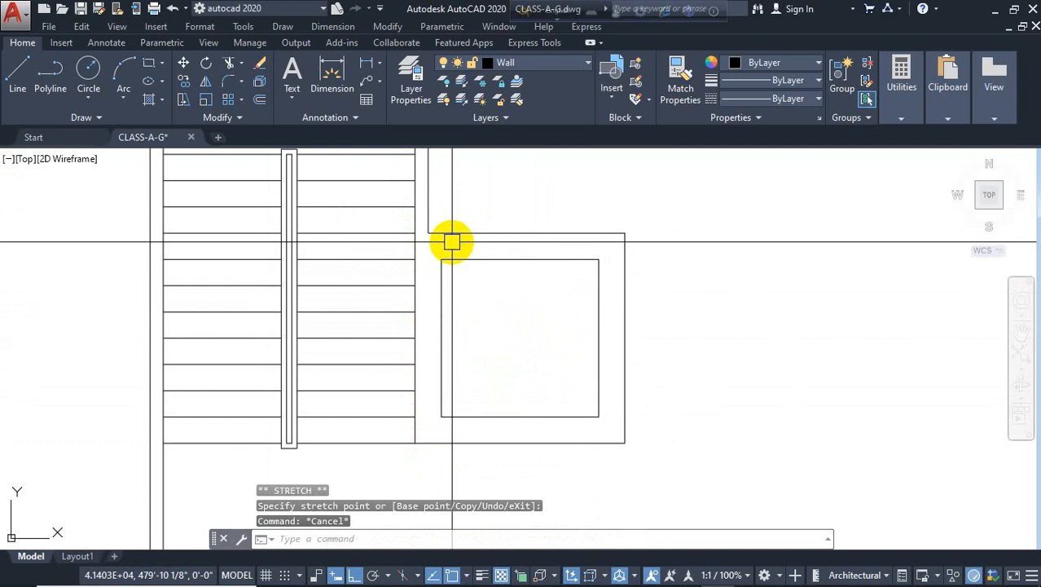
{"action": "scroll", "coordinate": [453, 242], "scroll_direction": "down", "scroll_amount": 5}
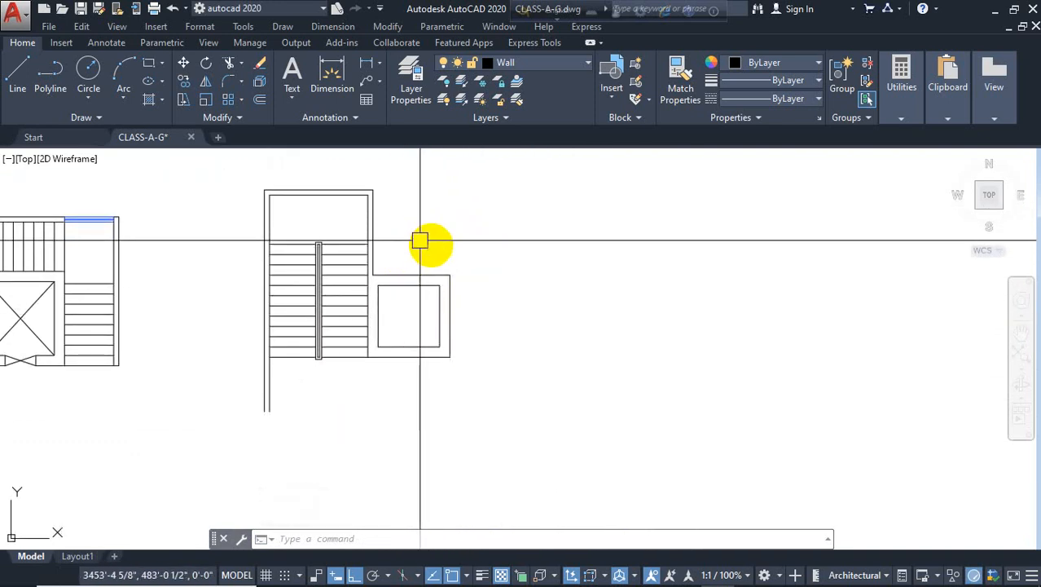
Draw a short vertical line across the shaft's bottom wall at its middle
{"action": "key", "text": "Escape"}
{"action": "key", "text": "Escape"}
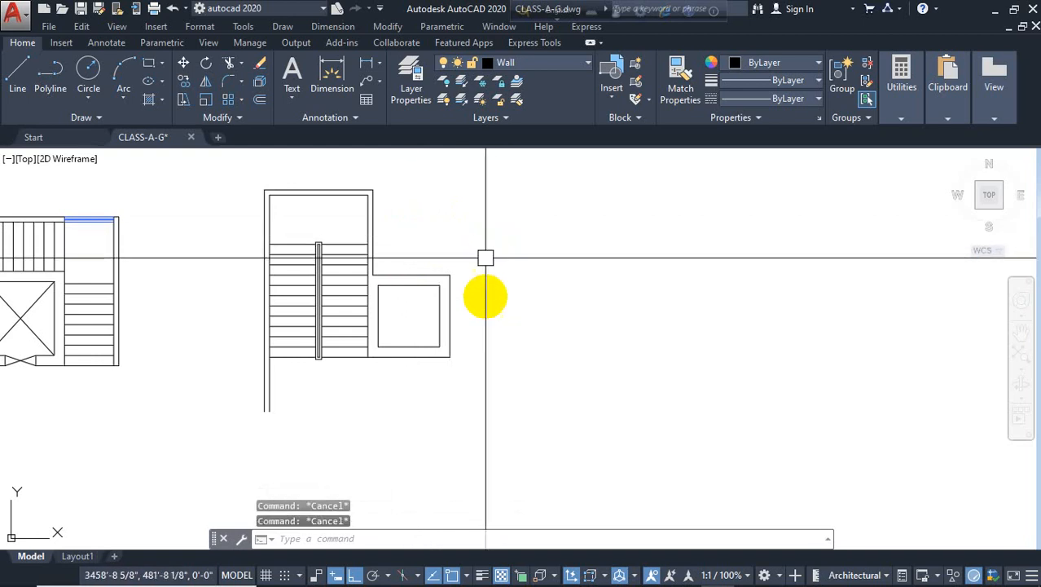
{"action": "scroll", "coordinate": [399, 321], "scroll_direction": "up", "scroll_amount": 2}
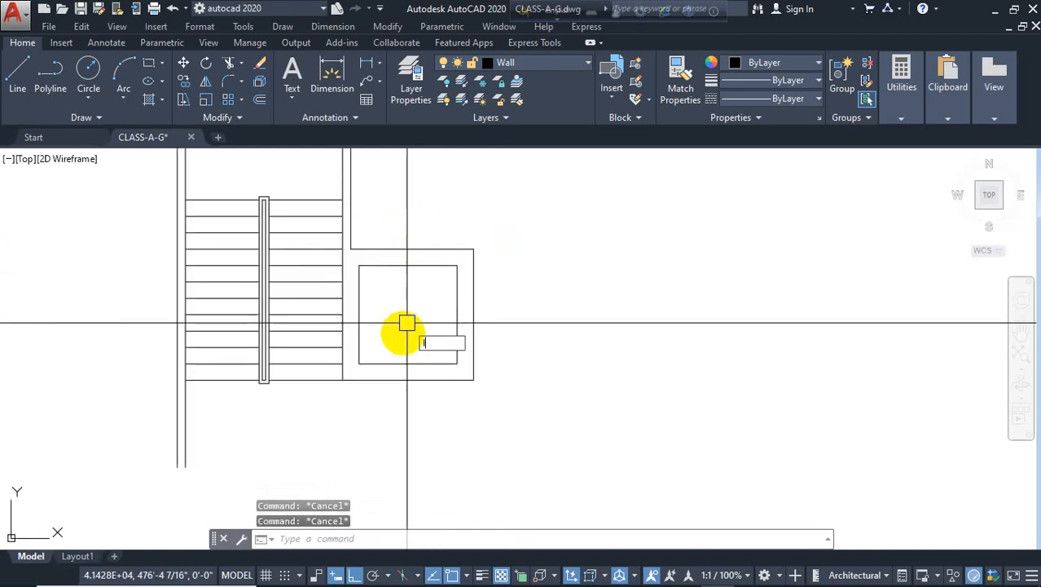
{"action": "type", "text": "l"}
{"action": "key", "text": "Return"}
{"action": "left_click", "coordinate": [408, 380]}
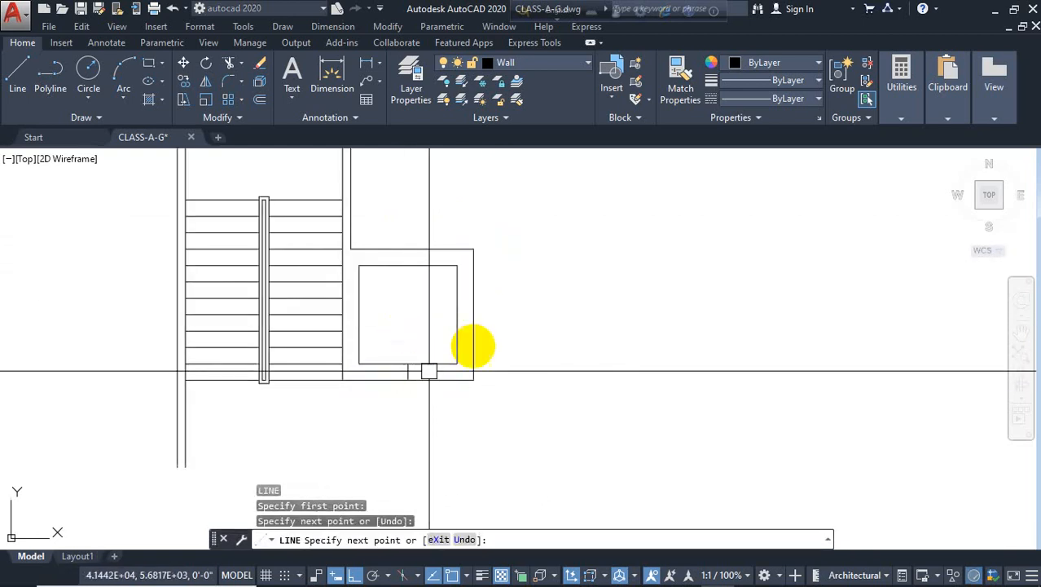
{"action": "key", "text": "Return"}
Offset the short line 15" to each side to mark the elevator door jambs
{"action": "scroll", "coordinate": [407, 370], "scroll_direction": "up", "scroll_amount": 4}
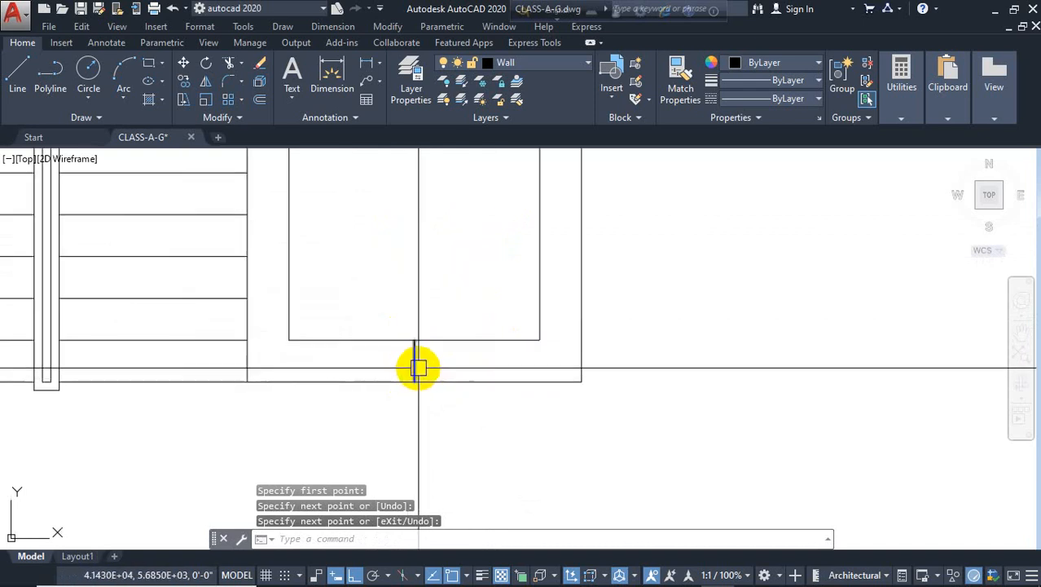
{"action": "key", "text": "Return"}
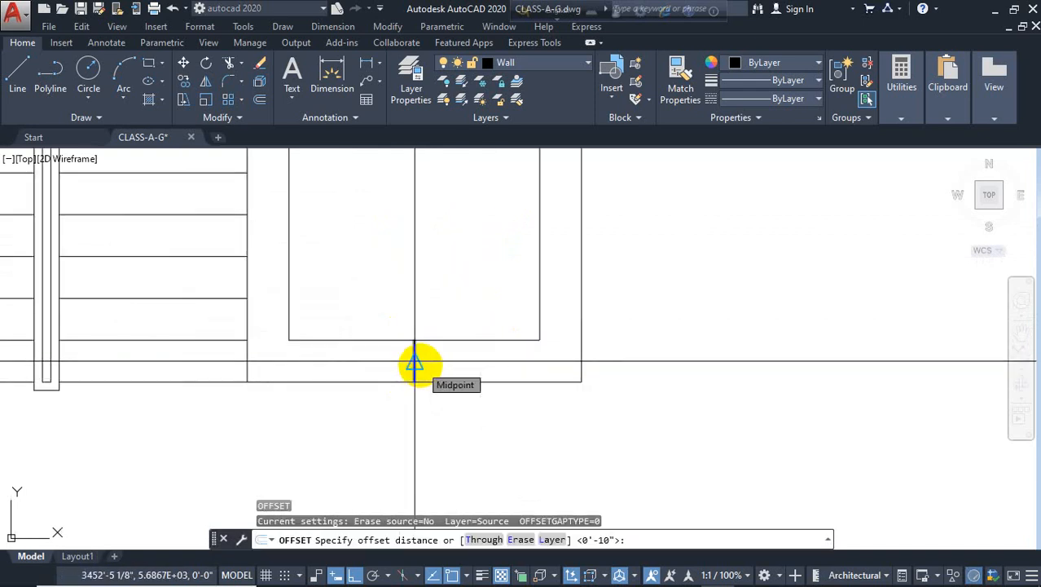
{"action": "type", "text": "15"}
{"action": "key", "text": "Return"}
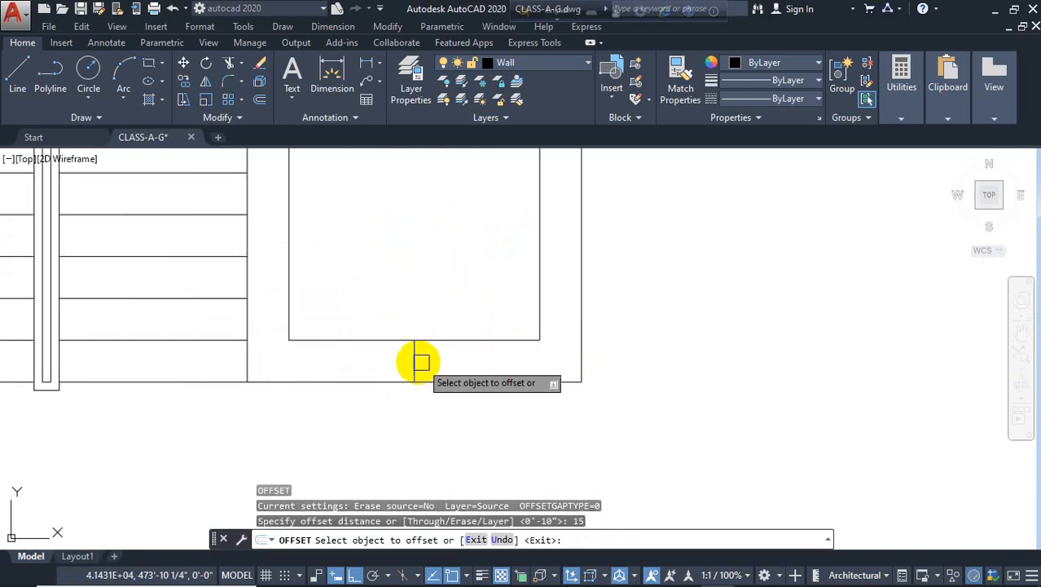
{"action": "left_click", "coordinate": [415, 361]}
{"action": "left_click", "coordinate": [419, 360]}
{"action": "left_click", "coordinate": [415, 361]}
{"action": "left_click", "coordinate": [324, 395]}
{"action": "key", "text": "Escape"}
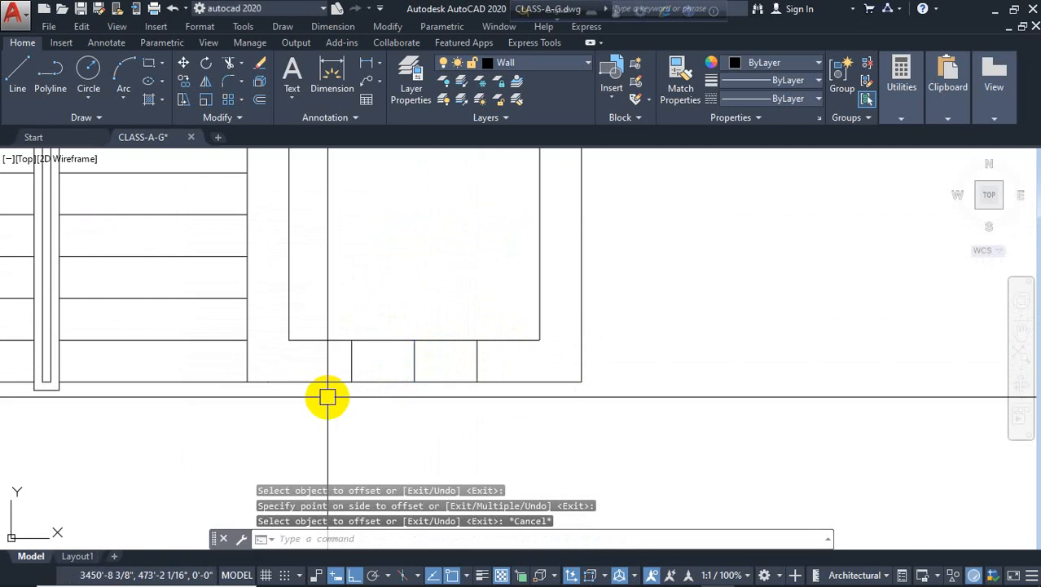
Trim the shaft's bottom wall between the door jambs to open the elevator doorway, and erase the middle marker line
{"action": "key", "text": "Return"}
{"action": "key", "text": "Return"}
{"action": "left_click", "coordinate": [404, 296]}
{"action": "left_click", "coordinate": [396, 386]}
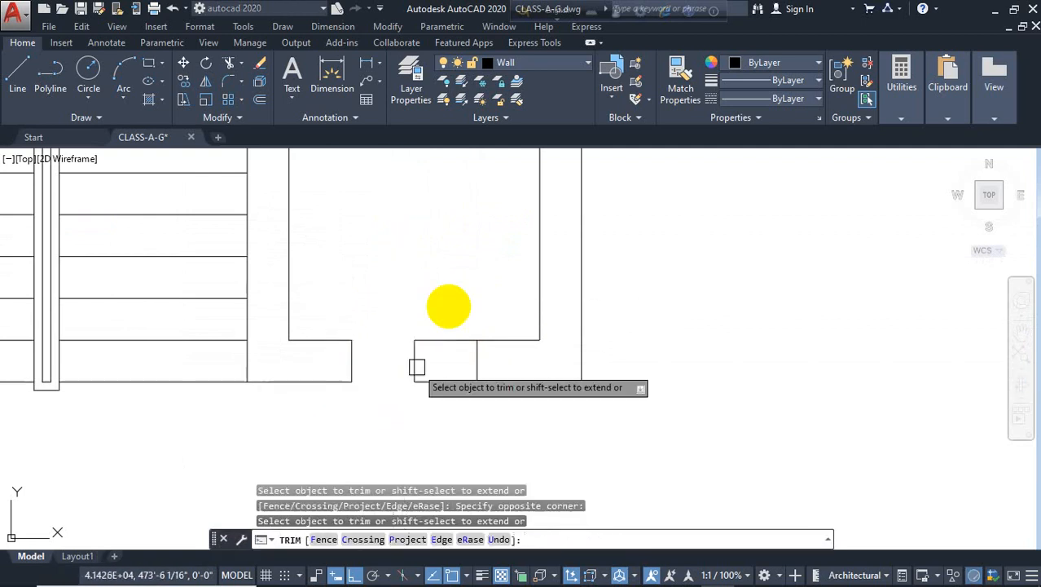
{"action": "left_click", "coordinate": [453, 297]}
{"action": "left_click", "coordinate": [419, 395]}
{"action": "key", "text": "Escape"}
{"action": "left_click", "coordinate": [415, 366]}
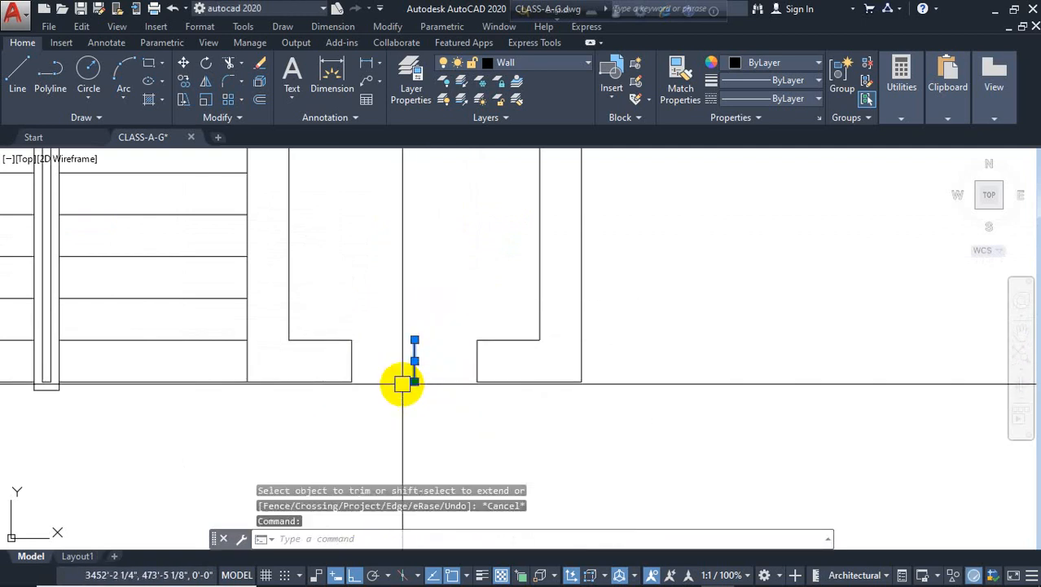
{"action": "key", "text": "Delete"}
Draw two diagonal lines corner to corner across the inner shaft rectangle to form the elevator cross symbol
{"action": "scroll", "coordinate": [440, 314], "scroll_direction": "down", "scroll_amount": 4}
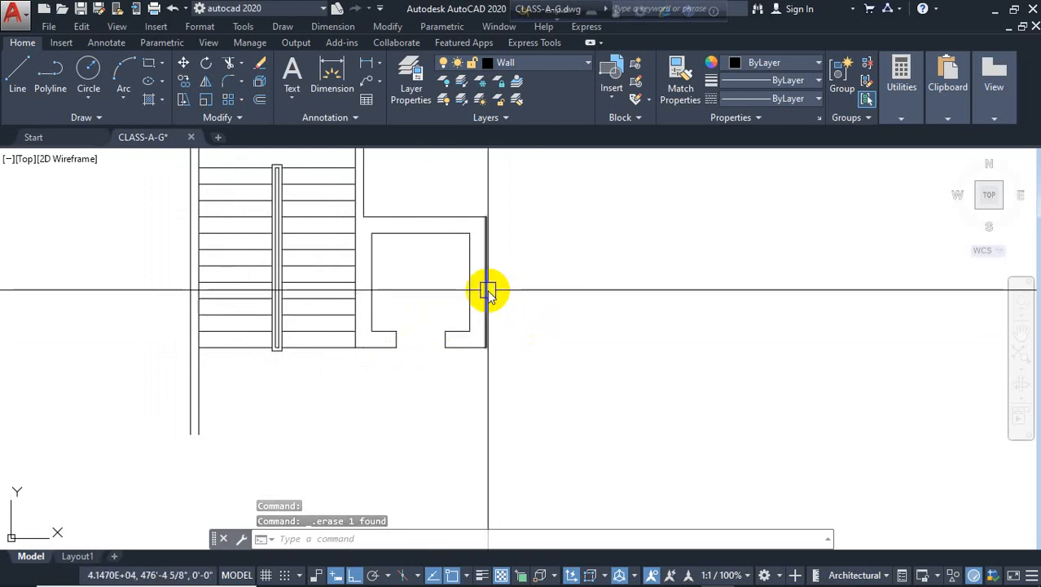
{"action": "type", "text": "l"}
{"action": "key", "text": "Return"}
{"action": "left_click", "coordinate": [470, 331]}
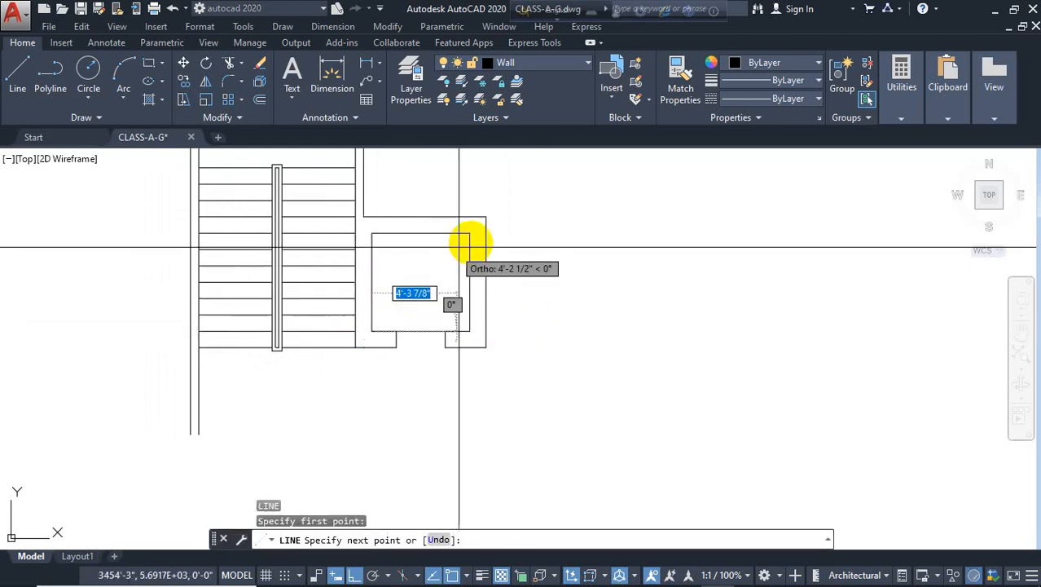
{"action": "left_click", "coordinate": [470, 238]}
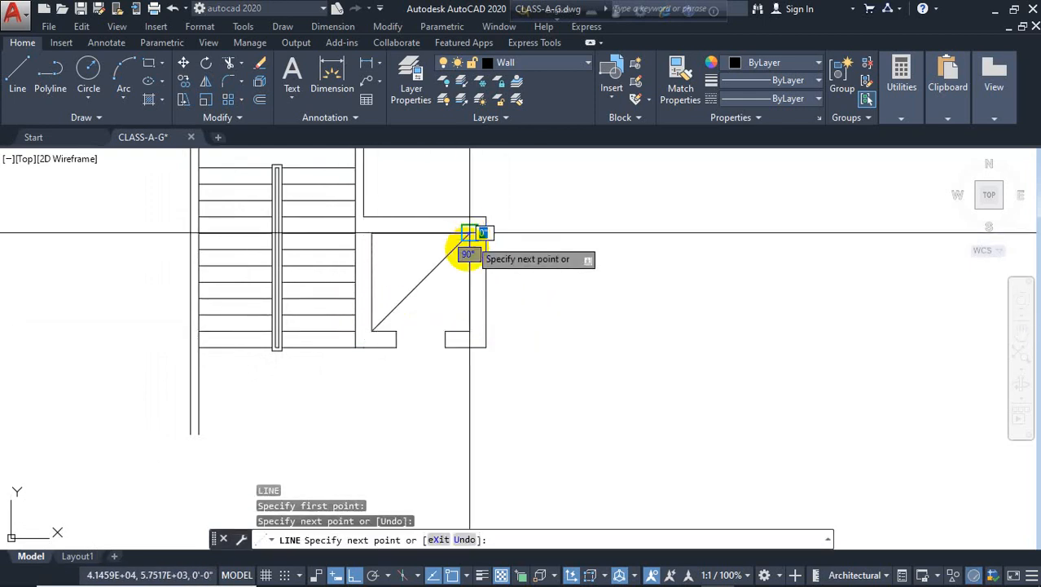
{"action": "key", "text": "Return"}
{"action": "key", "text": "Return"}
{"action": "left_click", "coordinate": [467, 327]}
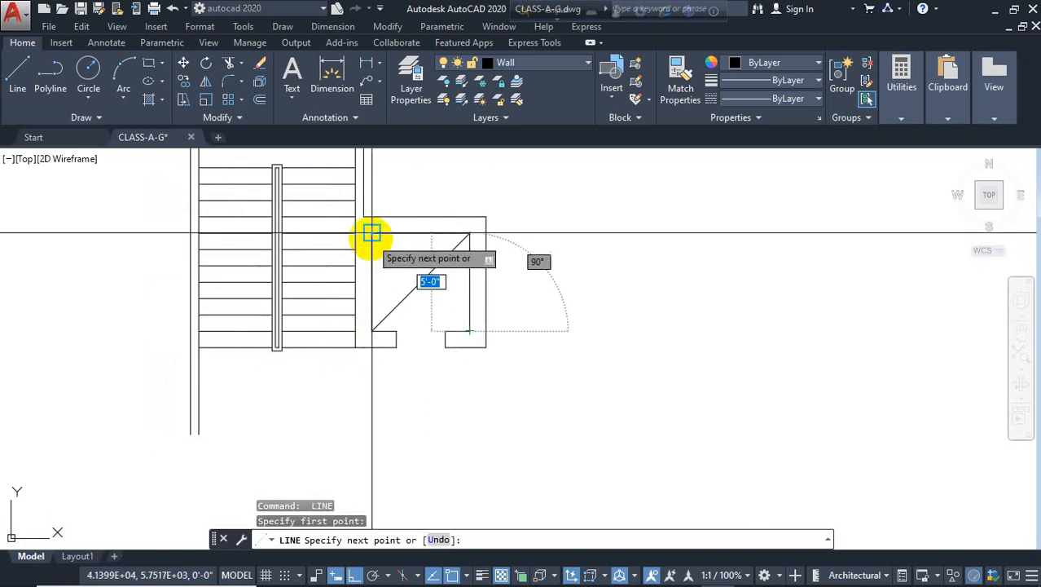
{"action": "left_click", "coordinate": [371, 233]}
{"action": "key", "text": "Escape"}
Draw a circle of 6" radius to the right of the stair plans as the spiral stair's centre post
{"action": "scroll", "coordinate": [541, 255], "scroll_direction": "down", "scroll_amount": 3}
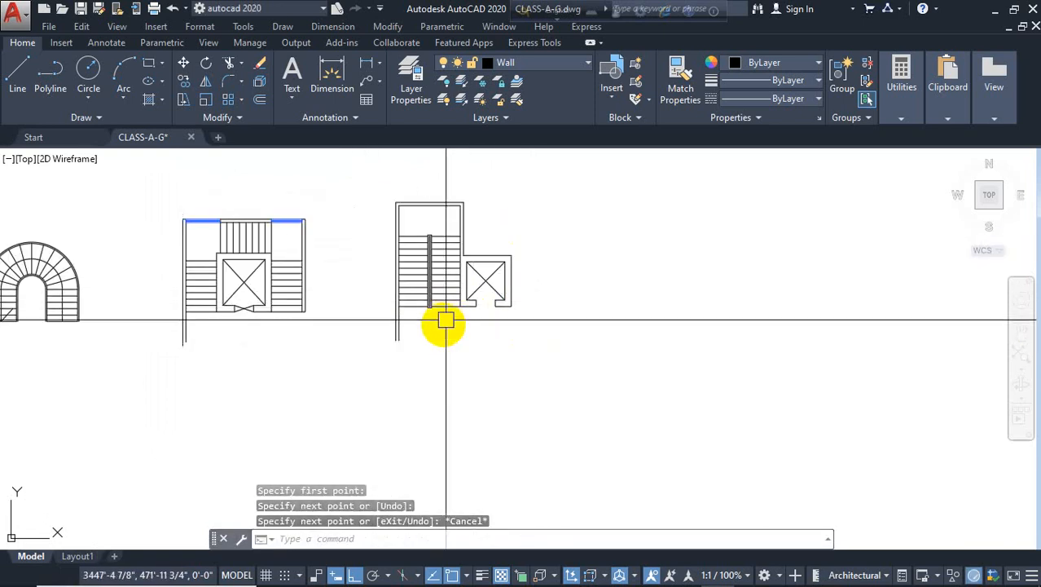
{"action": "scroll", "coordinate": [449, 334], "scroll_direction": "up", "scroll_amount": 2}
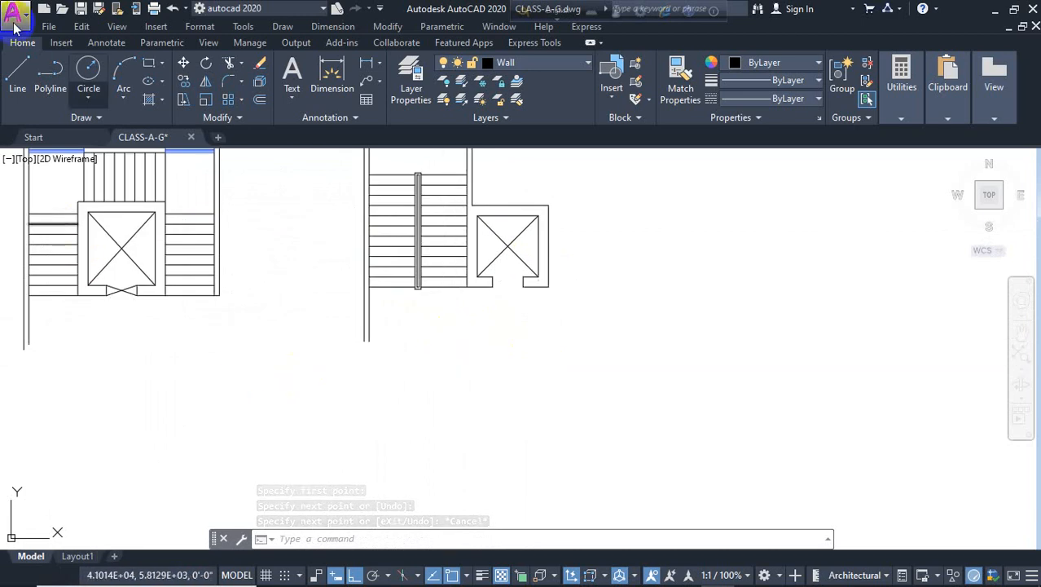
{"action": "left_click", "coordinate": [88, 70]}
{"action": "scroll", "coordinate": [70, 295], "scroll_direction": "down", "scroll_amount": 3}
{"action": "left_click", "coordinate": [434, 284]}
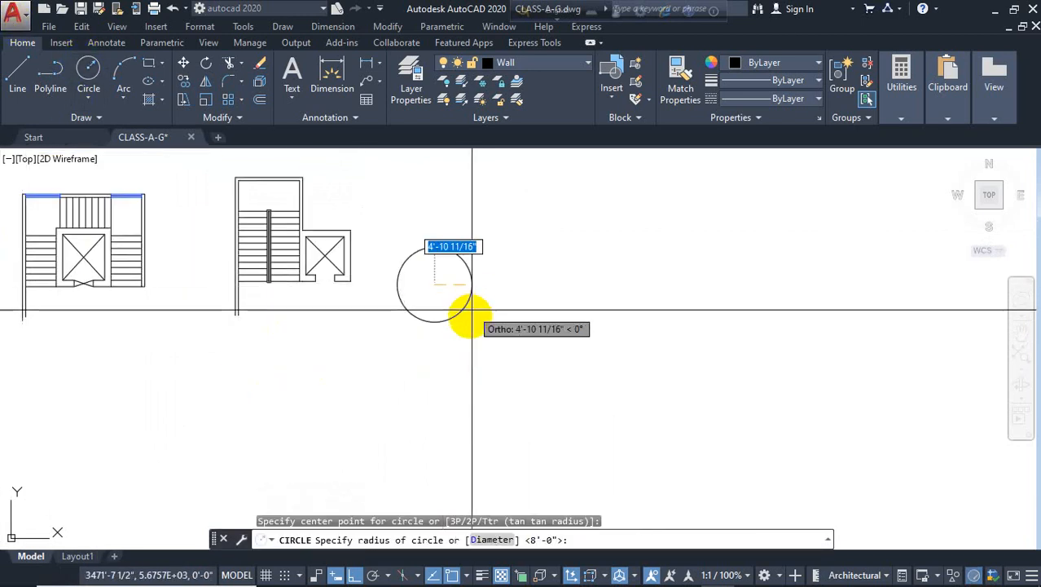
{"action": "scroll", "coordinate": [473, 335], "scroll_direction": "up", "scroll_amount": 5}
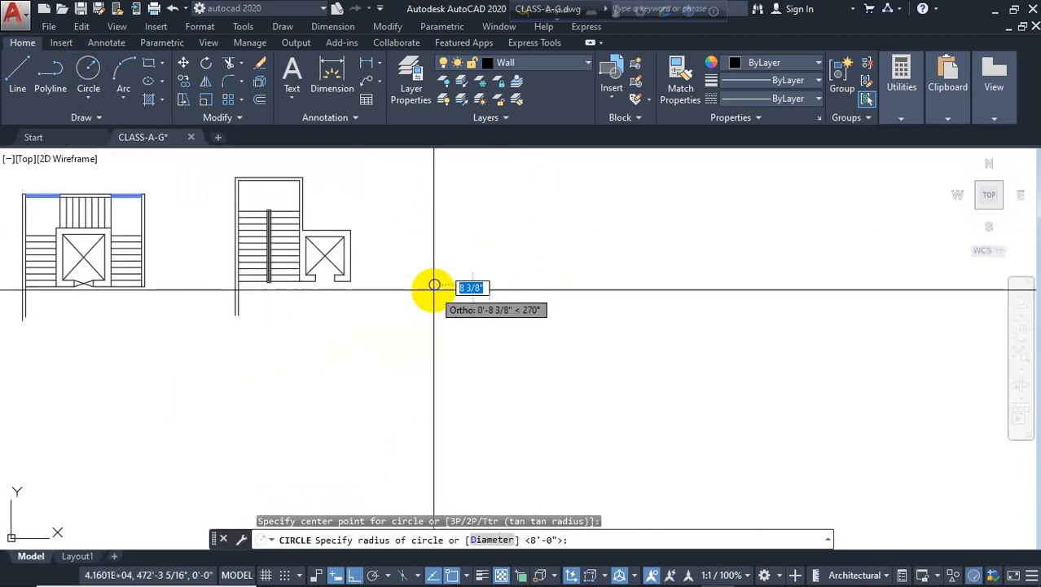
{"action": "scroll", "coordinate": [445, 287], "scroll_direction": "up", "scroll_amount": 2}
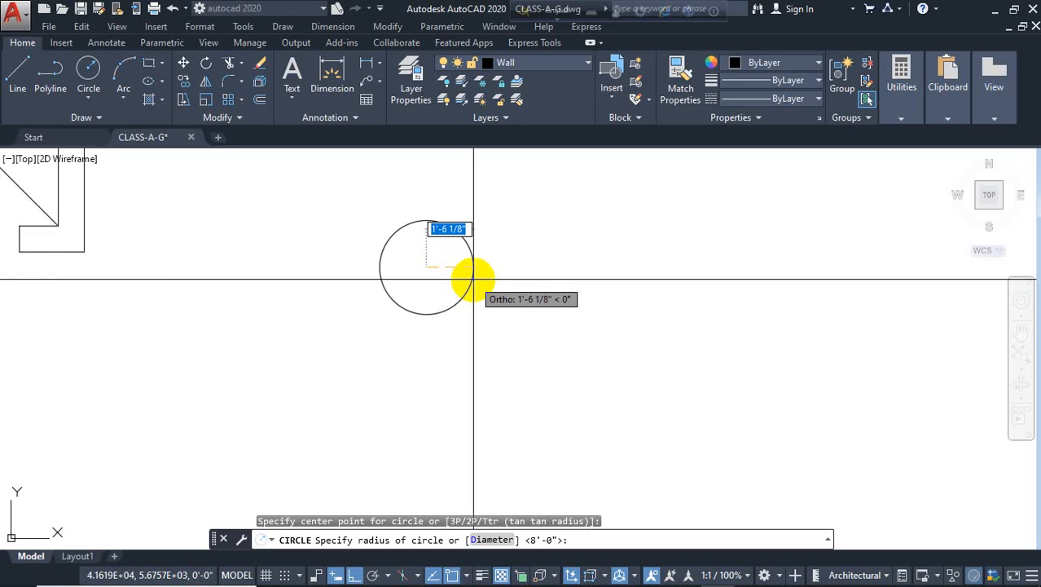
{"action": "key", "text": "Return"}
{"action": "scroll", "coordinate": [474, 279], "scroll_direction": "down", "scroll_amount": 3}
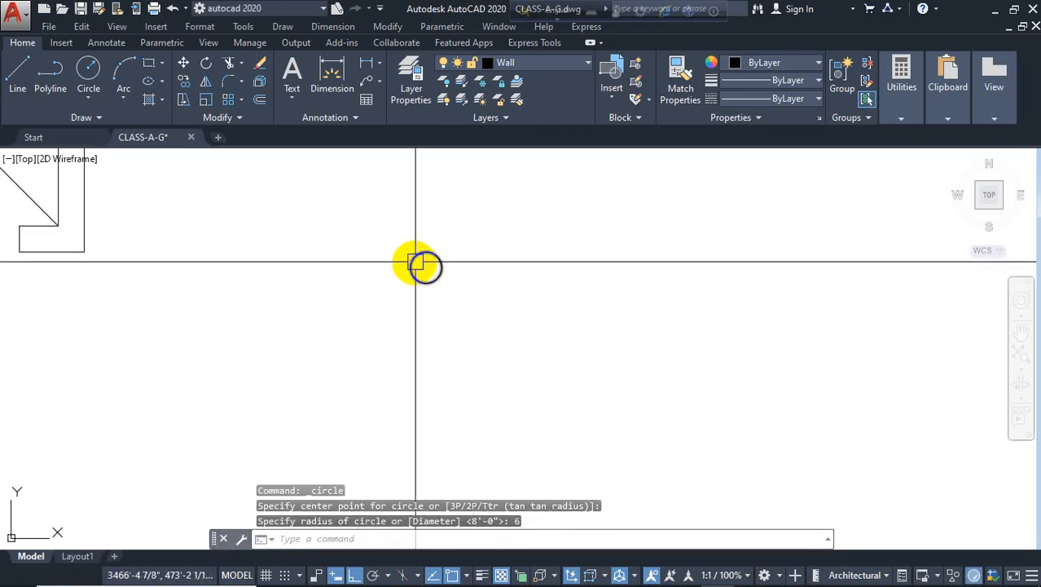
{"action": "scroll", "coordinate": [418, 263], "scroll_direction": "up", "scroll_amount": 3}
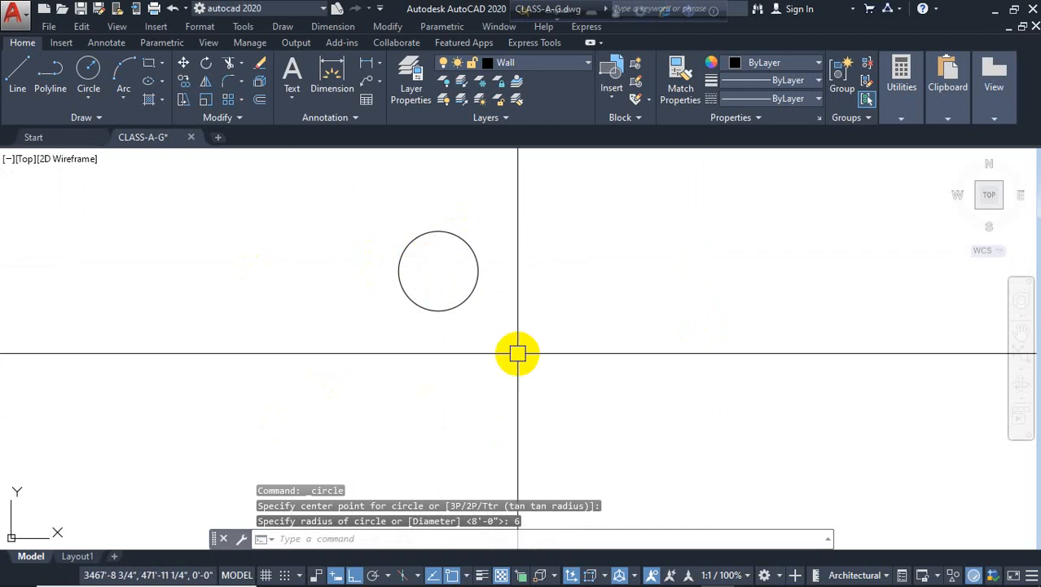
{"action": "scroll", "coordinate": [489, 342], "scroll_direction": "down", "scroll_amount": 3}
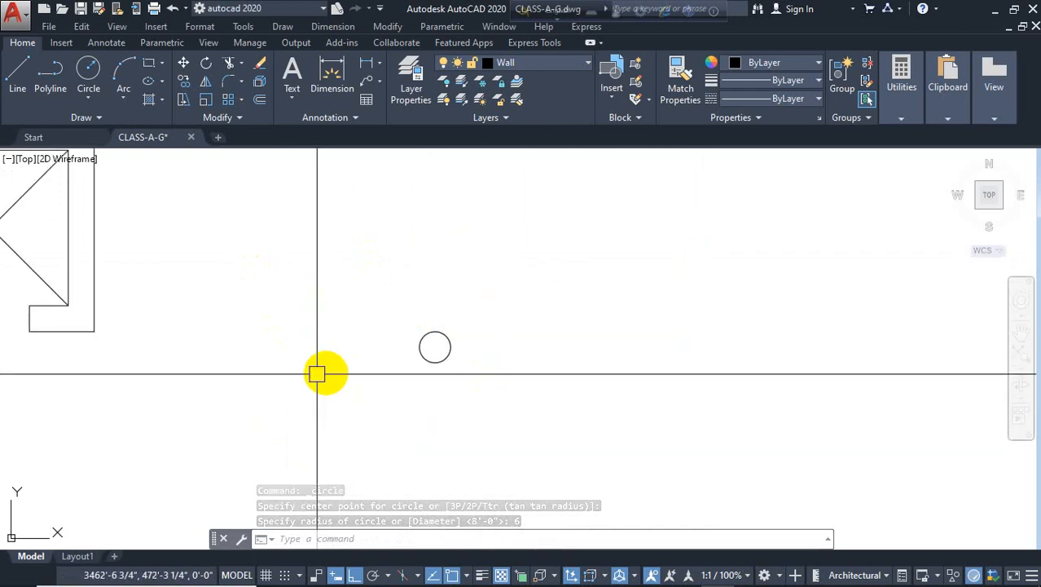
Offset the small circle 3'6" outward to form the spiral stair's outer edge
{"action": "type", "text": "o"}
{"action": "key", "text": "Return"}
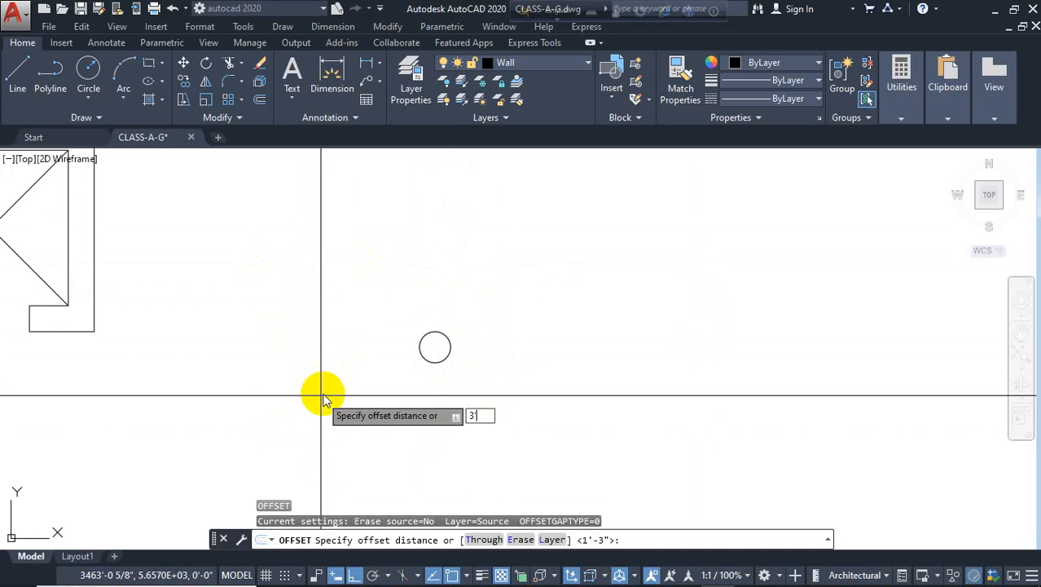
{"action": "key", "text": "Return"}
{"action": "left_click", "coordinate": [418, 352]}
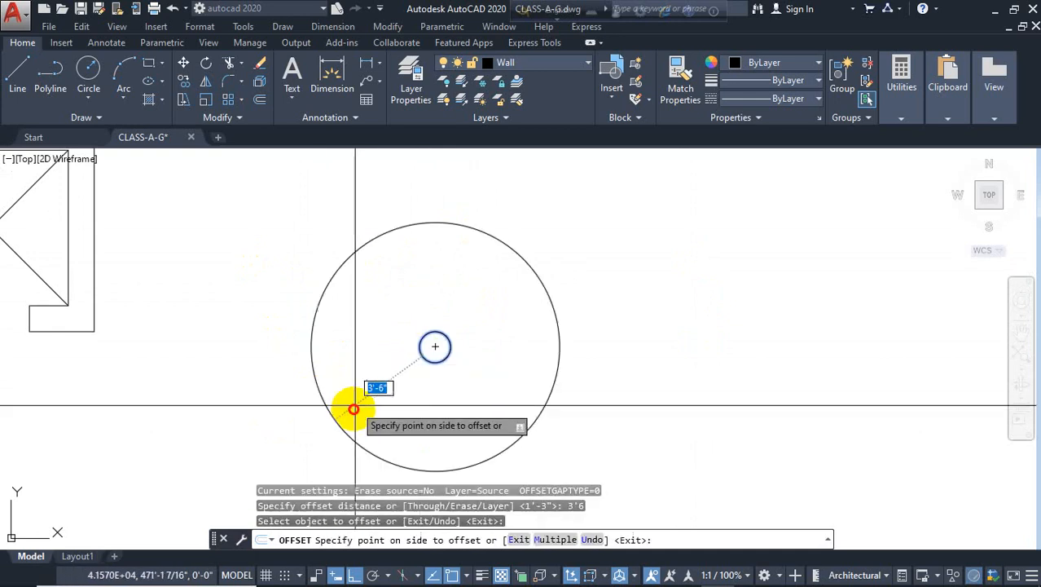
{"action": "left_click", "coordinate": [353, 406]}
{"action": "key", "text": "Escape"}
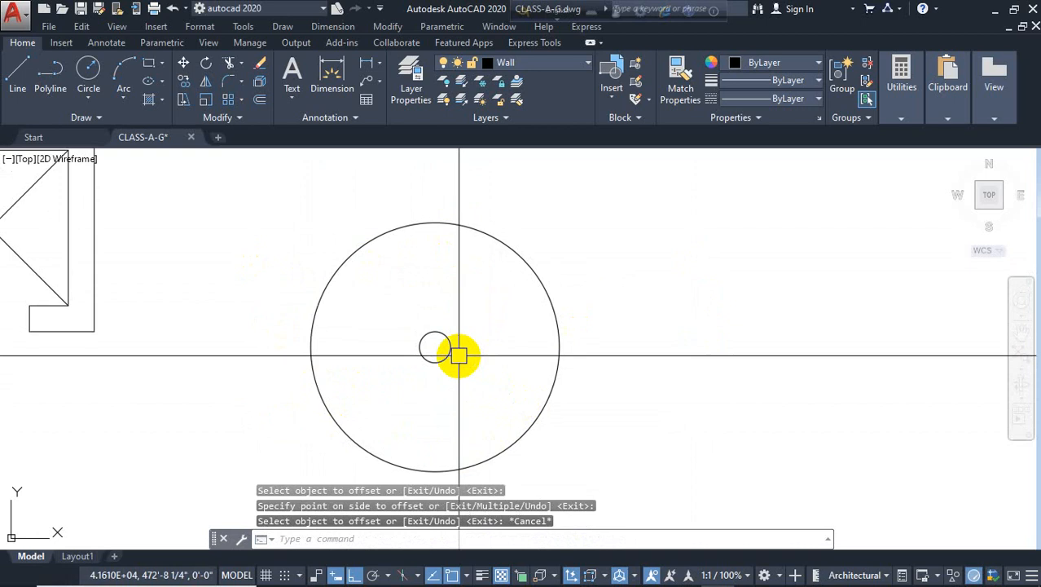
Draw a vertical line from the circle centre up to the outer circle's top
{"action": "type", "text": "l"}
{"action": "key", "text": "Return"}
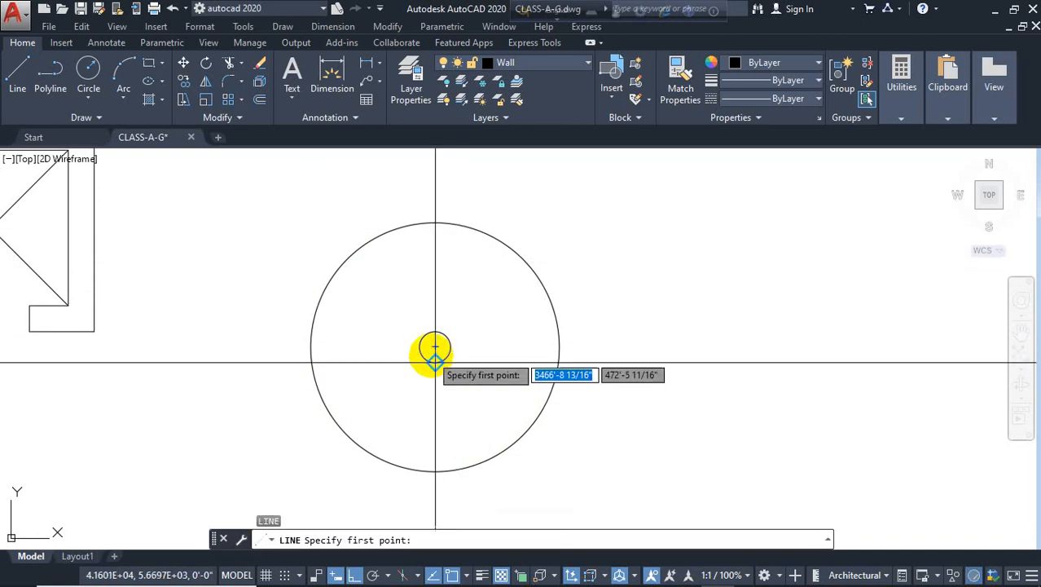
{"action": "left_click", "coordinate": [435, 348]}
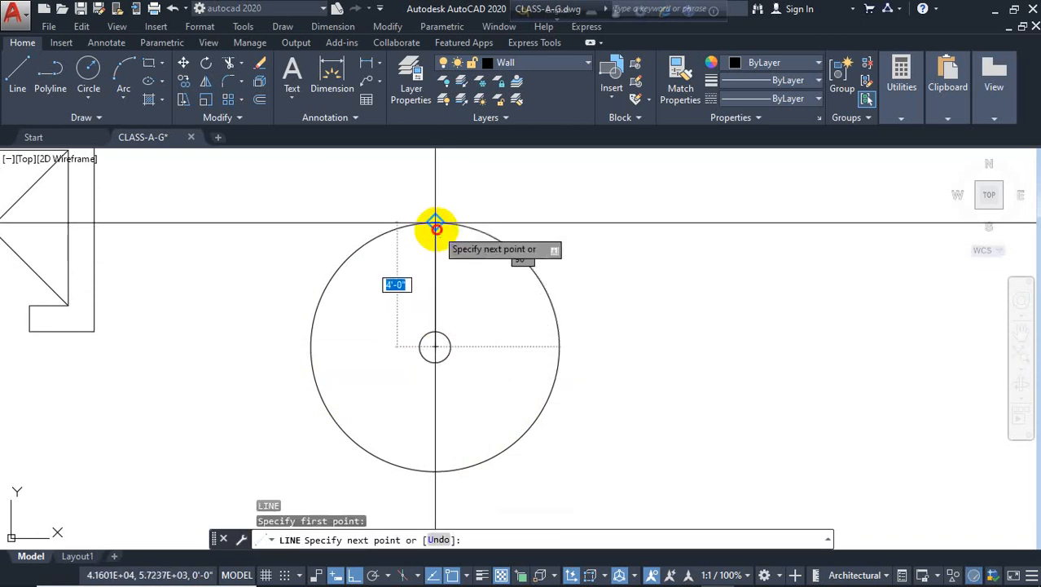
{"action": "left_click", "coordinate": [435, 223]}
{"action": "key", "text": "Return"}
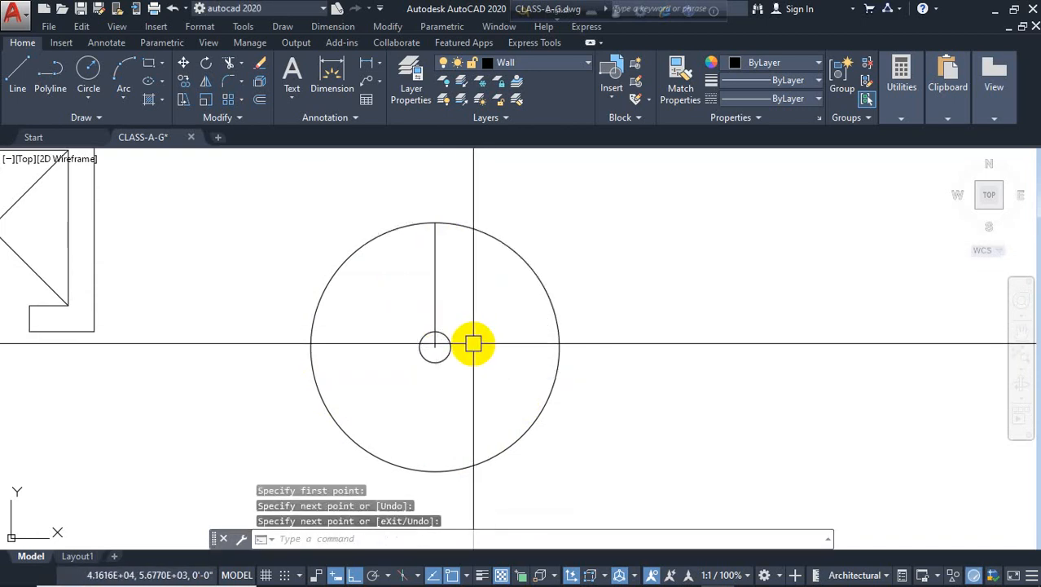
Create a polar array of the radial line around the circle centre with 20 items
{"action": "type", "text": "ar"}
{"action": "key", "text": "Return"}
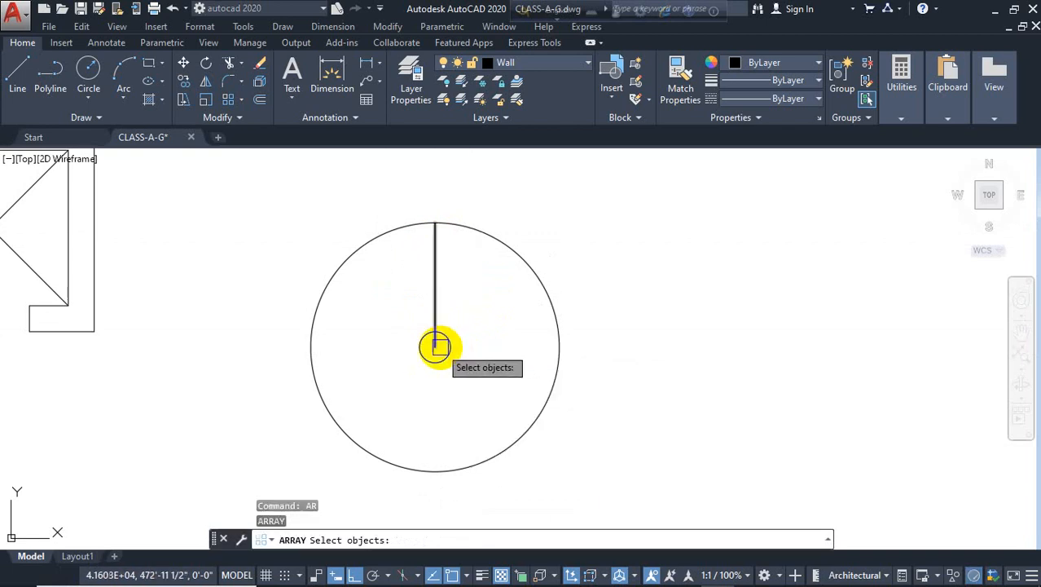
{"action": "key", "text": "Return"}
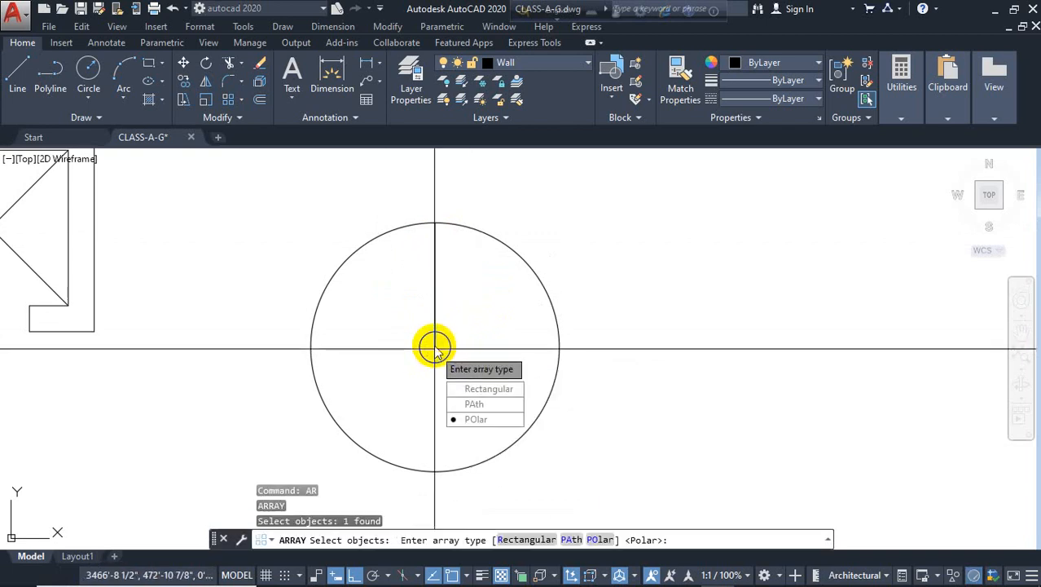
{"action": "left_click", "coordinate": [453, 420]}
{"action": "left_click", "coordinate": [435, 346]}
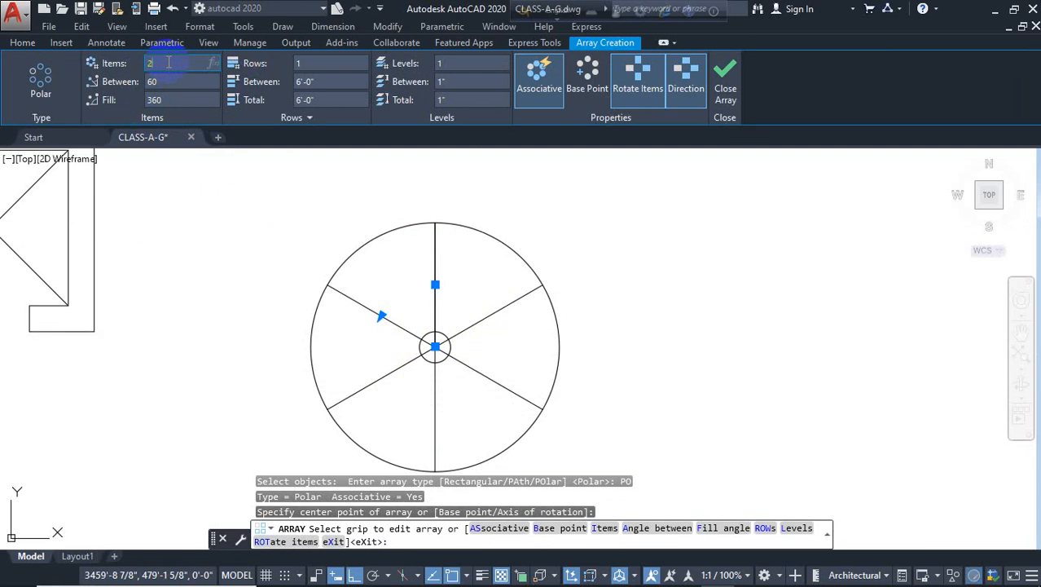
{"action": "key", "text": "Return"}
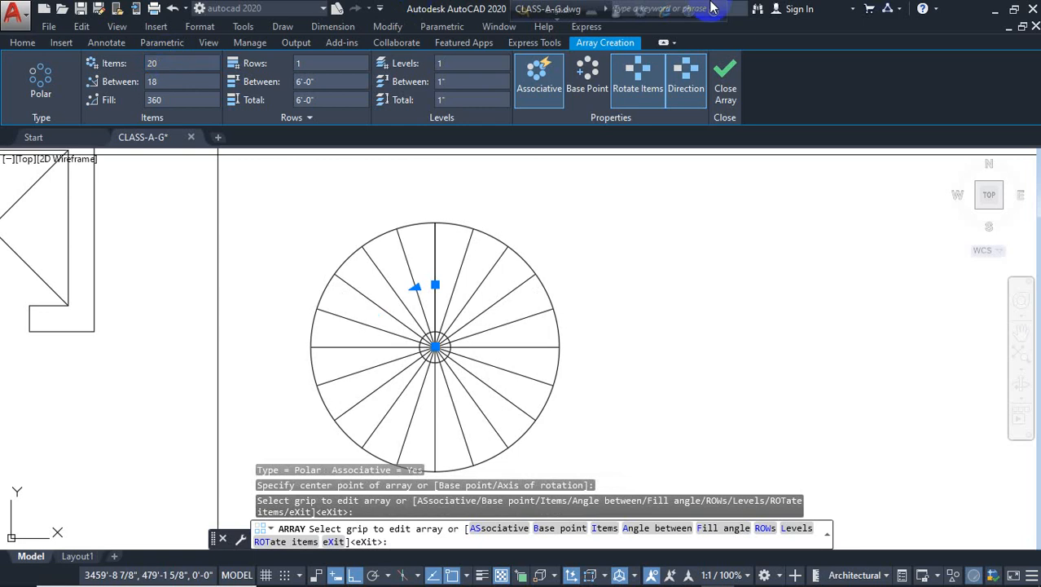
{"action": "left_click", "coordinate": [724, 74]}
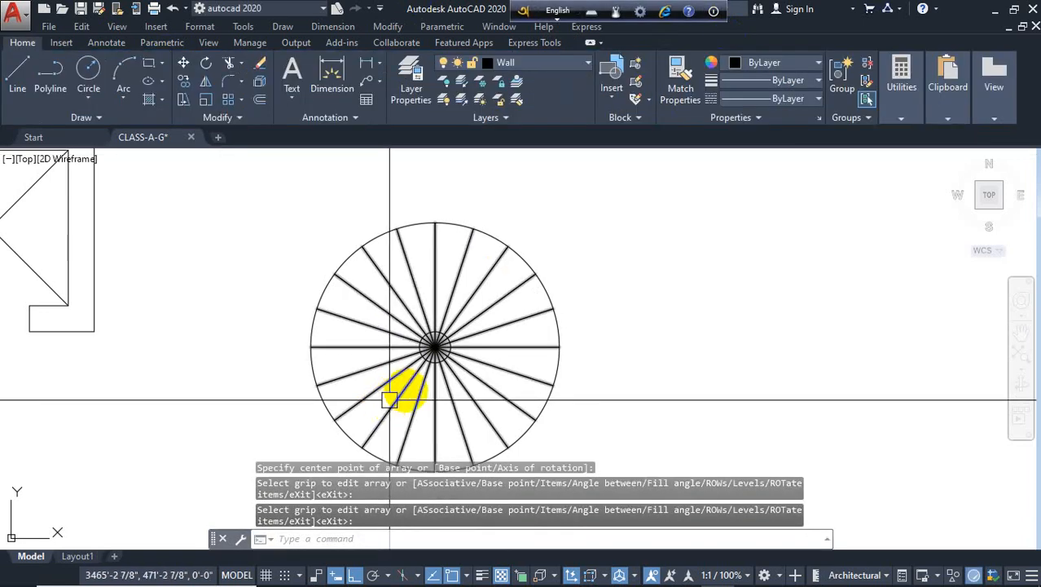
Explode the polar array of radial tread lines
{"action": "left_click", "coordinate": [418, 394]}
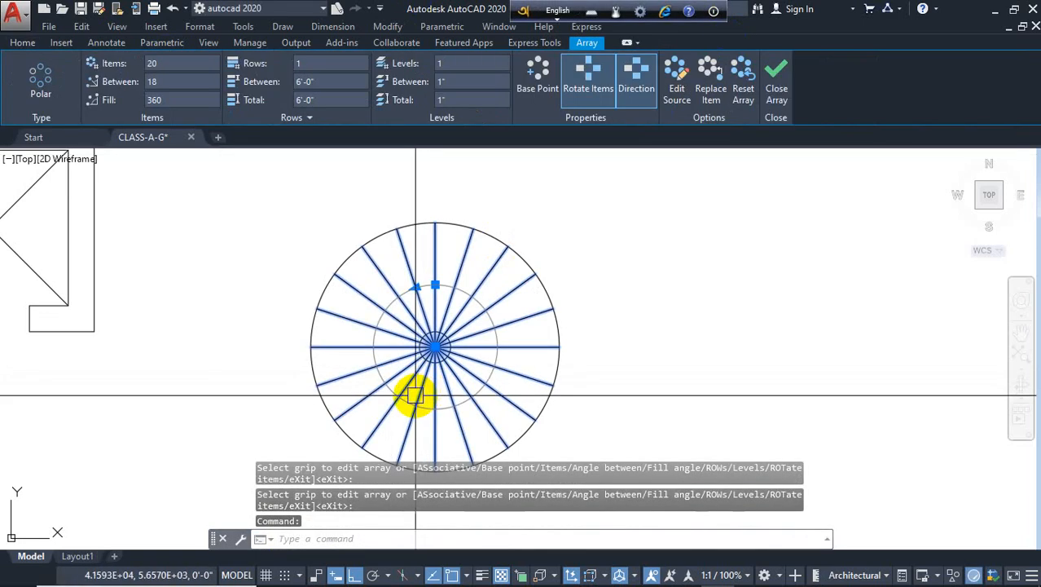
{"action": "type", "text": "x"}
{"action": "key", "text": "Return"}
{"action": "key", "text": "Escape"}
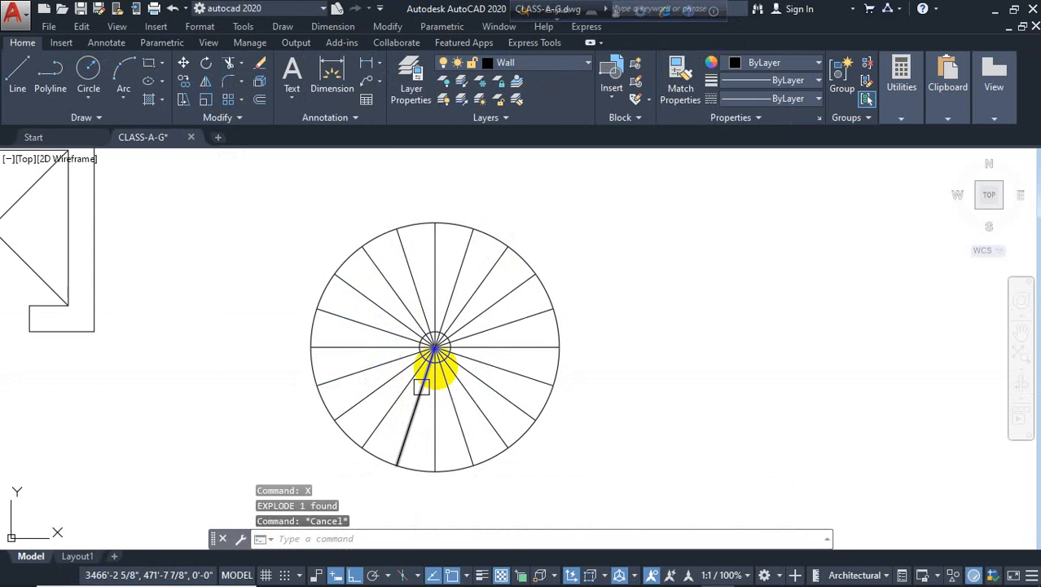
Trim the radial tread lines inside the small centre circle
{"action": "type", "text": "tr"}
{"action": "key", "text": "Return"}
{"action": "scroll", "coordinate": [415, 346], "scroll_direction": "up", "scroll_amount": 8}
{"action": "left_click", "coordinate": [442, 363]}
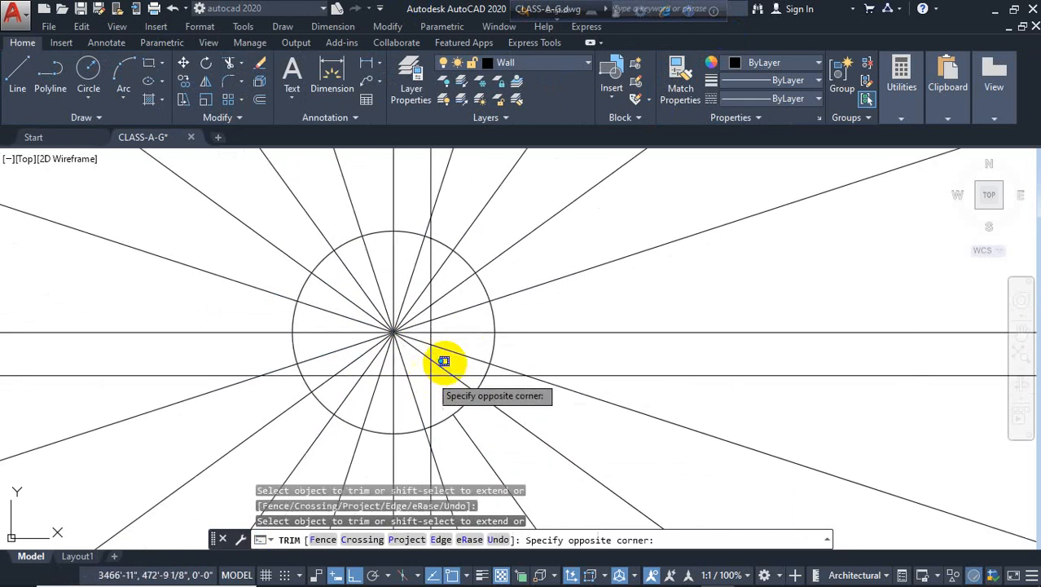
{"action": "left_click", "coordinate": [381, 310]}
{"action": "scroll", "coordinate": [377, 305], "scroll_direction": "up", "scroll_amount": 2}
{"action": "scroll", "coordinate": [400, 302], "scroll_direction": "down", "scroll_amount": 6}
{"action": "key", "text": "Escape"}
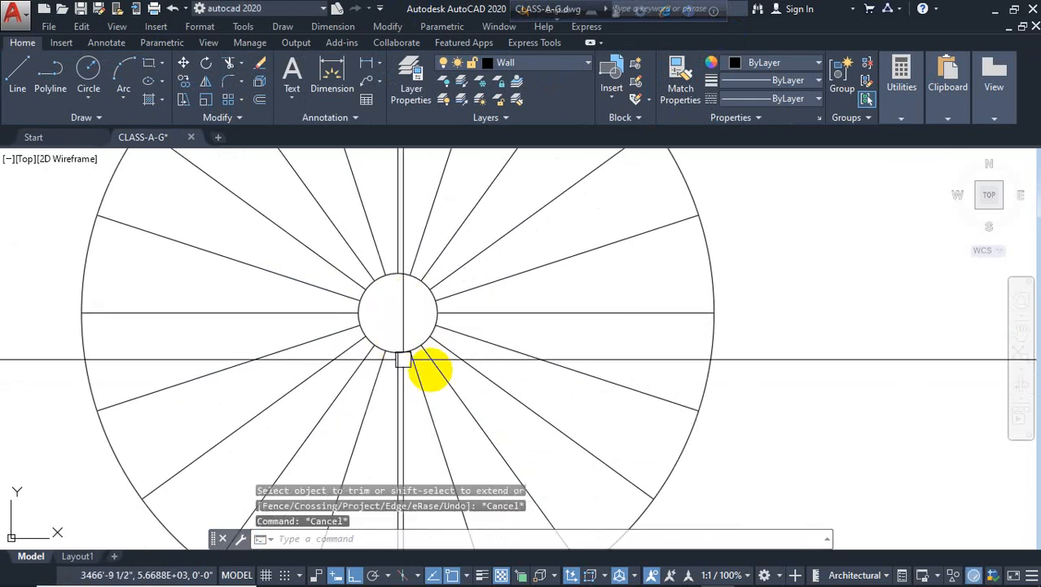
Offset the outer circle 2" outward to form the spiral stair's railing
{"action": "type", "text": "o"}
{"action": "key", "text": "Return"}
{"action": "type", "text": "2"}
{"action": "key", "text": "Return"}
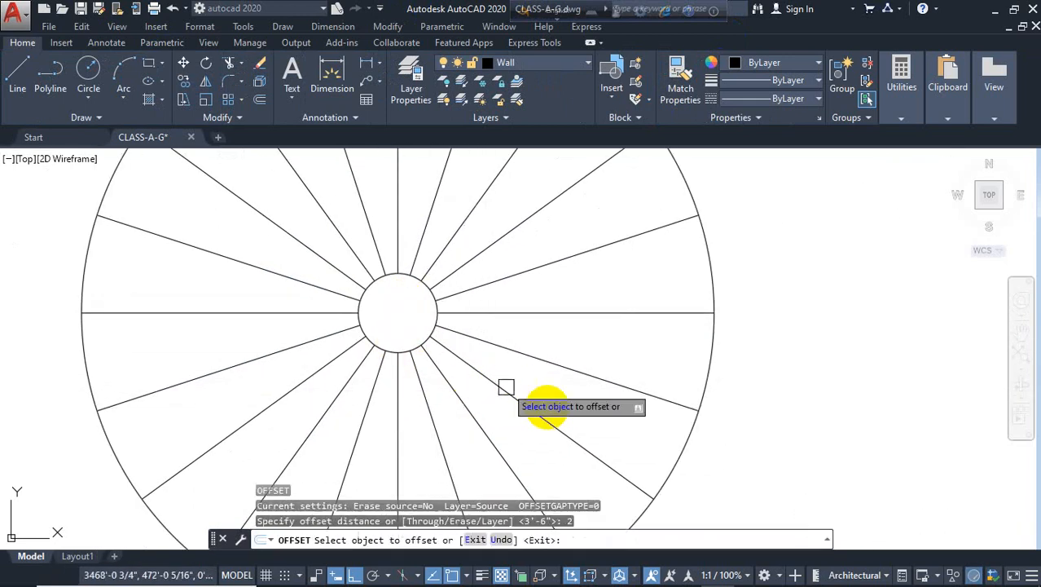
{"action": "left_click", "coordinate": [706, 373]}
{"action": "left_click", "coordinate": [791, 372]}
{"action": "scroll", "coordinate": [744, 313], "scroll_direction": "down", "scroll_amount": 4}
{"action": "key", "text": "Escape"}
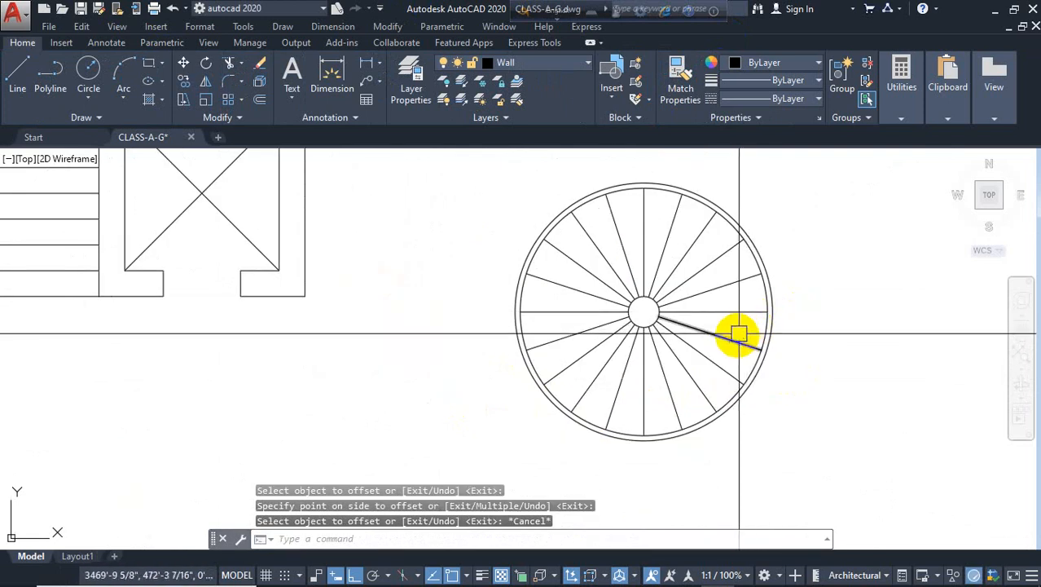
{"action": "key", "text": "Return"}
{"action": "key", "text": "Escape"}
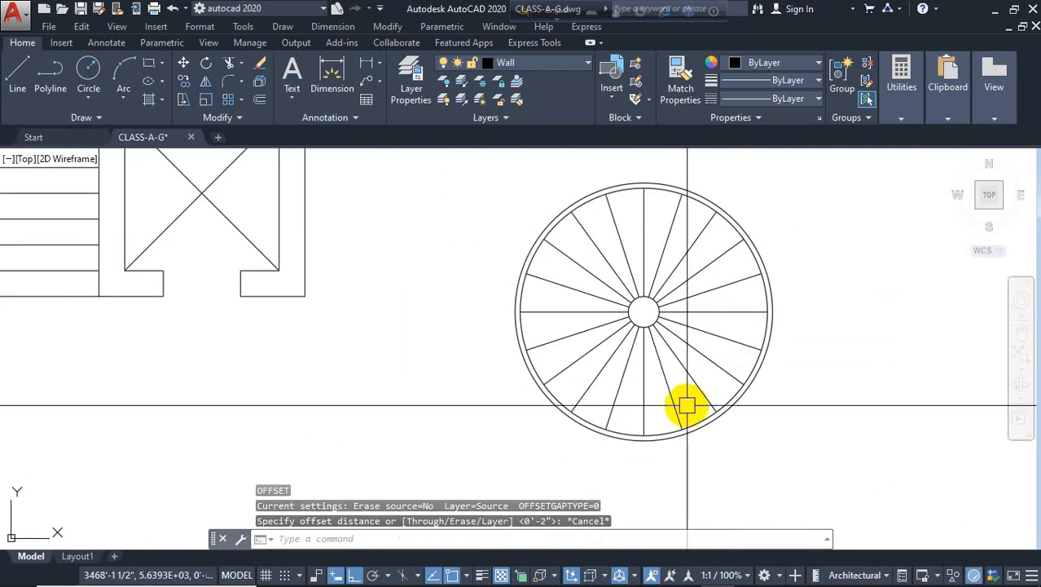
{"action": "scroll", "coordinate": [721, 360], "scroll_direction": "up", "scroll_amount": 3}
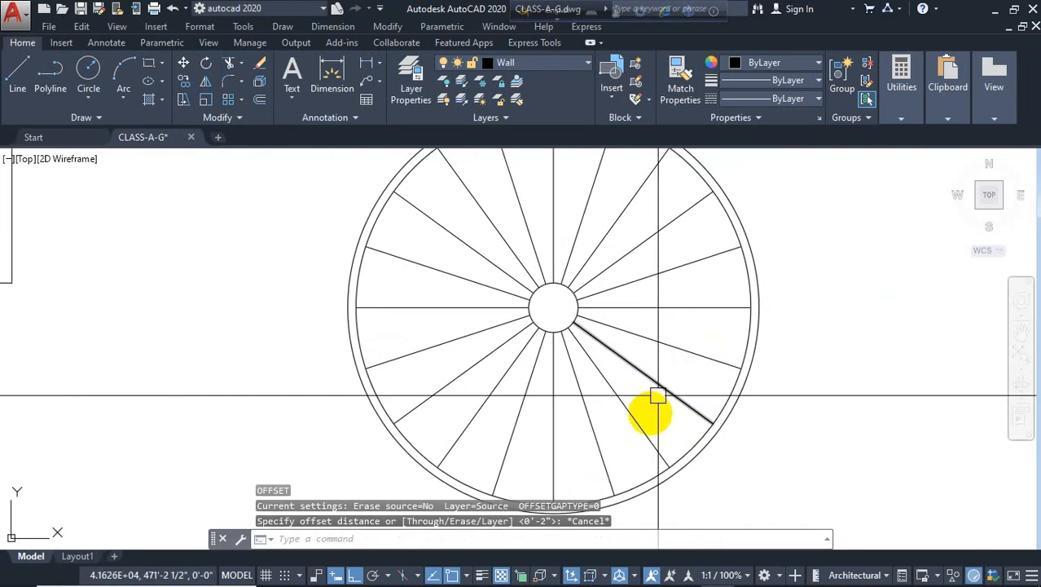
{"action": "middle_click_drag", "start_coordinate": [619, 436], "coordinate": [602, 420]}
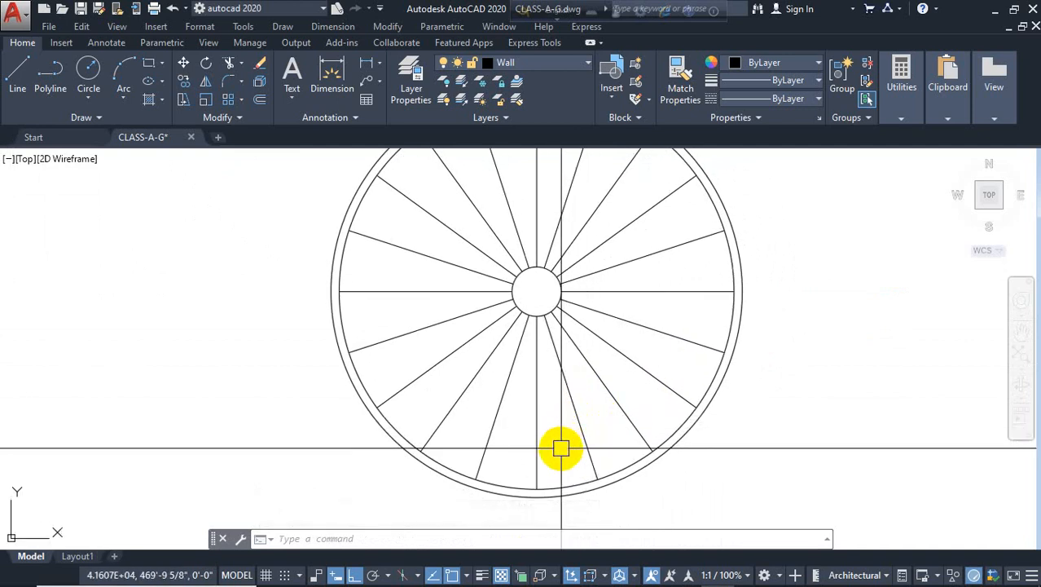
{"action": "middle_click_drag", "start_coordinate": [558, 441], "coordinate": [530, 419]}
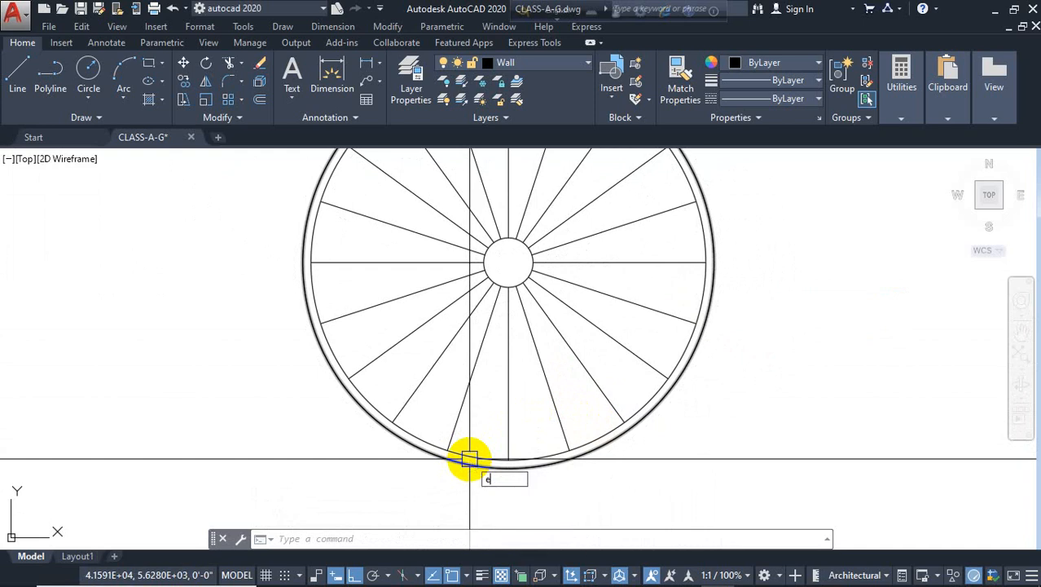
Extend the lower radial tread line to the outer railing circle and regenerate the drawing
{"action": "type", "text": "x"}
{"action": "key", "text": "Return"}
{"action": "key", "text": "Return"}
{"action": "left_click", "coordinate": [453, 425]}
{"action": "key", "text": "Escape"}
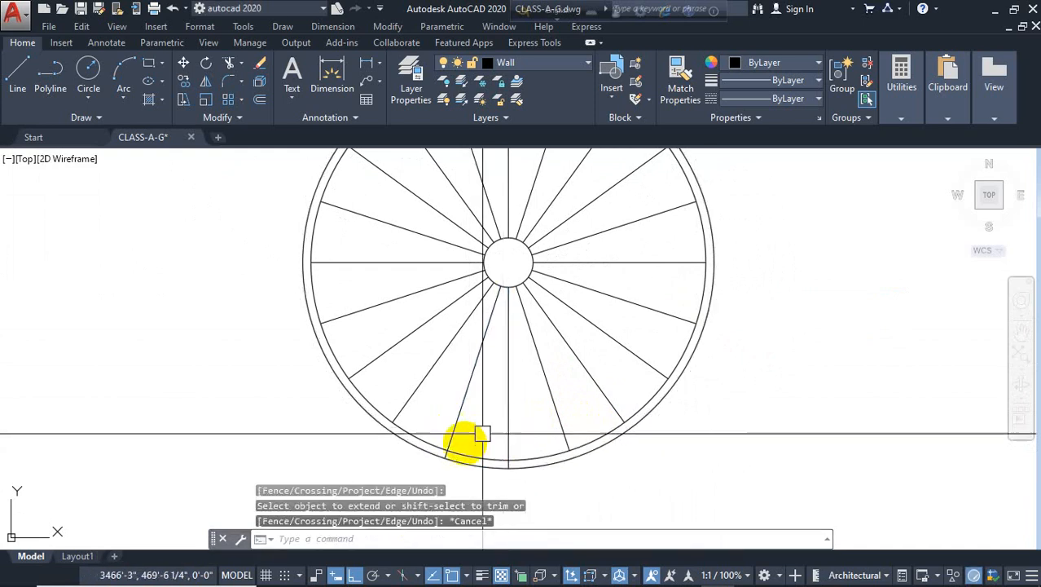
{"action": "type", "text": "re"}
Trim the railing circles between the two lower radial lines to open the spiral stair's entry
{"action": "key", "text": "Return"}
{"action": "key", "text": "Escape"}
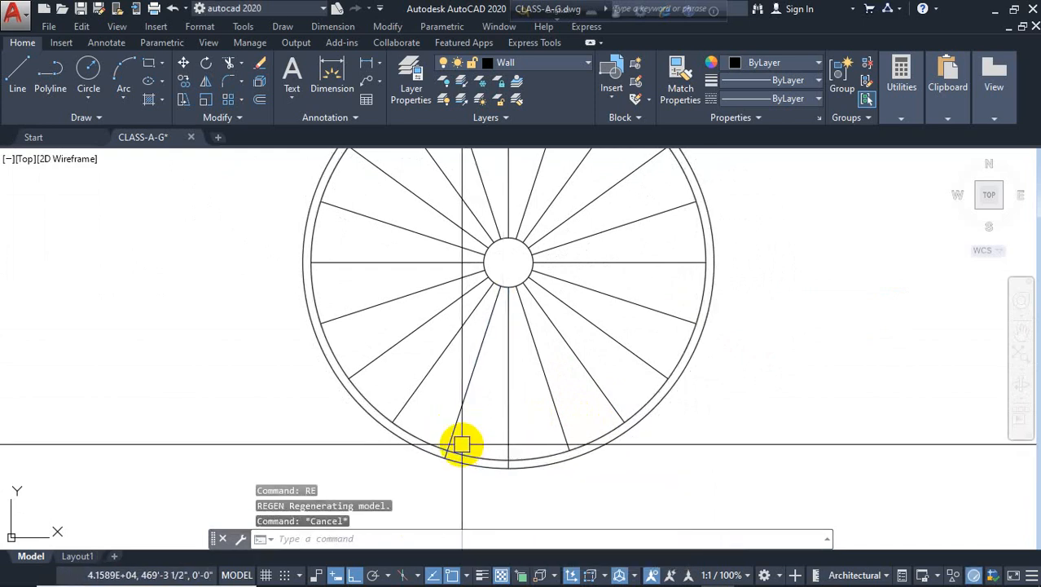
{"action": "type", "text": "te cor"}
{"action": "key", "text": "Return"}
{"action": "key", "text": "Return"}
{"action": "left_click", "coordinate": [475, 442]}
{"action": "left_click", "coordinate": [468, 463]}
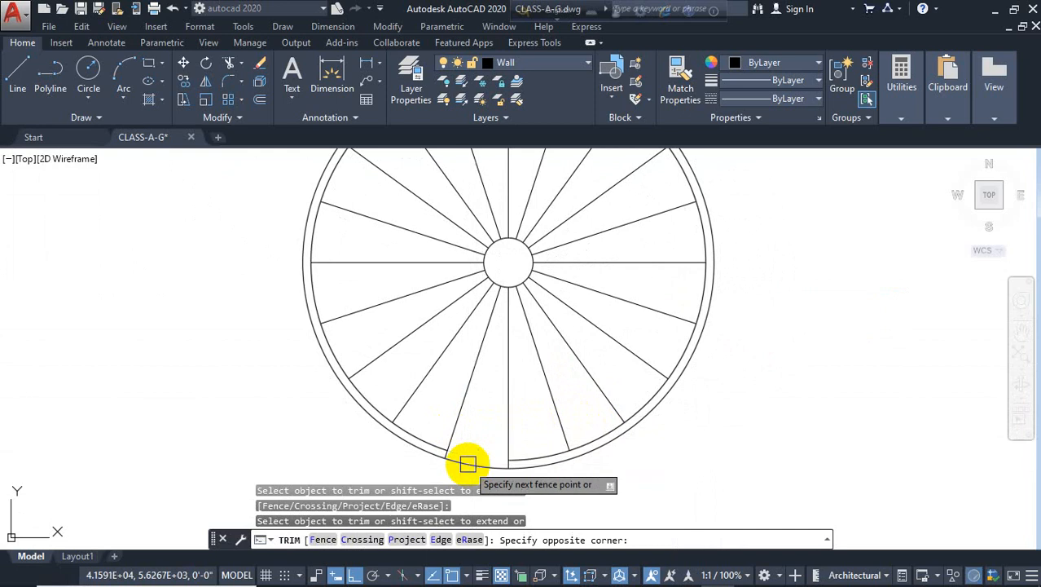
{"action": "key", "text": "Escape"}
{"action": "type", "text": "tr"}
{"action": "key", "text": "Return"}
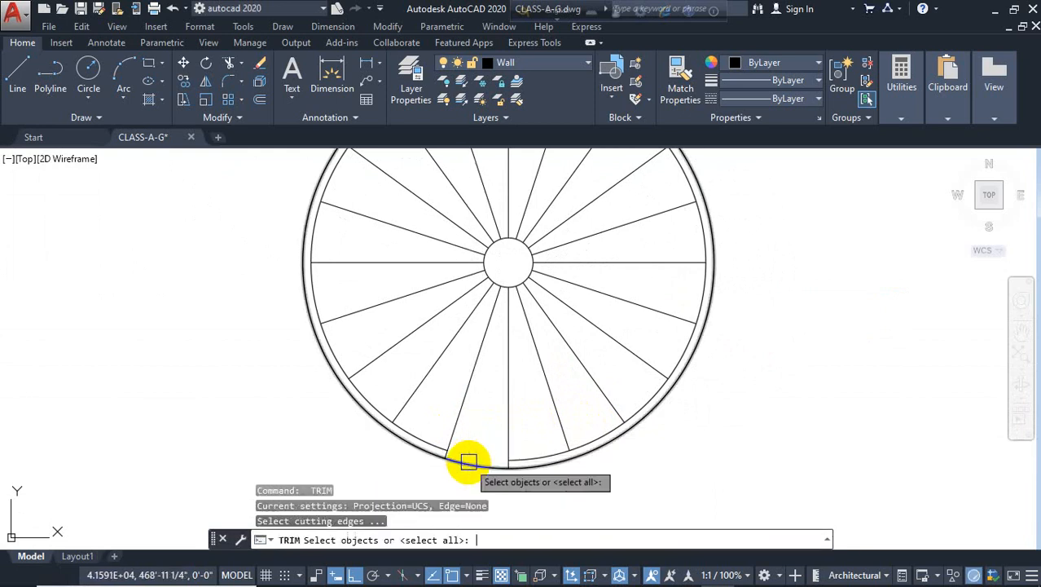
{"action": "key", "text": "Return"}
{"action": "left_click", "coordinate": [469, 464]}
{"action": "key", "text": "Escape"}
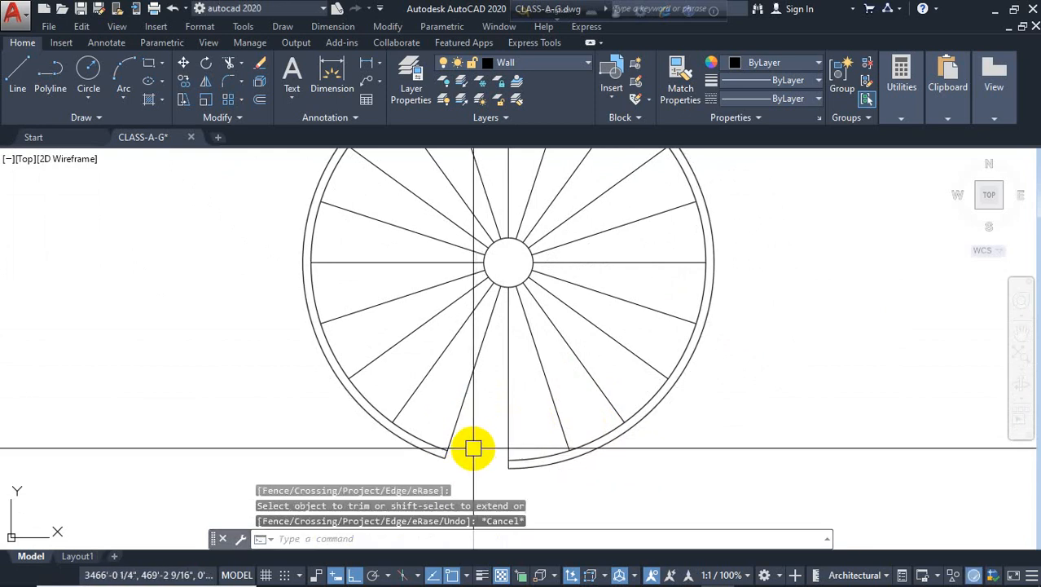
Try offsetting the railing arc 2' inward, and delete the offset curves
{"action": "type", "text": "o"}
{"action": "key", "text": "Return"}
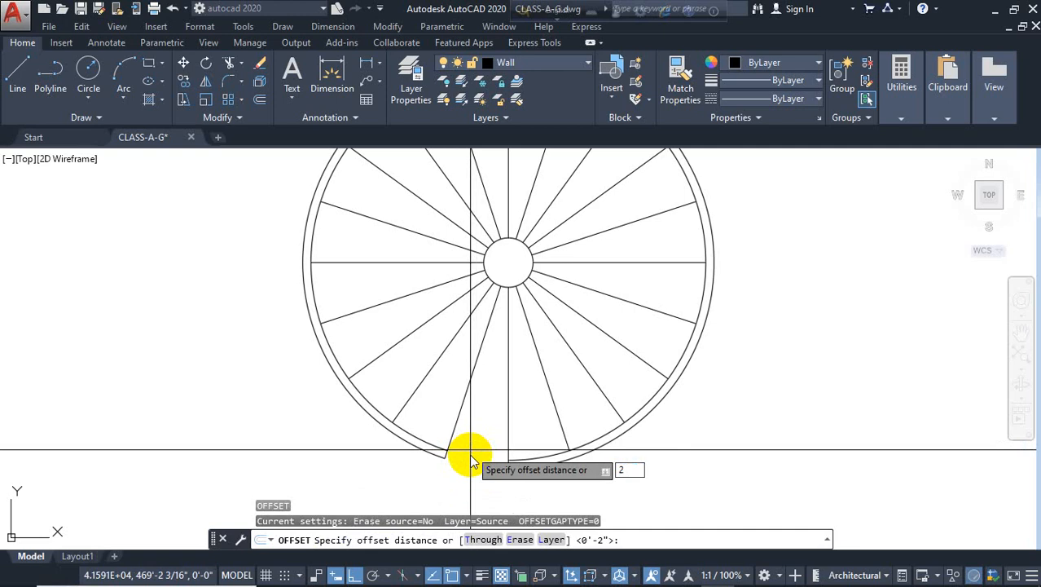
{"action": "type", "text": "2'"}
{"action": "key", "text": "Return"}
{"action": "left_click", "coordinate": [518, 456]}
{"action": "left_click", "coordinate": [535, 422]}
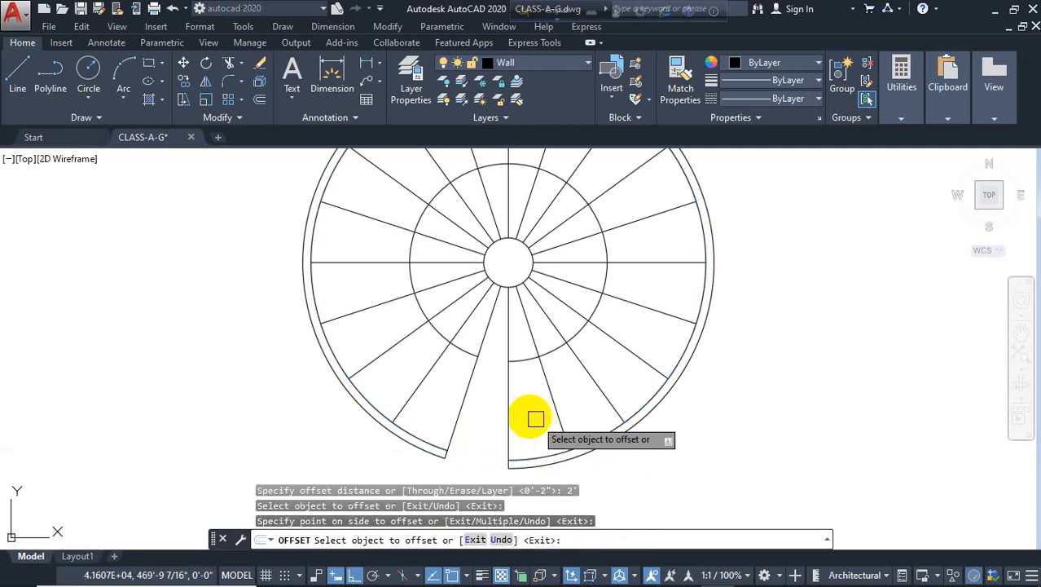
{"action": "left_click", "coordinate": [530, 364]}
{"action": "key", "text": "Escape"}
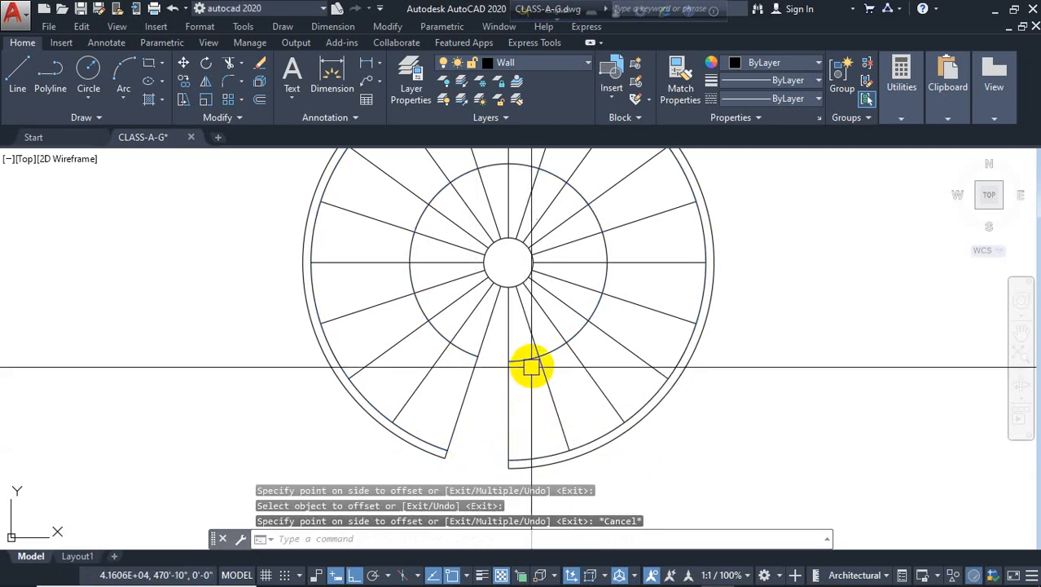
{"action": "left_click", "coordinate": [534, 363]}
{"action": "key", "text": "Delete"}
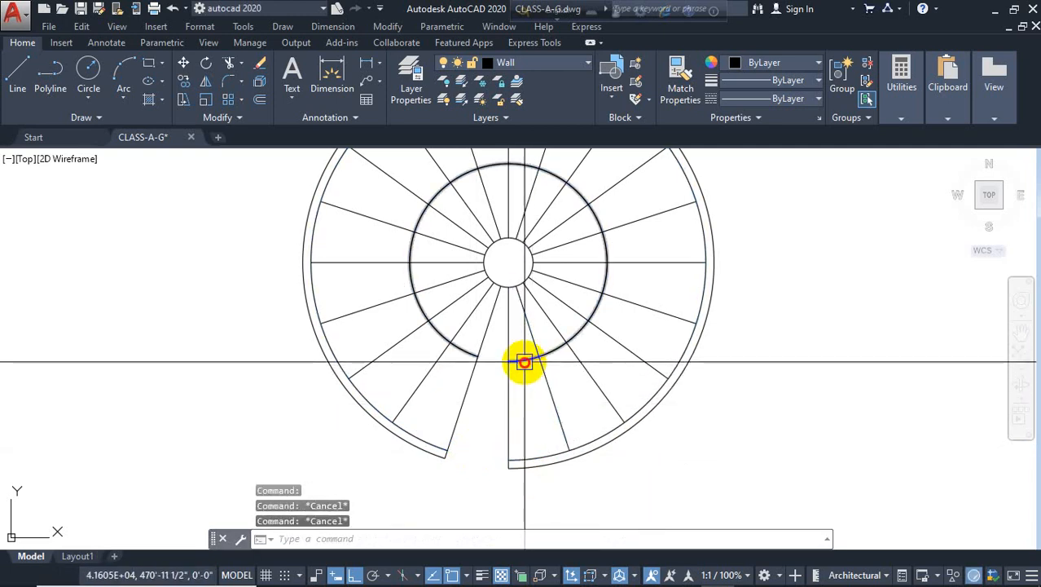
{"action": "left_click", "coordinate": [523, 368]}
{"action": "key", "text": "Delete"}
Offset the inner railing arc 12" inward to form the stair's walking line
{"action": "type", "text": "o"}
{"action": "key", "text": "Return"}
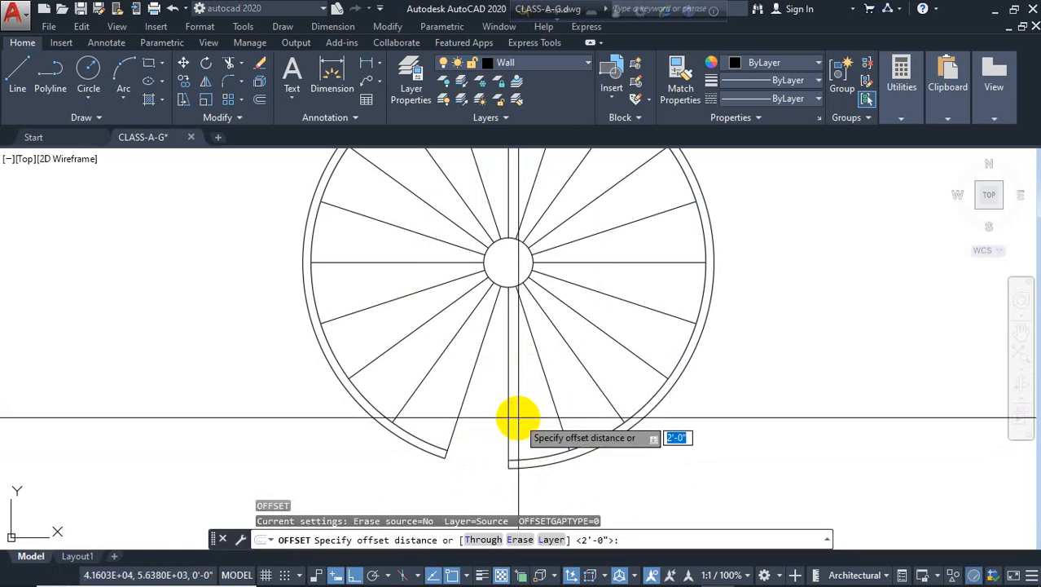
{"action": "type", "text": "12"}
{"action": "key", "text": "Return"}
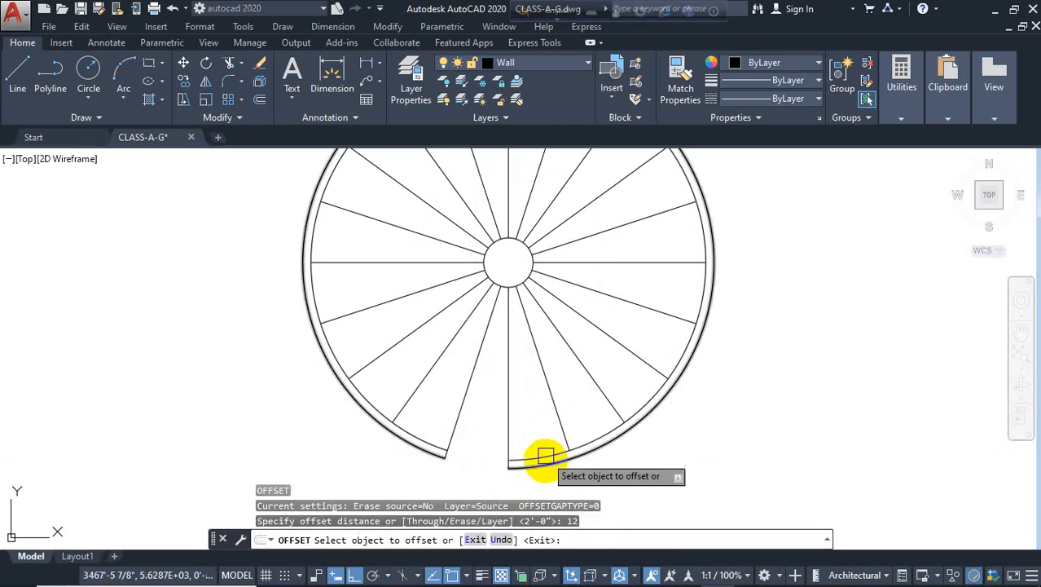
{"action": "left_click", "coordinate": [546, 449]}
{"action": "left_click", "coordinate": [522, 424]}
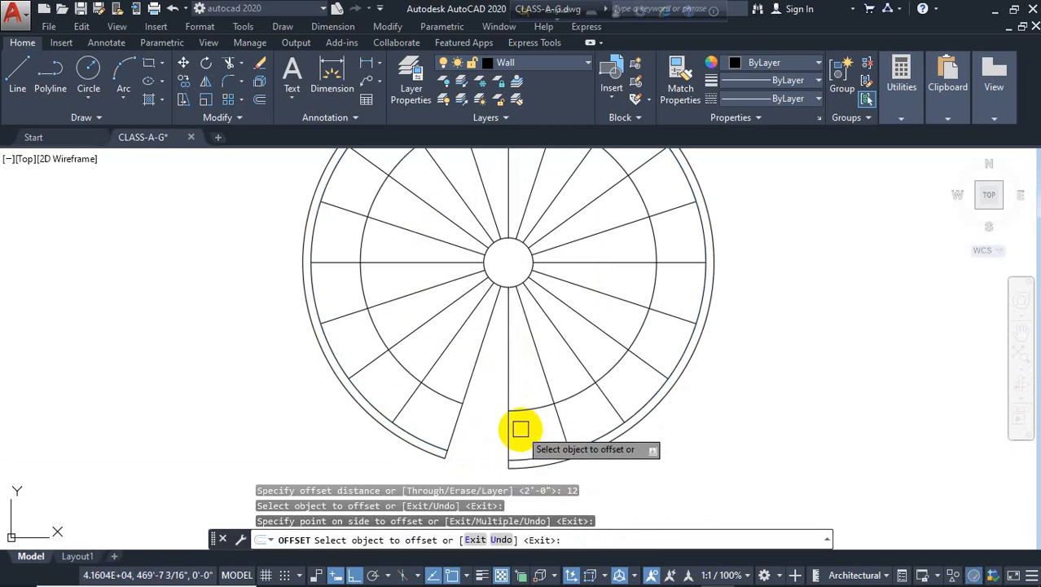
{"action": "key", "text": "Escape"}
{"action": "key", "text": "Escape"}
Draw two short lines from the end of the walking-line arc to form a direction arrowhead
{"action": "type", "text": "l"}
{"action": "key", "text": "Return"}
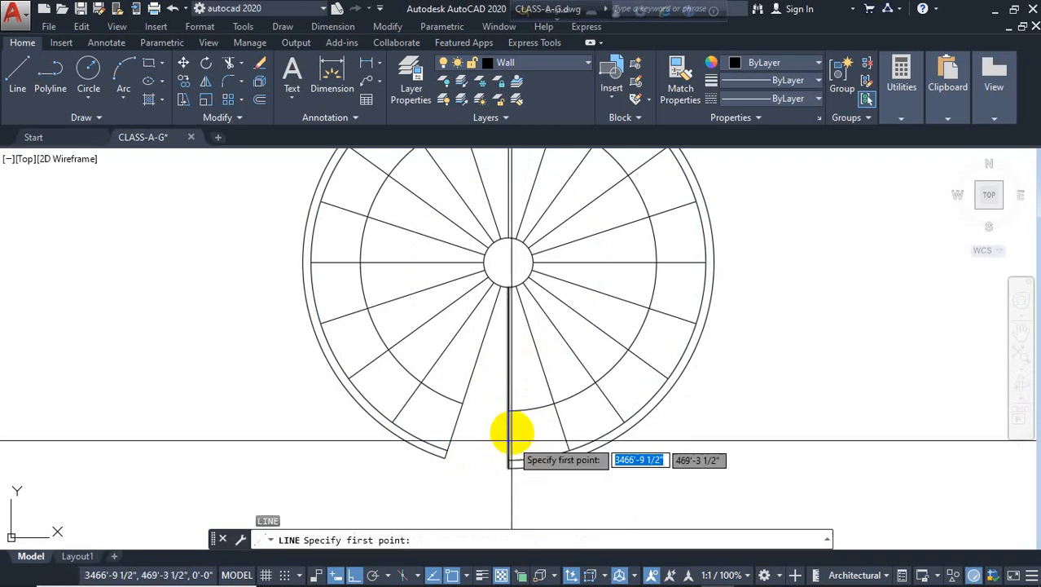
{"action": "left_click", "coordinate": [509, 410]}
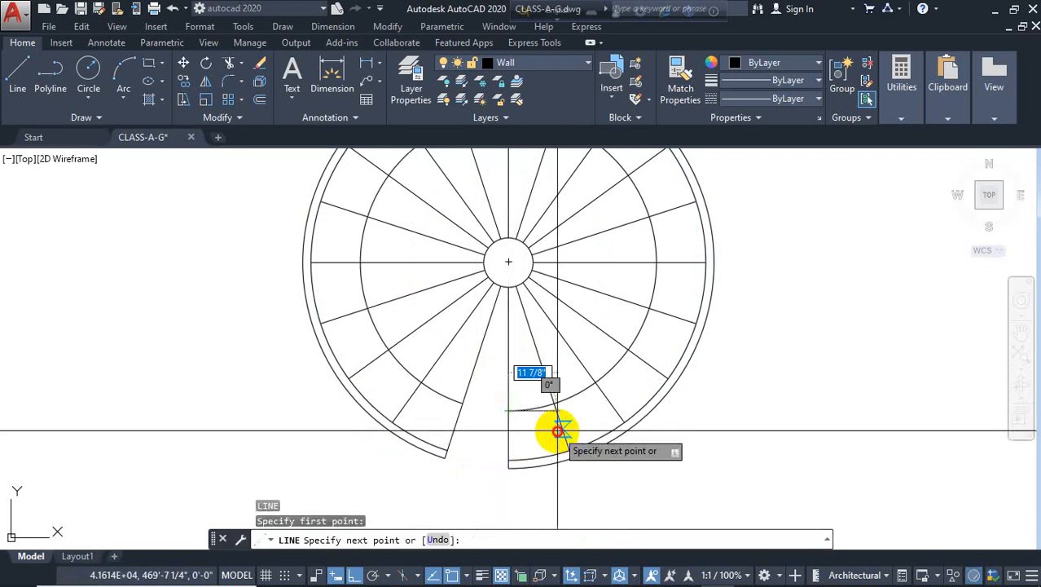
{"action": "left_click", "coordinate": [559, 429]}
{"action": "key", "text": "Return"}
{"action": "key", "text": "Return"}
{"action": "left_click", "coordinate": [510, 410]}
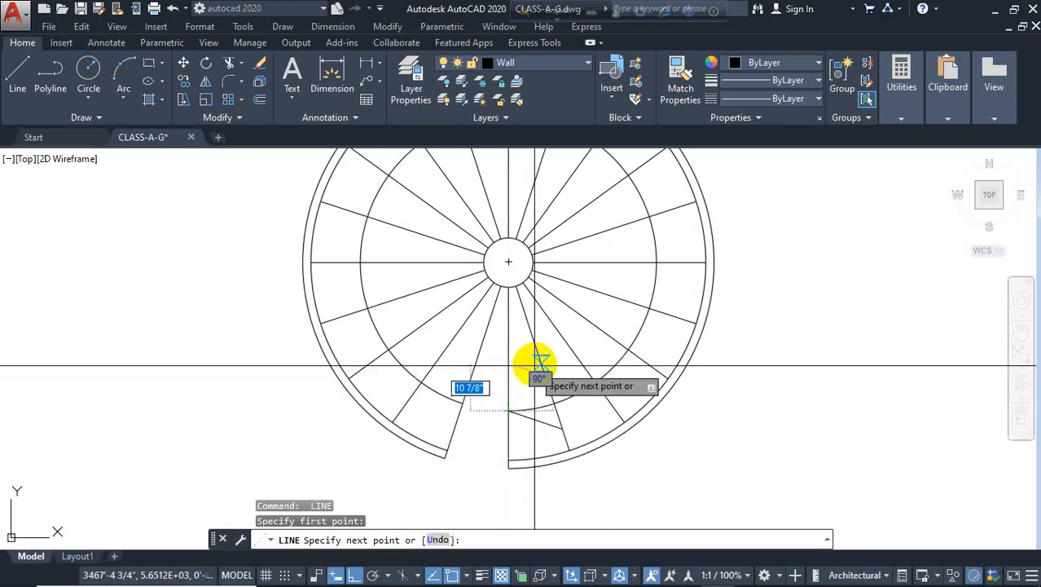
{"action": "left_click", "coordinate": [538, 363]}
{"action": "key", "text": "Escape"}
{"action": "scroll", "coordinate": [358, 334], "scroll_direction": "down", "scroll_amount": 5}
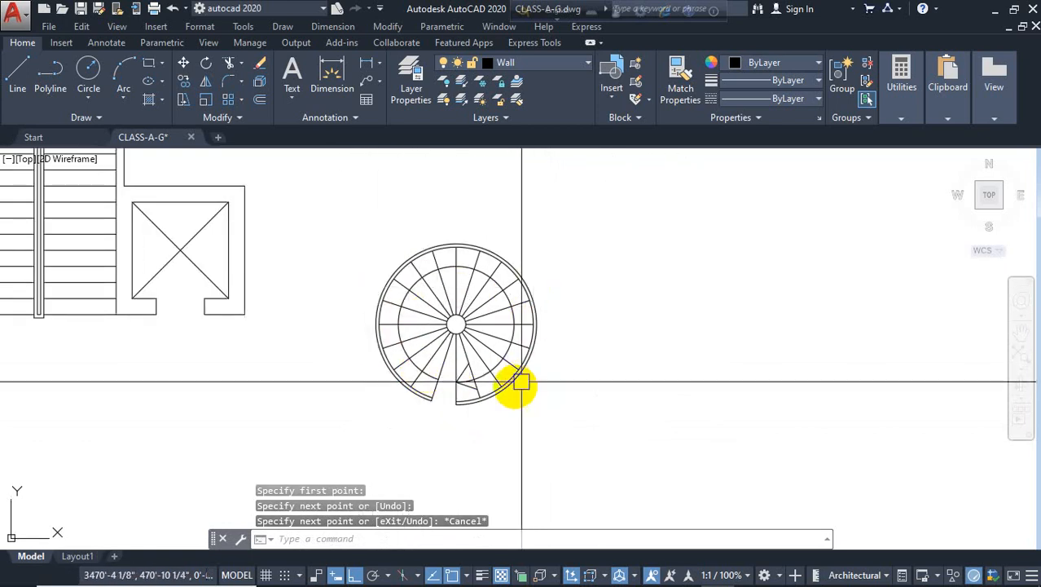
{"action": "scroll", "coordinate": [491, 371], "scroll_direction": "up", "scroll_amount": 2}
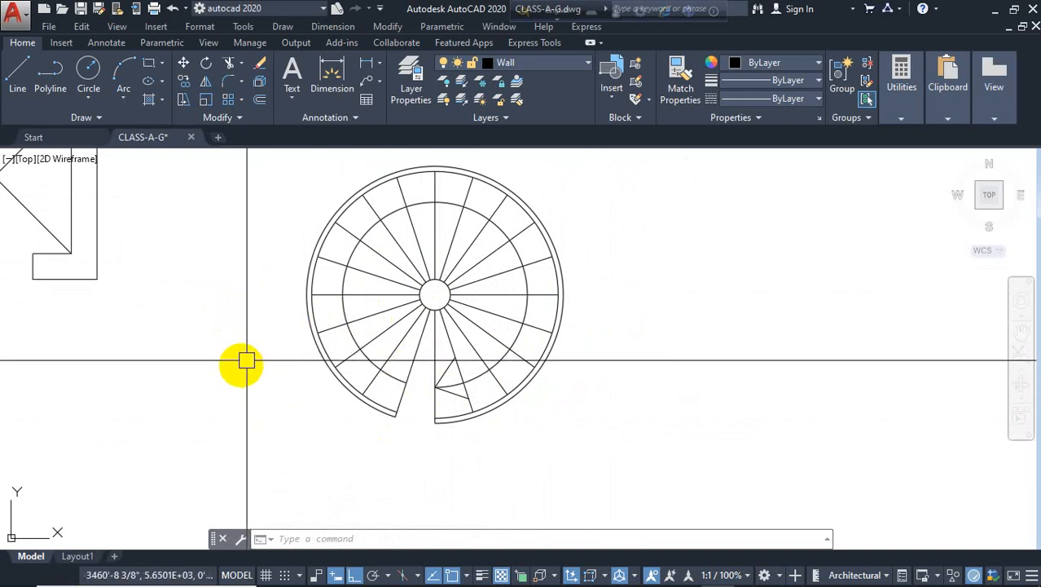
{"action": "scroll", "coordinate": [430, 372], "scroll_direction": "down", "scroll_amount": 4}
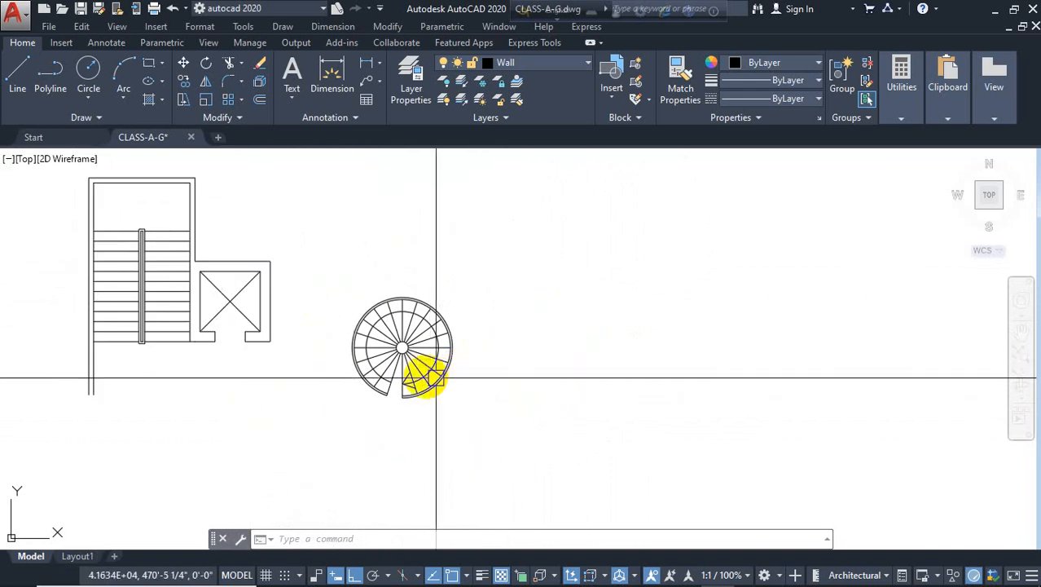
{"action": "scroll", "coordinate": [388, 345], "scroll_direction": "up", "scroll_amount": 3}
{"action": "scroll", "coordinate": [392, 396], "scroll_direction": "up", "scroll_amount": 1}
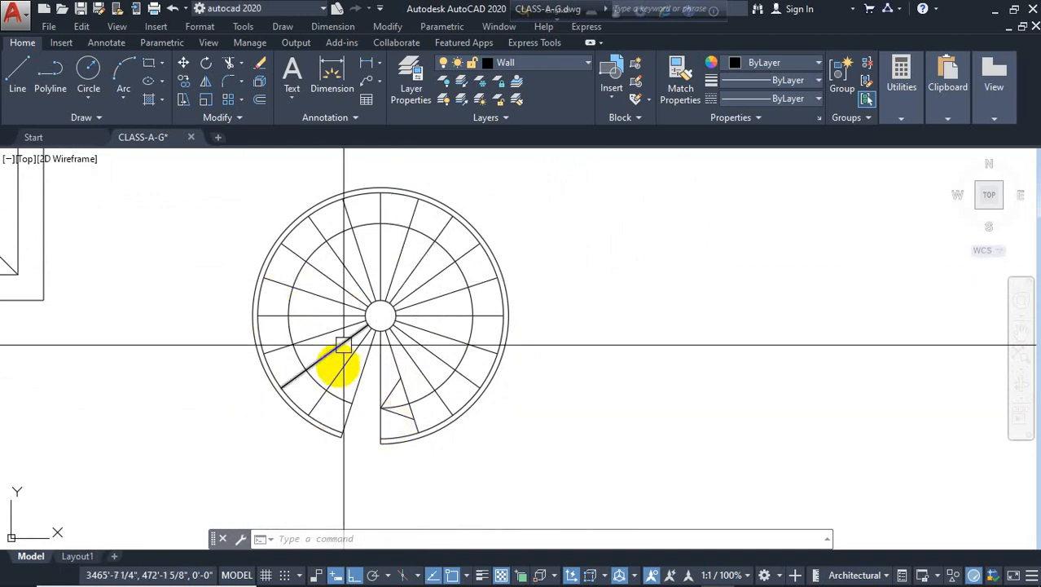
Try dimensioning the spiral stair's diameter across the railing circle
{"action": "left_click", "coordinate": [330, 61]}
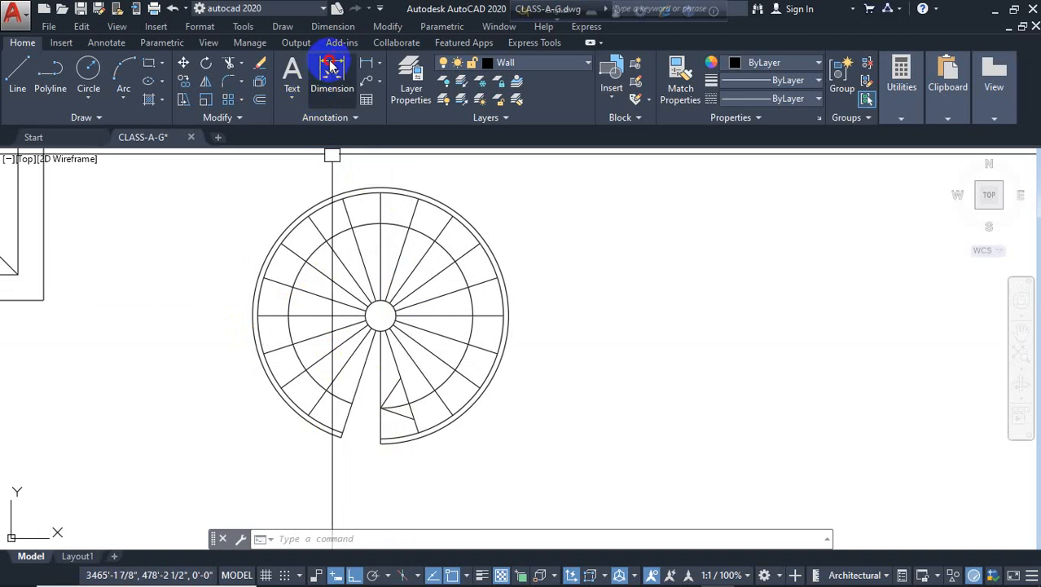
{"action": "left_click", "coordinate": [253, 315]}
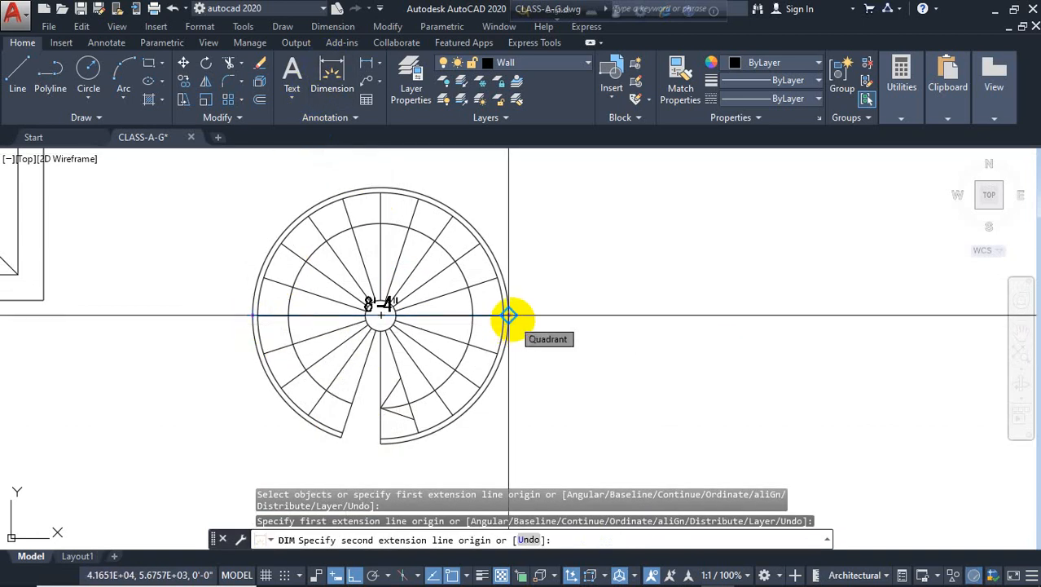
{"action": "left_click", "coordinate": [509, 316]}
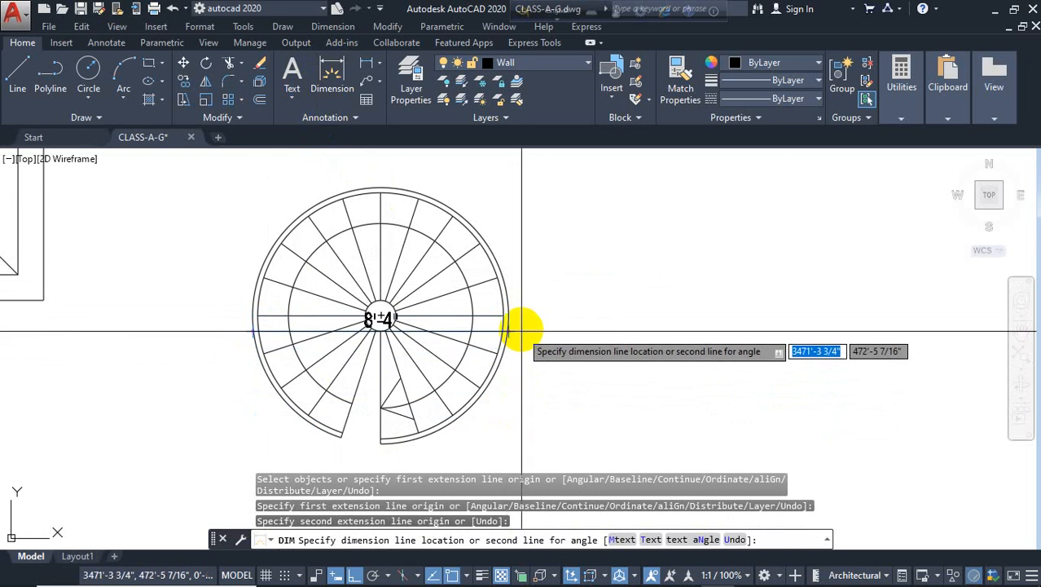
{"action": "key", "text": "Escape"}
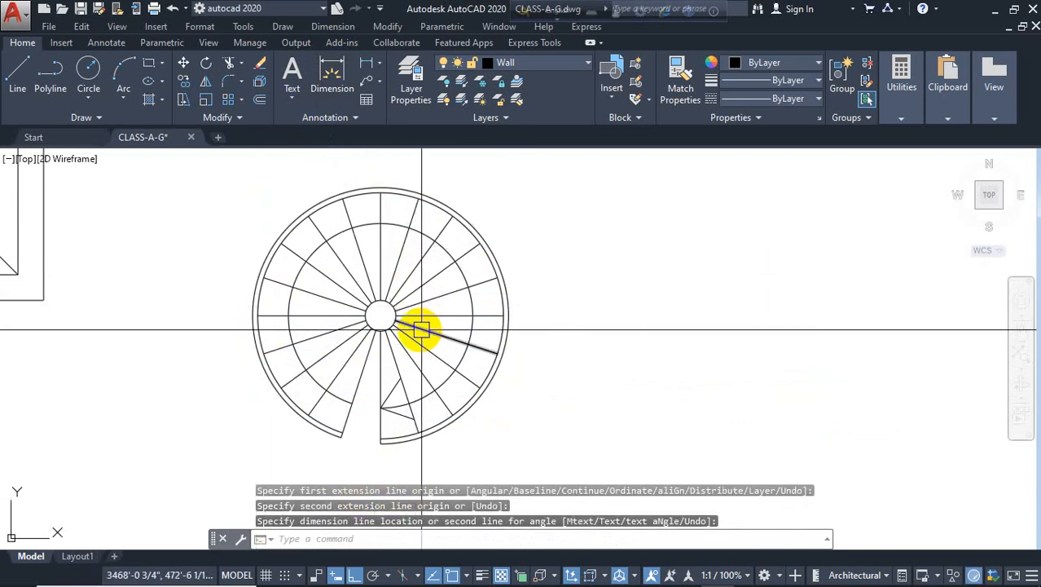
{"action": "left_click", "coordinate": [335, 76]}
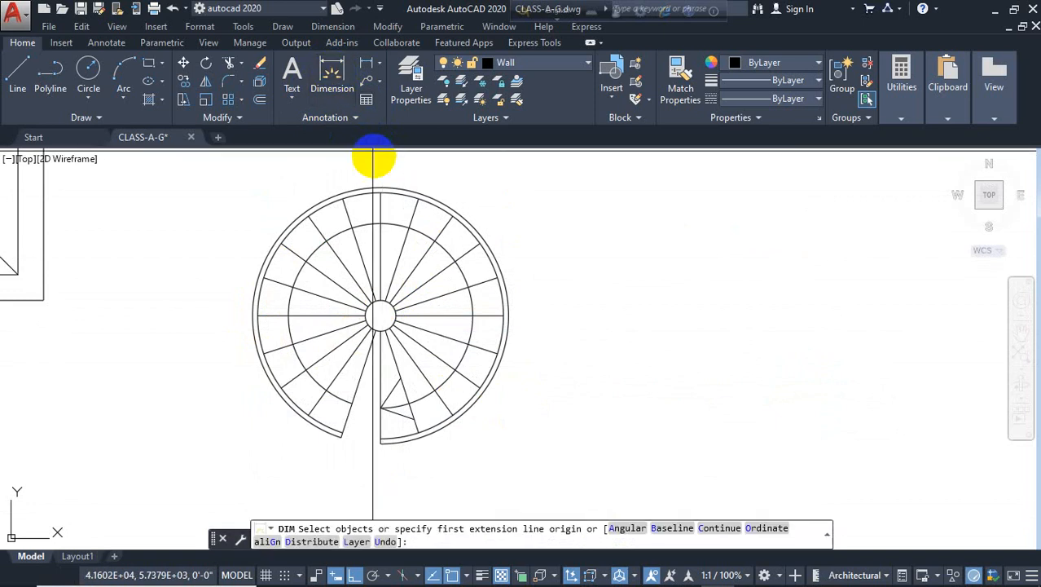
{"action": "left_click", "coordinate": [380, 184]}
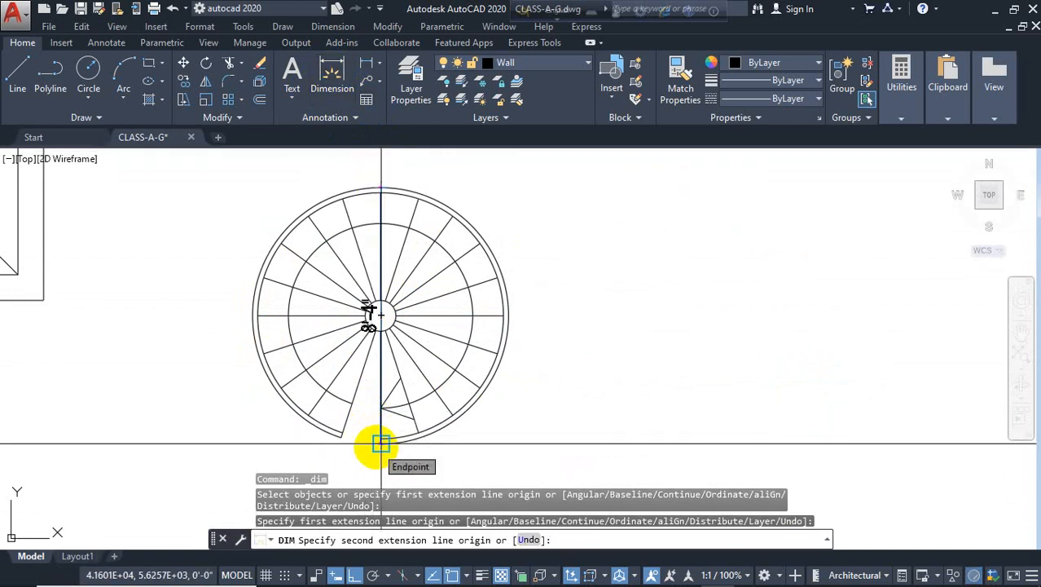
{"action": "key", "text": "Escape"}
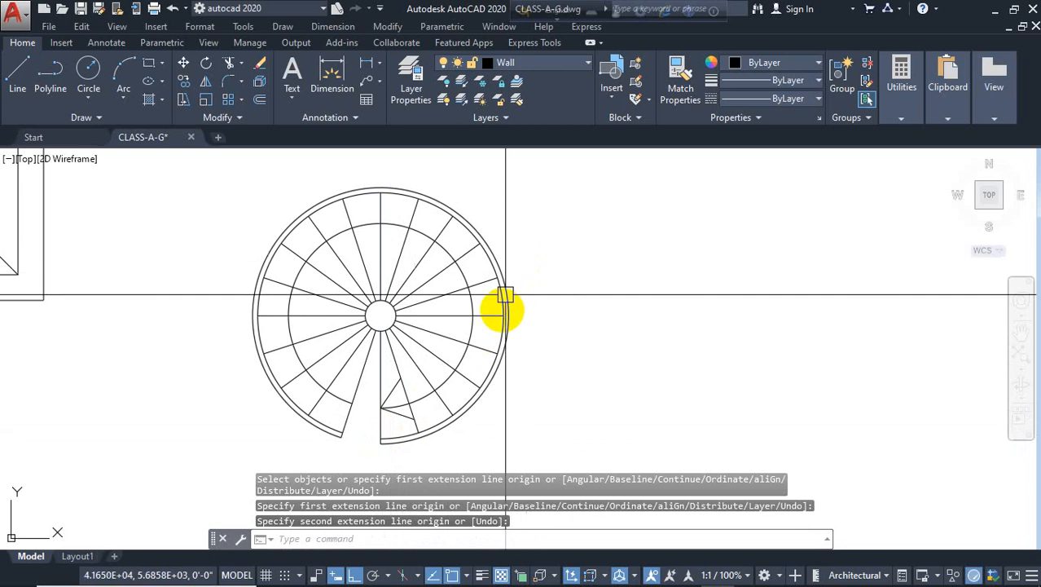
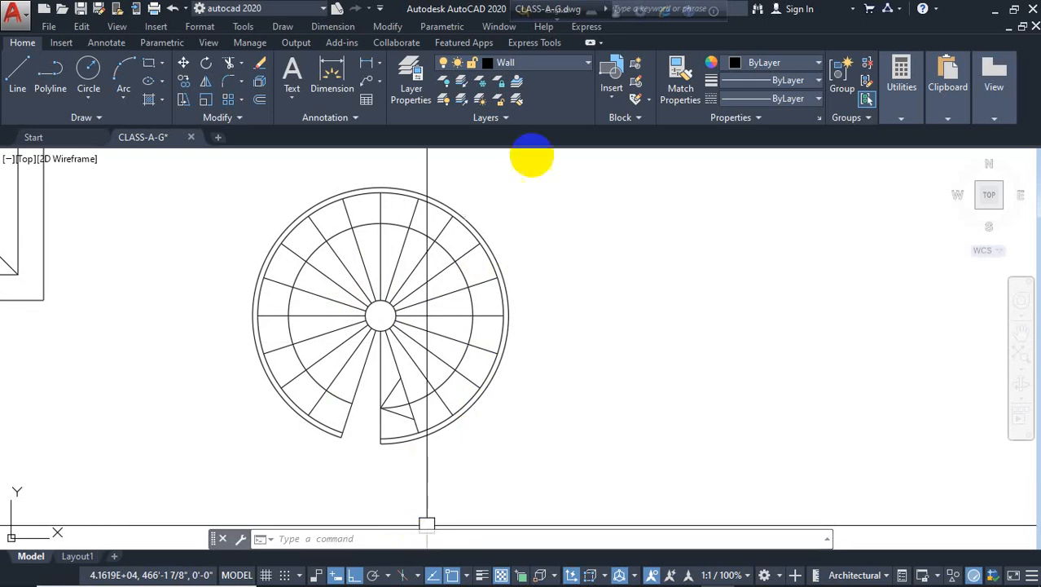
Draw a horizontal line in the empty area below the existing stair plans to start a new straight stair
{"action": "scroll", "coordinate": [389, 290], "scroll_direction": "up", "scroll_amount": 7}
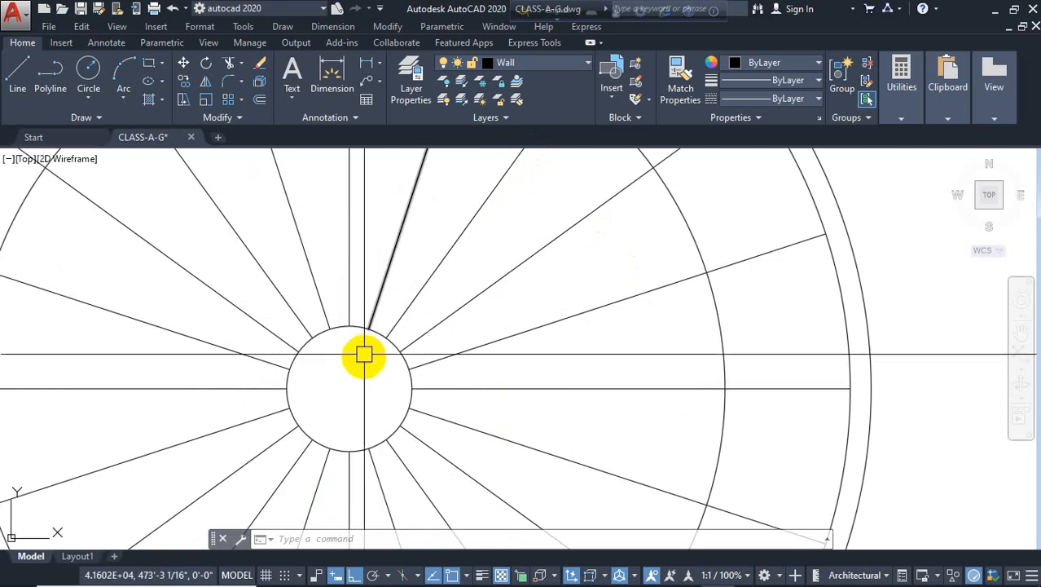
{"action": "scroll", "coordinate": [364, 355], "scroll_direction": "down", "scroll_amount": 7}
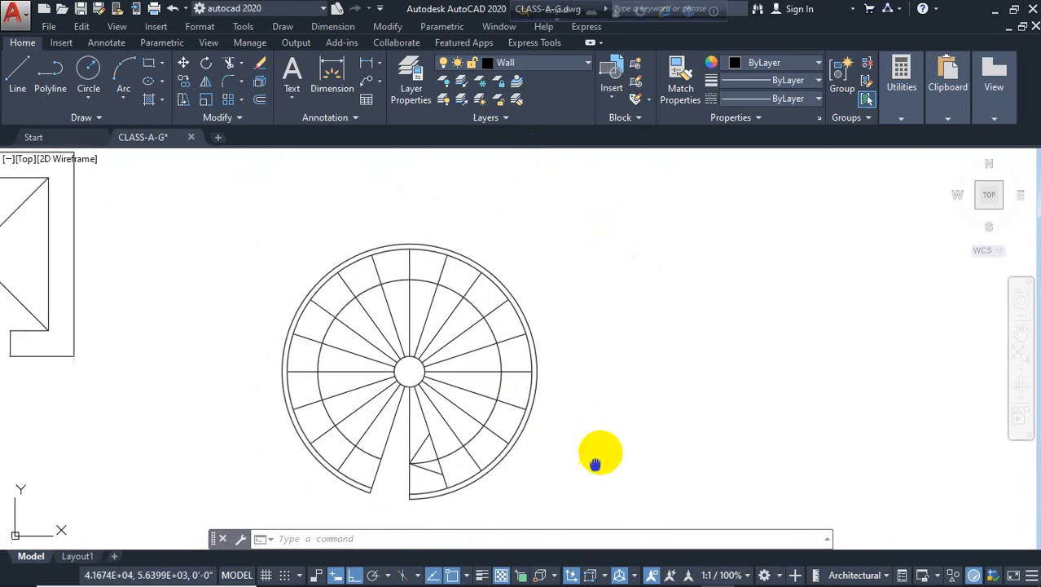
{"action": "middle_click_drag", "start_coordinate": [595, 463], "coordinate": [603, 427]}
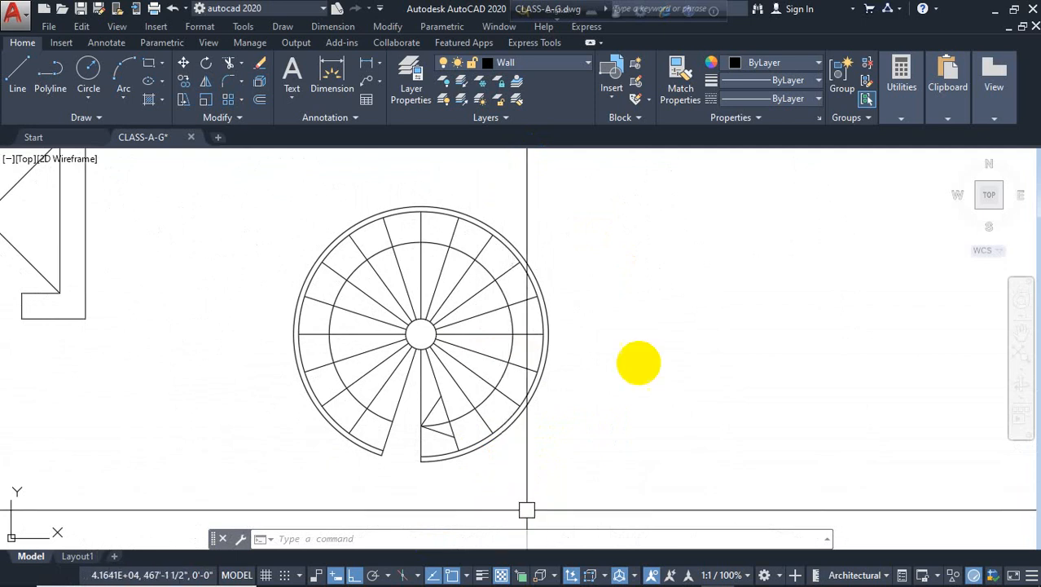
{"action": "scroll", "coordinate": [597, 350], "scroll_direction": "down", "scroll_amount": 5}
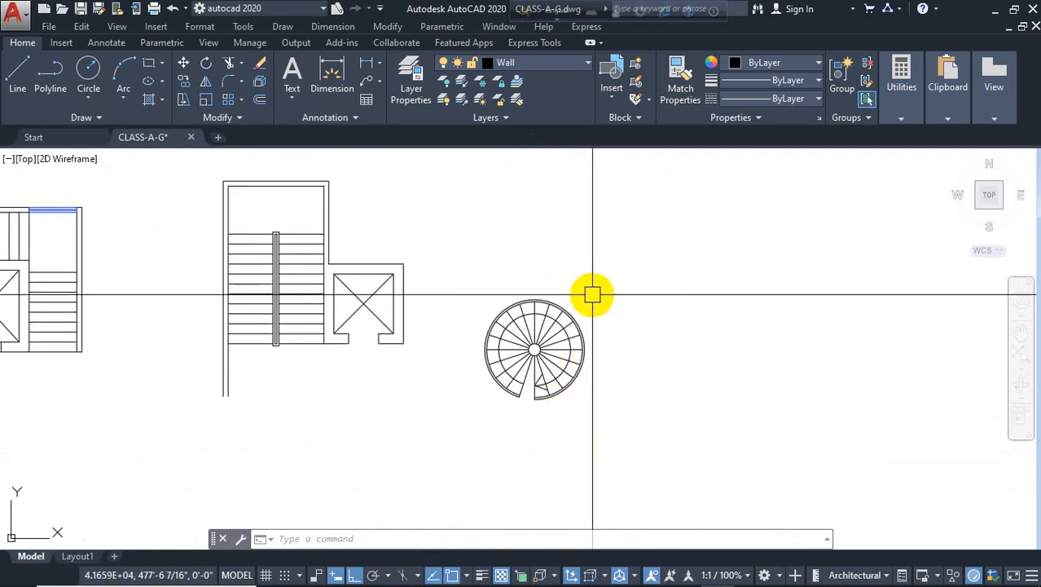
{"action": "scroll", "coordinate": [326, 281], "scroll_direction": "down", "scroll_amount": 2}
{"action": "mouse_move", "coordinate": [379, 326]}
{"action": "middle_mouse_down"}
{"action": "mouse_move", "coordinate": [739, 321]}
{"action": "mouse_move", "coordinate": [838, 282]}
{"action": "mouse_move", "coordinate": [798, 297]}
{"action": "middle_mouse_up"}
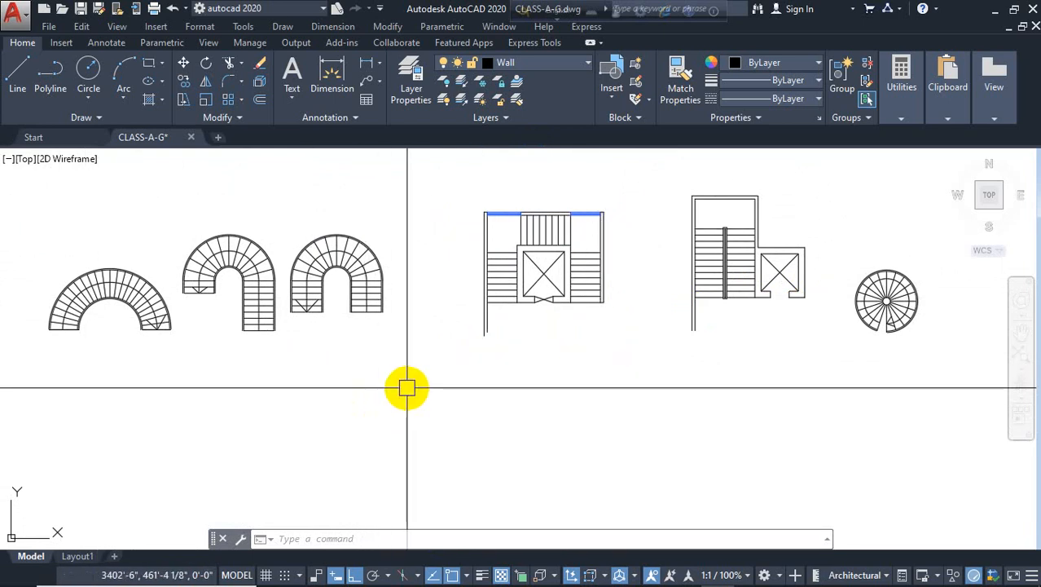
{"action": "key", "text": "Escape"}
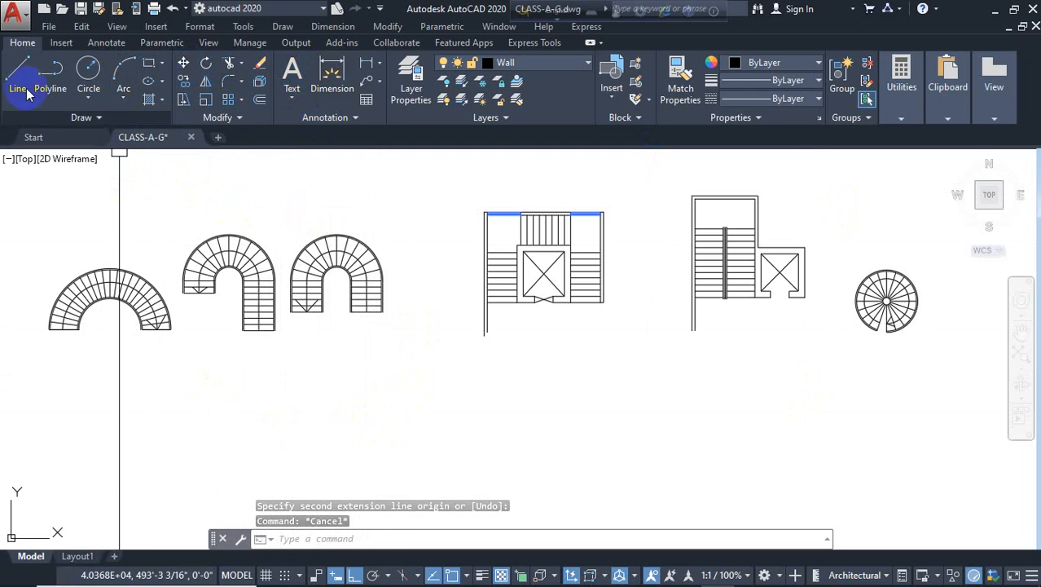
{"action": "type", "text": "l"}
{"action": "key", "text": "Return"}
{"action": "left_click", "coordinate": [291, 388]}
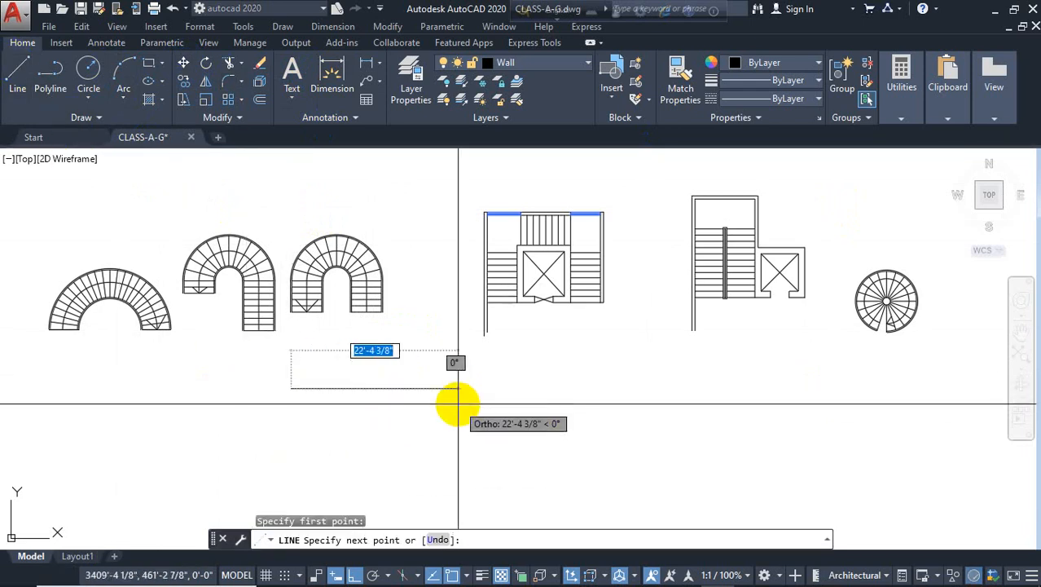
{"action": "left_click", "coordinate": [394, 400]}
{"action": "key", "text": "Return"}
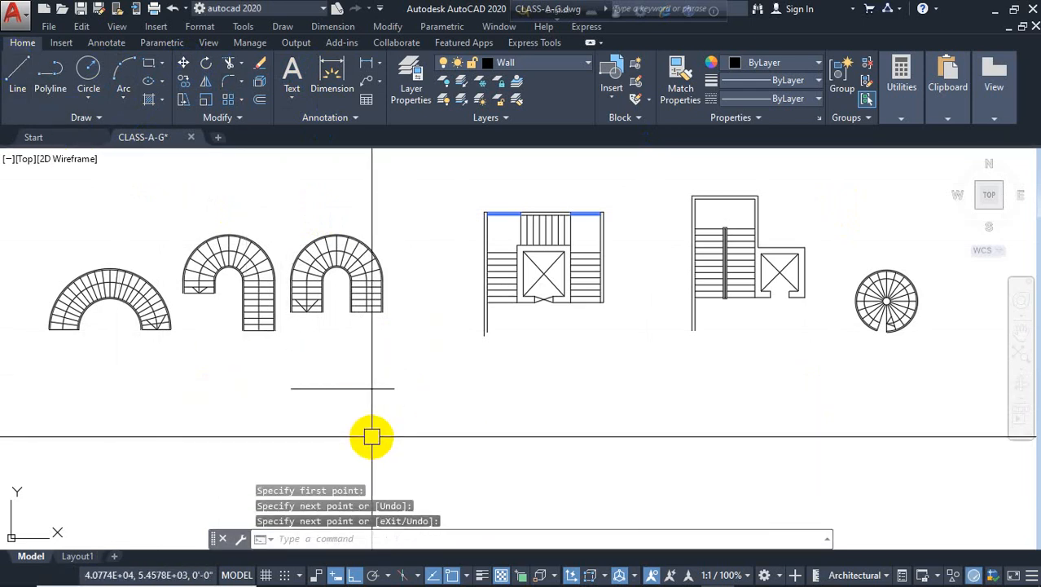
Offset the new horizontal line 5' upward to form the stair's second side
{"action": "type", "text": "o"}
{"action": "key", "text": "Return"}
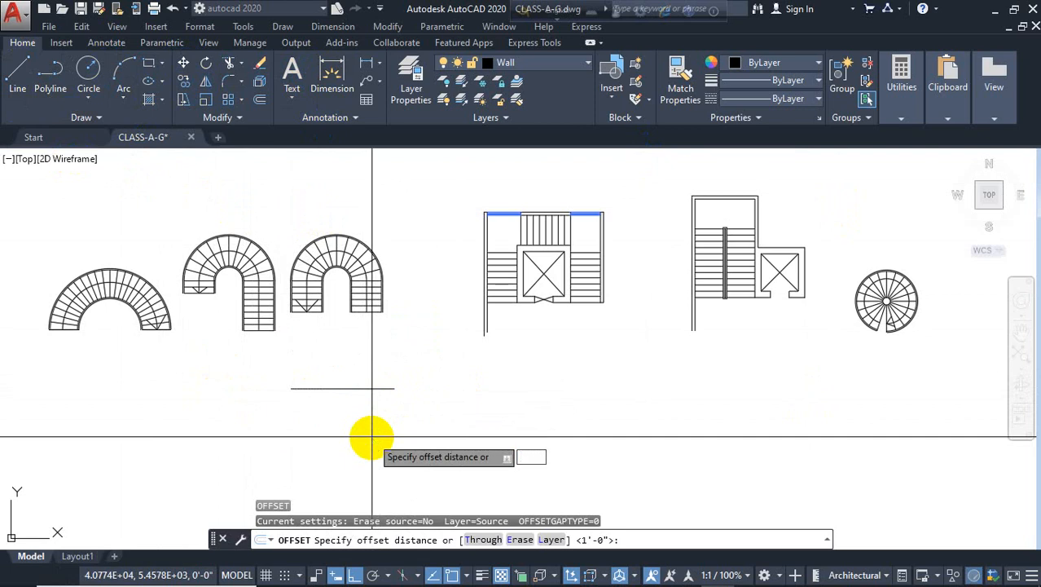
{"action": "type", "text": "5'"}
{"action": "key", "text": "Return"}
{"action": "left_click", "coordinate": [359, 389]}
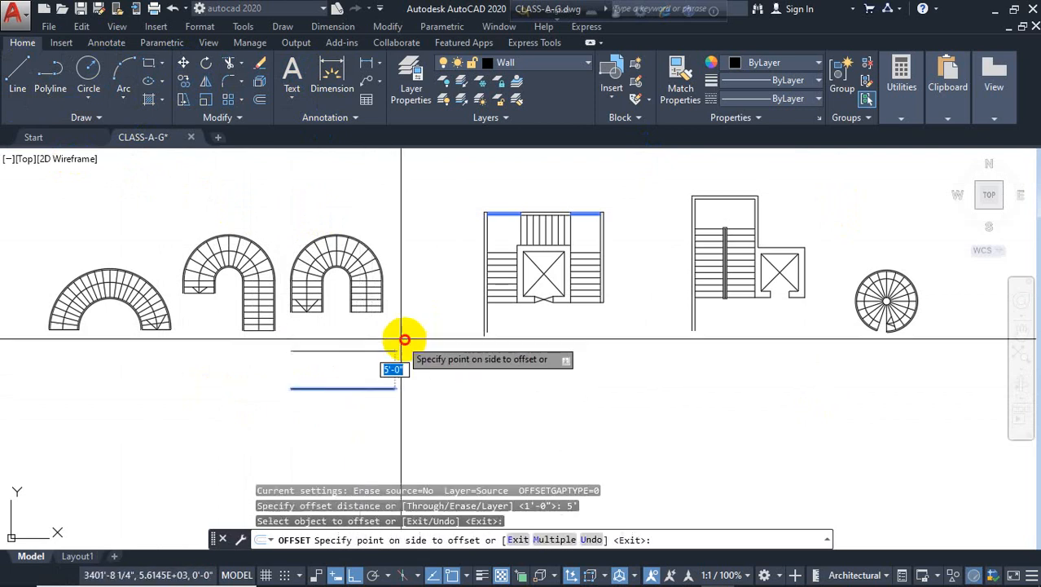
{"action": "left_click", "coordinate": [418, 342]}
{"action": "key", "text": "Escape"}
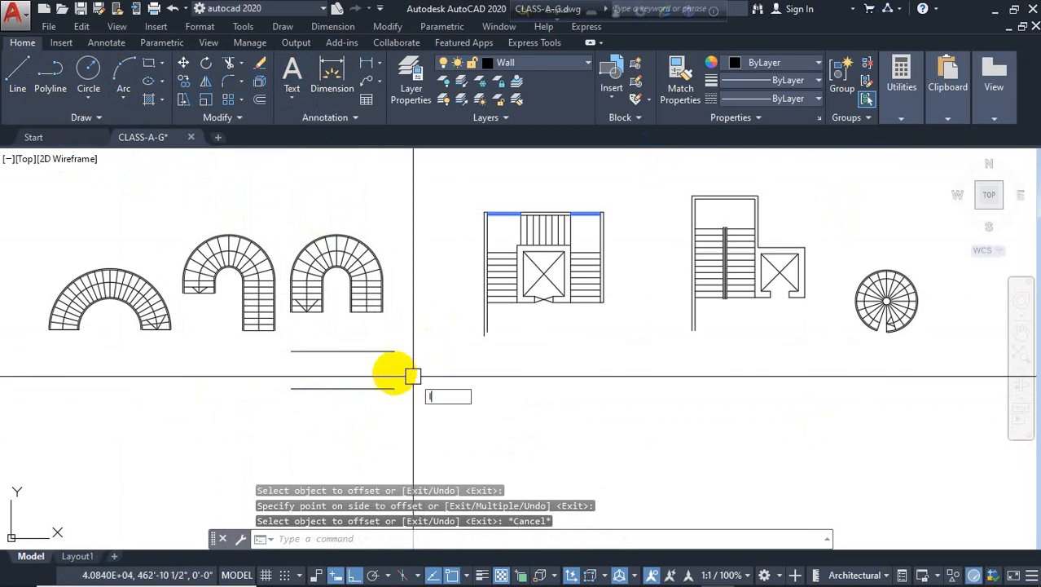
Draw a vertical line joining the right ends of the two side lines
{"action": "type", "text": "l"}
{"action": "key", "text": "Return"}
{"action": "left_click", "coordinate": [394, 351]}
{"action": "left_click", "coordinate": [395, 389]}
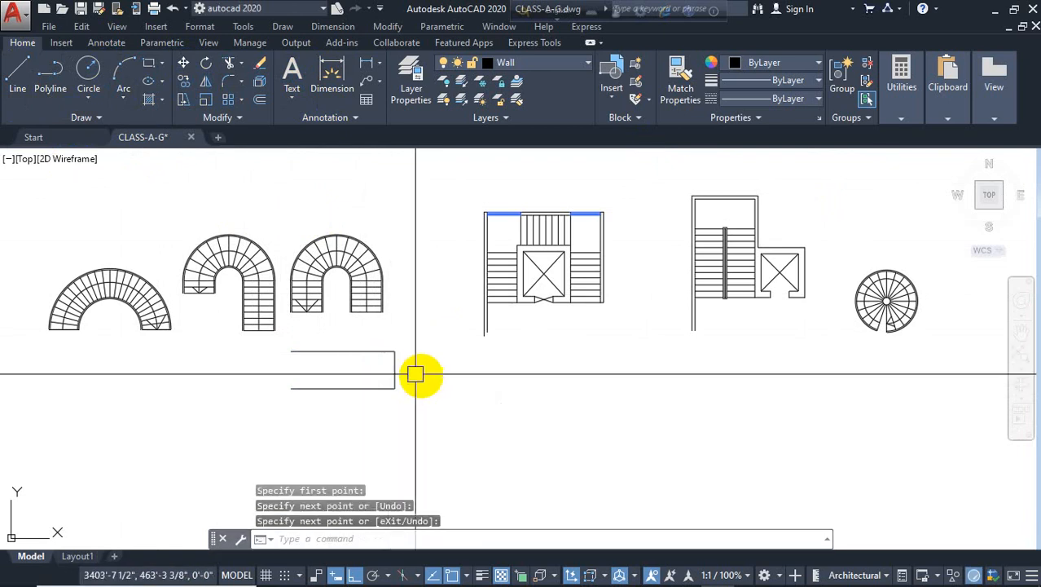
{"action": "scroll", "coordinate": [415, 374], "scroll_direction": "up", "scroll_amount": 2}
{"action": "middle_click_drag", "start_coordinate": [455, 365], "coordinate": [551, 353]}
{"action": "key", "text": "Escape"}
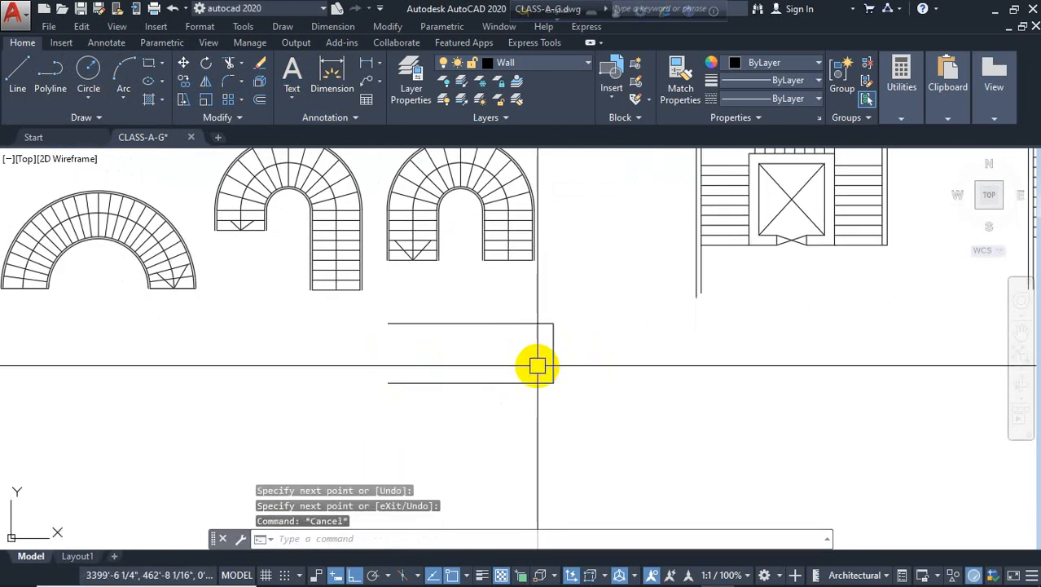
Offset the vertical end line 10" leftward repeatedly to create six tread lines
{"action": "type", "text": "o"}
{"action": "key", "text": "Return"}
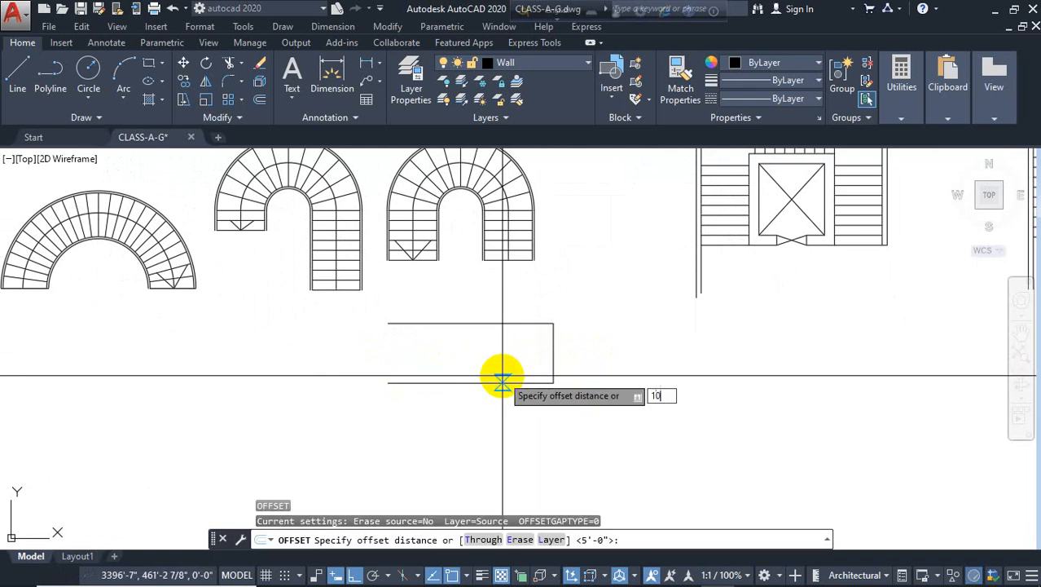
{"action": "key", "text": "Return"}
{"action": "left_click", "coordinate": [544, 354]}
{"action": "left_click", "coordinate": [533, 354]}
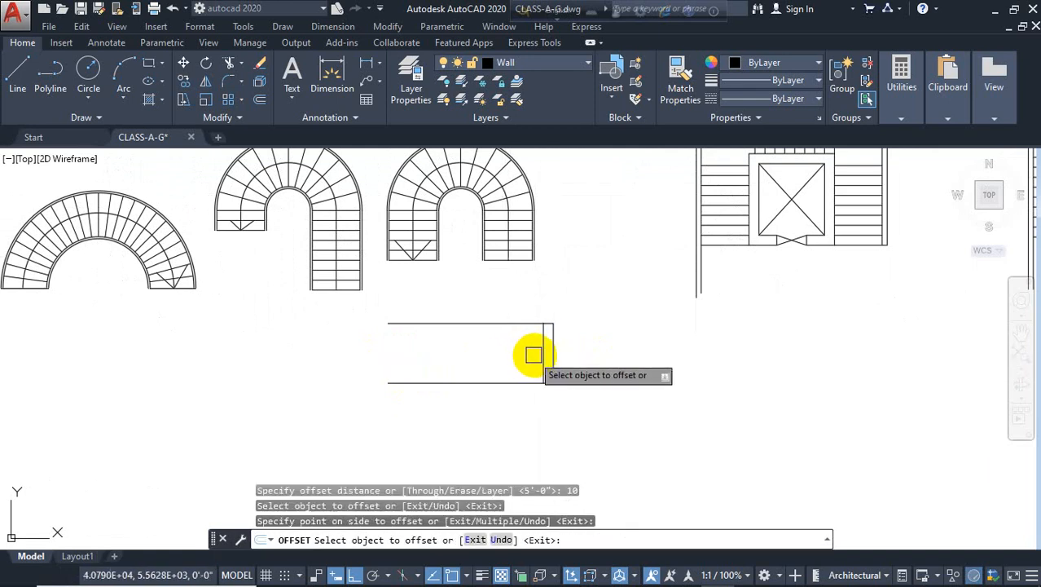
{"action": "left_click", "coordinate": [536, 354]}
{"action": "left_click", "coordinate": [509, 353]}
{"action": "scroll", "coordinate": [516, 350], "scroll_direction": "up", "scroll_amount": 4}
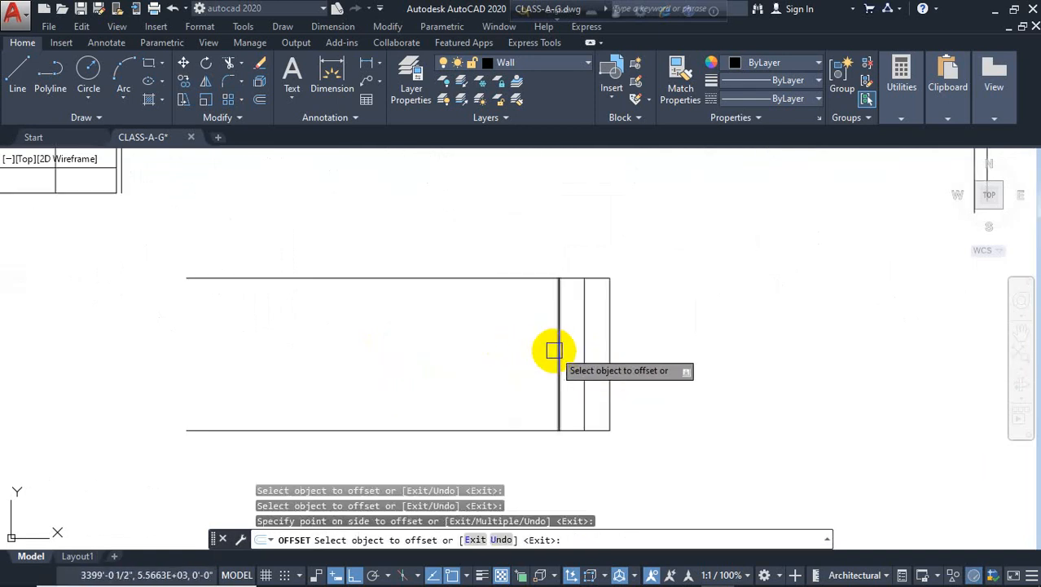
{"action": "left_click", "coordinate": [533, 335]}
{"action": "left_click", "coordinate": [520, 342]}
{"action": "left_click", "coordinate": [507, 344]}
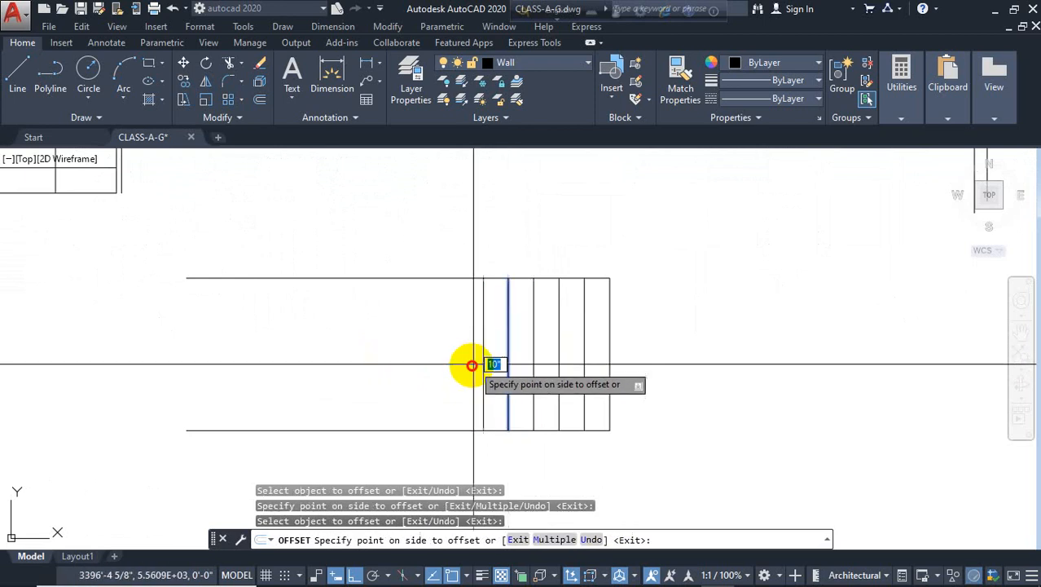
{"action": "left_click", "coordinate": [475, 360]}
{"action": "left_click", "coordinate": [482, 362]}
{"action": "left_click", "coordinate": [432, 367]}
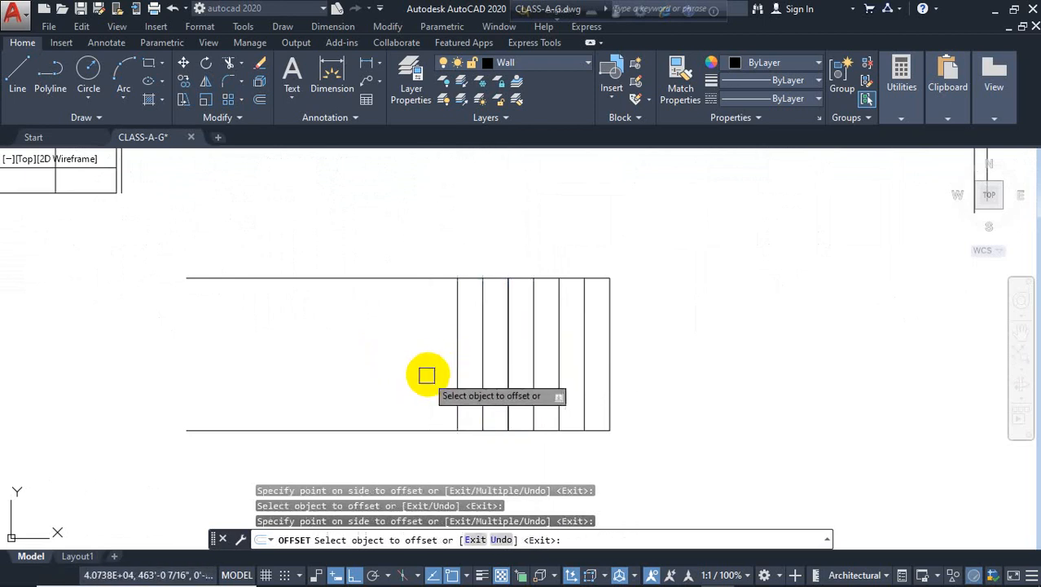
{"action": "key", "text": "Return"}
{"action": "key", "text": "Return"}
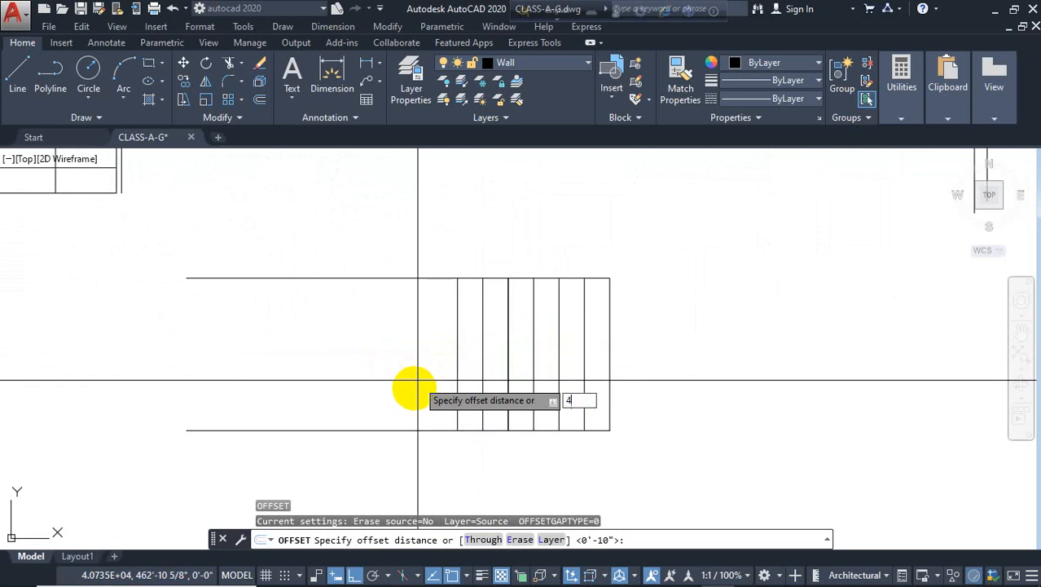
Offset the leftmost tread line 4' to the left to mark the landing
{"action": "type", "text": "4'"}
{"action": "key", "text": "Return"}
{"action": "left_click", "coordinate": [457, 334]}
{"action": "left_click", "coordinate": [318, 399]}
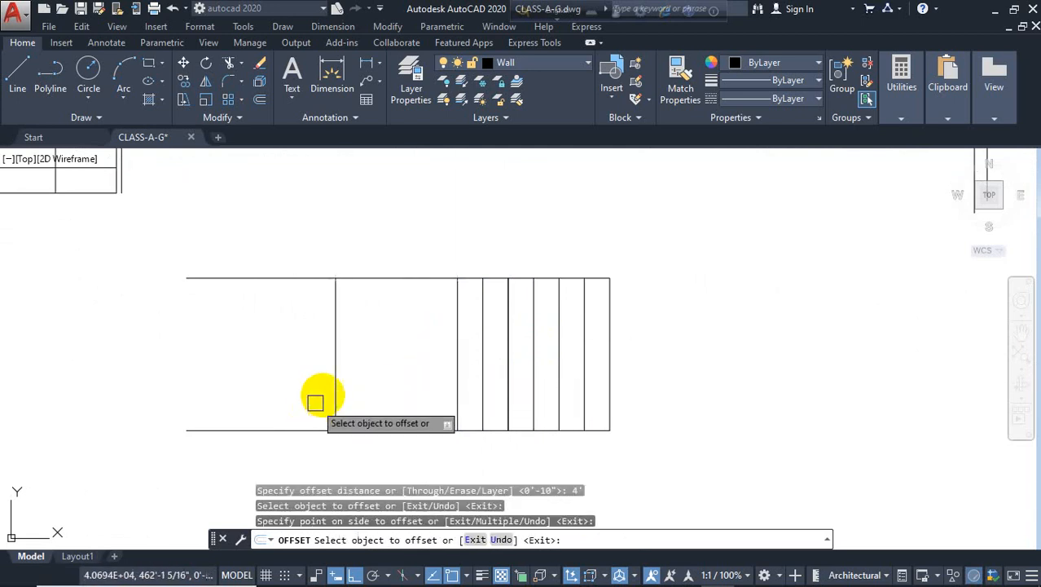
{"action": "key", "text": "Escape"}
{"action": "middle_click_drag", "start_coordinate": [384, 395], "coordinate": [599, 367]}
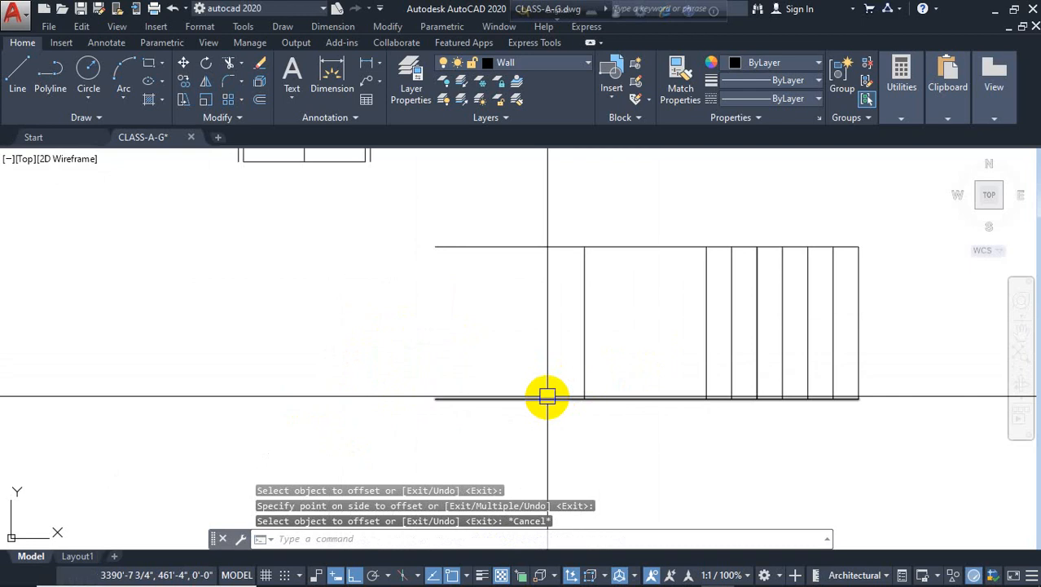
{"action": "type", "text": "o"}
{"action": "key", "text": "Return"}
{"action": "key", "text": "Escape"}
{"action": "key", "text": "Escape"}
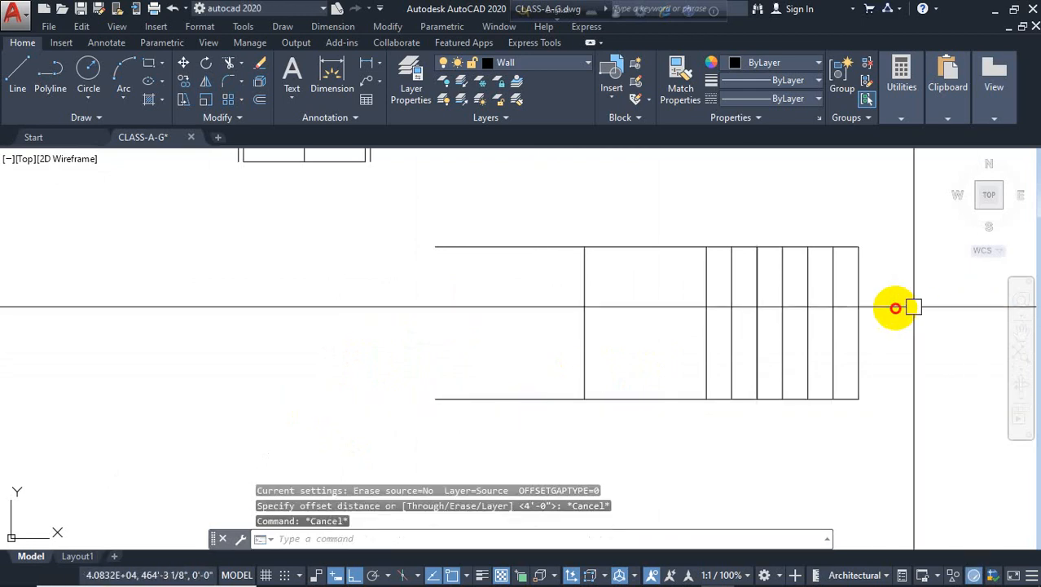
Copy the tread lines leftward so they start at the landing's left edge
{"action": "left_click", "coordinate": [899, 305]}
{"action": "left_click", "coordinate": [706, 335]}
{"action": "type", "text": "c"}
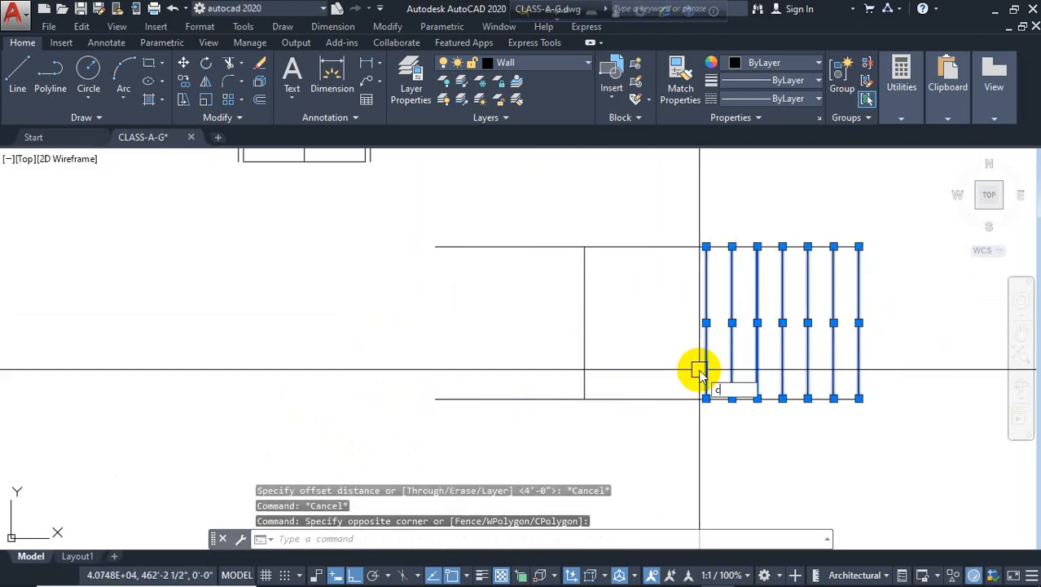
{"action": "type", "text": "o"}
{"action": "key", "text": "Return"}
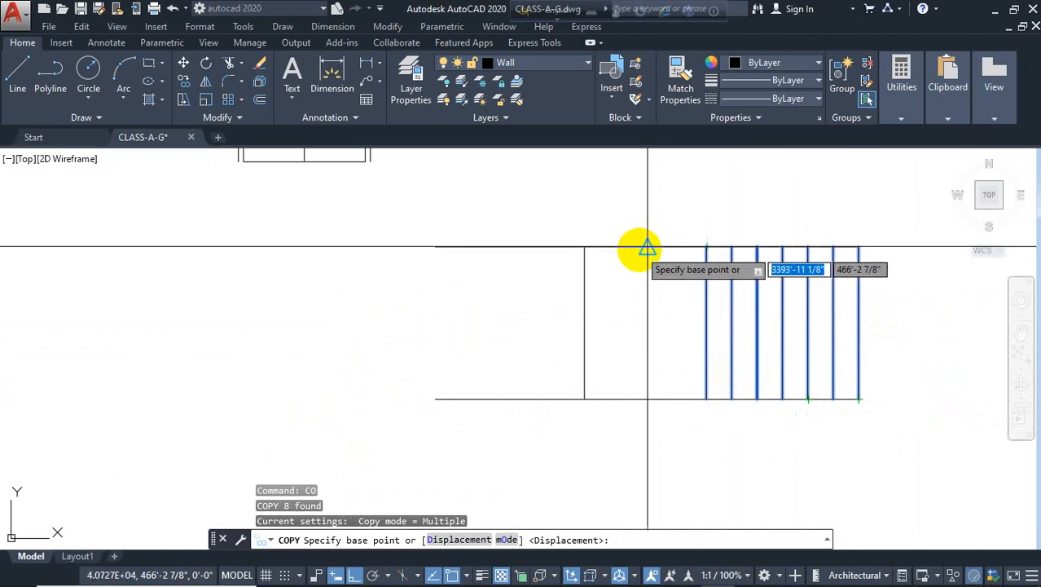
{"action": "left_click", "coordinate": [858, 247]}
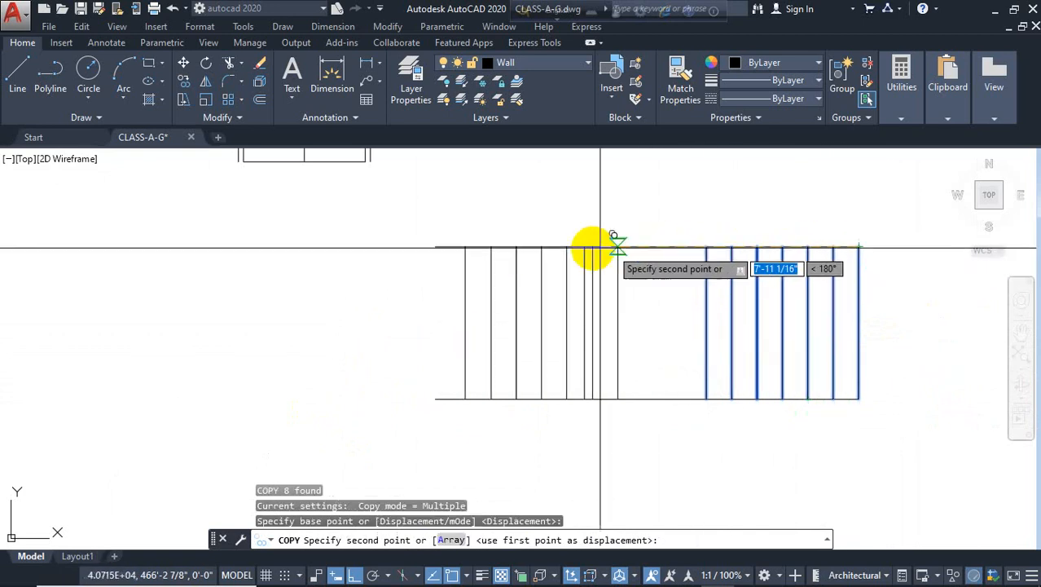
{"action": "left_click", "coordinate": [584, 247]}
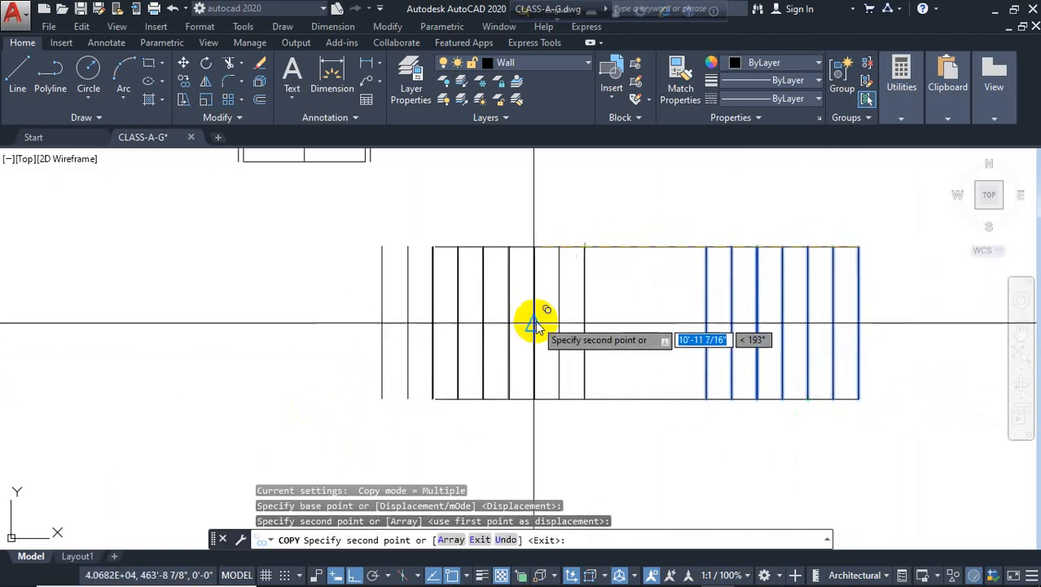
{"action": "key", "text": "Escape"}
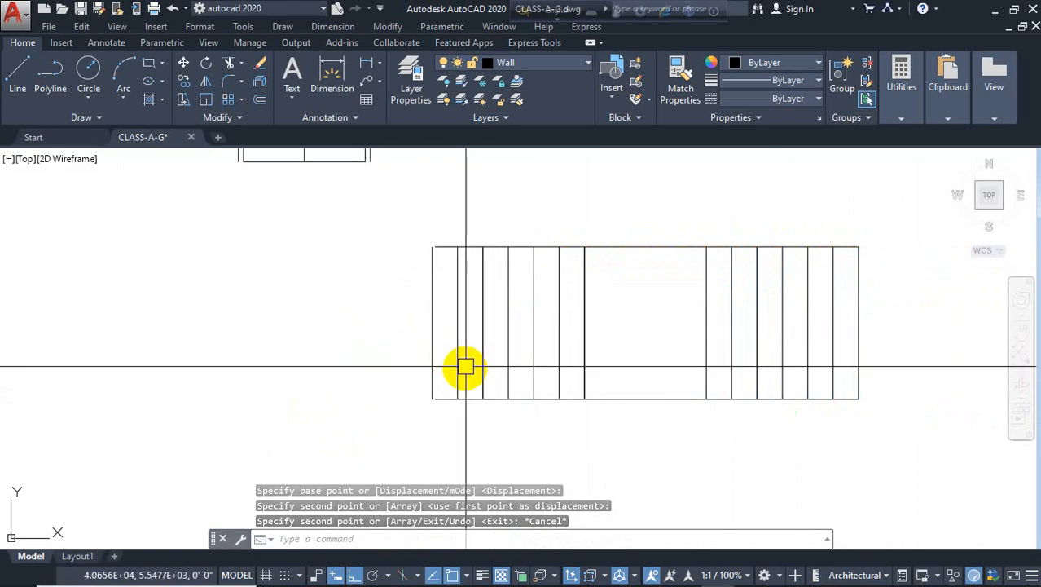
Extend the bottom side line to the leftmost tread and delete the duplicate line at the landing edge
{"action": "type", "text": "ex"}
{"action": "key", "text": "Return"}
{"action": "key", "text": "Return"}
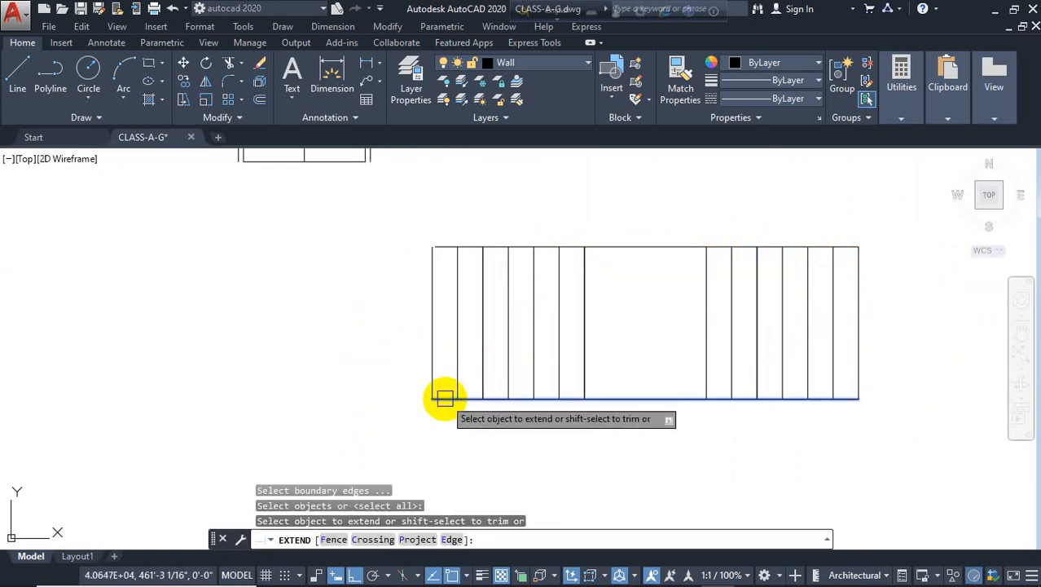
{"action": "left_click", "coordinate": [442, 398]}
{"action": "key", "text": "Escape"}
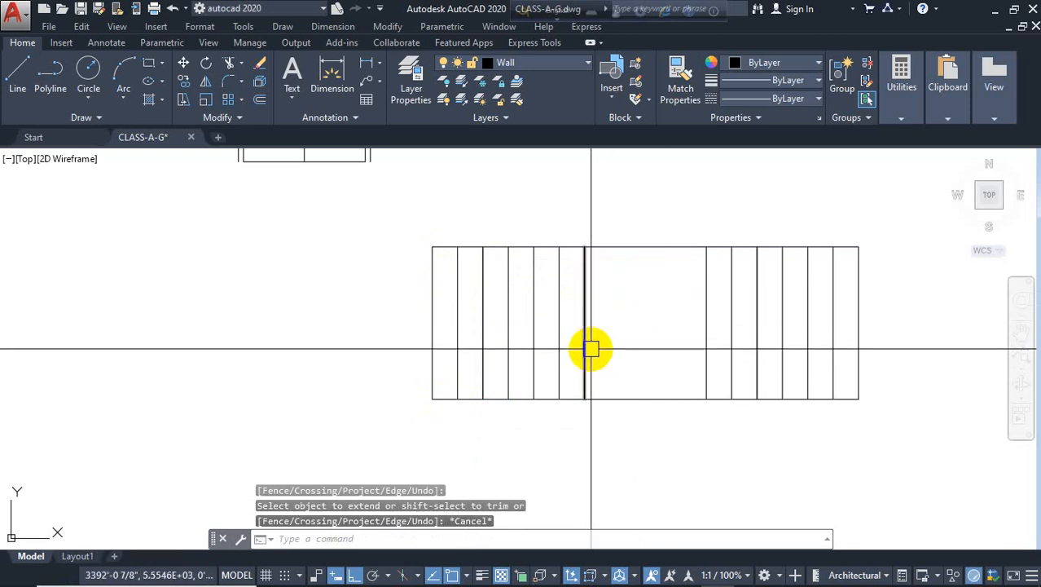
{"action": "key", "text": "Delete"}
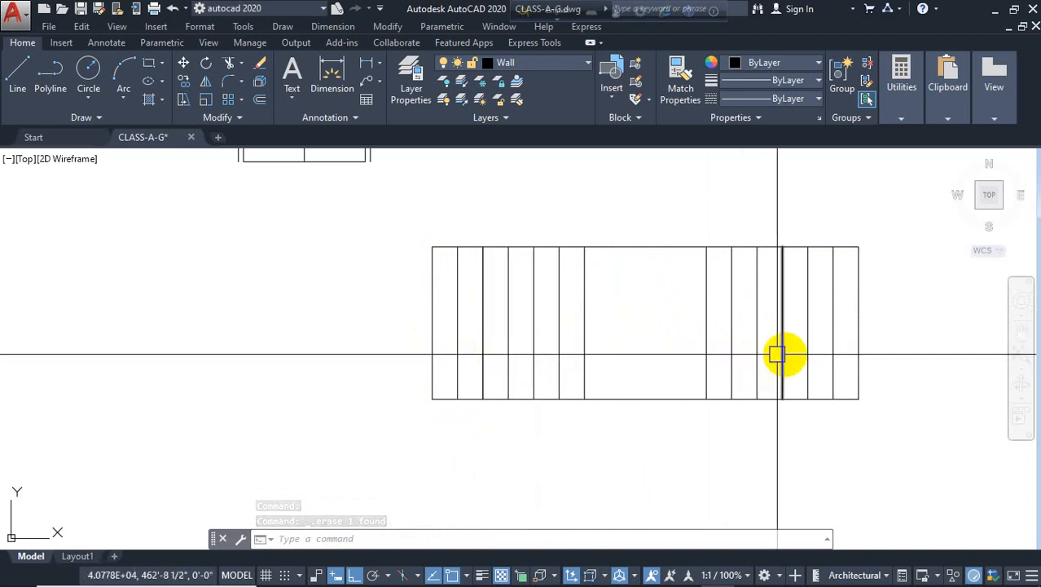
Offset both end lines of the straight stair 10" outward repeatedly to add three tread lines at each end
{"action": "scroll", "coordinate": [562, 373], "scroll_direction": "down", "scroll_amount": 2}
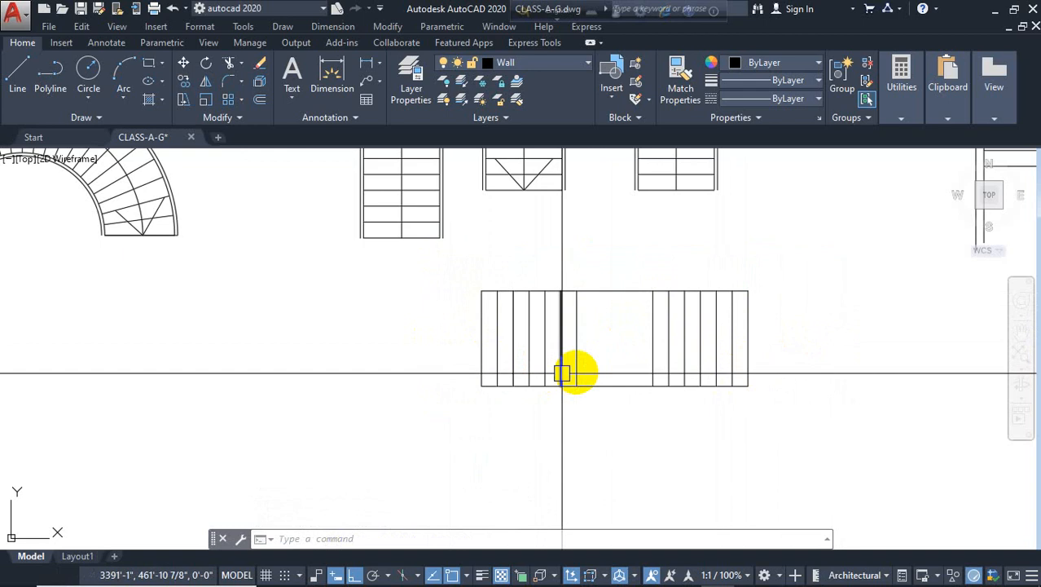
{"action": "type", "text": "o"}
{"action": "key", "text": "Return"}
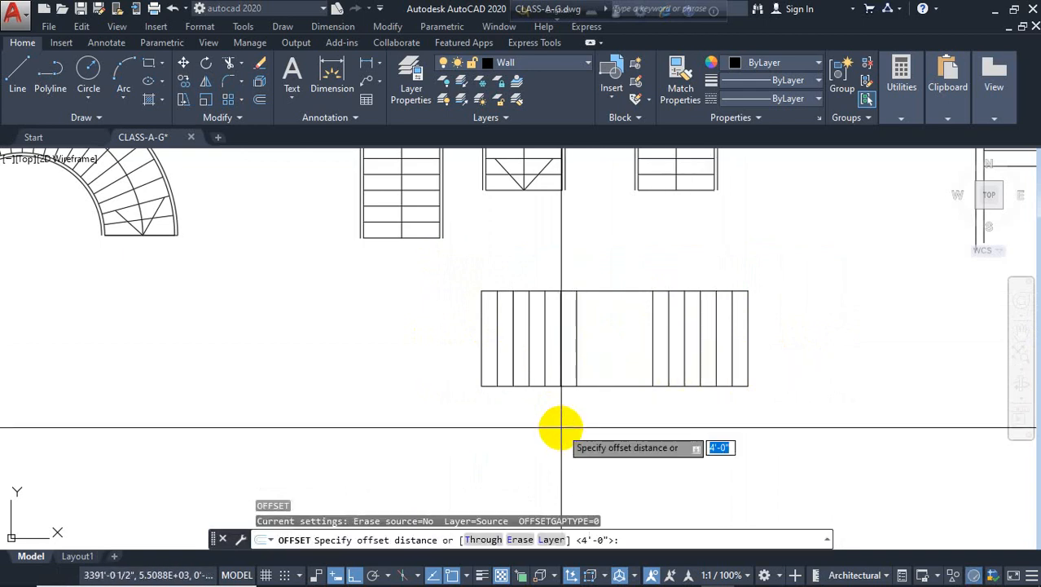
{"action": "type", "text": "10"}
{"action": "key", "text": "Return"}
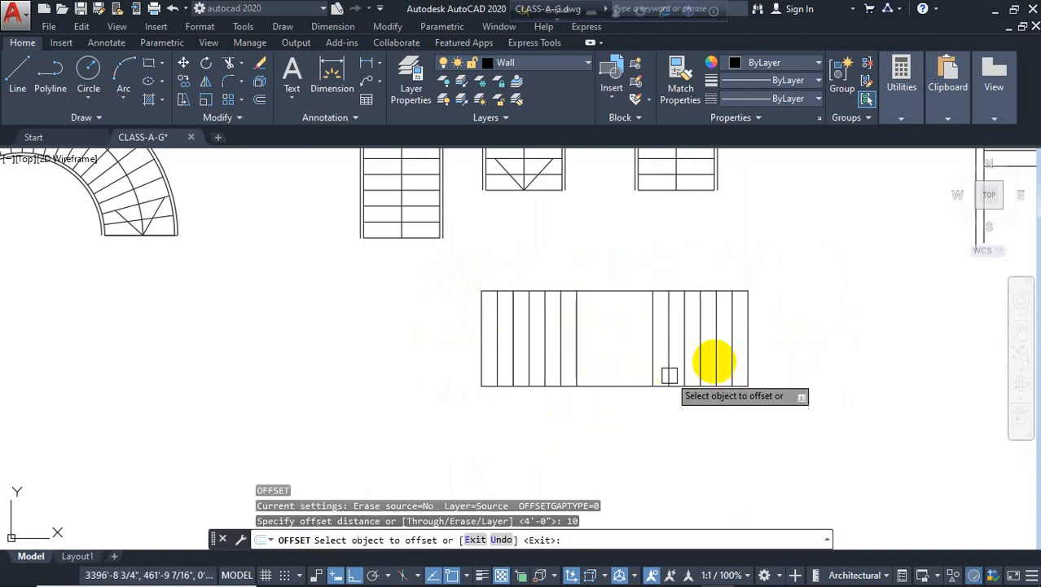
{"action": "left_click", "coordinate": [748, 347]}
{"action": "left_click", "coordinate": [770, 354]}
{"action": "left_click", "coordinate": [763, 358]}
{"action": "left_click", "coordinate": [774, 362]}
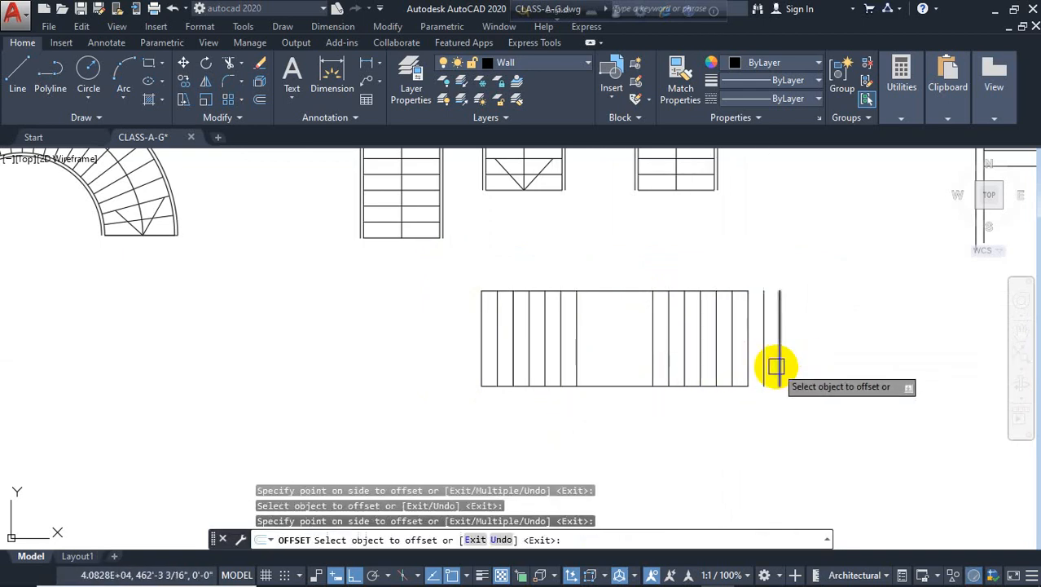
{"action": "left_click", "coordinate": [780, 363]}
{"action": "left_click", "coordinate": [803, 359]}
{"action": "left_click", "coordinate": [481, 349]}
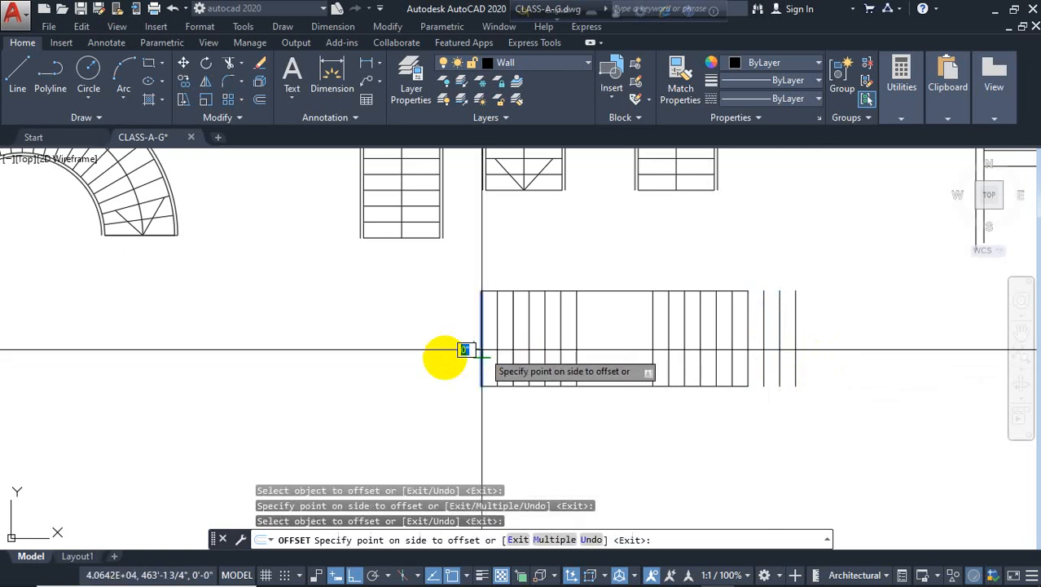
{"action": "left_click", "coordinate": [444, 354]}
{"action": "left_click", "coordinate": [465, 355]}
{"action": "left_click", "coordinate": [442, 355]}
{"action": "left_click", "coordinate": [443, 355]}
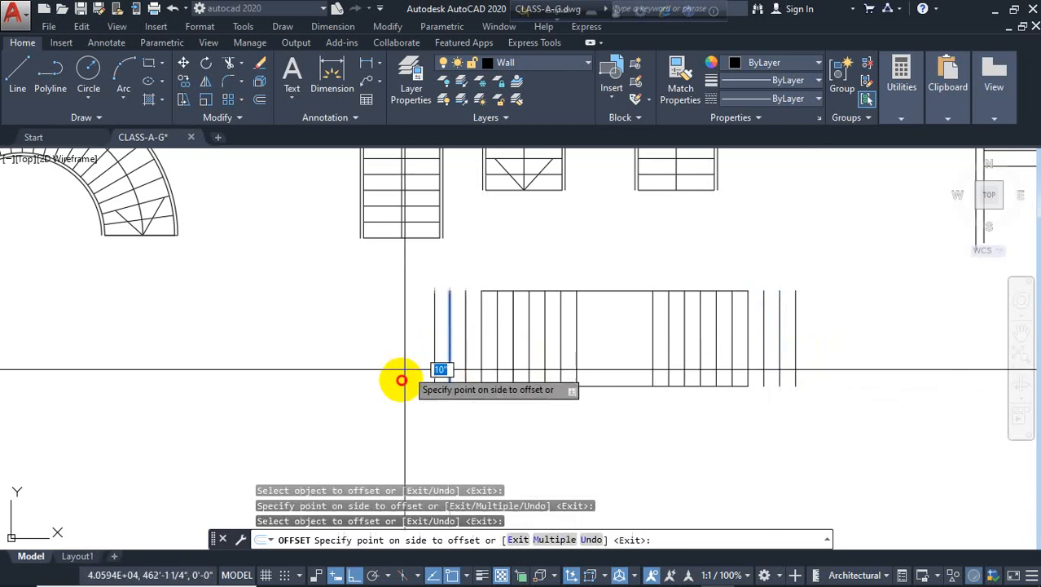
{"action": "left_click", "coordinate": [402, 371]}
{"action": "left_click", "coordinate": [797, 350]}
{"action": "left_click", "coordinate": [864, 352]}
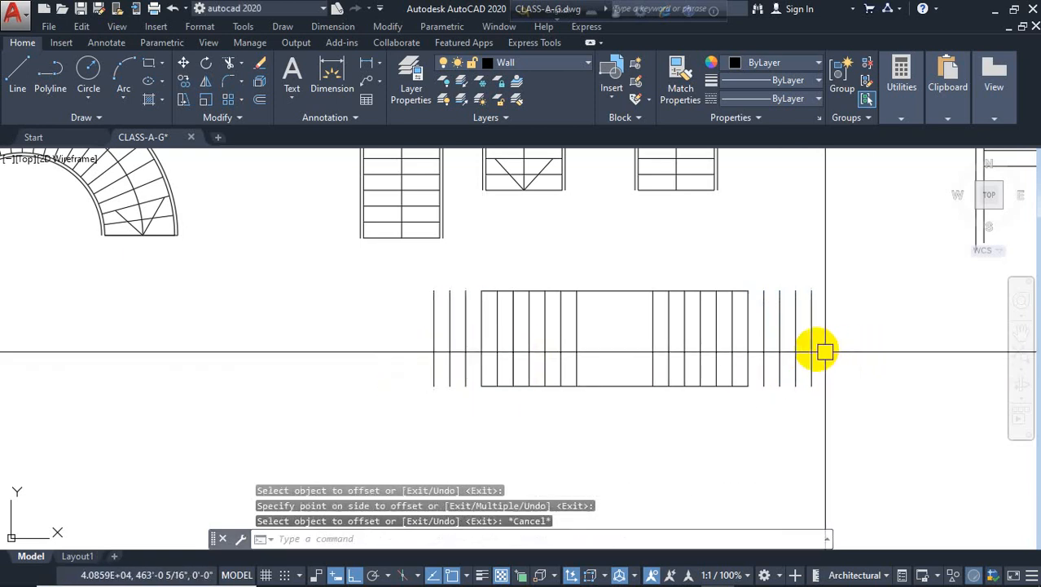
{"action": "key", "text": "Escape"}
Fillet the top and bottom side lines to the outermost new tread lines at both ends of the stair
{"action": "type", "text": "f"}
{"action": "key", "text": "Return"}
{"action": "scroll", "coordinate": [736, 294], "scroll_direction": "up", "scroll_amount": 2}
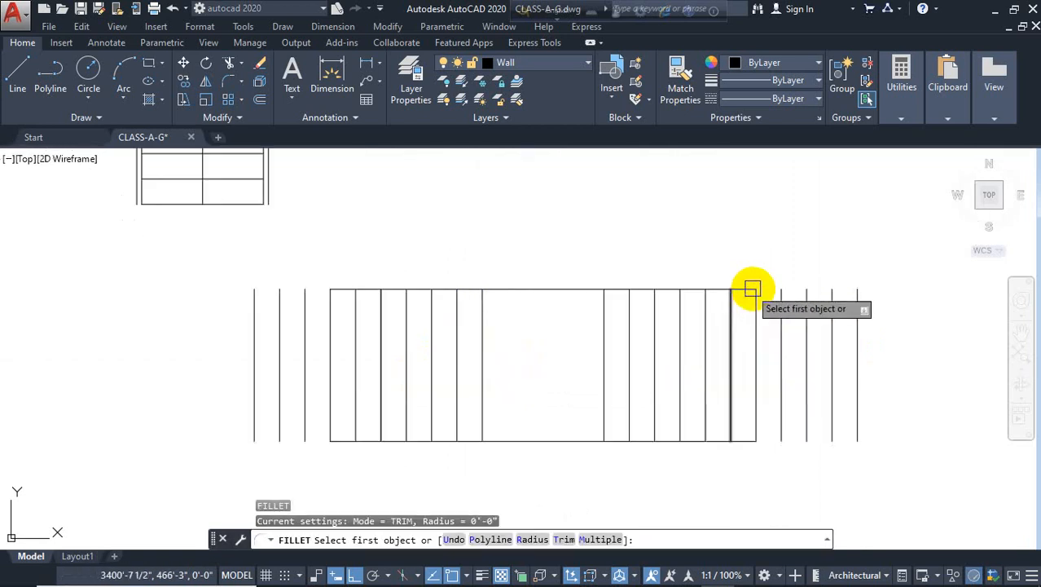
{"action": "left_click", "coordinate": [744, 288]}
{"action": "left_click", "coordinate": [857, 317]}
{"action": "key", "text": "Return"}
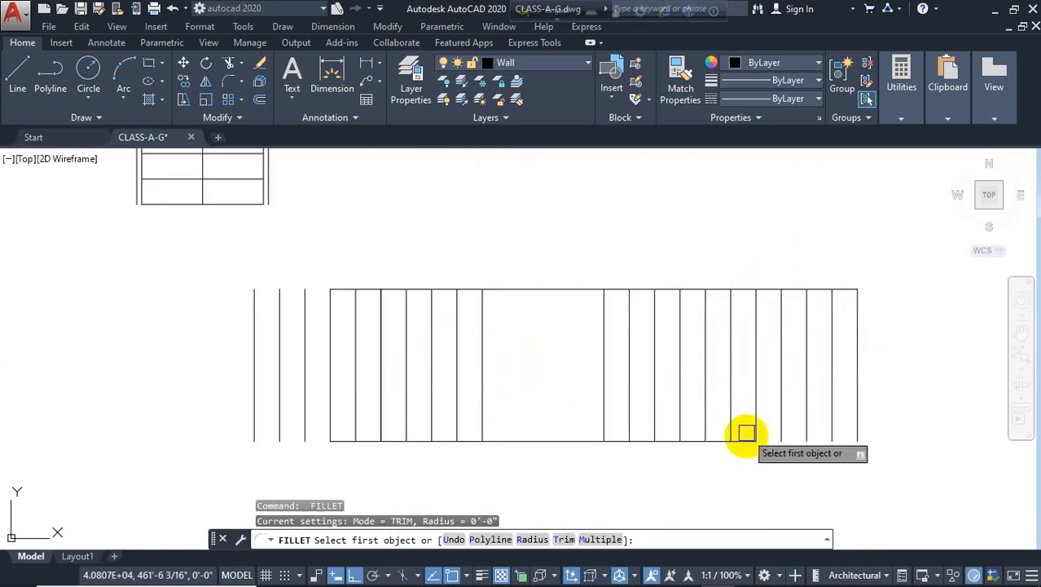
{"action": "left_click", "coordinate": [745, 441]}
{"action": "left_click", "coordinate": [856, 425]}
{"action": "key", "text": "Return"}
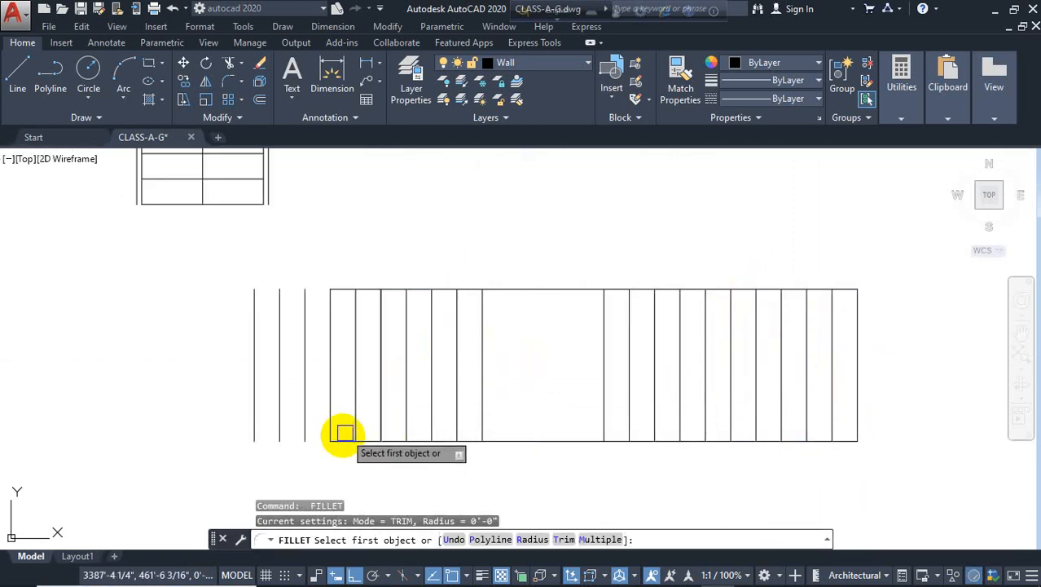
{"action": "left_click", "coordinate": [341, 438]}
{"action": "left_click", "coordinate": [255, 420]}
{"action": "key", "text": "Return"}
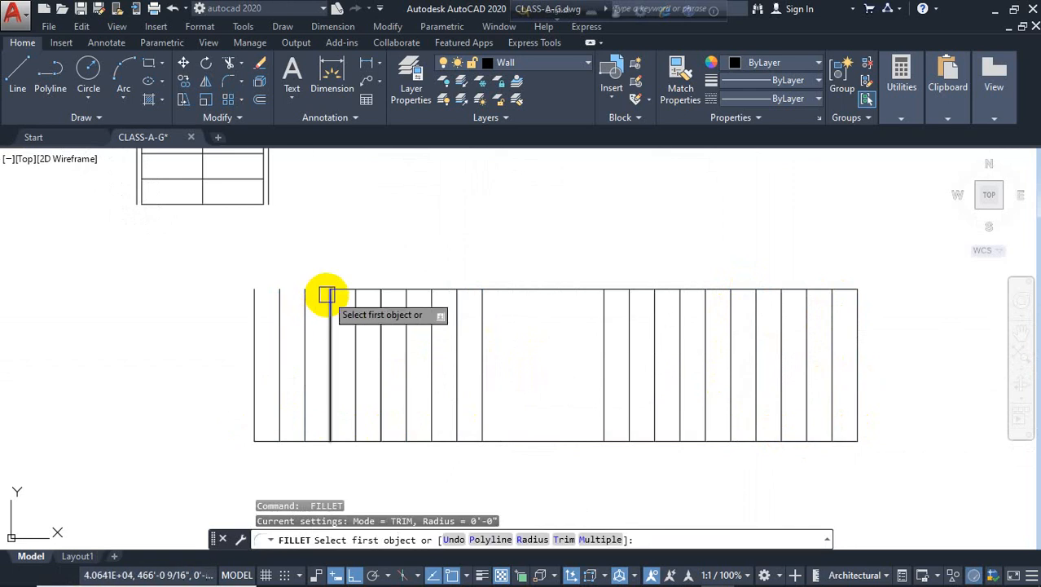
{"action": "left_click", "coordinate": [339, 286]}
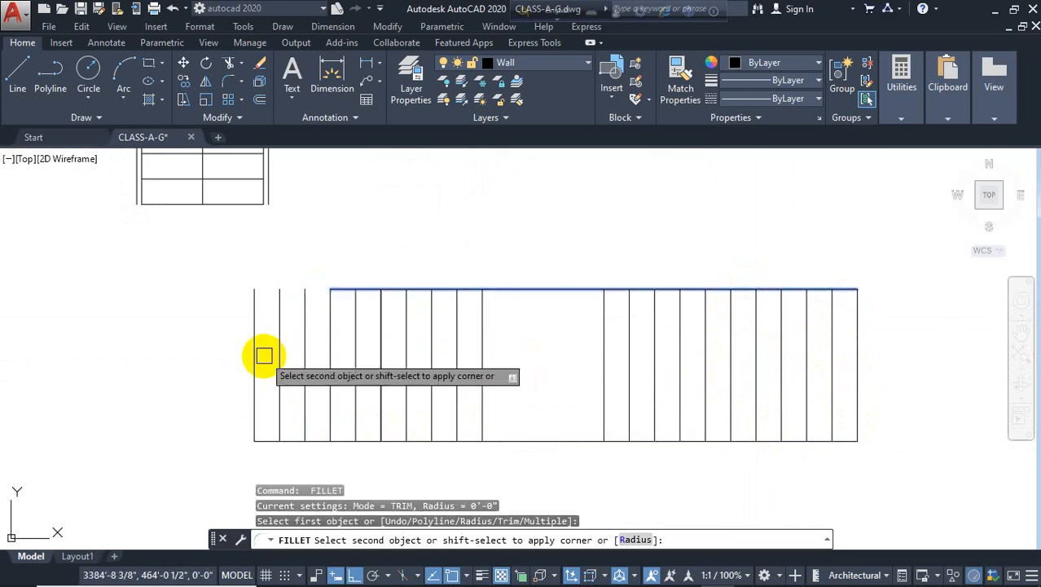
{"action": "left_click", "coordinate": [256, 359]}
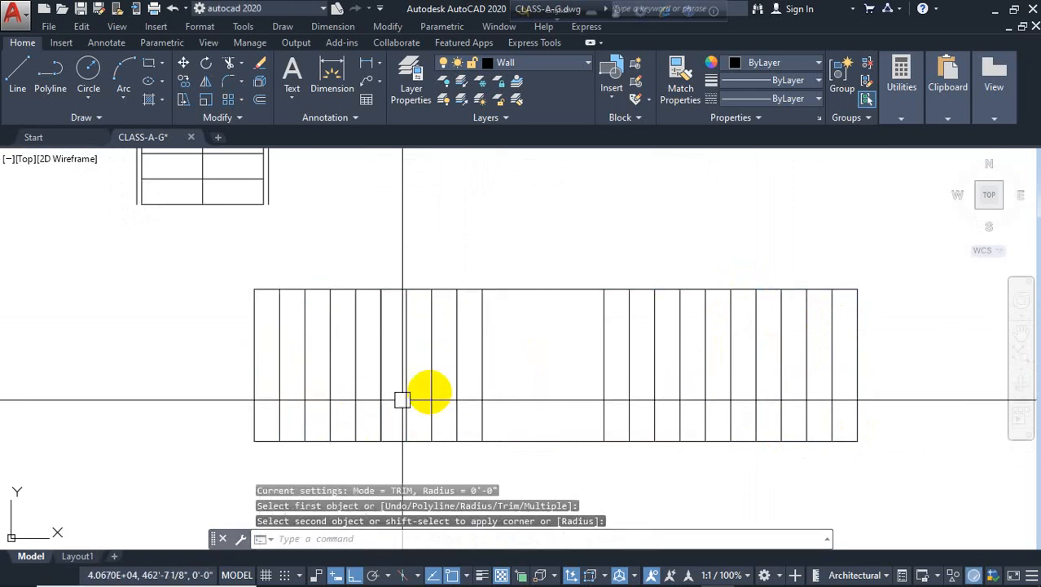
{"action": "key", "text": "Escape"}
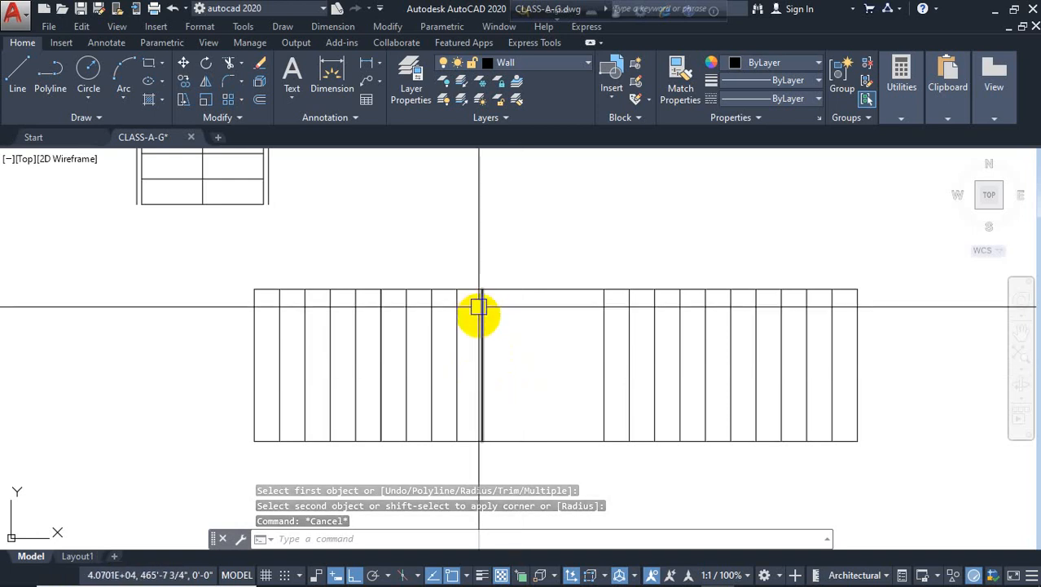
Draw a center line along the stair's length with an arrowhead at its right end
{"action": "scroll", "coordinate": [419, 377], "scroll_direction": "down", "scroll_amount": 2}
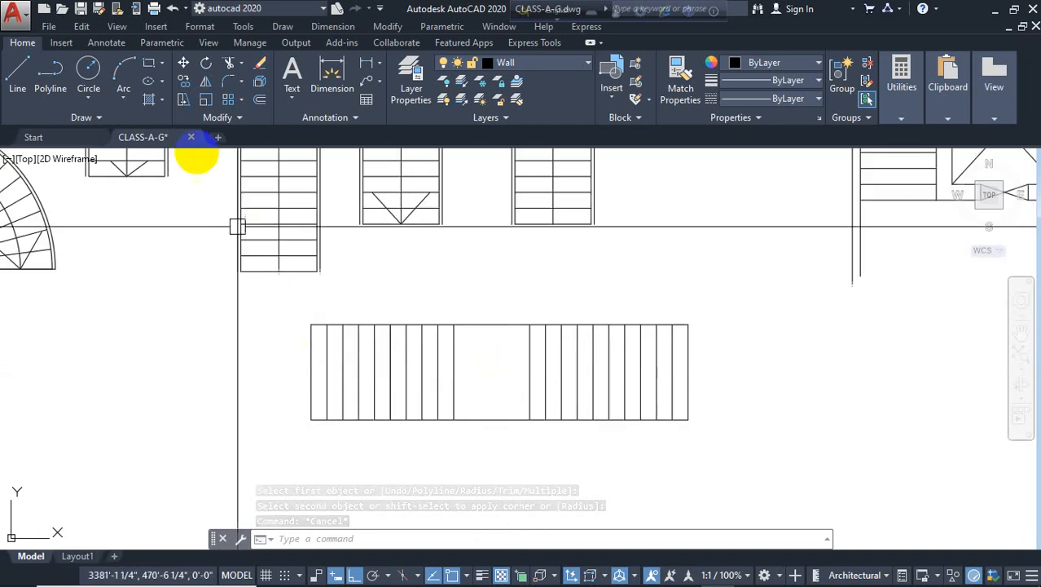
{"action": "left_click", "coordinate": [26, 72]}
{"action": "left_click", "coordinate": [310, 372]}
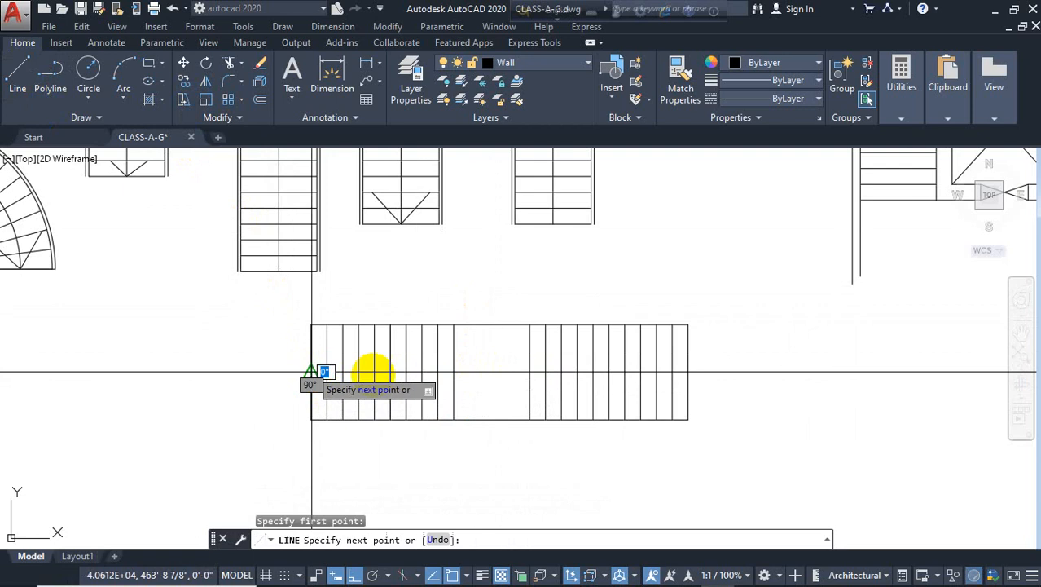
{"action": "left_click", "coordinate": [688, 373]}
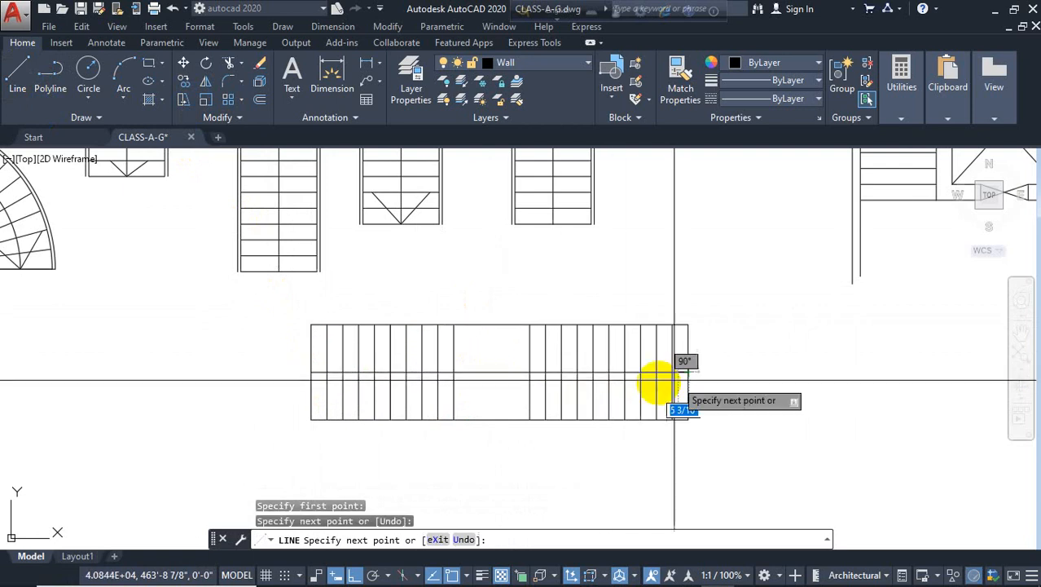
{"action": "left_click", "coordinate": [656, 403]}
{"action": "key", "text": "Return"}
{"action": "key", "text": "Return"}
{"action": "left_click", "coordinate": [689, 372]}
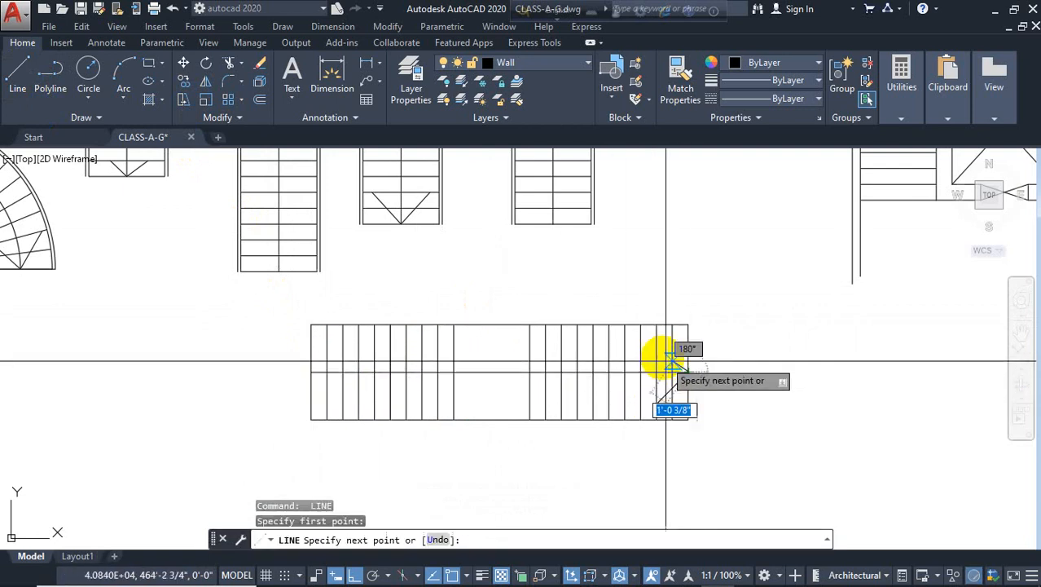
{"action": "left_click", "coordinate": [657, 343]}
{"action": "key", "text": "Return"}
{"action": "key", "text": "Escape"}
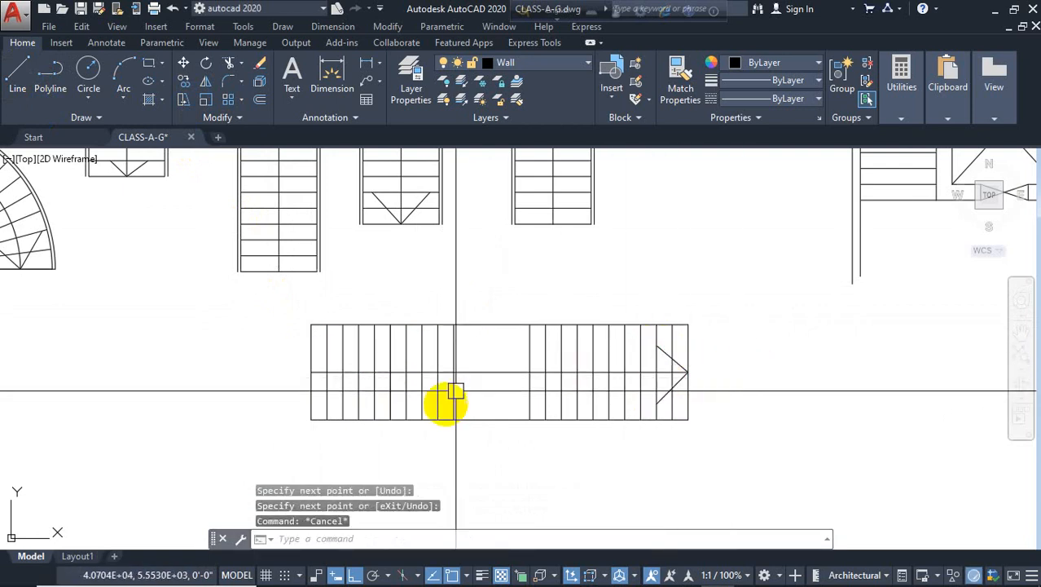
{"action": "scroll", "coordinate": [576, 327], "scroll_direction": "down", "scroll_amount": 4}
{"action": "middle_click_drag", "start_coordinate": [715, 335], "coordinate": [567, 343]}
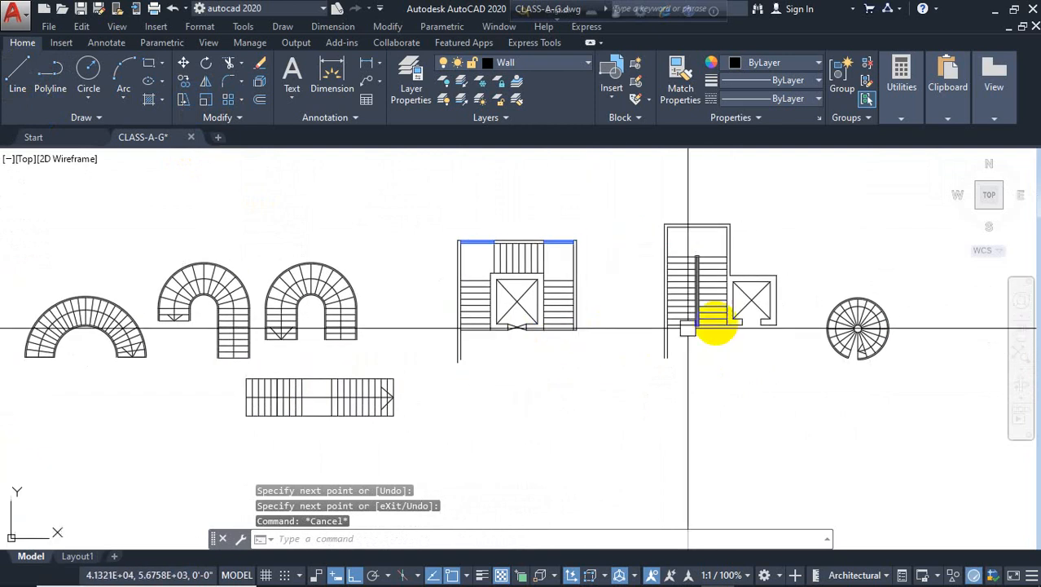
{"action": "scroll", "coordinate": [736, 298], "scroll_direction": "up", "scroll_amount": 2}
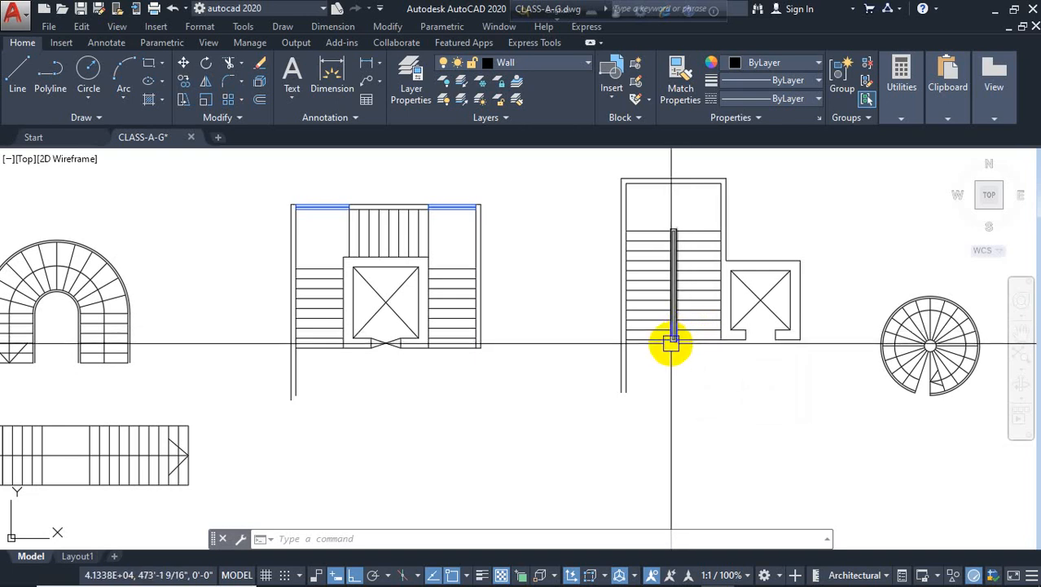
{"action": "middle_click_drag", "start_coordinate": [529, 407], "coordinate": [669, 388]}
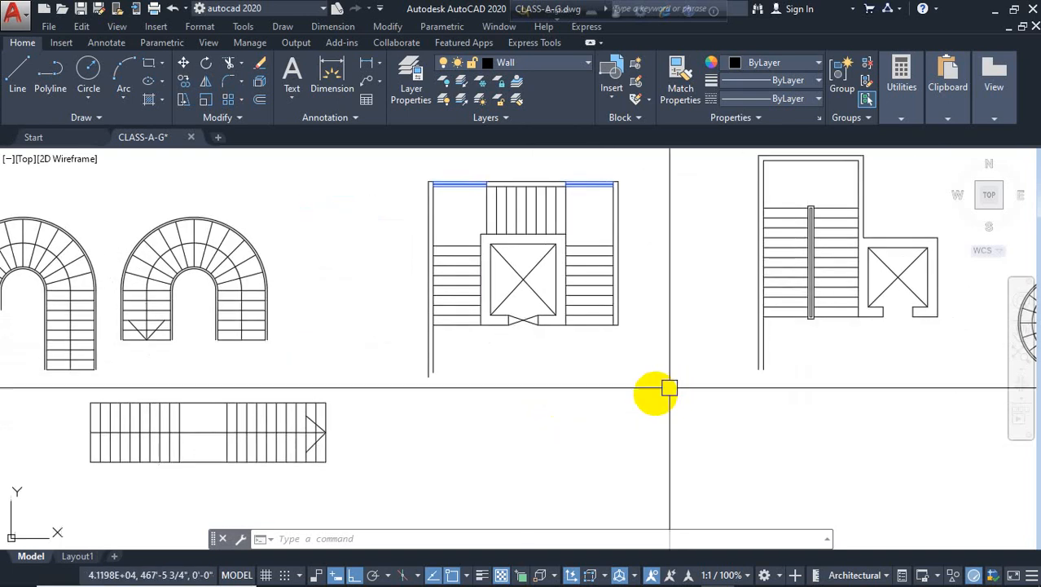
{"action": "key", "text": "Escape"}
{"action": "key", "text": "Escape"}
{"action": "middle_click_drag", "start_coordinate": [532, 419], "coordinate": [565, 360]}
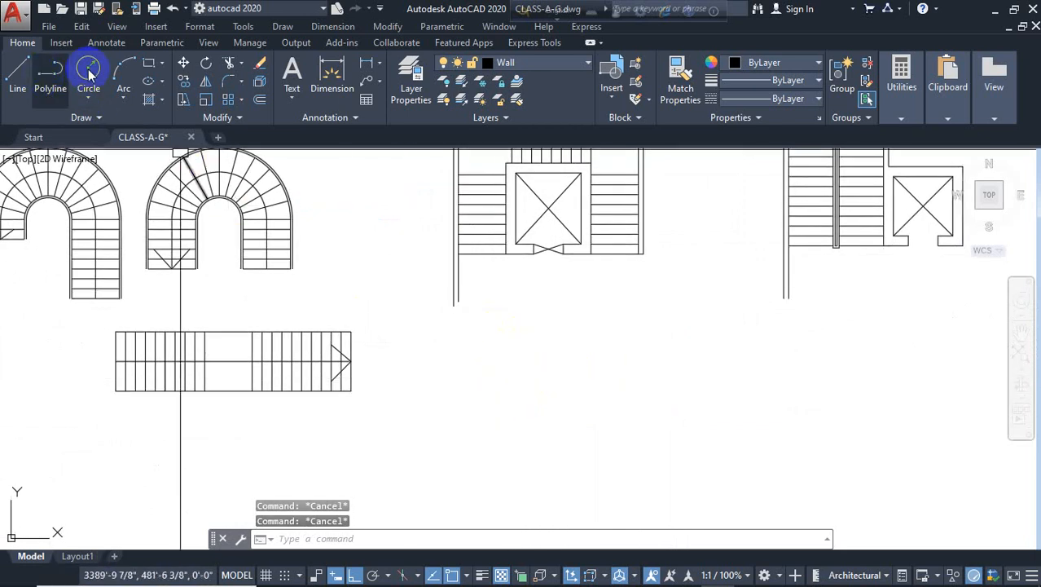
{"action": "left_click", "coordinate": [147, 68]}
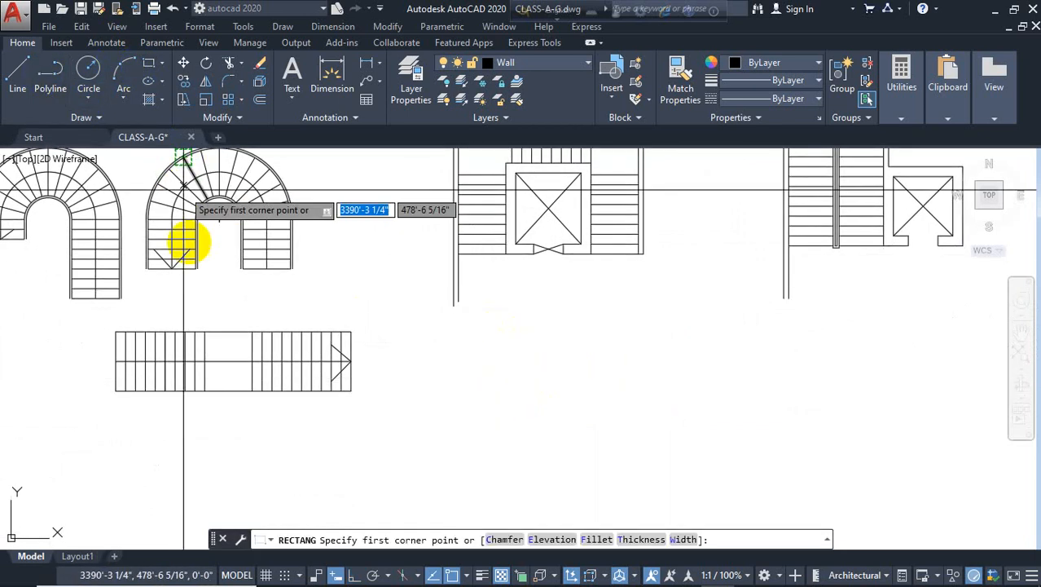
{"action": "key", "text": "Escape"}
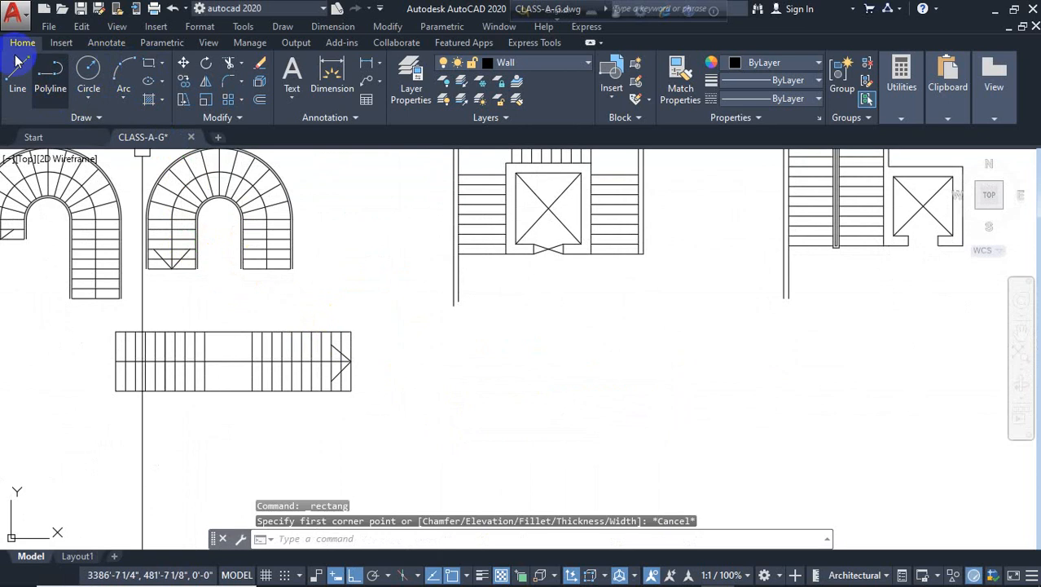
{"action": "left_click", "coordinate": [15, 70]}
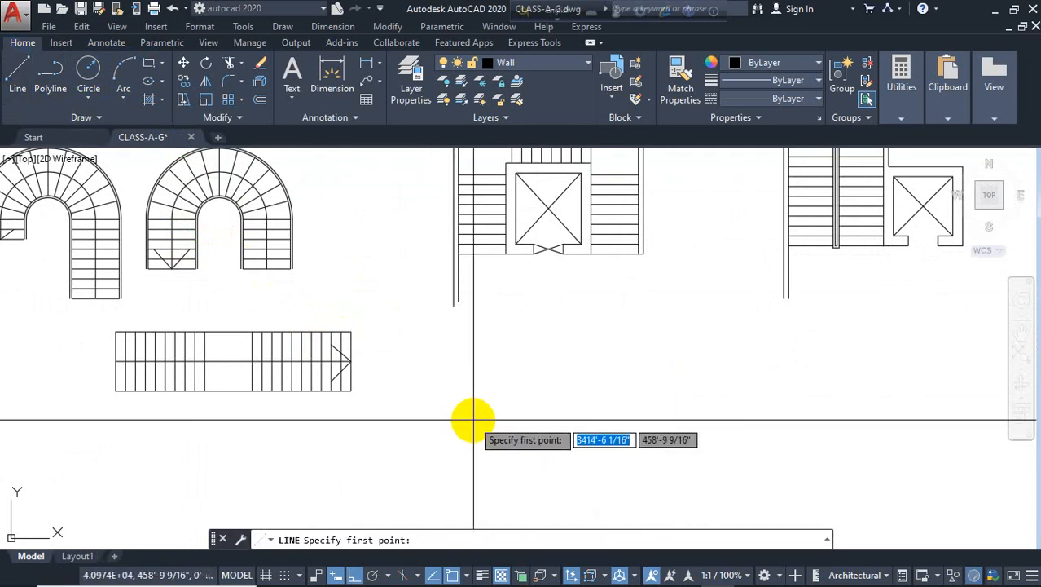
{"action": "key", "text": "Escape"}
{"action": "middle_click_drag", "start_coordinate": [432, 432], "coordinate": [392, 409]}
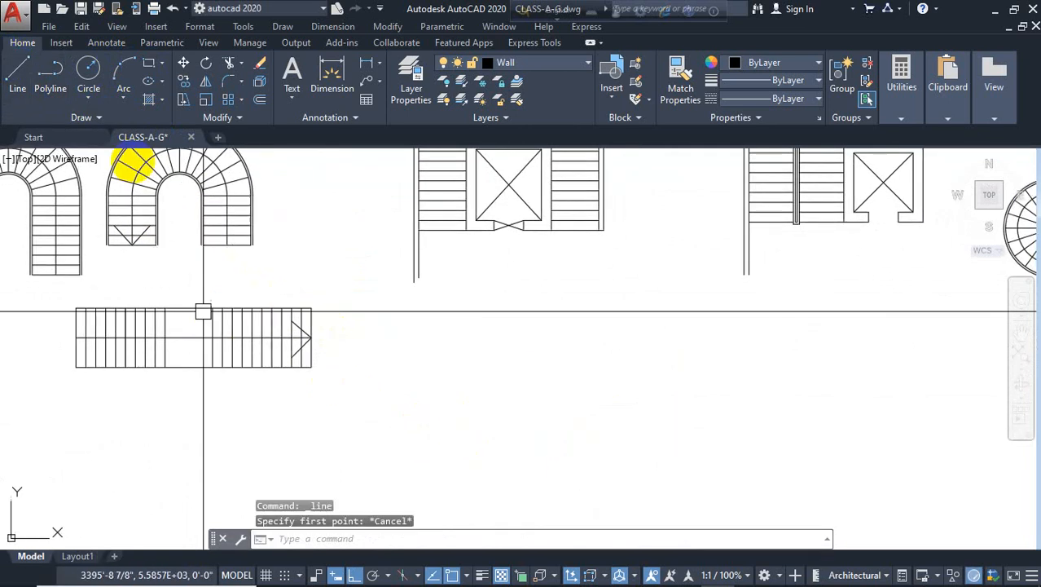
{"action": "left_click", "coordinate": [23, 78]}
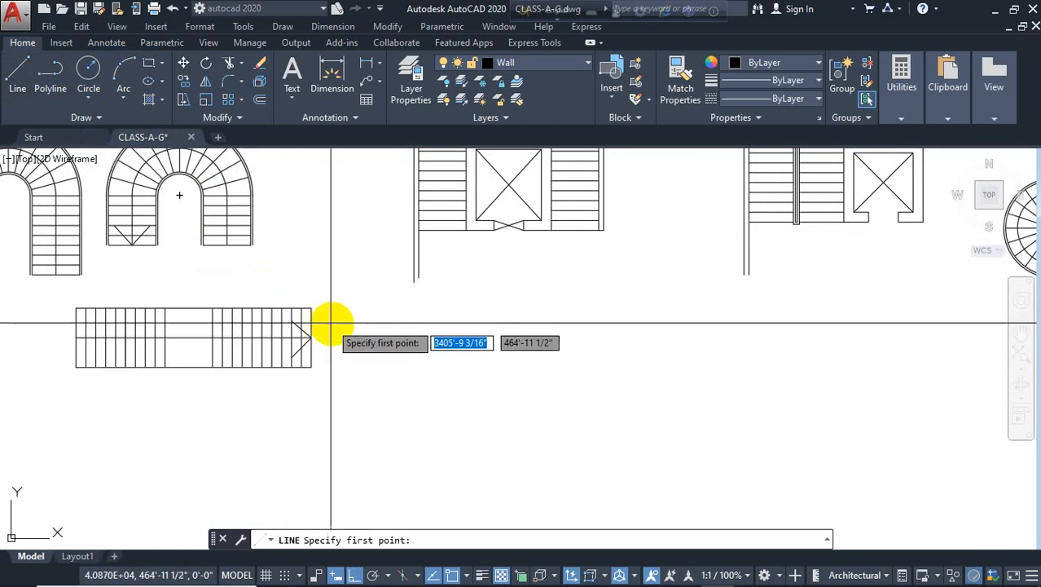
{"action": "key", "text": "Escape"}
Select the whole straight stair and copy it to the right
{"action": "left_click", "coordinate": [346, 282]}
{"action": "left_click", "coordinate": [72, 405]}
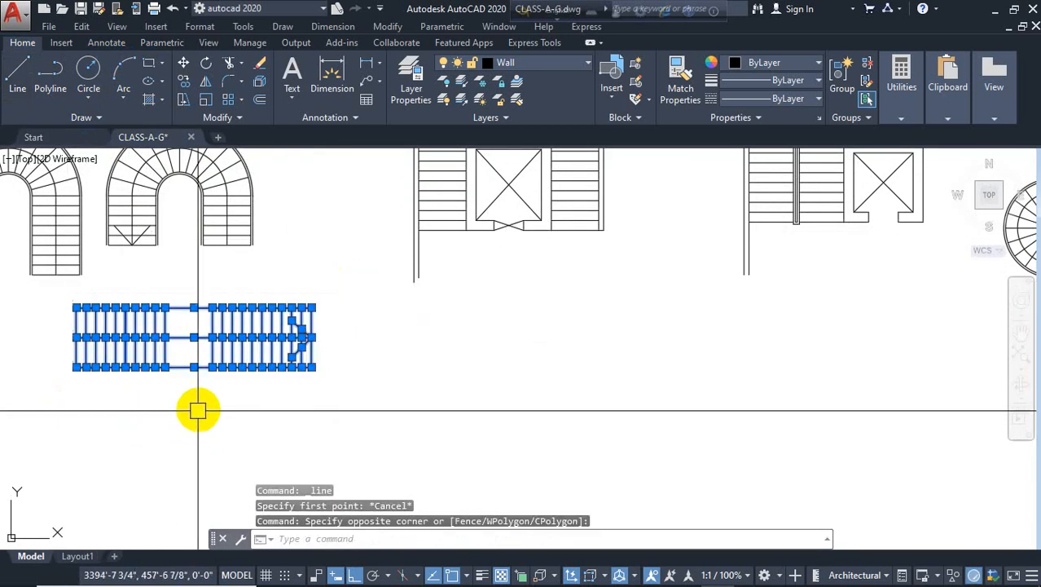
{"action": "type", "text": "co"}
{"action": "key", "text": "Return"}
{"action": "left_click", "coordinate": [241, 420]}
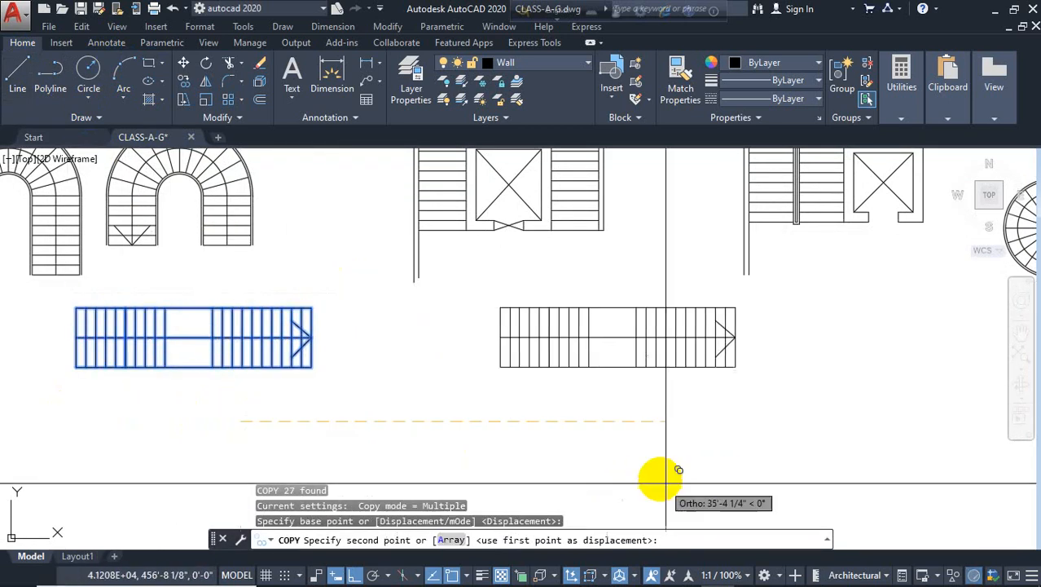
{"action": "left_click", "coordinate": [616, 465]}
{"action": "key", "text": "Escape"}
{"action": "type", "text": "t"}
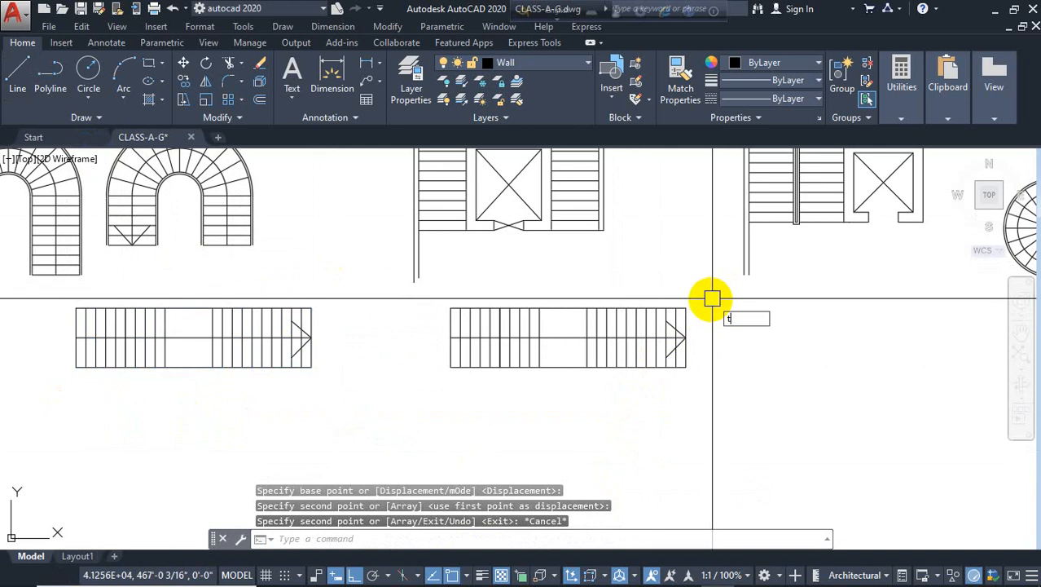
{"action": "type", "text": "e cor"}
{"action": "key", "text": "Return"}
{"action": "left_click", "coordinate": [714, 294]}
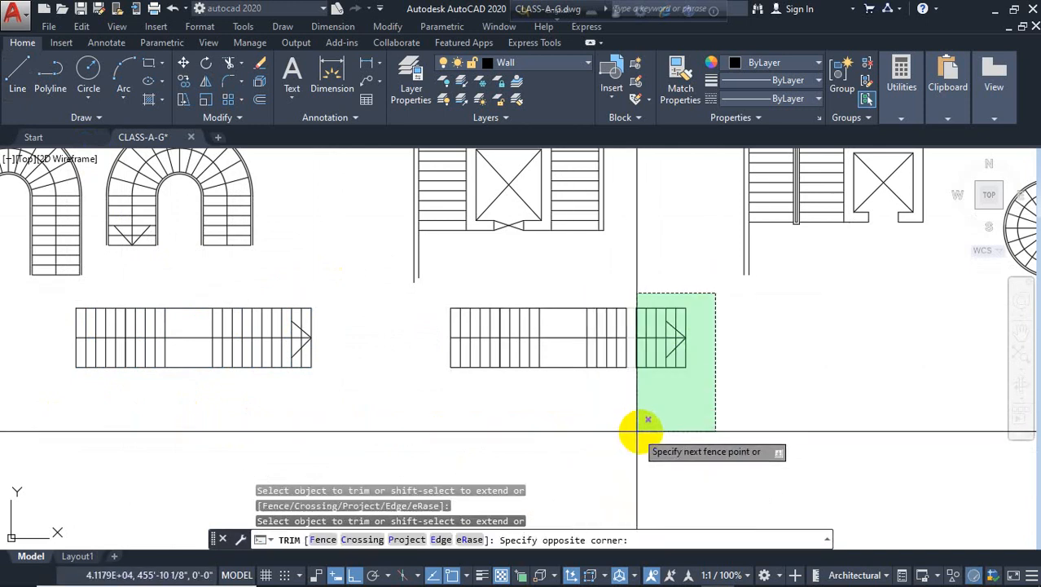
{"action": "left_click", "coordinate": [750, 394]}
{"action": "key", "text": "Escape"}
Trim the copied stair's side and center lines between the last two tread lines at its right end
{"action": "scroll", "coordinate": [515, 352], "scroll_direction": "up", "scroll_amount": 3}
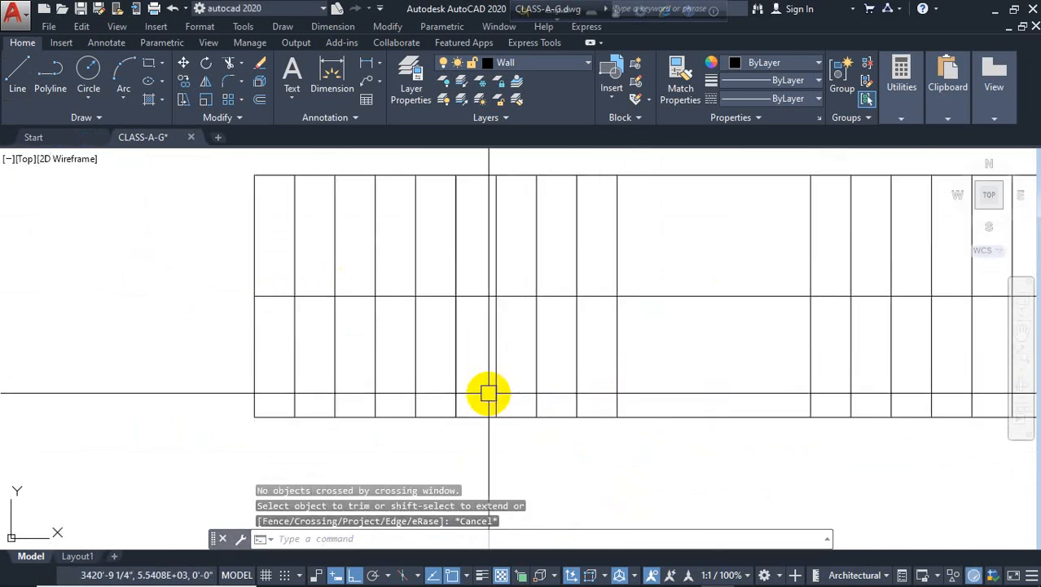
{"action": "scroll", "coordinate": [380, 393], "scroll_direction": "down", "scroll_amount": 3}
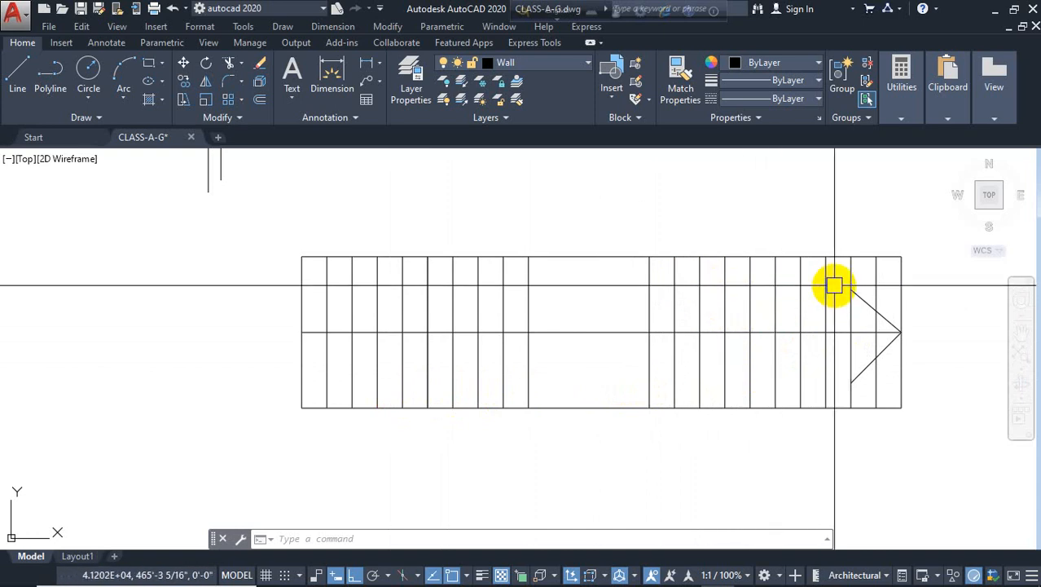
{"action": "key", "text": "Return"}
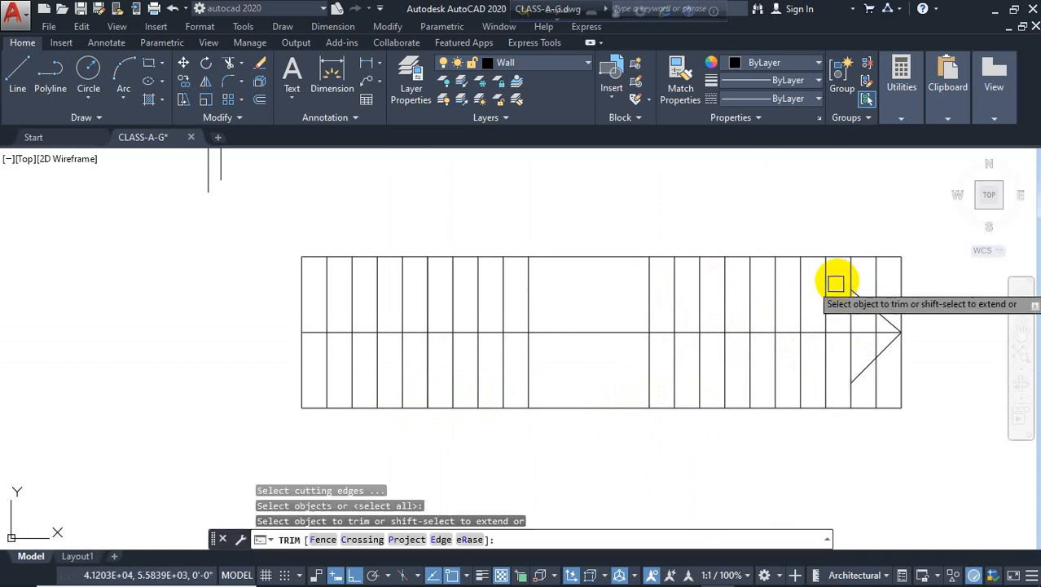
{"action": "left_click", "coordinate": [838, 257]}
{"action": "left_click", "coordinate": [838, 327]}
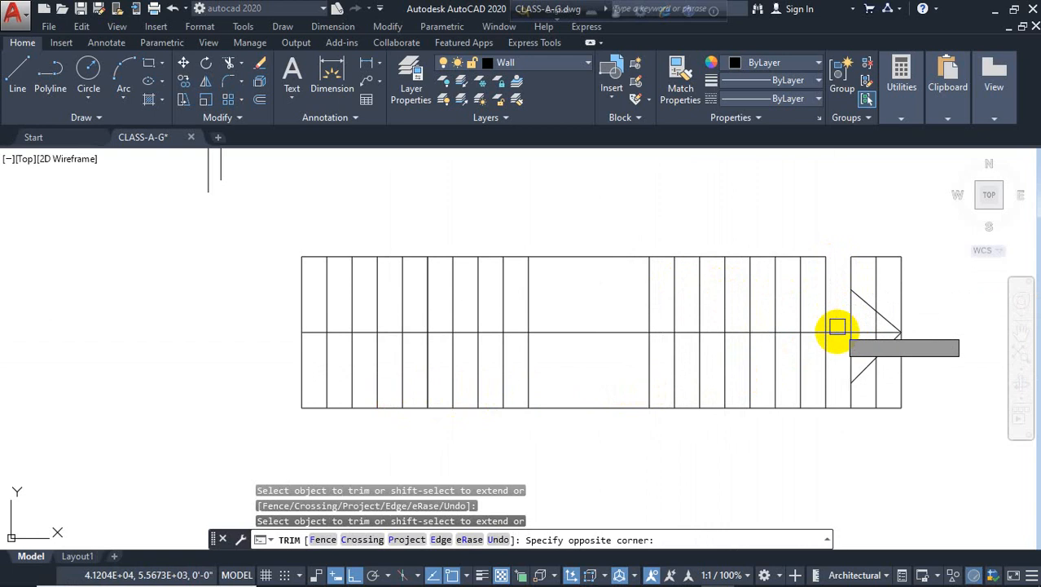
{"action": "left_click", "coordinate": [838, 338]}
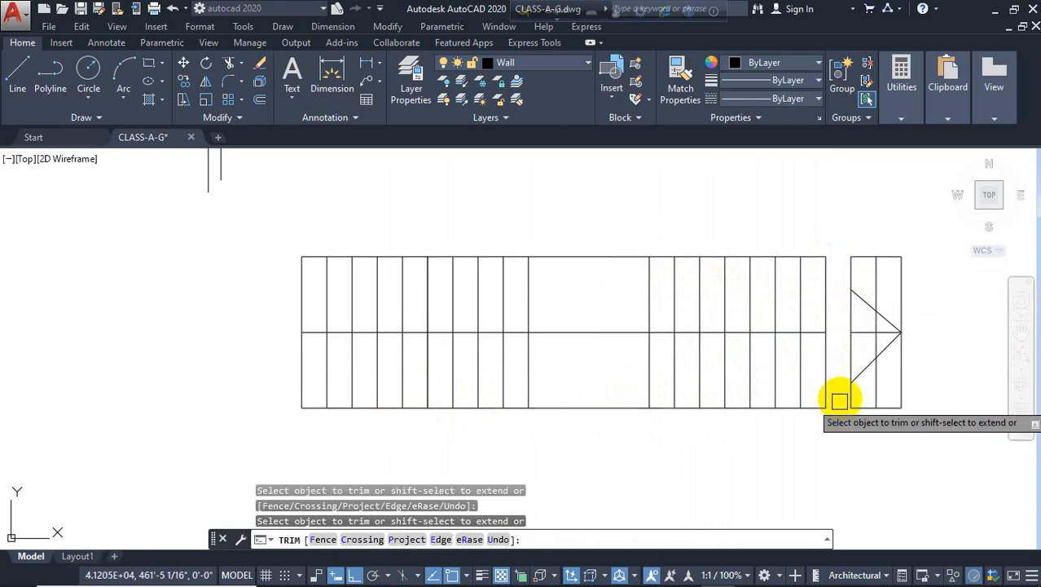
{"action": "key", "text": "Escape"}
Erase the arrowhead and the right-end tread lines of the copied stair
{"action": "left_click", "coordinate": [908, 242]}
{"action": "left_click", "coordinate": [840, 439]}
{"action": "key", "text": "Delete"}
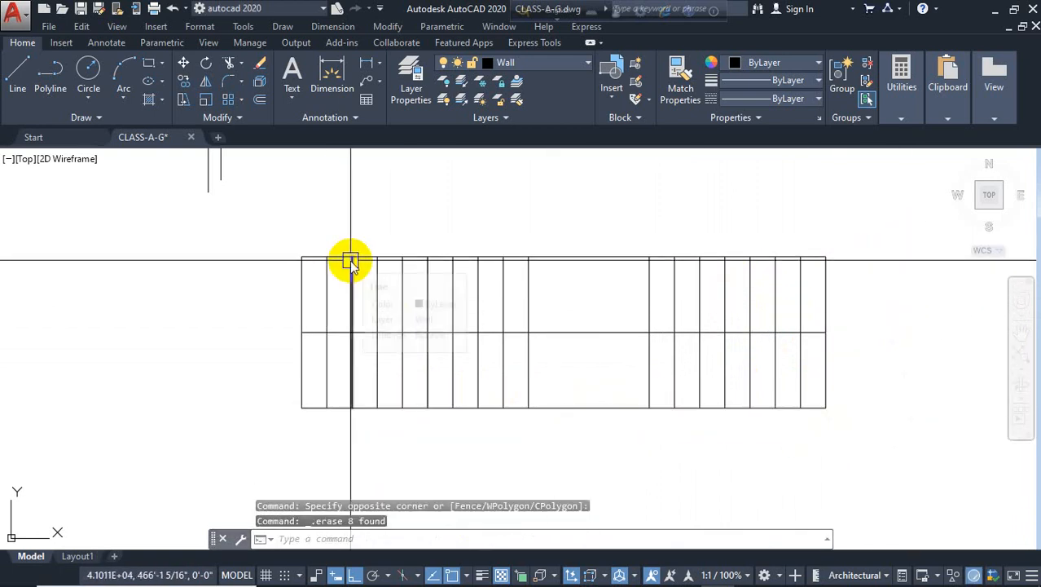
Trim the copied stair's side and center lines between the first two tread lines at its left end
{"action": "type", "text": "tr"}
{"action": "key", "text": "Return"}
{"action": "key", "text": "Return"}
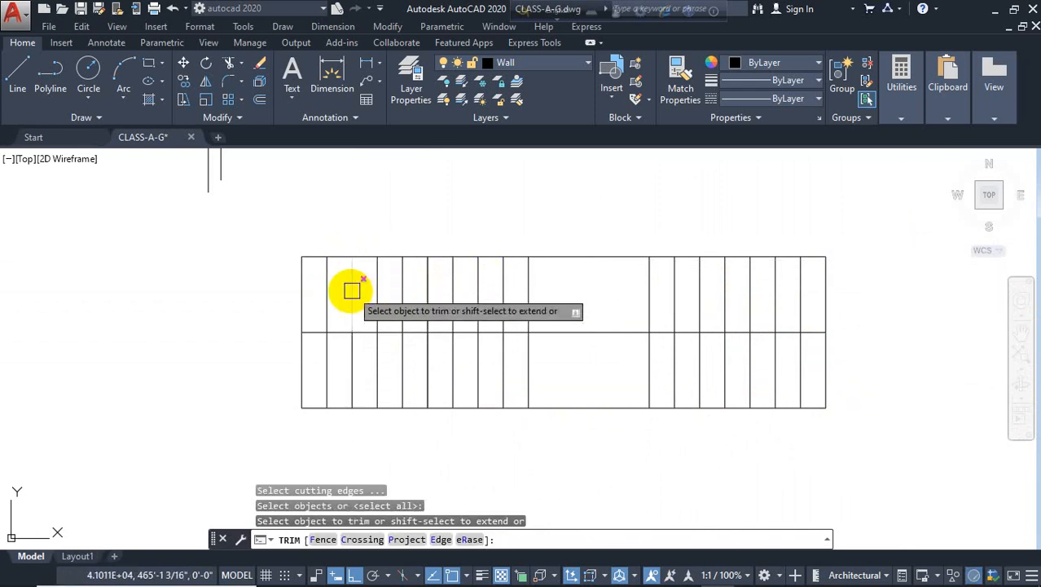
{"action": "left_click", "coordinate": [339, 241]}
{"action": "left_click", "coordinate": [295, 449]}
{"action": "key", "text": "Escape"}
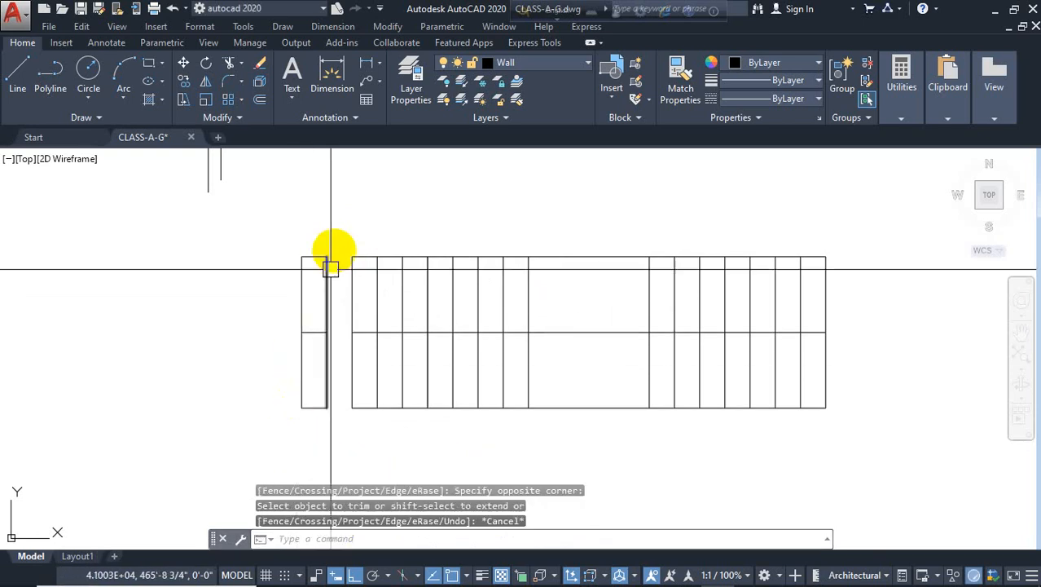
Erase the left-end tread lines and line pieces of the copied stair
{"action": "left_click", "coordinate": [334, 249]}
{"action": "left_click", "coordinate": [341, 202]}
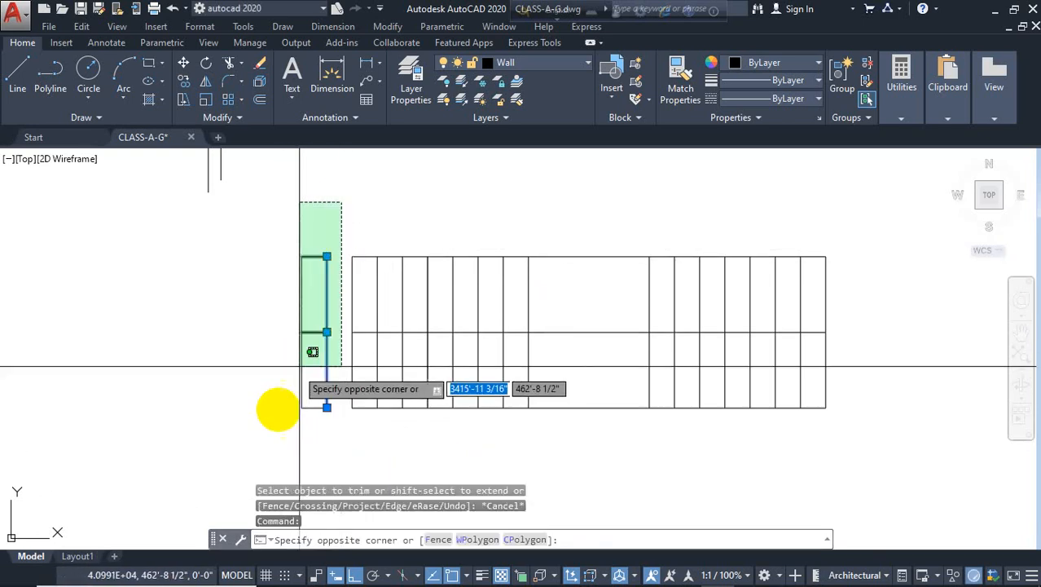
{"action": "left_click", "coordinate": [273, 427]}
{"action": "key", "text": "Delete"}
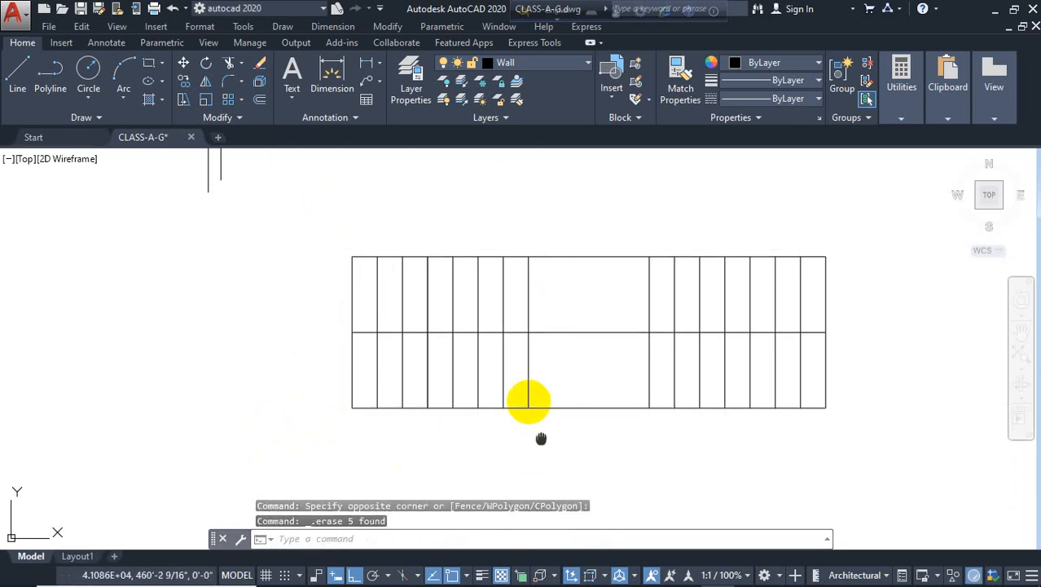
Draw two vertical lines about 5'-7" long down from the stair's bottom edge to form a perpendicular flight
{"action": "middle_click_drag", "start_coordinate": [541, 439], "coordinate": [512, 343]}
{"action": "type", "text": "l"}
{"action": "key", "text": "Return"}
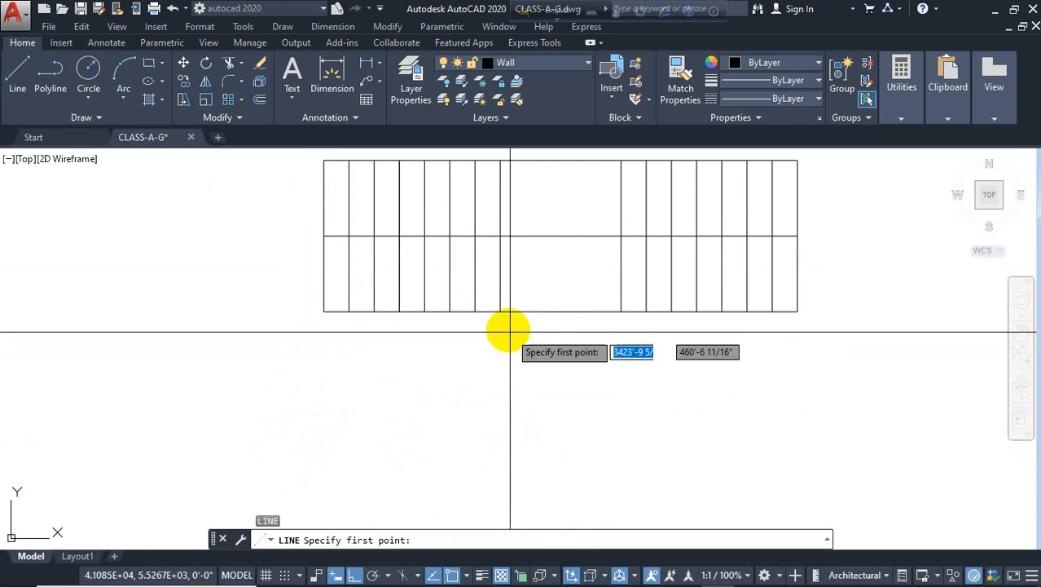
{"action": "left_click", "coordinate": [499, 311]}
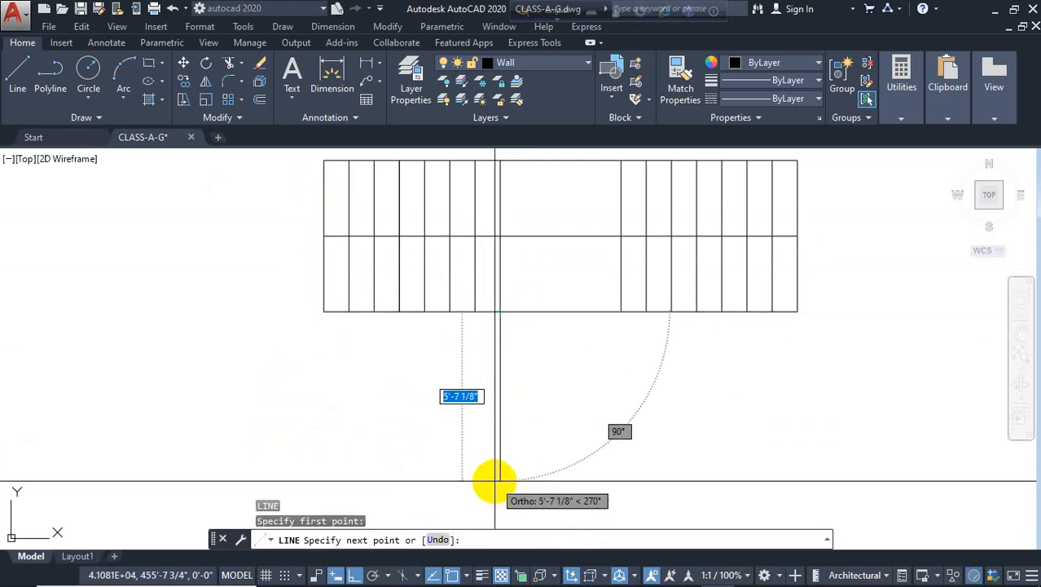
{"action": "left_click", "coordinate": [495, 481]}
{"action": "key", "text": "Return"}
{"action": "key", "text": "Return"}
{"action": "left_click", "coordinate": [619, 311]}
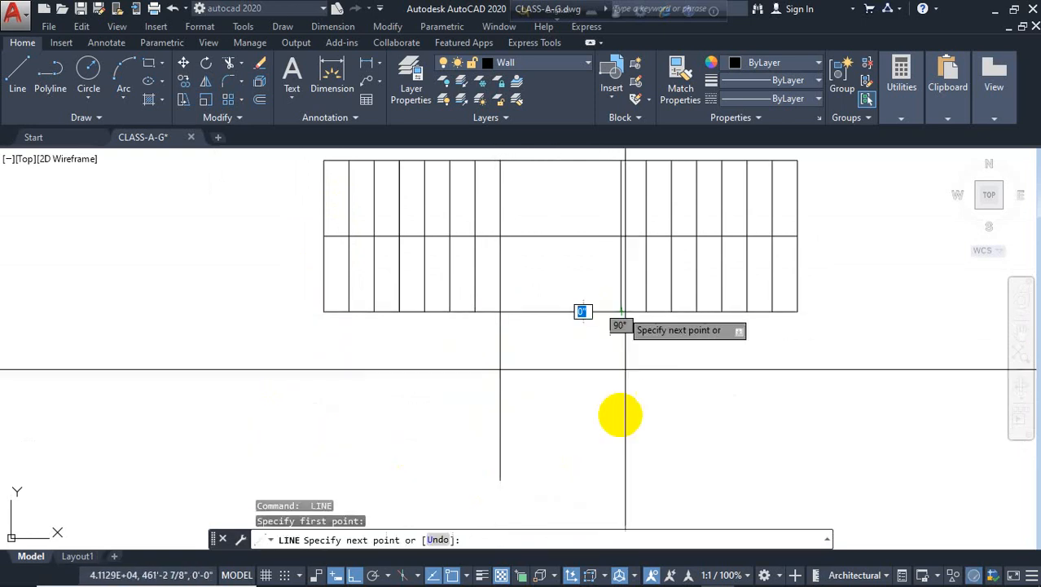
{"action": "left_click", "coordinate": [609, 480]}
{"action": "key", "text": "Escape"}
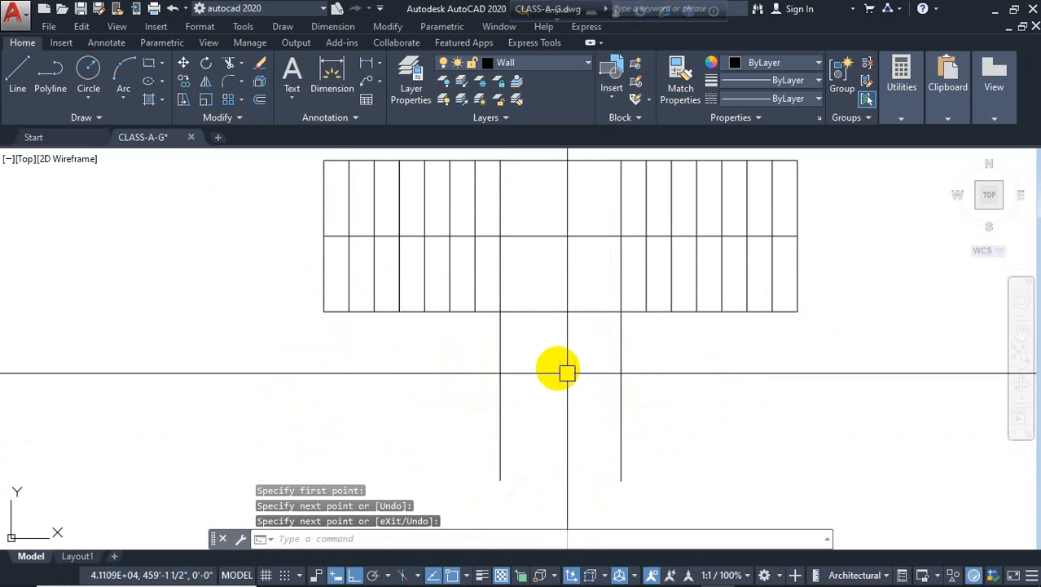
Offset the stair's bottom edge 10" downward repeatedly to create tread lines for the new perpendicular flight
{"action": "type", "text": "o"}
{"action": "key", "text": "Return"}
{"action": "type", "text": "1"}
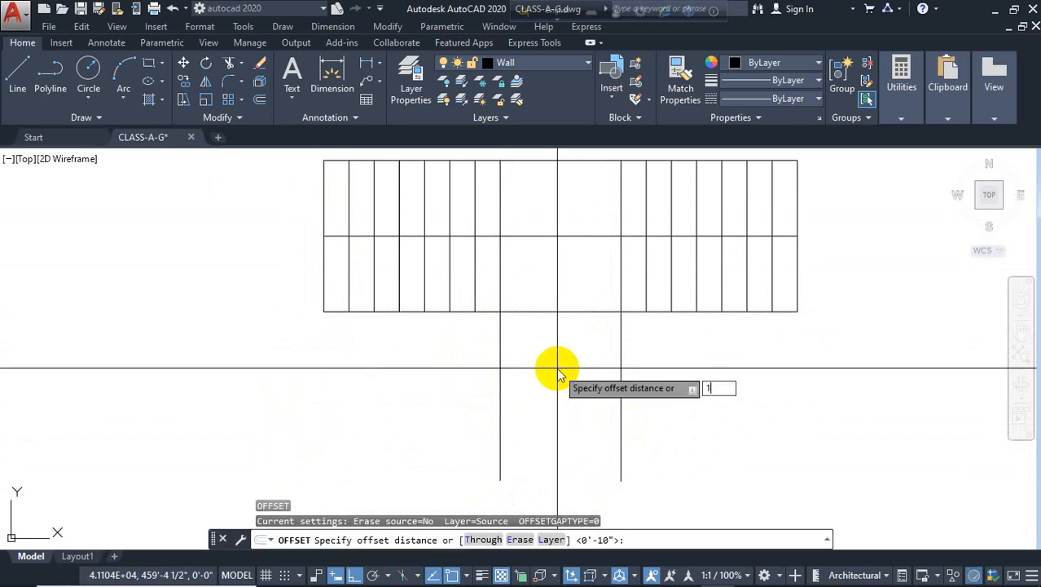
{"action": "type", "text": "0"}
{"action": "key", "text": "Return"}
{"action": "left_click", "coordinate": [565, 312]}
{"action": "left_click", "coordinate": [564, 376]}
{"action": "left_click", "coordinate": [554, 336]}
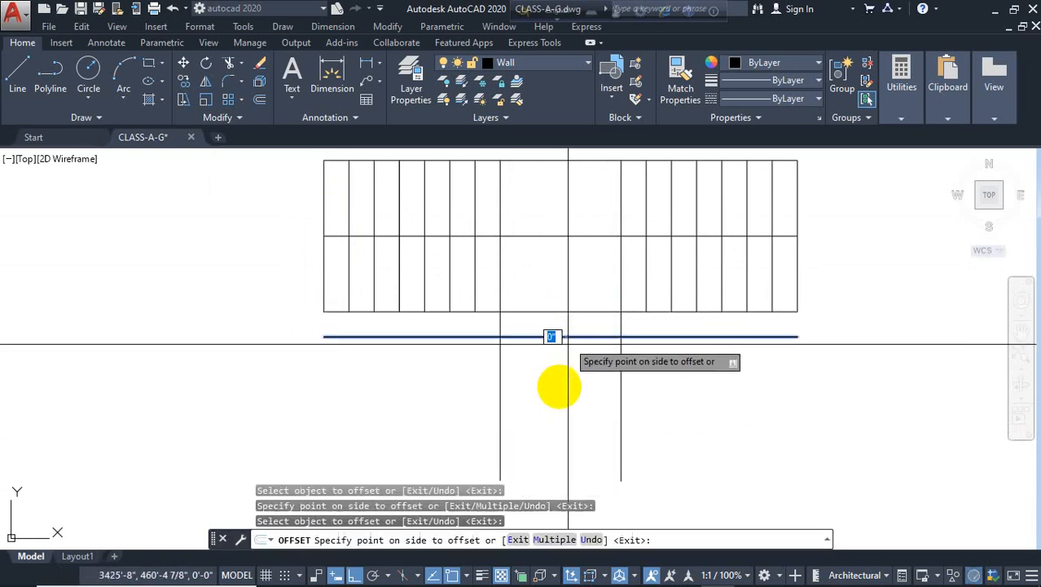
{"action": "left_click", "coordinate": [570, 372]}
{"action": "left_click", "coordinate": [572, 362]}
{"action": "left_click", "coordinate": [584, 377]}
{"action": "left_click", "coordinate": [582, 387]}
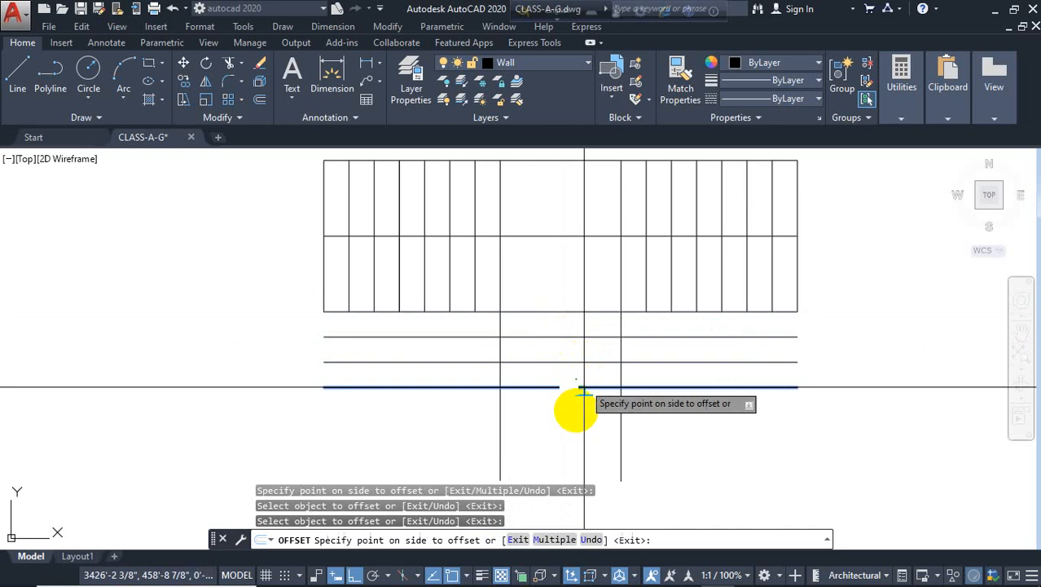
{"action": "left_click", "coordinate": [579, 405]}
{"action": "left_click", "coordinate": [580, 411]}
{"action": "left_click", "coordinate": [576, 435]}
{"action": "left_click", "coordinate": [577, 439]}
{"action": "left_click", "coordinate": [583, 453]}
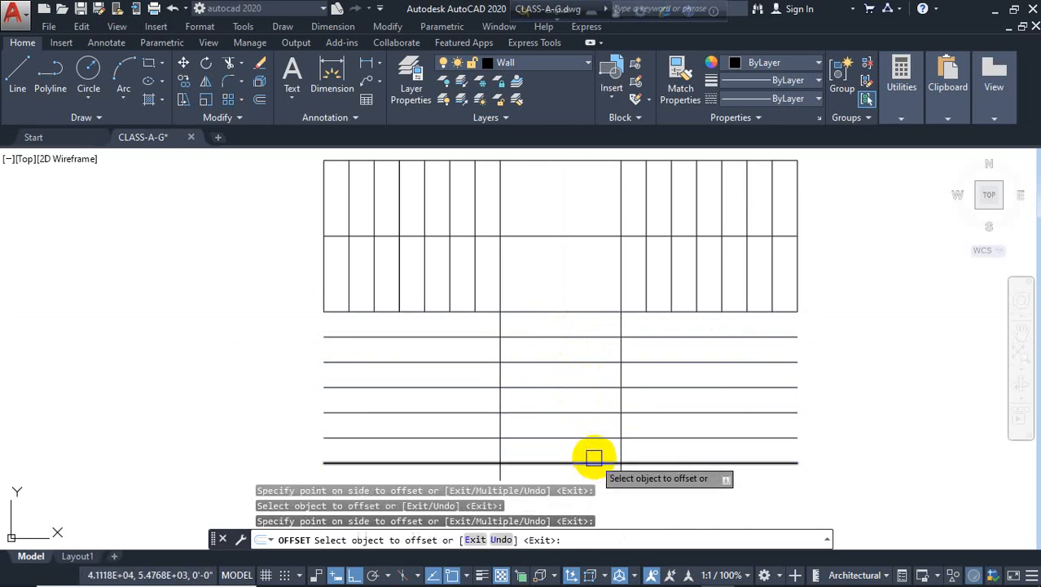
{"action": "middle_click_drag", "start_coordinate": [584, 473], "coordinate": [597, 405]}
{"action": "left_click", "coordinate": [597, 397]}
{"action": "left_click", "coordinate": [580, 411]}
{"action": "left_click", "coordinate": [578, 420]}
{"action": "left_click", "coordinate": [588, 439]}
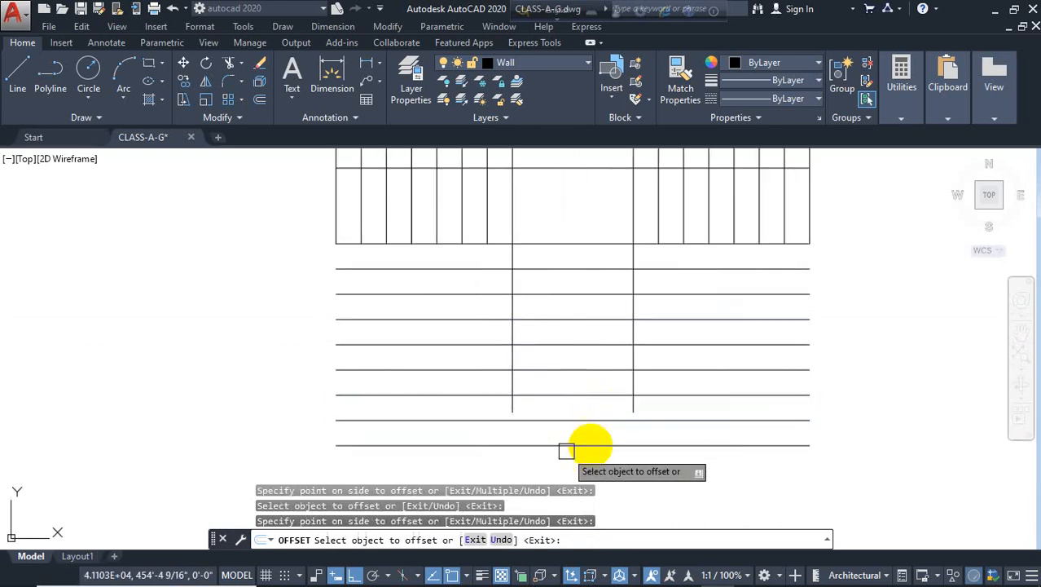
{"action": "key", "text": "Escape"}
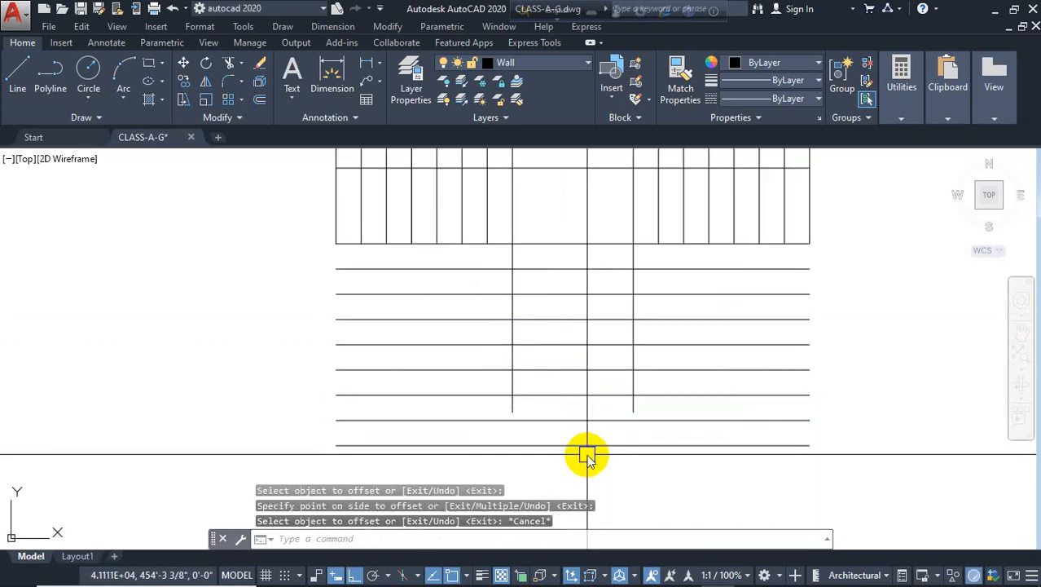
Fillet both vertical side lines of the new flight to its lowest tread line
{"action": "type", "text": "f"}
{"action": "key", "text": "Return"}
{"action": "left_click", "coordinate": [610, 444]}
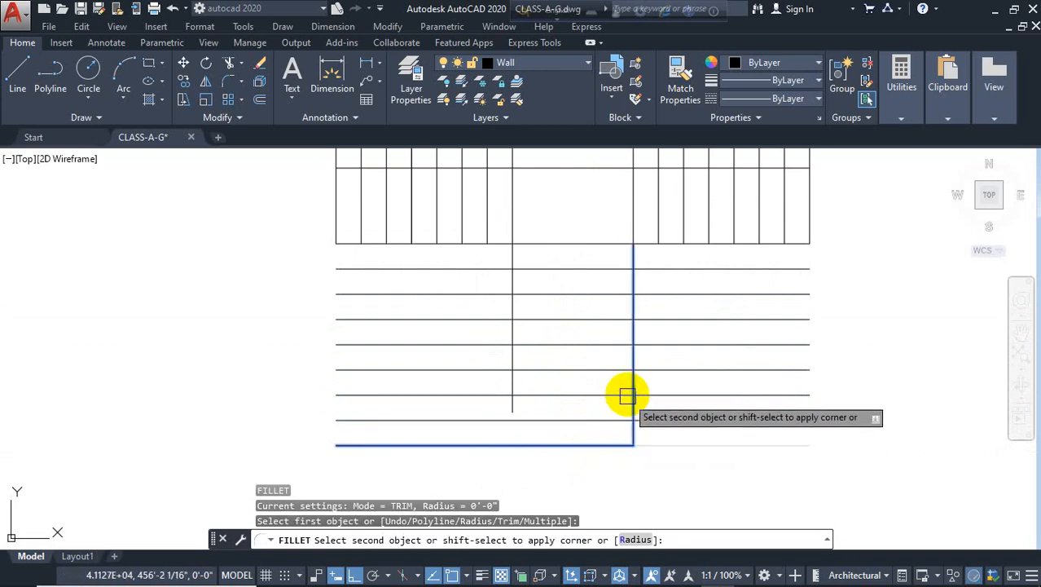
{"action": "left_click", "coordinate": [628, 396]}
{"action": "key", "text": "Return"}
{"action": "left_click", "coordinate": [538, 442]}
{"action": "left_click", "coordinate": [513, 410]}
{"action": "key", "text": "Escape"}
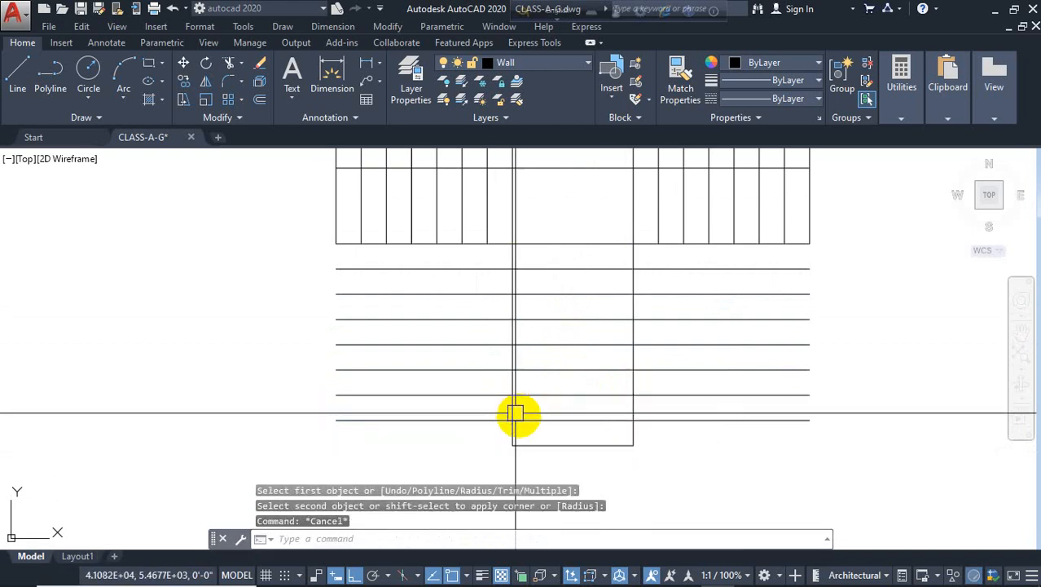
Trim the tread lines extending beyond both sides of the new flight
{"action": "key", "text": "Return"}
{"action": "key", "text": "Return"}
{"action": "left_click", "coordinate": [734, 470]}
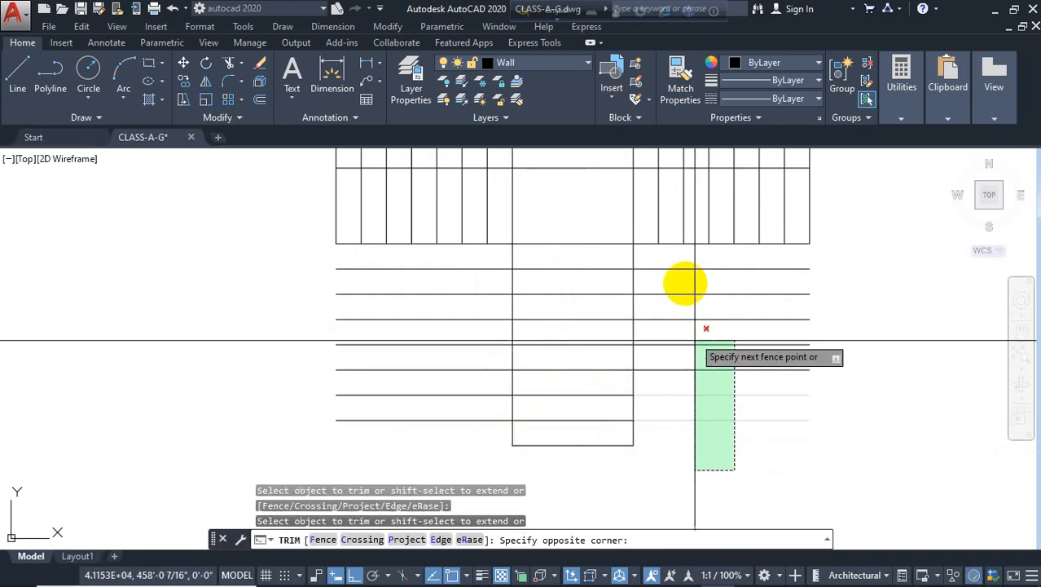
{"action": "left_click", "coordinate": [680, 260]}
{"action": "left_click", "coordinate": [464, 445]}
{"action": "left_click", "coordinate": [414, 249]}
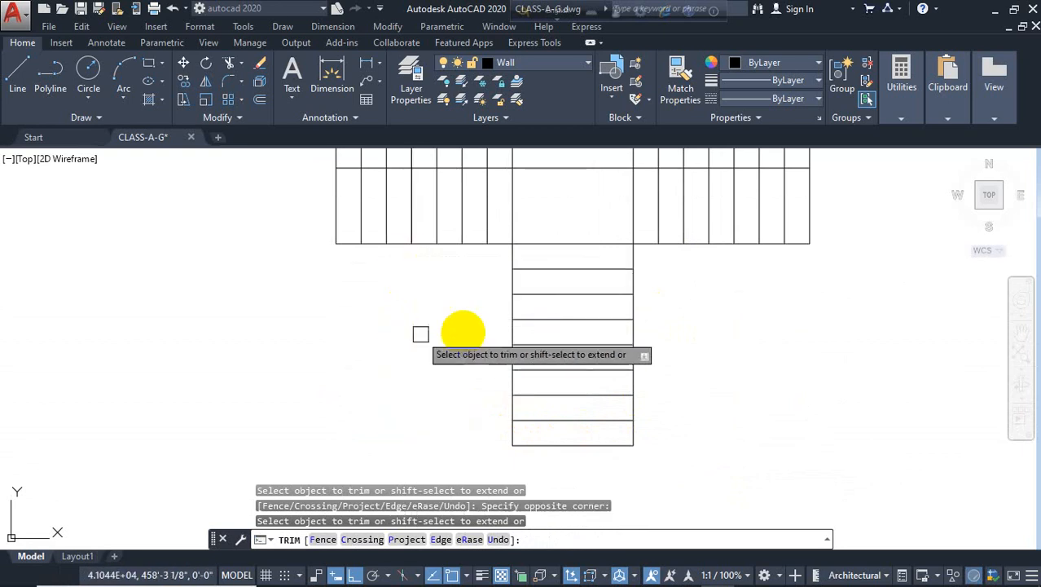
{"action": "key", "text": "Escape"}
Draw a center line up the middle of the new flight to the main stair's center line
{"action": "middle_click_drag", "start_coordinate": [558, 365], "coordinate": [563, 422]}
{"action": "type", "text": "l"}
{"action": "key", "text": "Return"}
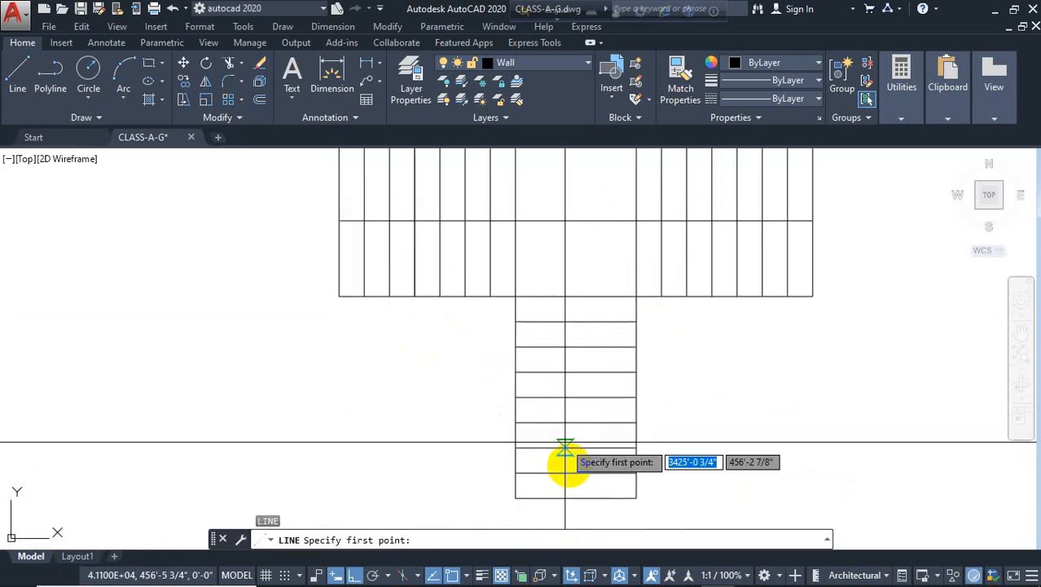
{"action": "left_click", "coordinate": [576, 497]}
{"action": "left_click", "coordinate": [583, 238]}
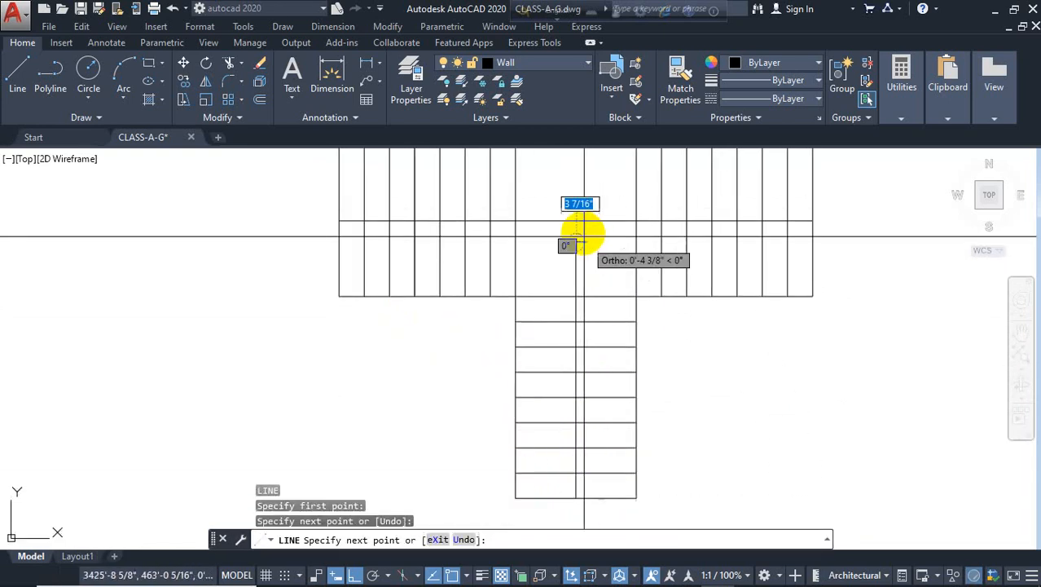
{"action": "left_click", "coordinate": [576, 221]}
{"action": "key", "text": "Escape"}
{"action": "key", "text": "Escape"}
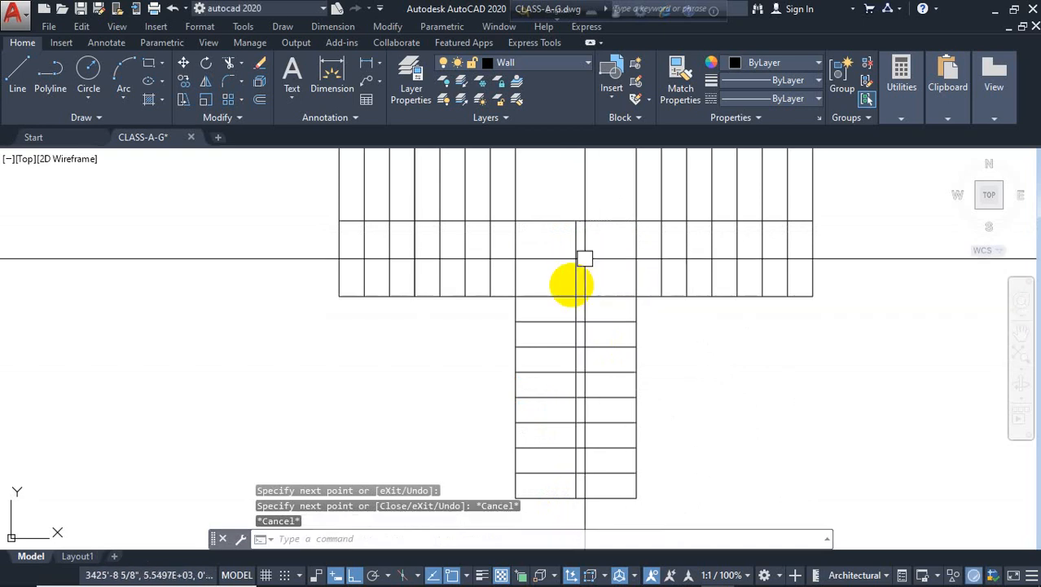
Draw an arrowhead at the right end of the main stair's center line
{"action": "scroll", "coordinate": [541, 322], "scroll_direction": "down", "scroll_amount": 2}
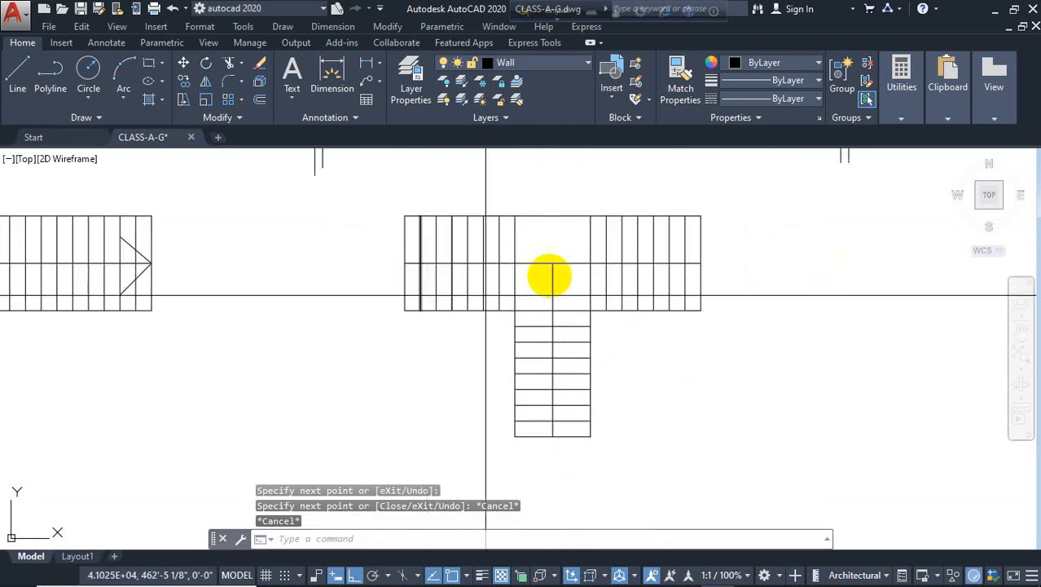
{"action": "type", "text": "l"}
{"action": "key", "text": "Return"}
{"action": "scroll", "coordinate": [673, 262], "scroll_direction": "up", "scroll_amount": 3}
{"action": "left_click", "coordinate": [716, 264]}
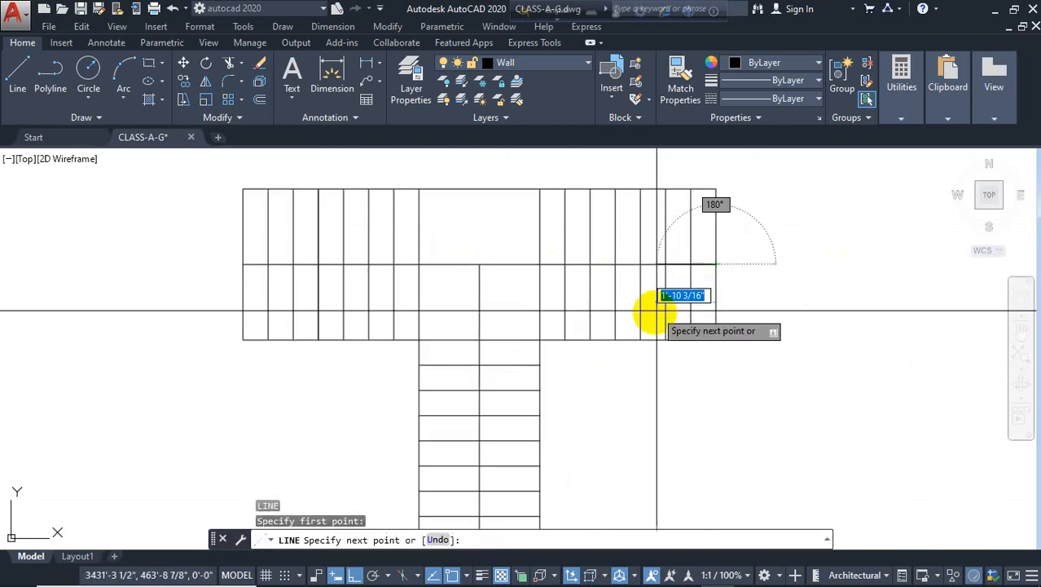
{"action": "left_click", "coordinate": [663, 312]}
{"action": "key", "text": "Return"}
{"action": "key", "text": "Return"}
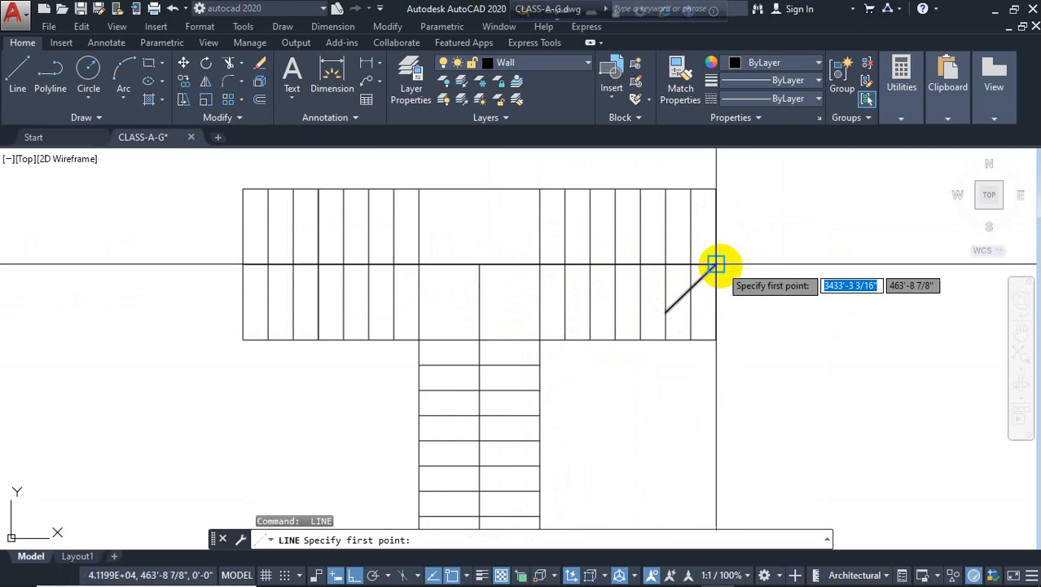
{"action": "left_click", "coordinate": [717, 264]}
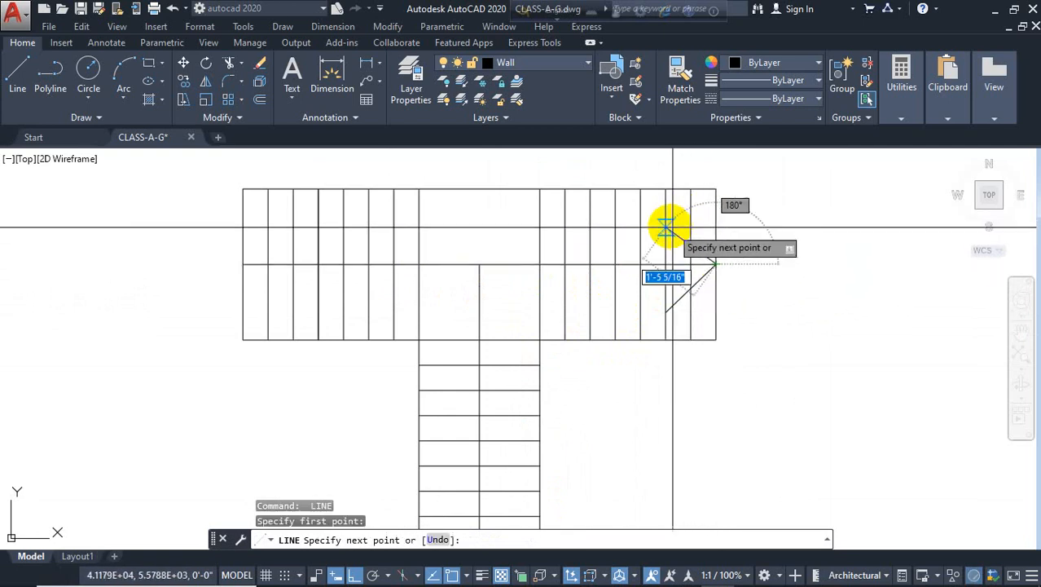
{"action": "left_click", "coordinate": [665, 227]}
{"action": "key", "text": "Return"}
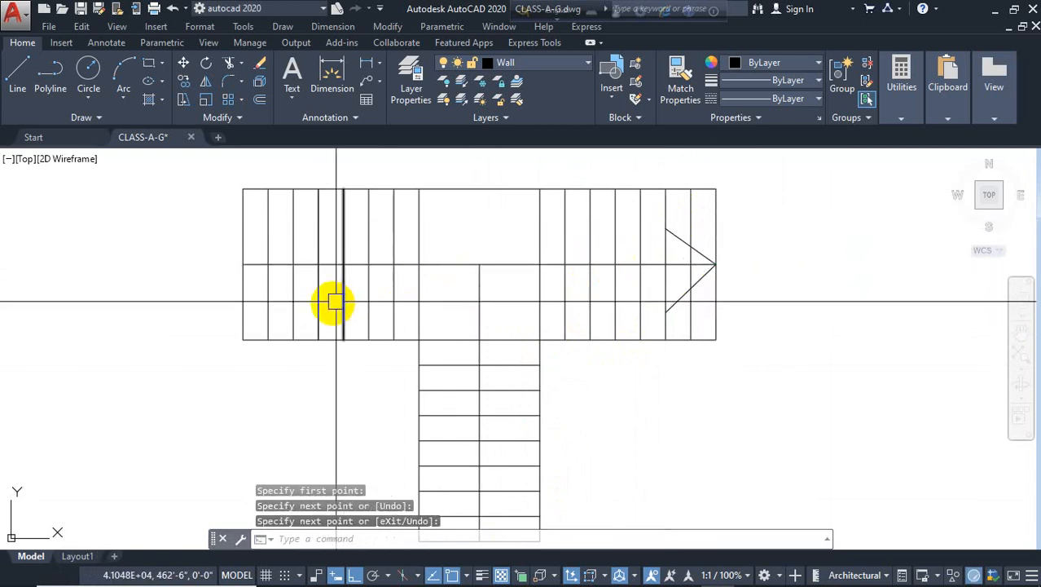
Draw an arrowhead at the left end of the main stair's center line
{"action": "key", "text": "Return"}
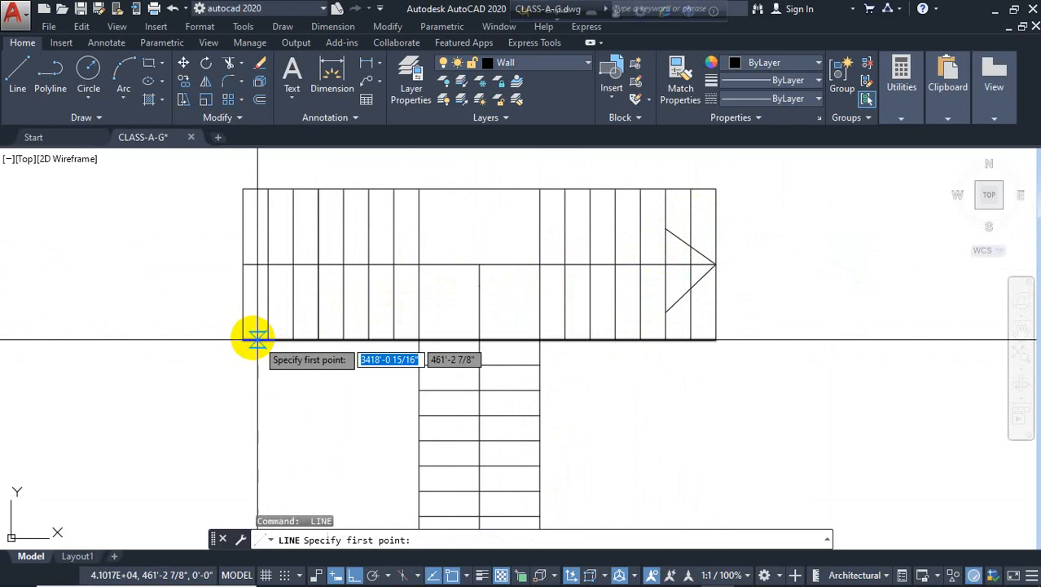
{"action": "left_click", "coordinate": [243, 264]}
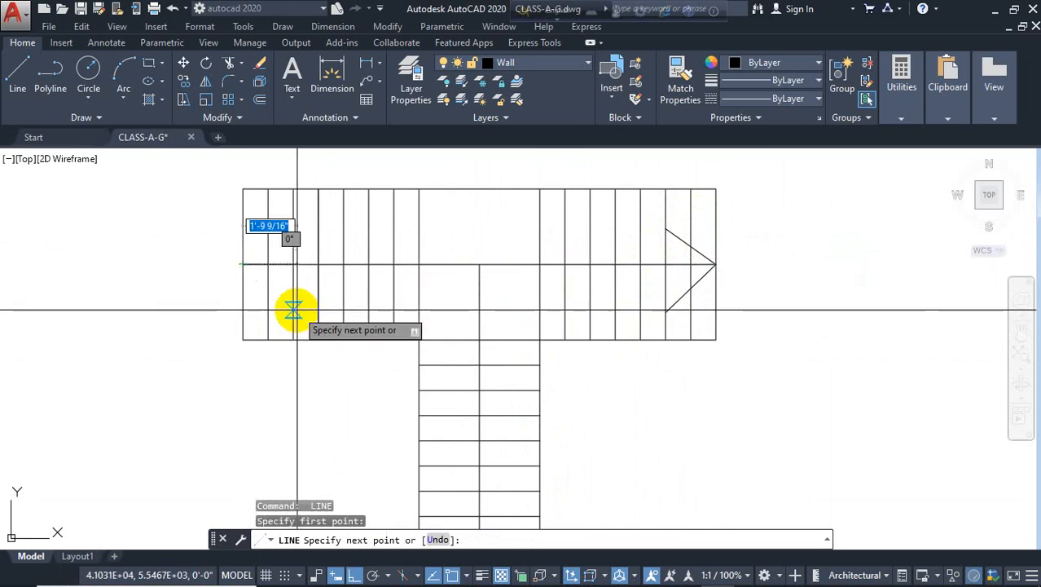
{"action": "left_click", "coordinate": [292, 310]}
{"action": "key", "text": "Return"}
{"action": "key", "text": "Return"}
{"action": "left_click", "coordinate": [243, 264]}
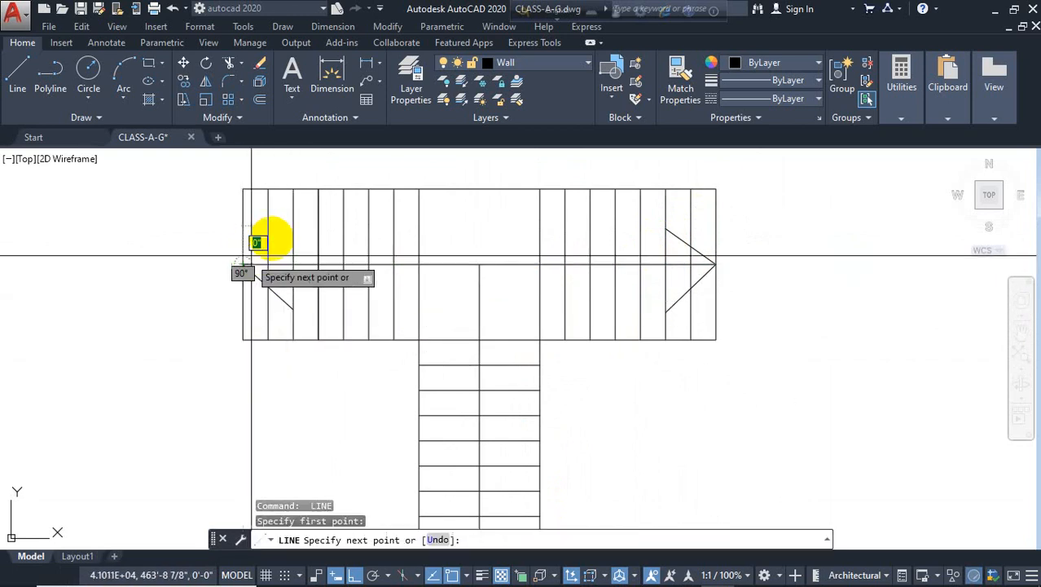
{"action": "left_click", "coordinate": [292, 221]}
{"action": "key", "text": "Escape"}
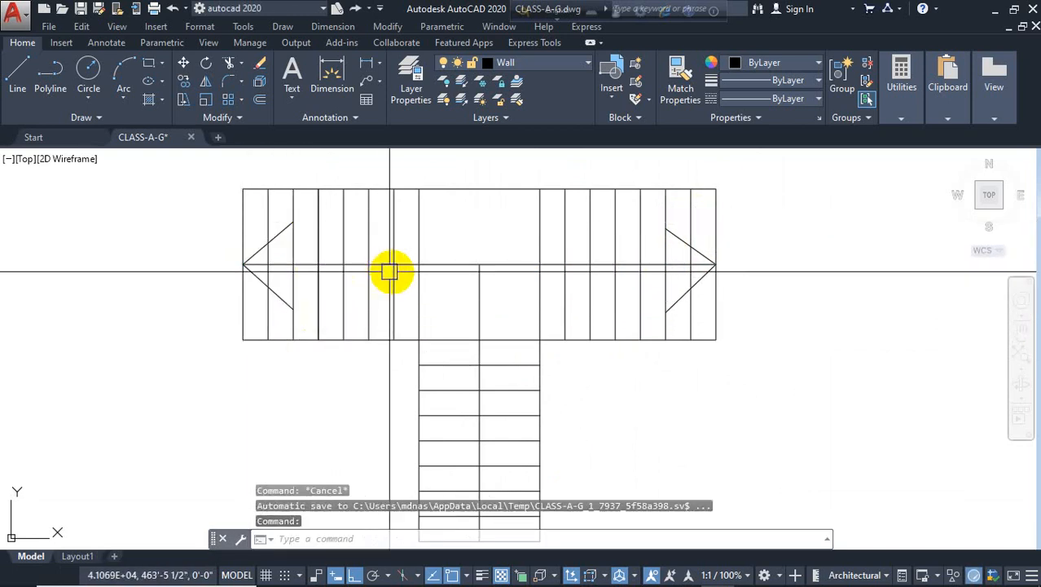
{"action": "scroll", "coordinate": [390, 270], "scroll_direction": "down", "scroll_amount": 2}
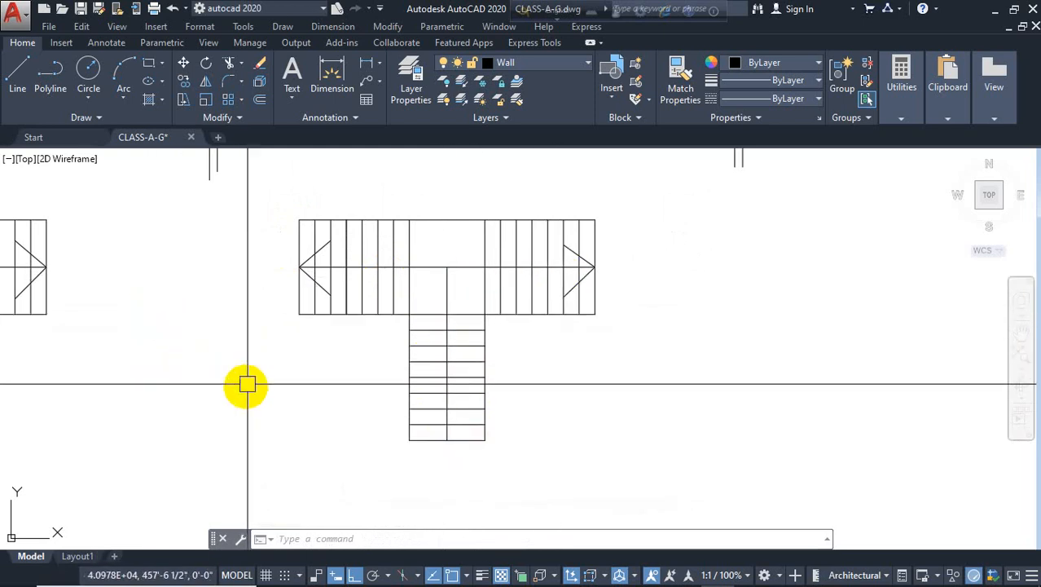
{"action": "scroll", "coordinate": [453, 421], "scroll_direction": "down", "scroll_amount": 2}
{"action": "mouse_move", "coordinate": [589, 412]}
{"action": "middle_mouse_down"}
{"action": "mouse_move", "coordinate": [679, 400]}
{"action": "mouse_move", "coordinate": [671, 387]}
{"action": "mouse_move", "coordinate": [613, 386]}
{"action": "middle_mouse_up"}
{"action": "scroll", "coordinate": [519, 375], "scroll_direction": "up", "scroll_amount": 2}
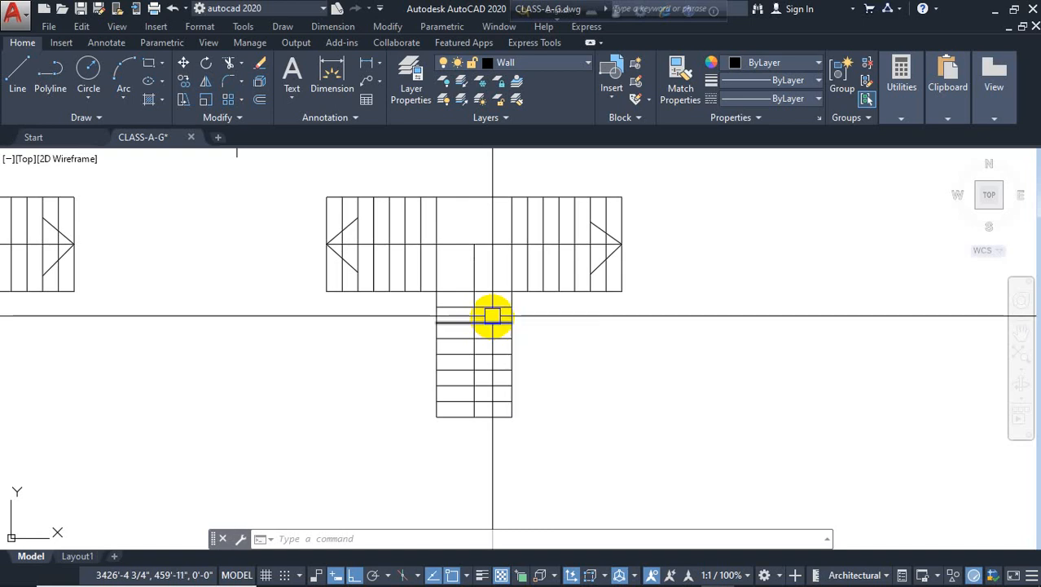
{"action": "key", "text": "Escape"}
{"action": "scroll", "coordinate": [326, 335], "scroll_direction": "down", "scroll_amount": 3}
{"action": "middle_click_drag", "start_coordinate": [414, 383], "coordinate": [548, 318]}
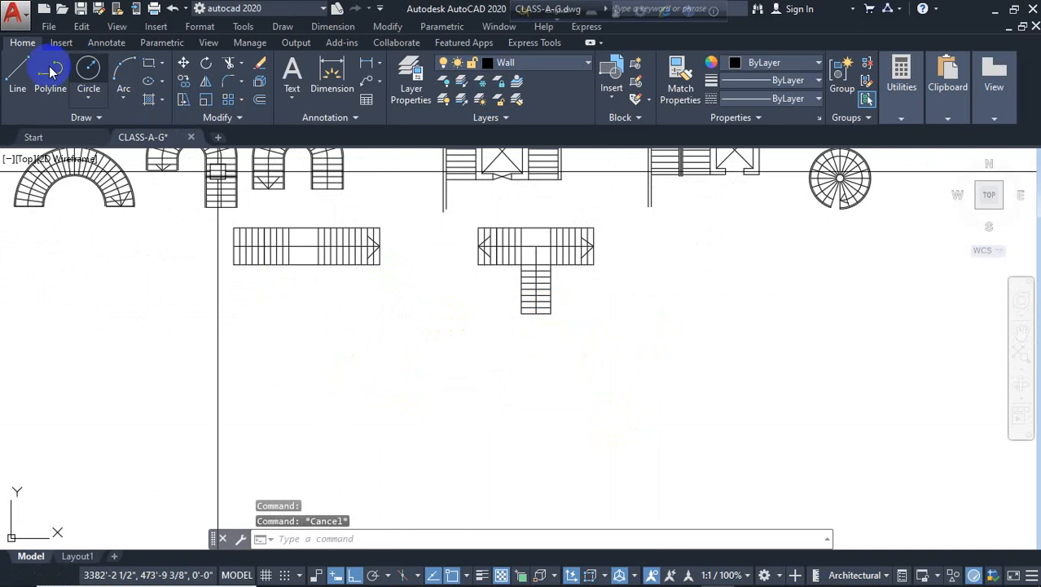
{"action": "left_click", "coordinate": [22, 73]}
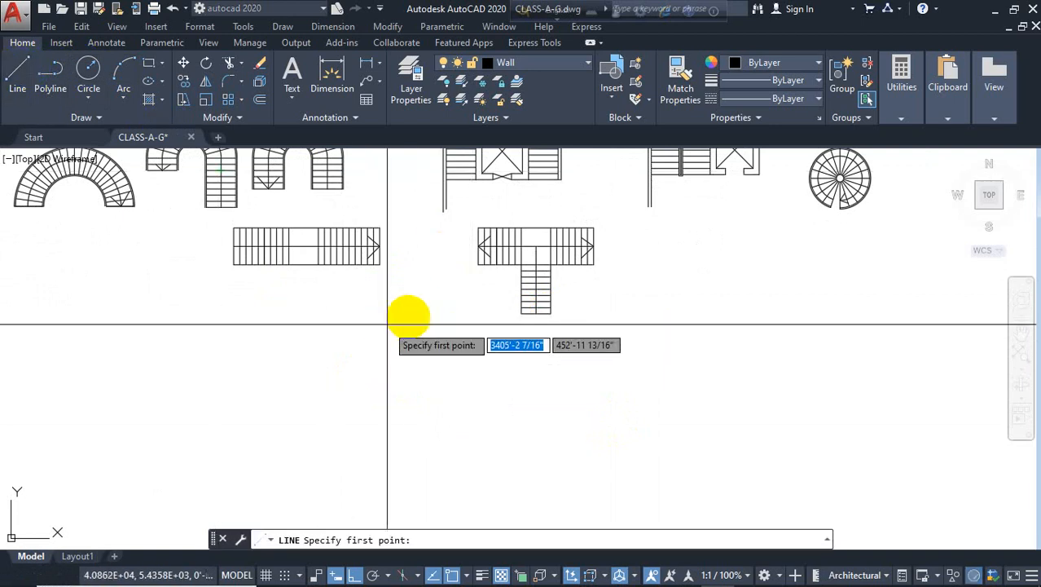
{"action": "middle_click_drag", "start_coordinate": [515, 364], "coordinate": [299, 386]}
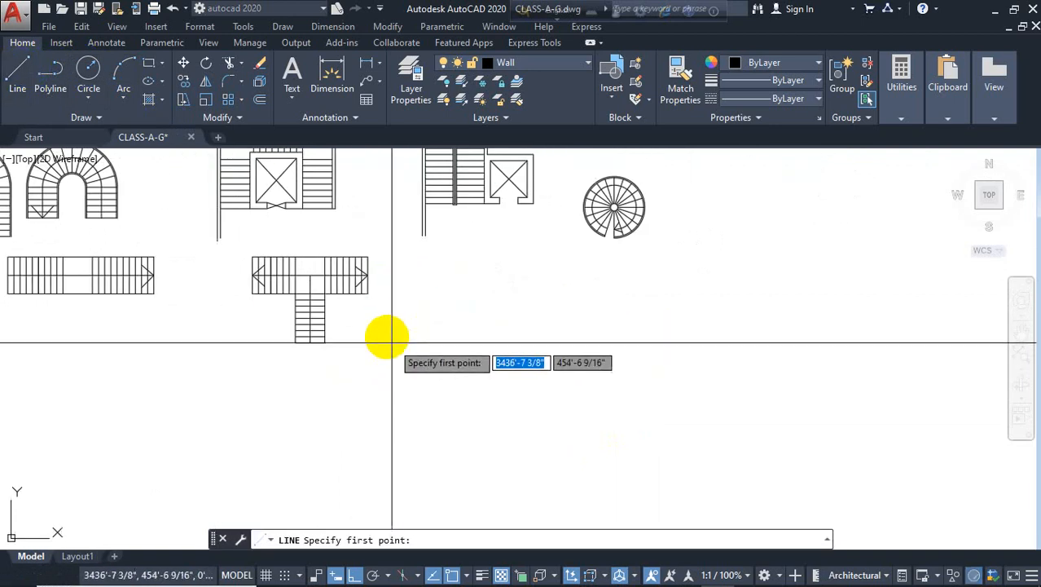
{"action": "key", "text": "Escape"}
Copy the whole T-shaped stair to the right as a second stair
{"action": "scroll", "coordinate": [279, 245], "scroll_direction": "up", "scroll_amount": 3}
{"action": "left_click", "coordinate": [511, 221]}
{"action": "scroll", "coordinate": [472, 319], "scroll_direction": "down", "scroll_amount": 3}
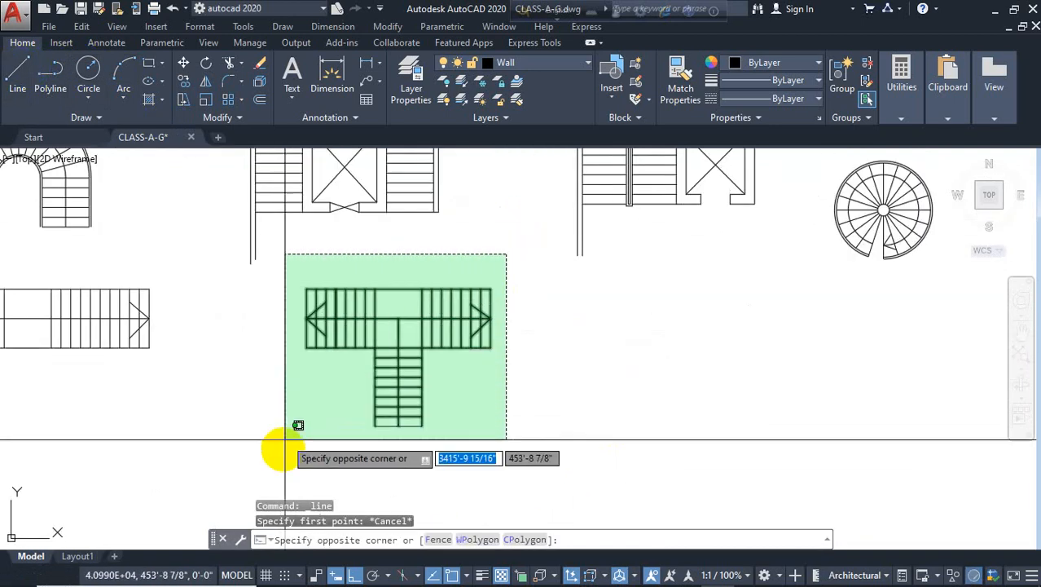
{"action": "left_click", "coordinate": [328, 450]}
{"action": "type", "text": "co"}
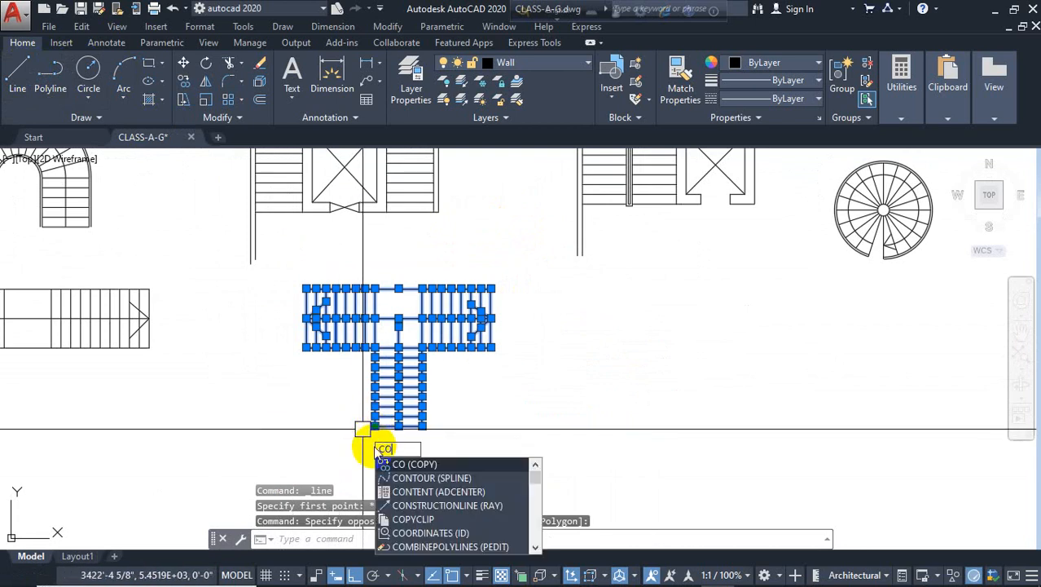
{"action": "key", "text": "Return"}
{"action": "left_click", "coordinate": [402, 456]}
{"action": "left_click", "coordinate": [643, 454]}
{"action": "key", "text": "Escape"}
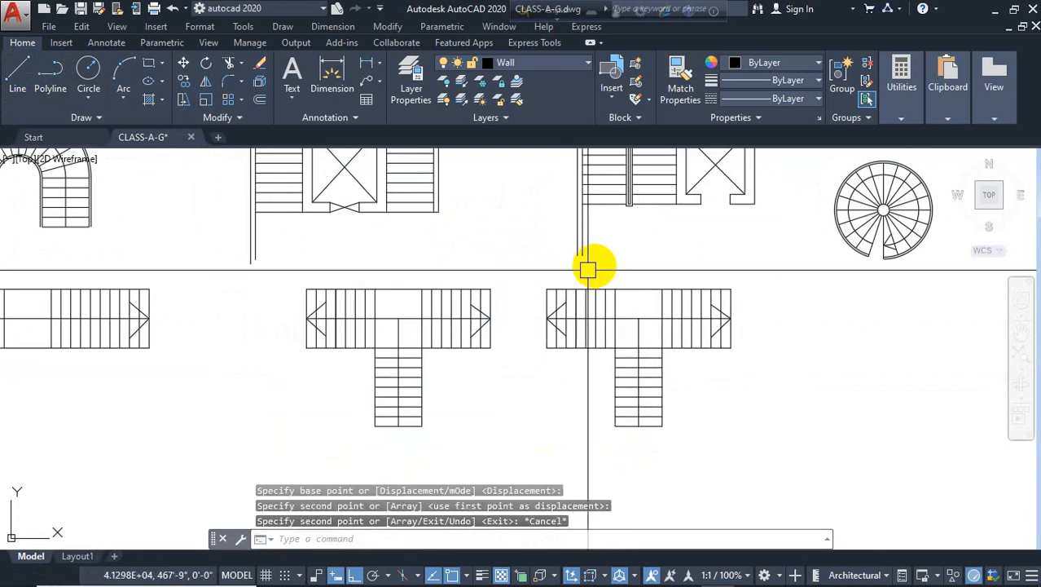
Trim the copied stair's lines where its left flight meets the landing
{"action": "type", "text": "tr"}
{"action": "key", "text": "Return"}
{"action": "key", "text": "Return"}
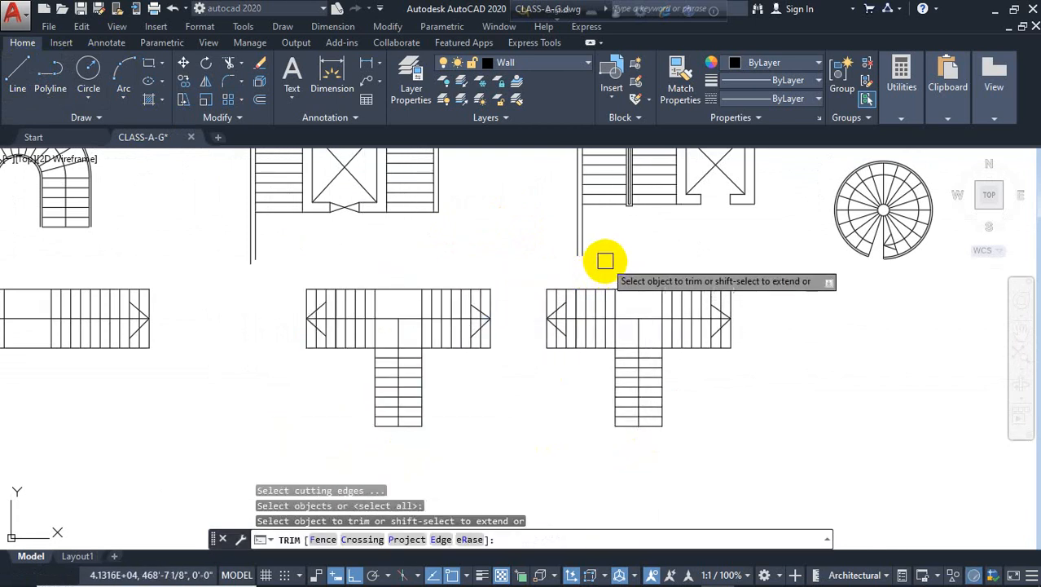
{"action": "left_click", "coordinate": [605, 261]}
{"action": "left_click", "coordinate": [542, 397]}
{"action": "key", "text": "Escape"}
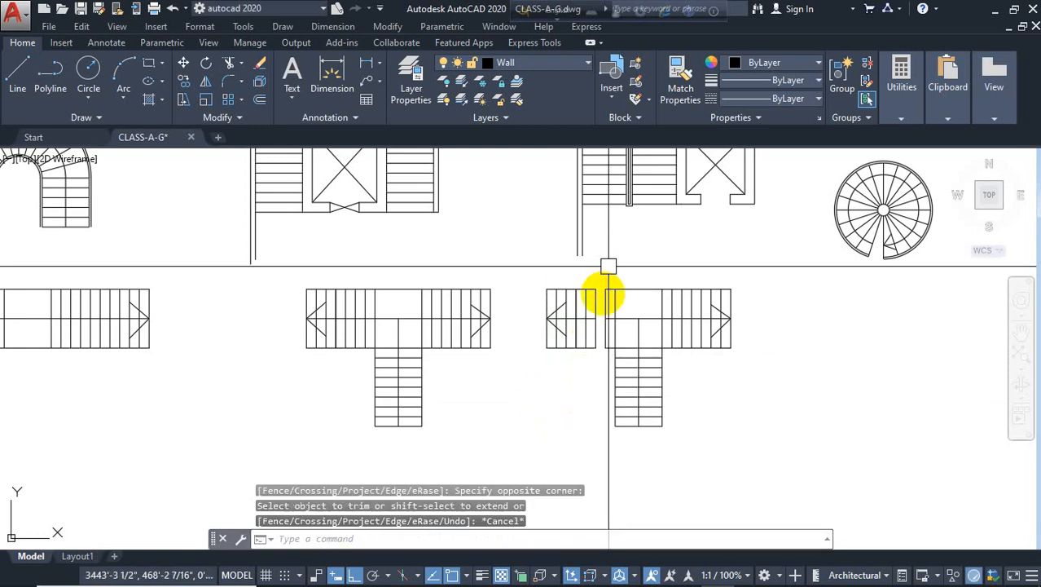
{"action": "type", "text": "tr"}
{"action": "key", "text": "Return"}
{"action": "key", "text": "Return"}
{"action": "scroll", "coordinate": [608, 296], "scroll_direction": "up", "scroll_amount": 6}
{"action": "left_click", "coordinate": [612, 271]}
{"action": "scroll", "coordinate": [615, 250], "scroll_direction": "down", "scroll_amount": 4}
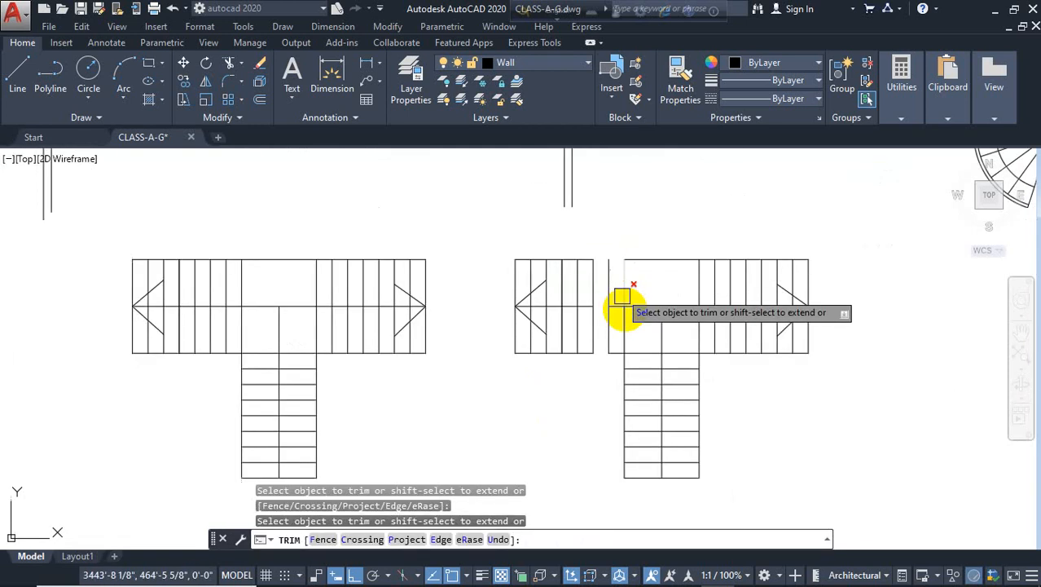
{"action": "scroll", "coordinate": [615, 307], "scroll_direction": "up", "scroll_amount": 4}
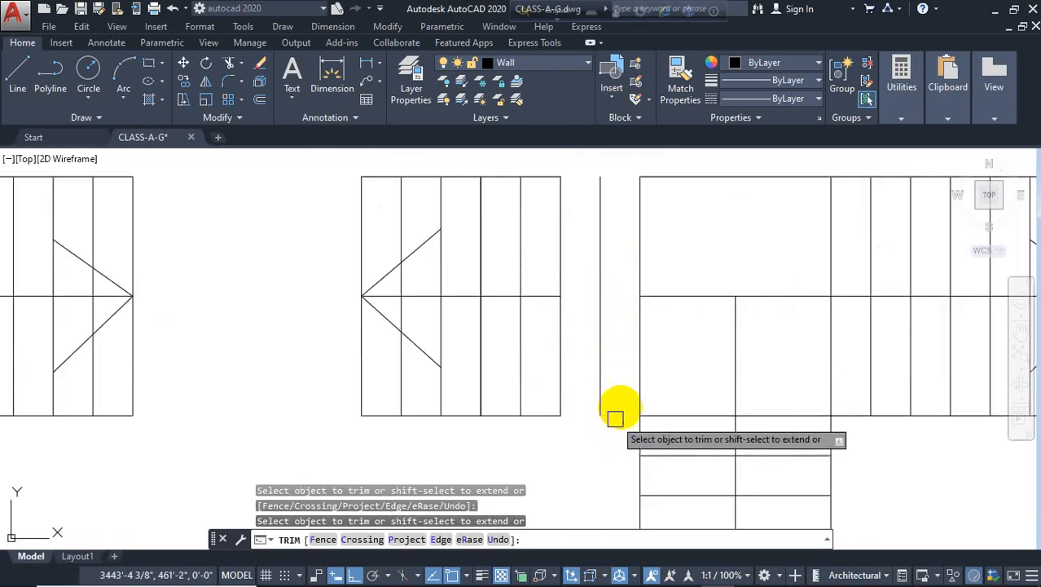
{"action": "left_click", "coordinate": [684, 296]}
{"action": "key", "text": "Escape"}
Delete the copied stair's left flight treads, arrowhead and leftover vertical line, leaving an L-shaped stair
{"action": "left_click", "coordinate": [618, 246]}
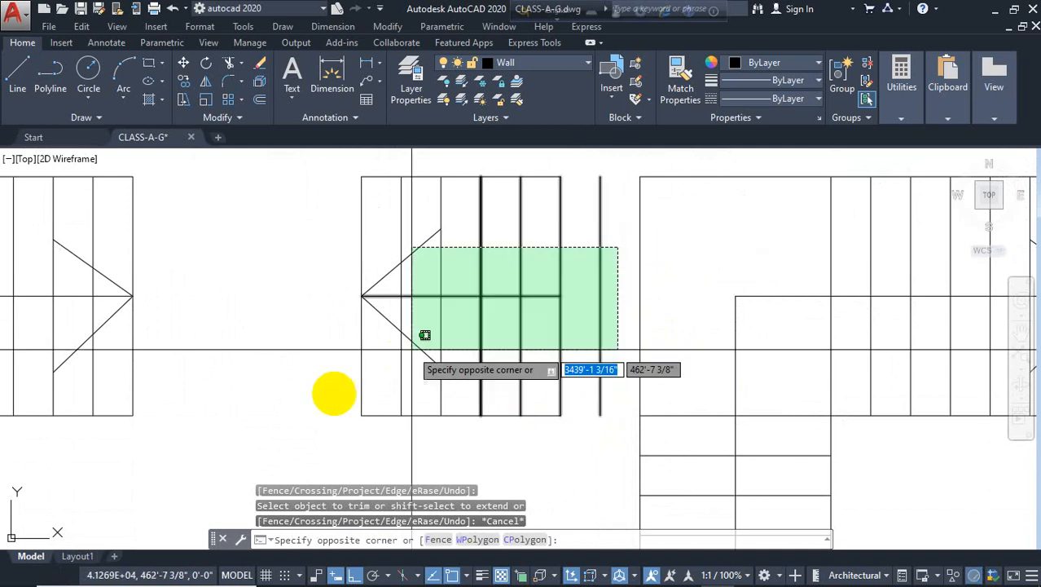
{"action": "left_click", "coordinate": [328, 425]}
{"action": "key", "text": "Delete"}
{"action": "scroll", "coordinate": [346, 332], "scroll_direction": "down", "scroll_amount": 3}
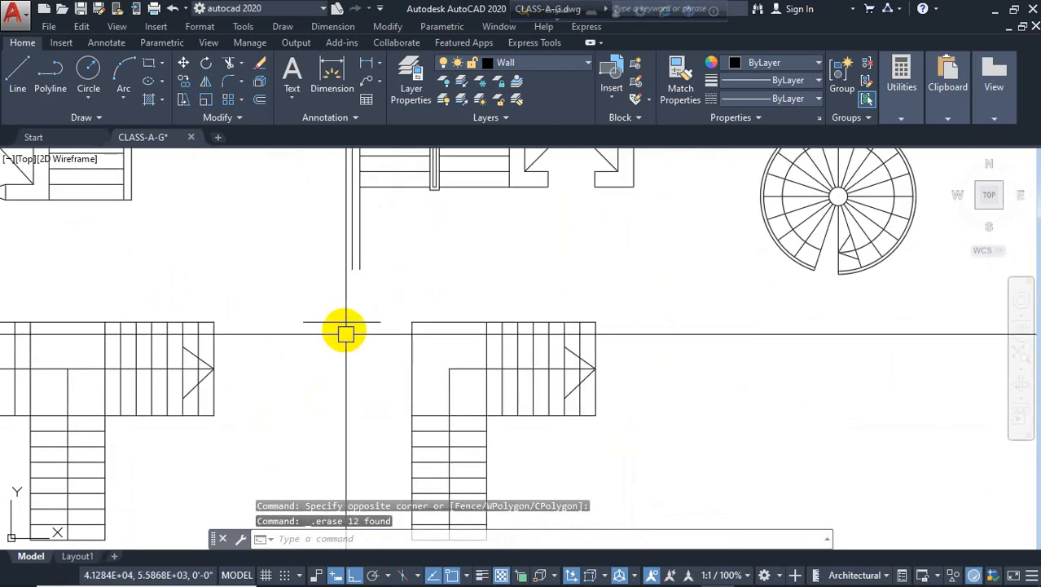
{"action": "left_click", "coordinate": [345, 322]}
{"action": "key", "text": "Delete"}
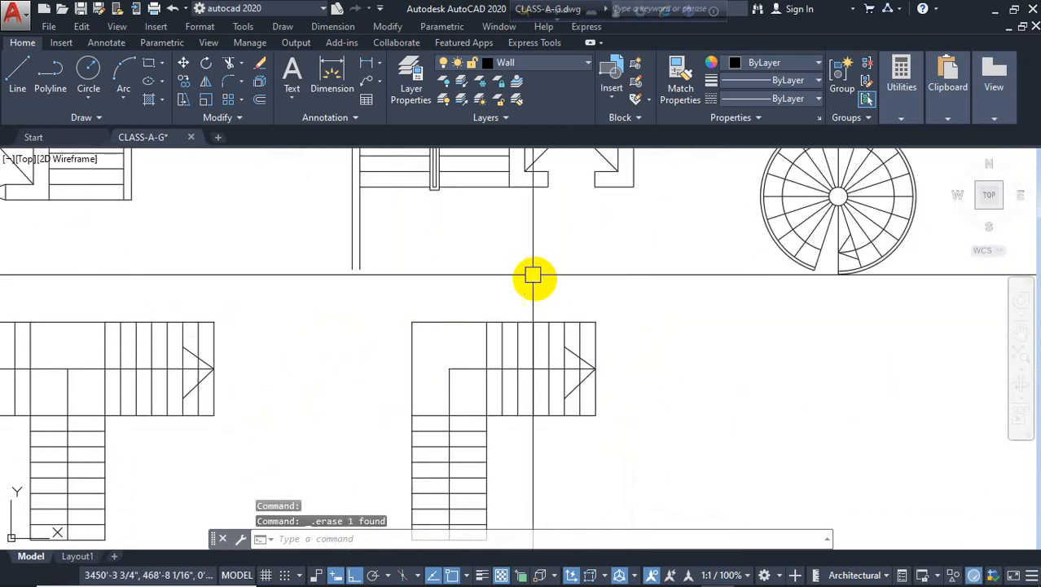
Offset the upper flight's end edge and the lower flight's bottom edge twice each at 0'-10"
{"action": "scroll", "coordinate": [562, 326], "scroll_direction": "down", "scroll_amount": 1}
{"action": "scroll", "coordinate": [625, 351], "scroll_direction": "up", "scroll_amount": 2}
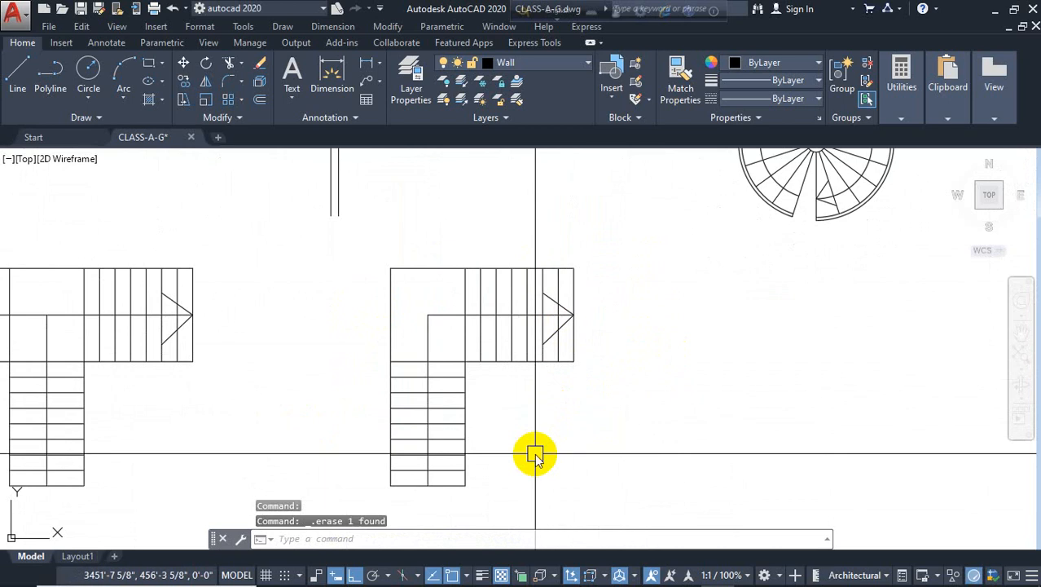
{"action": "type", "text": "o"}
{"action": "key", "text": "Return"}
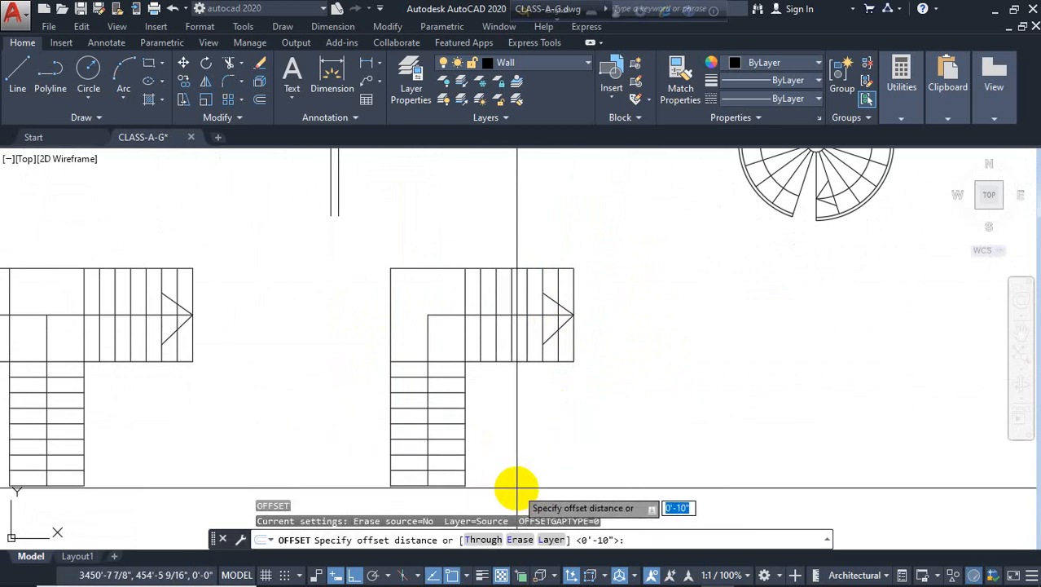
{"action": "key", "text": "Return"}
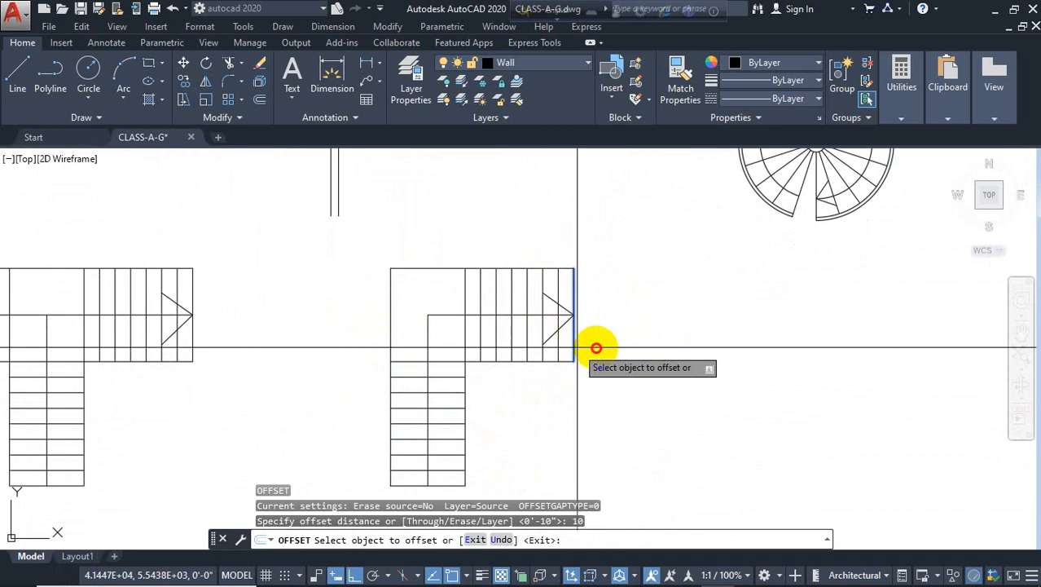
{"action": "left_click", "coordinate": [596, 348]}
{"action": "left_click", "coordinate": [588, 357]}
{"action": "left_click", "coordinate": [605, 356]}
{"action": "middle_click_drag", "start_coordinate": [527, 454], "coordinate": [541, 402]}
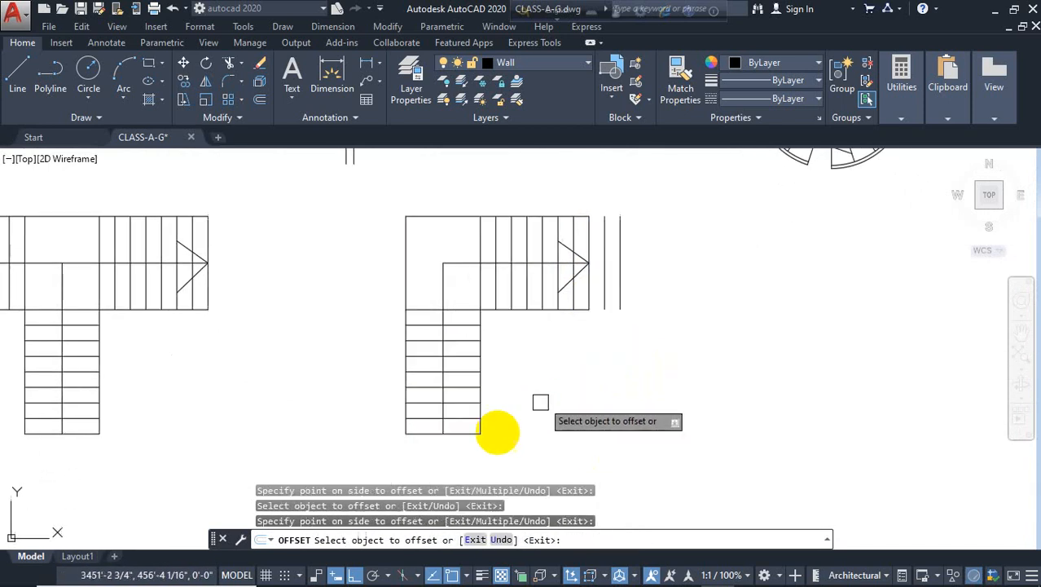
{"action": "left_click", "coordinate": [461, 437]}
{"action": "left_click", "coordinate": [461, 456]}
{"action": "left_click", "coordinate": [453, 448]}
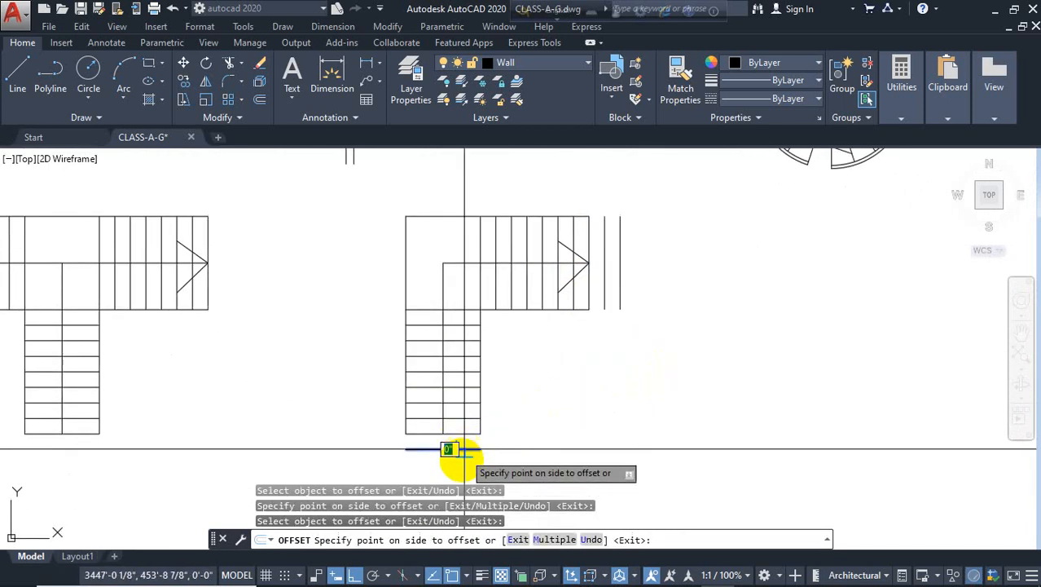
{"action": "left_click", "coordinate": [462, 462]}
{"action": "key", "text": "Escape"}
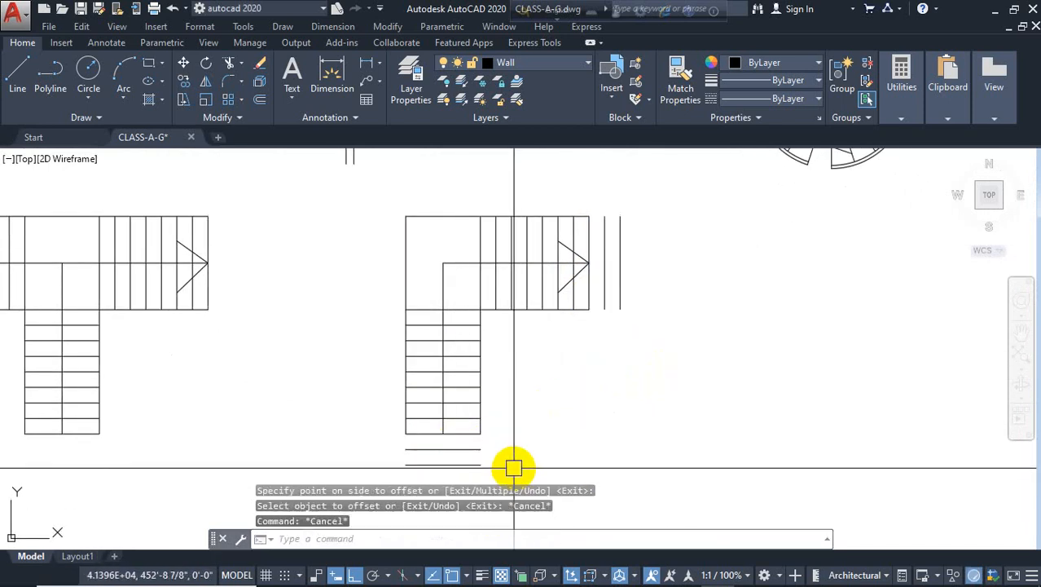
Fillet both side lines of the lower flight to the outer offset line below it
{"action": "type", "text": "f"}
{"action": "key", "text": "Return"}
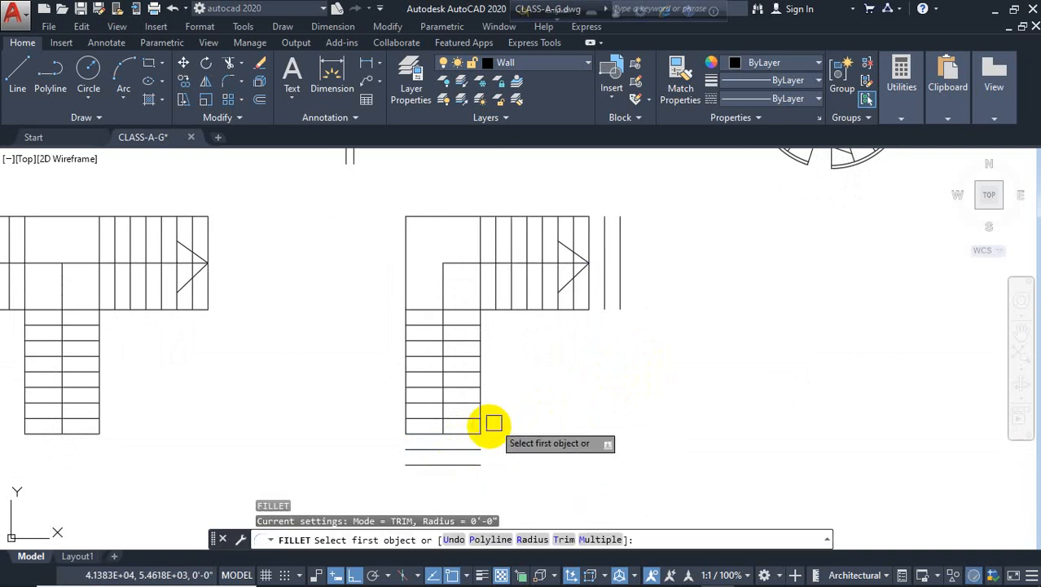
{"action": "left_click", "coordinate": [481, 424]}
{"action": "left_click", "coordinate": [463, 463]}
{"action": "key", "text": "Return"}
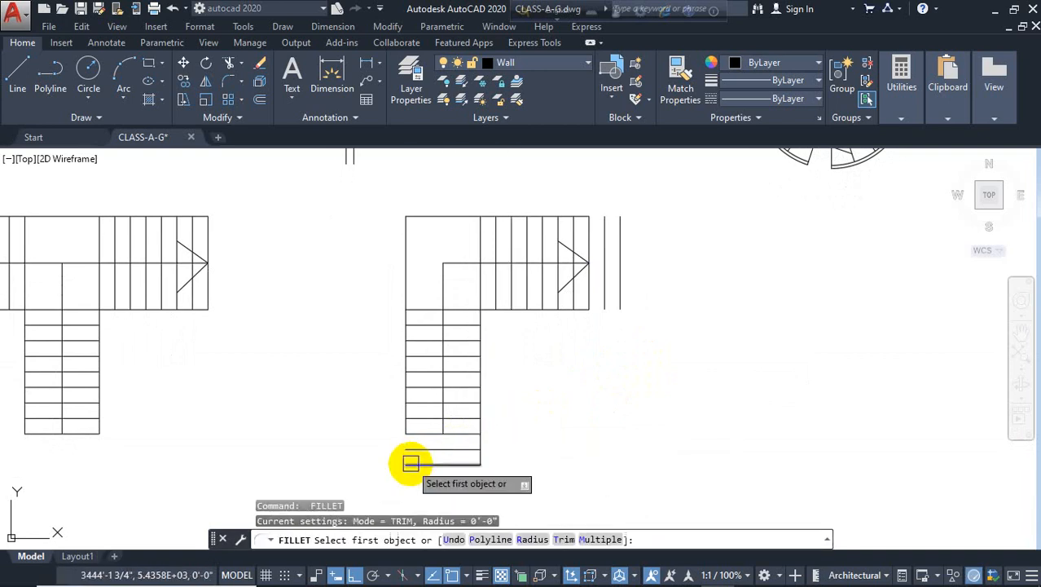
{"action": "left_click", "coordinate": [407, 465]}
{"action": "left_click", "coordinate": [407, 424]}
{"action": "key", "text": "Return"}
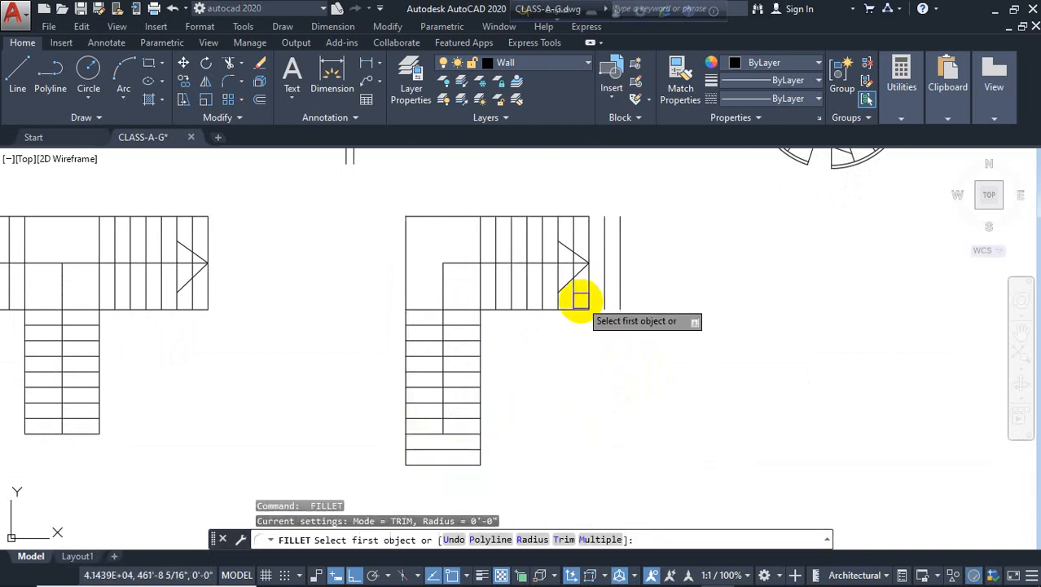
Fillet the upper flight's top and bottom edges to the outer offset line at its end
{"action": "left_click", "coordinate": [577, 311]}
{"action": "scroll", "coordinate": [578, 305], "scroll_direction": "up", "scroll_amount": 4}
{"action": "key", "text": "Escape"}
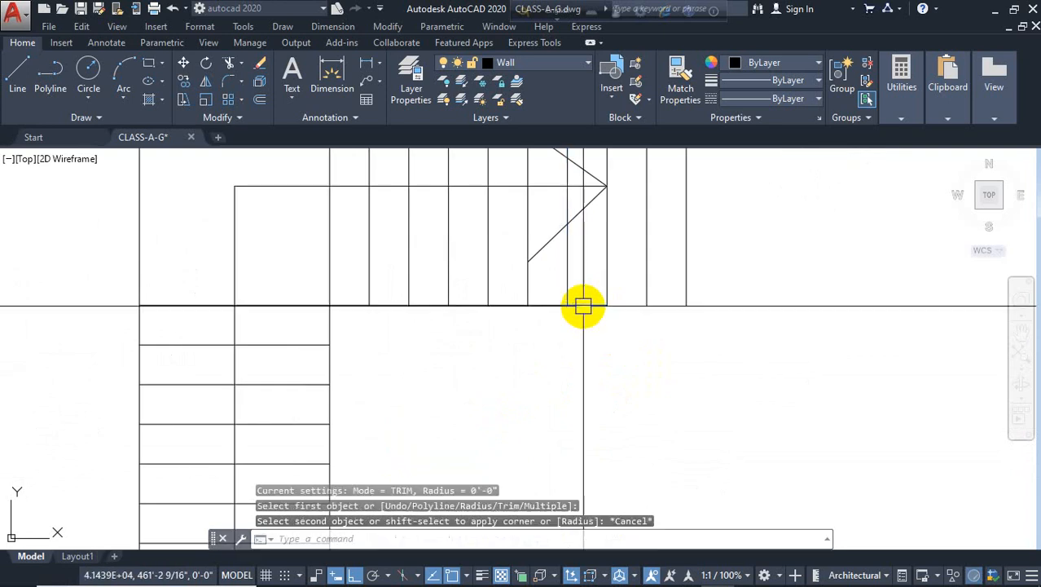
{"action": "type", "text": "f"}
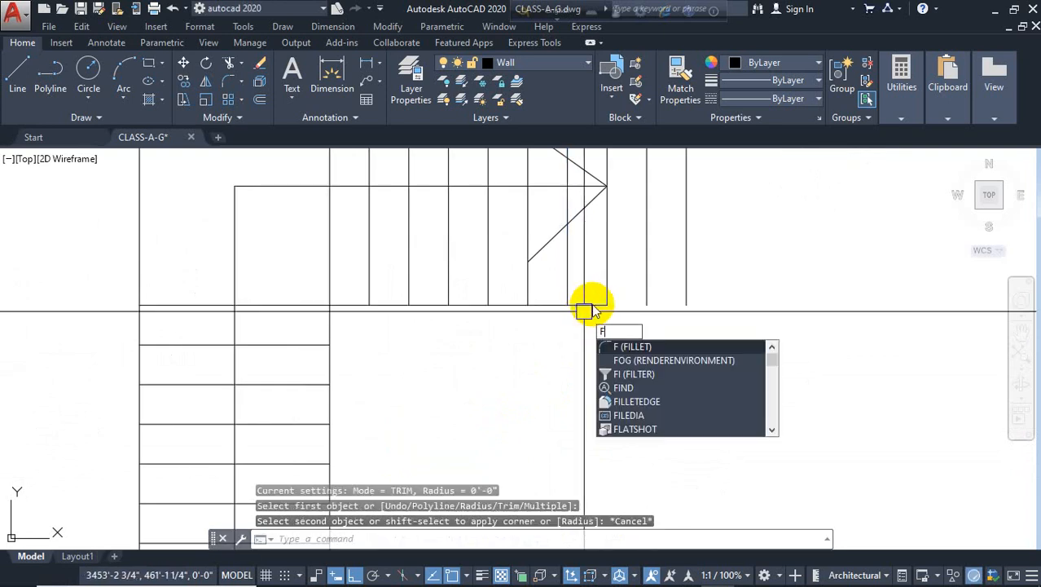
{"action": "key", "text": "Return"}
{"action": "left_click", "coordinate": [595, 305]}
{"action": "scroll", "coordinate": [646, 383], "scroll_direction": "down", "scroll_amount": 2}
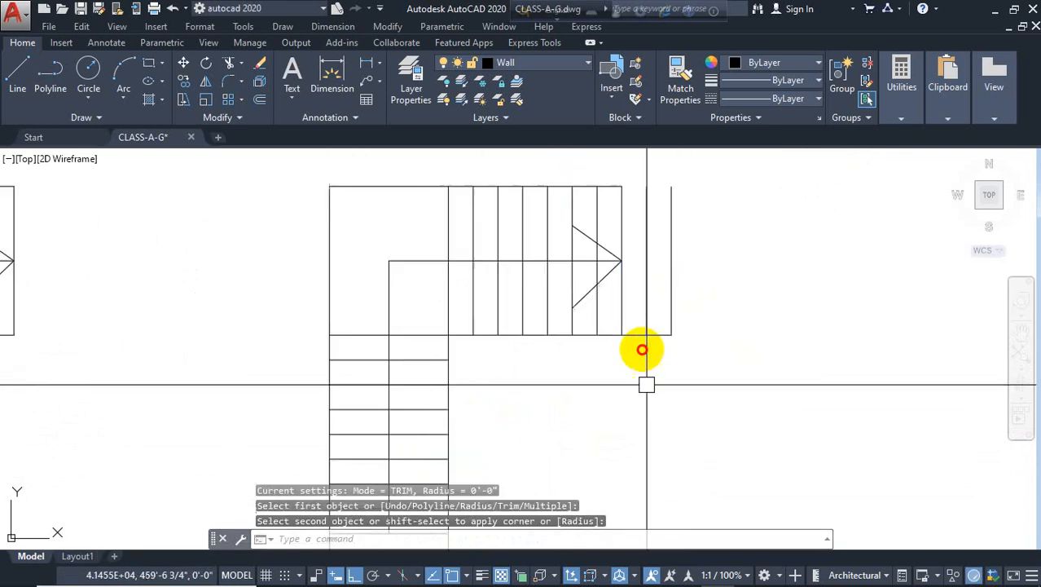
{"action": "left_click", "coordinate": [643, 355]}
{"action": "scroll", "coordinate": [613, 176], "scroll_direction": "up", "scroll_amount": 4}
{"action": "left_click", "coordinate": [613, 177]}
{"action": "scroll", "coordinate": [613, 177], "scroll_direction": "down", "scroll_amount": 2}
{"action": "key", "text": "Escape"}
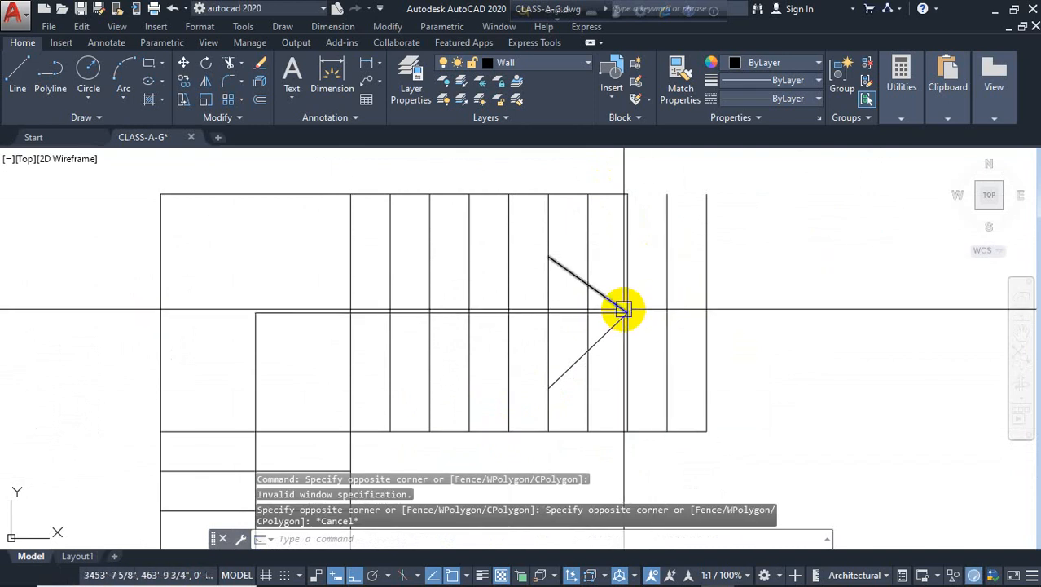
{"action": "type", "text": "f"}
{"action": "key", "text": "Return"}
{"action": "left_click", "coordinate": [607, 193]}
{"action": "key", "text": "Escape"}
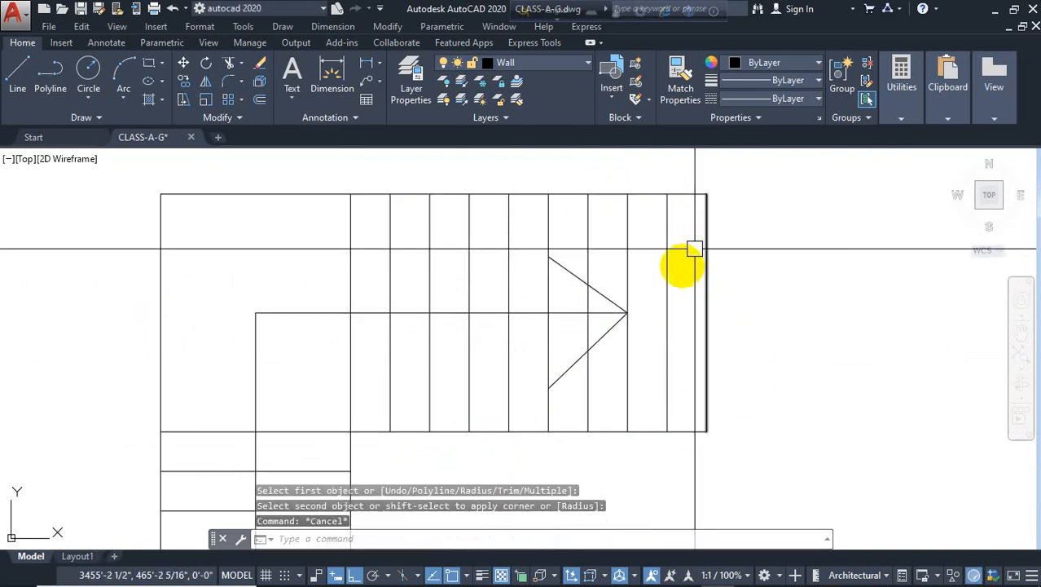
{"action": "scroll", "coordinate": [636, 304], "scroll_direction": "up", "scroll_amount": 2}
{"action": "left_click", "coordinate": [610, 256]}
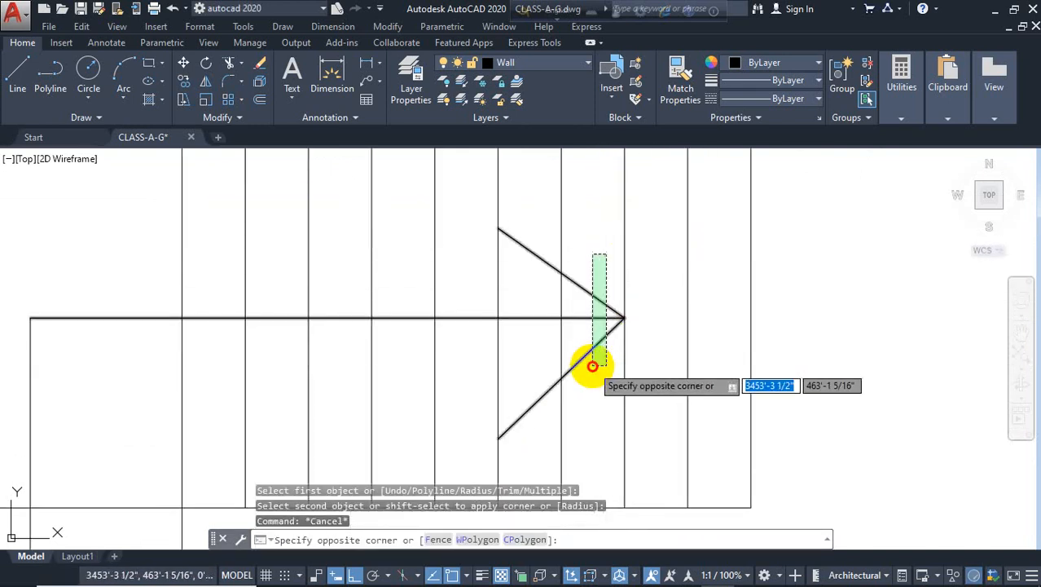
{"action": "left_click", "coordinate": [590, 373]}
{"action": "type", "text": "m"}
{"action": "key", "text": "Return"}
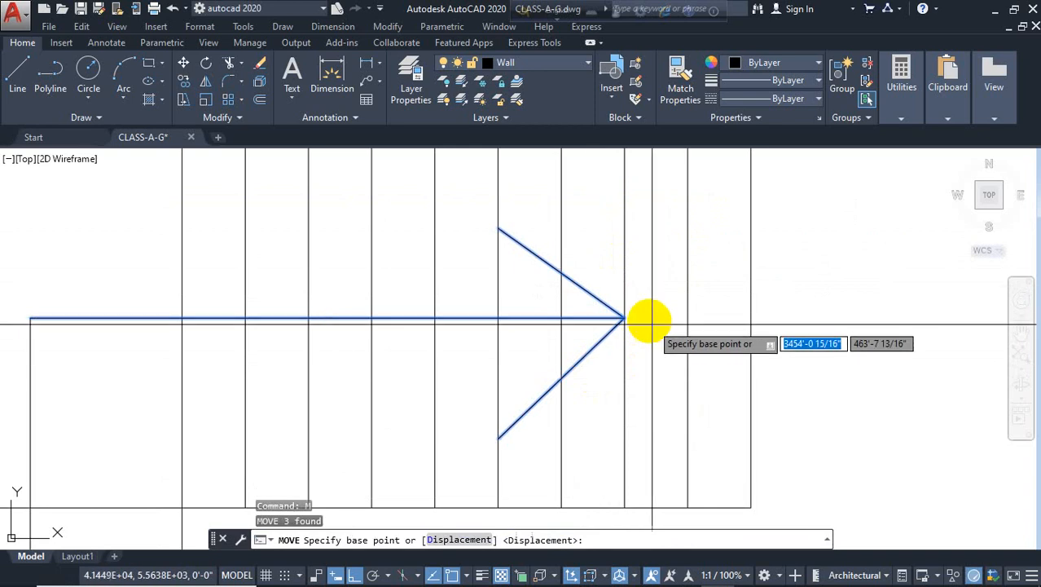
{"action": "left_click", "coordinate": [624, 317]}
{"action": "scroll", "coordinate": [747, 318], "scroll_direction": "down", "scroll_amount": 4}
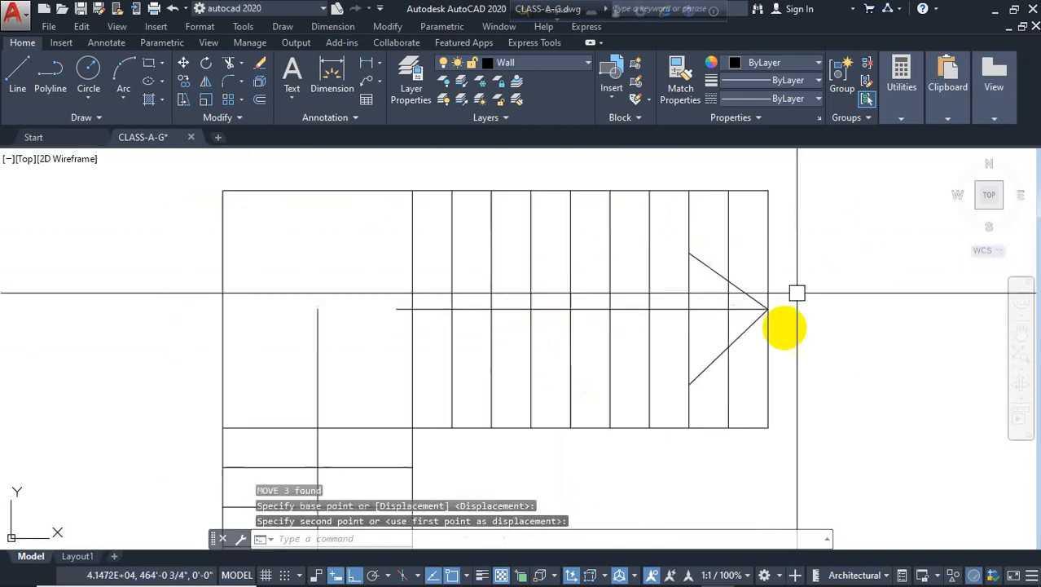
{"action": "key", "text": "Escape"}
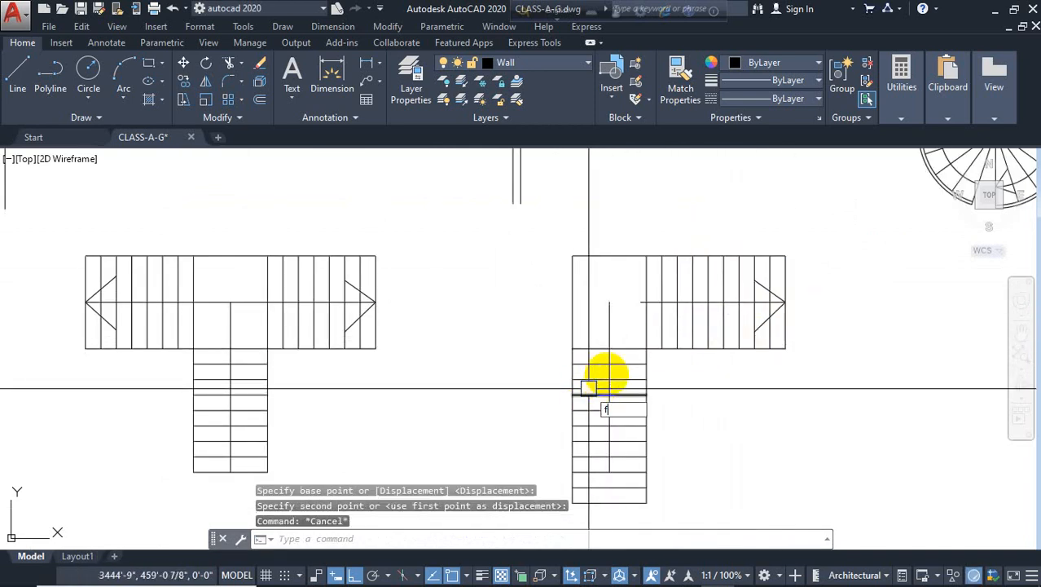
{"action": "key", "text": "Return"}
{"action": "left_click", "coordinate": [611, 324]}
{"action": "scroll", "coordinate": [634, 304], "scroll_direction": "up", "scroll_amount": 2}
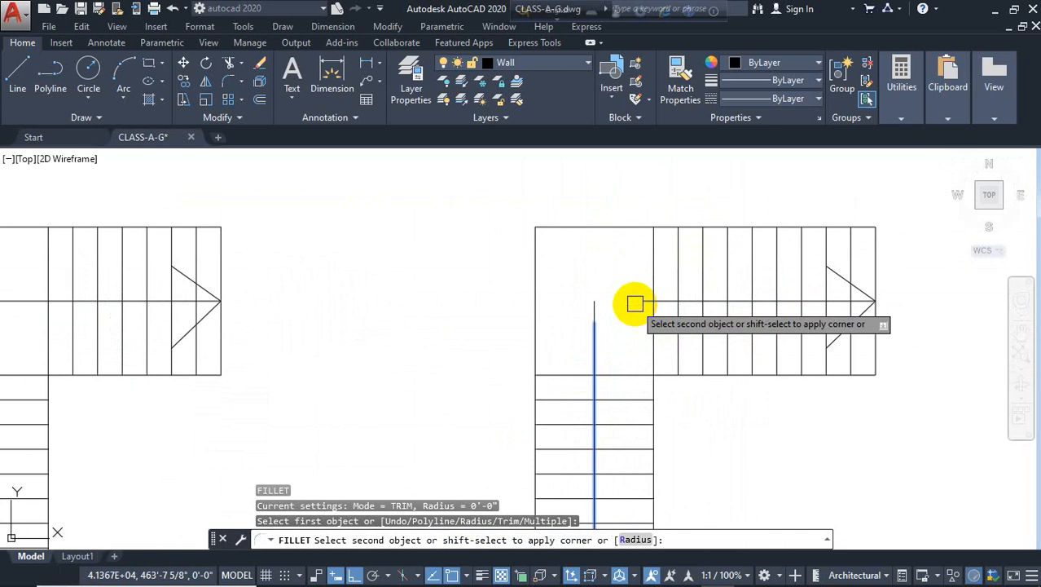
{"action": "scroll", "coordinate": [603, 280], "scroll_direction": "down", "scroll_amount": 4}
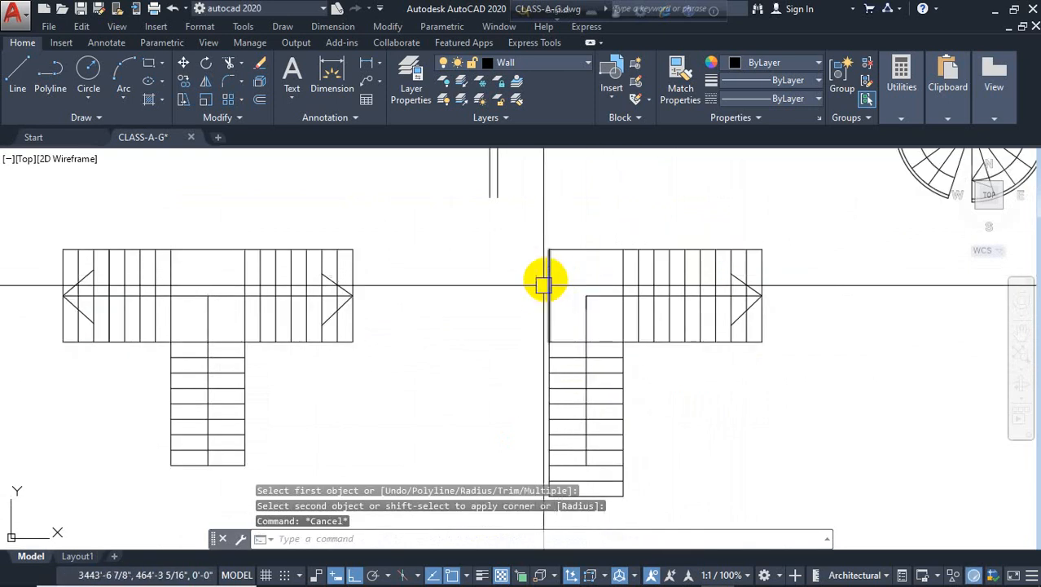
{"action": "middle_click_drag", "start_coordinate": [439, 322], "coordinate": [516, 340]}
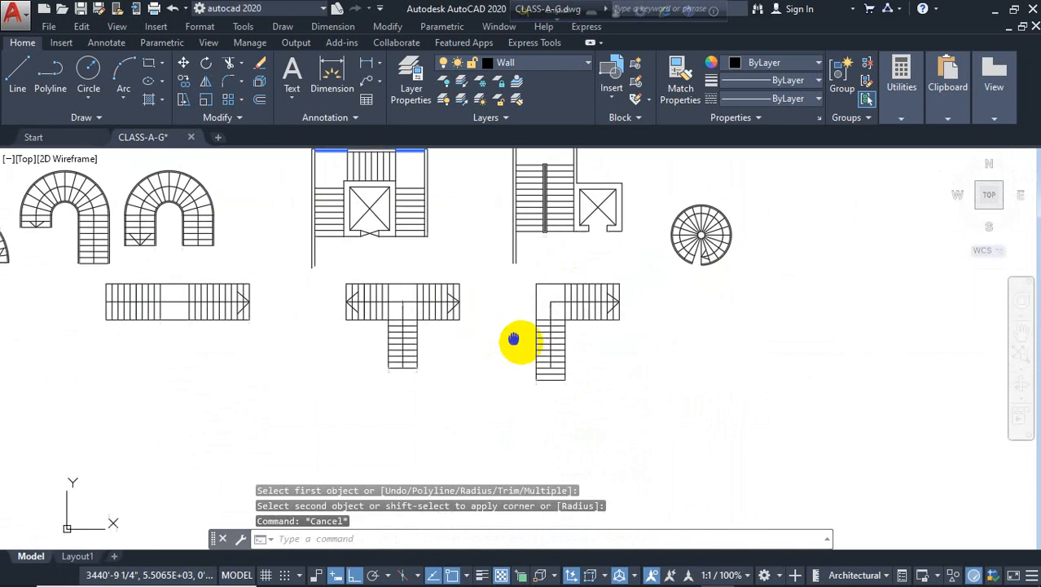
{"action": "scroll", "coordinate": [540, 360], "scroll_direction": "up", "scroll_amount": 4}
{"action": "scroll", "coordinate": [555, 367], "scroll_direction": "up", "scroll_amount": 4}
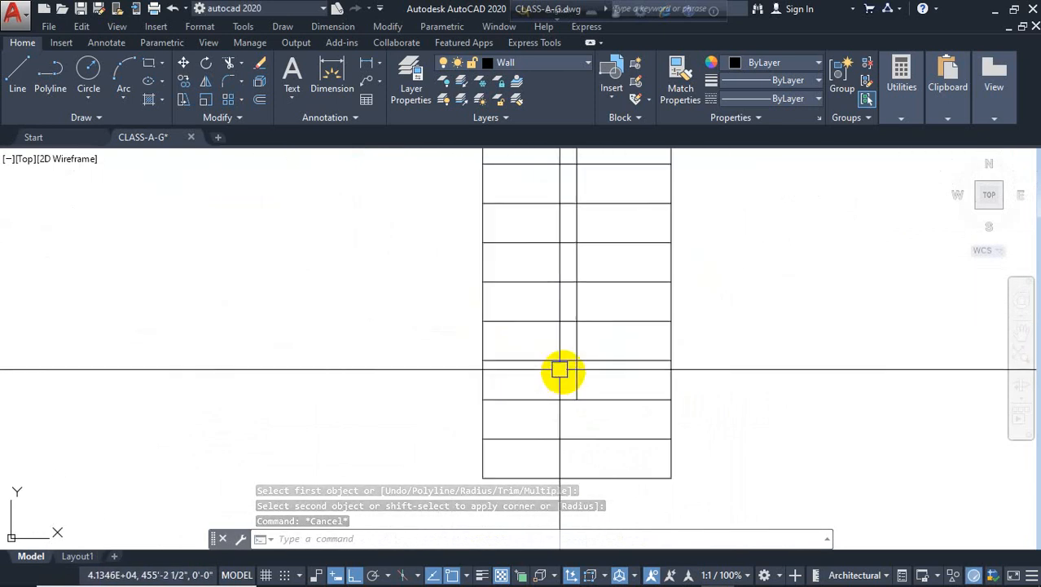
{"action": "left_click", "coordinate": [577, 384]}
{"action": "left_click", "coordinate": [577, 399]}
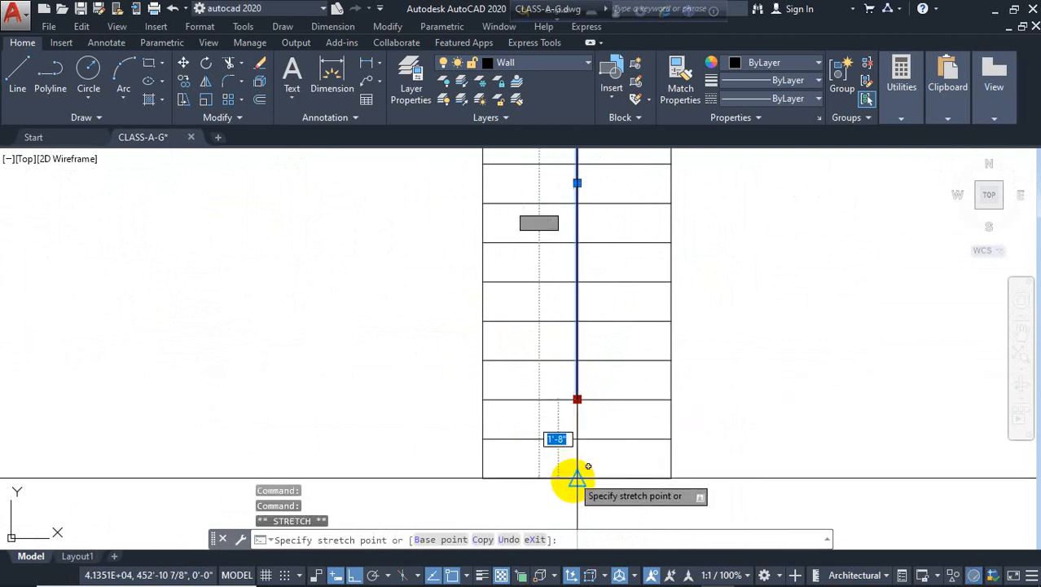
{"action": "key", "text": "Escape"}
{"action": "key", "text": "Escape"}
{"action": "scroll", "coordinate": [400, 389], "scroll_direction": "down", "scroll_amount": 4}
{"action": "scroll", "coordinate": [505, 372], "scroll_direction": "down", "scroll_amount": 2}
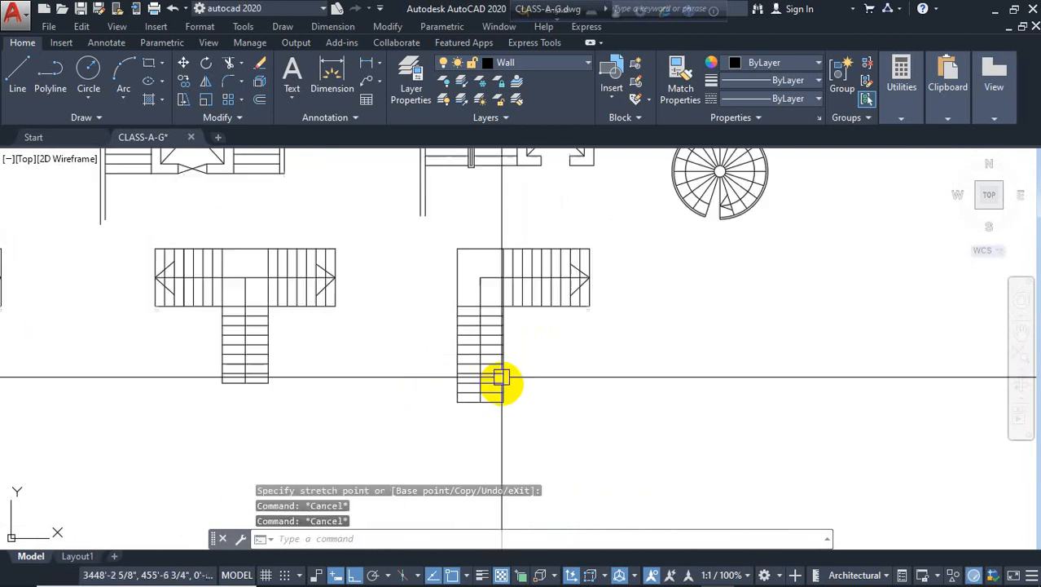
{"action": "mouse_move", "coordinate": [569, 347]}
{"action": "middle_mouse_down"}
{"action": "mouse_move", "coordinate": [582, 365]}
{"action": "mouse_move", "coordinate": [684, 360]}
{"action": "mouse_move", "coordinate": [772, 370]}
{"action": "middle_mouse_up"}
{"action": "scroll", "coordinate": [544, 341], "scroll_direction": "down", "scroll_amount": 2}
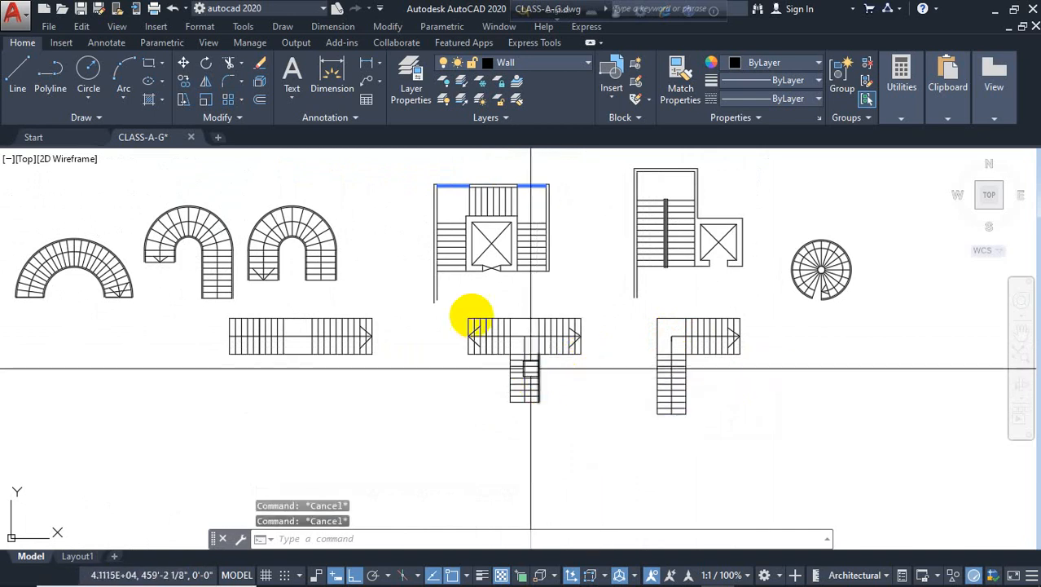
Copy the walled stair-and-elevator plan to an empty spot below the T-shaped stair
{"action": "middle_click_drag", "start_coordinate": [532, 275], "coordinate": [566, 302]}
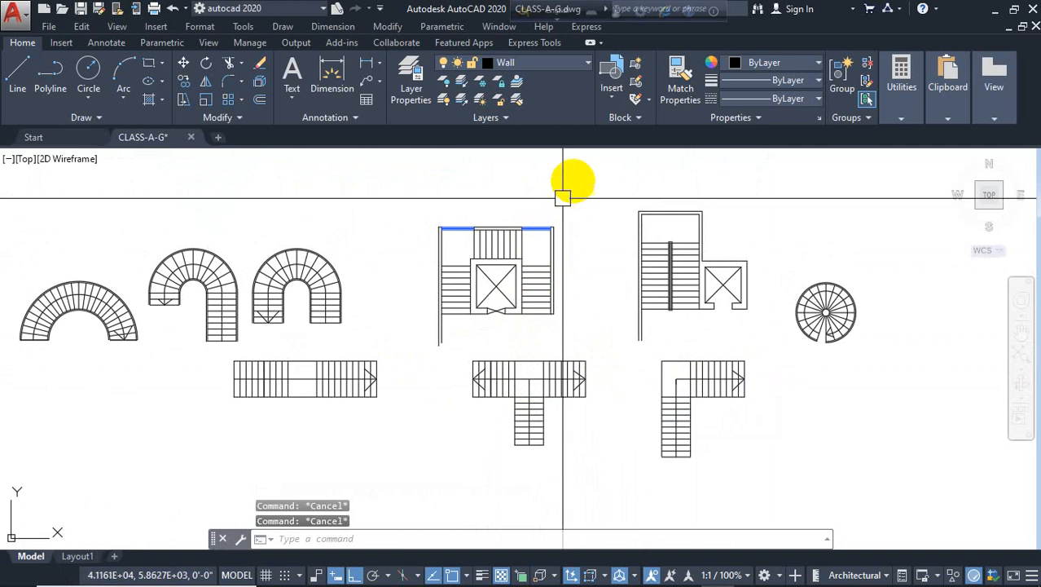
{"action": "left_click", "coordinate": [574, 181]}
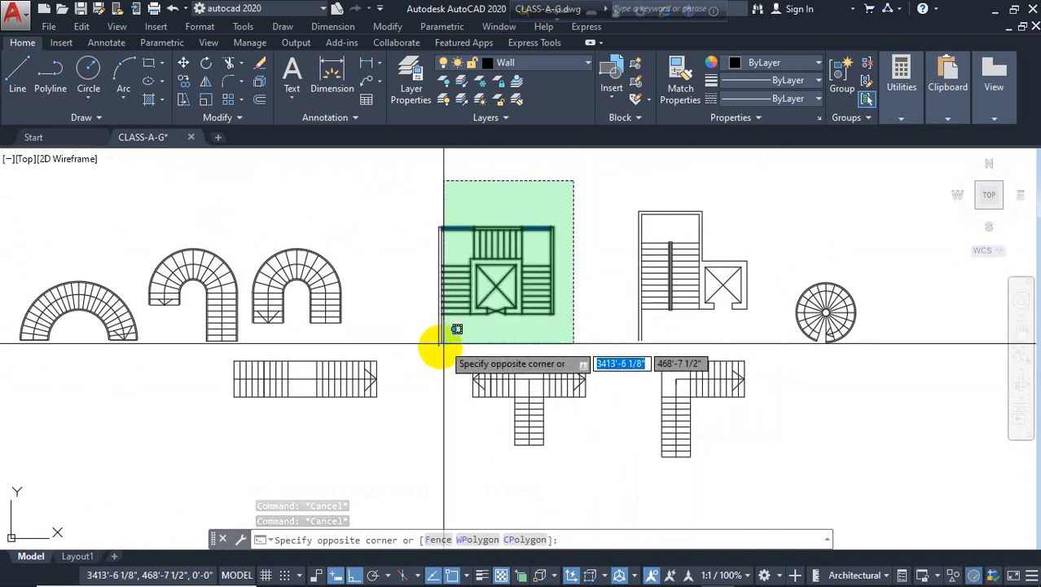
{"action": "left_click", "coordinate": [419, 356]}
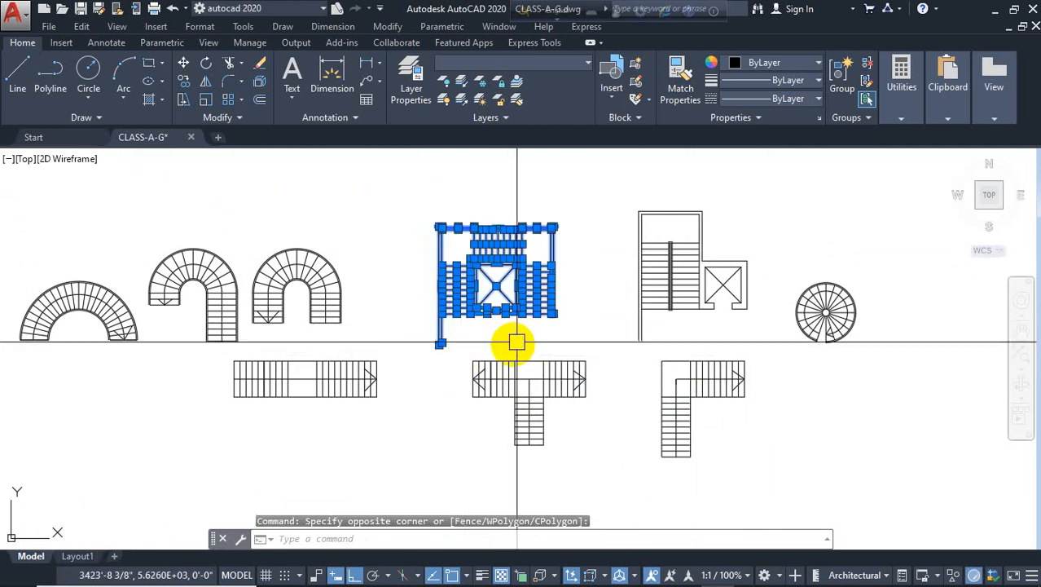
{"action": "key", "text": "Return"}
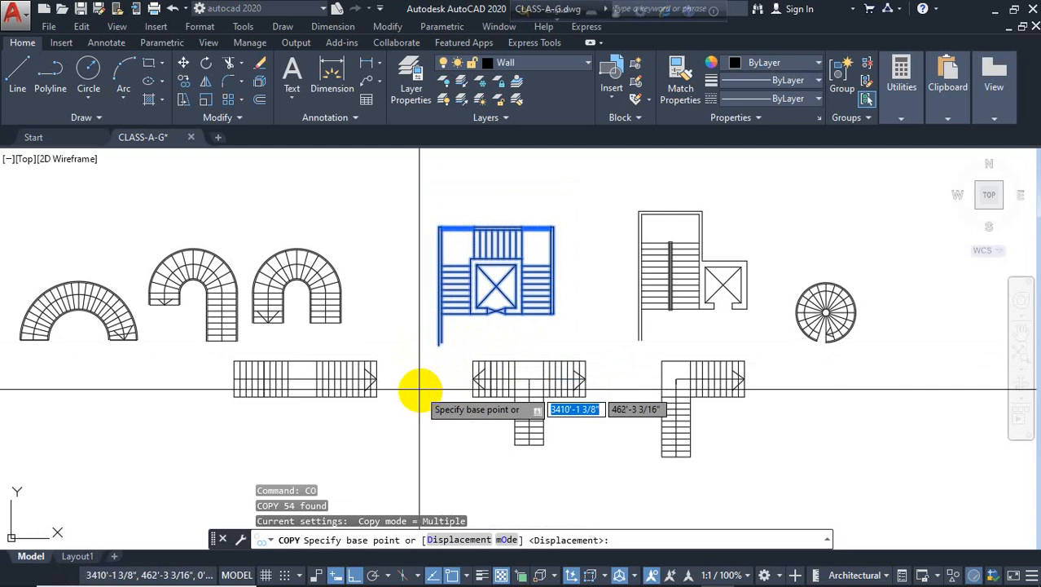
{"action": "key", "text": "Escape"}
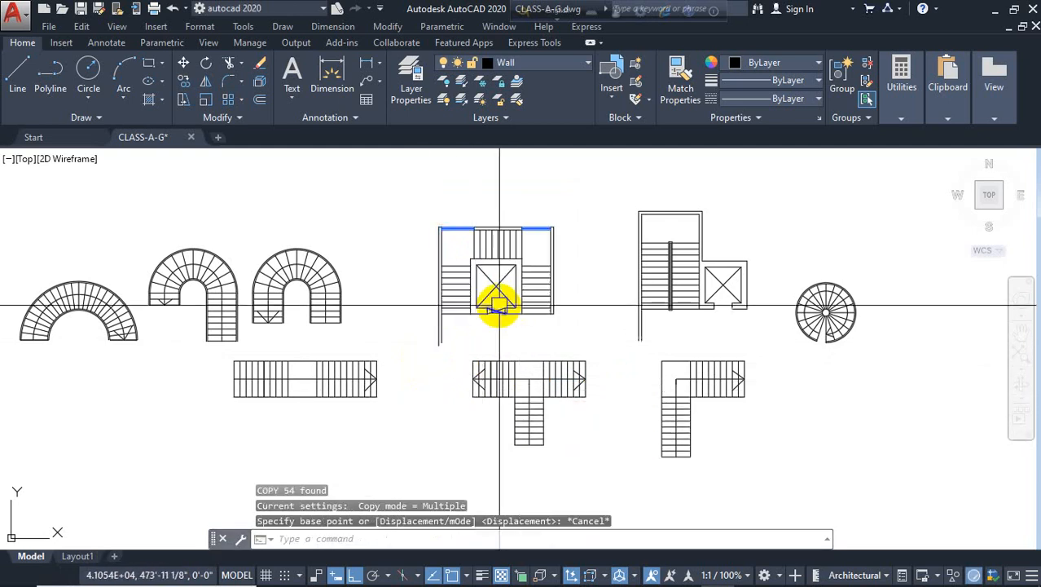
{"action": "left_click", "coordinate": [563, 191]}
{"action": "left_click", "coordinate": [421, 349]}
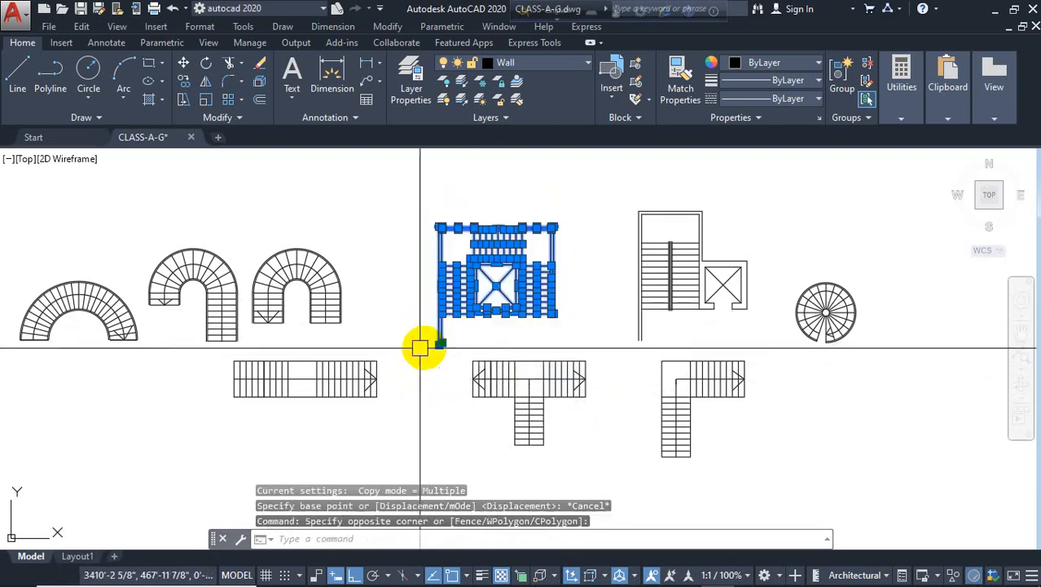
{"action": "key", "text": "Return"}
{"action": "left_click", "coordinate": [438, 343]}
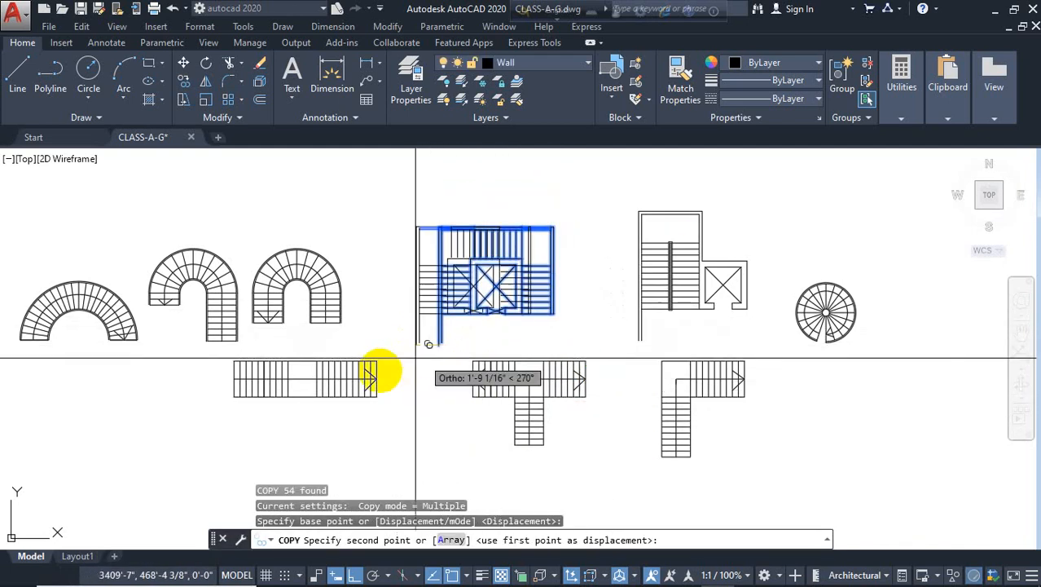
{"action": "scroll", "coordinate": [414, 365], "scroll_direction": "down", "scroll_amount": 3}
{"action": "left_click", "coordinate": [407, 425]}
{"action": "key", "text": "Escape"}
Try erasing the copied plan's elevator shaft, car and door, then undo the erase
{"action": "scroll", "coordinate": [440, 415], "scroll_direction": "up", "scroll_amount": 5}
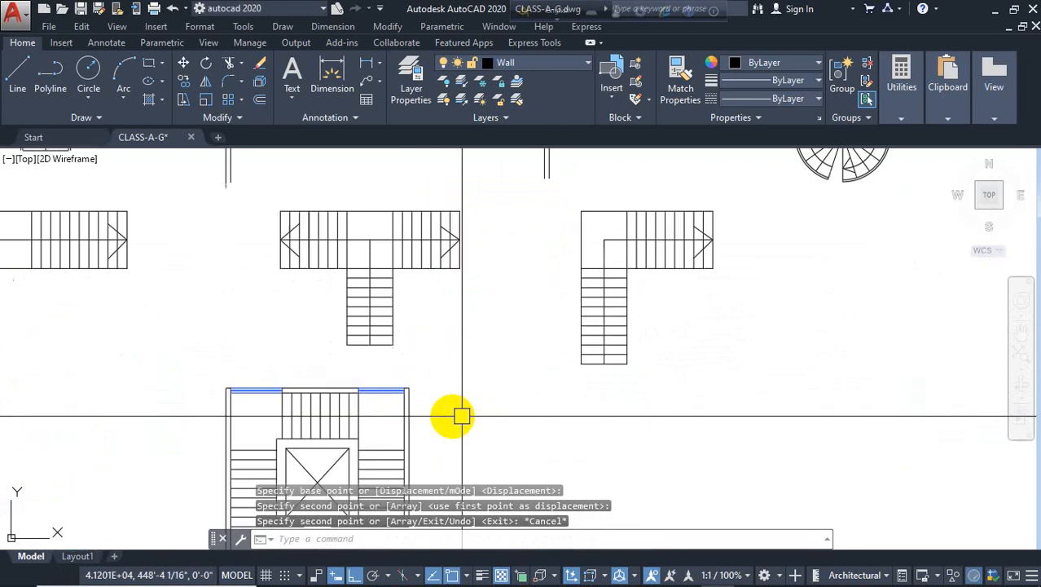
{"action": "scroll", "coordinate": [397, 382], "scroll_direction": "up", "scroll_amount": 4}
{"action": "middle_click_drag", "start_coordinate": [397, 382], "coordinate": [415, 292]}
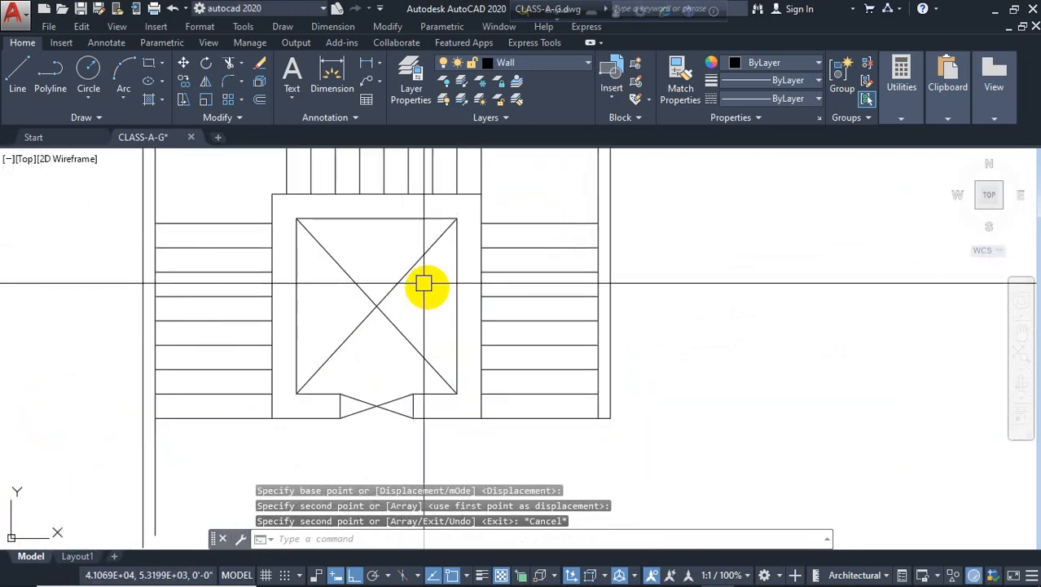
{"action": "left_click", "coordinate": [427, 287]}
{"action": "left_click", "coordinate": [328, 434]}
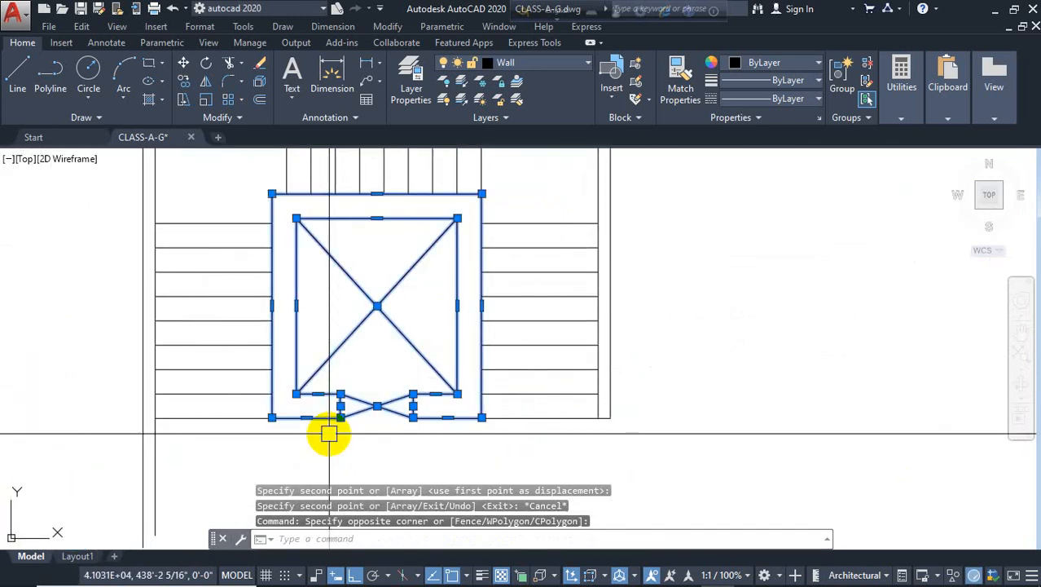
{"action": "key", "text": "Delete"}
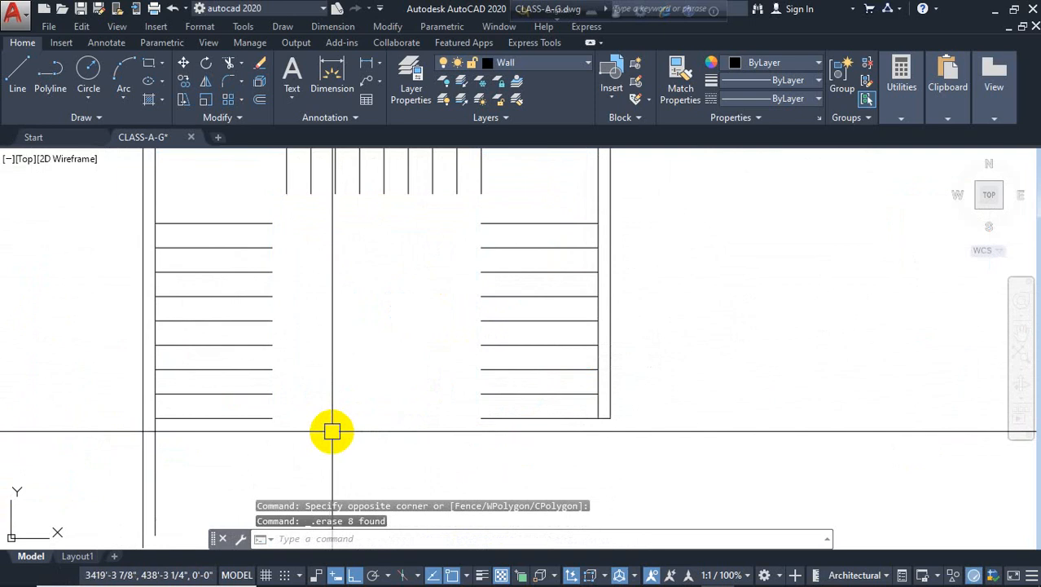
{"action": "key", "text": "ctrl+z"}
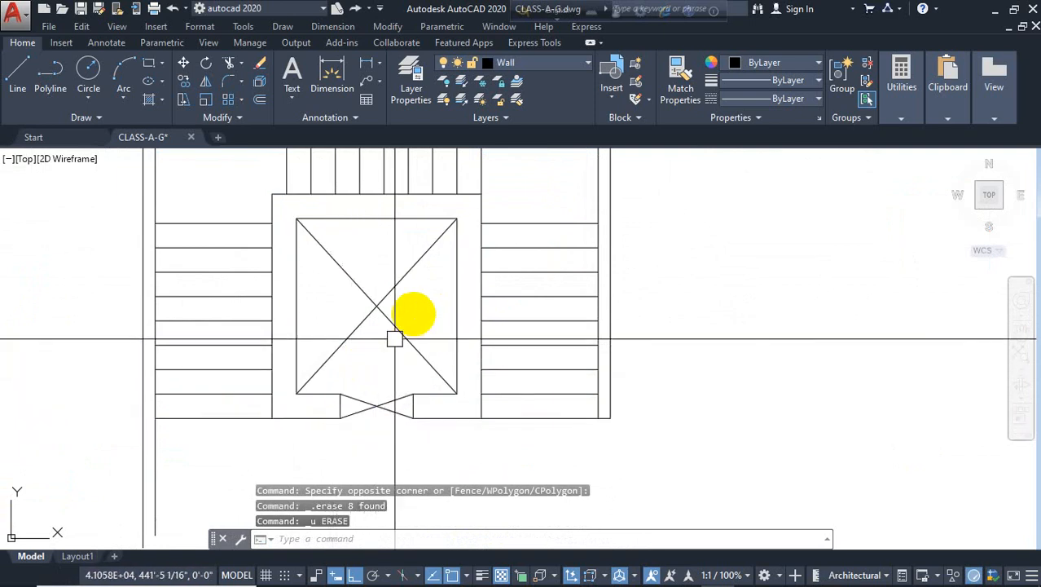
Erase the copied plan's elevator car, door and inner shaft lines
{"action": "left_click", "coordinate": [416, 311]}
{"action": "left_click", "coordinate": [328, 411]}
{"action": "key", "text": "Delete"}
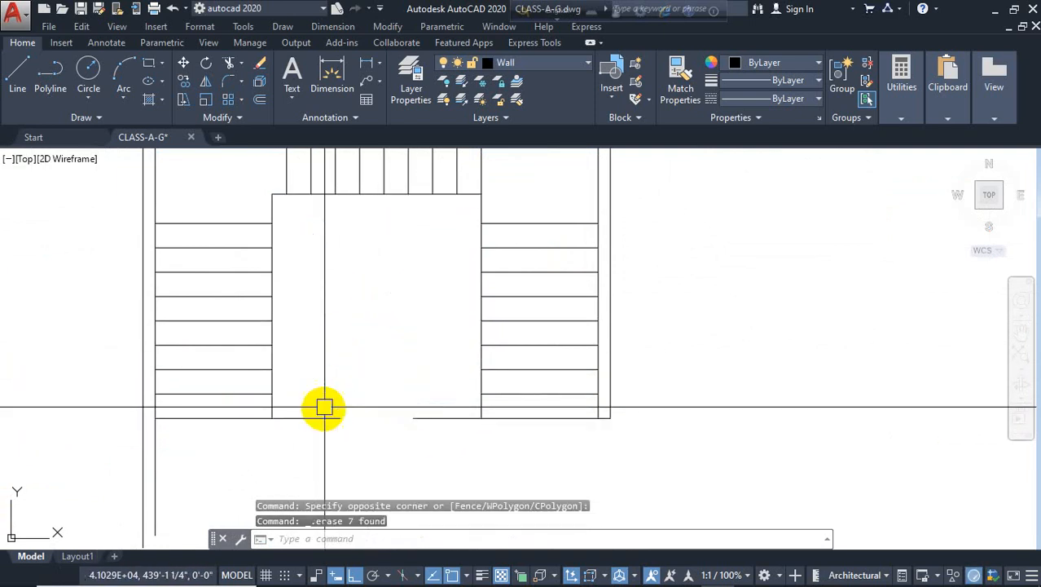
{"action": "type", "text": "tr"}
{"action": "key", "text": "Return"}
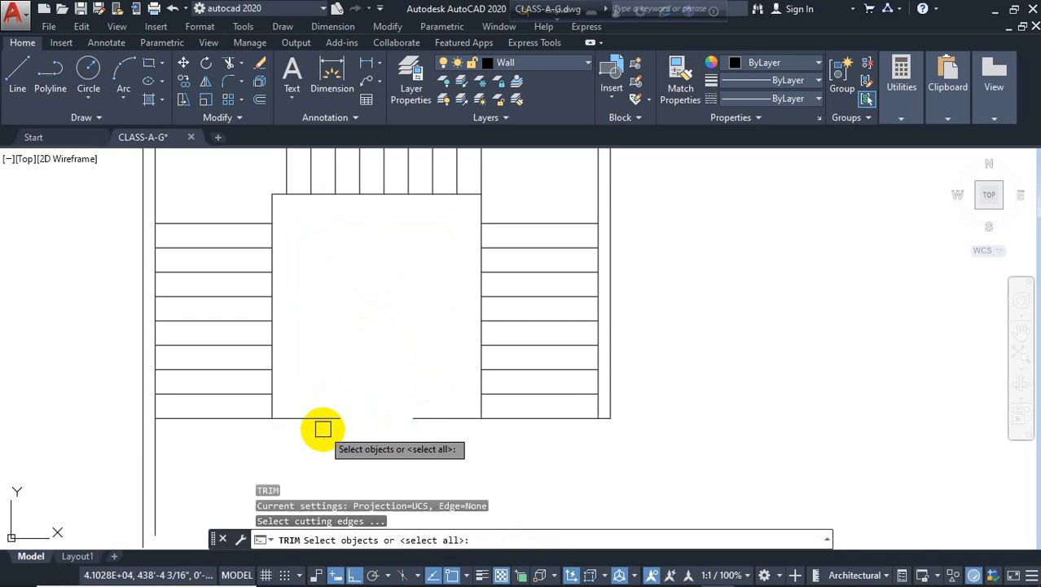
{"action": "key", "text": "Return"}
{"action": "key", "text": "Escape"}
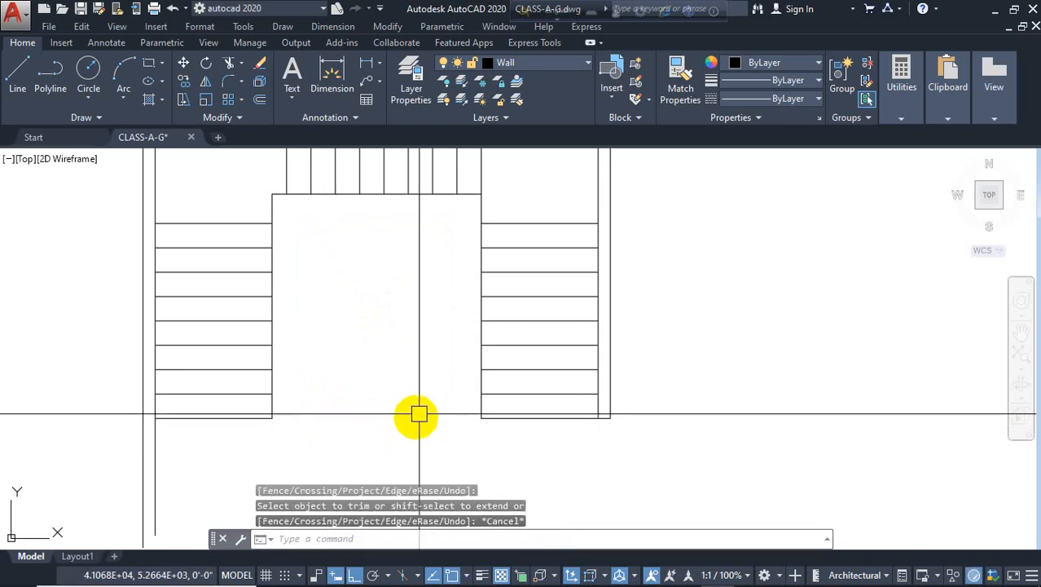
Offset the left side of the emptied shaft opening by 2 inches
{"action": "type", "text": "o"}
{"action": "key", "text": "Return"}
{"action": "type", "text": "2"}
{"action": "key", "text": "Return"}
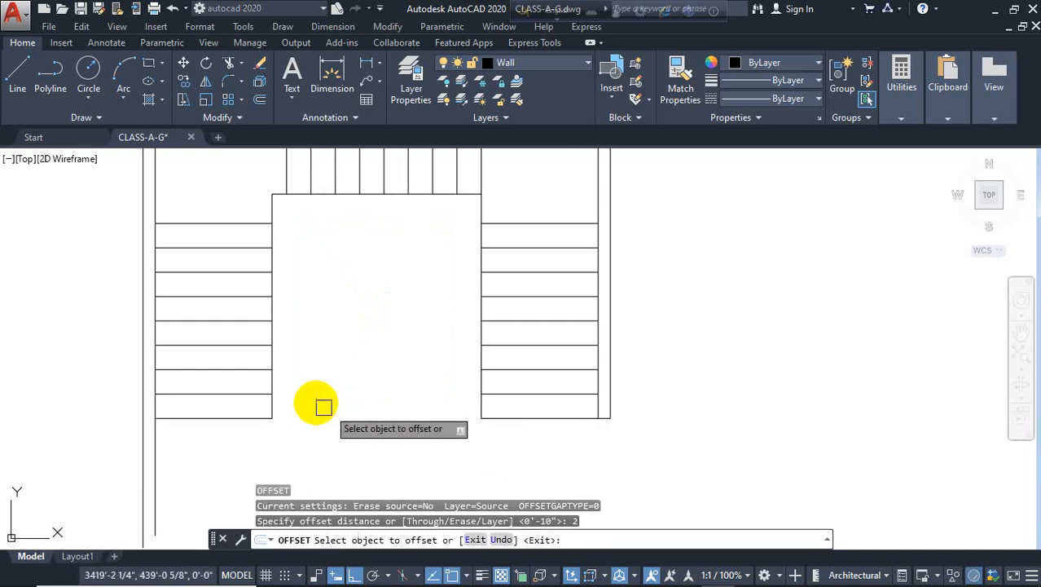
{"action": "scroll", "coordinate": [288, 352], "scroll_direction": "up", "scroll_amount": 2}
{"action": "left_click", "coordinate": [263, 360]}
{"action": "left_click", "coordinate": [334, 357]}
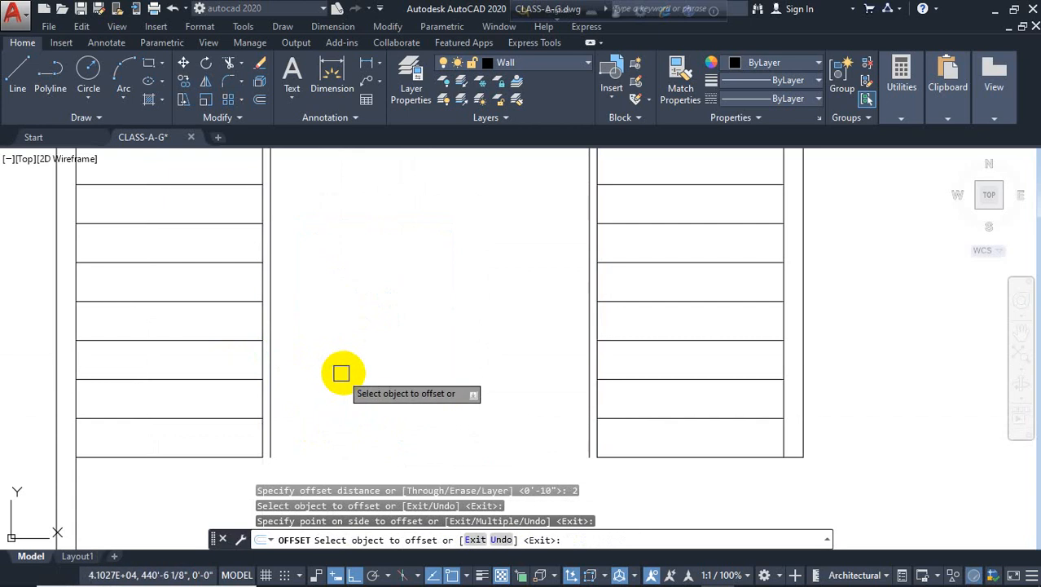
{"action": "key", "text": "Escape"}
Stretch the right part of the copied plan about 0'-6" to the left with a crossing window
{"action": "scroll", "coordinate": [360, 355], "scroll_direction": "down", "scroll_amount": 4}
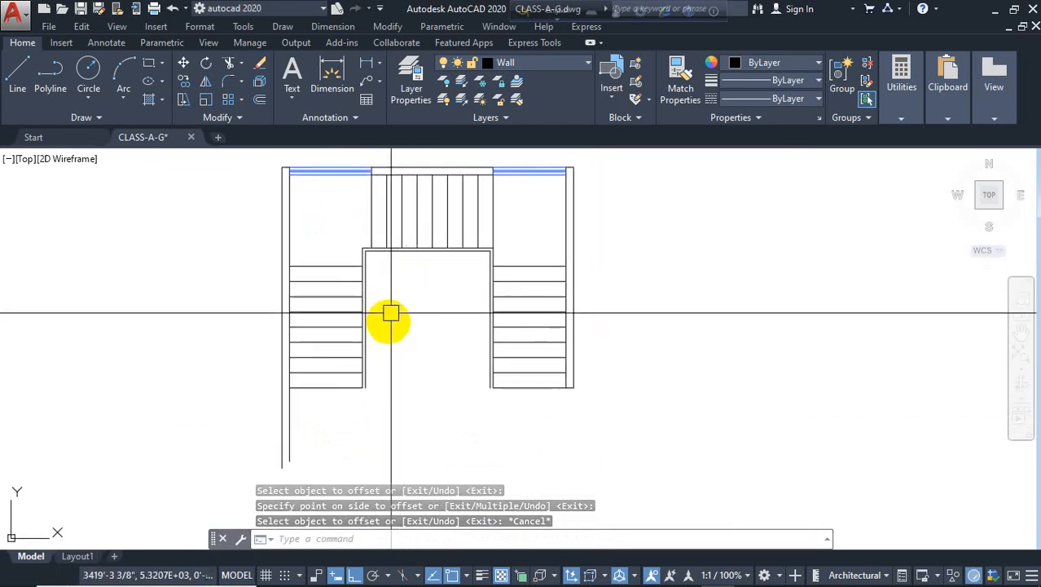
{"action": "scroll", "coordinate": [391, 309], "scroll_direction": "down", "scroll_amount": 2}
{"action": "scroll", "coordinate": [466, 253], "scroll_direction": "up", "scroll_amount": 2}
{"action": "left_click", "coordinate": [595, 173]}
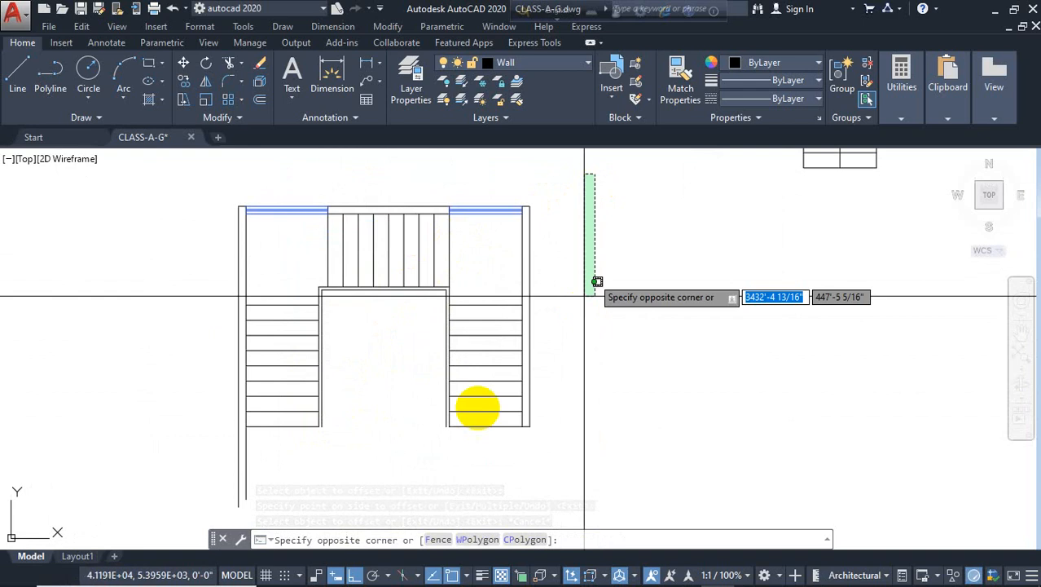
{"action": "left_click", "coordinate": [330, 491]}
{"action": "type", "text": "s"}
{"action": "key", "text": "Return"}
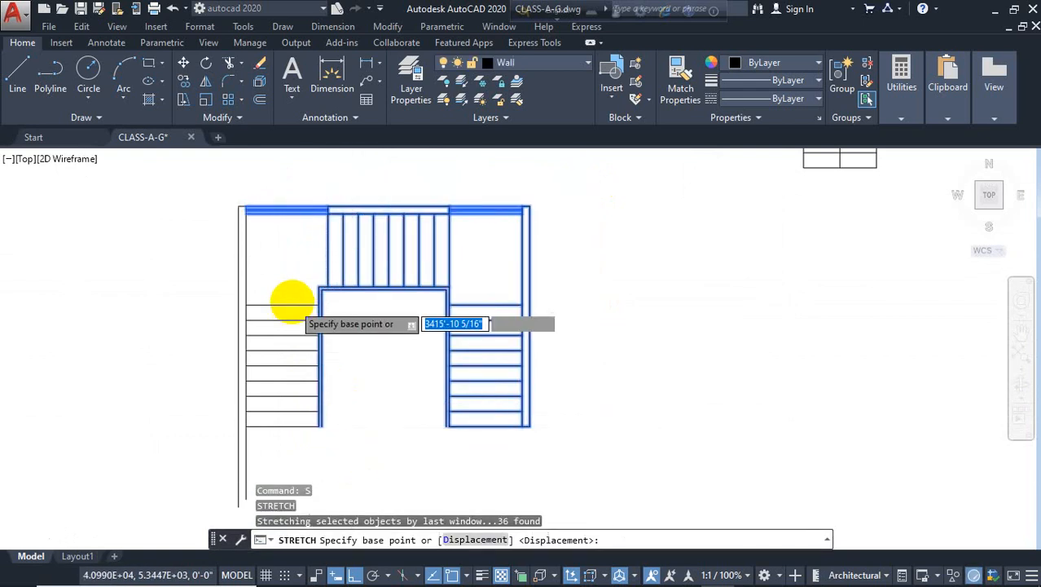
{"action": "scroll", "coordinate": [292, 300], "scroll_direction": "up", "scroll_amount": 5}
{"action": "left_click", "coordinate": [433, 235]}
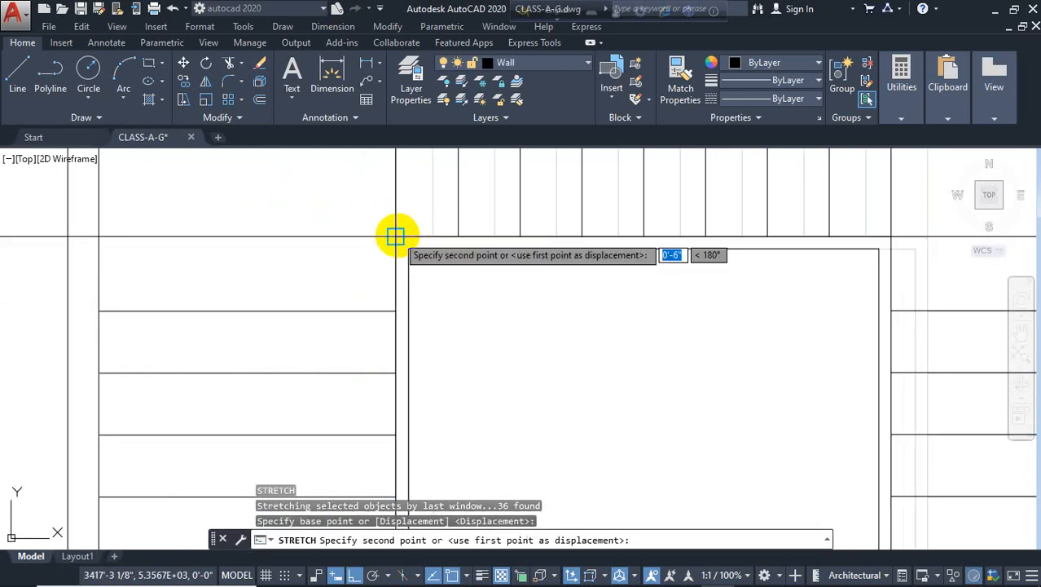
{"action": "left_click", "coordinate": [396, 236]}
{"action": "scroll", "coordinate": [330, 275], "scroll_direction": "down", "scroll_amount": 3}
{"action": "scroll", "coordinate": [445, 352], "scroll_direction": "down", "scroll_amount": 4}
{"action": "left_click", "coordinate": [469, 328]}
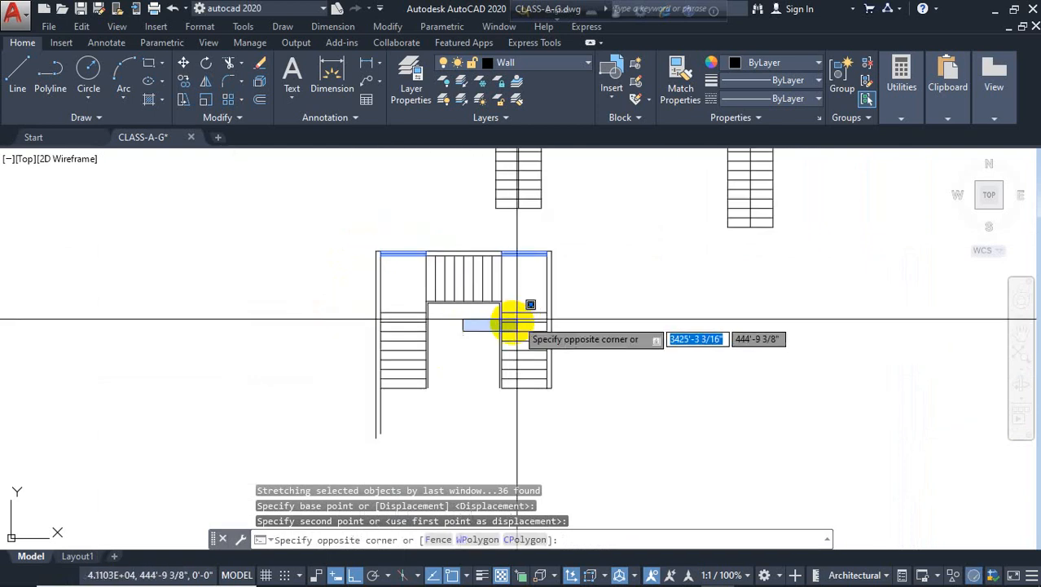
{"action": "key", "text": "Escape"}
Erase four vertical tread lines from the copied plan's upper landing strip
{"action": "scroll", "coordinate": [484, 277], "scroll_direction": "up", "scroll_amount": 4}
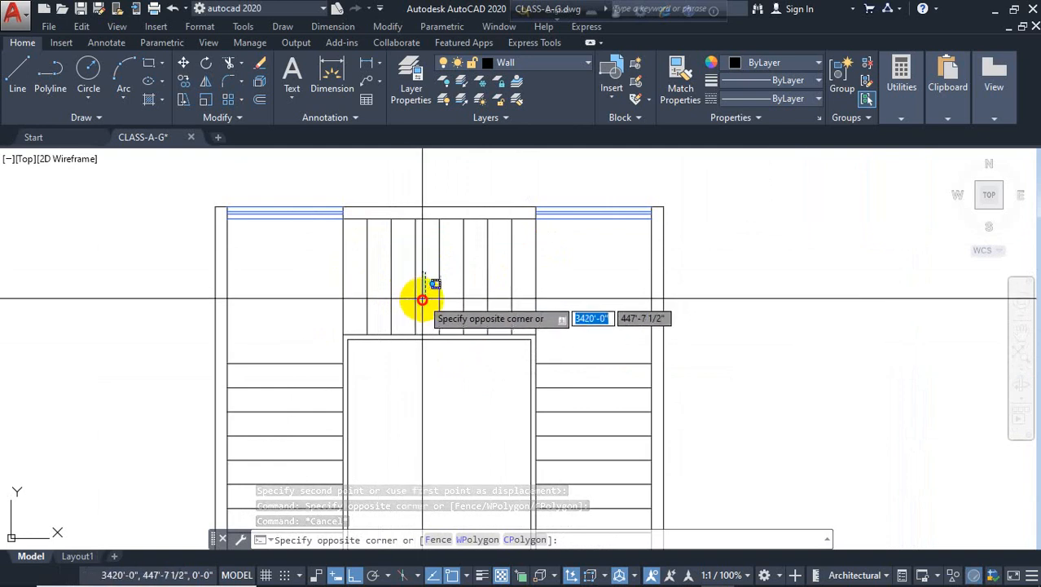
{"action": "left_click", "coordinate": [396, 293]}
{"action": "left_click", "coordinate": [299, 312]}
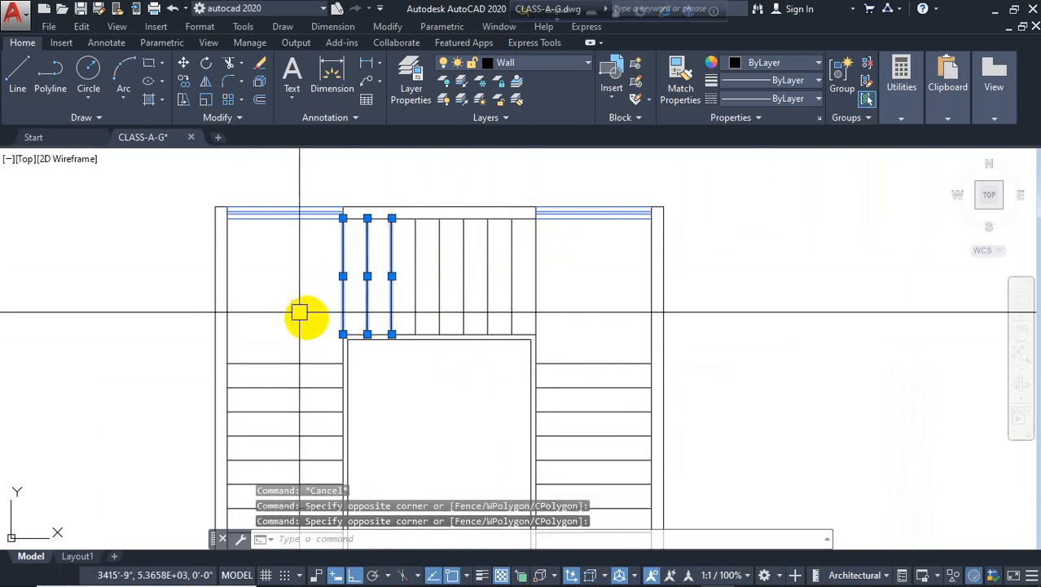
{"action": "left_click", "coordinate": [410, 290]}
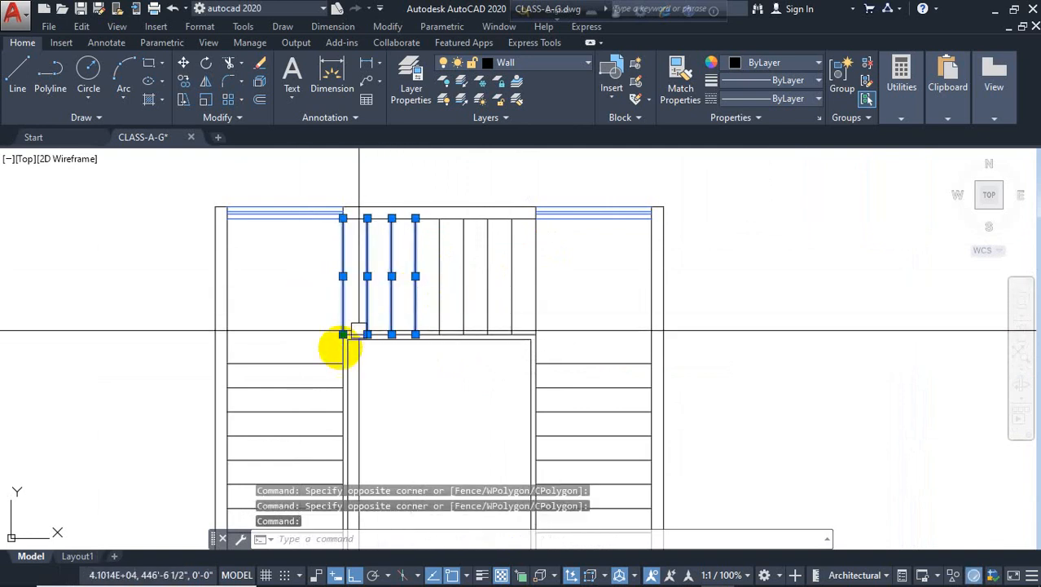
{"action": "key", "text": "Delete"}
{"action": "scroll", "coordinate": [504, 275], "scroll_direction": "down", "scroll_amount": 2}
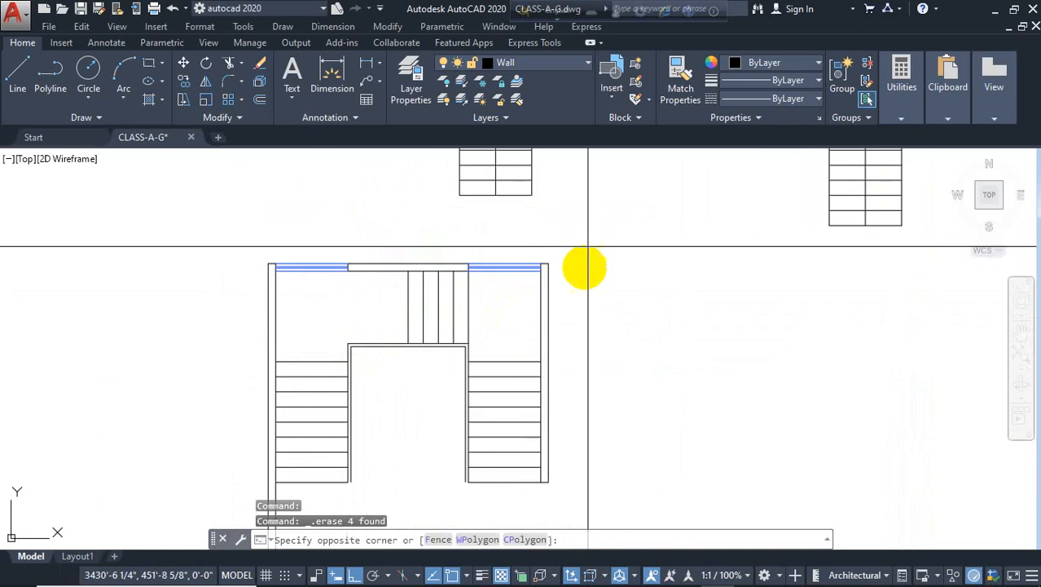
{"action": "left_click", "coordinate": [416, 505]}
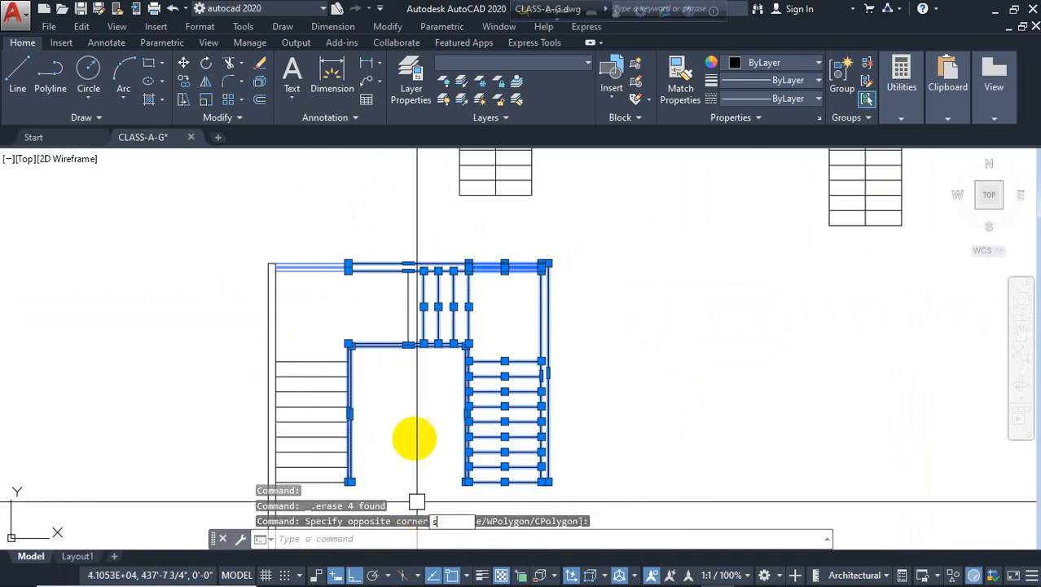
{"action": "key", "text": "Return"}
{"action": "scroll", "coordinate": [409, 335], "scroll_direction": "up", "scroll_amount": 4}
{"action": "key", "text": "Escape"}
{"action": "scroll", "coordinate": [395, 332], "scroll_direction": "down", "scroll_amount": 4}
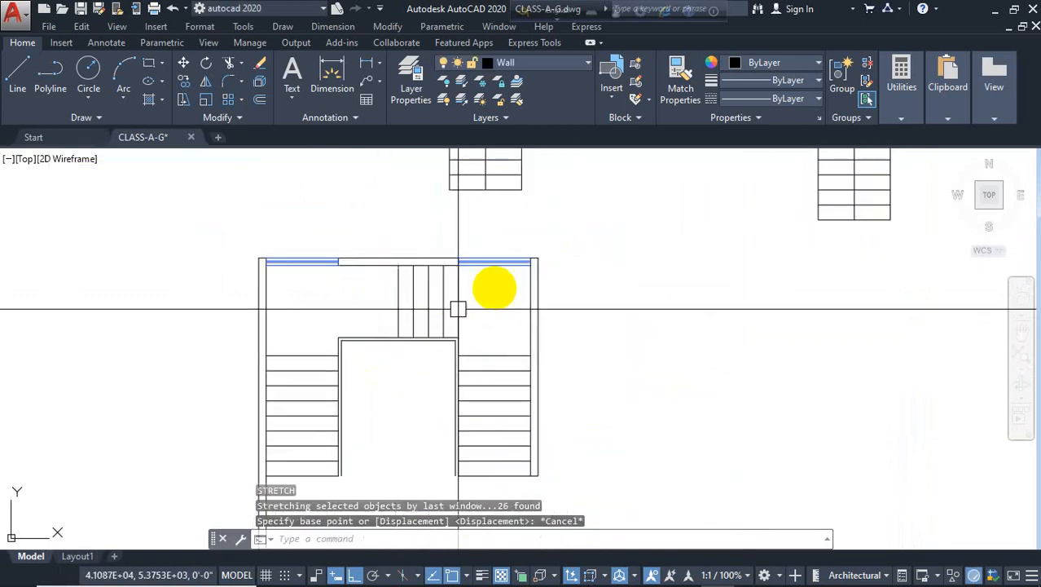
Stretch the copied plan's right flight further left with a crossing window, from one inner wall corner to the other
{"action": "middle_click_drag", "start_coordinate": [430, 488], "coordinate": [430, 441]}
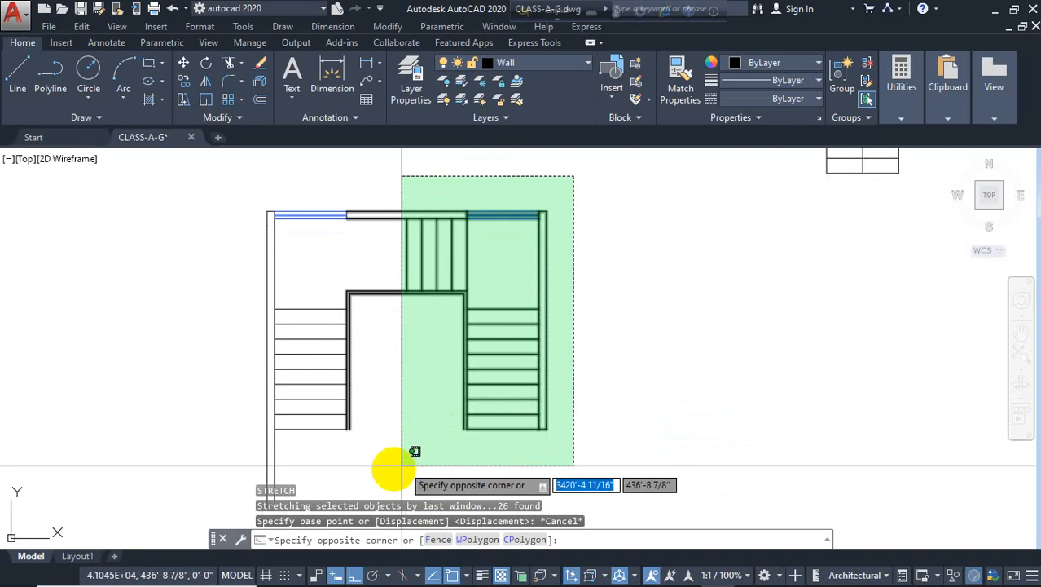
{"action": "left_click", "coordinate": [422, 467]}
{"action": "type", "text": "s"}
{"action": "key", "text": "Return"}
{"action": "scroll", "coordinate": [398, 287], "scroll_direction": "up", "scroll_amount": 4}
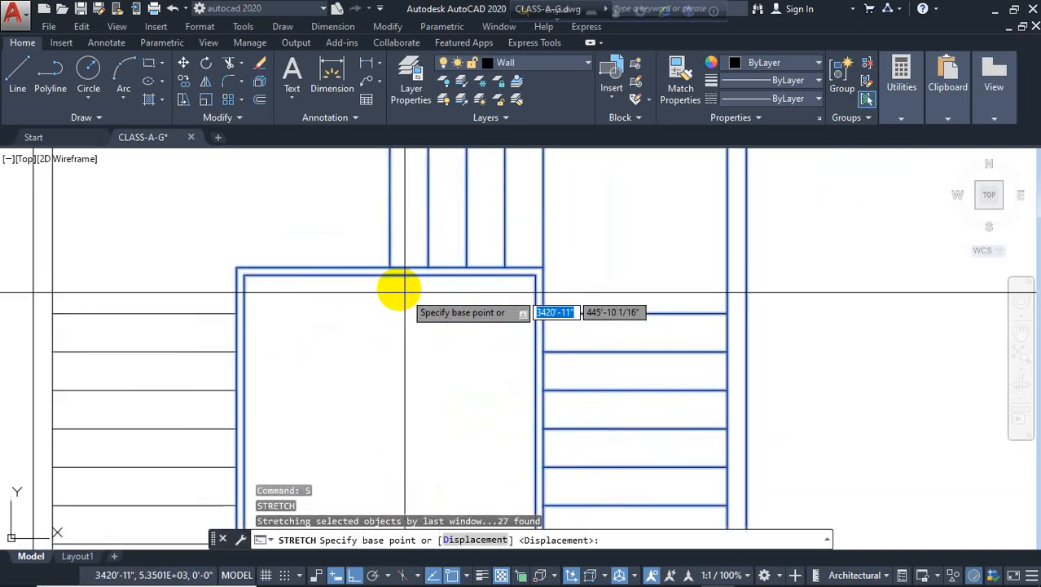
{"action": "left_click", "coordinate": [391, 266]}
{"action": "left_click", "coordinate": [237, 268]}
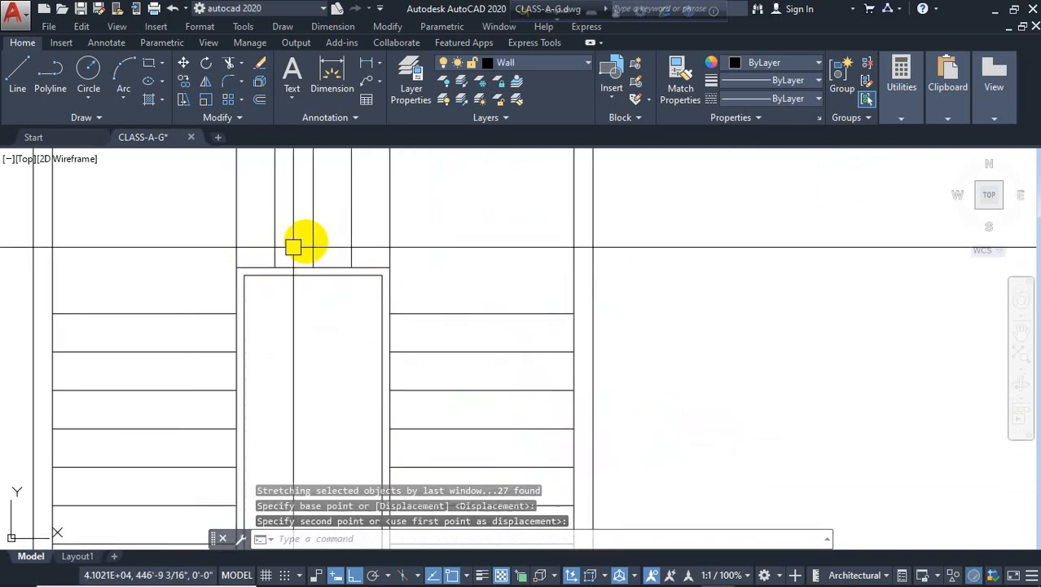
Draw horizontal lines closing the landing edge across both flights of the copied plan
{"action": "scroll", "coordinate": [329, 271], "scroll_direction": "down", "scroll_amount": 4}
{"action": "middle_click_drag", "start_coordinate": [463, 336], "coordinate": [560, 359]}
{"action": "left_click", "coordinate": [619, 346]}
{"action": "key", "text": "Escape"}
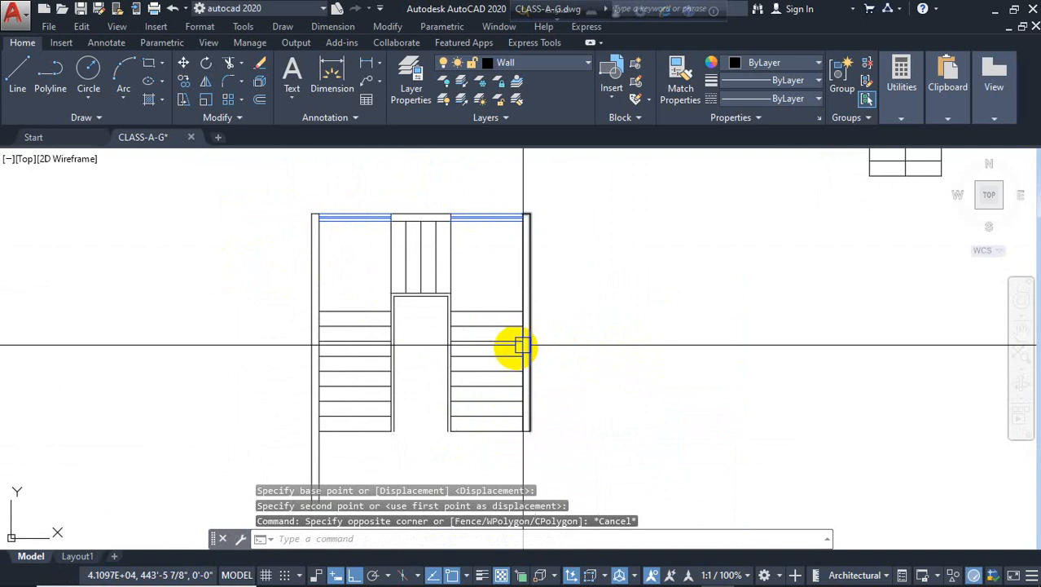
{"action": "key", "text": "Escape"}
{"action": "middle_click_drag", "start_coordinate": [496, 356], "coordinate": [503, 335]}
{"action": "scroll", "coordinate": [488, 269], "scroll_direction": "up", "scroll_amount": 2}
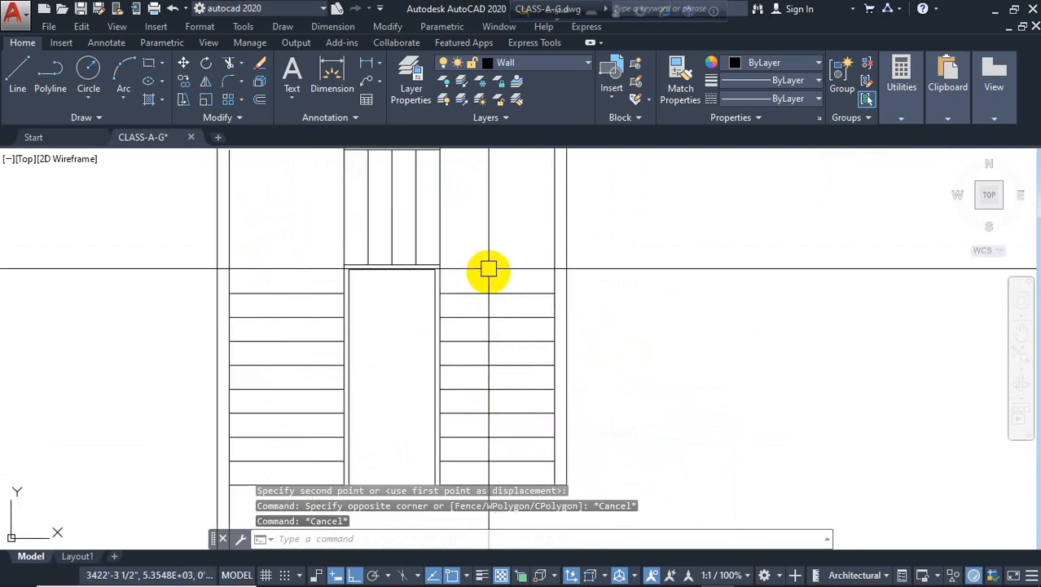
{"action": "key", "text": "Return"}
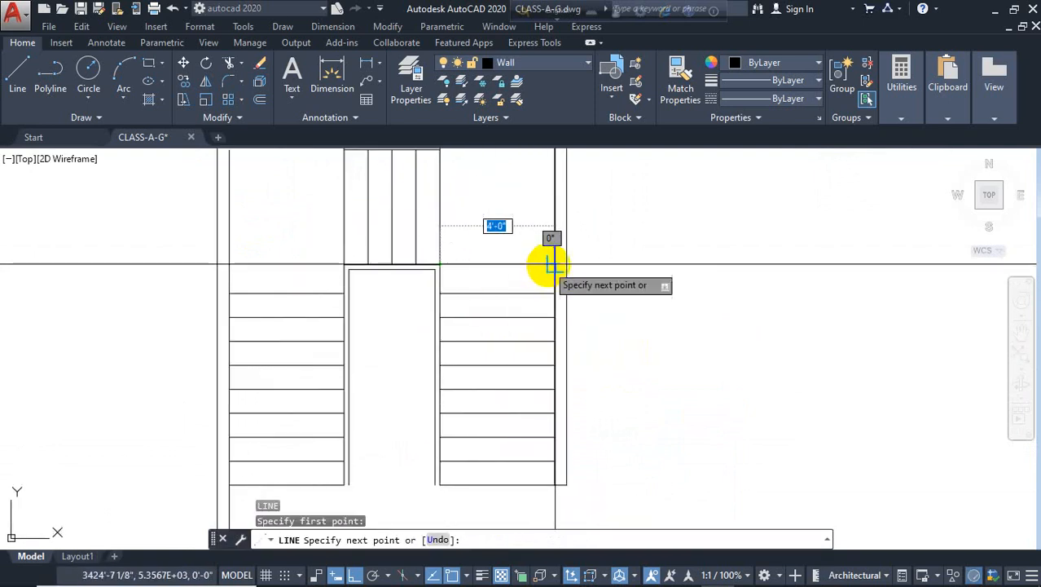
{"action": "left_click", "coordinate": [555, 264]}
{"action": "key", "text": "Return"}
{"action": "key", "text": "Return"}
{"action": "left_click", "coordinate": [344, 264]}
{"action": "left_click", "coordinate": [229, 264]}
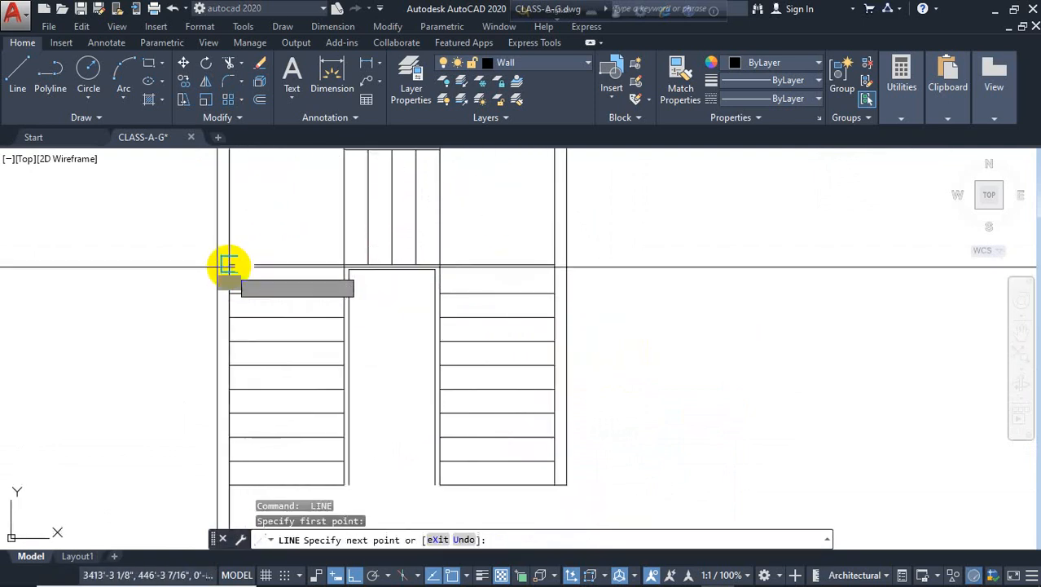
{"action": "key", "text": "Escape"}
Draw a short line at the bottom of the copied plan's left flight wall
{"action": "scroll", "coordinate": [402, 297], "scroll_direction": "down", "scroll_amount": 2}
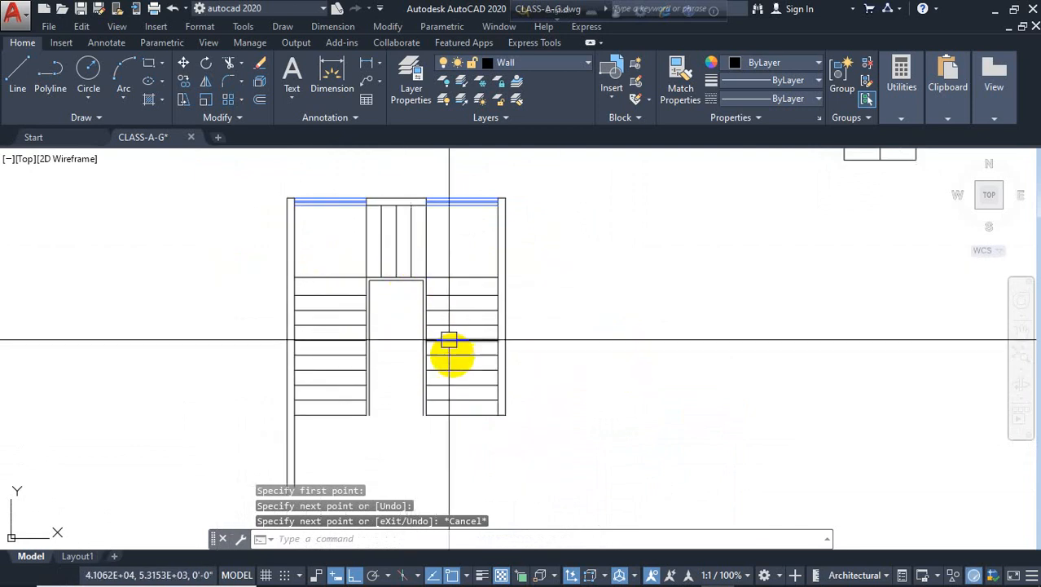
{"action": "scroll", "coordinate": [458, 411], "scroll_direction": "up", "scroll_amount": 2}
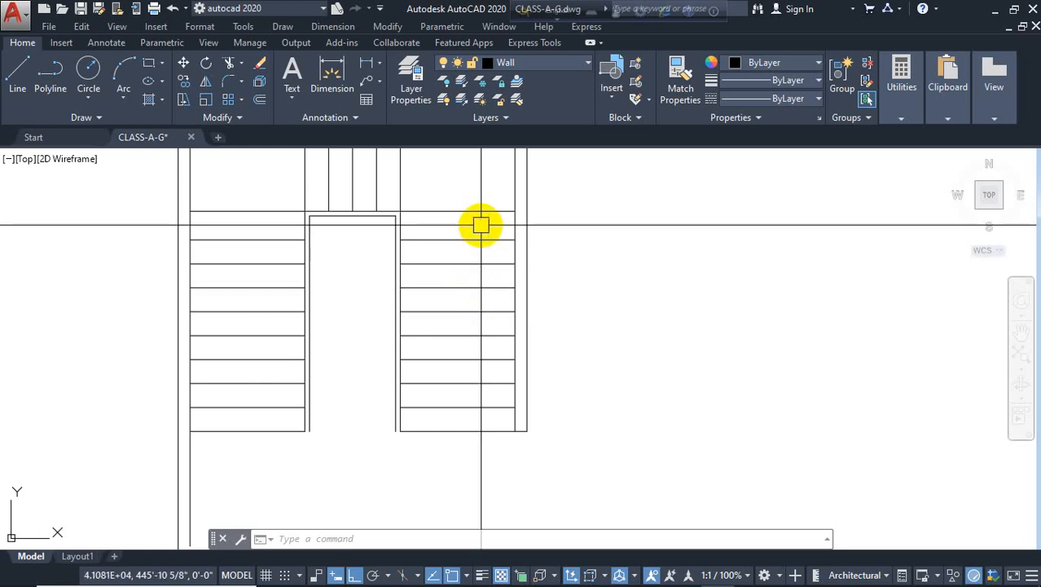
{"action": "middle_click_drag", "start_coordinate": [480, 225], "coordinate": [518, 291]}
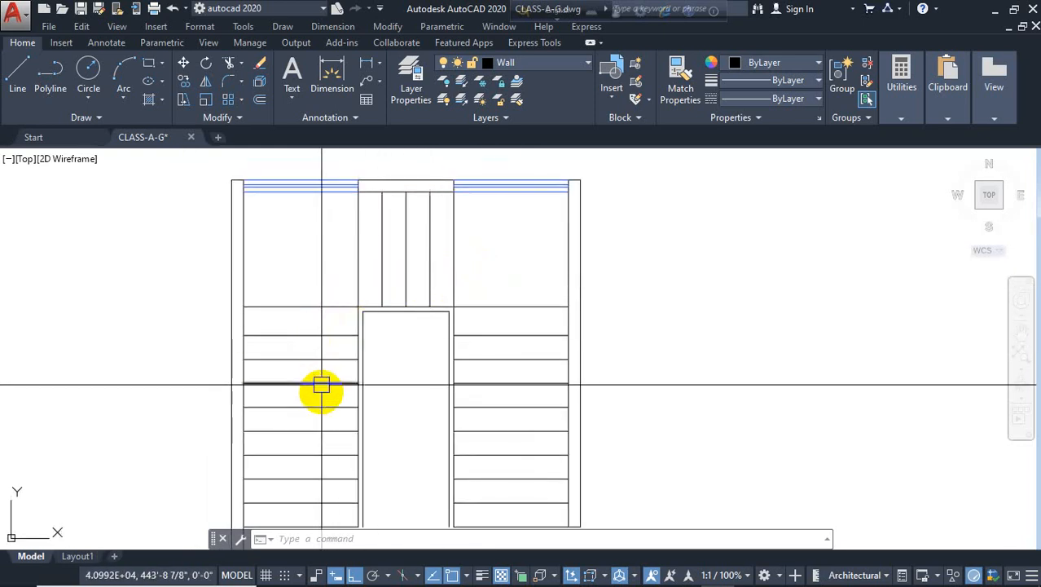
{"action": "middle_click_drag", "start_coordinate": [325, 421], "coordinate": [344, 354]}
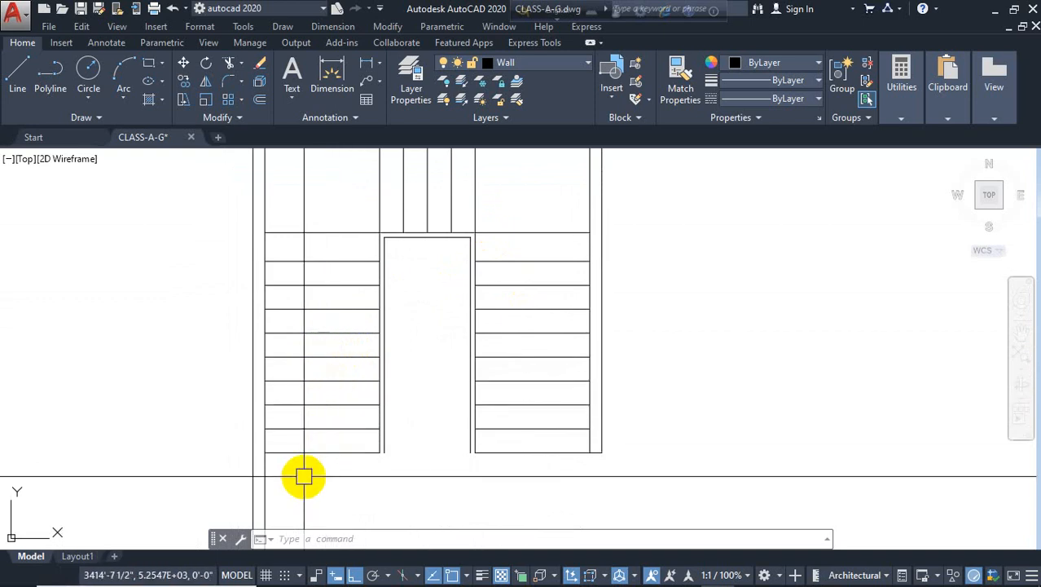
{"action": "type", "text": "line"}
{"action": "key", "text": "Return"}
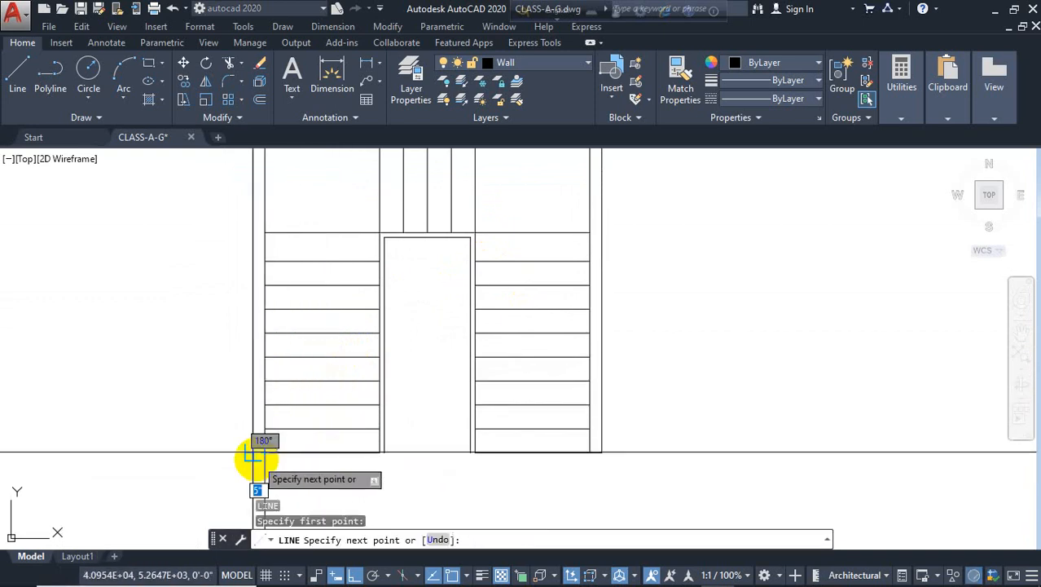
{"action": "left_click", "coordinate": [285, 456]}
{"action": "middle_click_drag", "start_coordinate": [285, 456], "coordinate": [326, 419]}
{"action": "key", "text": "Escape"}
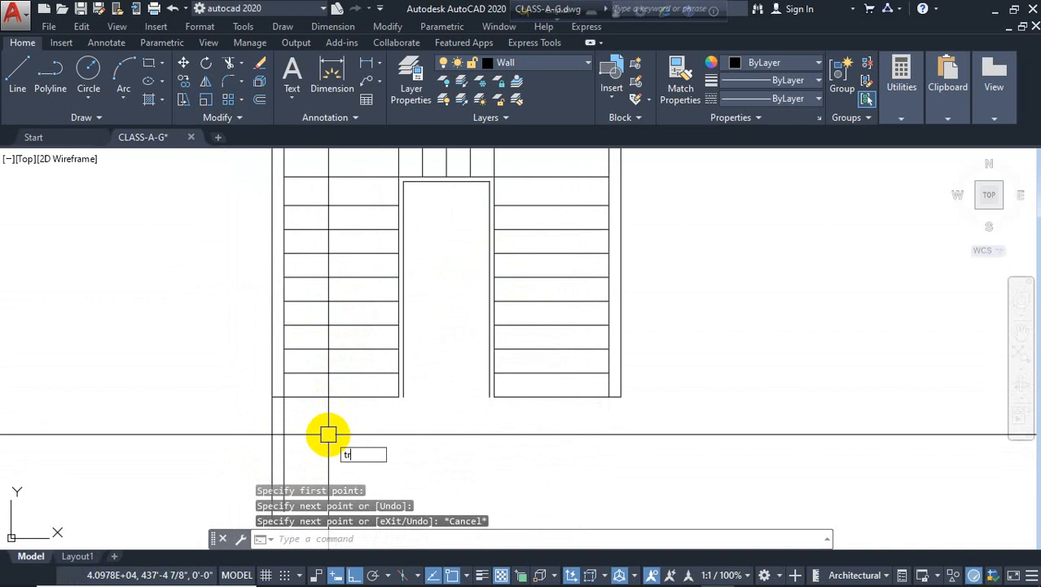
Trim the wall lines extending below the copied plan's left flight
{"action": "type", "text": "tr"}
{"action": "key", "text": "Return"}
{"action": "left_click", "coordinate": [324, 428]}
{"action": "left_click", "coordinate": [238, 440]}
{"action": "scroll", "coordinate": [391, 371], "scroll_direction": "down", "scroll_amount": 3}
{"action": "key", "text": "Escape"}
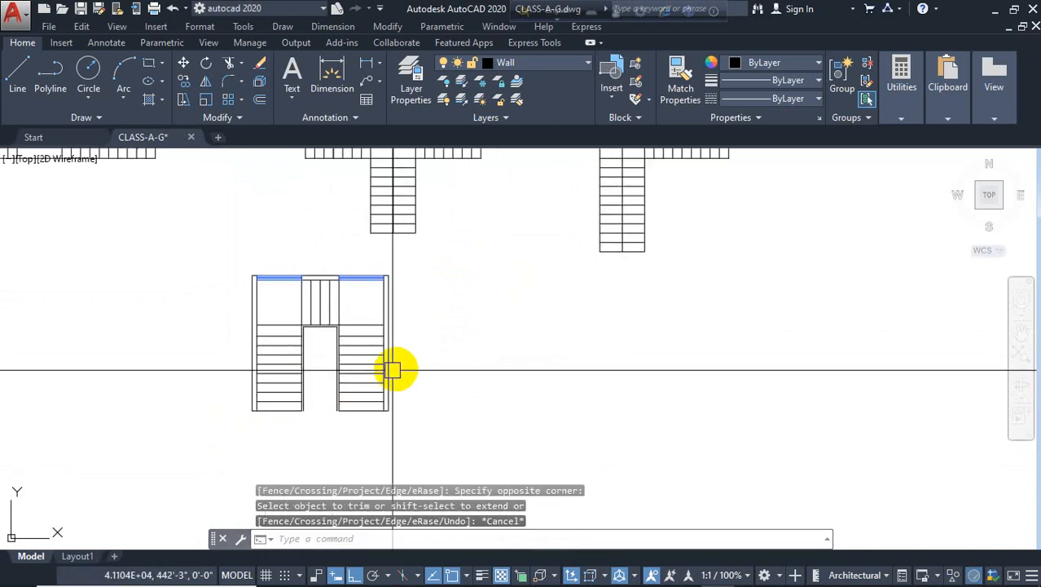
Copy the whole adapted stair plan to the right
{"action": "left_click", "coordinate": [431, 268]}
{"action": "left_click", "coordinate": [308, 445]}
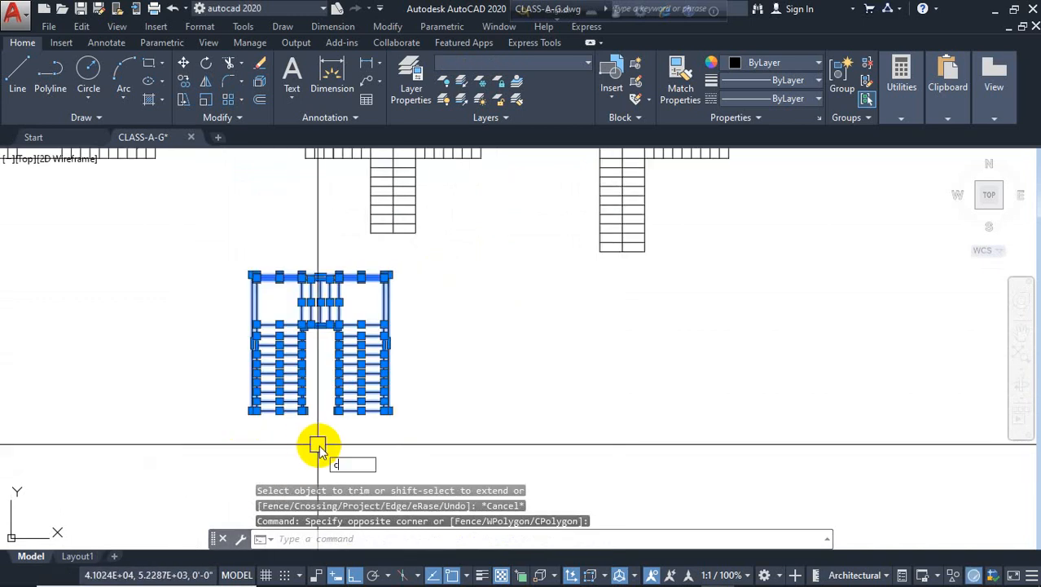
{"action": "type", "text": "co"}
{"action": "key", "text": "Return"}
{"action": "left_click", "coordinate": [318, 444]}
{"action": "left_click", "coordinate": [506, 419]}
{"action": "key", "text": "Escape"}
{"action": "scroll", "coordinate": [519, 372], "scroll_direction": "up", "scroll_amount": 3}
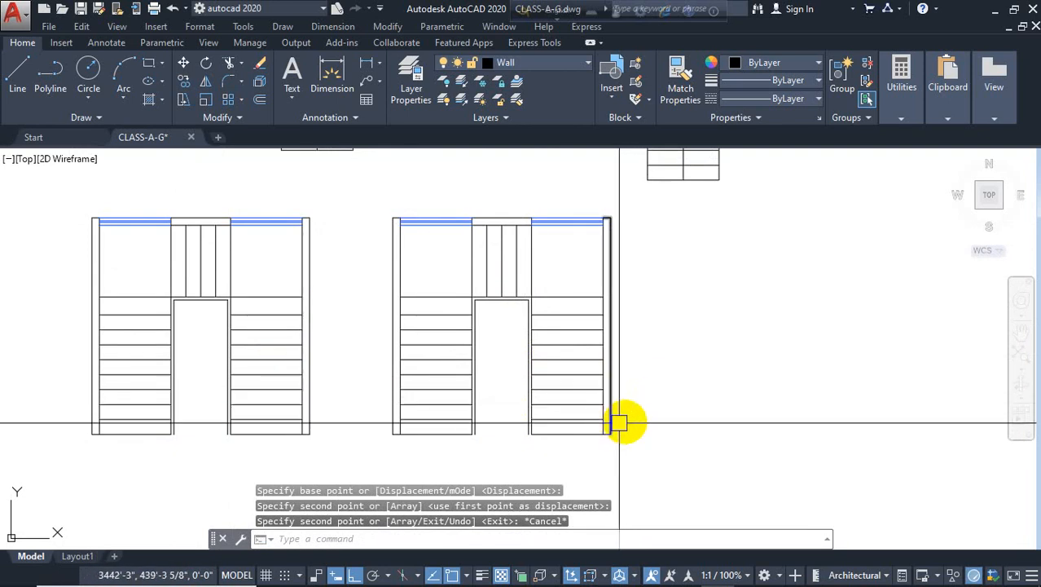
Extend a tread line in each flight of the new copy across to the walls
{"action": "scroll", "coordinate": [624, 414], "scroll_direction": "up", "scroll_amount": 3}
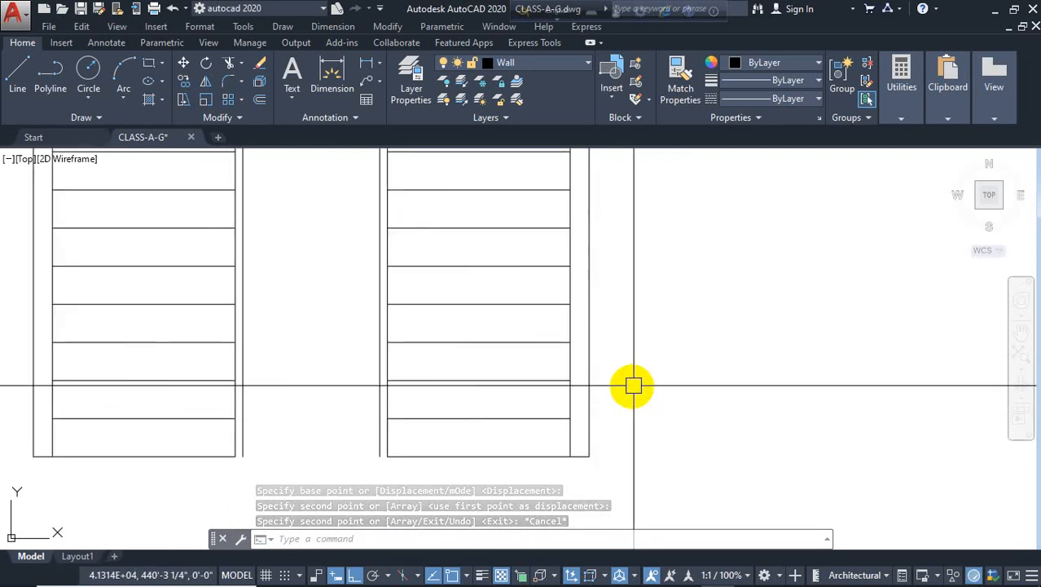
{"action": "type", "text": "ex"}
{"action": "key", "text": "Return"}
{"action": "key", "text": "Return"}
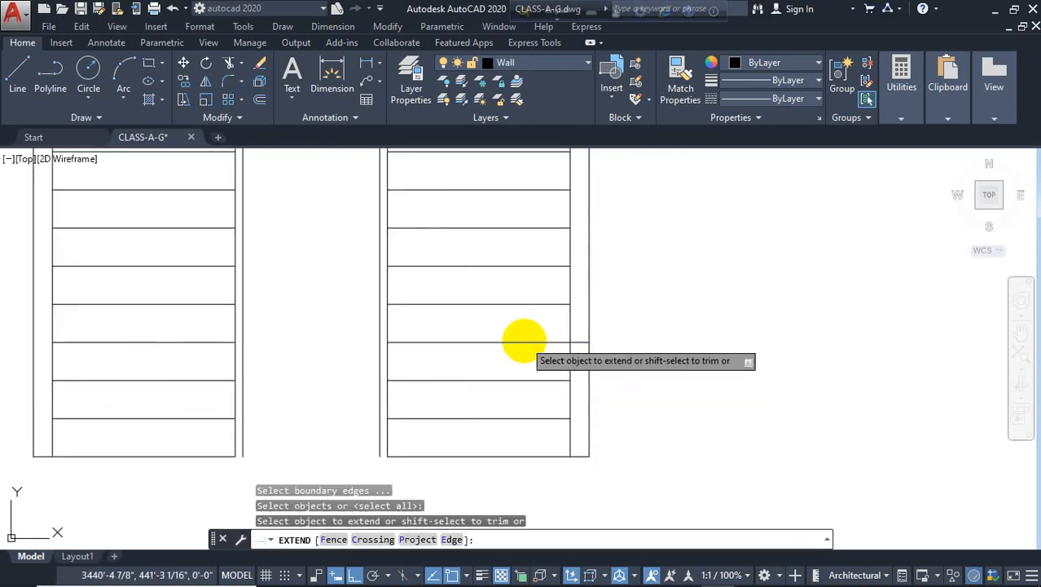
{"action": "left_click", "coordinate": [426, 343]}
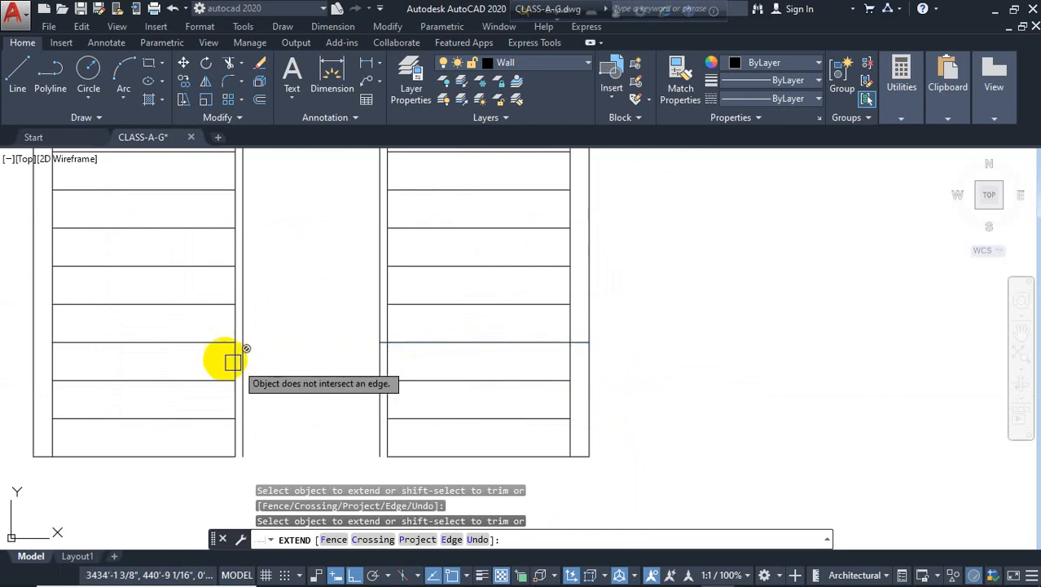
{"action": "left_click", "coordinate": [93, 342]}
{"action": "key", "text": "Escape"}
Trim the flight wall lines just below the extended tread lines in both flights
{"action": "type", "text": "tr"}
{"action": "key", "text": "Return"}
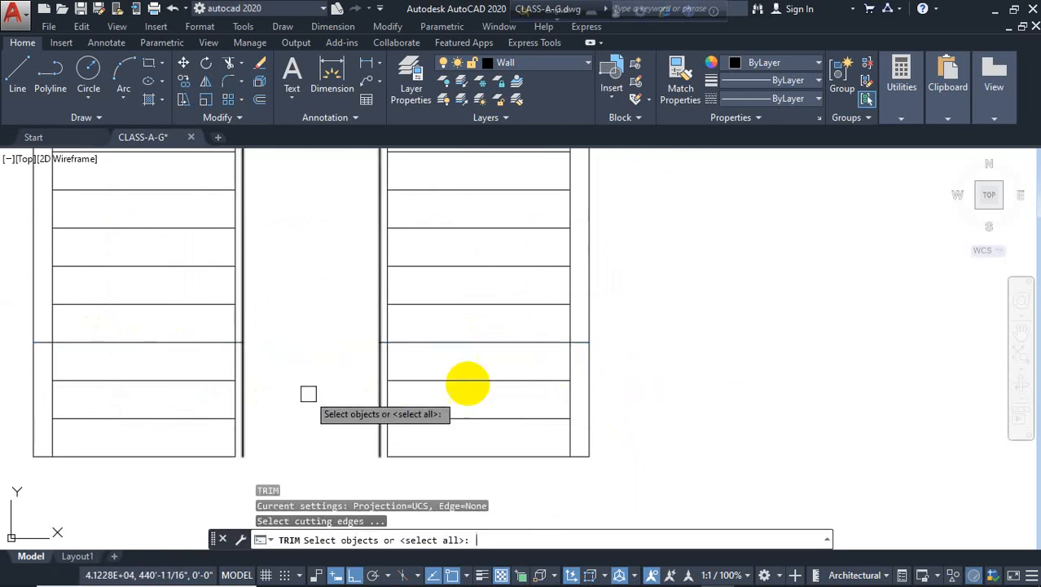
{"action": "key", "text": "Return"}
{"action": "left_click", "coordinate": [623, 365]}
{"action": "left_click", "coordinate": [346, 475]}
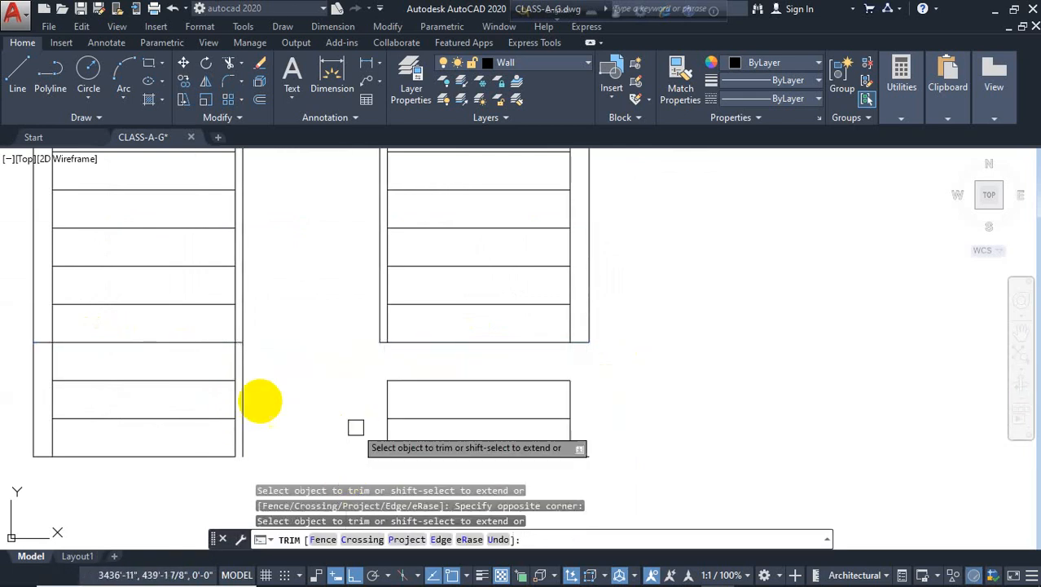
{"action": "left_click", "coordinate": [291, 365]}
{"action": "left_click", "coordinate": [24, 465]}
{"action": "key", "text": "Escape"}
Erase the lower treads and wall pieces of both flights in the new copy
{"action": "left_click", "coordinate": [244, 365]}
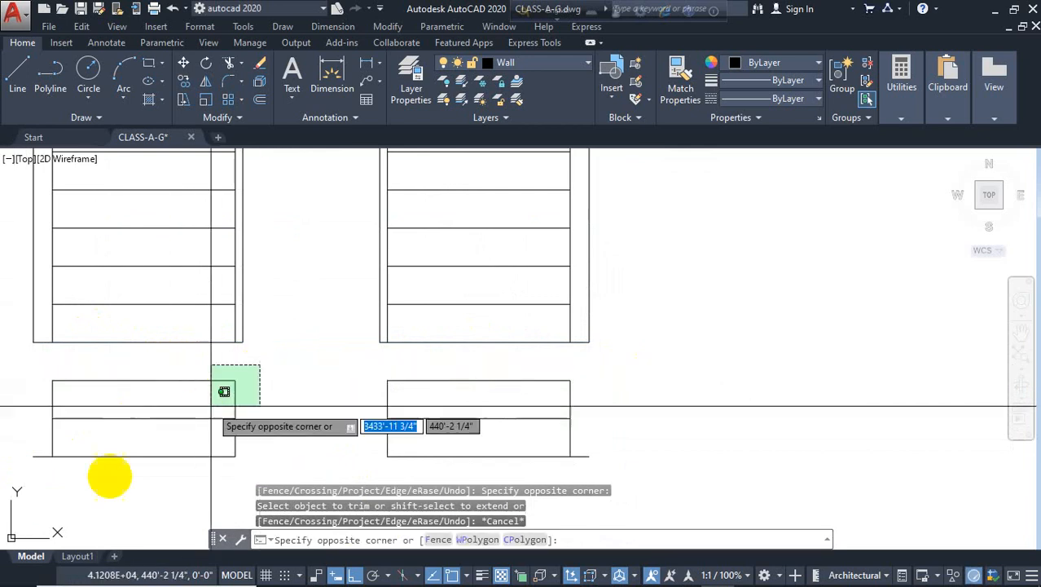
{"action": "left_click", "coordinate": [33, 477]}
{"action": "left_click", "coordinate": [684, 354]}
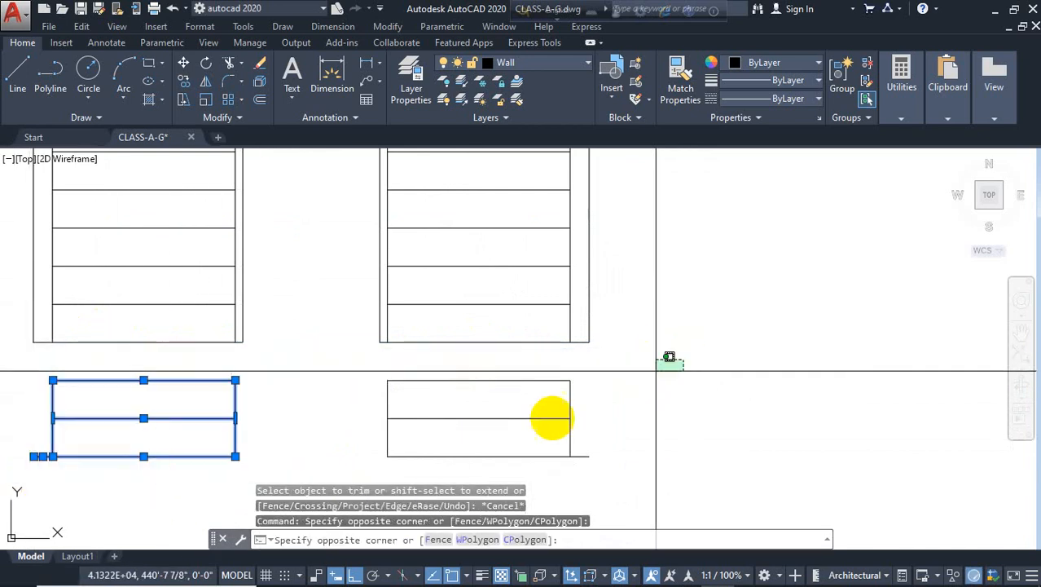
{"action": "left_click", "coordinate": [327, 463]}
{"action": "key", "text": "Delete"}
{"action": "scroll", "coordinate": [442, 441], "scroll_direction": "down", "scroll_amount": 4}
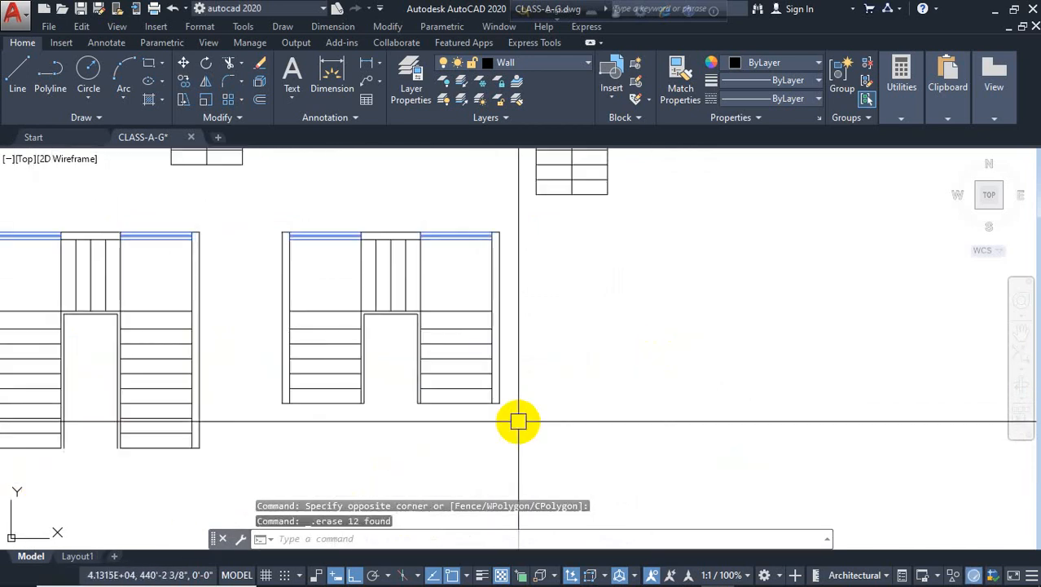
Draw diagonal lines across the upper part of both flights in the new copy
{"action": "type", "text": "l"}
{"action": "key", "text": "Return"}
{"action": "left_click", "coordinate": [421, 309]}
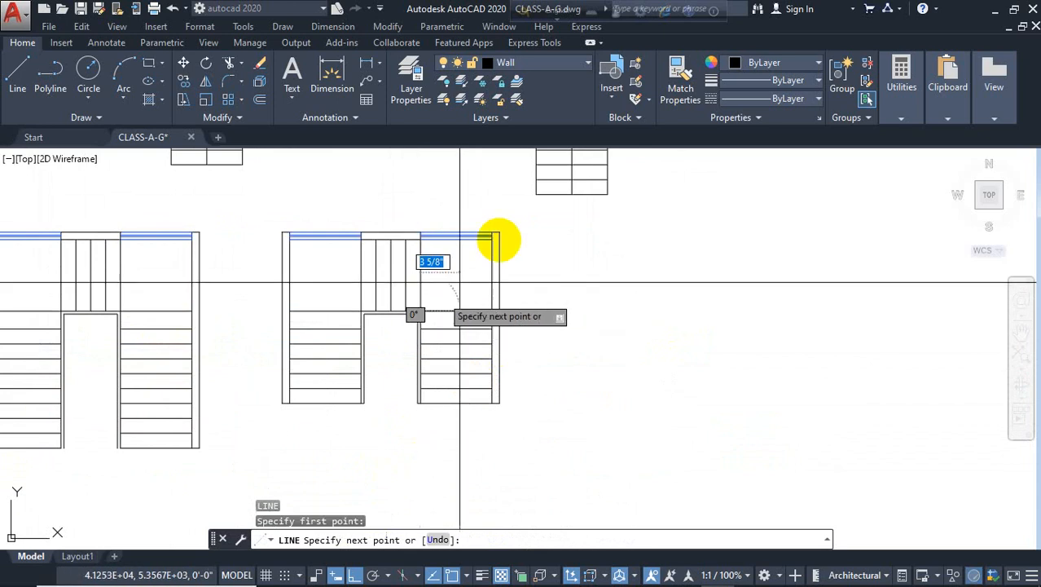
{"action": "left_click", "coordinate": [492, 237]}
{"action": "key", "text": "Return"}
{"action": "key", "text": "Return"}
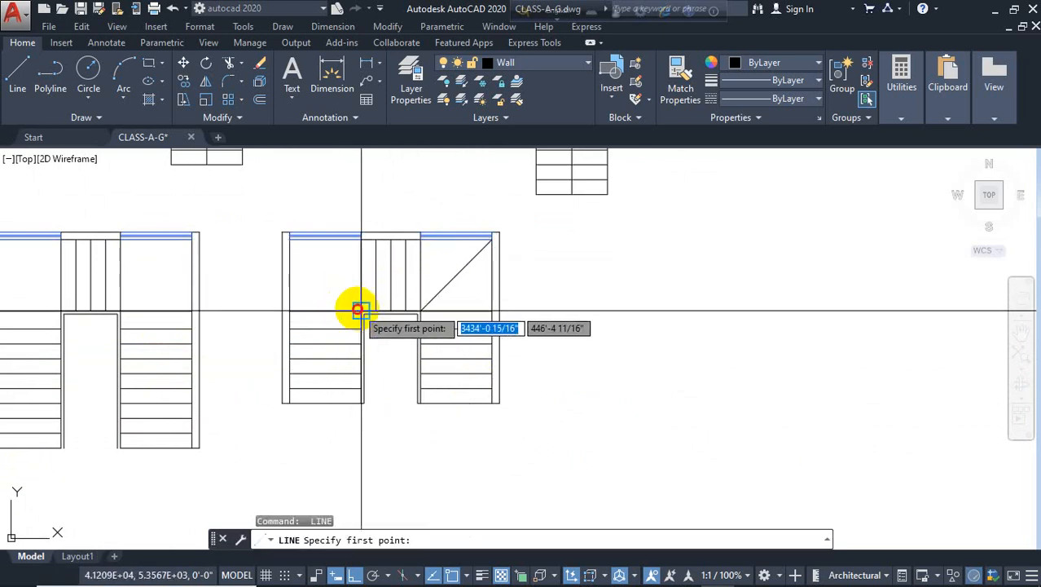
{"action": "left_click", "coordinate": [362, 310]}
{"action": "left_click", "coordinate": [290, 239]}
{"action": "key", "text": "Escape"}
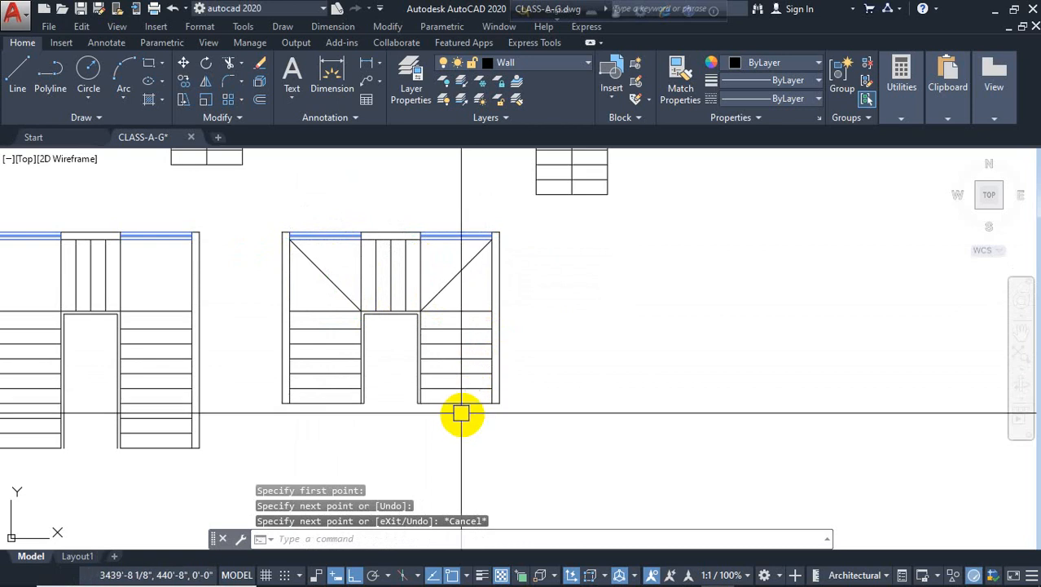
{"action": "middle_click_drag", "start_coordinate": [532, 411], "coordinate": [599, 395]}
{"action": "scroll", "coordinate": [457, 350], "scroll_direction": "up", "scroll_amount": 2}
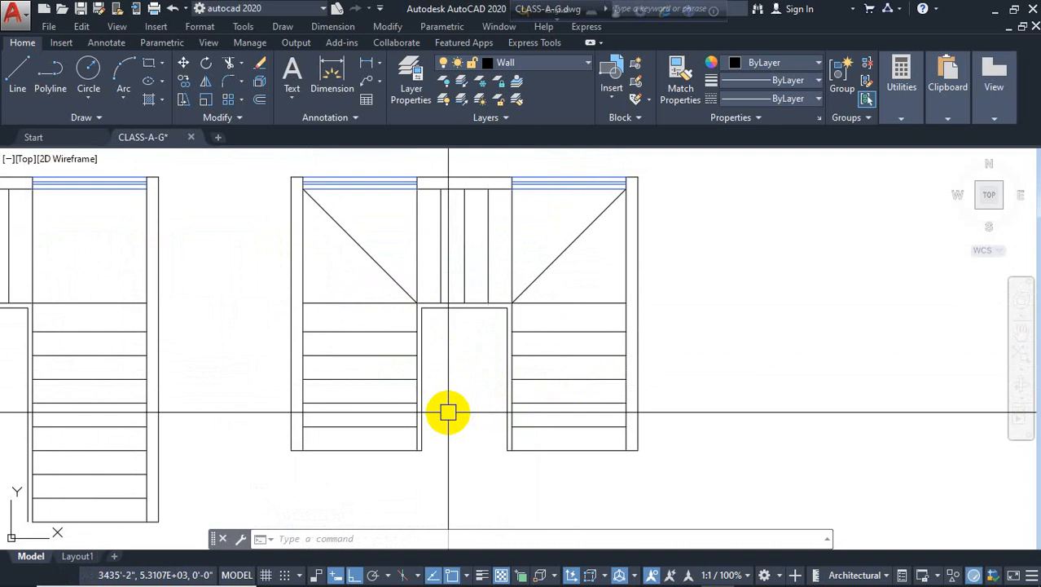
{"action": "key", "text": "Escape"}
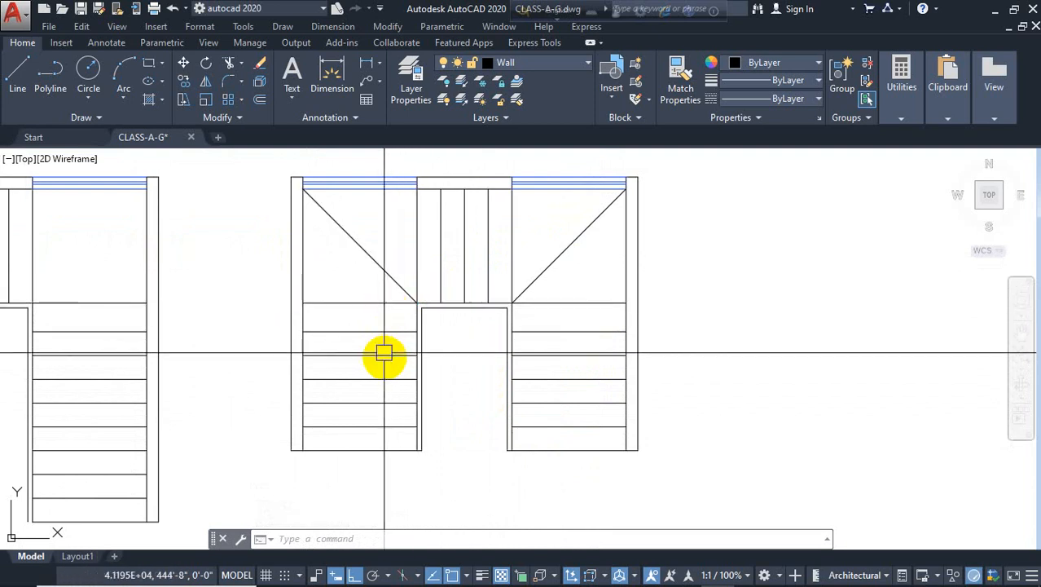
Move the upper-floor plan and section A-A drawings leftward, closer to the stair plans
{"action": "scroll", "coordinate": [362, 444], "scroll_direction": "down", "scroll_amount": 3}
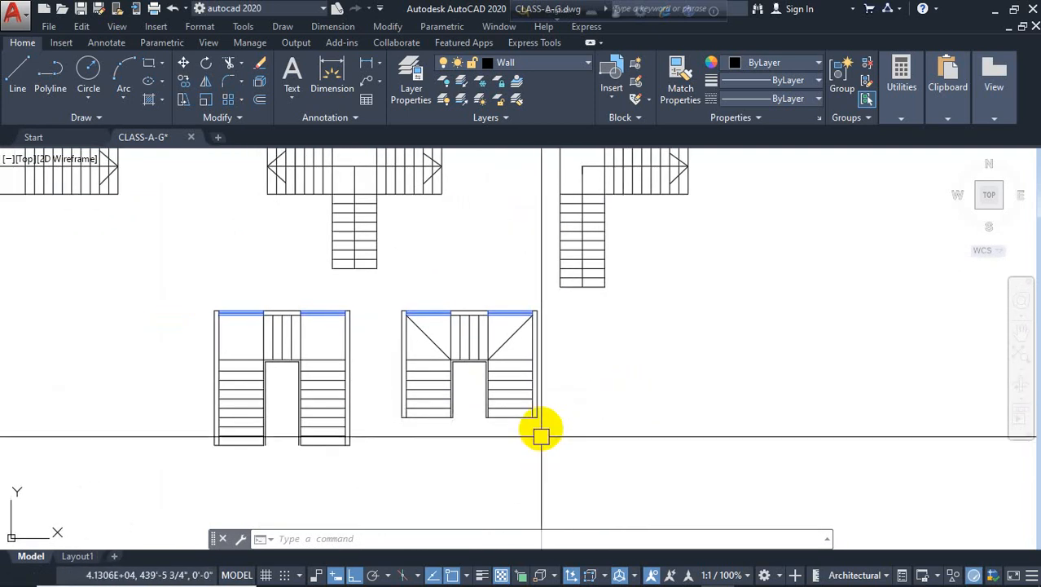
{"action": "scroll", "coordinate": [539, 431], "scroll_direction": "down", "scroll_amount": 5}
{"action": "mouse_move", "coordinate": [640, 404]}
{"action": "middle_mouse_down"}
{"action": "mouse_move", "coordinate": [679, 411]}
{"action": "mouse_move", "coordinate": [763, 390]}
{"action": "middle_mouse_up"}
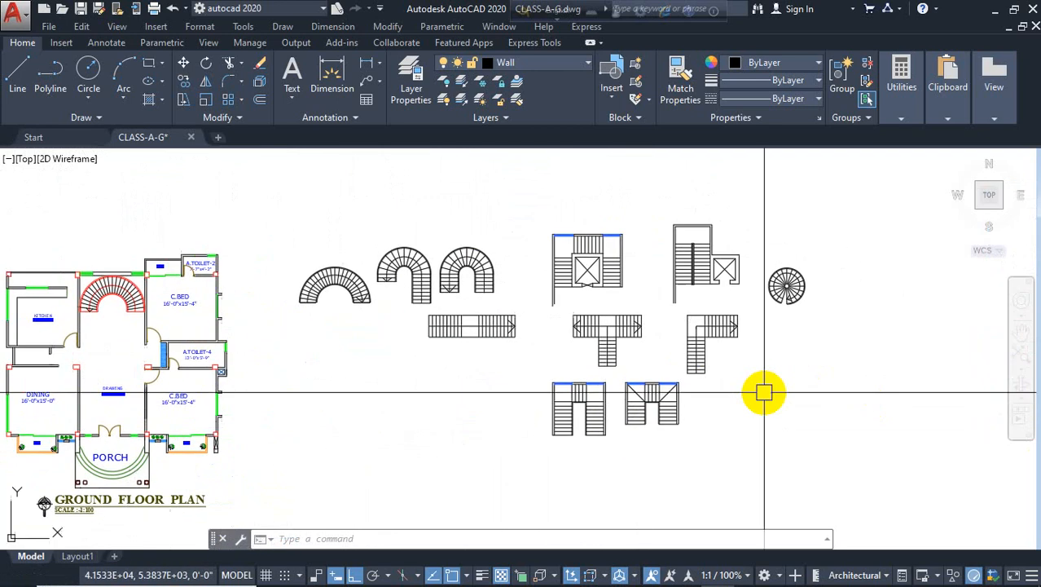
{"action": "scroll", "coordinate": [762, 371], "scroll_direction": "up", "scroll_amount": 3}
{"action": "scroll", "coordinate": [787, 444], "scroll_direction": "down", "scroll_amount": 5}
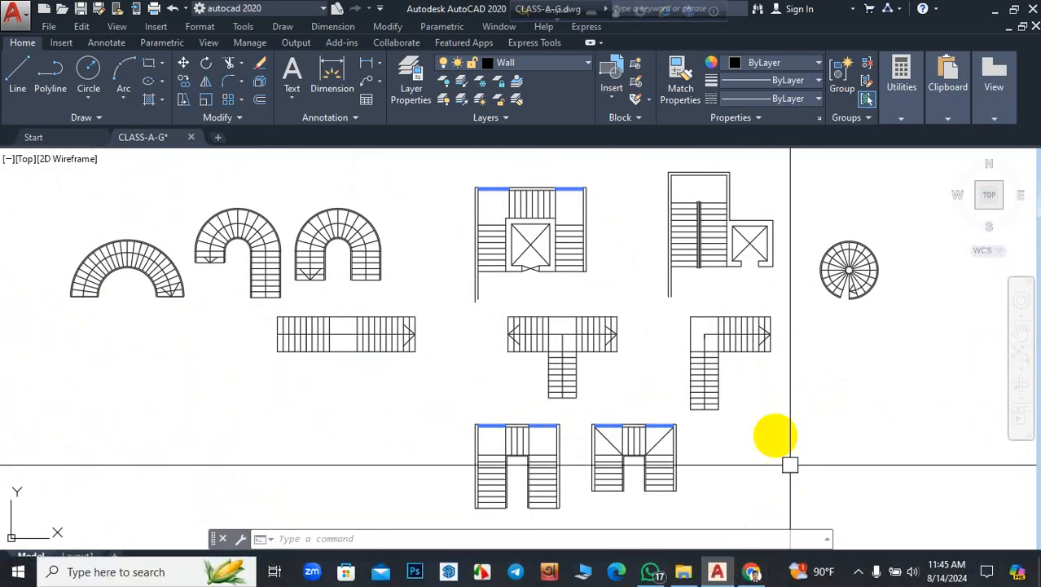
{"action": "scroll", "coordinate": [342, 285], "scroll_direction": "down", "scroll_amount": 2}
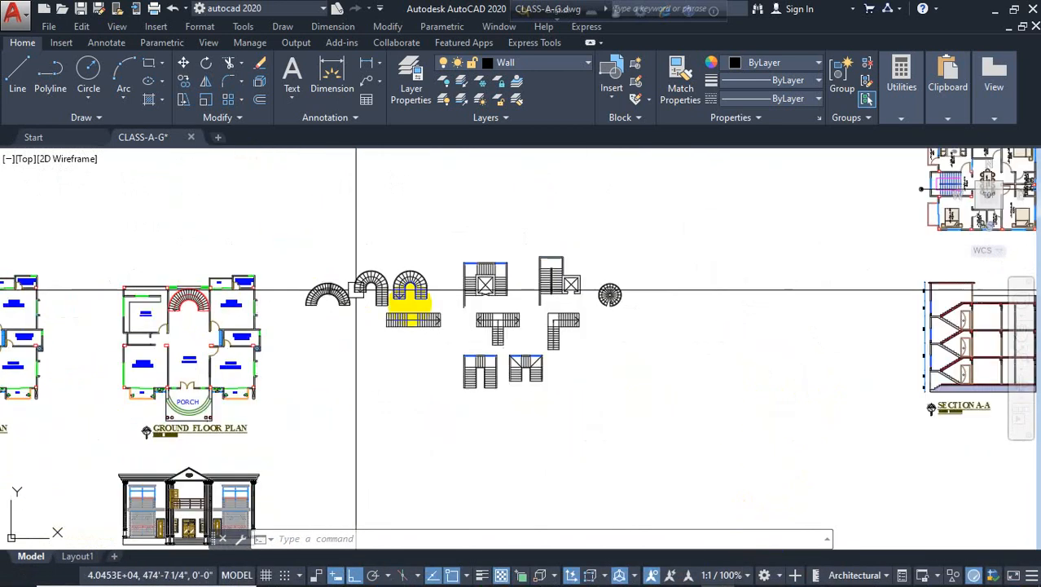
{"action": "scroll", "coordinate": [621, 330], "scroll_direction": "down", "scroll_amount": 4}
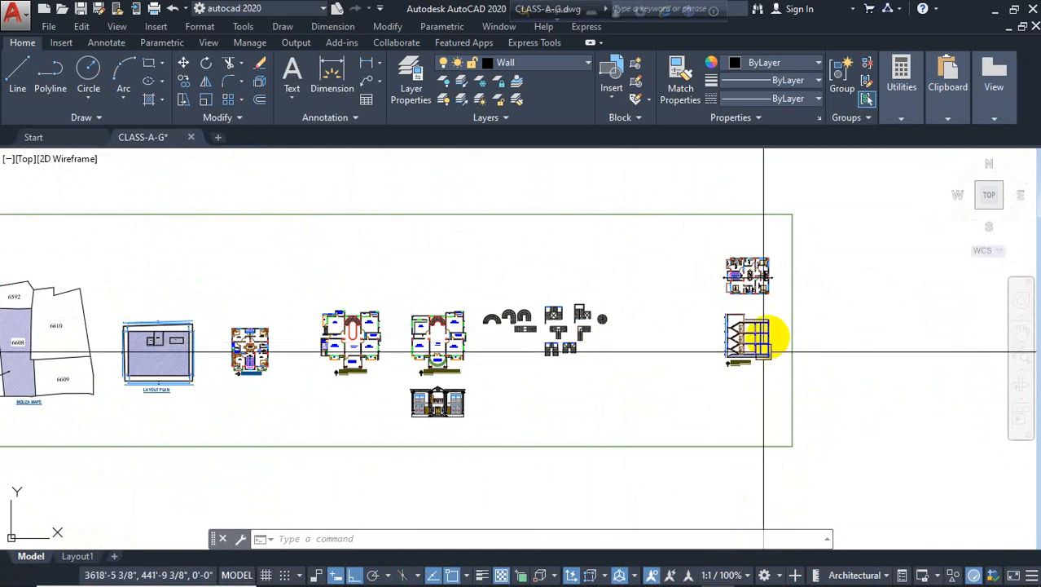
{"action": "scroll", "coordinate": [777, 282], "scroll_direction": "up", "scroll_amount": 2}
{"action": "left_click", "coordinate": [777, 201]}
{"action": "left_click", "coordinate": [686, 412]}
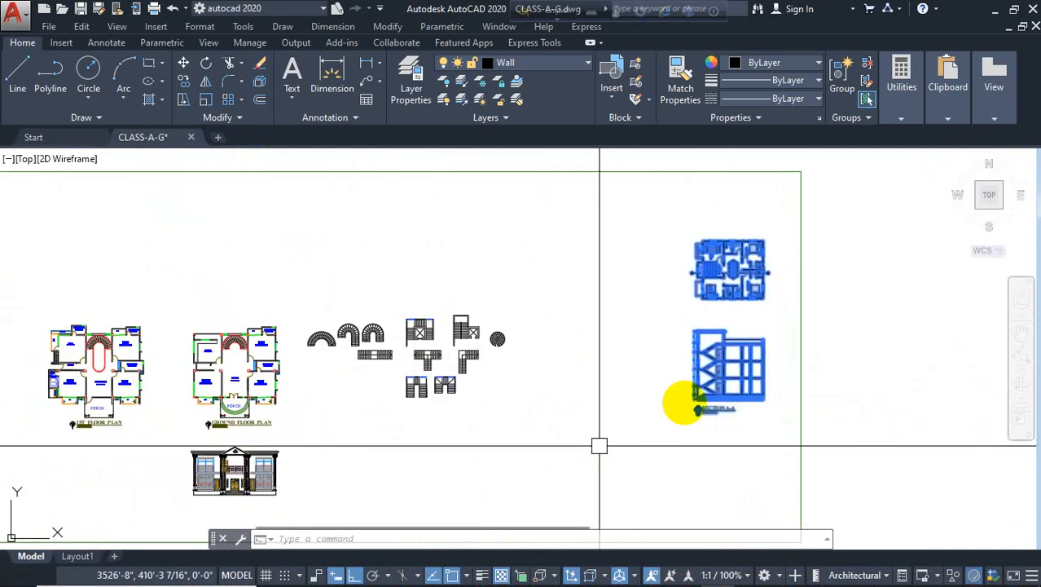
{"action": "left_click", "coordinate": [711, 375]}
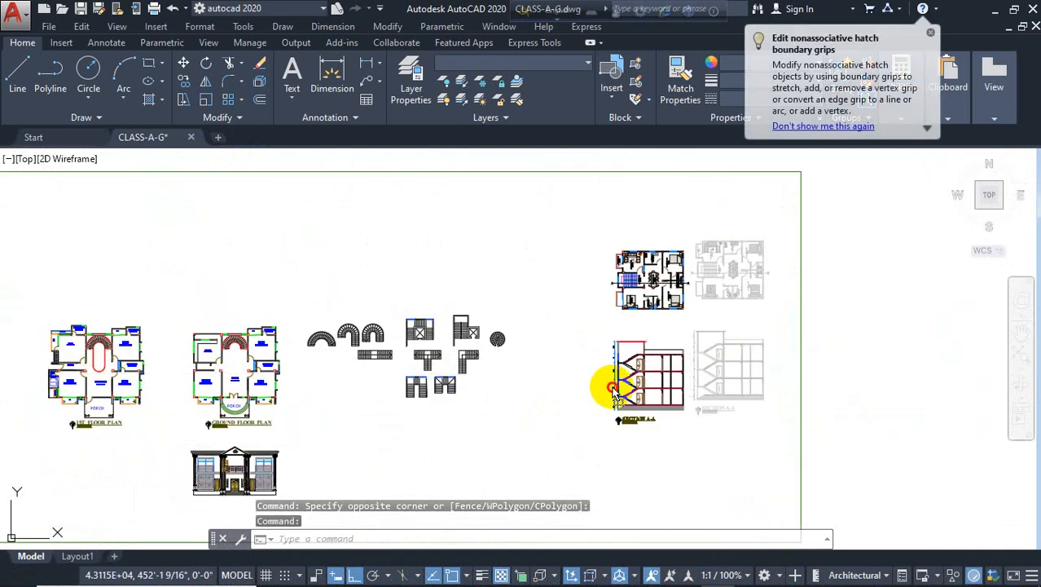
{"action": "left_click", "coordinate": [573, 393]}
Select the surrounding border rectangle and start stretching its right edge
{"action": "left_click", "coordinate": [786, 348]}
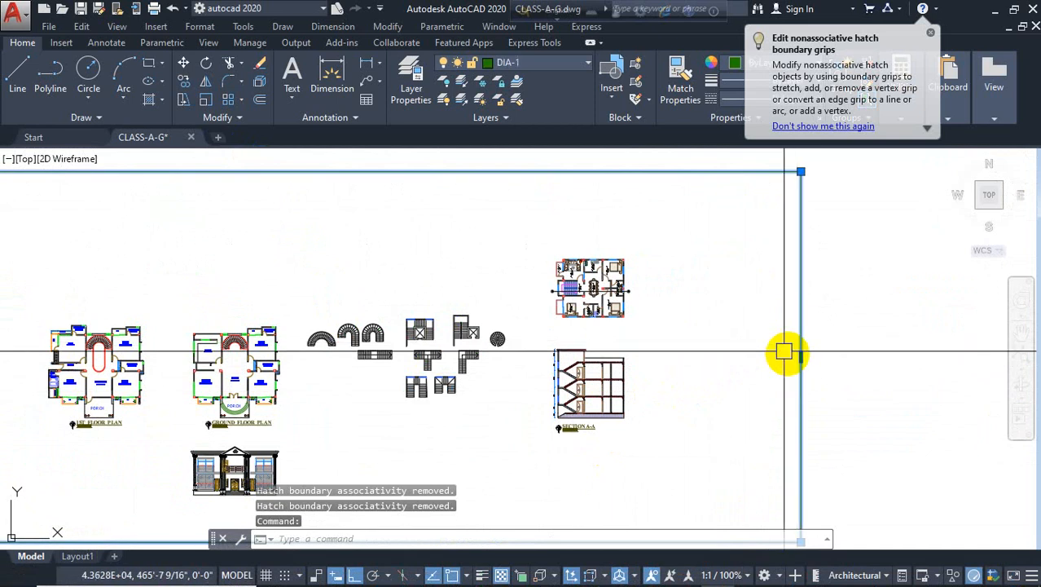
{"action": "left_click", "coordinate": [801, 359]}
{"action": "scroll", "coordinate": [696, 360], "scroll_direction": "down", "scroll_amount": 5}
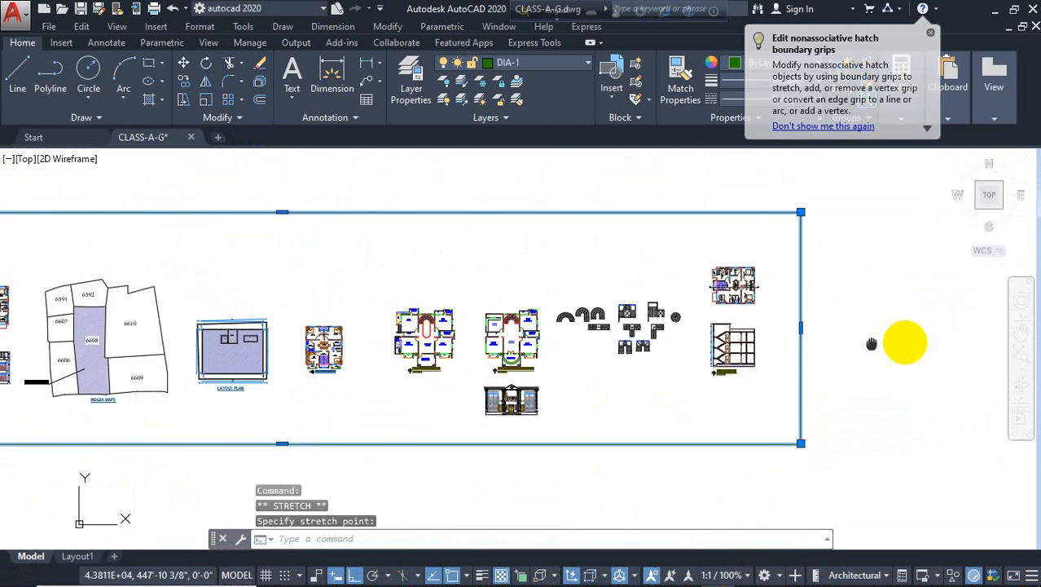
{"action": "middle_click_drag", "start_coordinate": [901, 341], "coordinate": [996, 345]}
{"action": "mouse_move", "coordinate": [747, 573]}
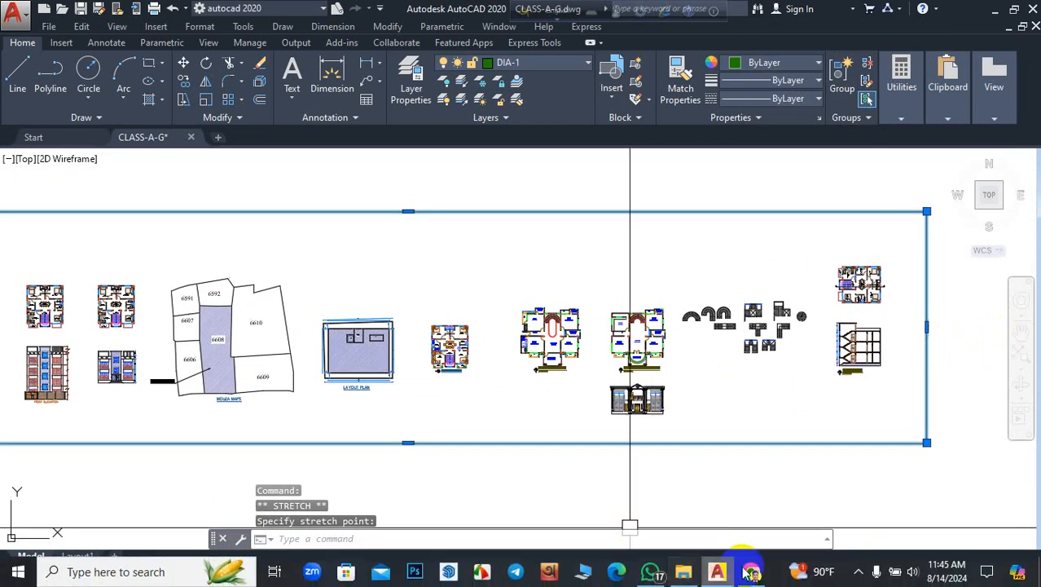